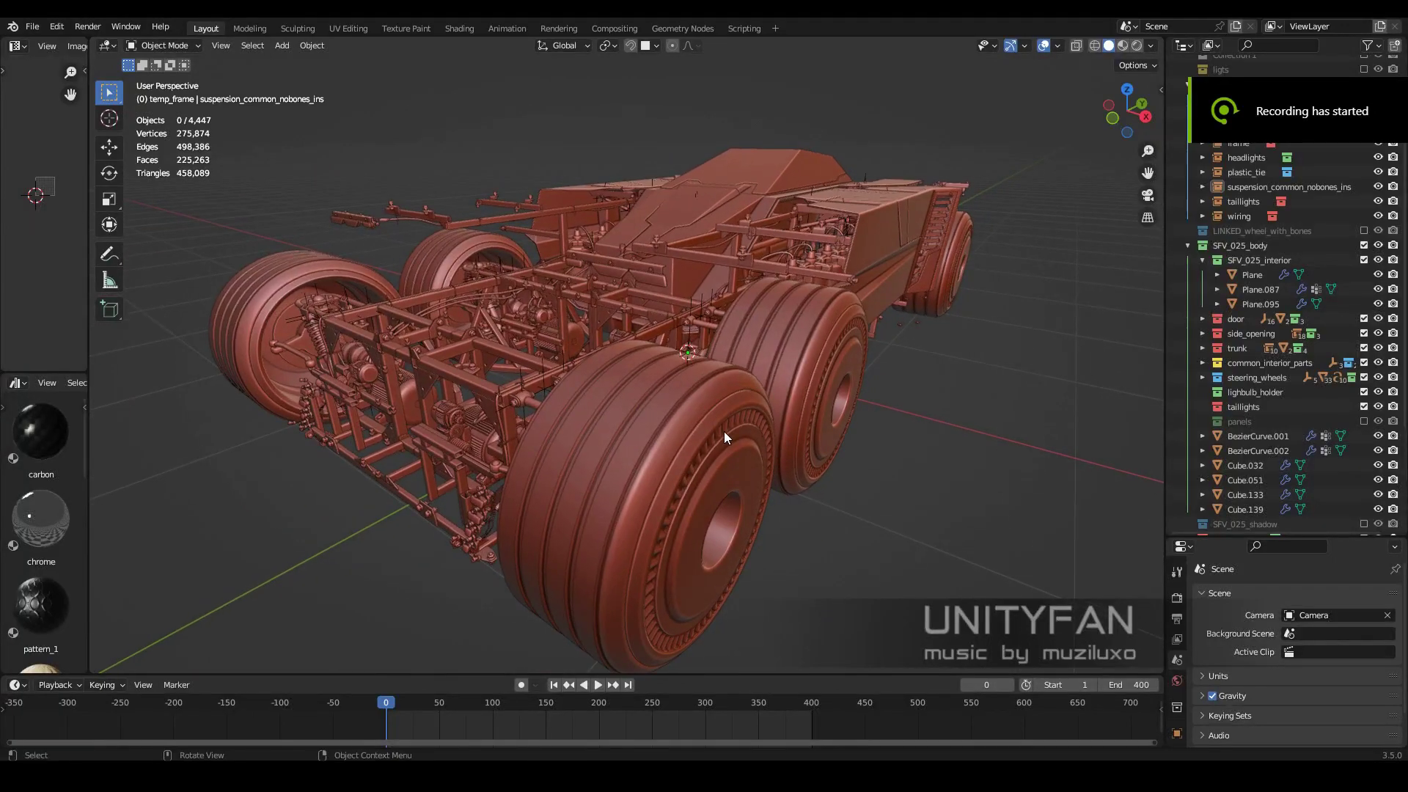
# - Discard unsaved changes and open headlights.blend from the headlights folder
pyautogui.hotkey('alt', 'Tab')
pyautogui.hotkey('ctrl', 'q')
pyautogui.click(732, 416)
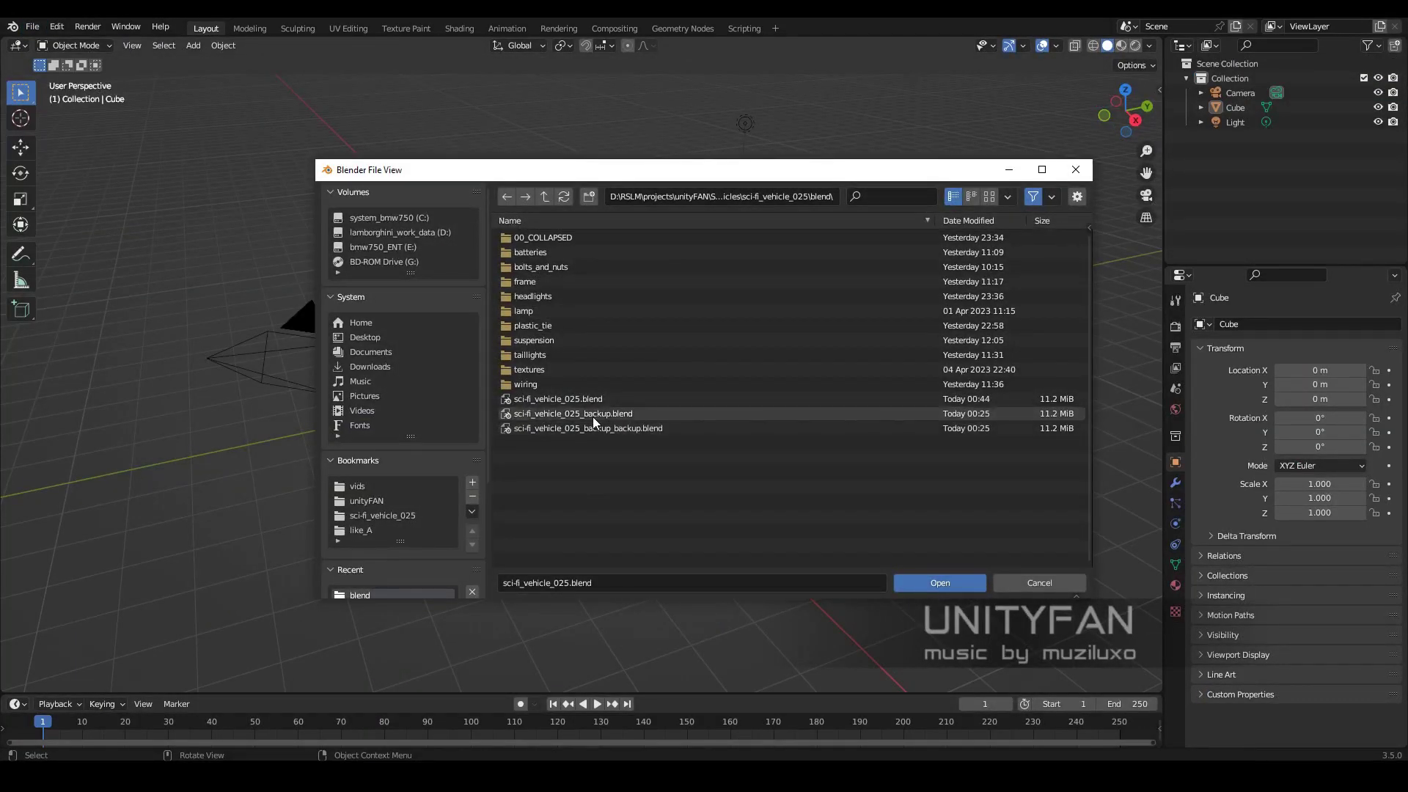
pyautogui.doubleClick(592, 414)
pyautogui.doubleClick(543, 238)
# - Box-select all the headlight objects in the headlights scene
pyautogui.scroll(3, 764, 546)
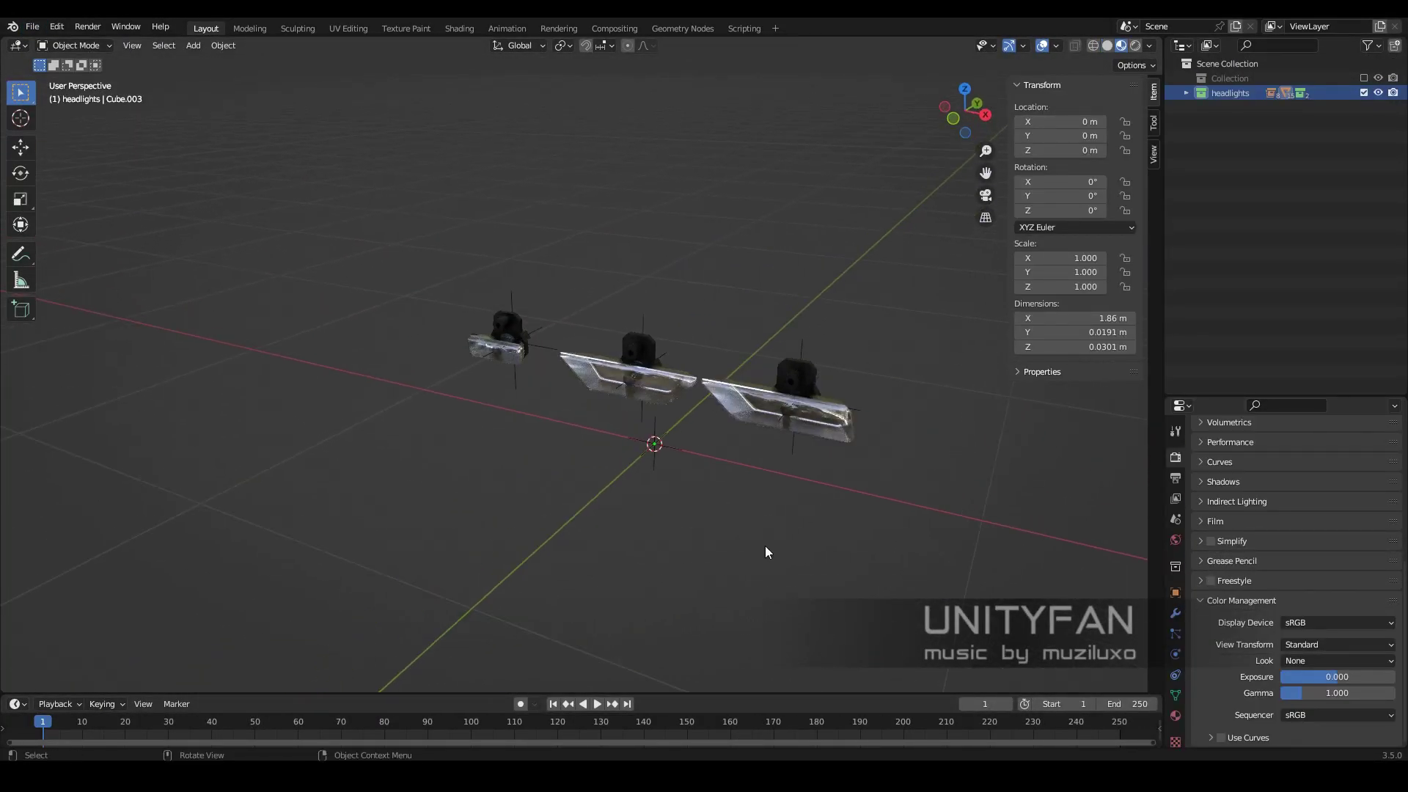
pyautogui.scroll(3, 729, 580)
pyautogui.click(587, 374)
pyautogui.moveTo(878, 367)
pyautogui.mouseDown(button='middle')
pyautogui.moveTo(657, 334)
pyautogui.moveTo(824, 441)
pyautogui.mouseUp(button='middle')
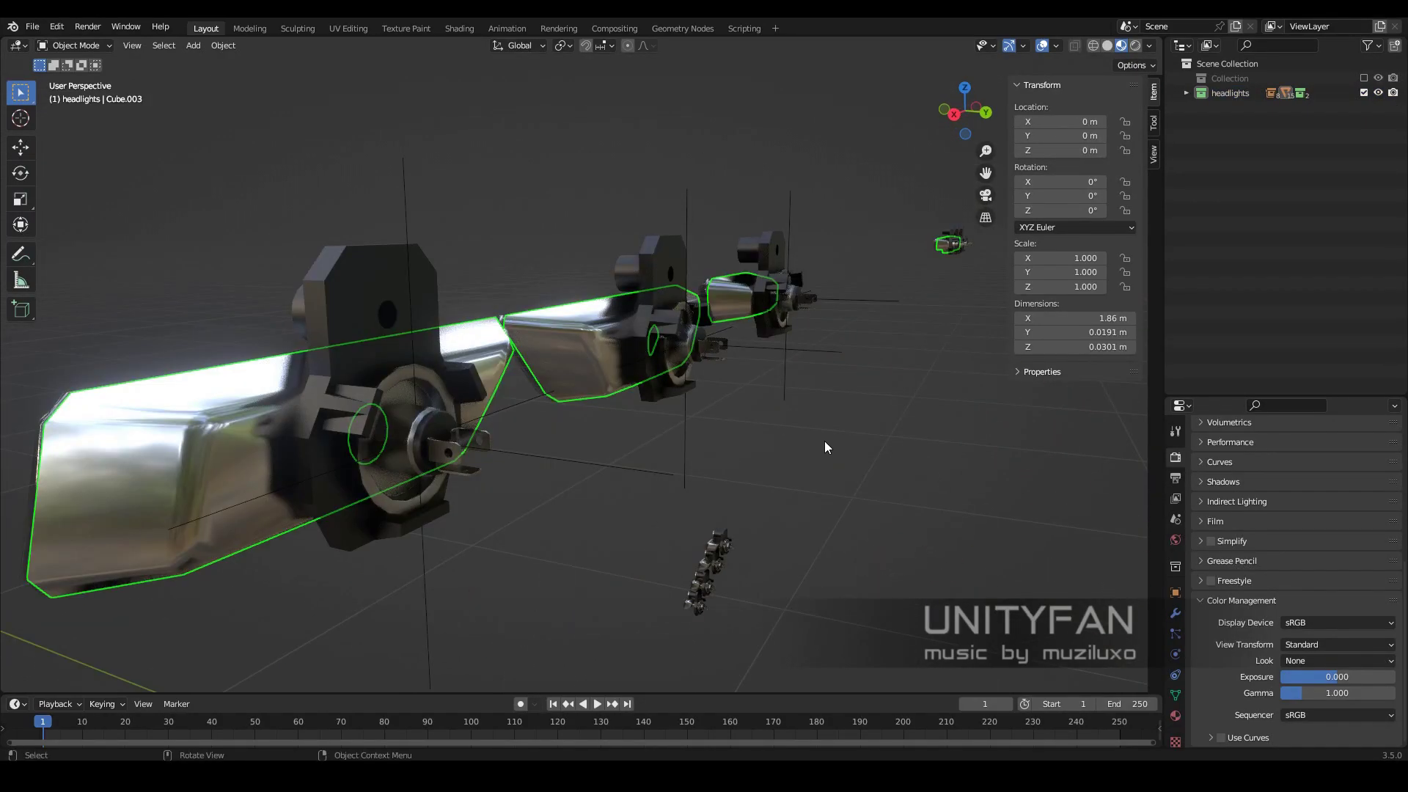
pyautogui.click(382, 242)
pyautogui.scroll(-5, 605, 312)
pyautogui.moveTo(605, 312); pyautogui.dragTo(713, 358, button='middle')
pyautogui.moveTo(787, 600); pyautogui.dragTo(208, 113)
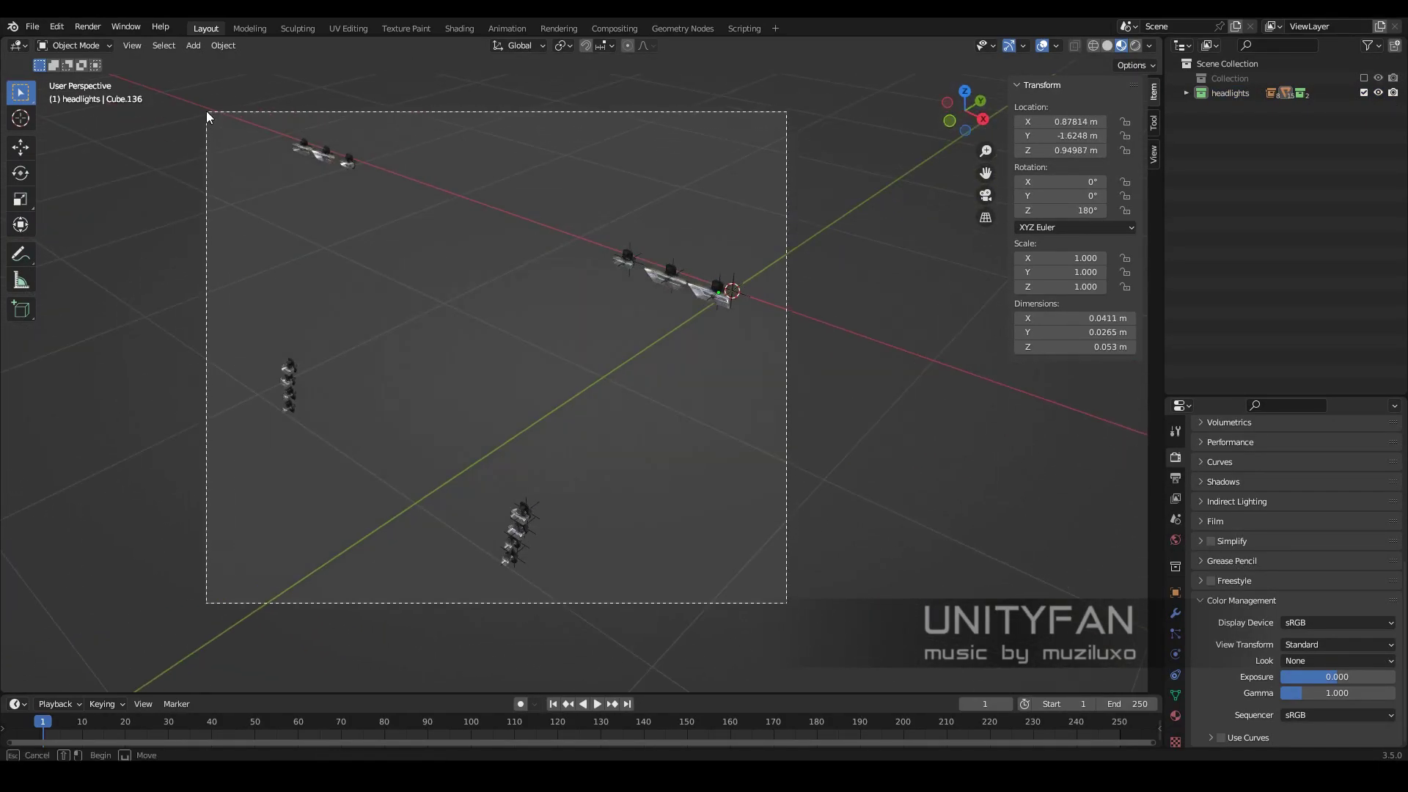
pyautogui.moveTo(207, 113); pyautogui.dragTo(567, 308, button='middle')
# - Export the selected headlights as headlights.fbx into the project's fbx folder
pyautogui.click(32, 27)
pyautogui.click(242, 370)
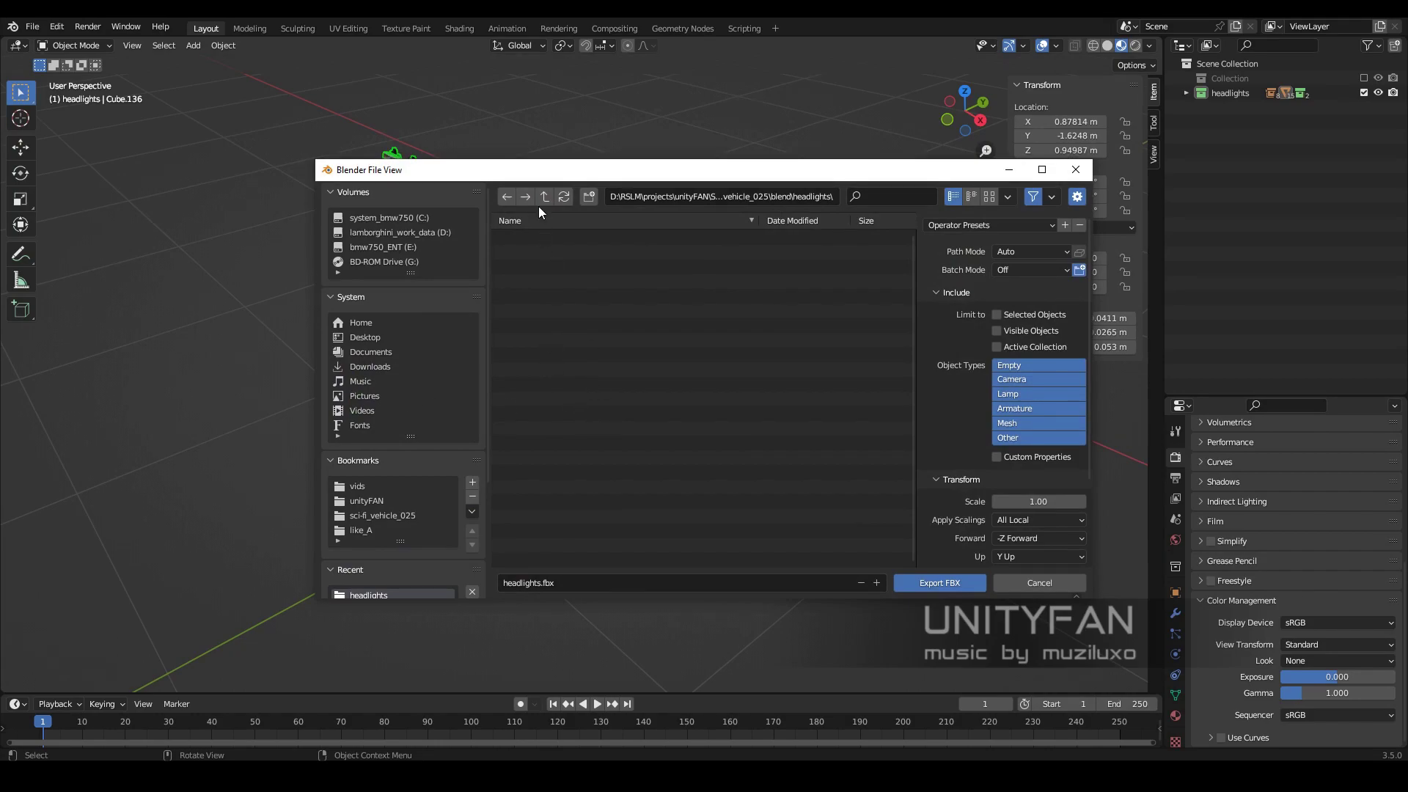
pyautogui.doubleClick(512, 258)
pyautogui.scroll(-3, 1026, 477)
pyautogui.scroll(5, 965, 569)
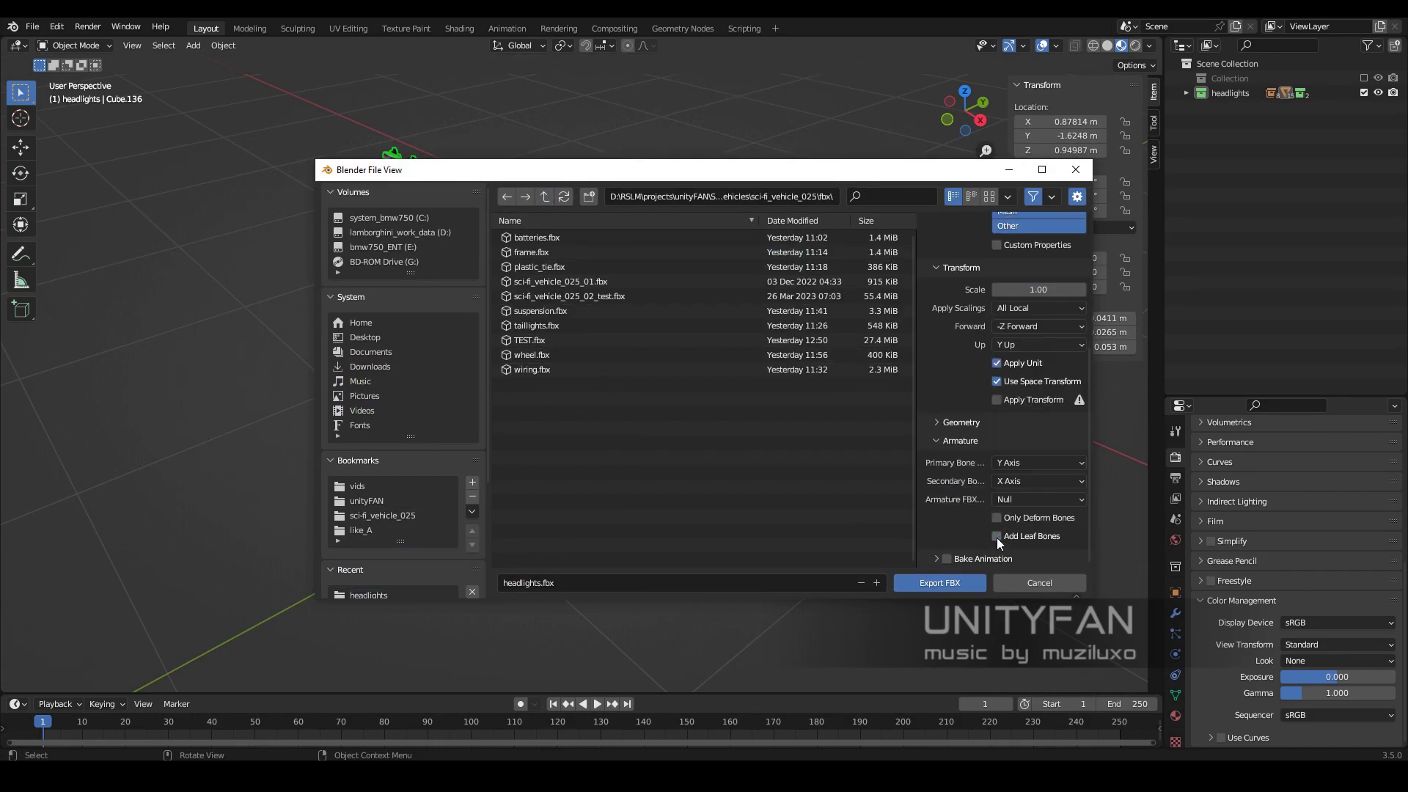
pyautogui.click(977, 583)
pyautogui.moveTo(715, 521)
pyautogui.mouseDown(button='middle')
pyautogui.moveTo(688, 491)
pyautogui.moveTo(770, 479)
pyautogui.mouseUp(button='middle')
pyautogui.click(770, 480)
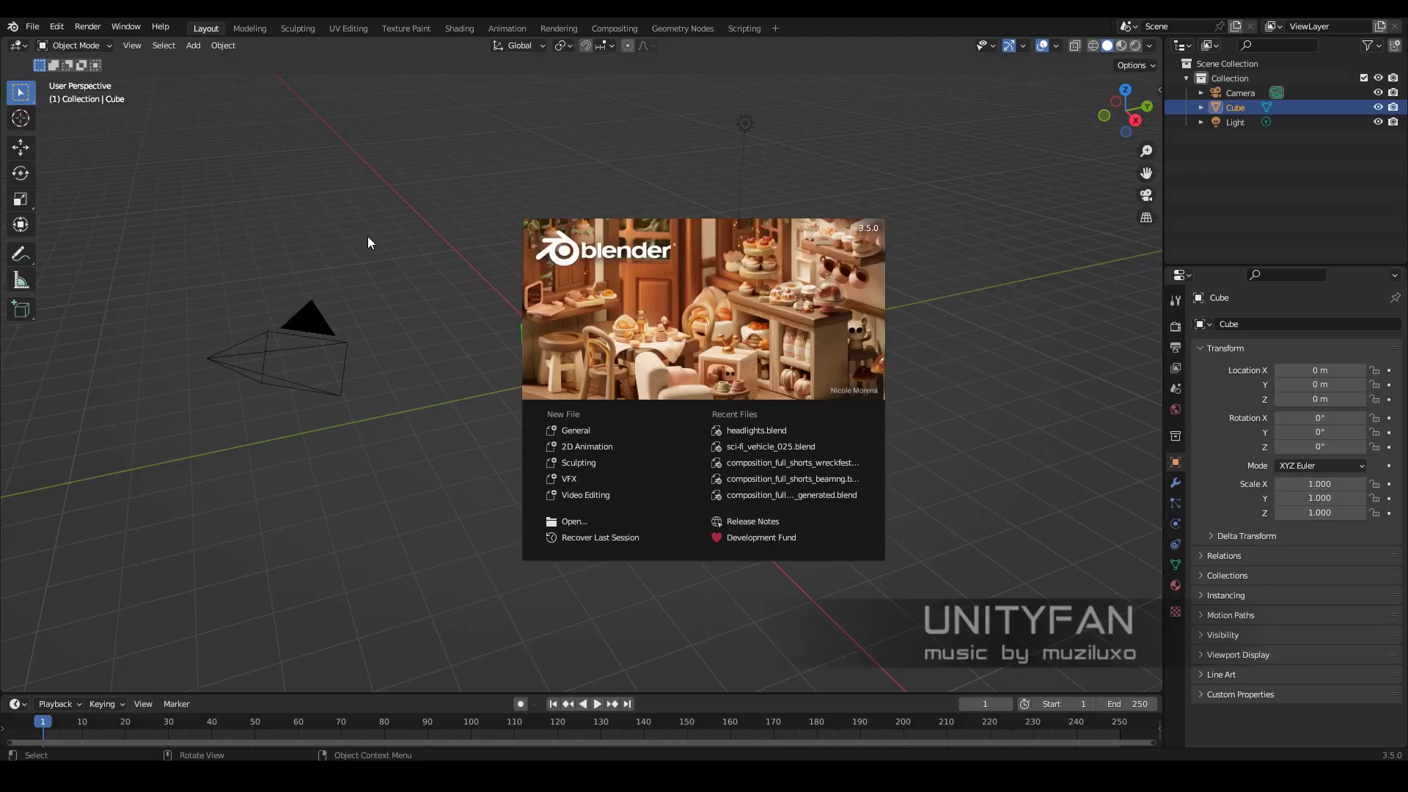
# - Delete the default cube and open the collapsed vehicle file from 00_COLLAPSED
pyautogui.click(541, 311)
pyautogui.press('Delete')
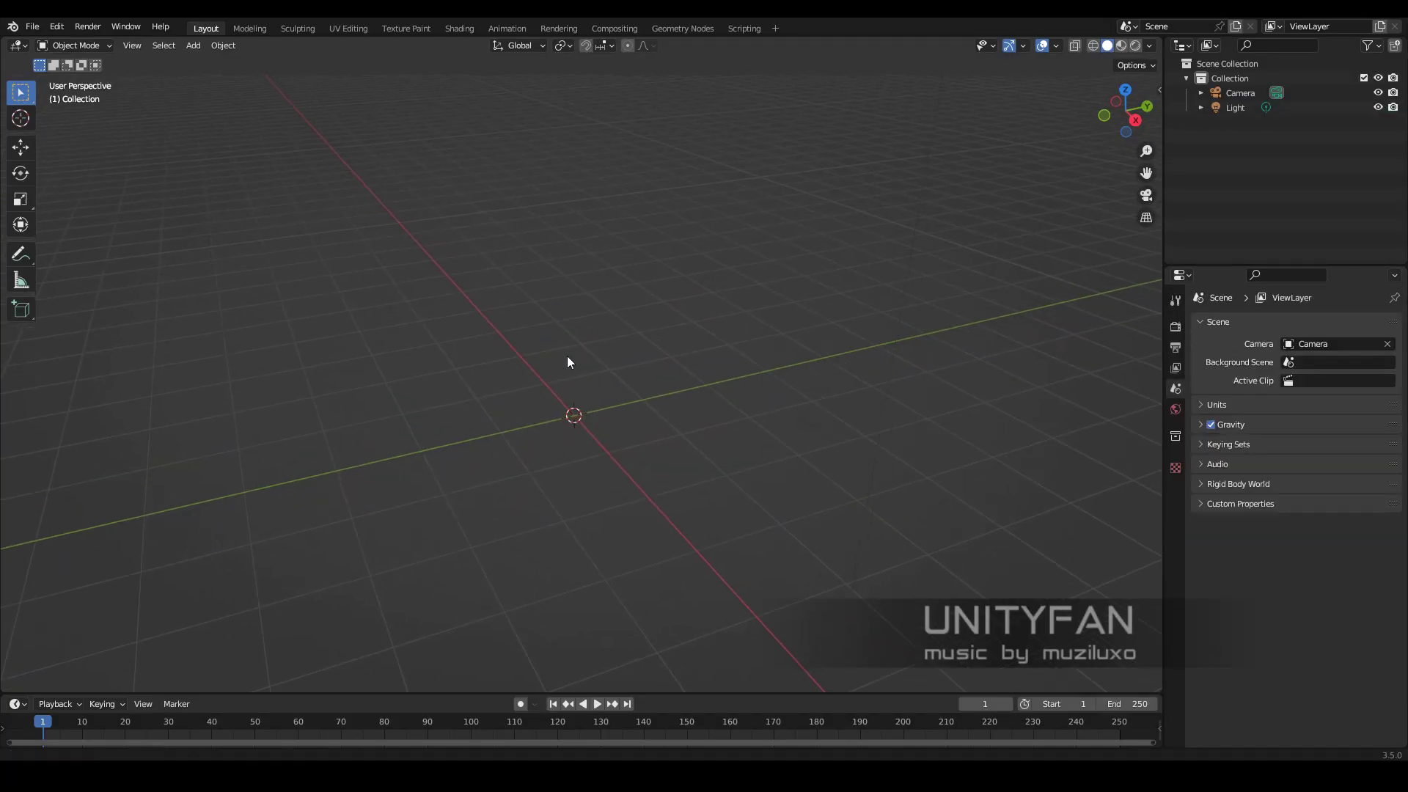
pyautogui.click(32, 27)
pyautogui.click(58, 59)
pyautogui.click(728, 415)
pyautogui.click(392, 515)
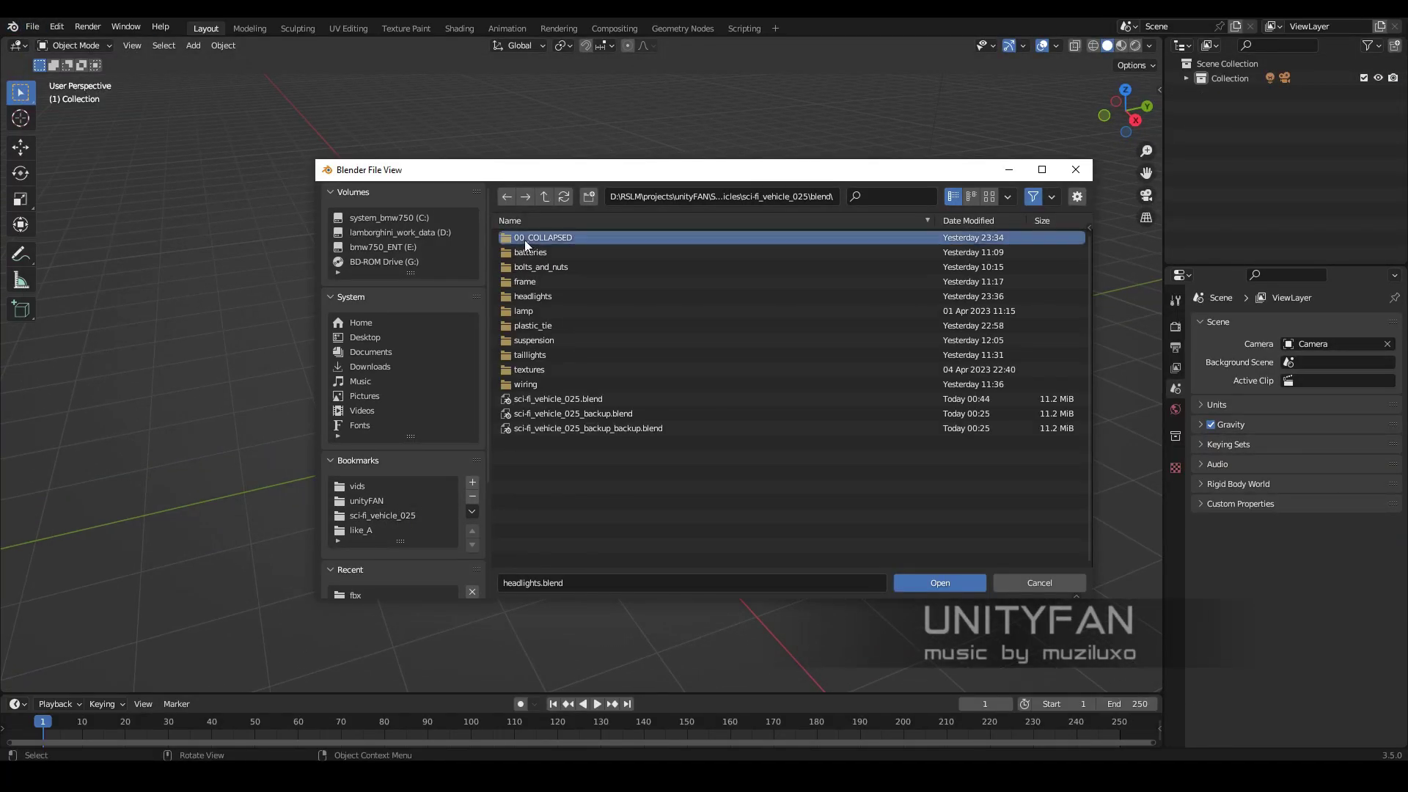
pyautogui.doubleClick(565, 413)
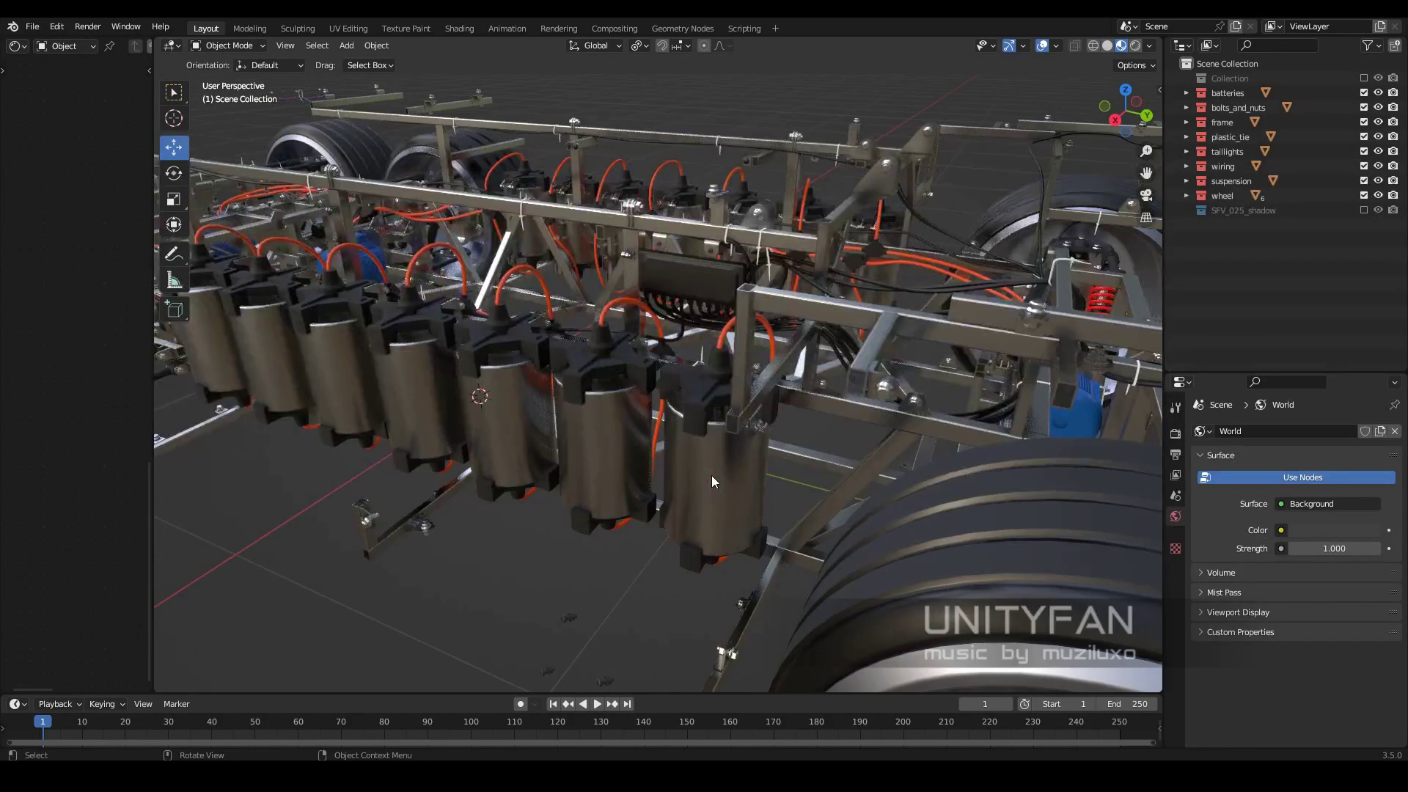
pyautogui.moveTo(712, 475)
pyautogui.mouseDown(button='middle')
pyautogui.moveTo(673, 485)
pyautogui.moveTo(613, 126)
pyautogui.mouseUp(button='middle')
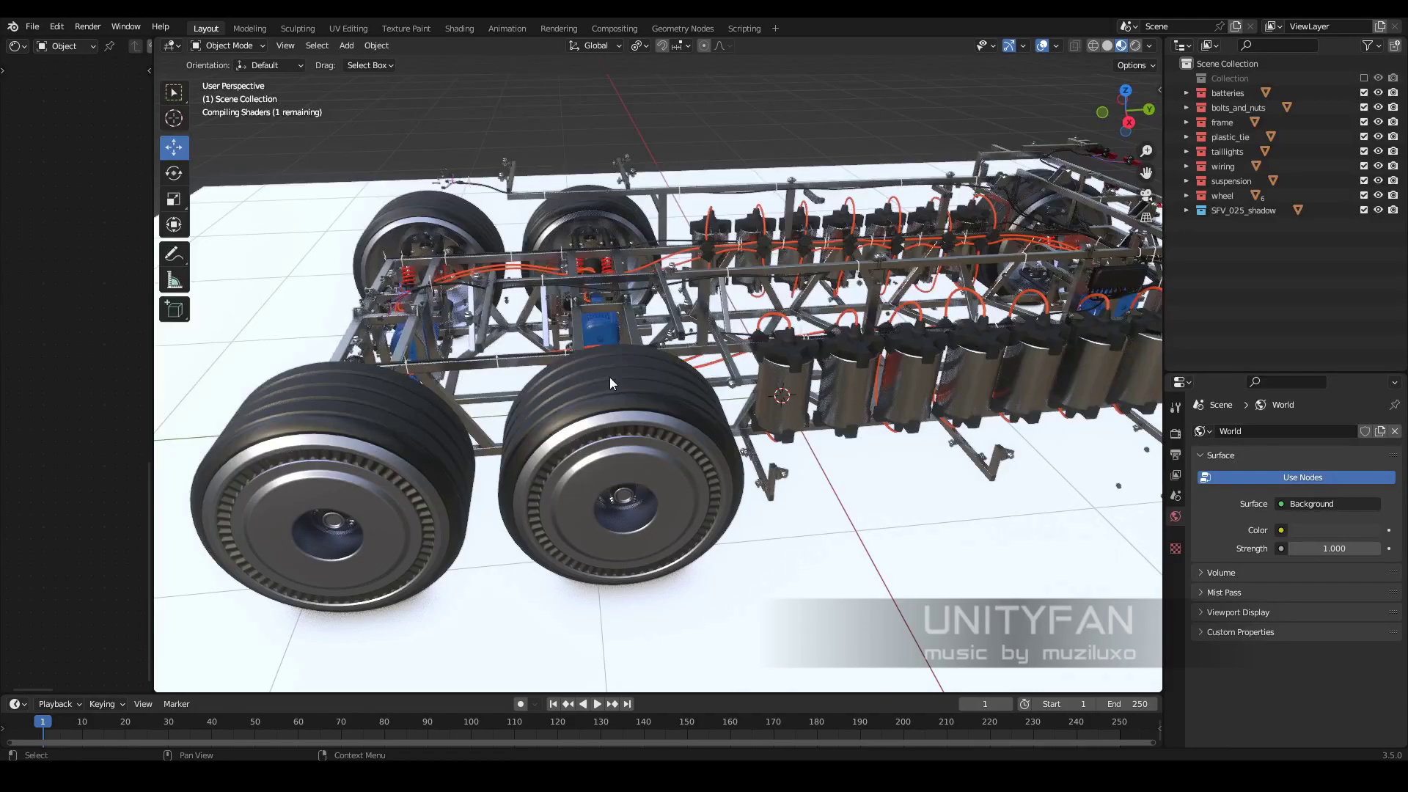
pyautogui.moveTo(609, 377); pyautogui.dragTo(627, 376, button='middle')
pyautogui.scroll(-3, 905, 234)
pyautogui.moveTo(905, 235)
pyautogui.mouseDown(button='middle')
pyautogui.moveTo(663, 418)
pyautogui.moveTo(680, 386)
pyautogui.moveTo(682, 415)
pyautogui.moveTo(774, 412)
pyautogui.mouseUp(button='middle')
pyautogui.scroll(5, 681, 386)
pyautogui.scroll(-3, 774, 412)
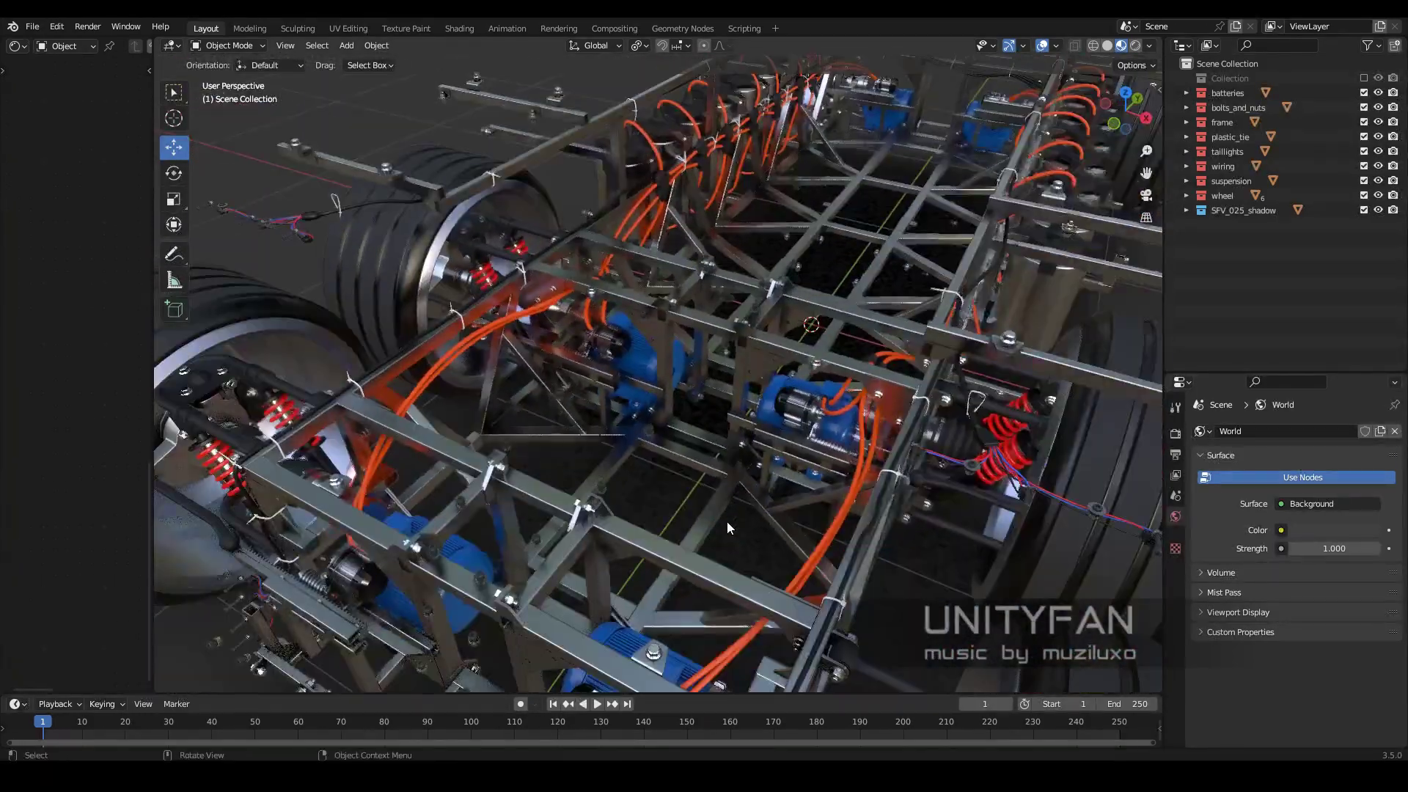
pyautogui.scroll(-1, 720, 489)
pyautogui.scroll(-4, 719, 489)
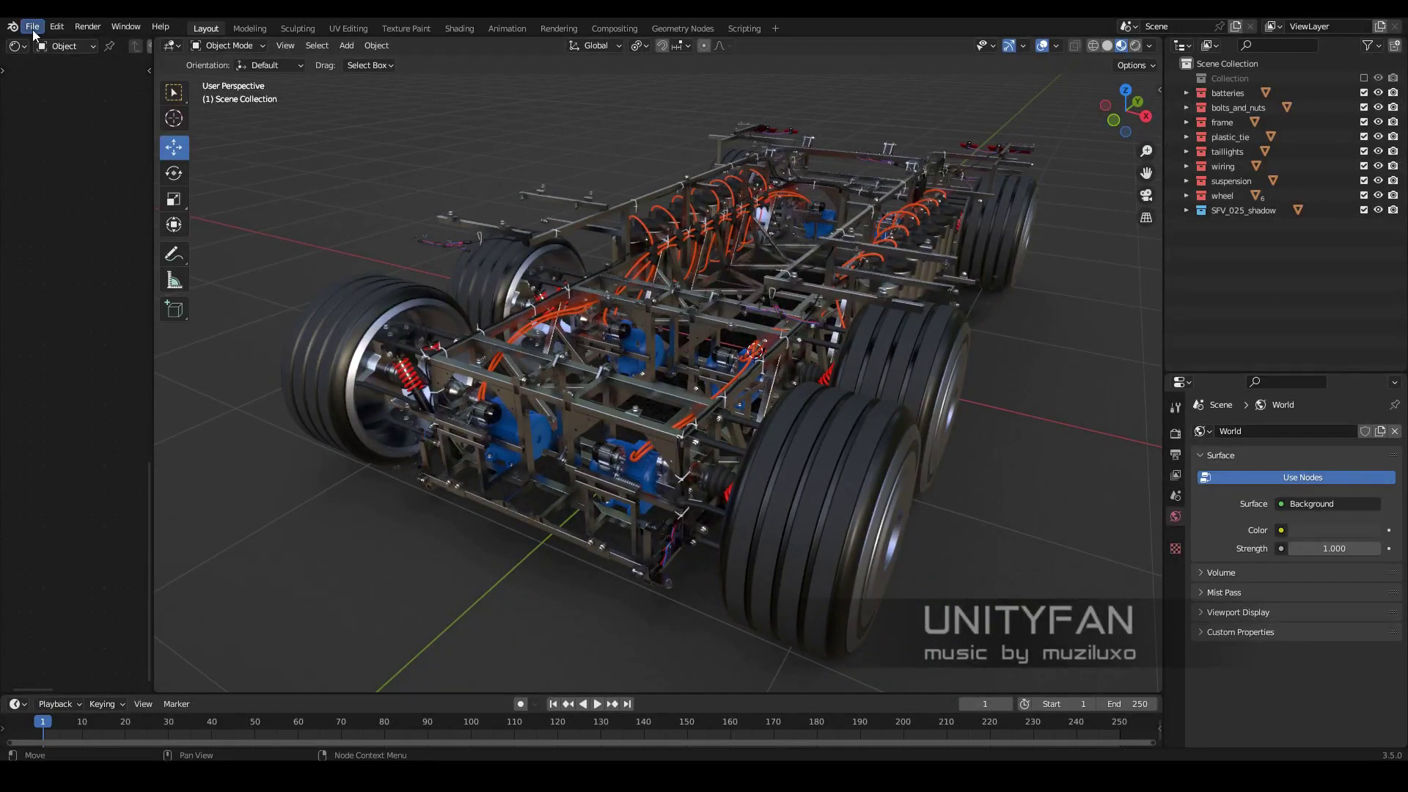
# - Add a new collection to the scene and name it headlights
pyautogui.click(1194, 265)
pyautogui.moveTo(1234, 224); pyautogui.dragTo(1230, 204)
pyautogui.write('руфвдшпреы')
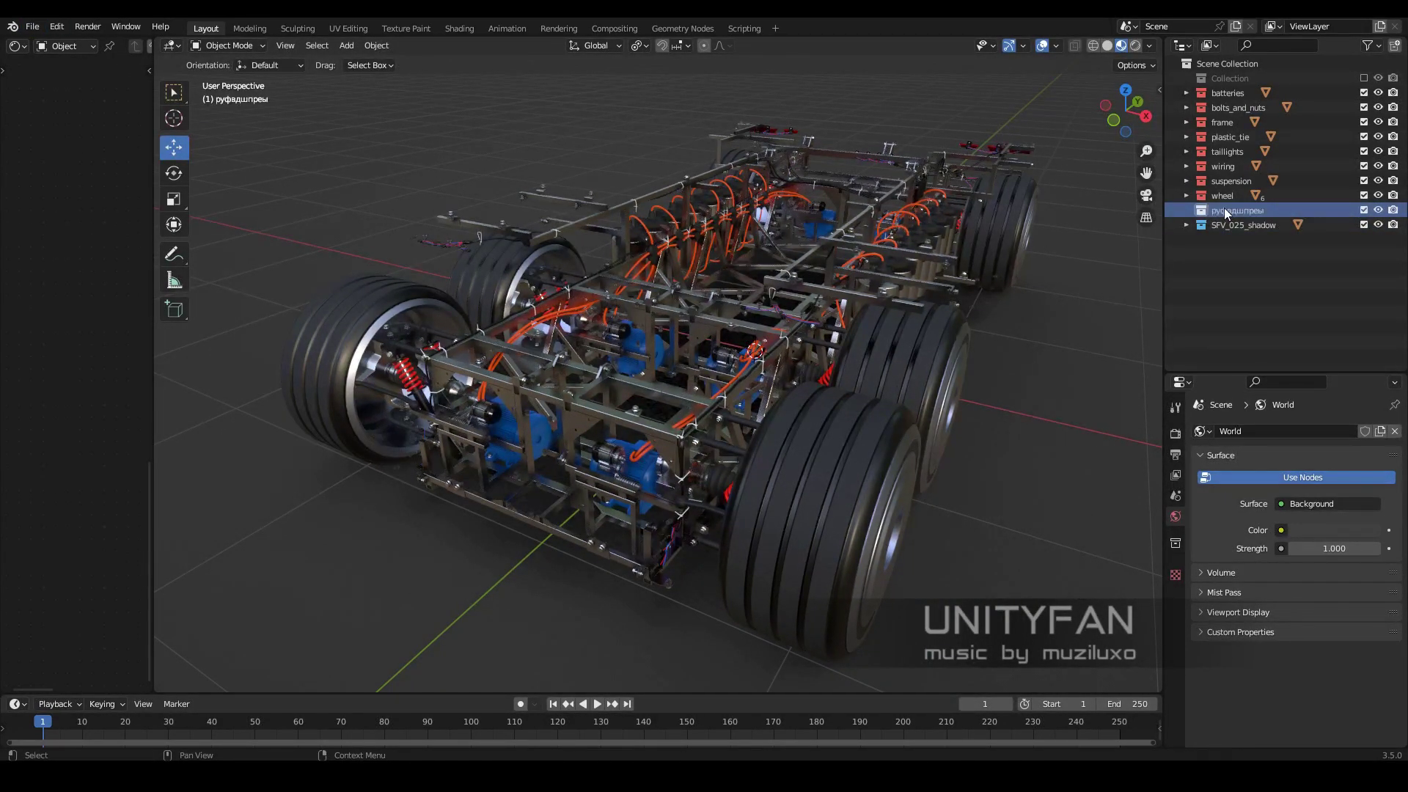
pyautogui.doubleClick(1225, 208)
pyautogui.write('headlights')
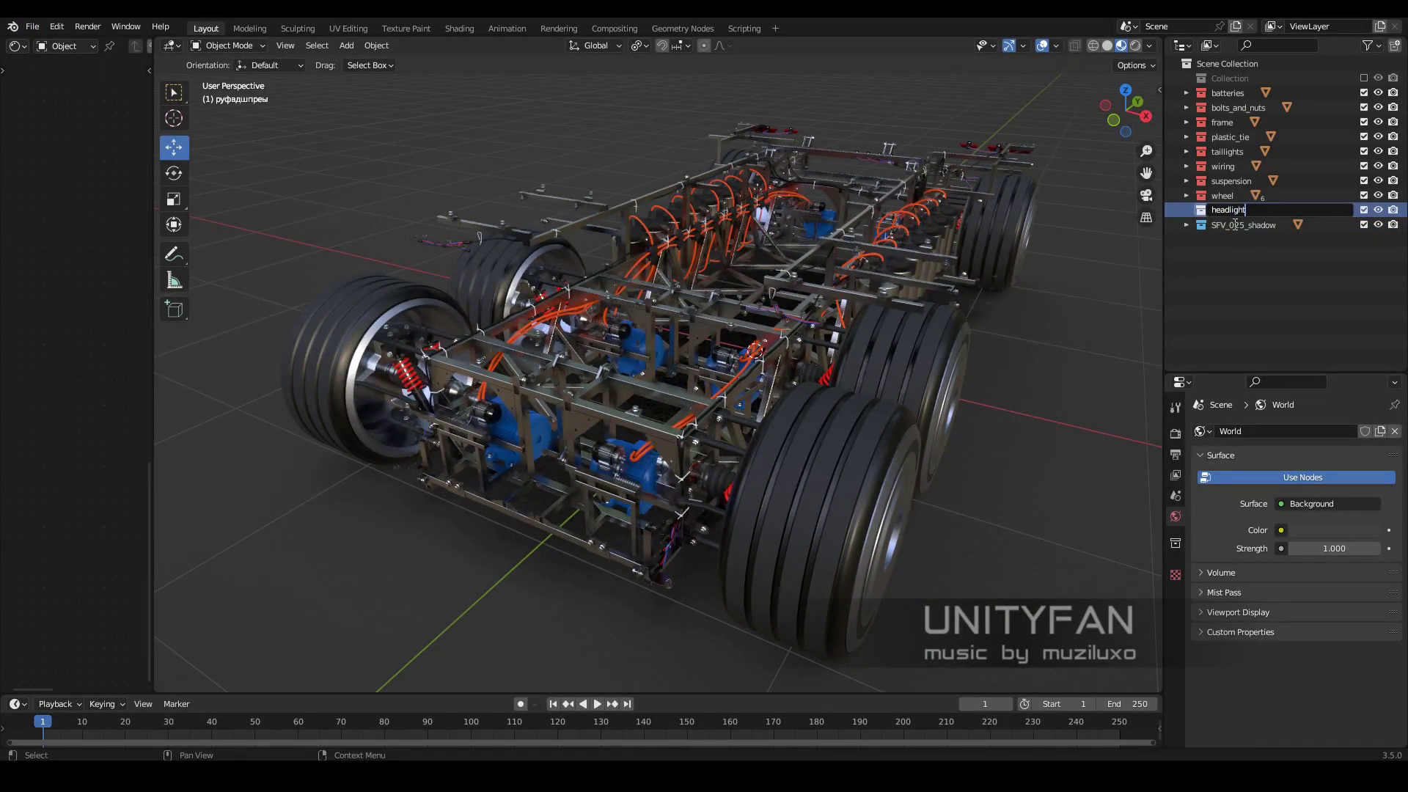
pyautogui.scroll(3, 940, 349)
pyautogui.scroll(-3, 940, 349)
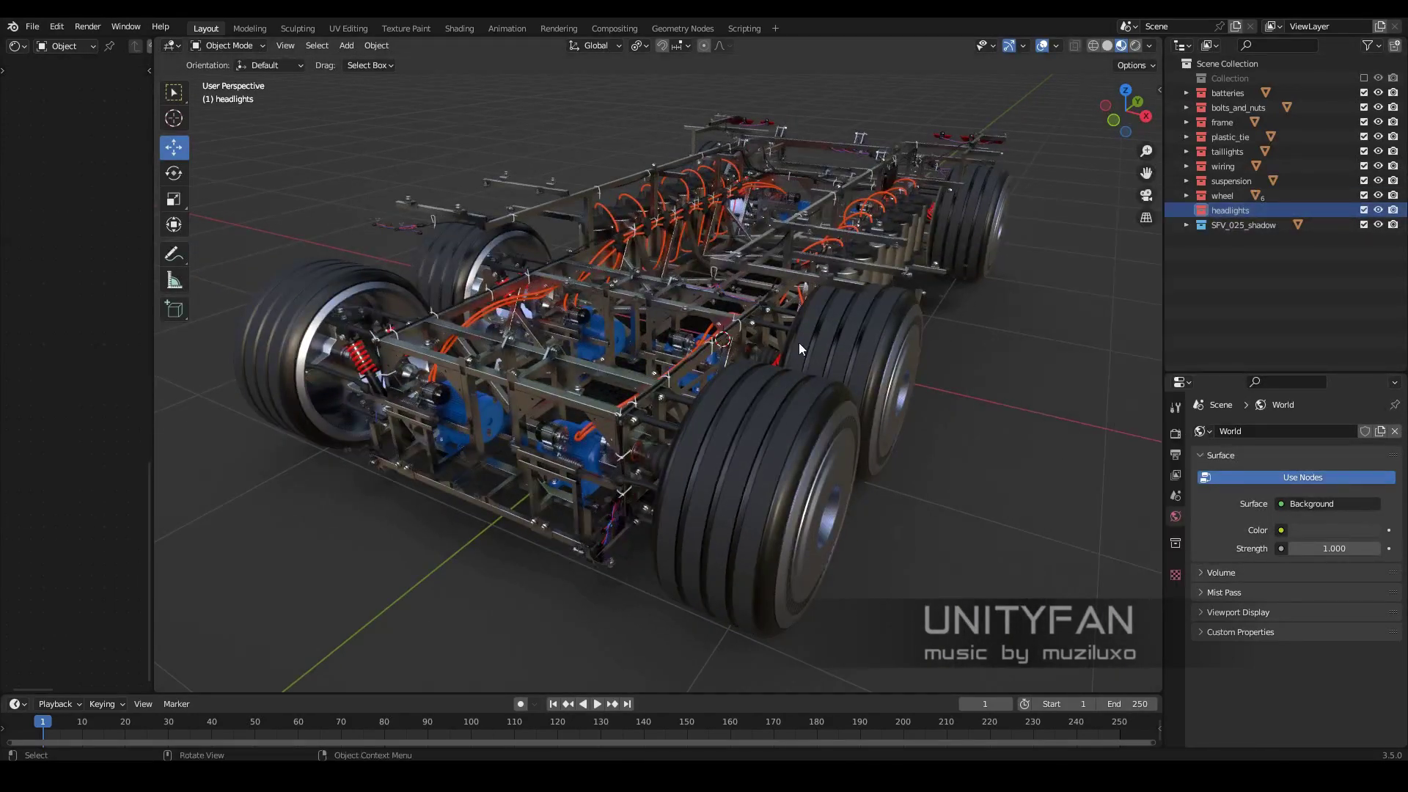
pyautogui.moveTo(799, 341)
pyautogui.mouseDown(button='middle')
pyautogui.moveTo(772, 327)
pyautogui.moveTo(885, 334)
pyautogui.mouseUp(button='middle')
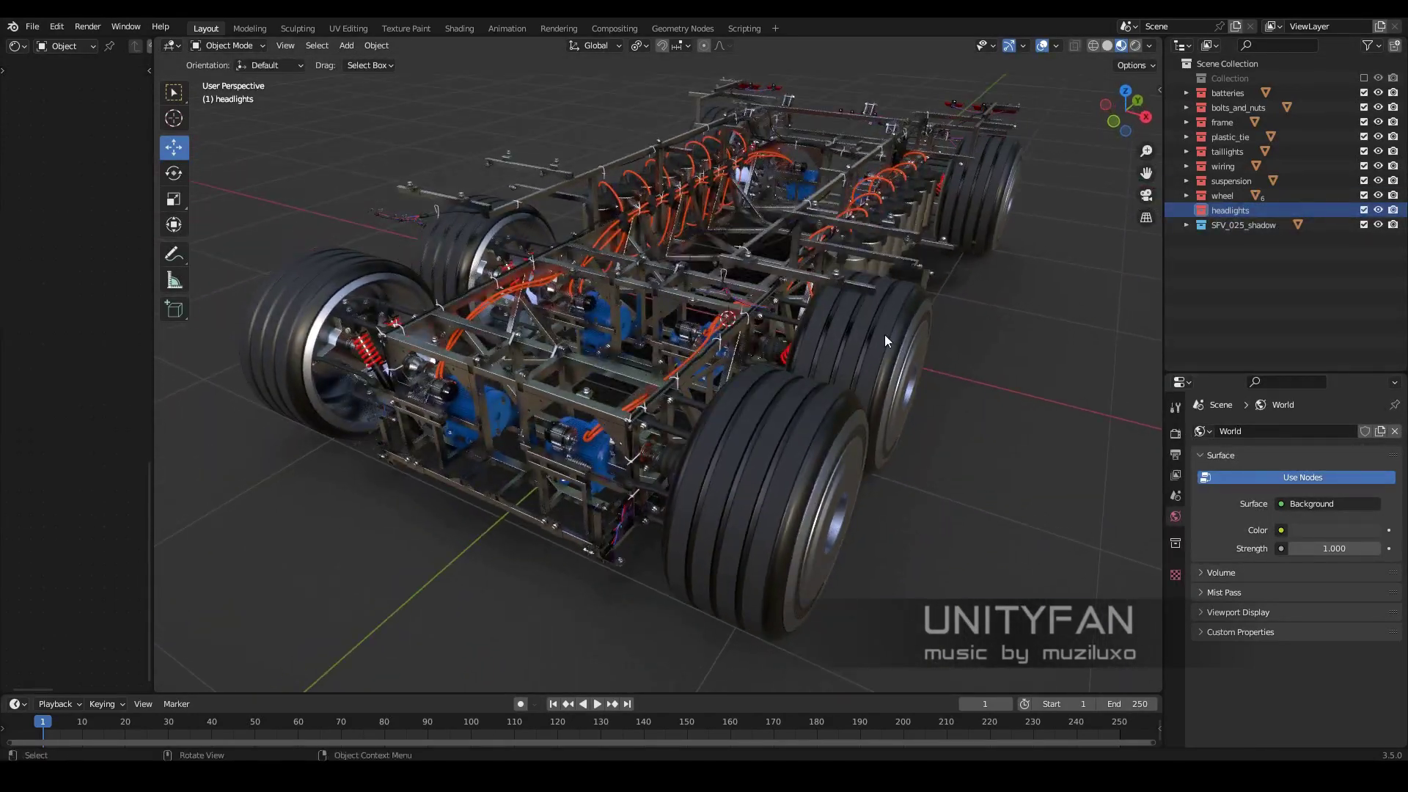
# - Import headlights.fbx into the headlights collection
pyautogui.click(32, 26)
pyautogui.click(205, 315)
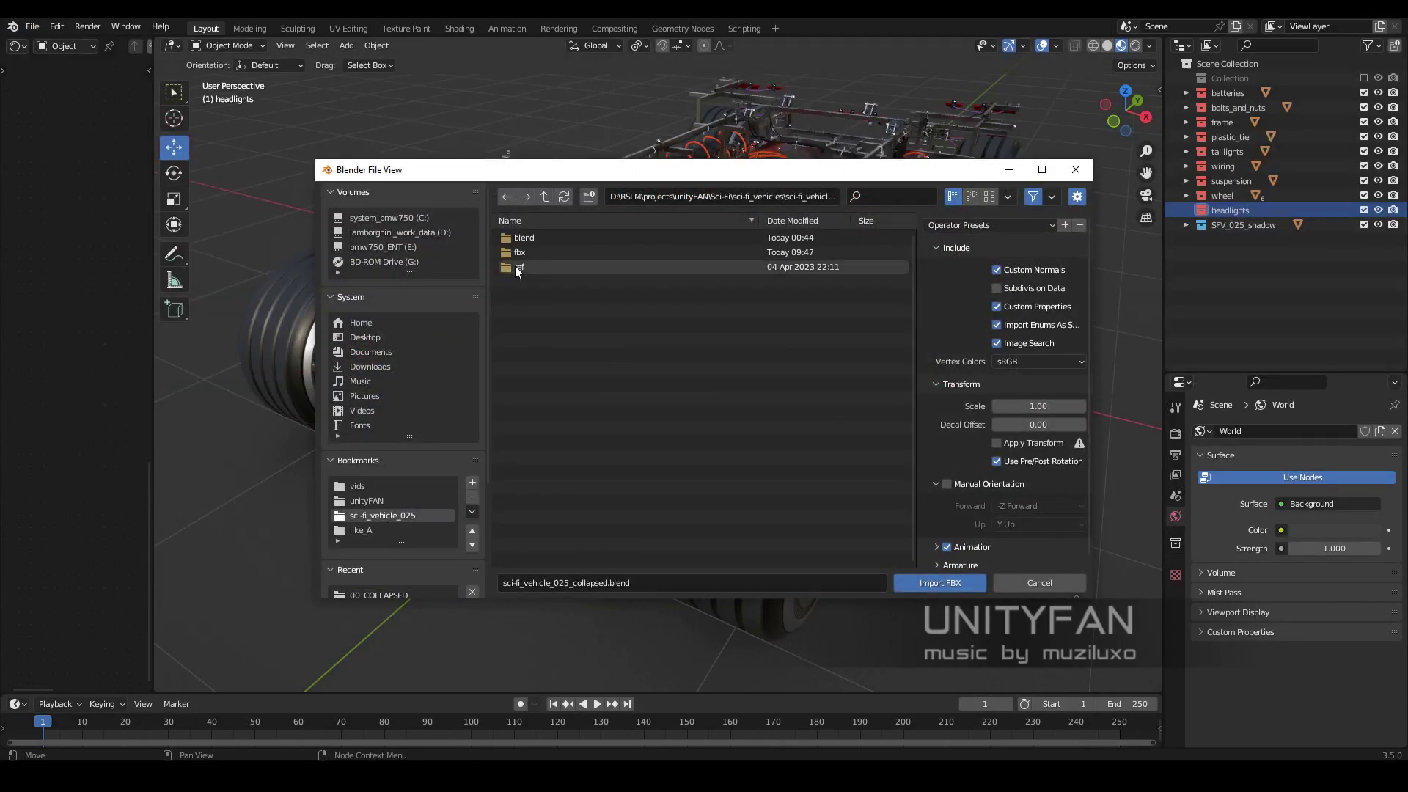
pyautogui.doubleClick(515, 265)
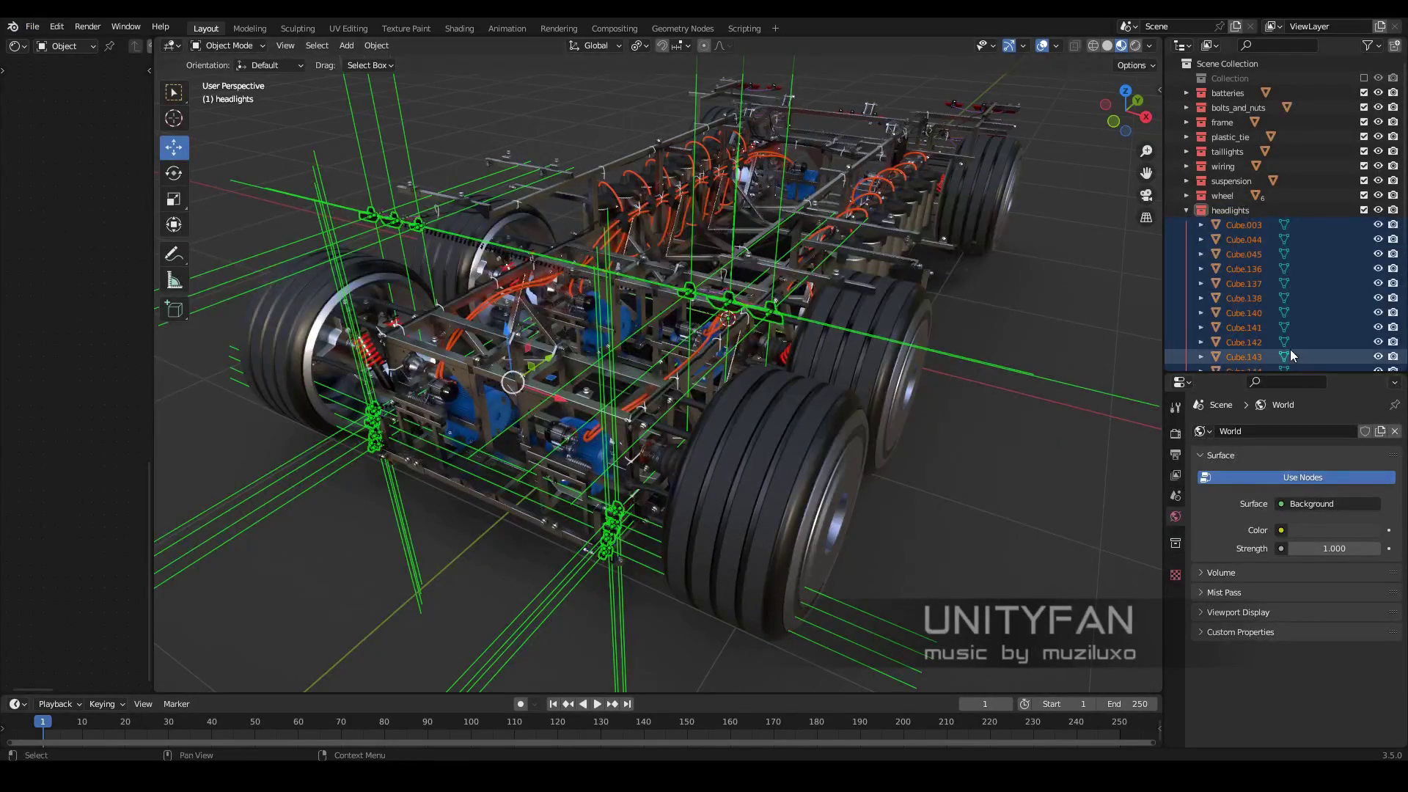
# - Exclude all other collections and clear the headlight parts' parents, keeping transforms
pyautogui.moveTo(1364, 195); pyautogui.dragTo(1364, 92)
pyautogui.click(1185, 210)
pyautogui.click(1364, 224)
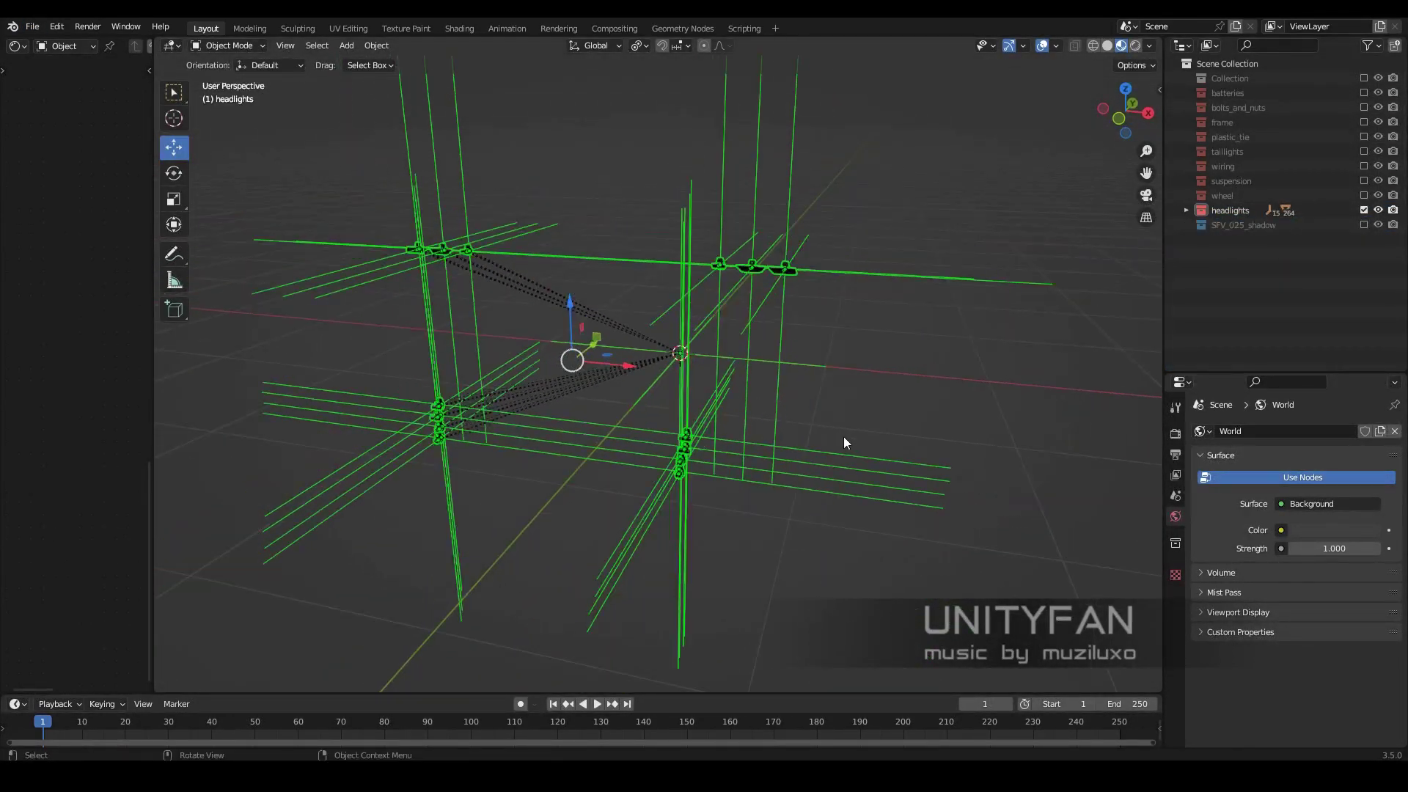
pyautogui.scroll(-5, 561, 307)
pyautogui.scroll(5, 588, 322)
pyautogui.hotkey('alt', 'p')
pyautogui.click(588, 322)
pyautogui.moveTo(759, 413); pyautogui.dragTo(705, 426, button='middle')
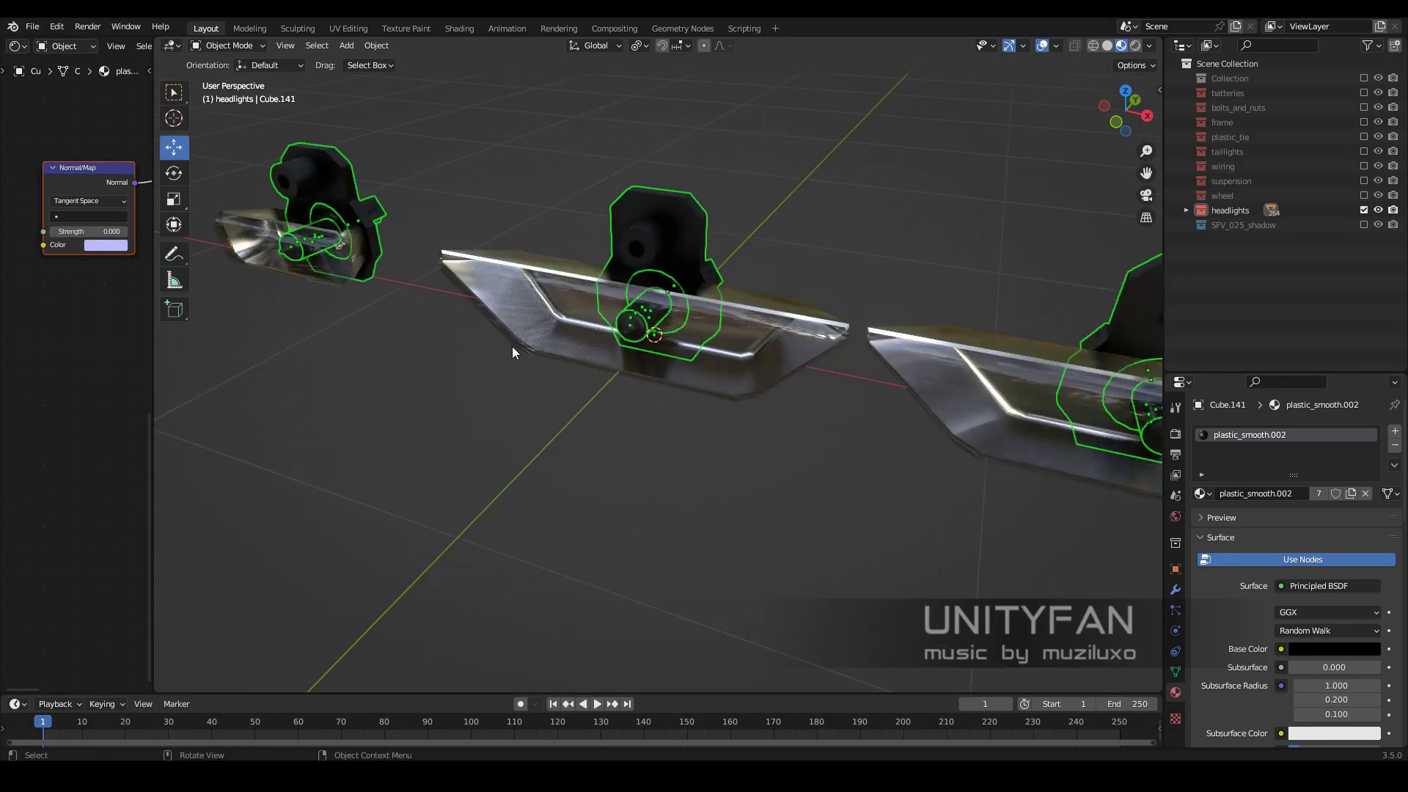
# - Join the headlight parts and swap lamp_glass.001 and chrome.001 for lamp_glass and chrome
pyautogui.hotkey('ctrl', 'j')
pyautogui.scroll(-5, 535, 342)
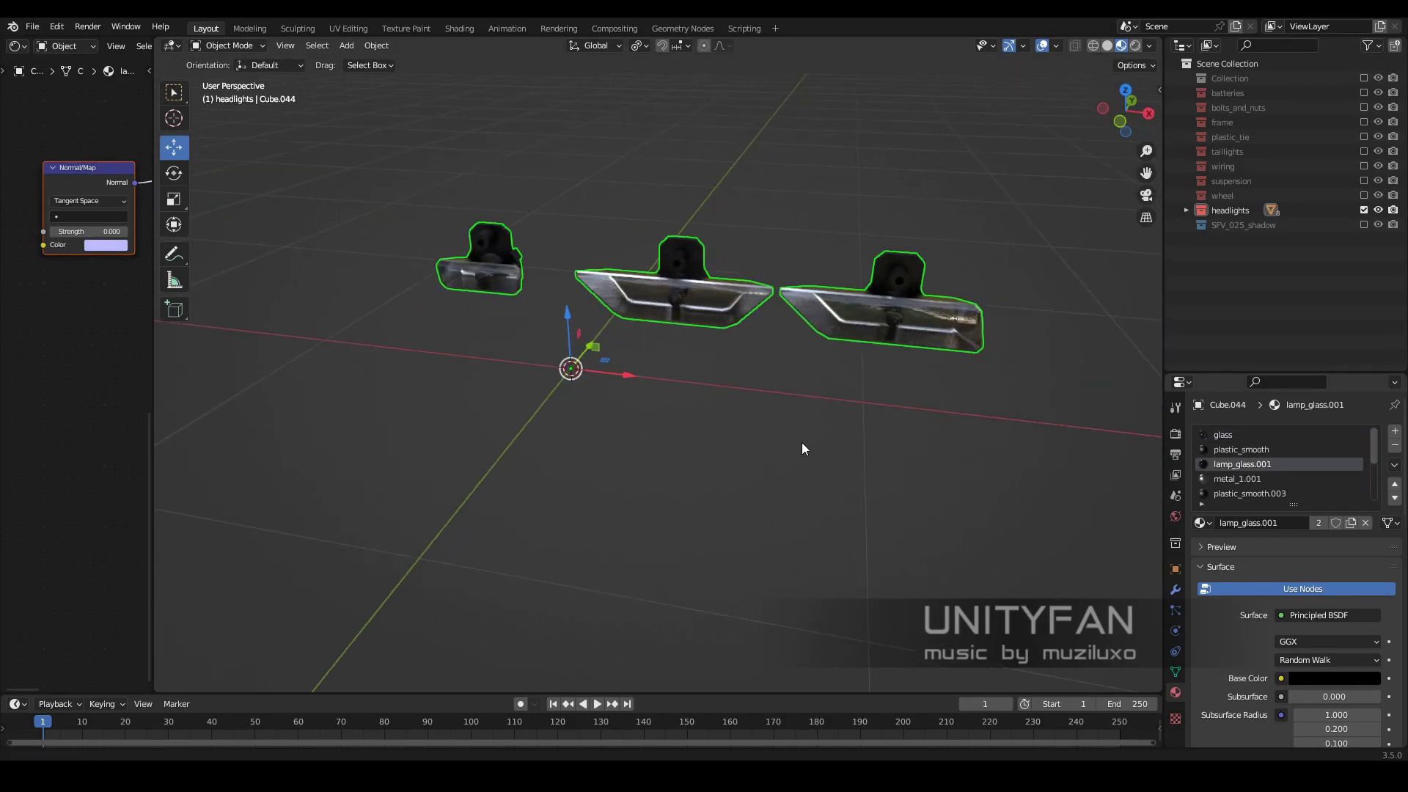
pyautogui.click(1199, 522)
pyautogui.click(1247, 613)
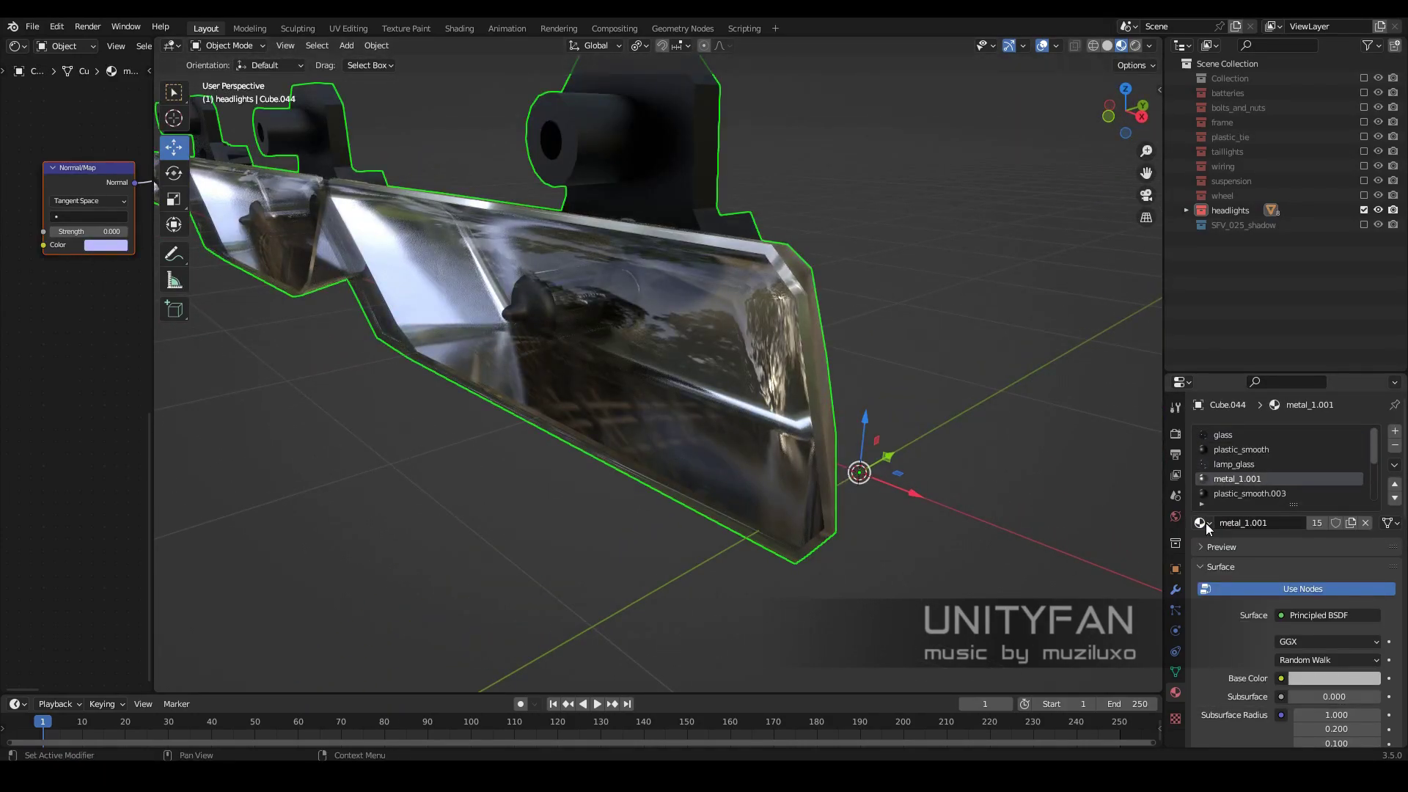
pyautogui.click(1223, 492)
pyautogui.scroll(-2, 1223, 499)
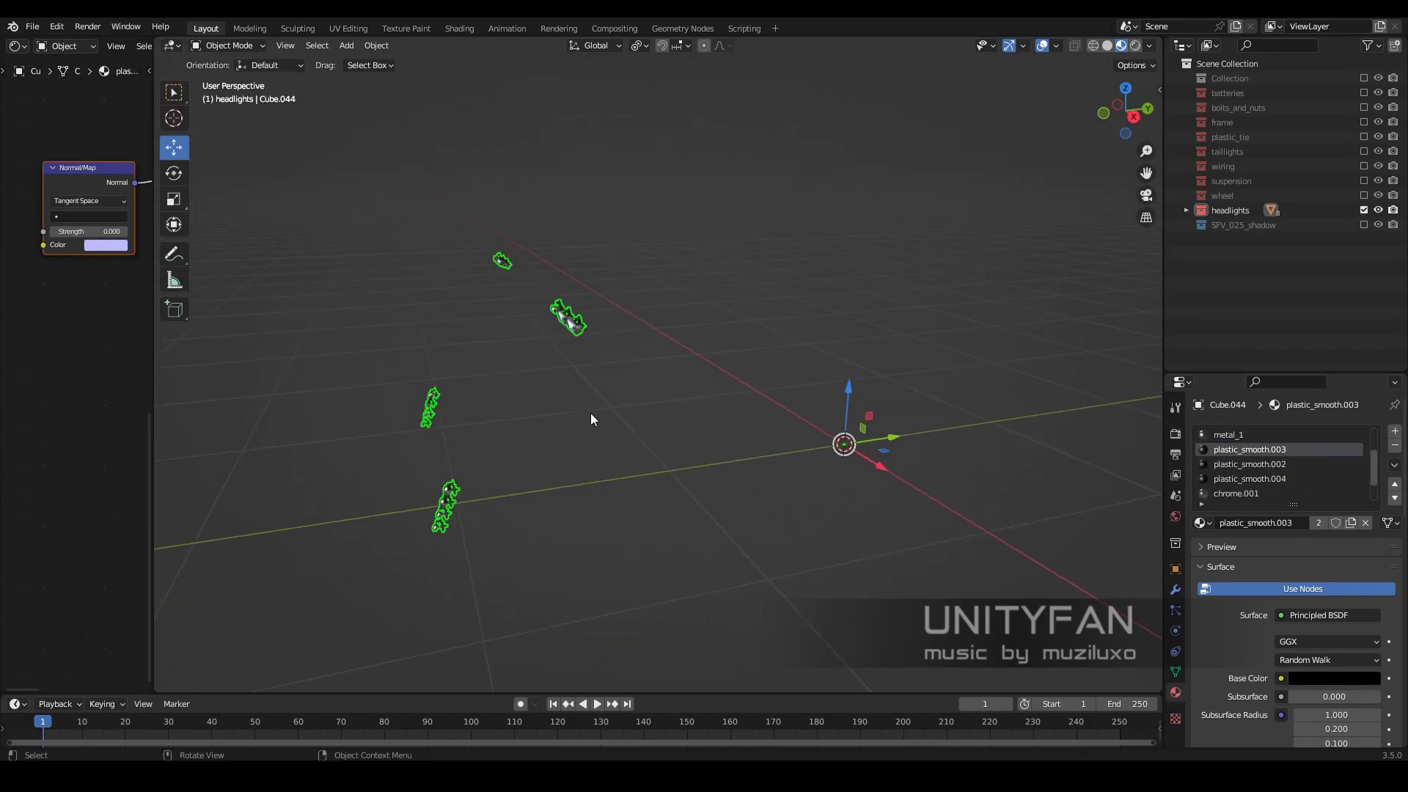
pyautogui.press('KP_Decimal')
pyautogui.click(1236, 493)
pyautogui.click(1200, 522)
pyautogui.click(1246, 552)
pyautogui.scroll(-2, 1242, 484)
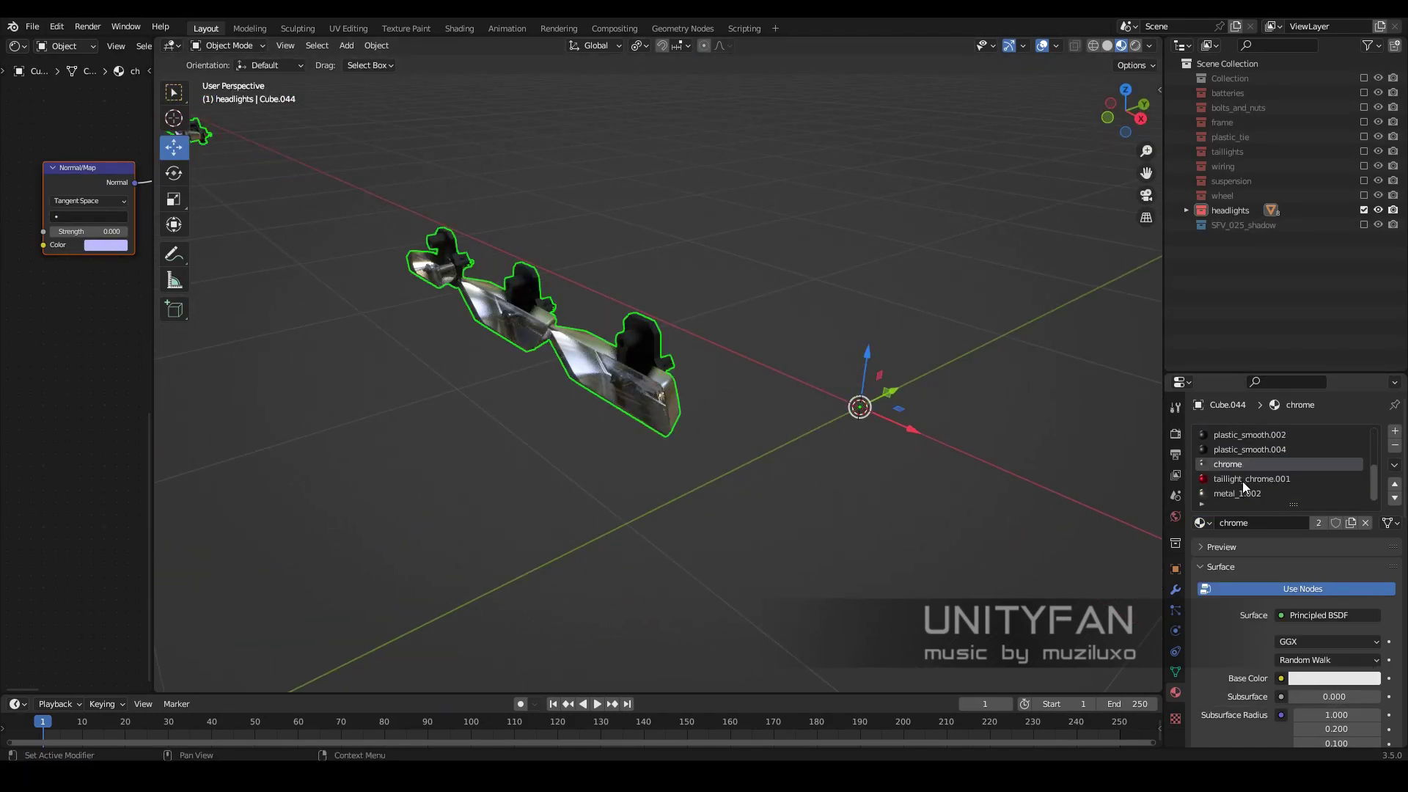
# - Replace the plastic_smooth.003 material with plastic_smooth
pyautogui.click(1242, 481)
pyautogui.click(1199, 522)
pyautogui.scroll(2, 1234, 486)
pyautogui.click(1239, 449)
pyautogui.click(1203, 522)
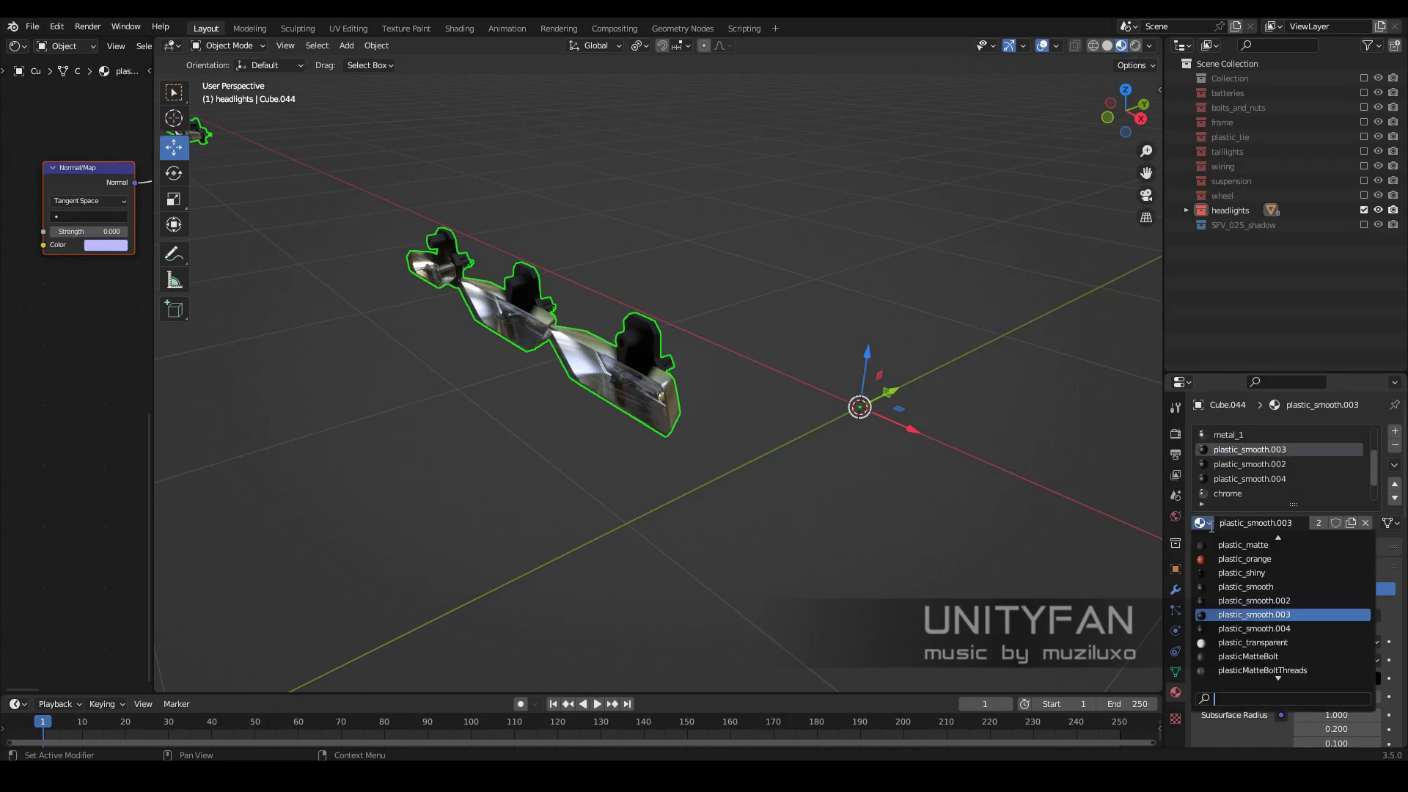
pyautogui.click(1245, 587)
# - Inspect the faces using plastic_smooth.002 and plastic_smooth.004 in Edit Mode
pyautogui.click(1246, 463)
pyautogui.press('Tab')
pyautogui.click(1296, 540)
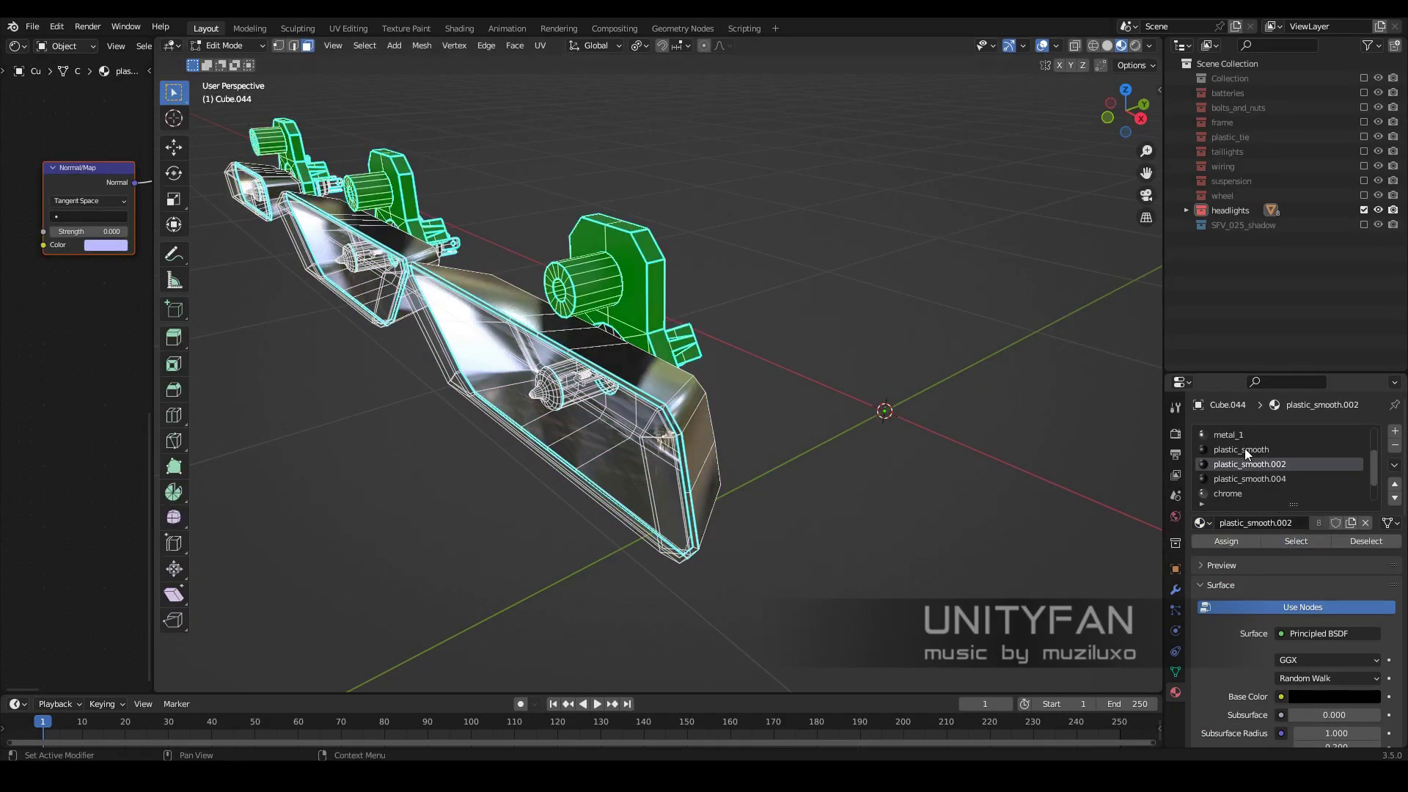
pyautogui.press('Tab')
pyautogui.click(1259, 476)
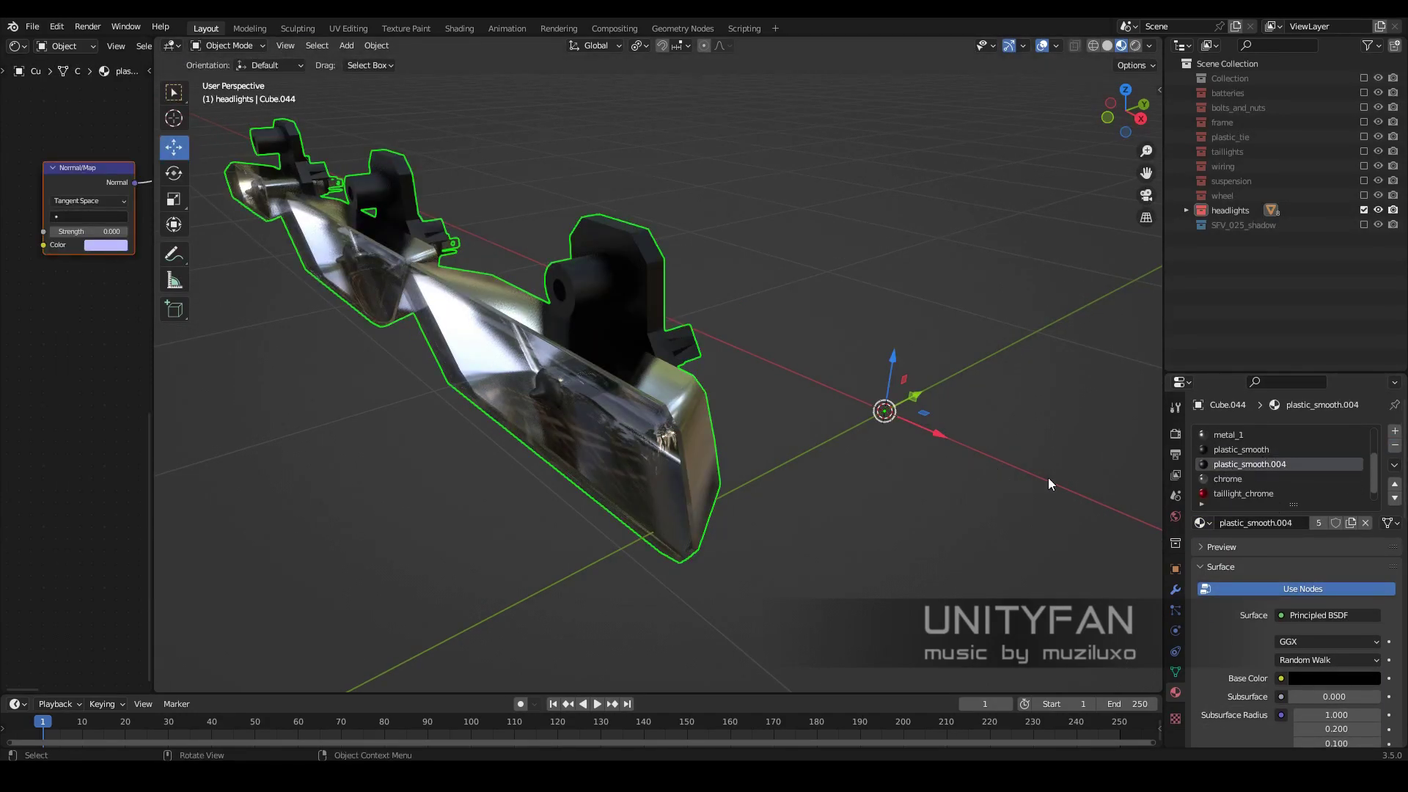
pyautogui.press('Tab')
pyautogui.click(1296, 540)
pyautogui.moveTo(660, 352); pyautogui.dragTo(770, 368, button='middle')
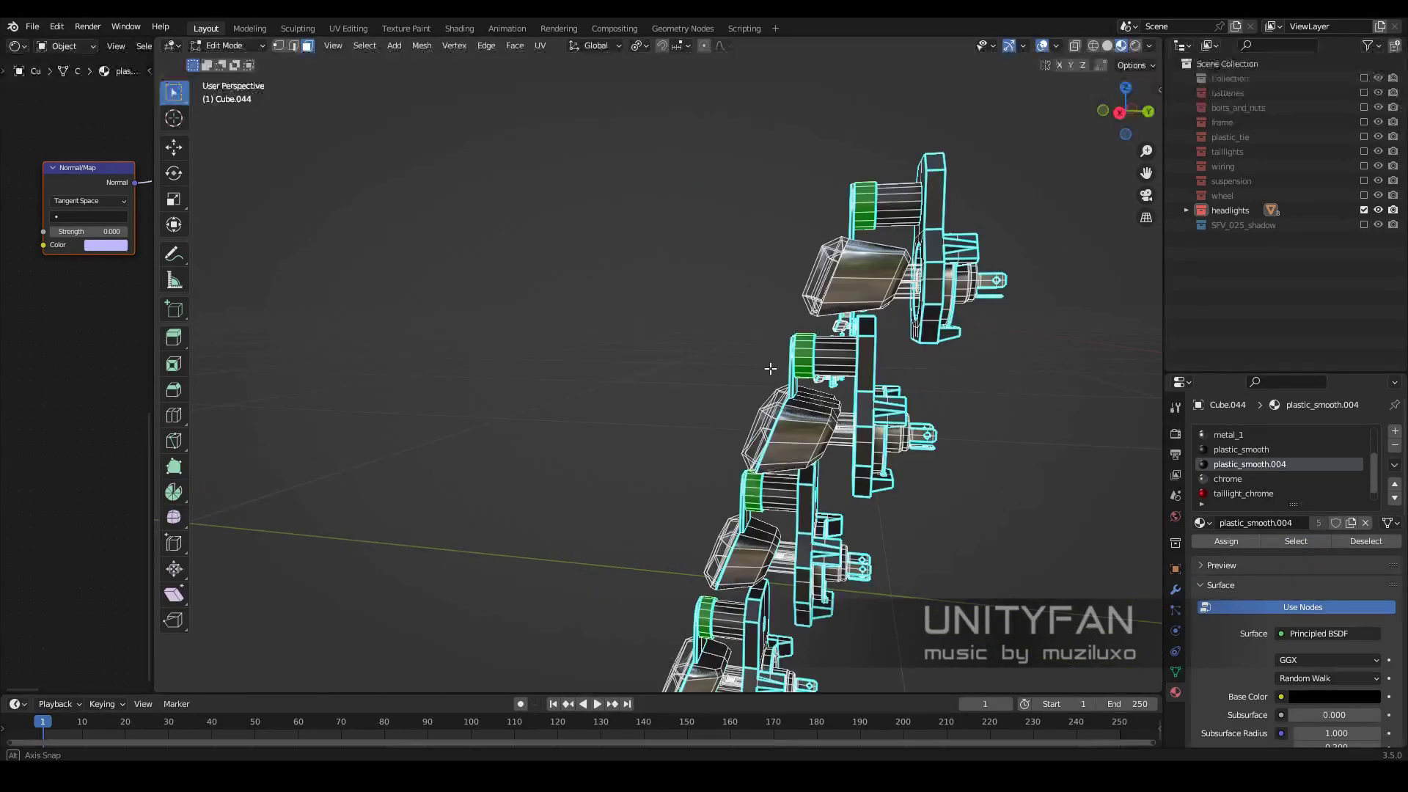
pyautogui.press('Escape')
pyautogui.press('Tab')
# - Check the metal_1.002 and taillight_chrome slots on the headlight mesh
pyautogui.click(1239, 492)
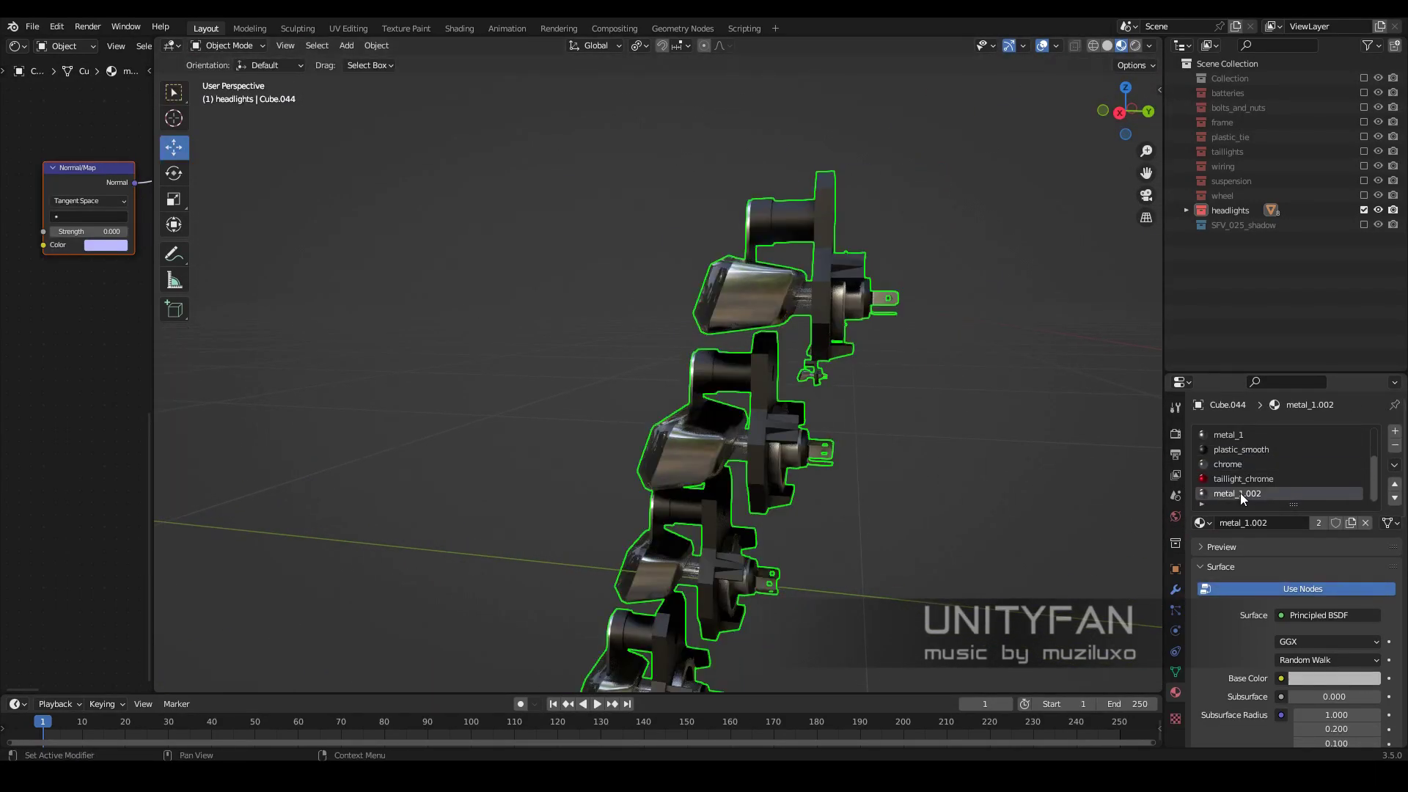
pyautogui.scroll(-3, 870, 495)
pyautogui.press('Tab')
pyautogui.scroll(-5, 869, 496)
pyautogui.scroll(8, 823, 481)
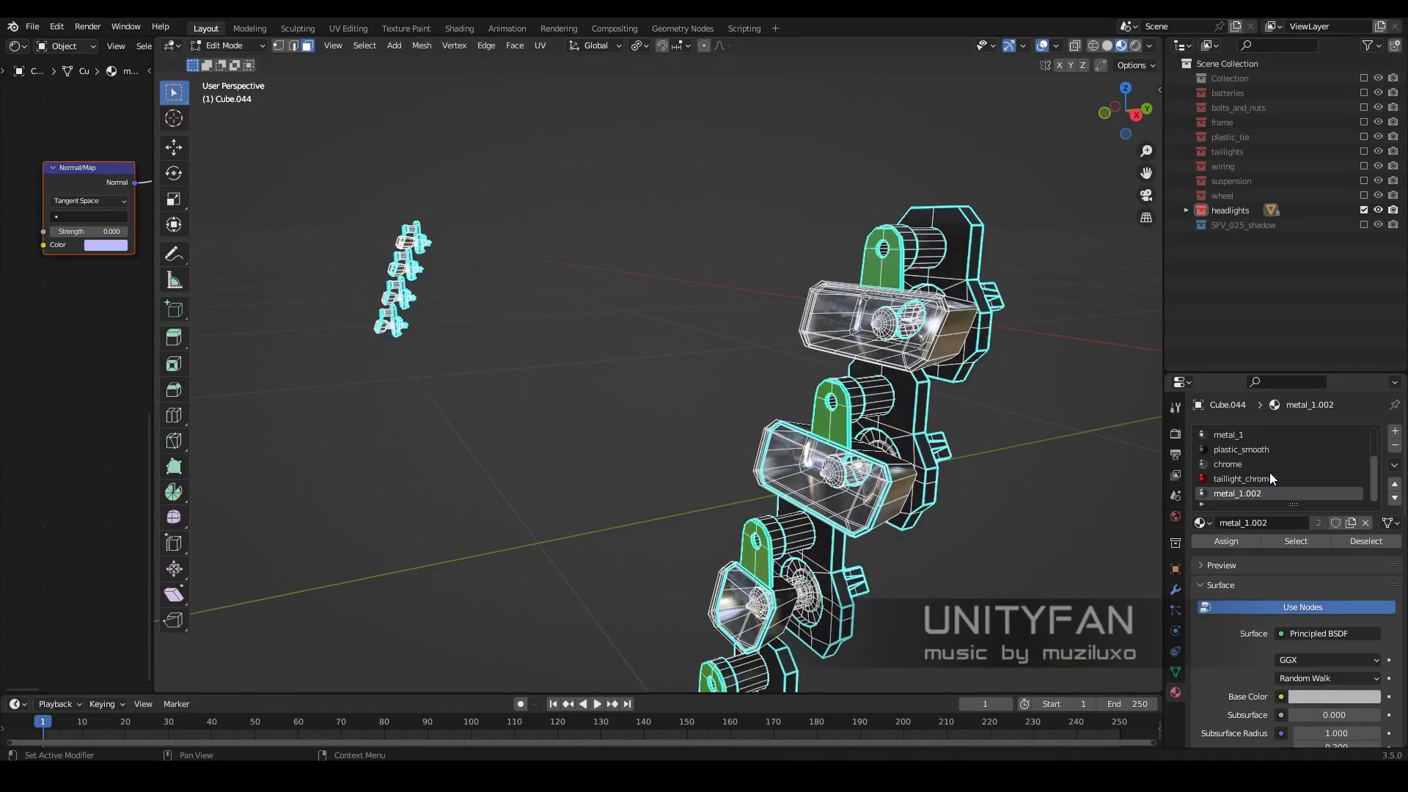
pyautogui.click(1238, 544)
pyautogui.press('Tab')
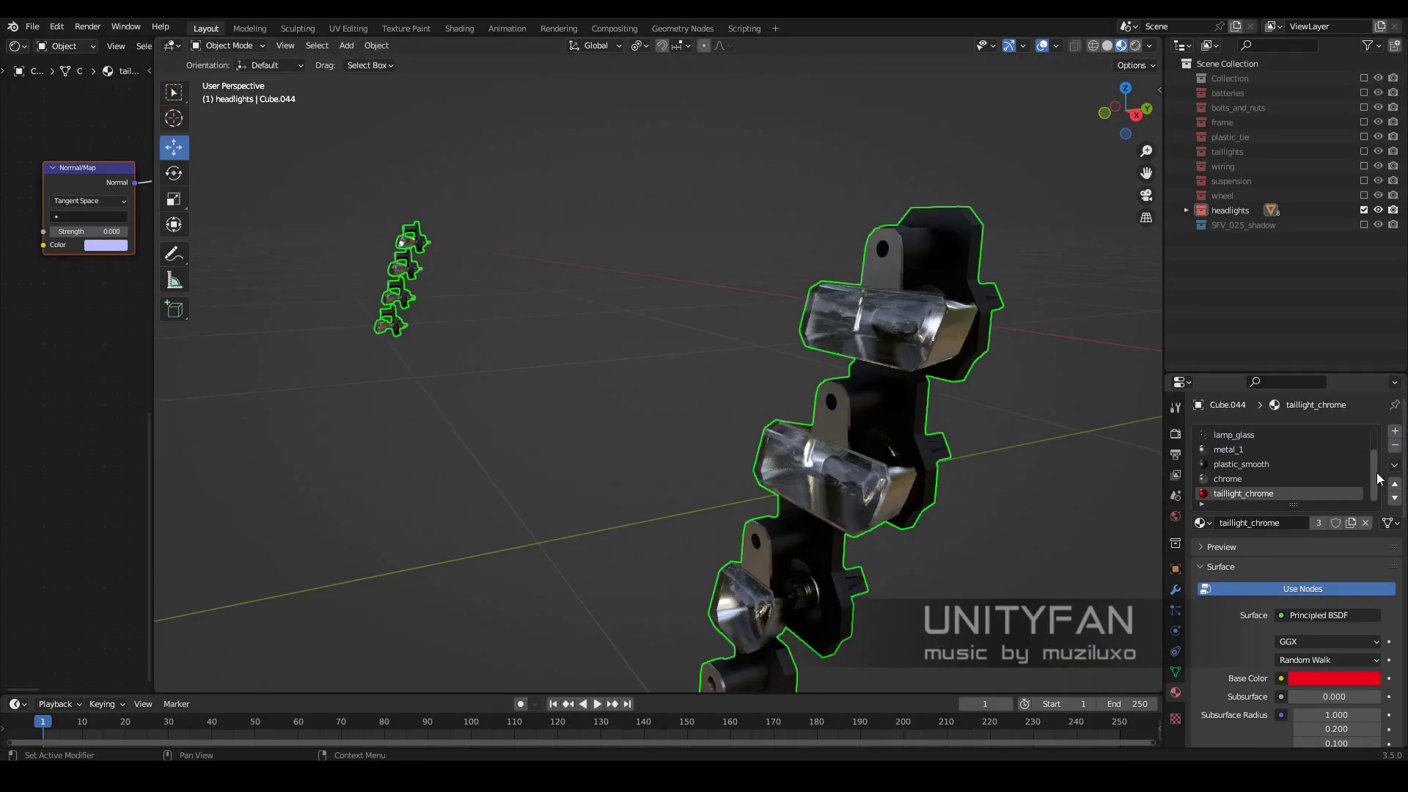
pyautogui.scroll(-4, 1097, 481)
pyautogui.scroll(2, 1278, 479)
# - Check the plastic_smooth and lamp_glass slots, ending back in Object Mode
pyautogui.click(1283, 493)
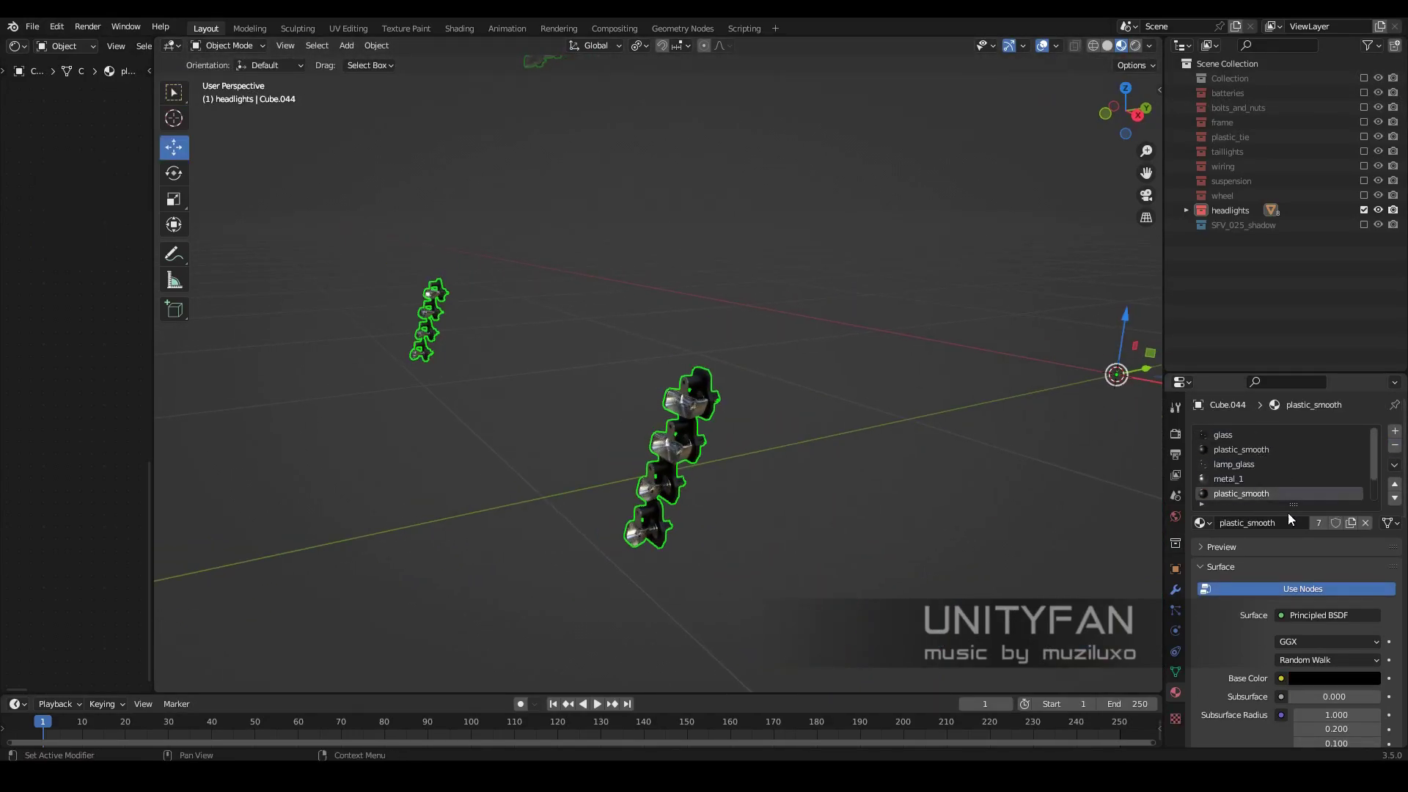
pyautogui.scroll(2, 864, 473)
pyautogui.press('Tab')
pyautogui.scroll(4, 880, 469)
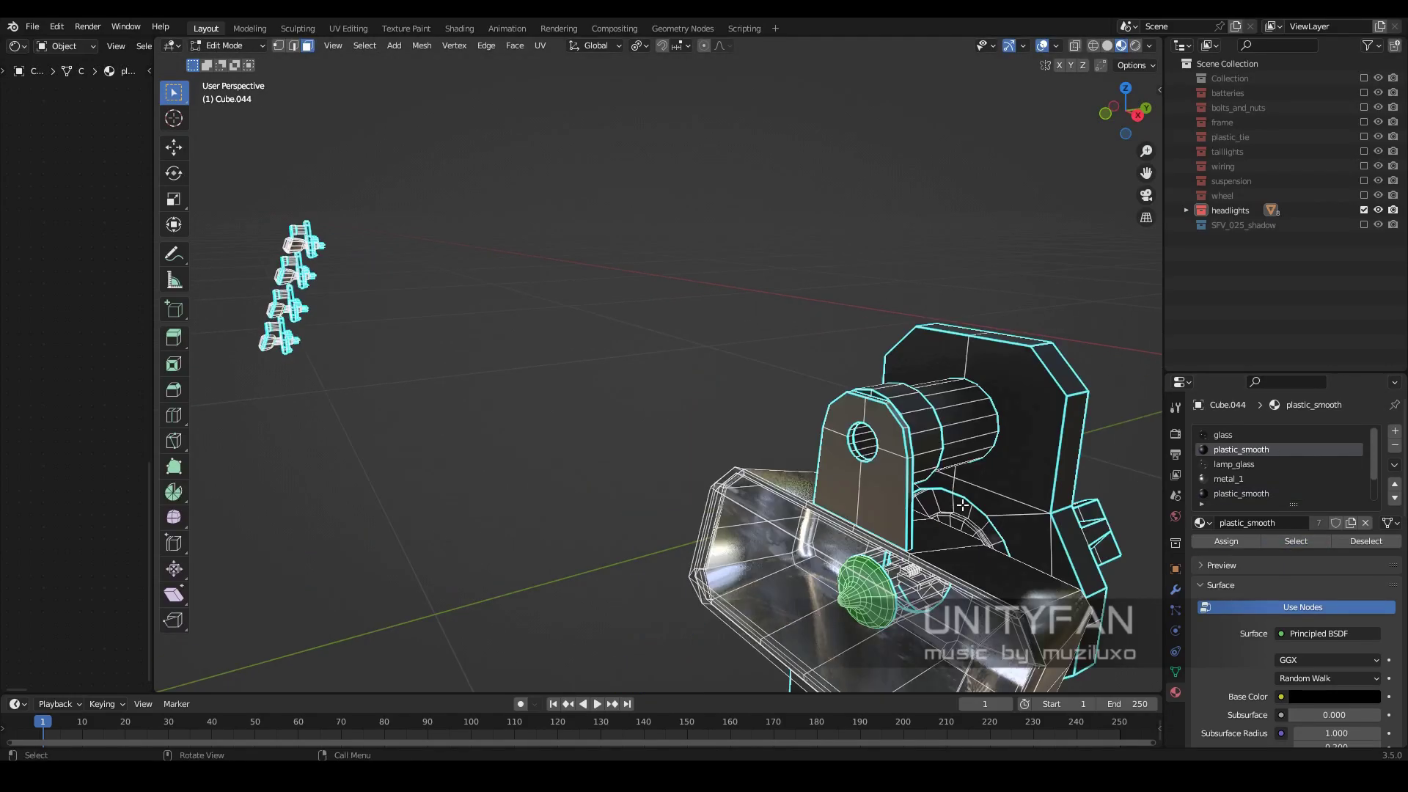
pyautogui.scroll(-2, 902, 465)
pyautogui.click(1243, 499)
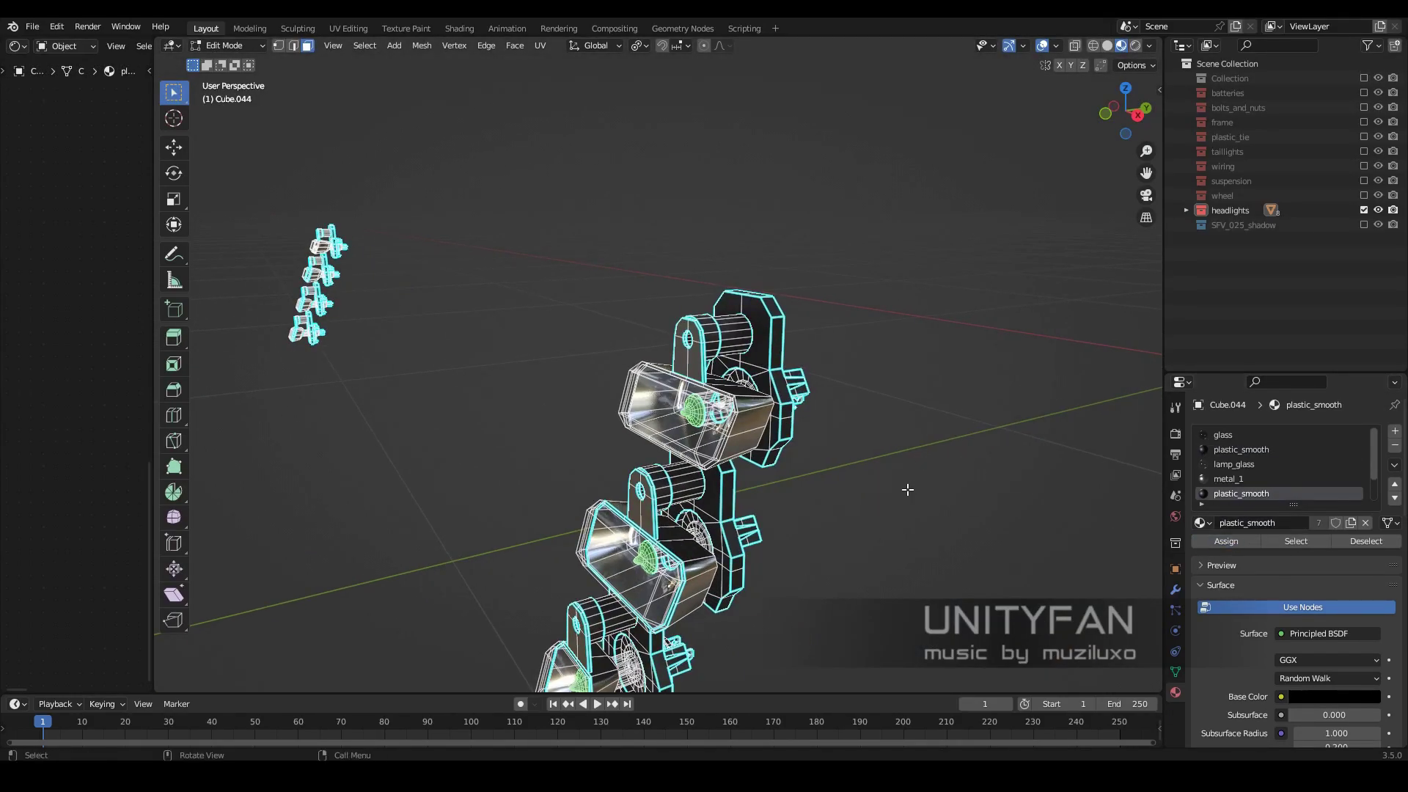
pyautogui.press('Tab')
pyautogui.click(1358, 453)
pyautogui.scroll(5, 881, 447)
pyautogui.scroll(-5, 882, 447)
pyautogui.scroll(-2, 1283, 464)
pyautogui.click(1234, 434)
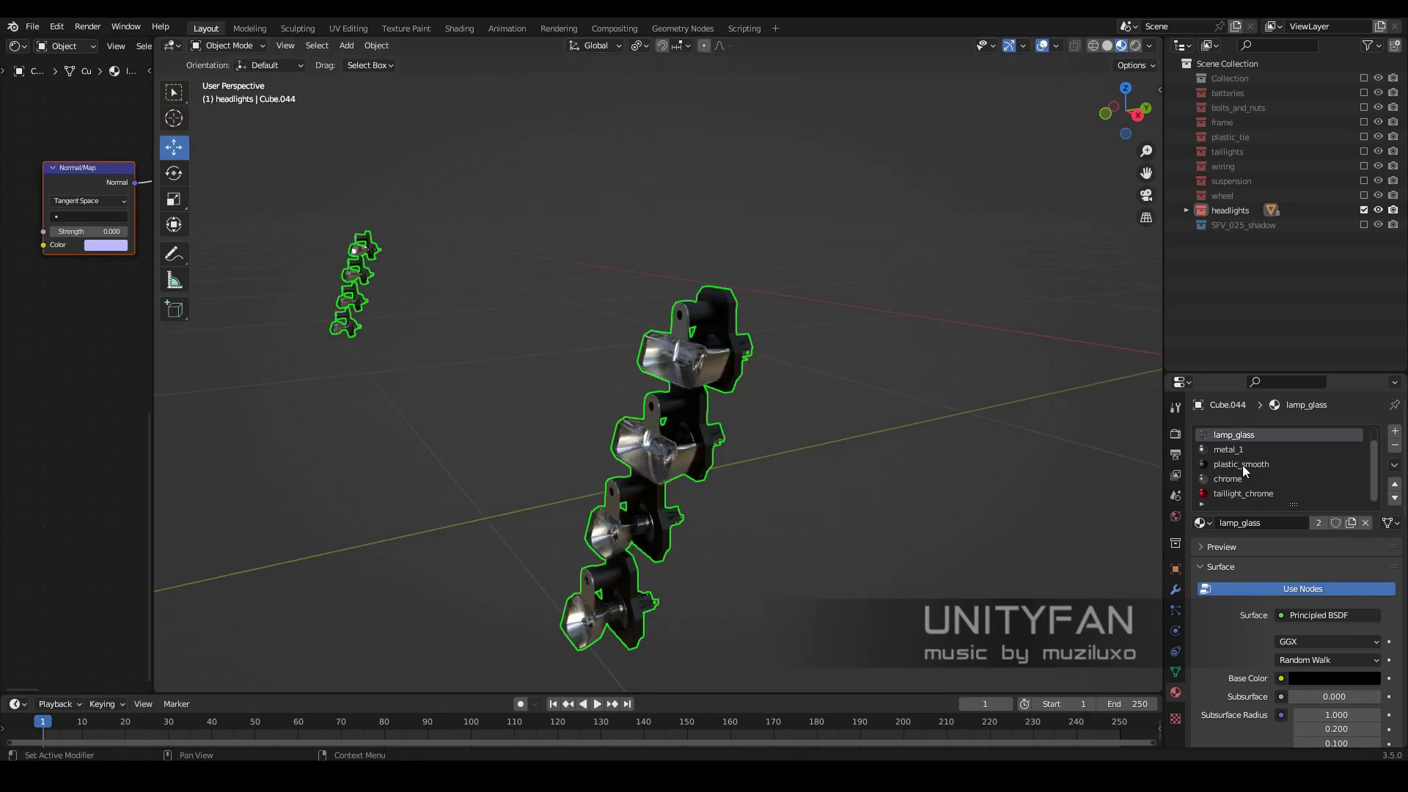
pyautogui.scroll(5, 835, 442)
pyautogui.scroll(-8, 835, 442)
# - Show the transform panel and make the headlight instances real
pyautogui.moveTo(763, 461); pyautogui.dragTo(443, 412, button='middle')
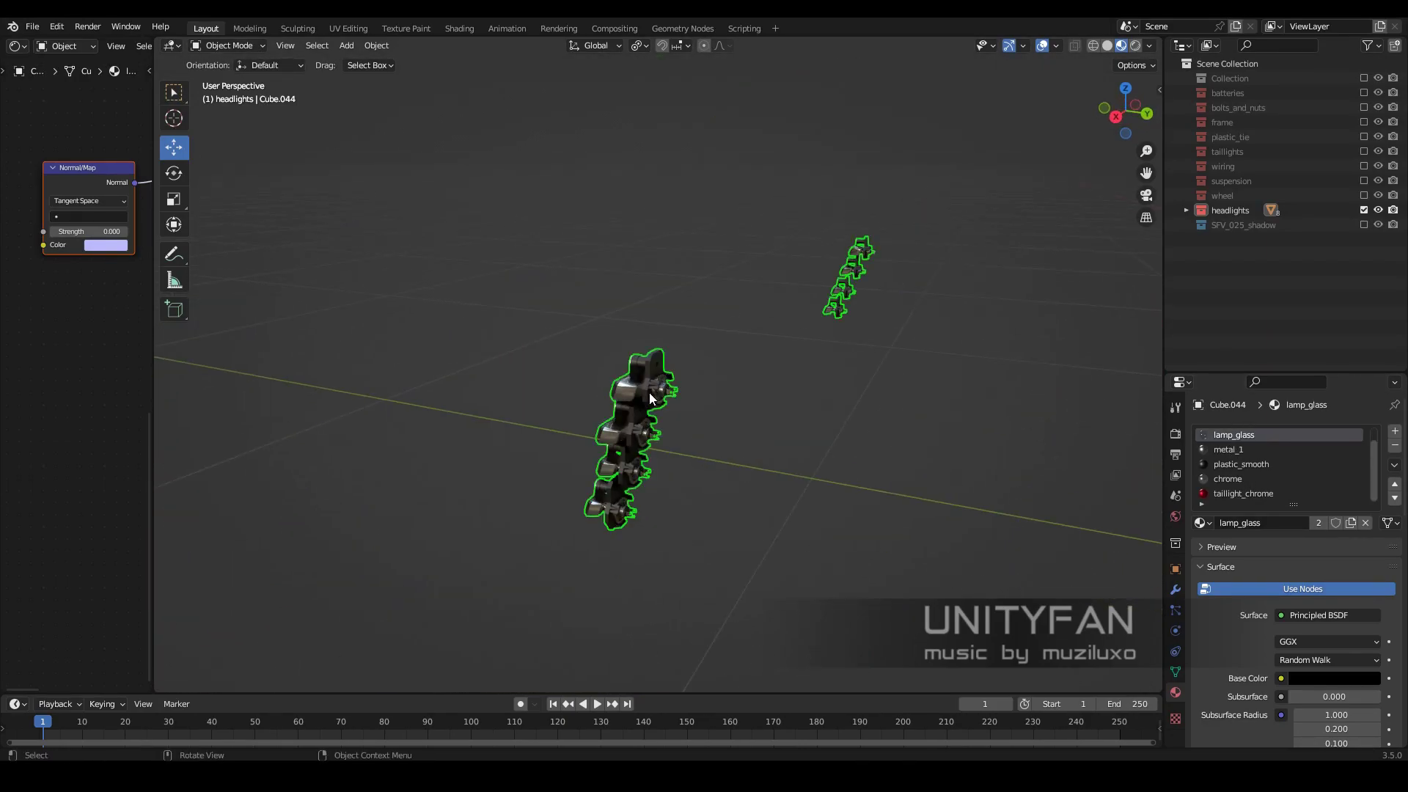
pyautogui.press('n')
pyautogui.hotkey('ctrl', 'a')
pyautogui.click(773, 390)
pyautogui.moveTo(773, 390); pyautogui.dragTo(760, 525, button='middle')
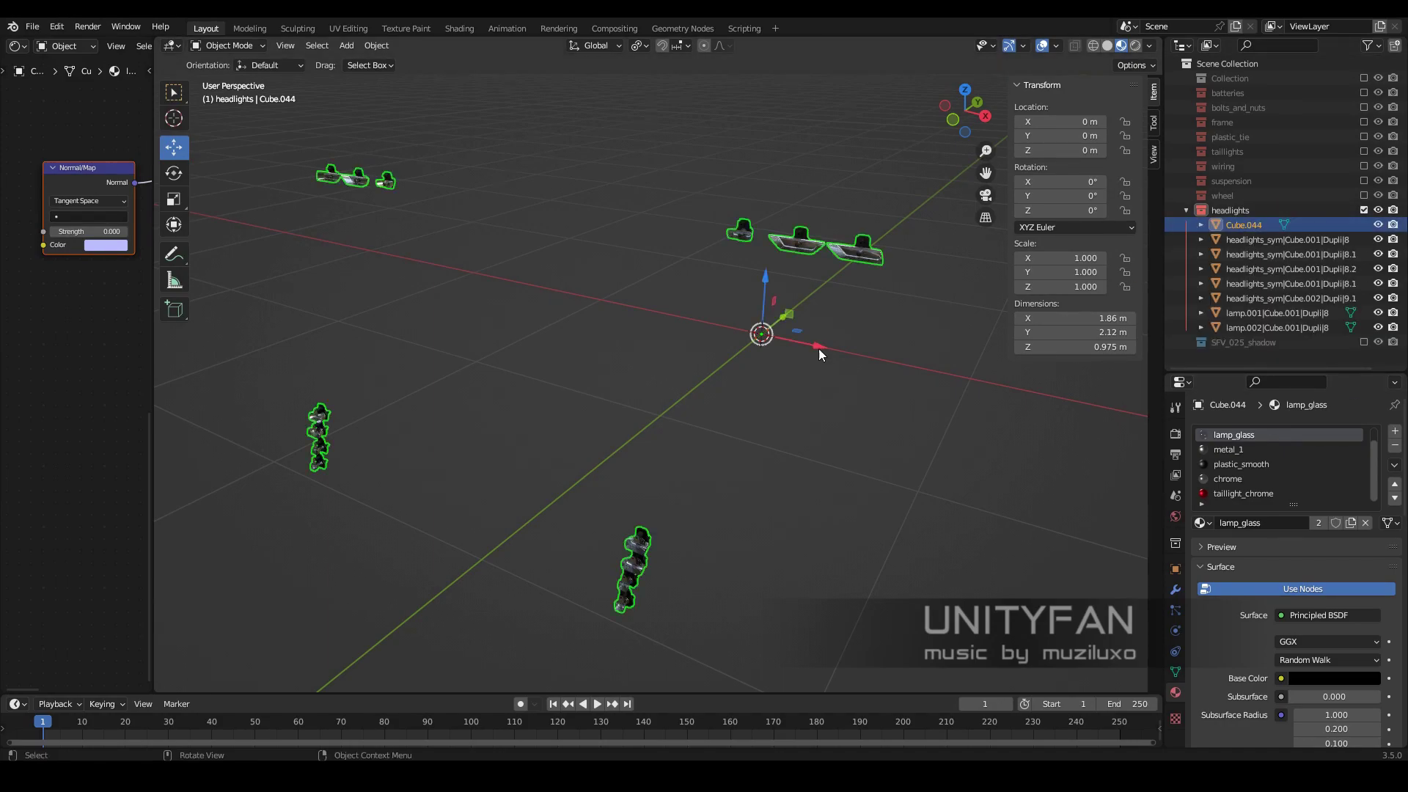
# - Select all the headlight objects and join them into Cube.044
pyautogui.moveTo(819, 349); pyautogui.dragTo(699, 336, button='middle')
pyautogui.press('KP_Decimal')
pyautogui.press('Home')
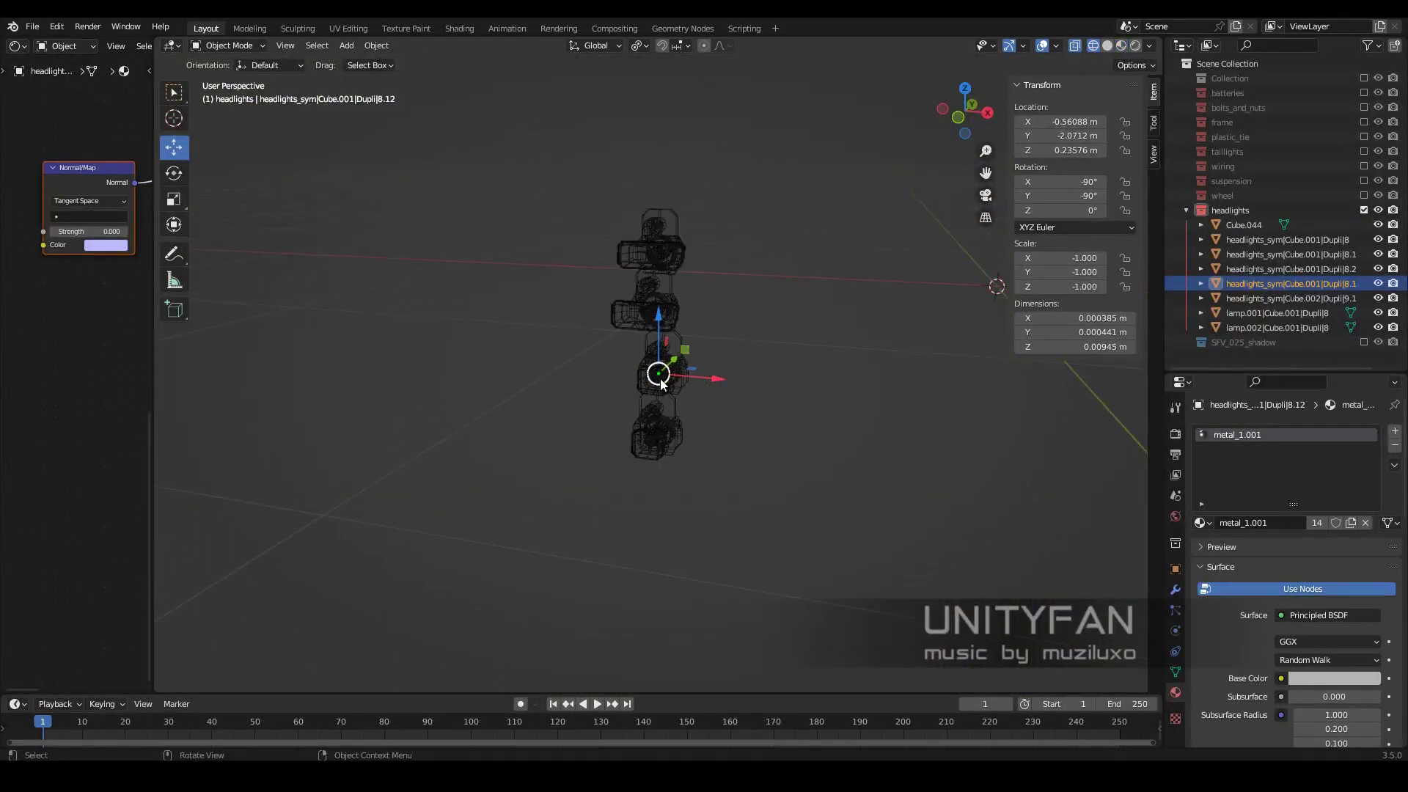
pyautogui.press('a')
pyautogui.moveTo(930, 538)
pyautogui.mouseDown(button='middle')
pyautogui.moveTo(506, 337)
pyautogui.moveTo(768, 430)
pyautogui.mouseUp(button='middle')
pyautogui.hotkey('ctrl', 'j')
# - Check the metal_1.001 and taillight_chrome slots of the joined mesh
pyautogui.scroll(3, 836, 402)
pyautogui.press('Tab')
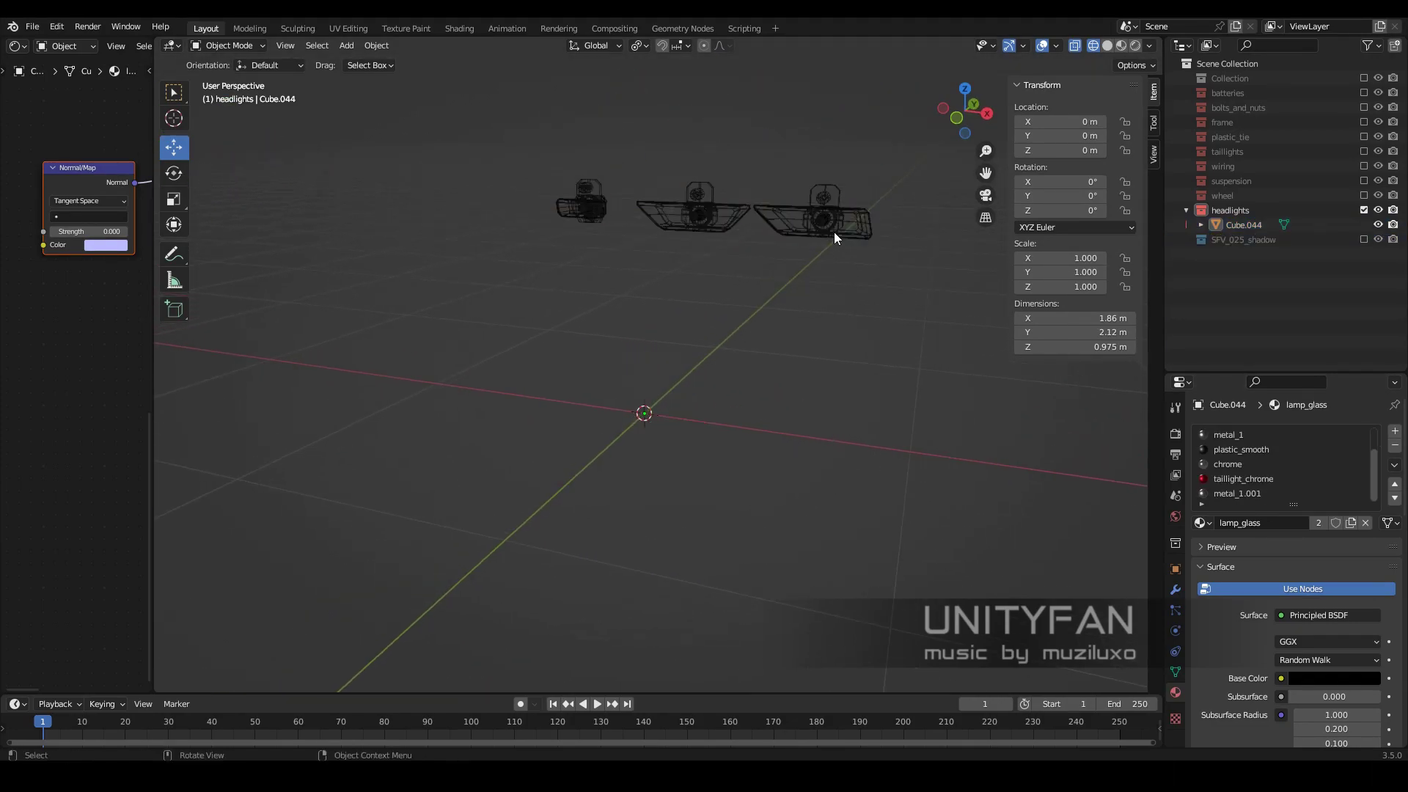
pyautogui.scroll(-2, 1247, 470)
pyautogui.click(1247, 494)
pyautogui.press('Tab')
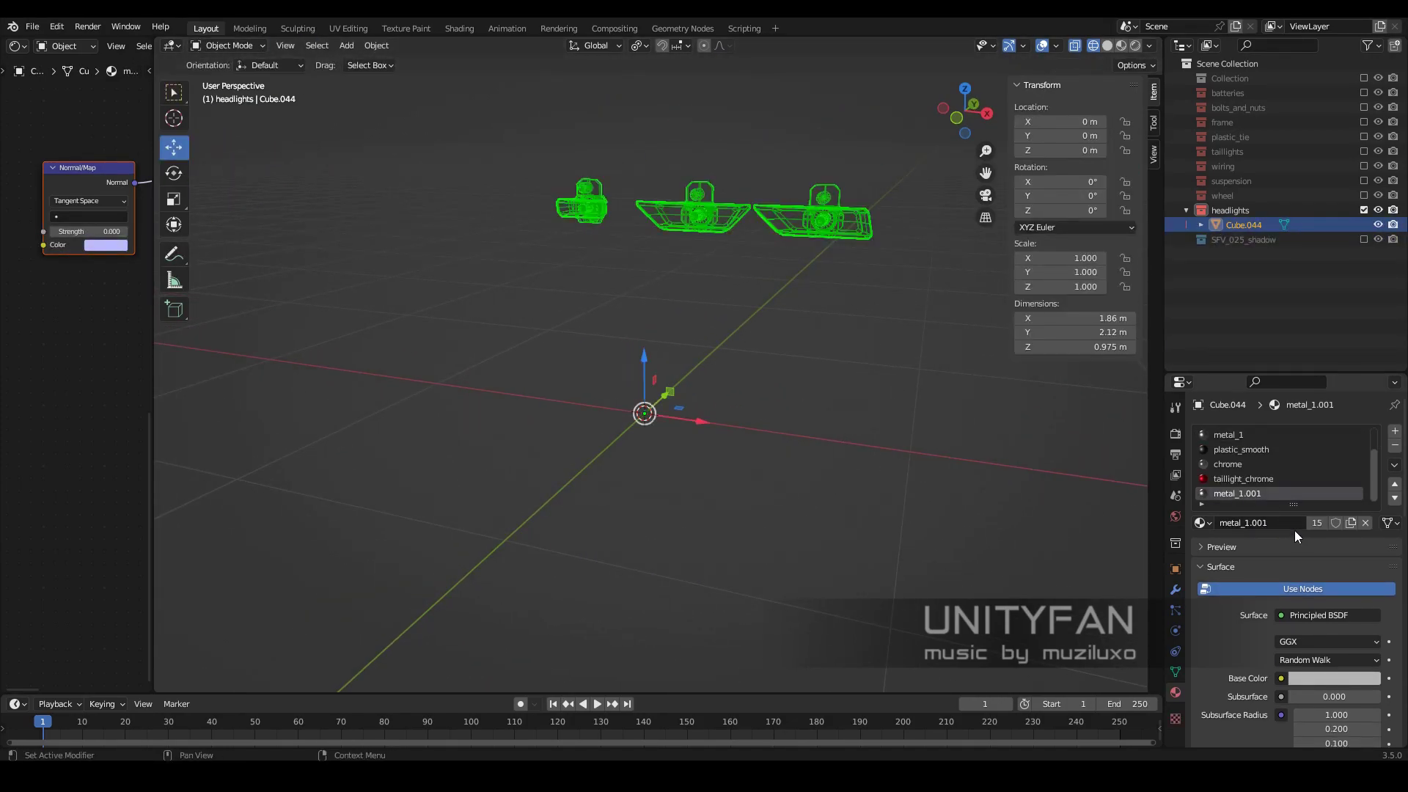
pyautogui.click(1246, 493)
pyautogui.moveTo(822, 350)
pyautogui.mouseDown(button='middle')
pyautogui.moveTo(848, 379)
pyautogui.moveTo(1261, 468)
pyautogui.mouseUp(button='middle')
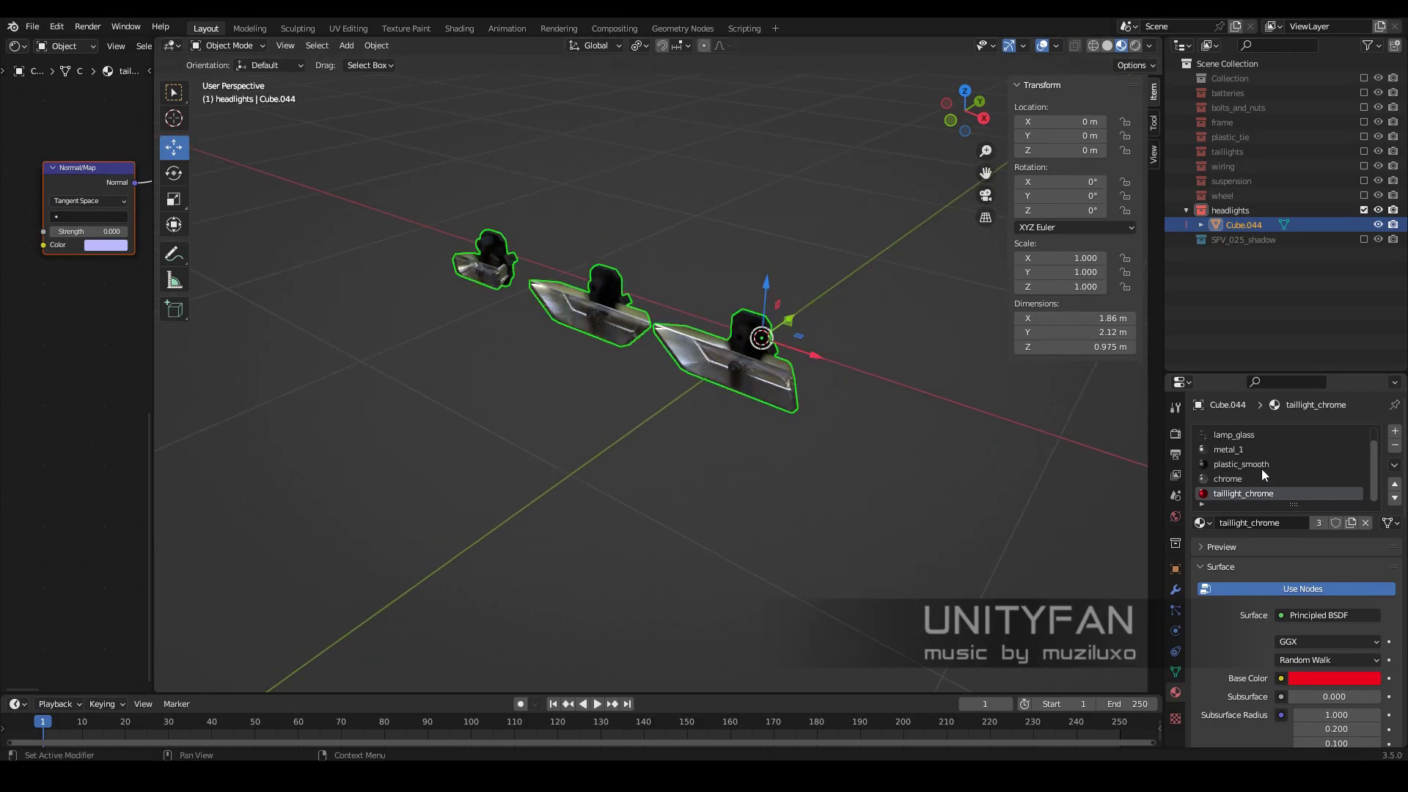
# - Rename Cube.044 to headlights in the Outliner
pyautogui.doubleClick(1244, 224)
pyautogui.write('headlights')
pyautogui.press('Return')
pyautogui.scroll(-5, 807, 371)
# - Save the file, then deselect and collapse the headlights collection
pyautogui.click(32, 26)
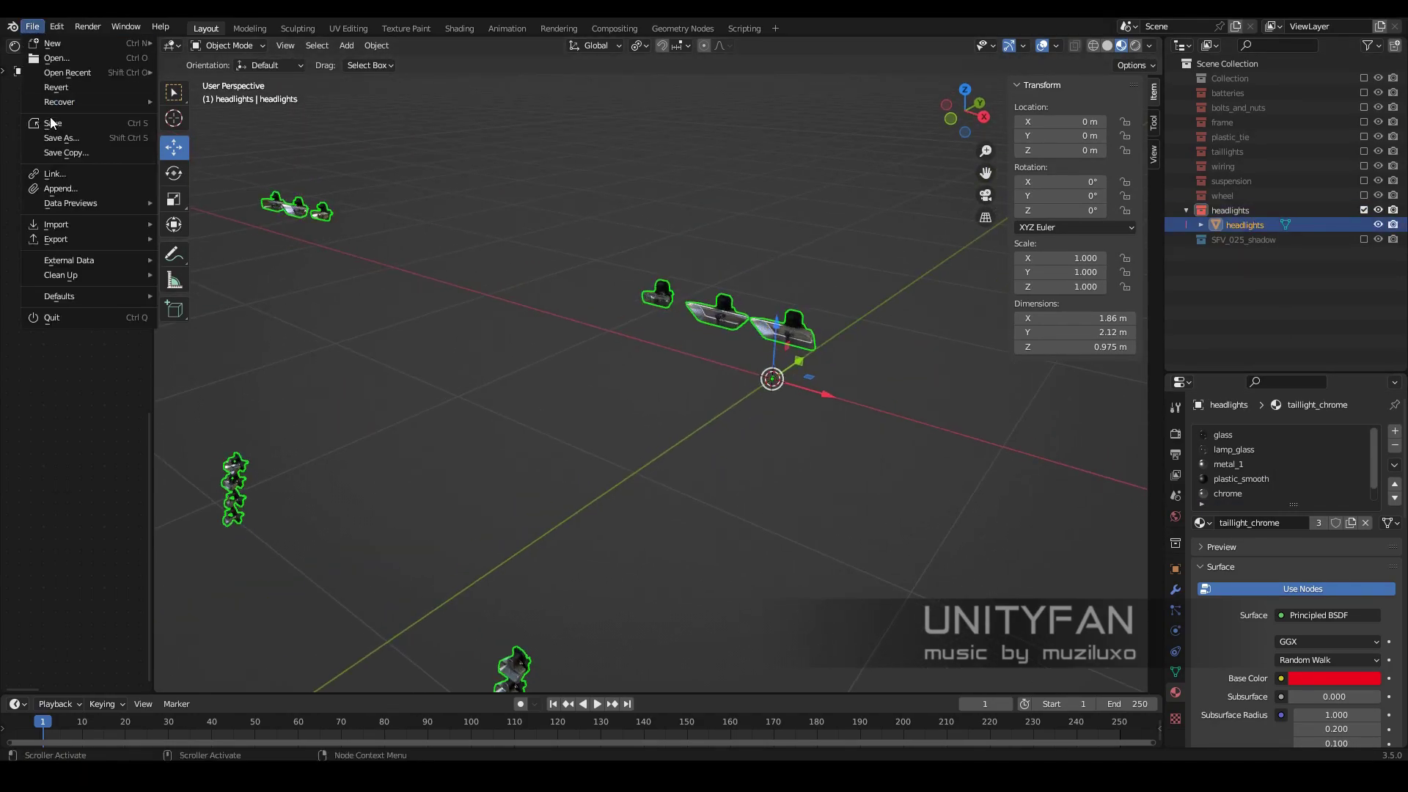
pyautogui.click(51, 123)
pyautogui.click(762, 528)
pyautogui.click(1186, 210)
# - Re-enable the wheel and batteries-to-suspension collections and save again
pyautogui.click(1363, 195)
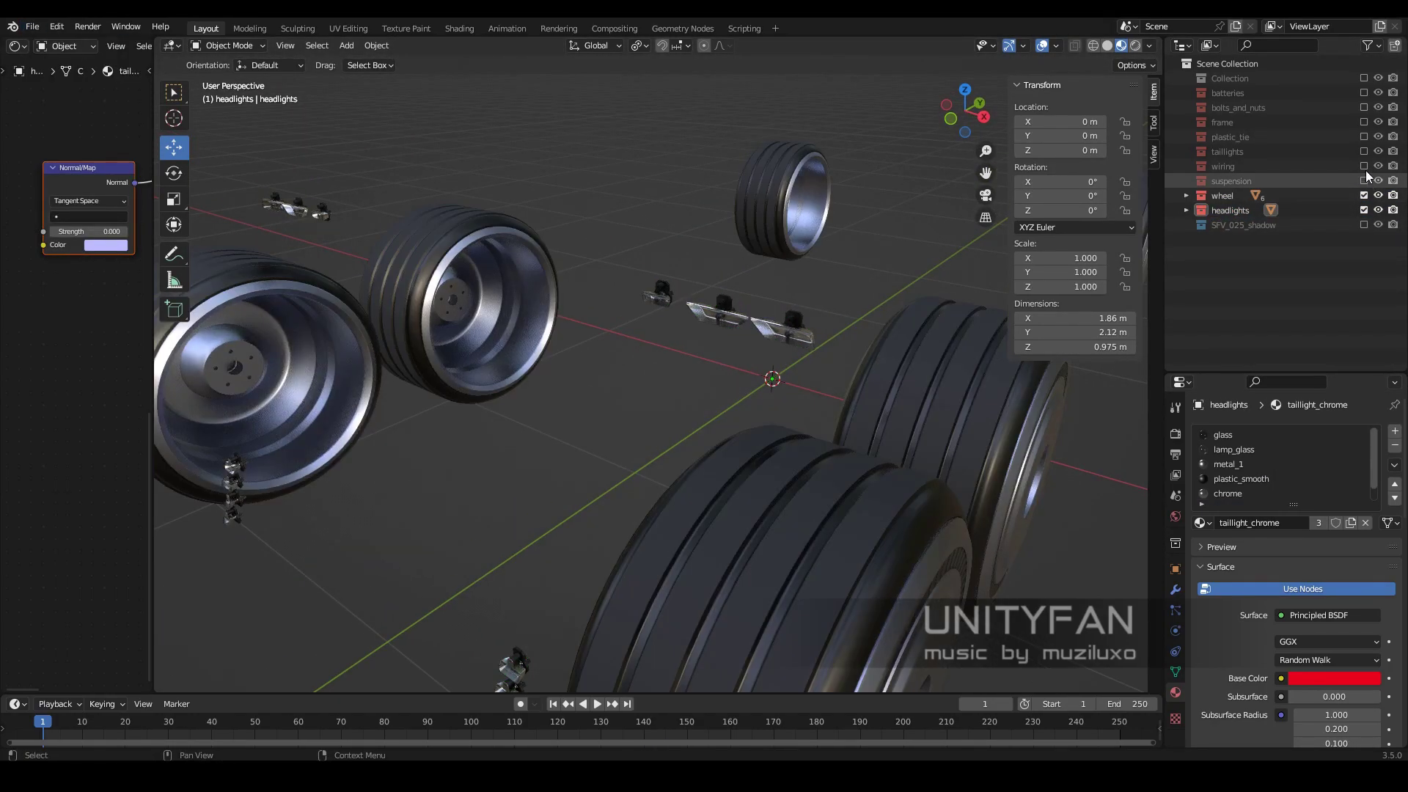
pyautogui.moveTo(1363, 180); pyautogui.dragTo(1363, 93)
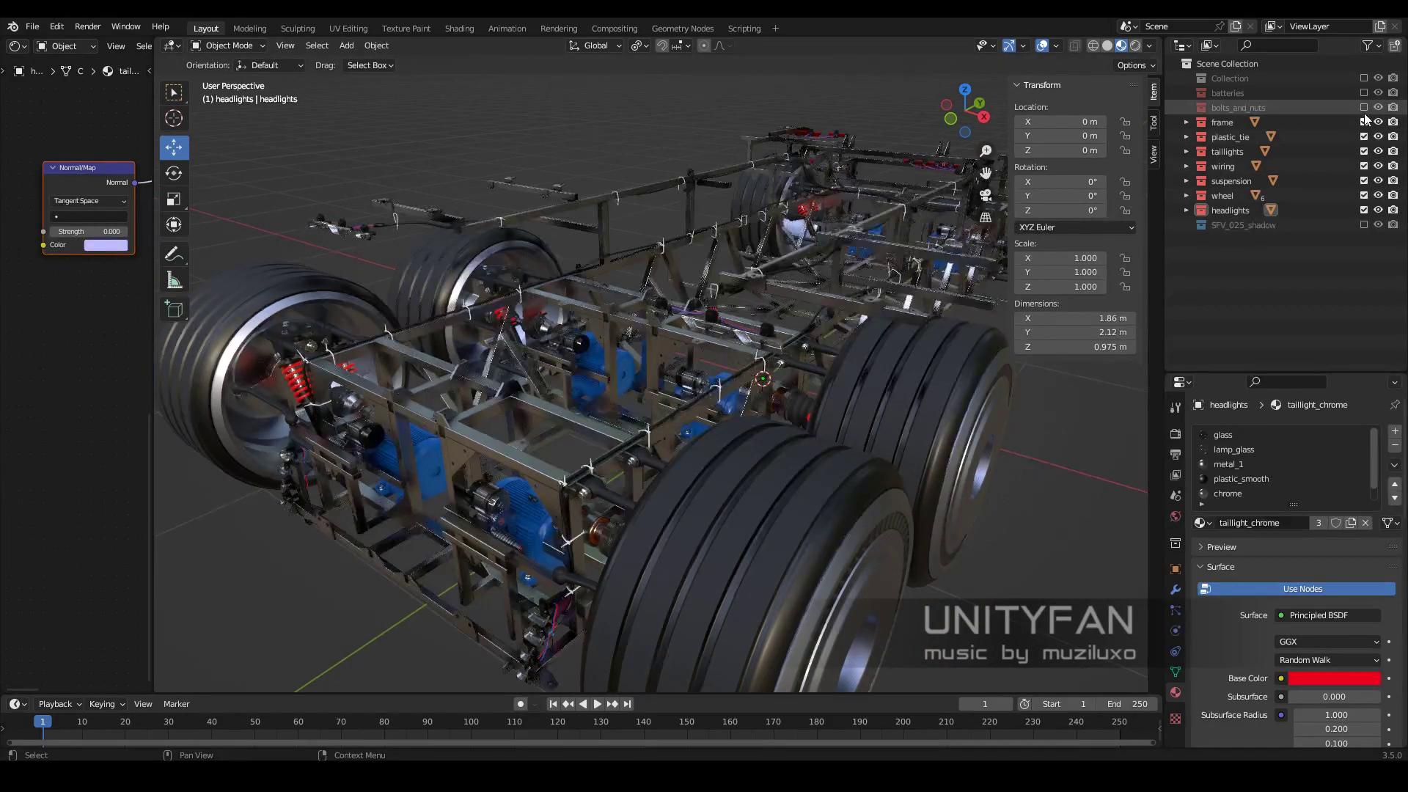
pyautogui.moveTo(1035, 138)
pyautogui.mouseDown(button='middle')
pyautogui.moveTo(698, 338)
pyautogui.moveTo(733, 376)
pyautogui.moveTo(669, 419)
pyautogui.moveTo(827, 367)
pyautogui.moveTo(756, 362)
pyautogui.moveTo(808, 347)
pyautogui.mouseUp(button='middle')
pyautogui.scroll(-3, 768, 359)
pyautogui.scroll(-3, 765, 345)
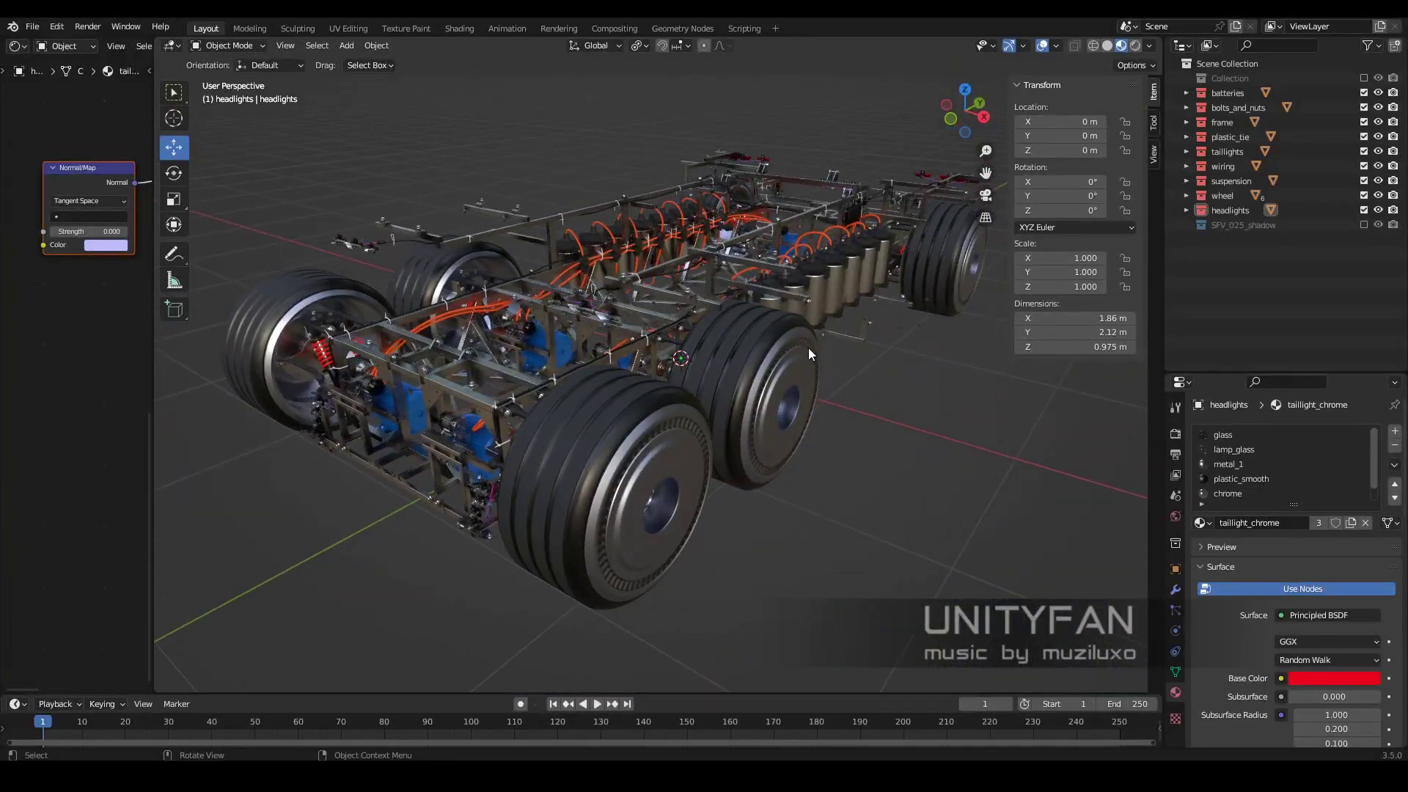
pyautogui.hotkey('ctrl', 's')
pyautogui.scroll(2, 817, 392)
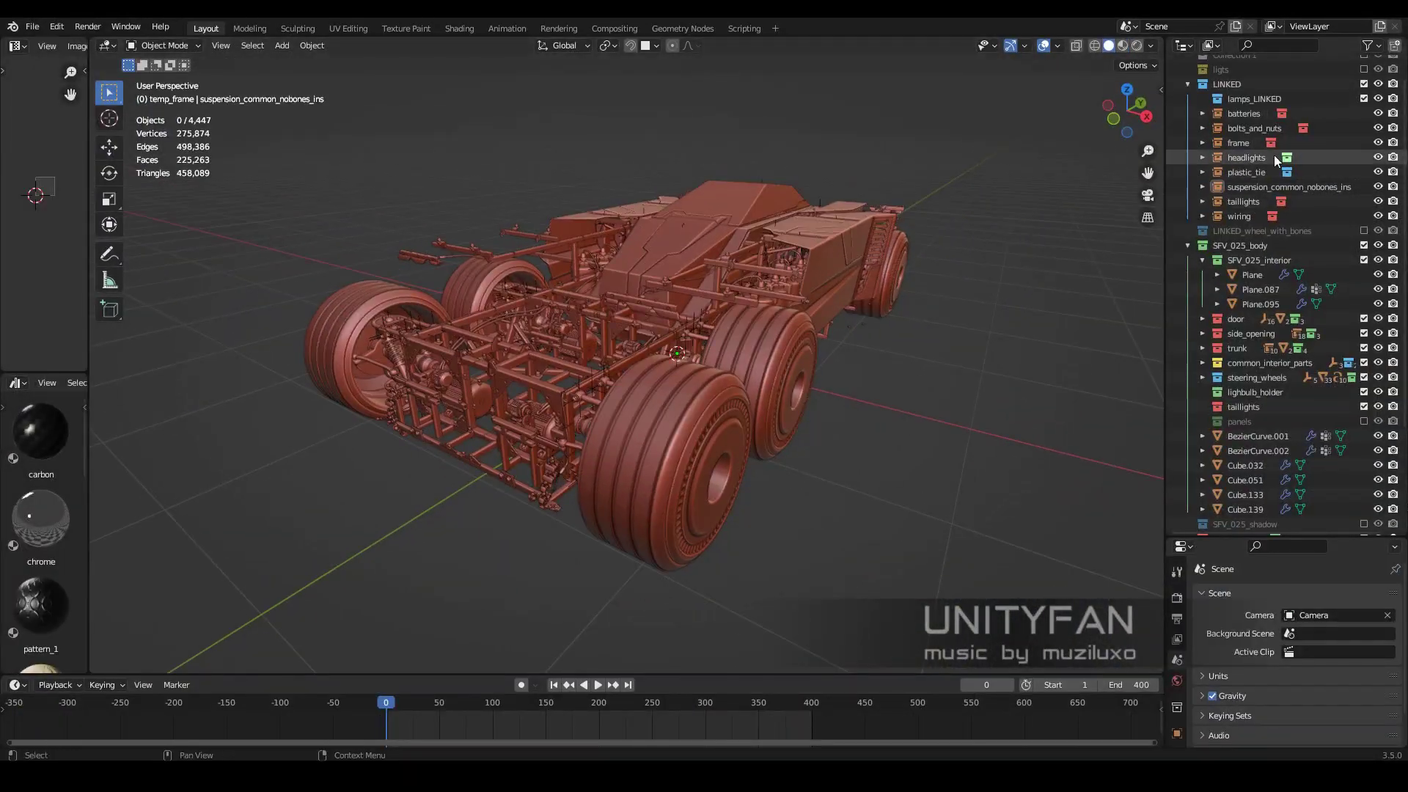
# - Switch the viewport to Material Preview shading to show the vehicle's real materials
pyautogui.press('z')
pyautogui.click(772, 500)
pyautogui.scroll(-2, 748, 472)
pyautogui.scroll(1, 780, 467)
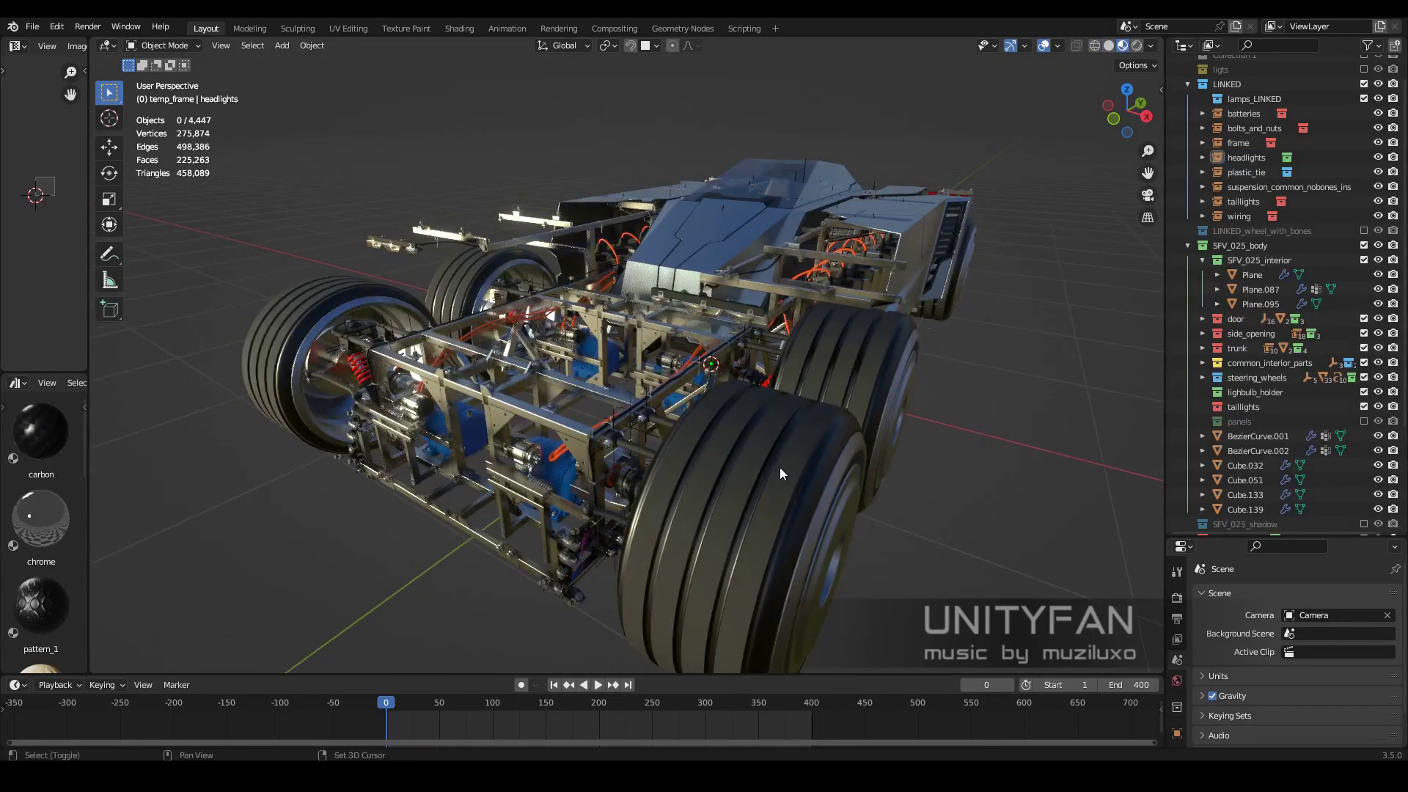
pyautogui.scroll(-1, 781, 467)
# - Deselect everything and orbit to inspect the vehicle's other side and underside
pyautogui.moveTo(1025, 428)
pyautogui.mouseDown(button='middle')
pyautogui.moveTo(825, 350)
pyautogui.moveTo(753, 305)
pyautogui.moveTo(799, 433)
pyautogui.moveTo(861, 340)
pyautogui.moveTo(751, 380)
pyautogui.mouseUp(button='middle')
pyautogui.hotkey('alt', 'a')
pyautogui.moveTo(834, 164)
pyautogui.mouseDown(button='middle')
pyautogui.moveTo(767, 327)
pyautogui.moveTo(701, 242)
pyautogui.moveTo(755, 308)
pyautogui.moveTo(893, 306)
pyautogui.moveTo(814, 398)
pyautogui.moveTo(821, 371)
pyautogui.moveTo(979, 351)
pyautogui.mouseUp(button='middle')
# - Switch the viewport back to Solid clay shading
pyautogui.press('z')
pyautogui.scroll(-3, 1000, 354)
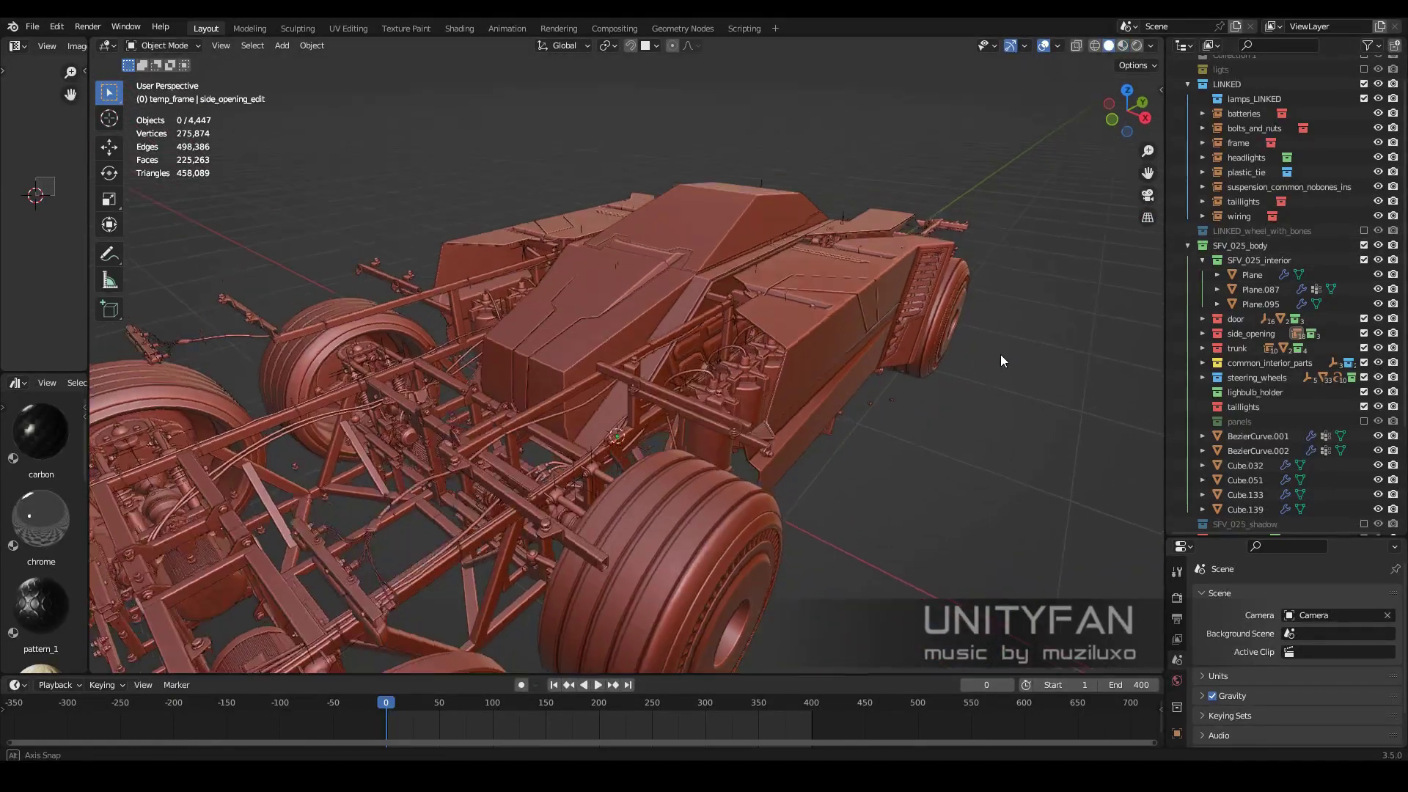
pyautogui.scroll(-5, 1321, 470)
pyautogui.moveTo(1063, 484)
pyautogui.mouseDown(button='middle')
pyautogui.moveTo(891, 438)
pyautogui.moveTo(913, 429)
pyautogui.moveTo(835, 445)
pyautogui.moveTo(944, 442)
pyautogui.moveTo(834, 429)
pyautogui.moveTo(865, 411)
pyautogui.moveTo(940, 424)
pyautogui.moveTo(1019, 400)
pyautogui.mouseUp(button='middle')
pyautogui.scroll(5, 835, 444)
pyautogui.scroll(-2, 1343, 465)
# - Toggle the panels collection checkbox in the Outliner and orbit around the car body
pyautogui.click(1363, 285)
pyautogui.scroll(5, 1019, 400)
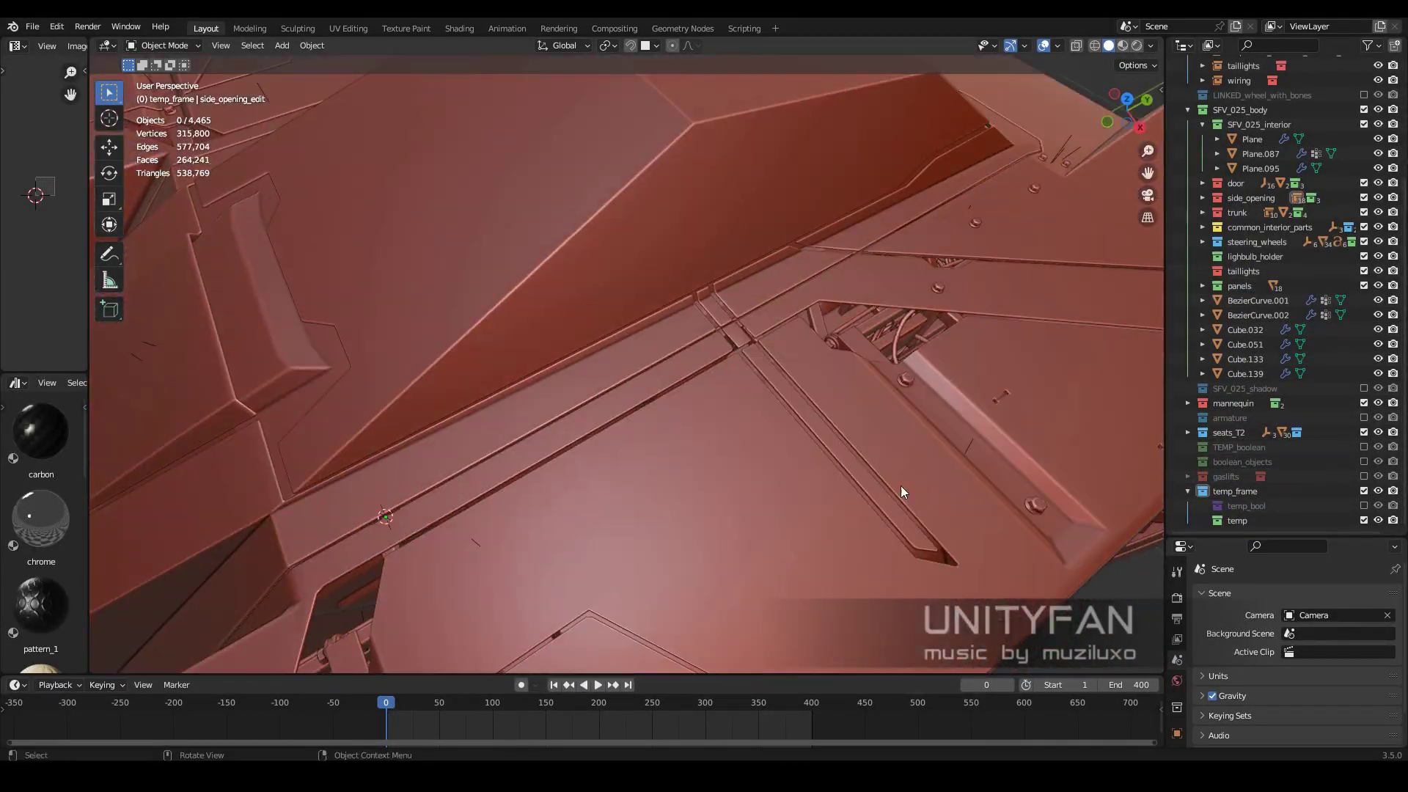
pyautogui.click(1363, 286)
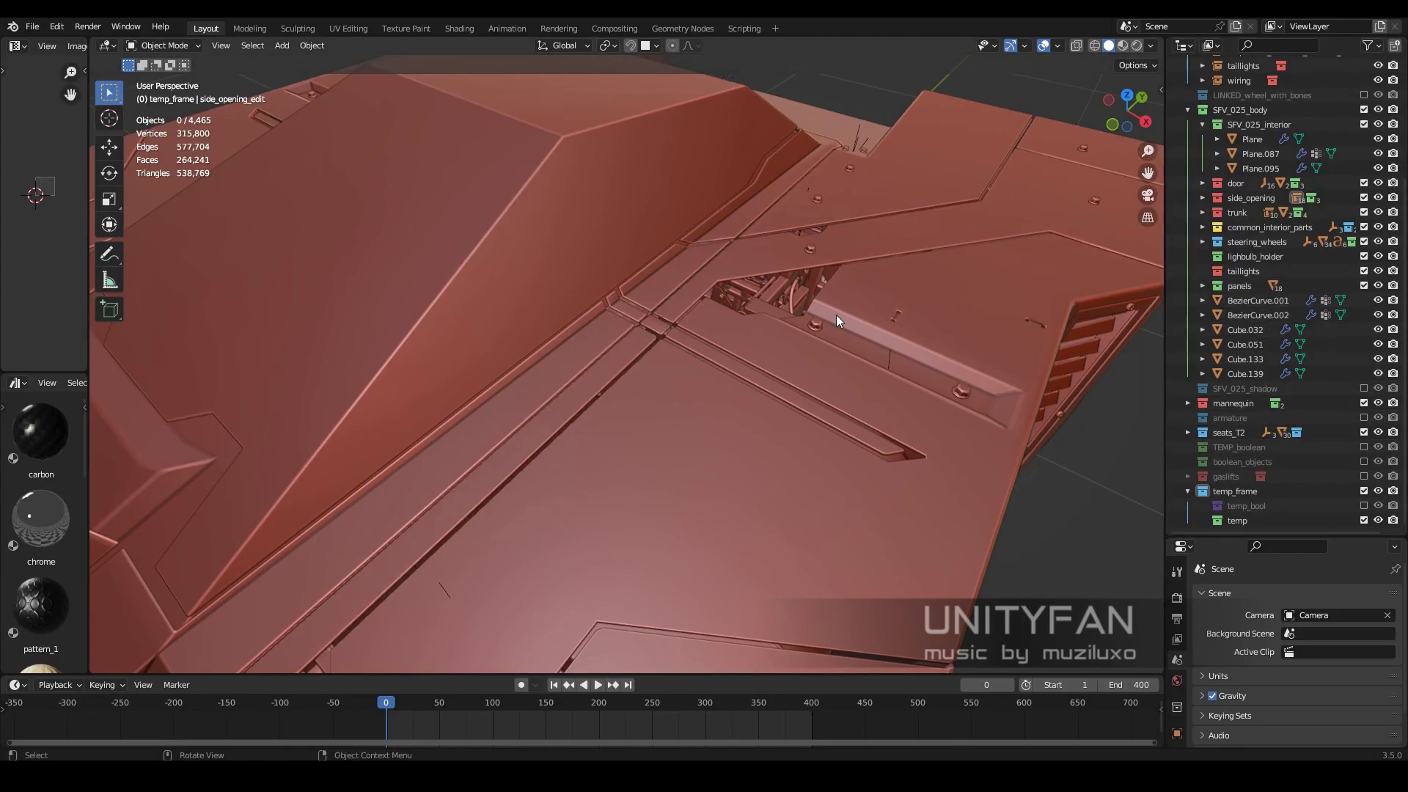
pyautogui.moveTo(835, 314); pyautogui.dragTo(782, 336, button='middle')
pyautogui.scroll(-3, 811, 391)
pyautogui.scroll(4, 811, 390)
# - In Edit Mode on Cube.004, fill the seam gap with a new face
pyautogui.click(702, 387)
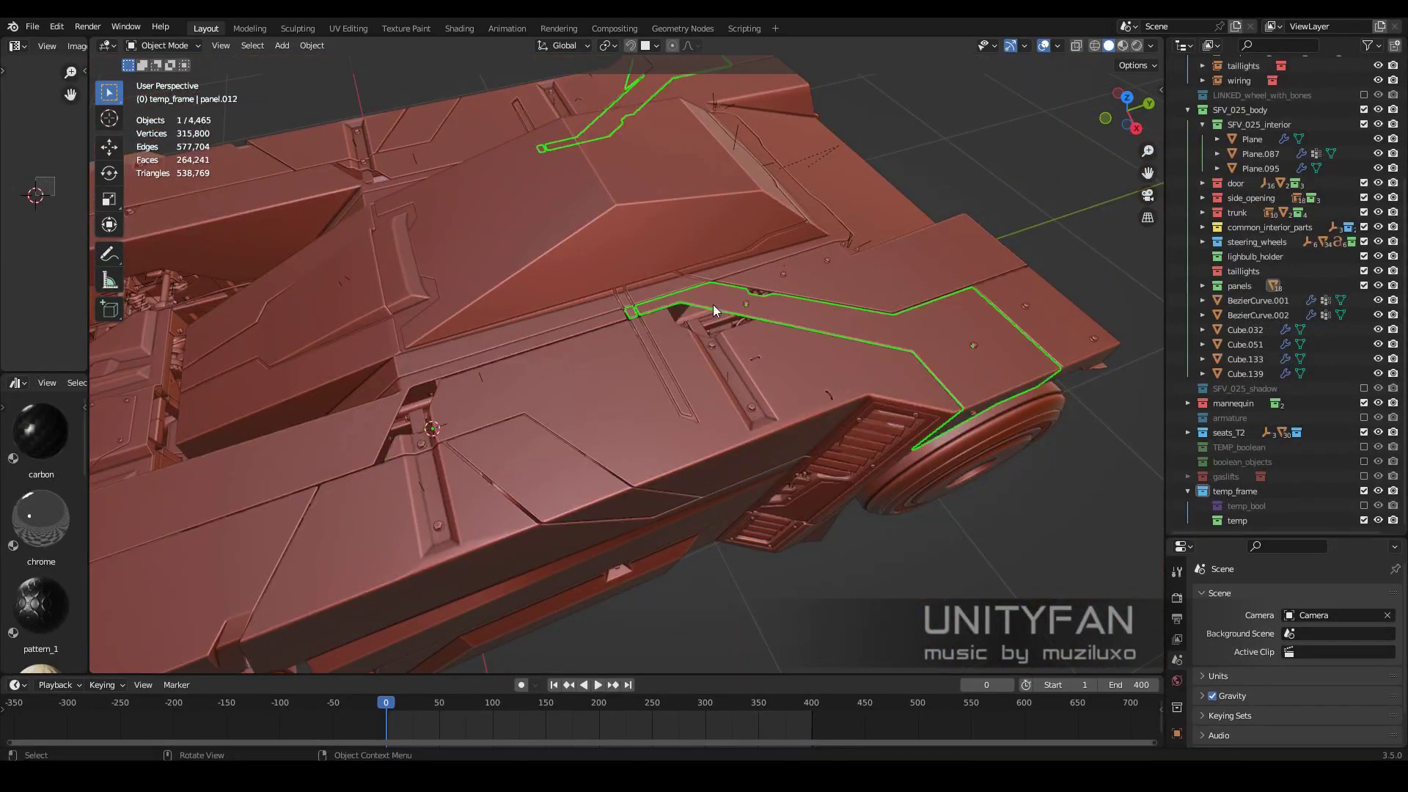
pyautogui.press('Tab')
pyautogui.moveTo(644, 339); pyautogui.dragTo(715, 390, button='middle')
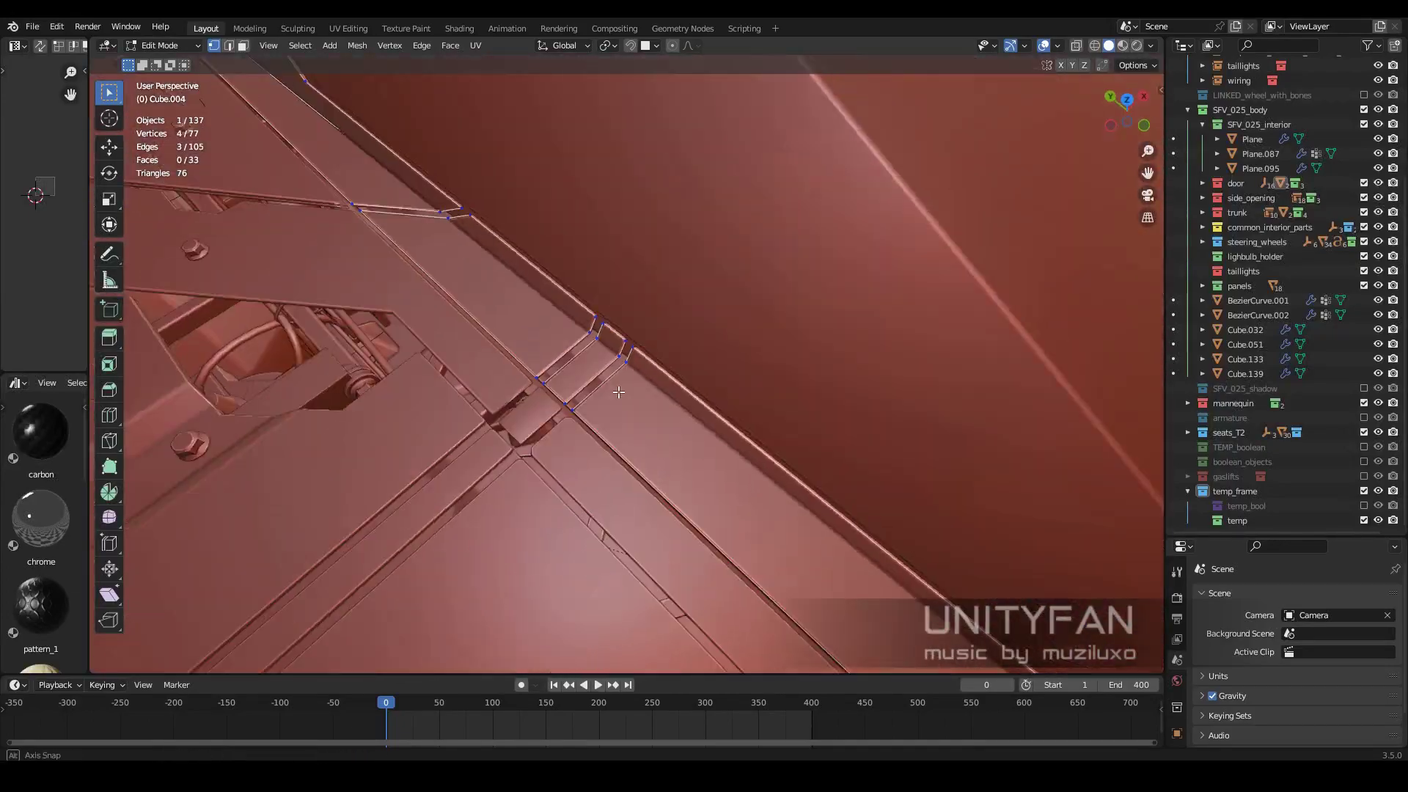
pyautogui.moveTo(668, 329)
pyautogui.mouseDown(button='middle')
pyautogui.moveTo(745, 323)
pyautogui.moveTo(658, 293)
pyautogui.moveTo(711, 426)
pyautogui.mouseUp(button='middle')
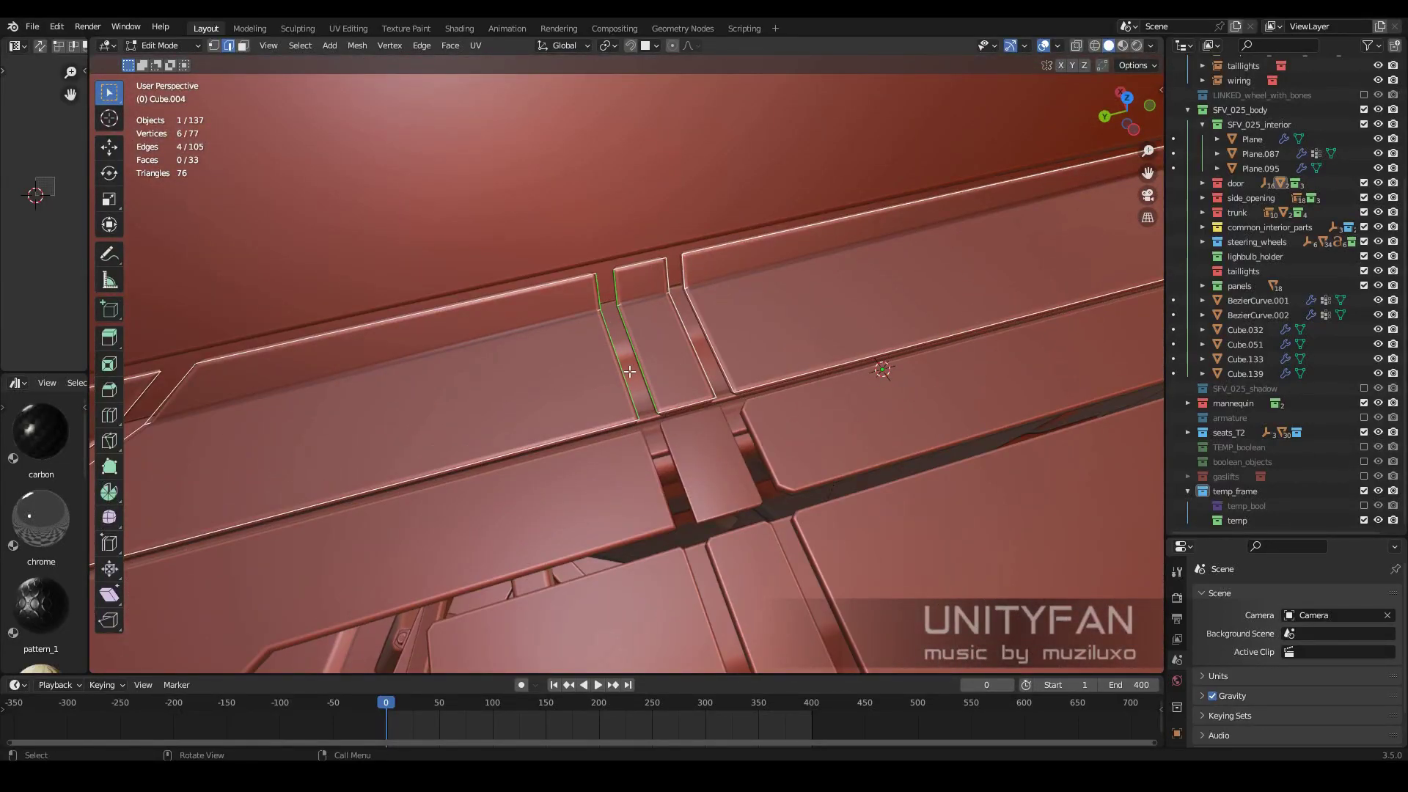
pyautogui.press('f')
pyautogui.moveTo(650, 361); pyautogui.dragTo(613, 241, button='middle')
pyautogui.moveTo(767, 329); pyautogui.dragTo(727, 352, button='middle')
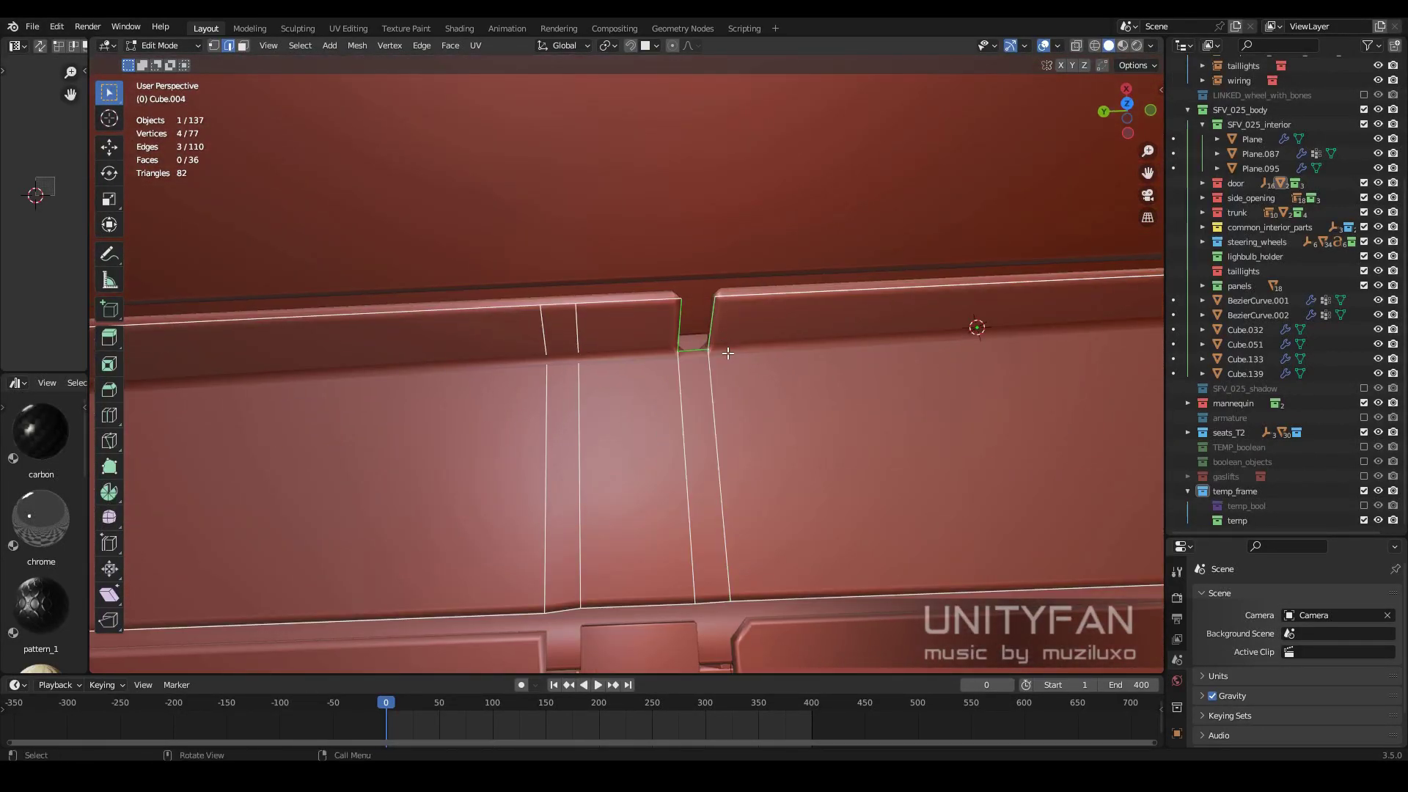
pyautogui.rightClick(696, 428)
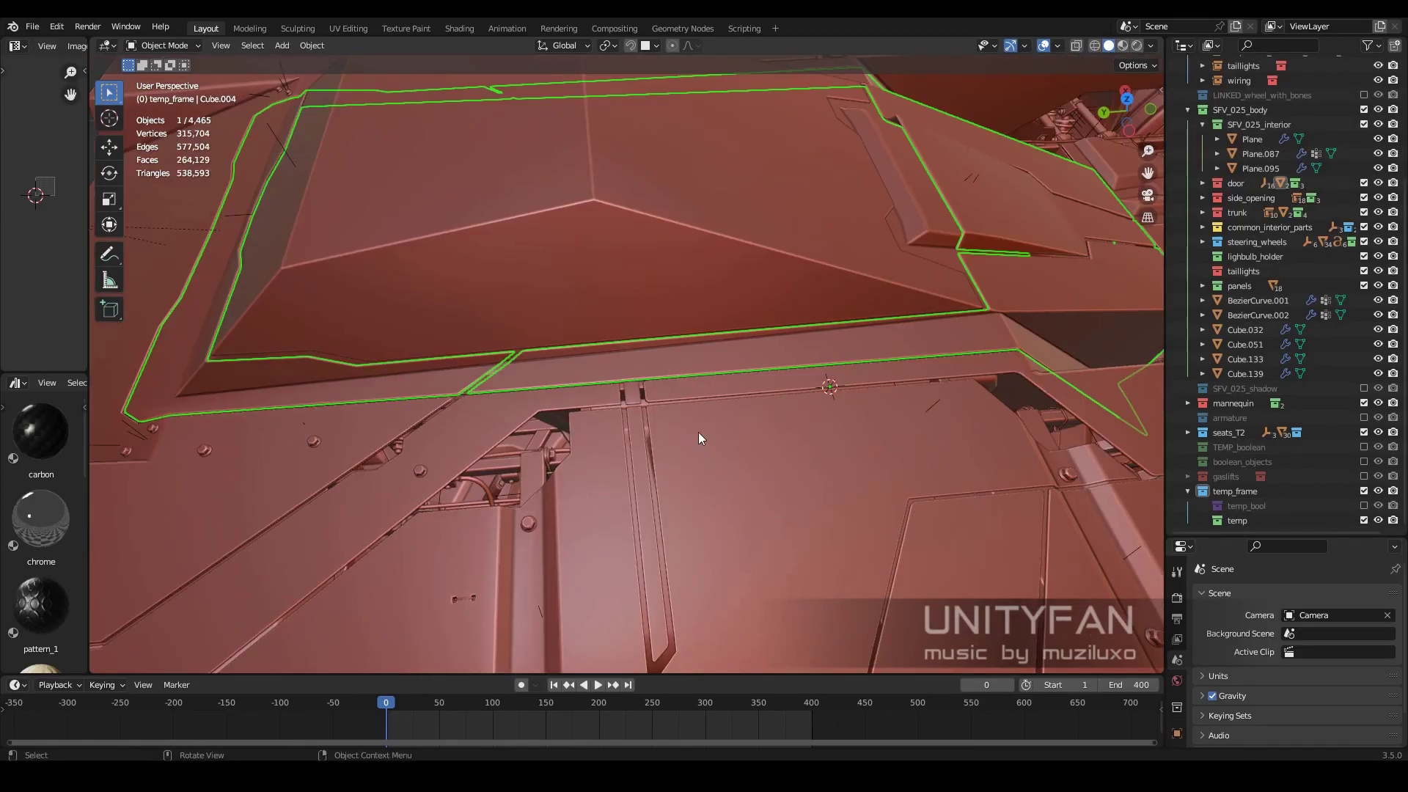
pyautogui.moveTo(698, 433)
pyautogui.mouseDown(button='middle')
pyautogui.moveTo(688, 344)
pyautogui.moveTo(704, 472)
pyautogui.moveTo(694, 356)
pyautogui.moveTo(673, 362)
pyautogui.moveTo(655, 443)
pyautogui.mouseUp(button='middle')
# - Delete one face of panel.012 to open a hole, then return to Object Mode
pyautogui.click(626, 351)
pyautogui.press('Tab')
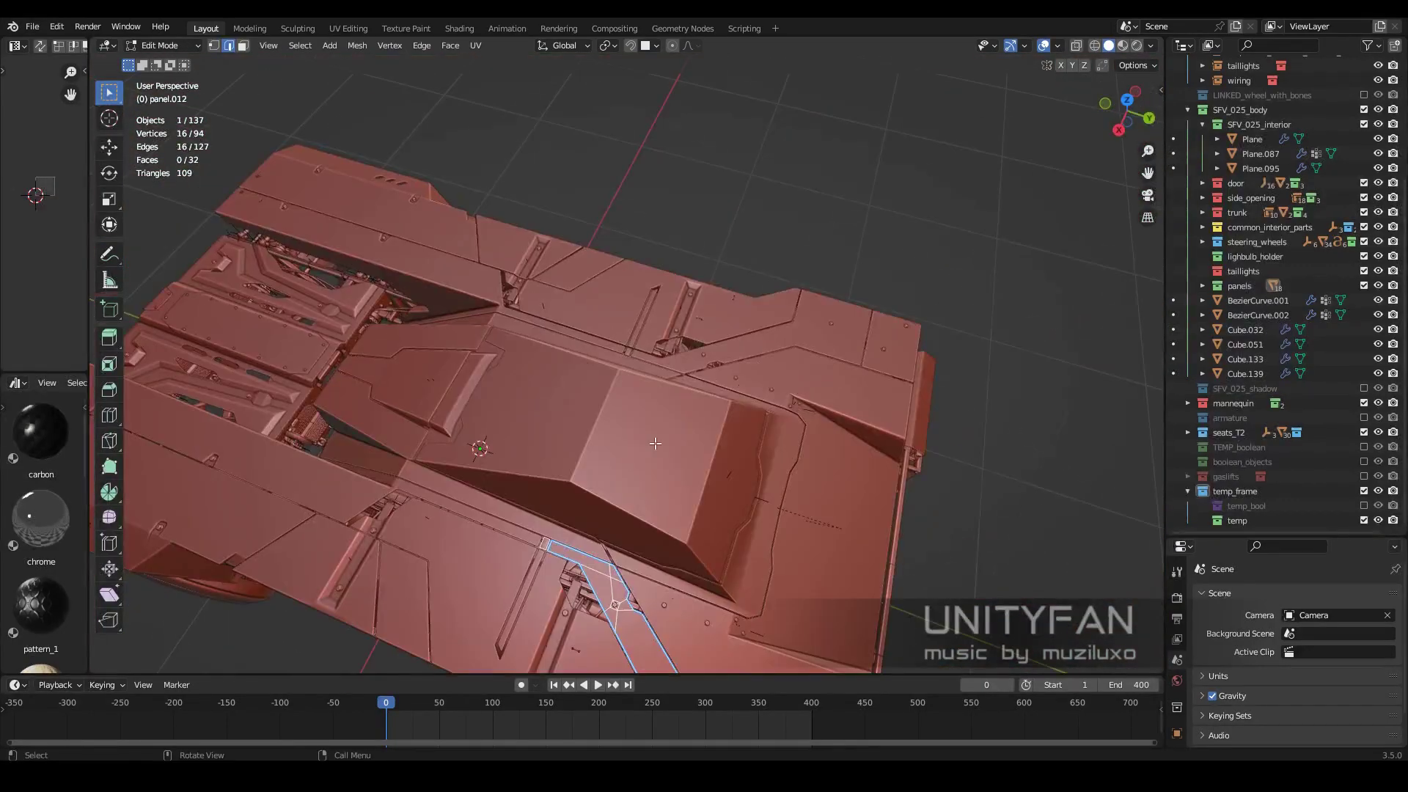
pyautogui.scroll(5, 655, 442)
pyautogui.moveTo(660, 371)
pyautogui.mouseDown(button='middle')
pyautogui.moveTo(675, 321)
pyautogui.moveTo(559, 324)
pyautogui.mouseUp(button='middle')
pyautogui.press('3')
pyautogui.click(560, 324)
pyautogui.press('x')
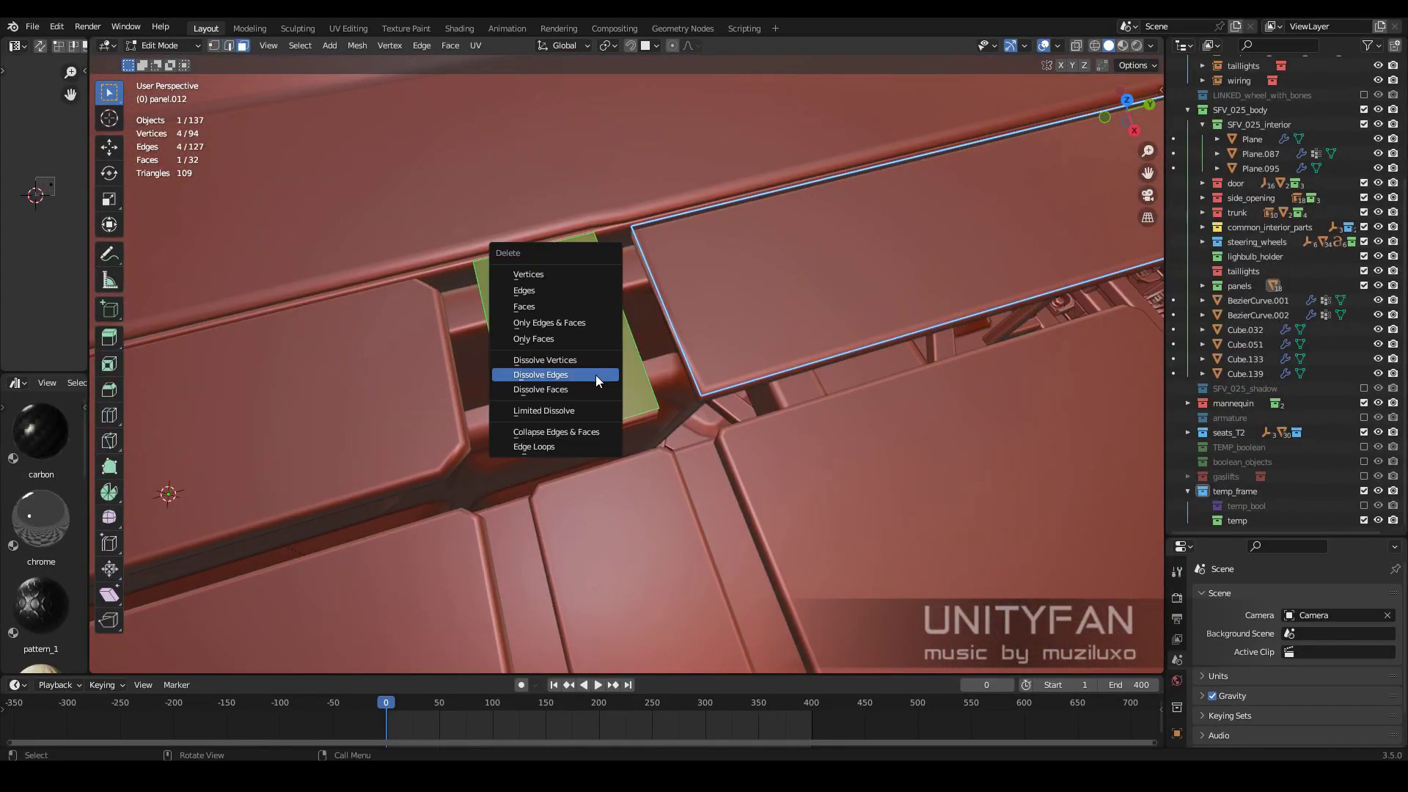
pyautogui.click(596, 375)
pyautogui.press('Tab')
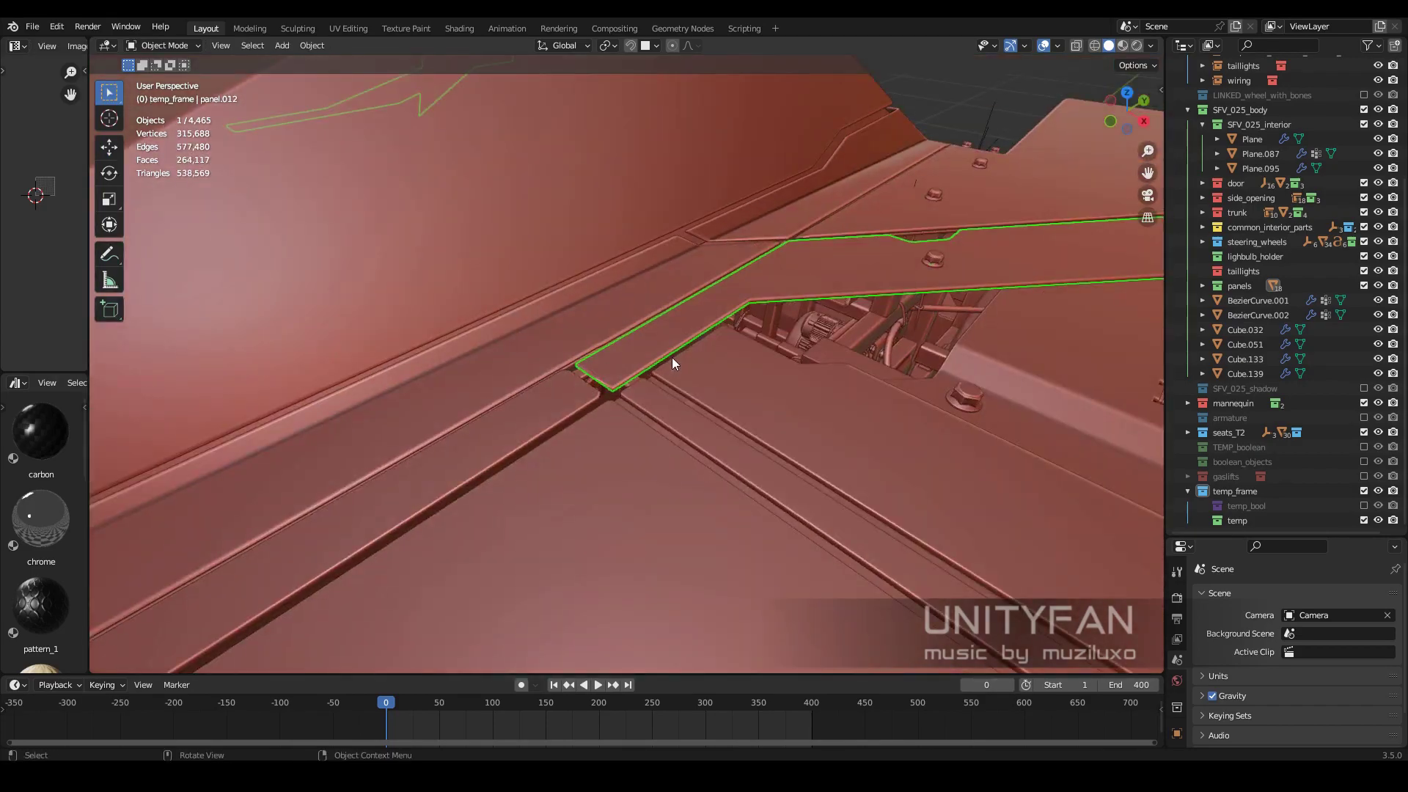
pyautogui.moveTo(672, 358)
pyautogui.mouseDown(button='middle')
pyautogui.moveTo(813, 309)
pyautogui.moveTo(746, 415)
pyautogui.moveTo(830, 376)
pyautogui.moveTo(712, 409)
pyautogui.moveTo(645, 377)
pyautogui.mouseUp(button='middle')
# - Select another single panel object and enter Edit Mode on it
pyautogui.scroll(3, 645, 378)
pyautogui.scroll(4, 803, 160)
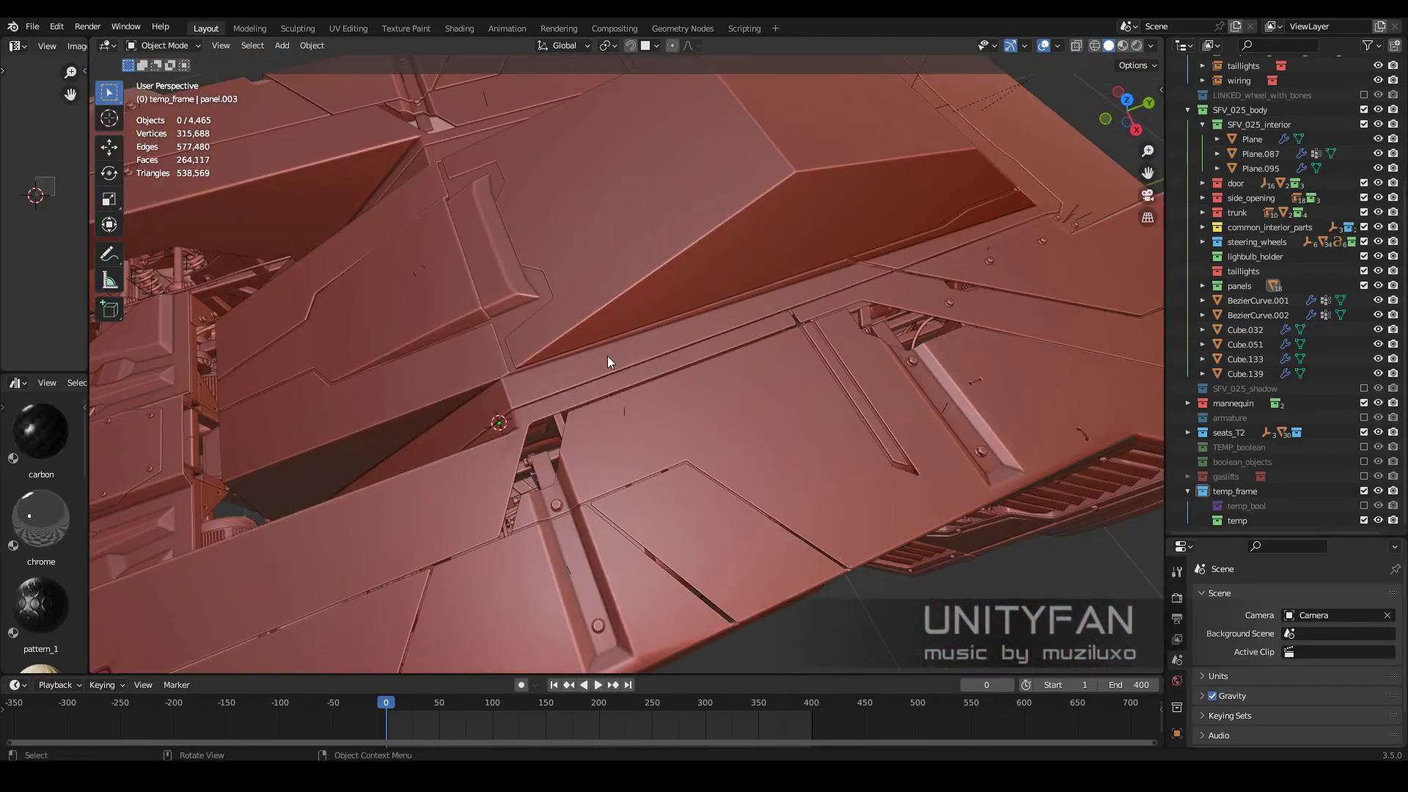
pyautogui.click(760, 368)
pyautogui.scroll(2, 760, 368)
pyautogui.click(792, 273)
pyautogui.press('Tab')
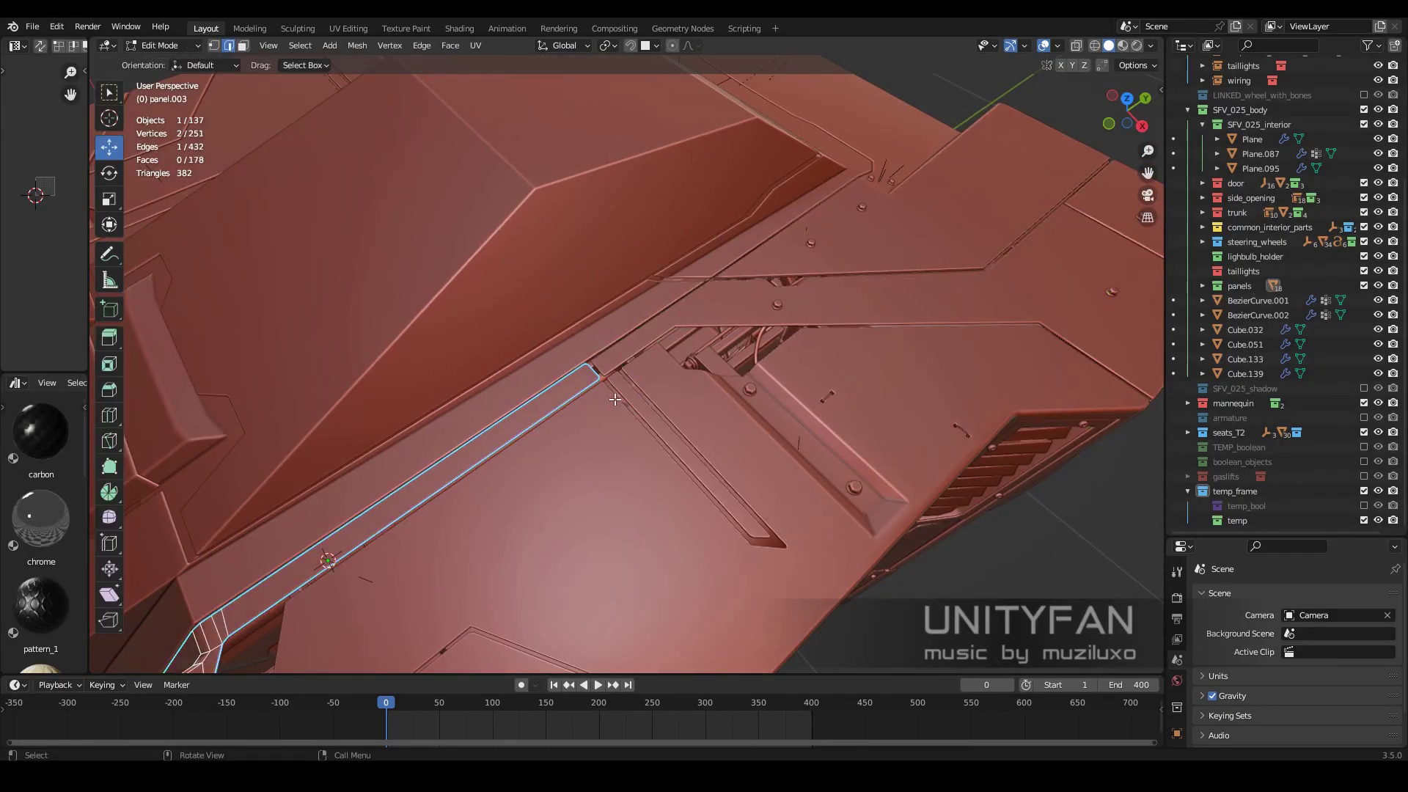
pyautogui.moveTo(792, 272)
pyautogui.mouseDown(button='middle')
pyautogui.moveTo(748, 377)
pyautogui.moveTo(735, 377)
pyautogui.mouseUp(button='middle')
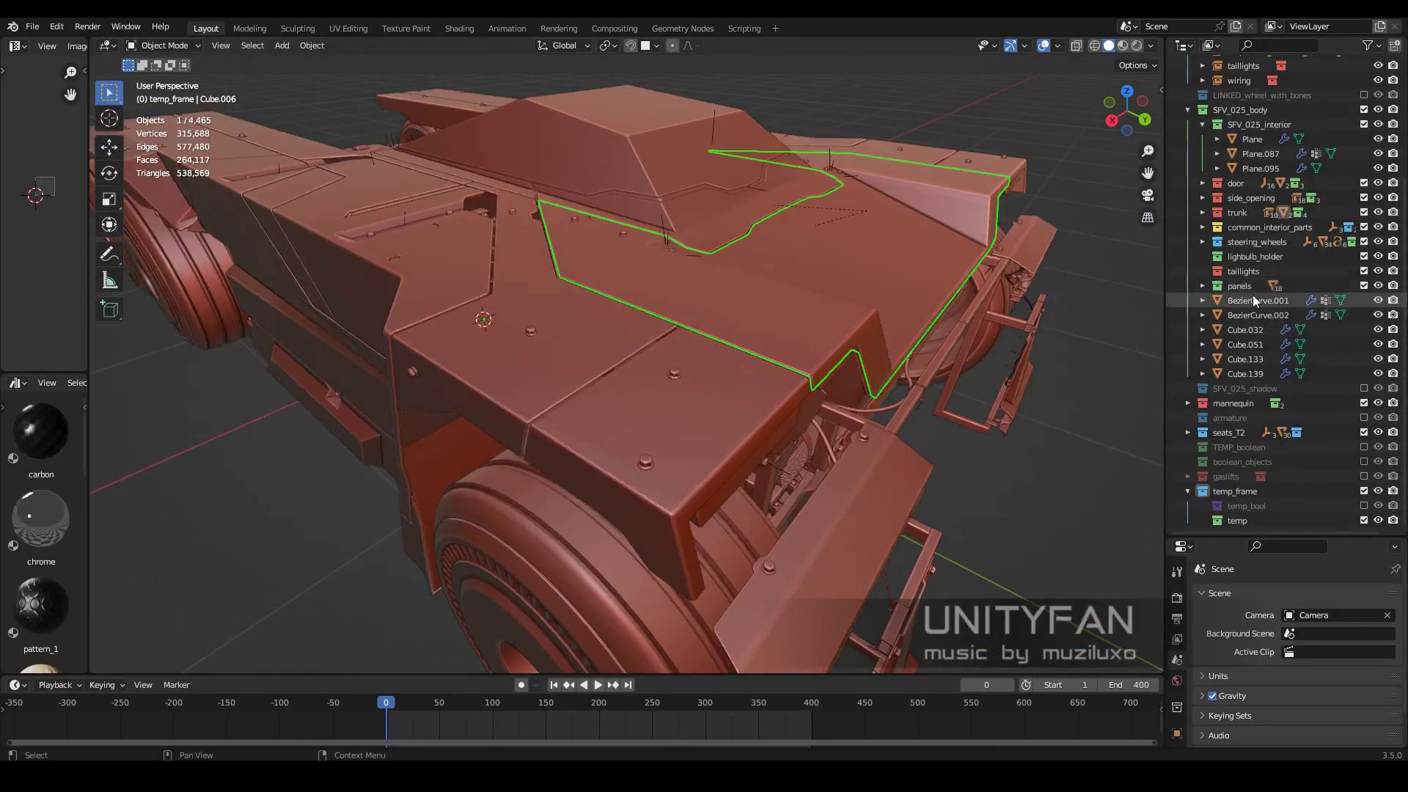
# - Toggle the panels collection's visibility and save the vehicle file
pyautogui.moveTo(880, 352)
pyautogui.mouseDown(button='middle')
pyautogui.moveTo(756, 378)
pyautogui.moveTo(807, 377)
pyautogui.moveTo(808, 442)
pyautogui.mouseUp(button='middle')
pyautogui.click(1361, 288)
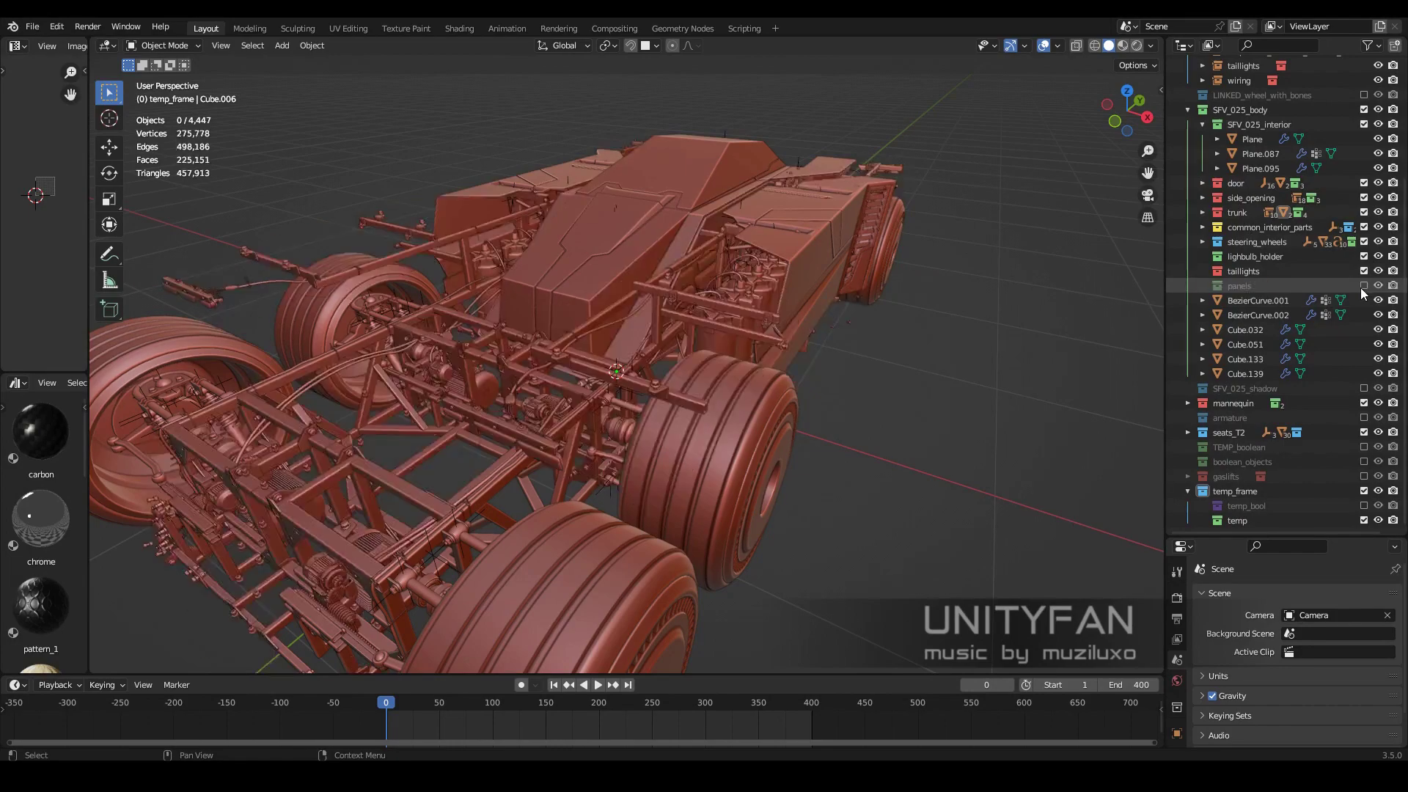
pyautogui.moveTo(578, 406); pyautogui.dragTo(730, 393, button='middle')
pyautogui.click(33, 26)
pyautogui.click(44, 121)
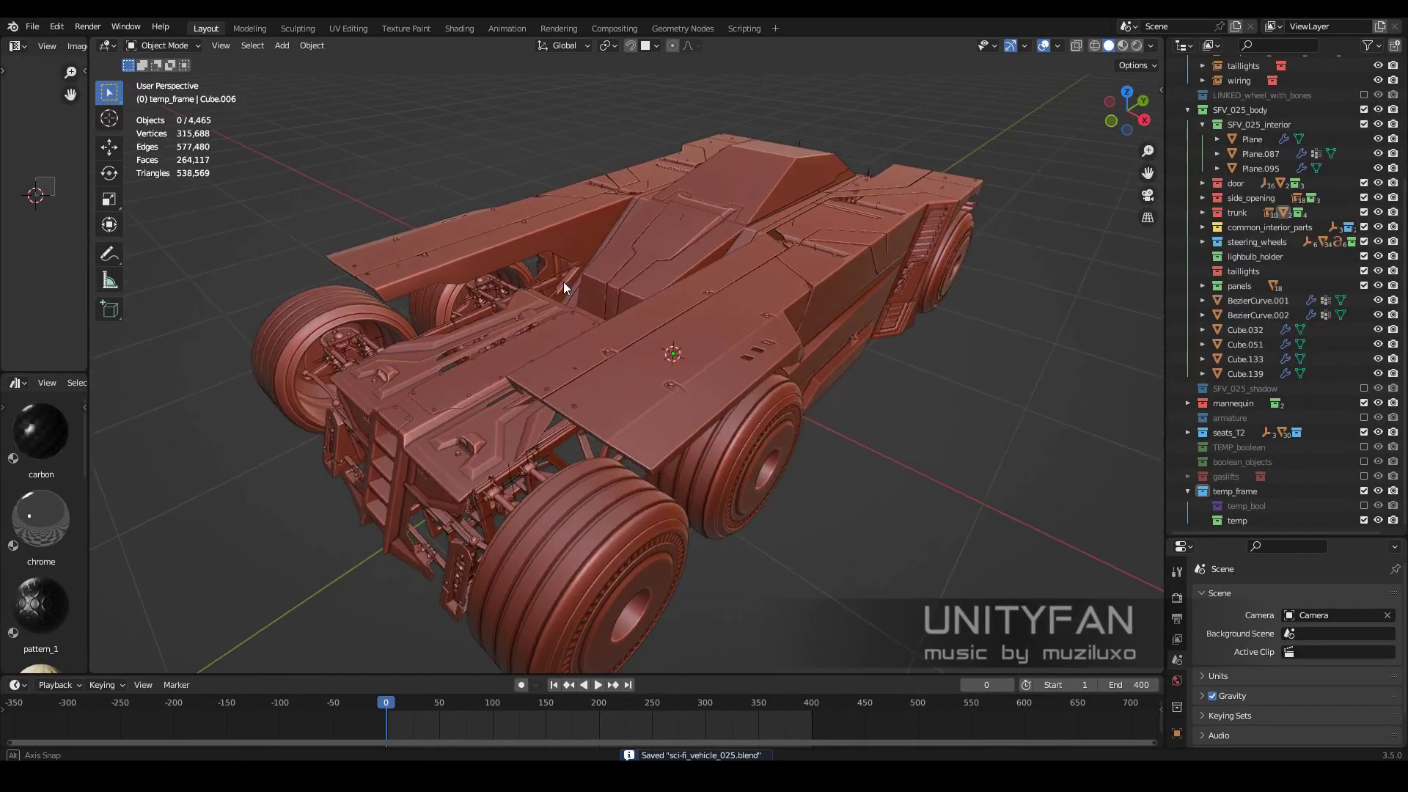
pyautogui.moveTo(564, 282); pyautogui.dragTo(699, 401, button='middle')
# - Save headlights.blend, then start a new General scene with the default cube deleted
pyautogui.click(616, 726)
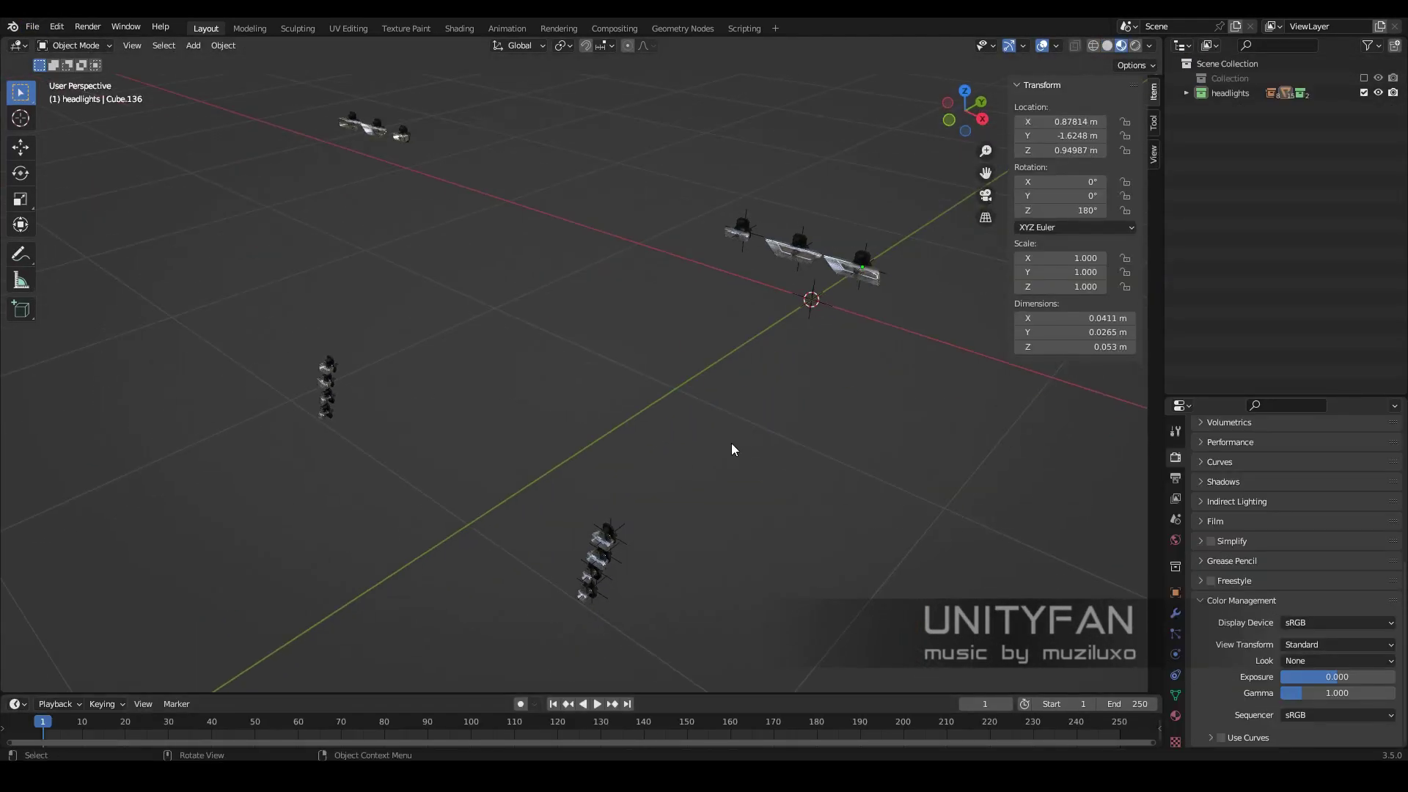
pyautogui.click(32, 26)
pyautogui.click(44, 121)
pyautogui.click(32, 26)
pyautogui.click(212, 44)
pyautogui.press('Delete')
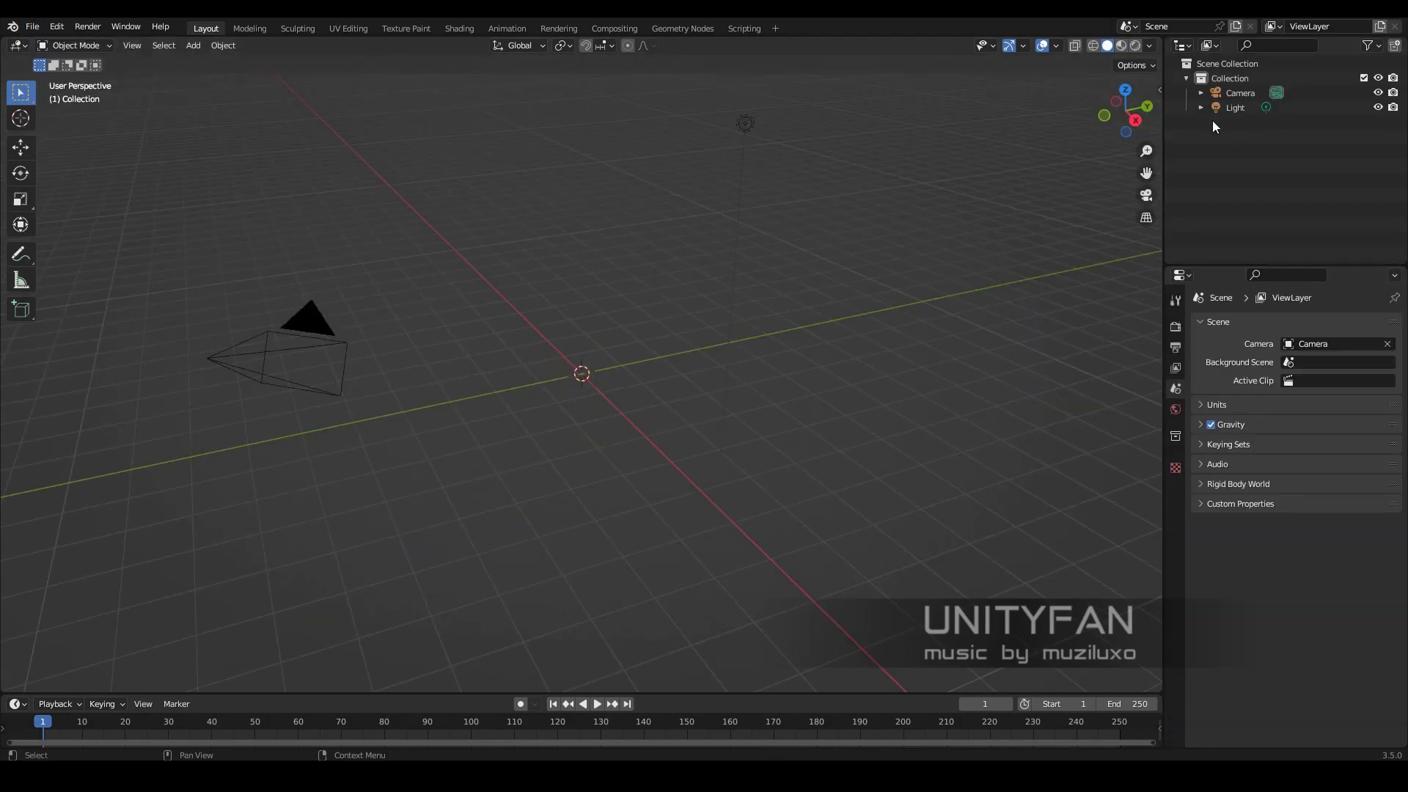
# - Append the panels collection from sci-fi_vehicle_025.blend into the new scene
pyautogui.click(1218, 68)
pyautogui.click(33, 26)
pyautogui.click(51, 188)
pyautogui.click(382, 515)
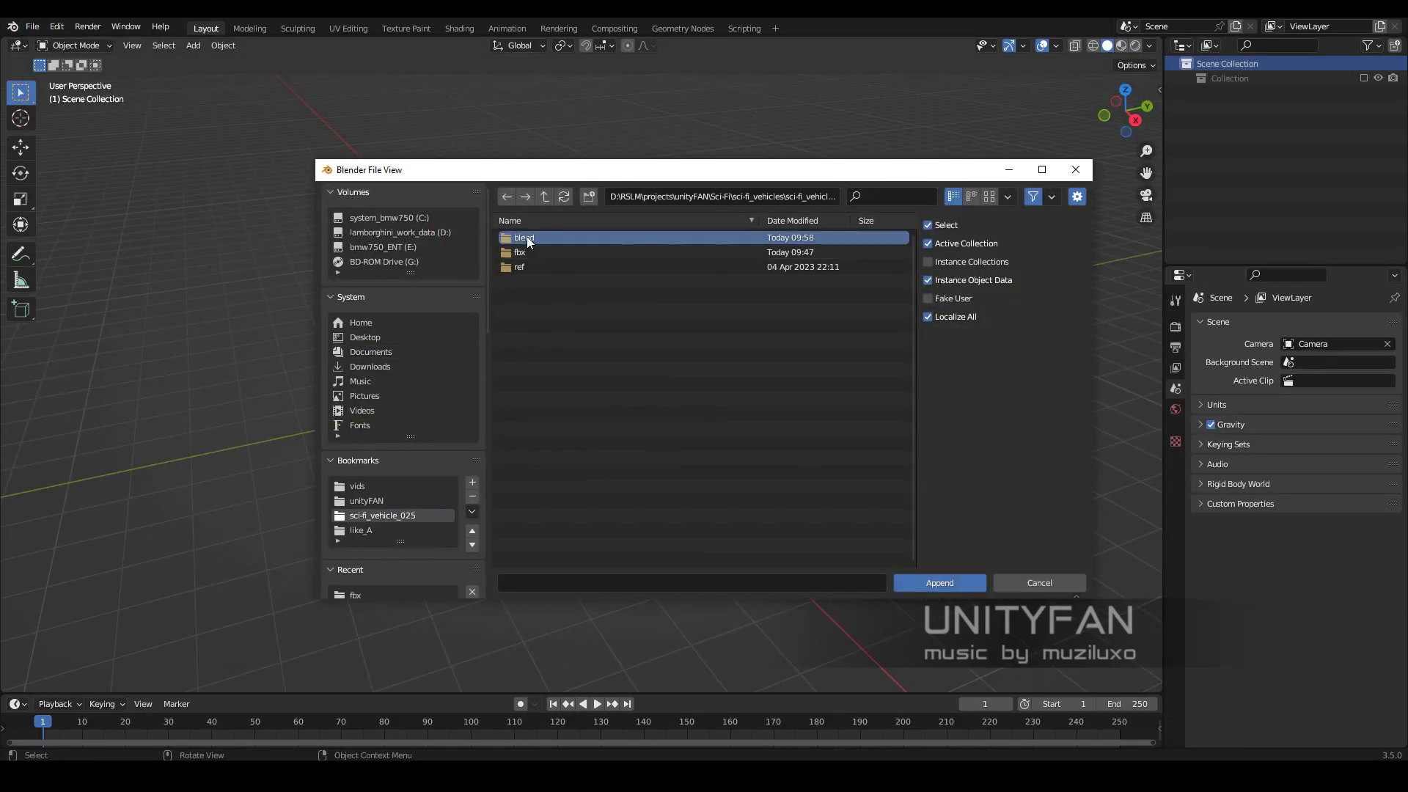
pyautogui.doubleClick(526, 236)
pyautogui.doubleClick(527, 296)
pyautogui.scroll(-3, 578, 477)
pyautogui.scroll(-3, 580, 509)
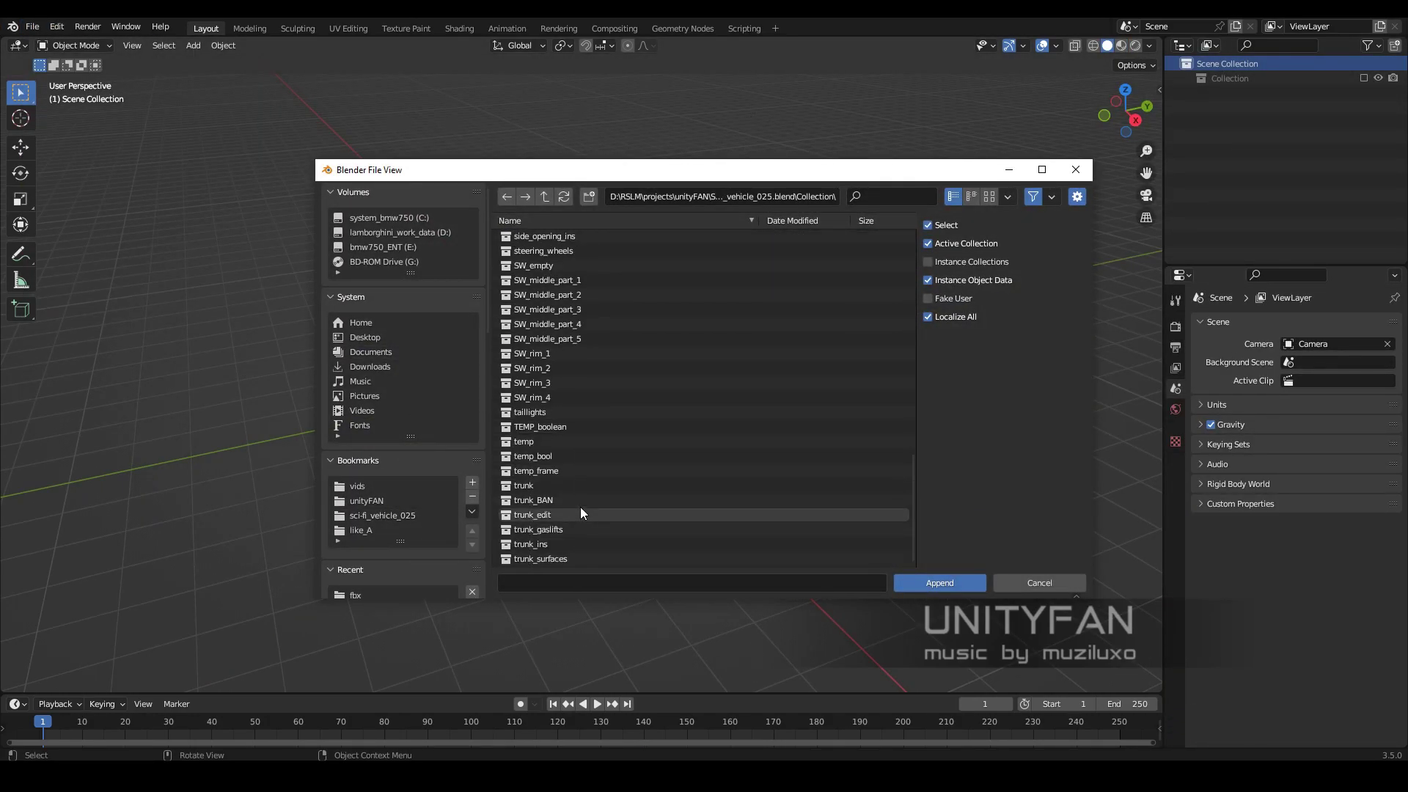
pyautogui.scroll(-3, 576, 494)
pyautogui.click(542, 368)
pyautogui.click(939, 582)
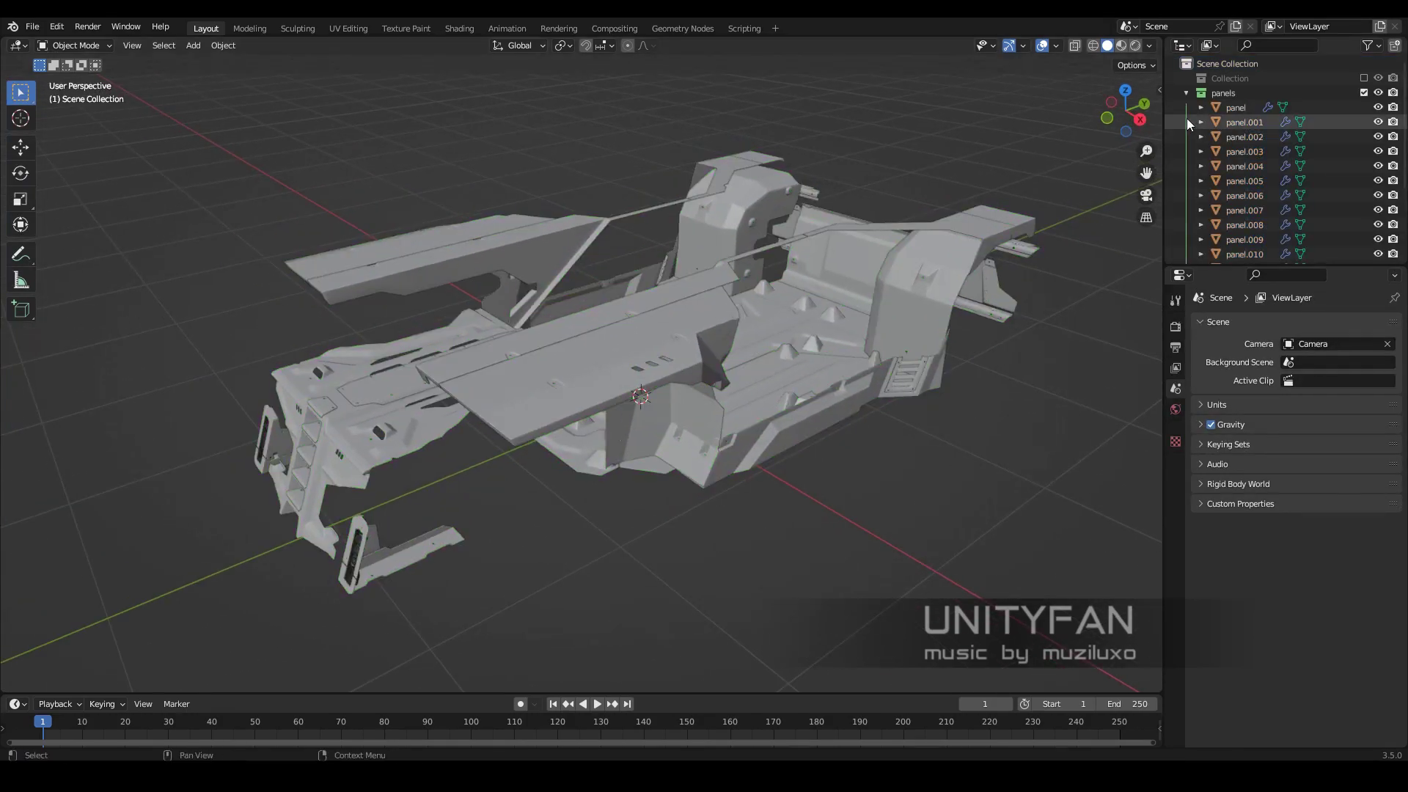
# - Select panel.003, leave Edit Mode, and set the view transform to Standard
pyautogui.click(803, 419)
pyautogui.scroll(5, 805, 432)
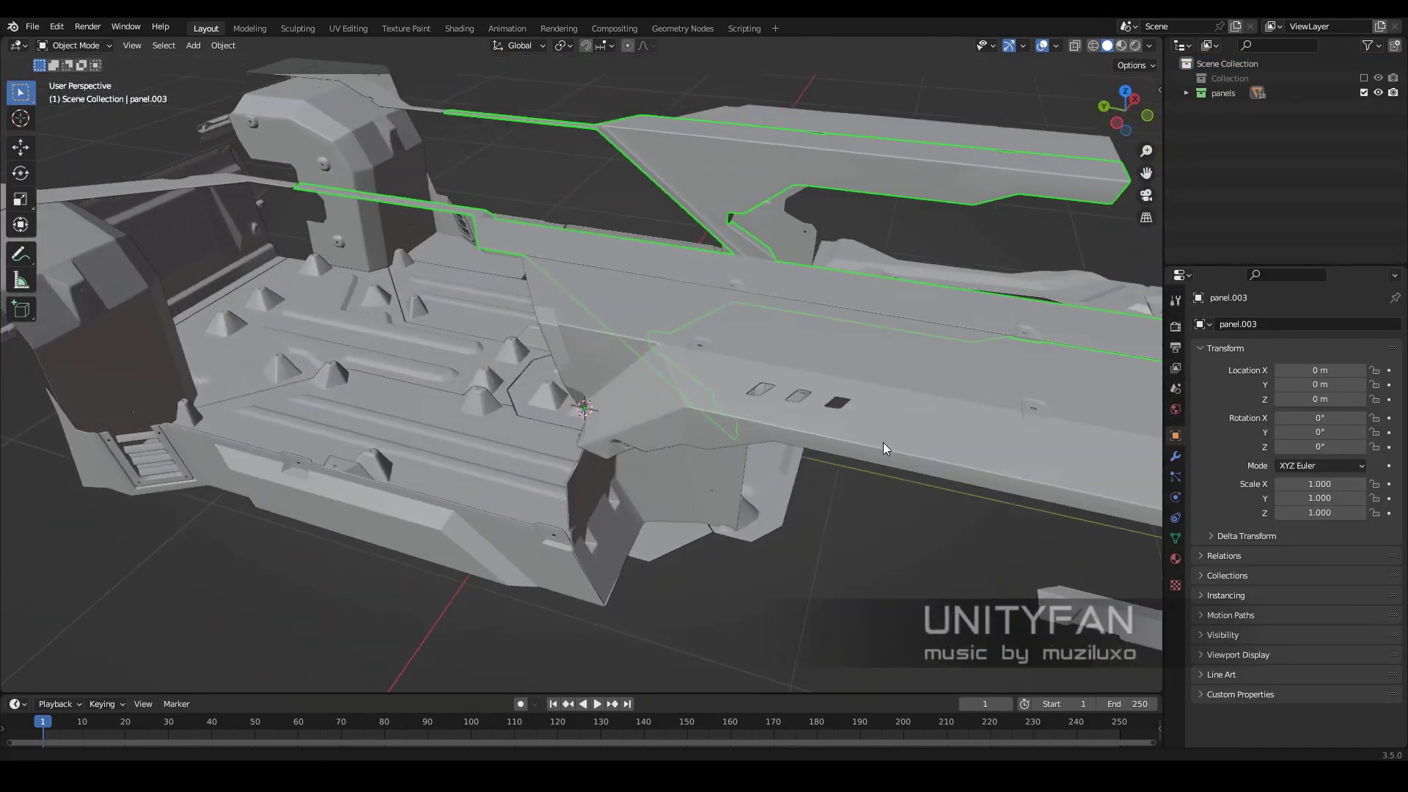
pyautogui.moveTo(805, 446)
pyautogui.mouseDown(button='middle')
pyautogui.moveTo(812, 459)
pyautogui.moveTo(755, 428)
pyautogui.moveTo(636, 417)
pyautogui.moveTo(554, 357)
pyautogui.moveTo(627, 460)
pyautogui.moveTo(595, 339)
pyautogui.mouseUp(button='middle')
pyautogui.moveTo(616, 352); pyautogui.dragTo(147, 55, button='middle')
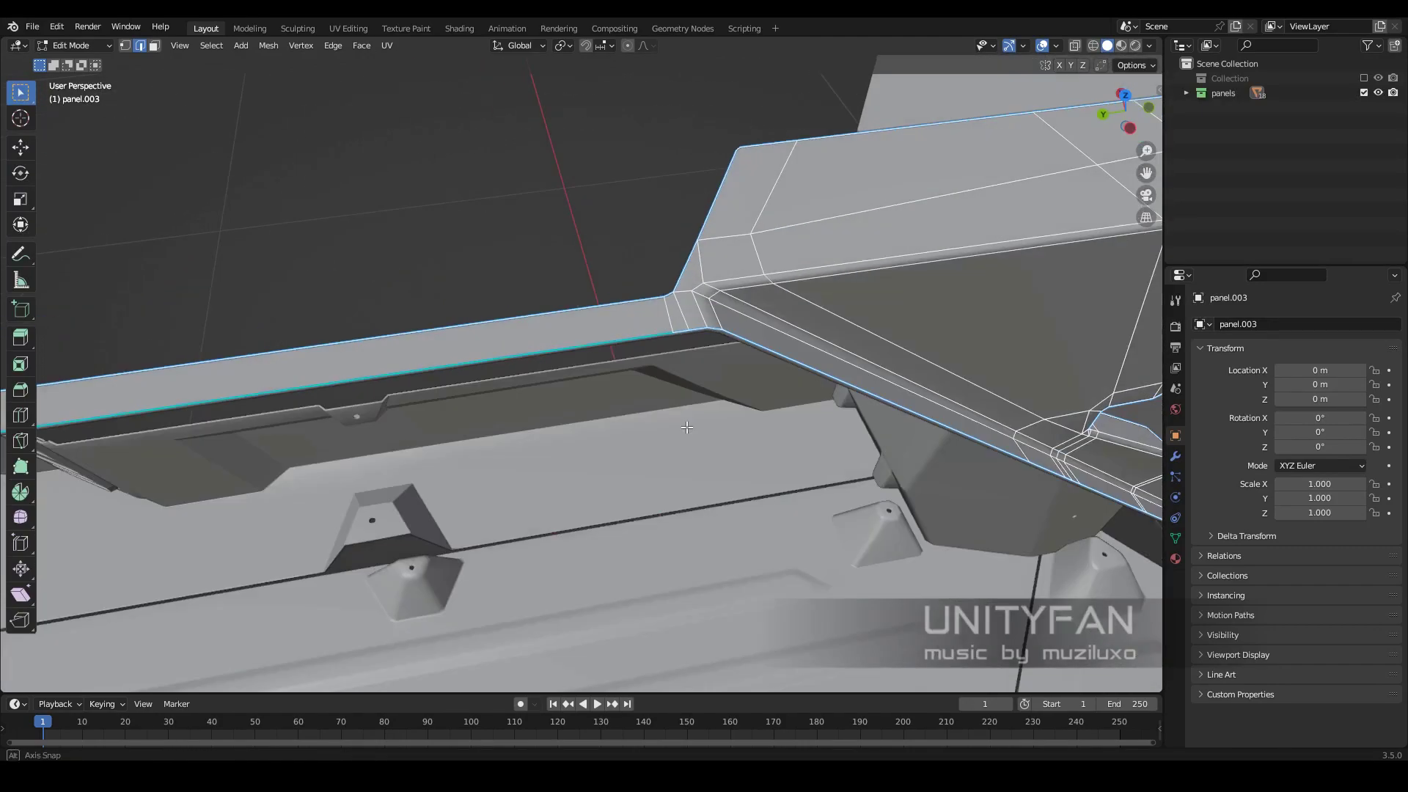
pyautogui.moveTo(147, 55); pyautogui.dragTo(561, 726, button='middle')
pyautogui.press('Tab')
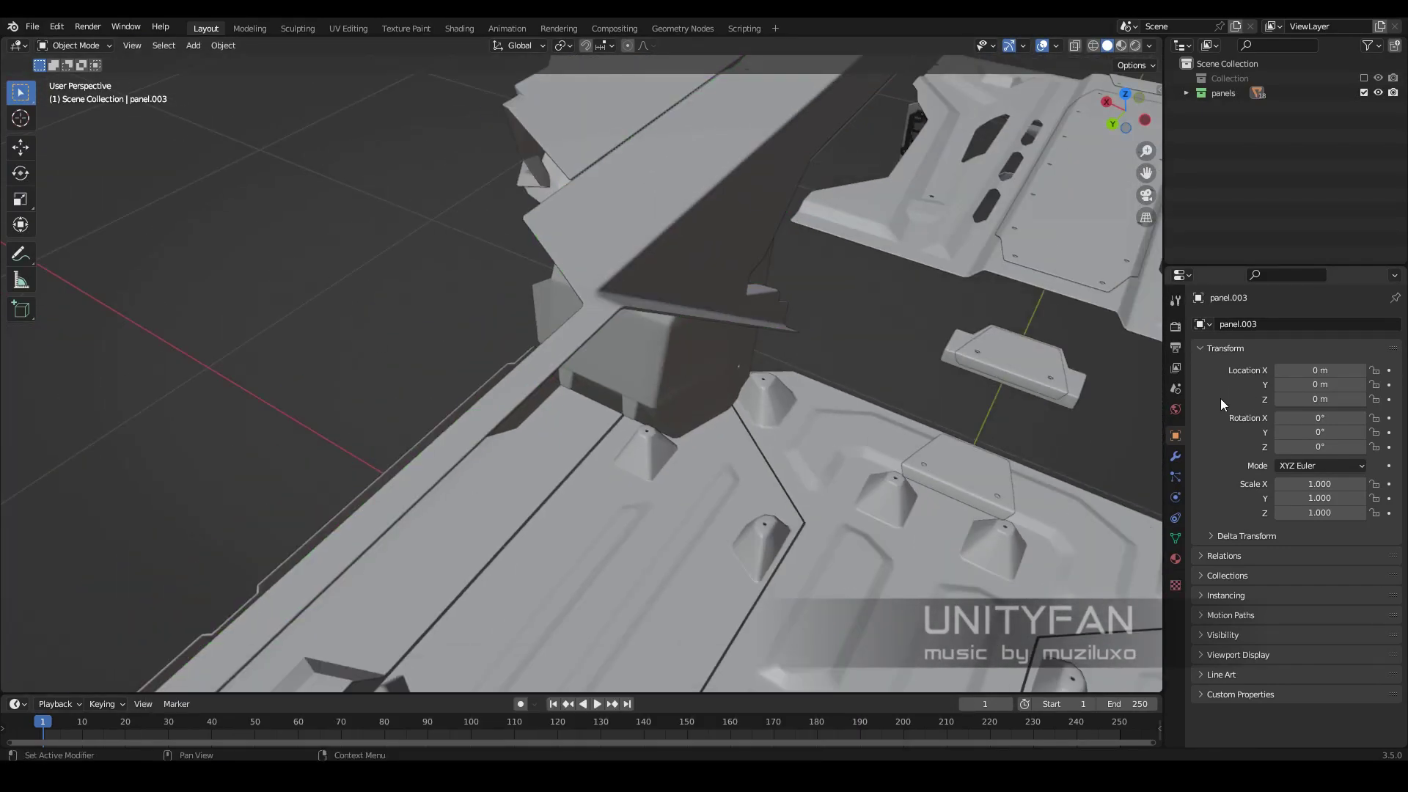
pyautogui.click(1313, 632)
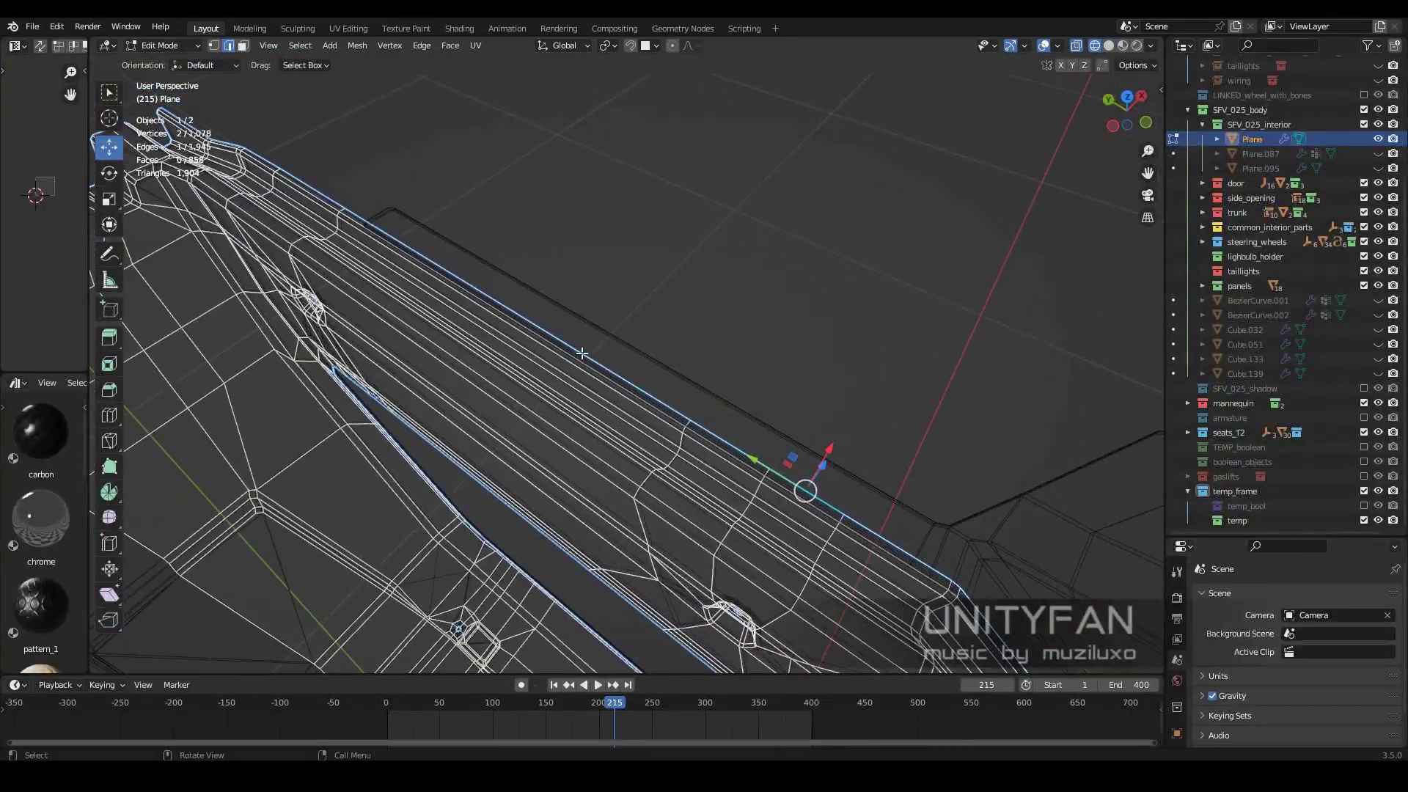
# - Give the Plane's rim edge a Bevel Weight of 1.00 and move a box-selected edge along Y
pyautogui.moveTo(553, 413); pyautogui.dragTo(543, 346, button='middle')
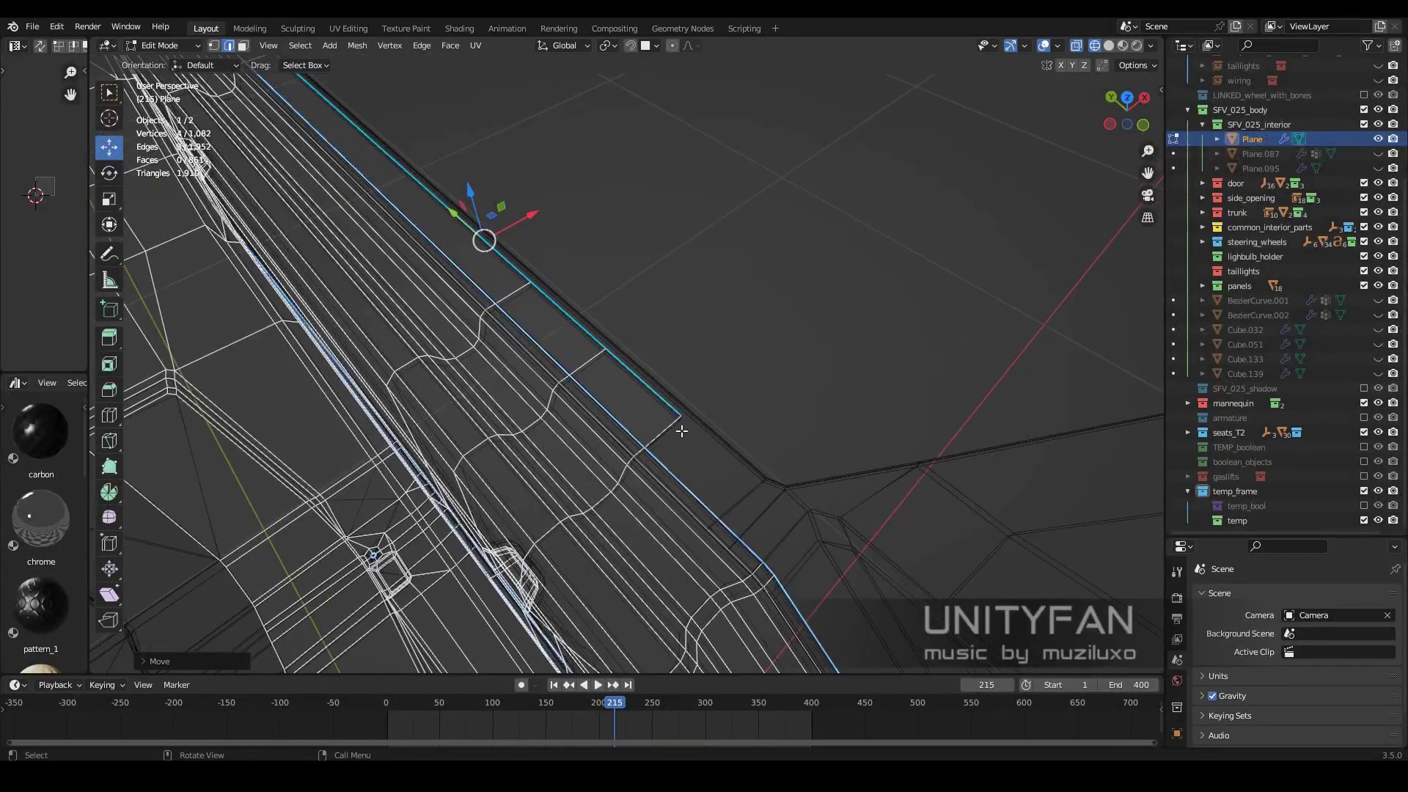
pyautogui.moveTo(1093, 254); pyautogui.dragTo(1143, 254)
pyautogui.moveTo(660, 352)
pyautogui.mouseDown(button='middle')
pyautogui.moveTo(381, 357)
pyautogui.moveTo(775, 406)
pyautogui.mouseUp(button='middle')
pyautogui.moveTo(775, 406); pyautogui.dragTo(552, 363)
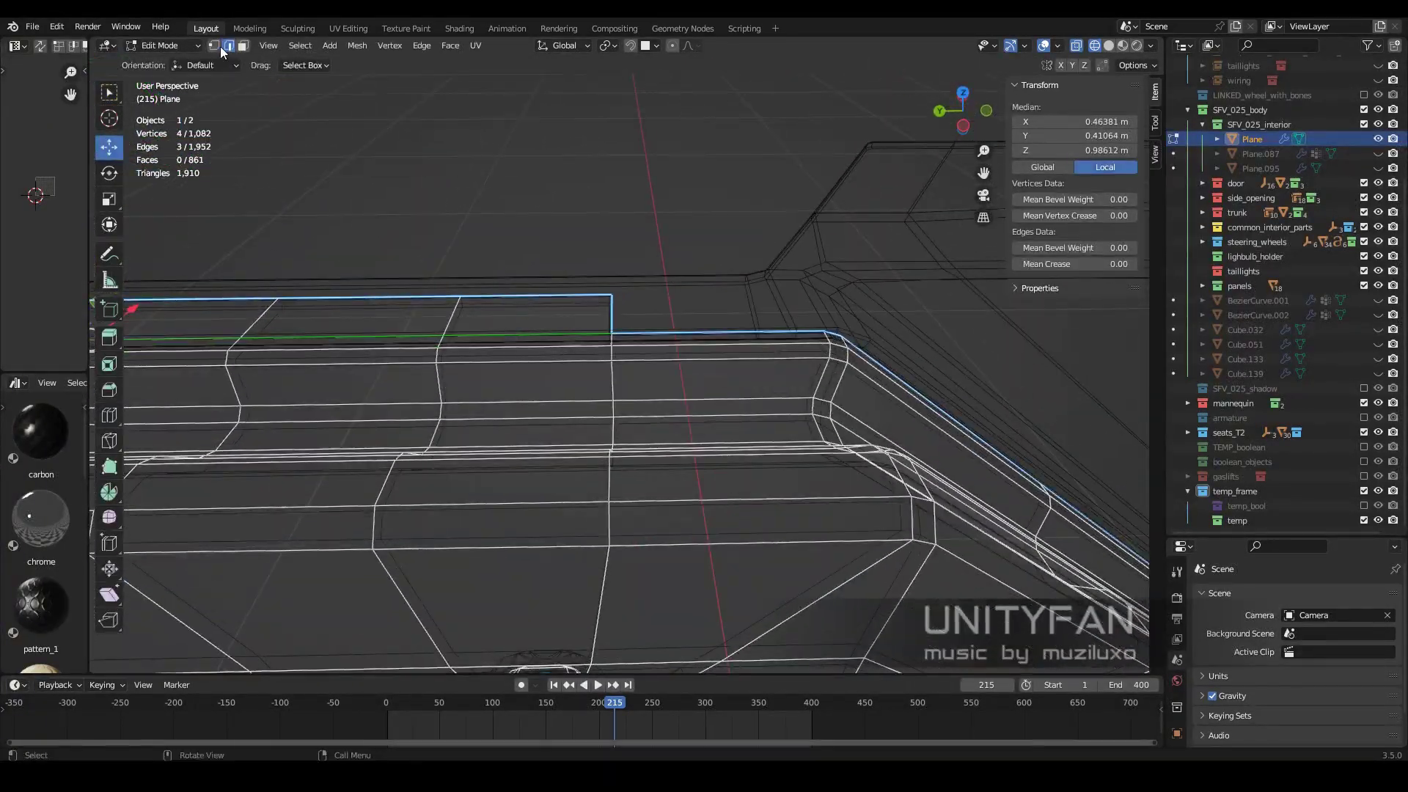
pyautogui.moveTo(586, 347); pyautogui.dragTo(678, 352)
# - Nudge the corner vertices along Y and X
pyautogui.moveTo(678, 352); pyautogui.dragTo(533, 355, button='middle')
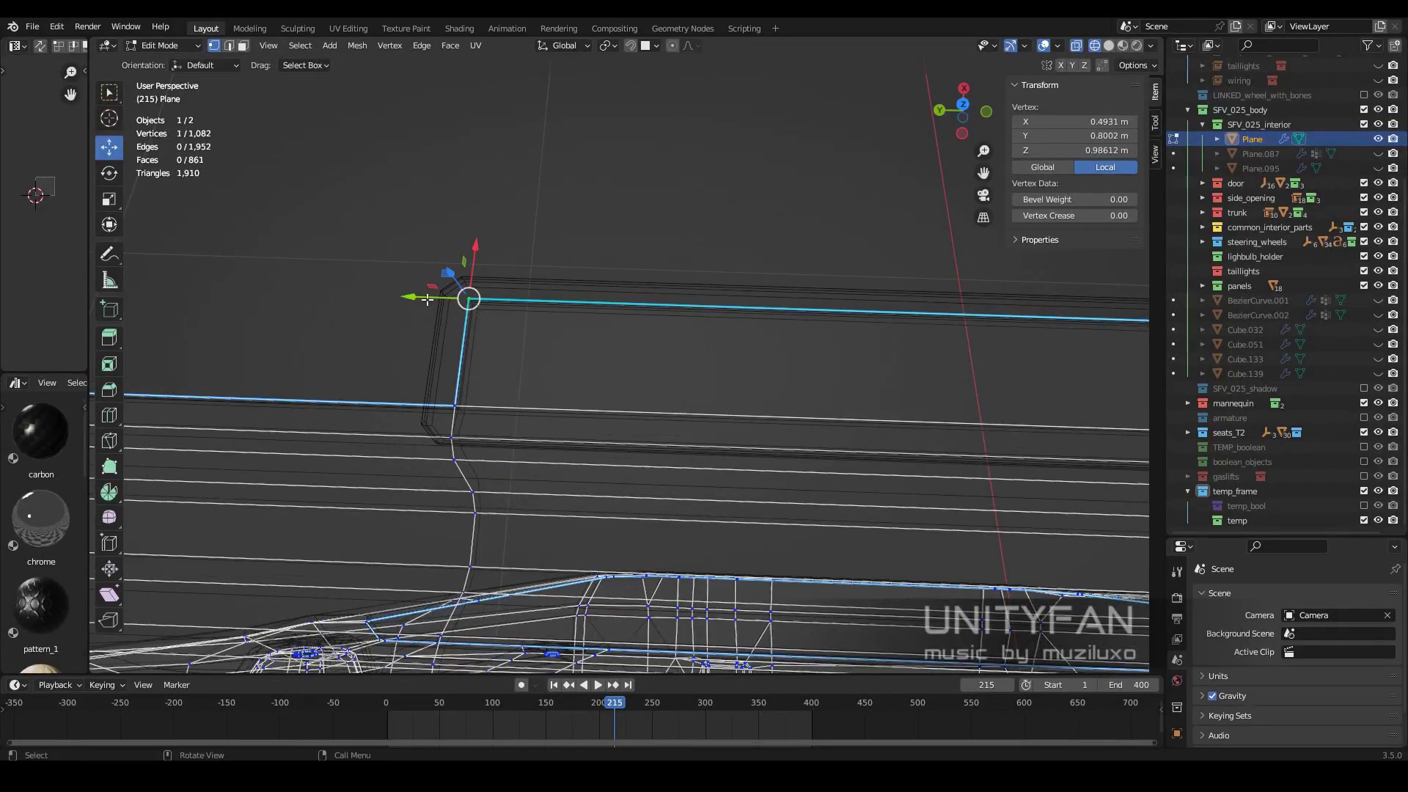
pyautogui.moveTo(428, 299); pyautogui.dragTo(434, 301)
pyautogui.moveTo(434, 301)
pyautogui.mouseDown(button='middle')
pyautogui.moveTo(619, 403)
pyautogui.moveTo(591, 360)
pyautogui.mouseUp(button='middle')
pyautogui.click(544, 397)
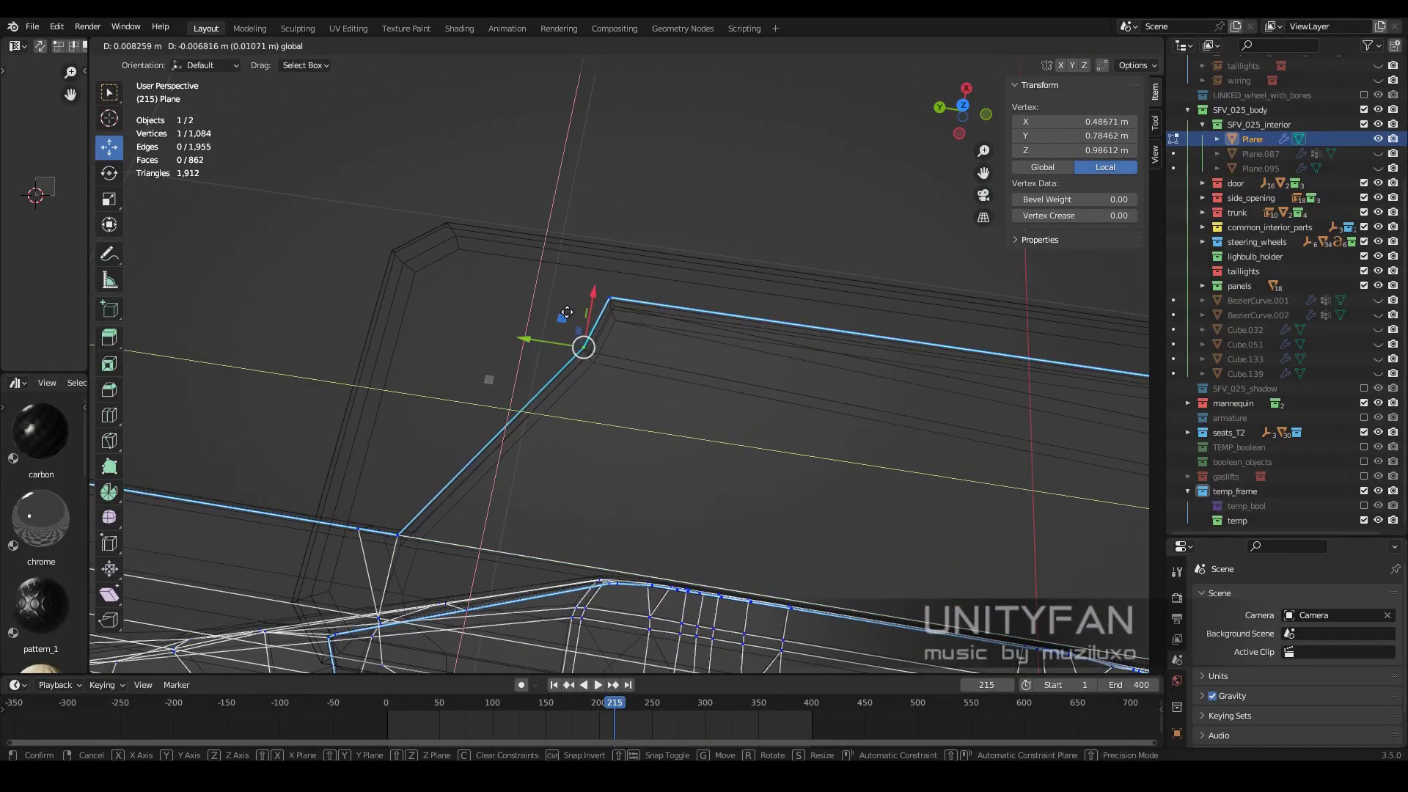
pyautogui.click(568, 313)
pyautogui.moveTo(568, 313)
pyautogui.mouseDown(button='middle')
pyautogui.moveTo(719, 386)
pyautogui.moveTo(559, 371)
pyautogui.moveTo(579, 345)
pyautogui.moveTo(582, 377)
pyautogui.mouseUp(button='middle')
# - Add a knife cut across the mesh and connect vertices with a new edge
pyautogui.press('k')
pyautogui.moveTo(587, 251); pyautogui.dragTo(583, 293, button='middle')
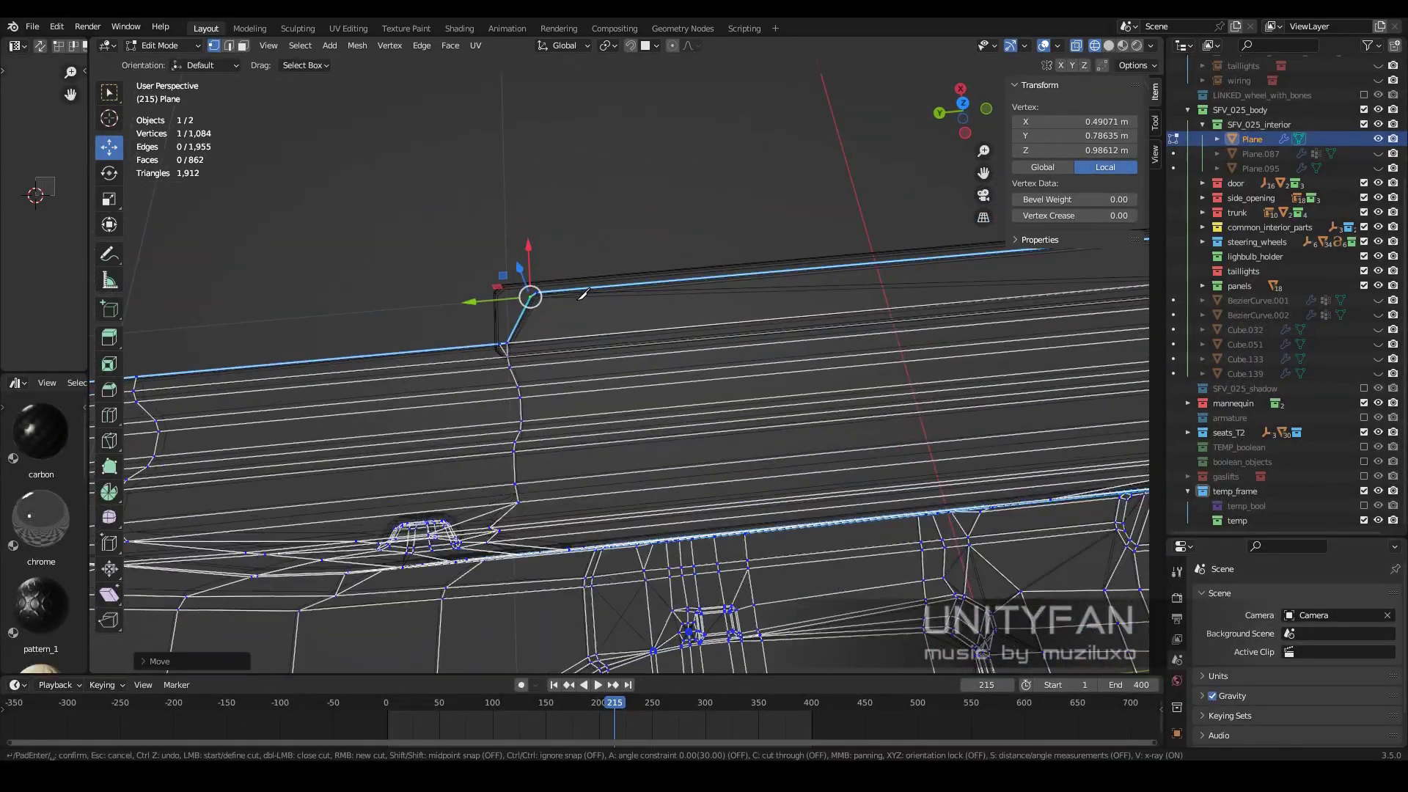
pyautogui.press('Return')
pyautogui.moveTo(608, 498); pyautogui.dragTo(591, 413, button='middle')
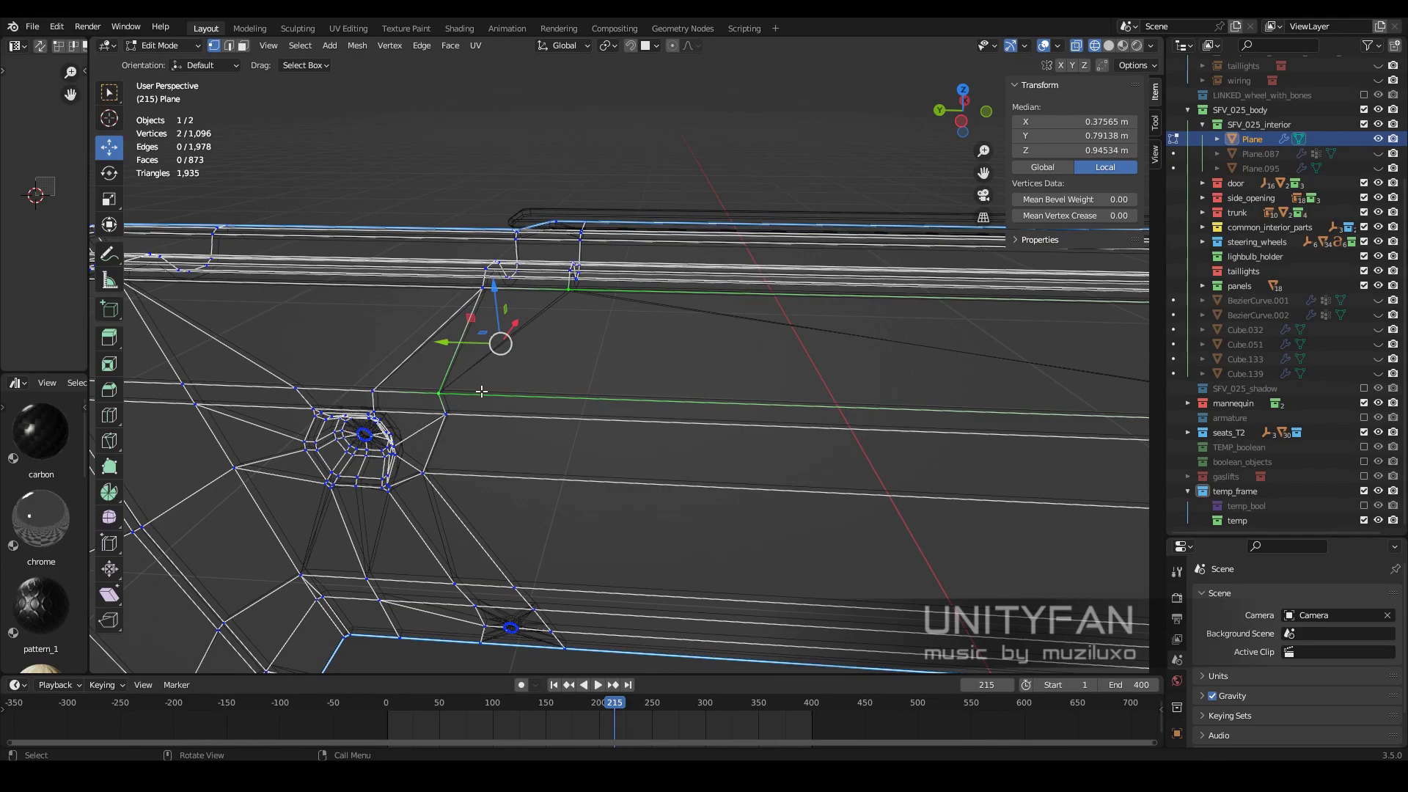
pyautogui.press('j')
pyautogui.click(481, 391)
pyautogui.moveTo(481, 391); pyautogui.dragTo(506, 340, button='middle')
# - Leave Edit Mode in solid shading with a close-up of the red frame
pyautogui.press('Tab')
pyautogui.click(621, 413)
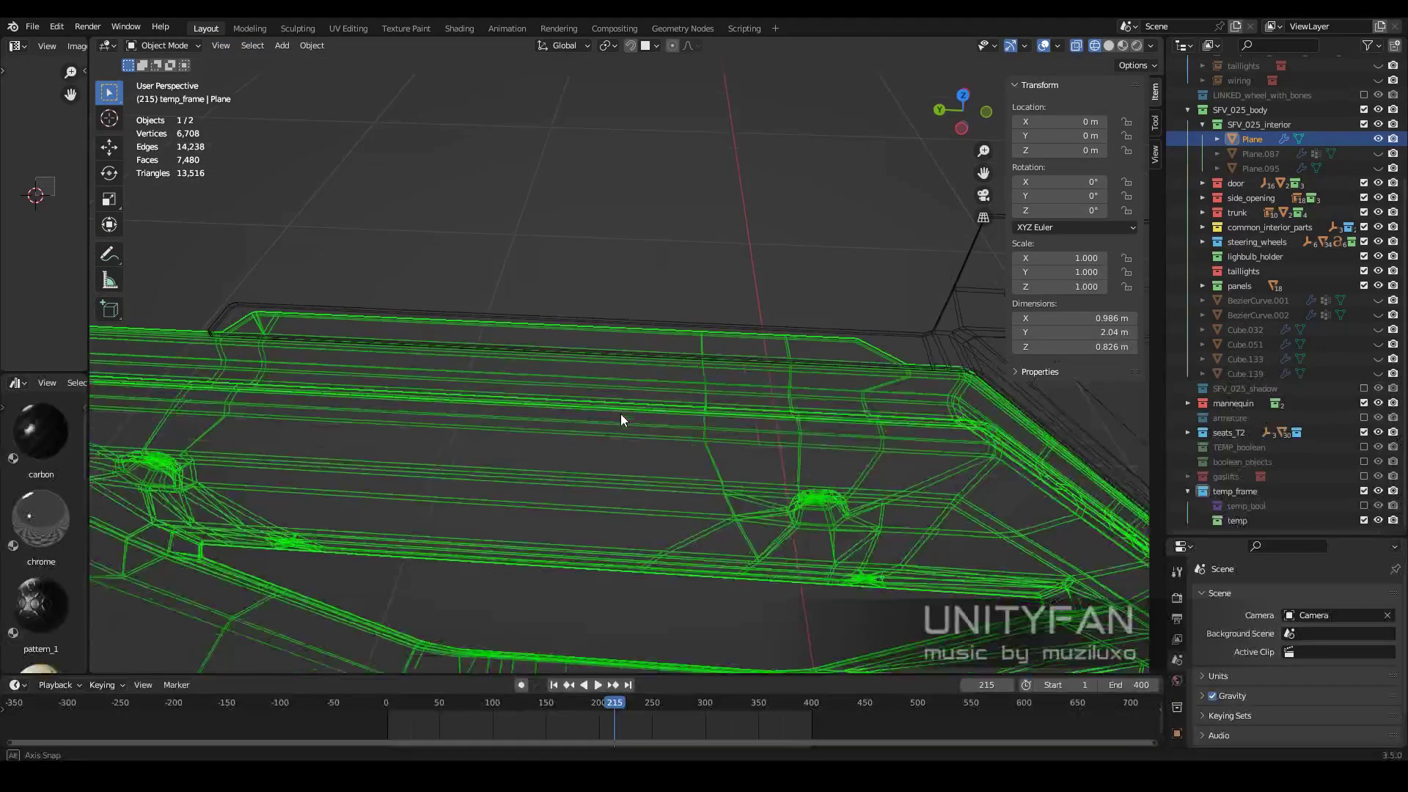
pyautogui.moveTo(621, 413); pyautogui.dragTo(715, 424, button='middle')
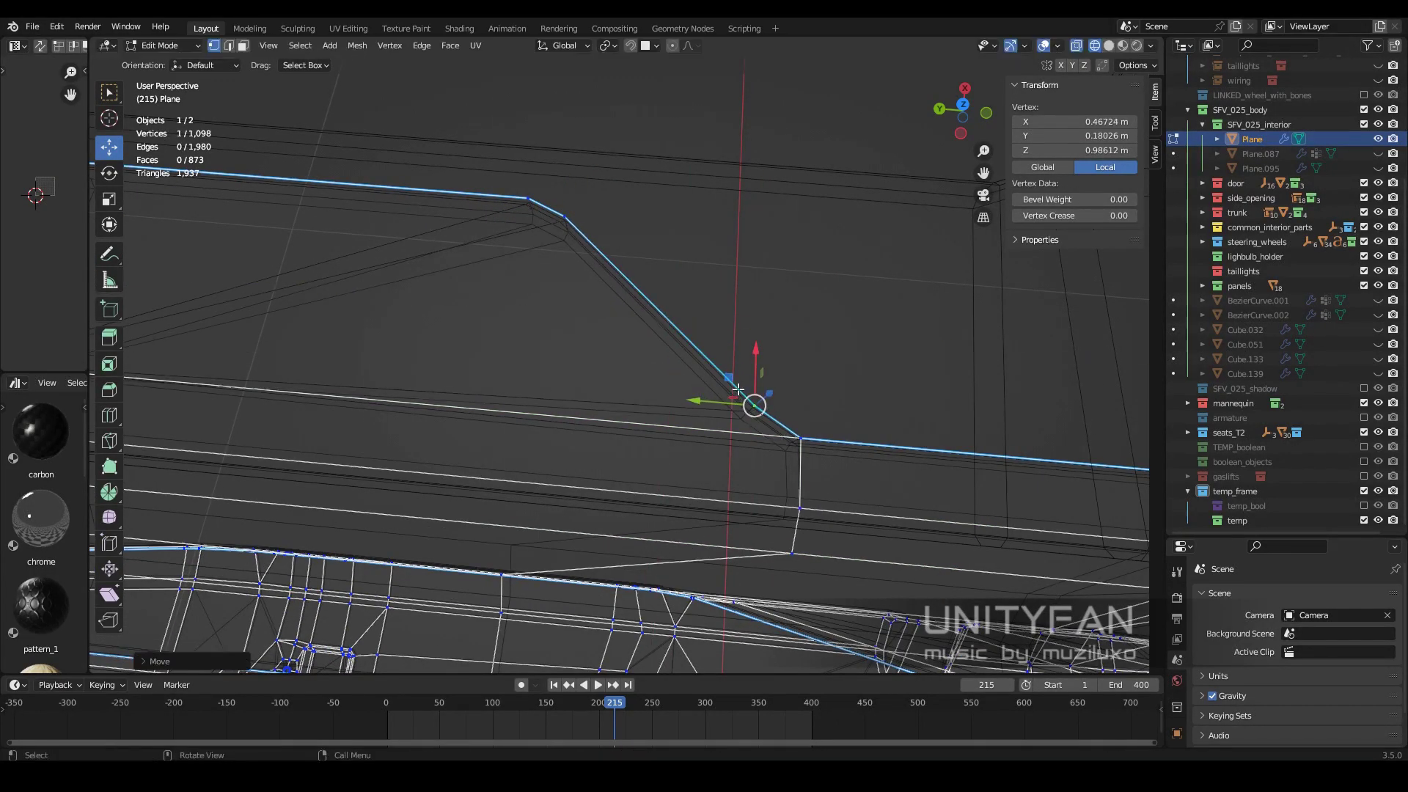
pyautogui.press('Tab')
pyautogui.hotkey('shift', 'z')
pyautogui.moveTo(627, 181)
pyautogui.mouseDown(button='middle')
pyautogui.moveTo(650, 283)
pyautogui.moveTo(701, 311)
pyautogui.moveTo(692, 402)
pyautogui.moveTo(612, 418)
pyautogui.moveTo(613, 289)
pyautogui.mouseUp(button='middle')
# - Edit the interior Plane in wireframe and select faces along the horizontal frame edge
pyautogui.click(692, 403)
pyautogui.press('Tab')
pyautogui.hotkey('shift', 'z')
pyautogui.moveTo(613, 289); pyautogui.dragTo(889, 408)
pyautogui.scroll(2, 631, 349)
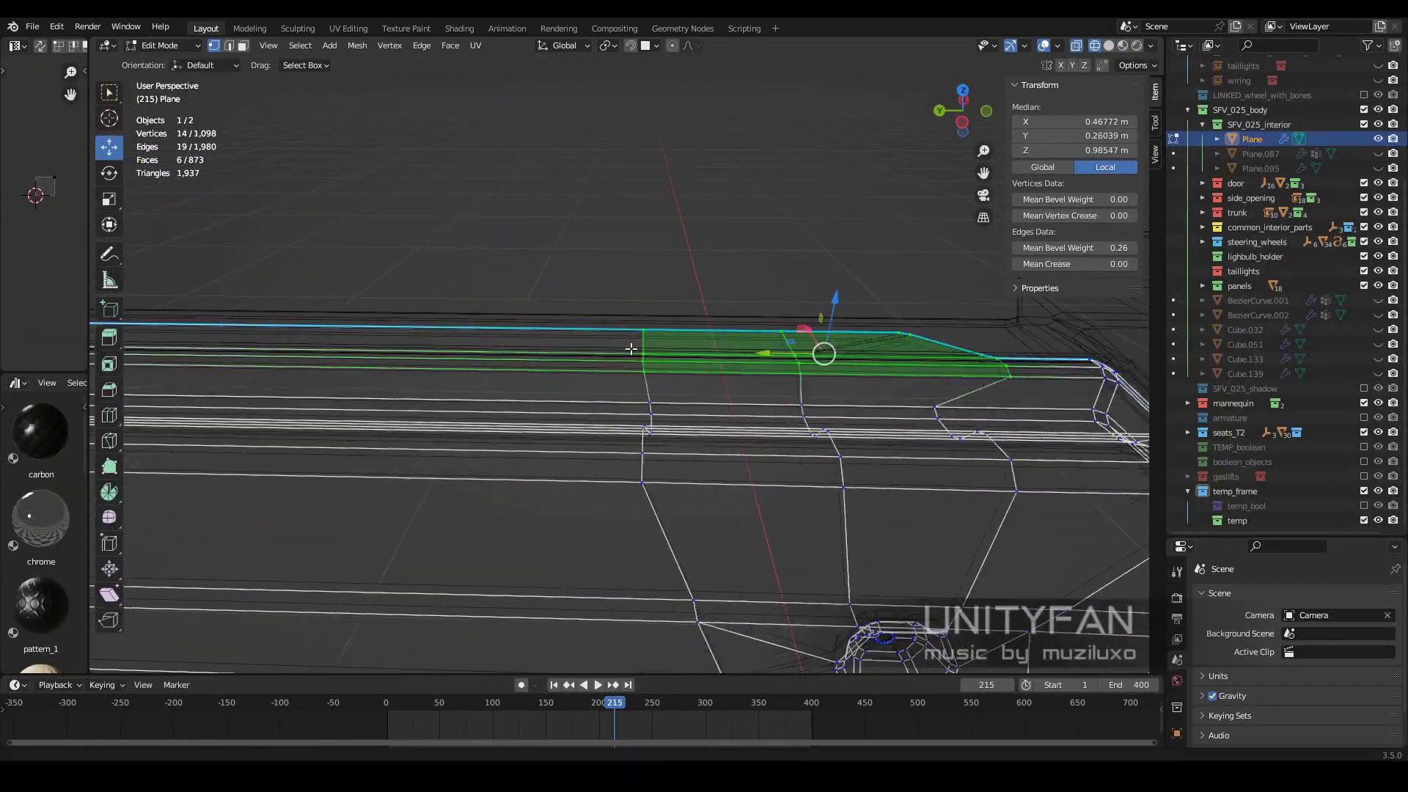
pyautogui.press('ctrl+KP_Add')
pyautogui.moveTo(631, 349); pyautogui.dragTo(705, 352, button='middle')
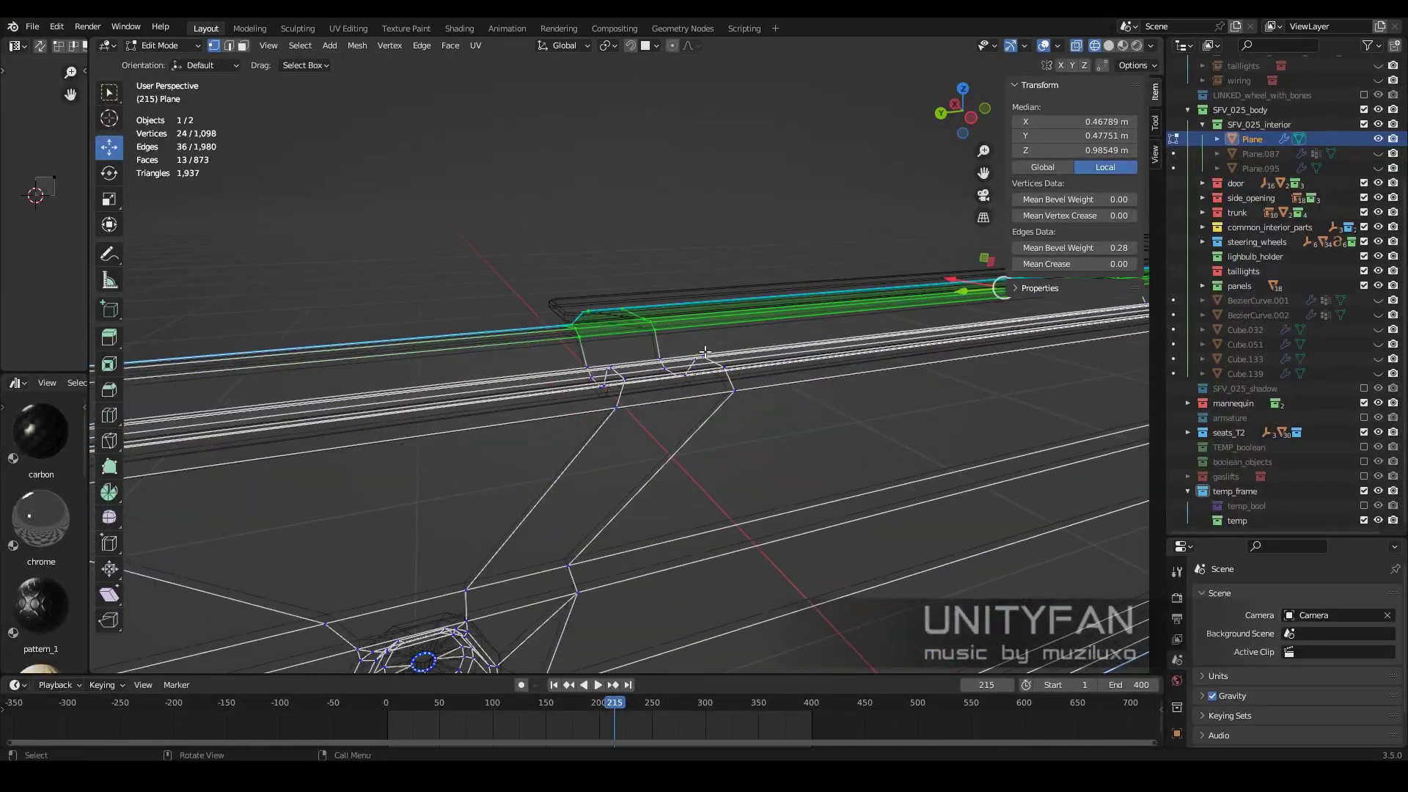
# - Knife-cut the Plane's mesh from the top view and merge vertices at last
pyautogui.press('KP_1')
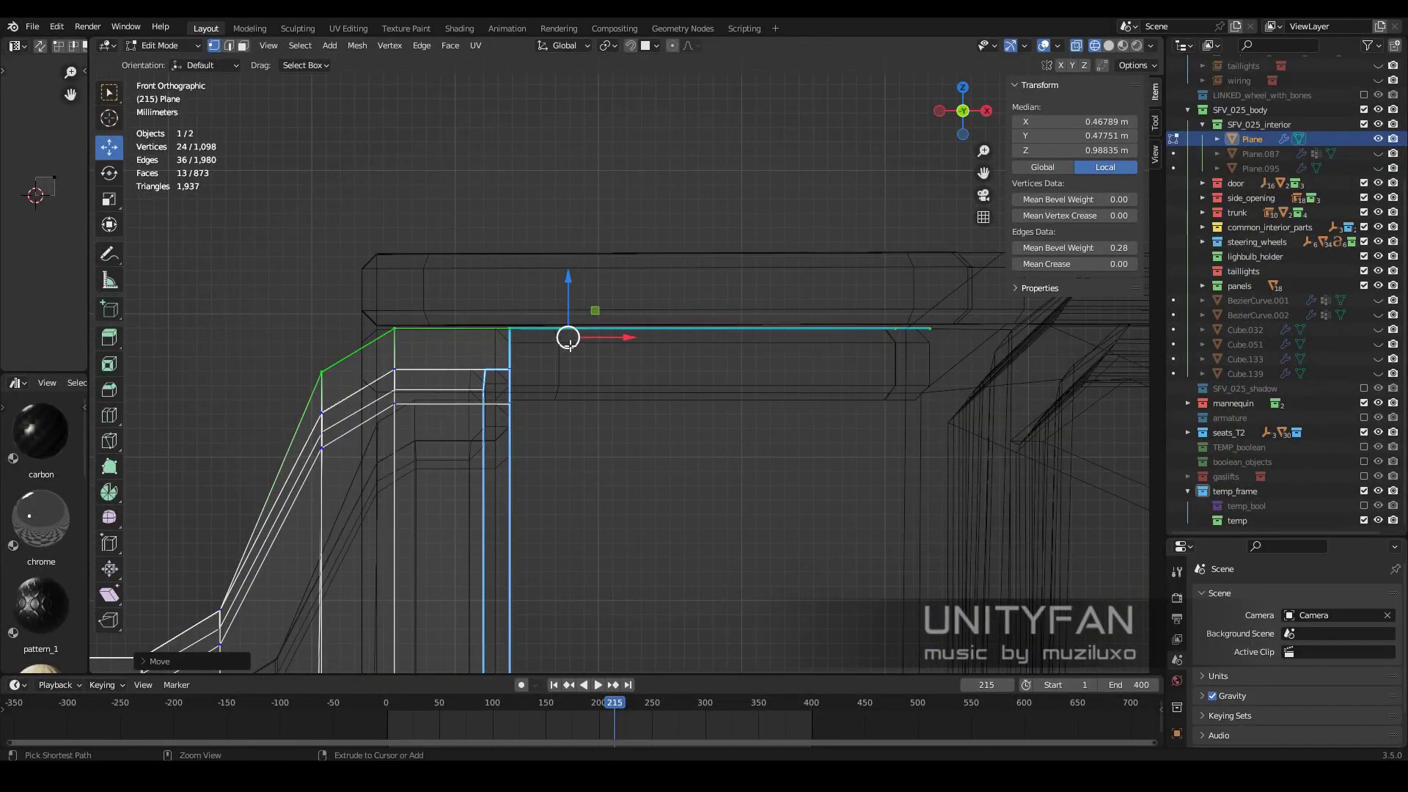
pyautogui.moveTo(569, 339); pyautogui.dragTo(587, 308, button='middle')
pyautogui.press('KP_7')
pyautogui.hotkey('alt', 'a')
pyautogui.press('k')
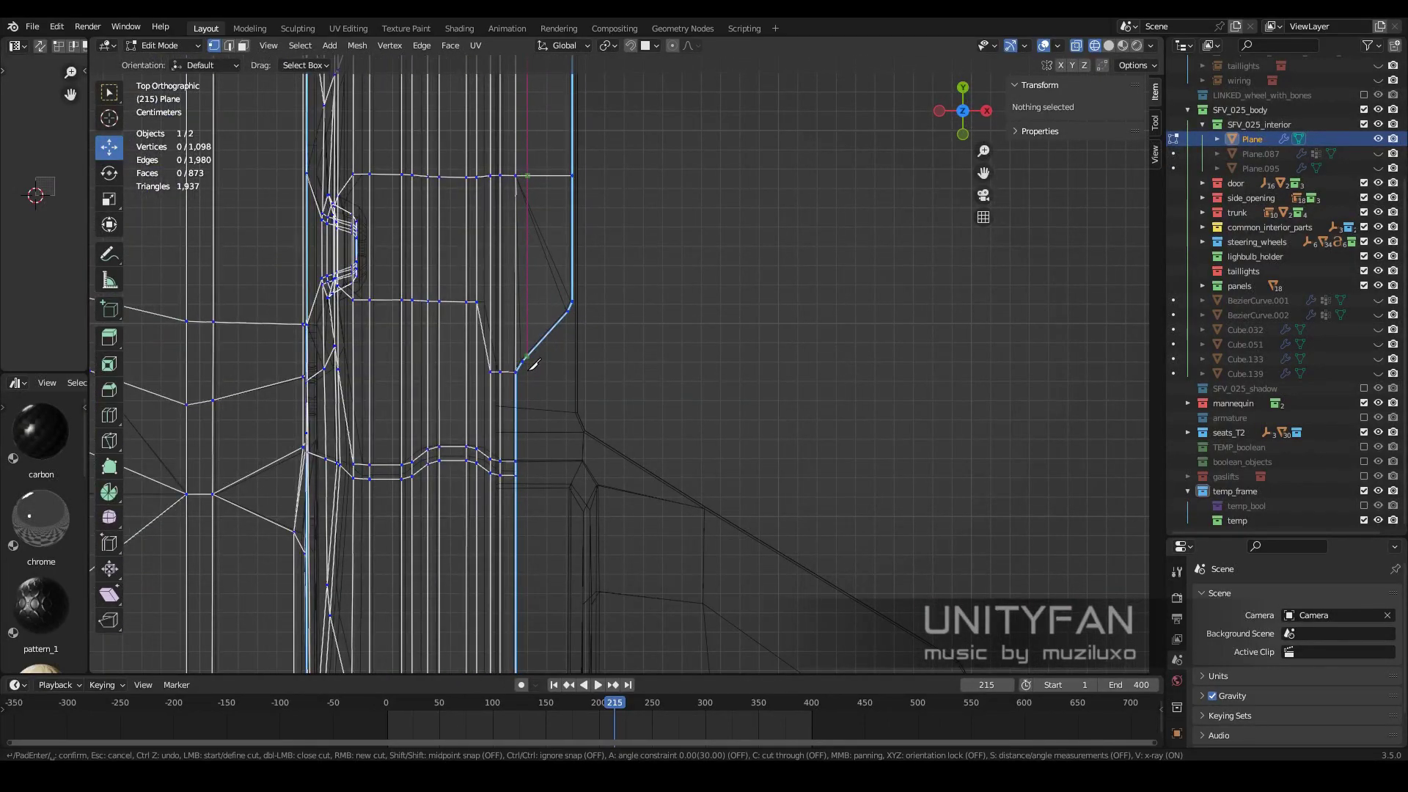
pyautogui.click(533, 365)
pyautogui.press('Return')
pyautogui.scroll(4, 445, 335)
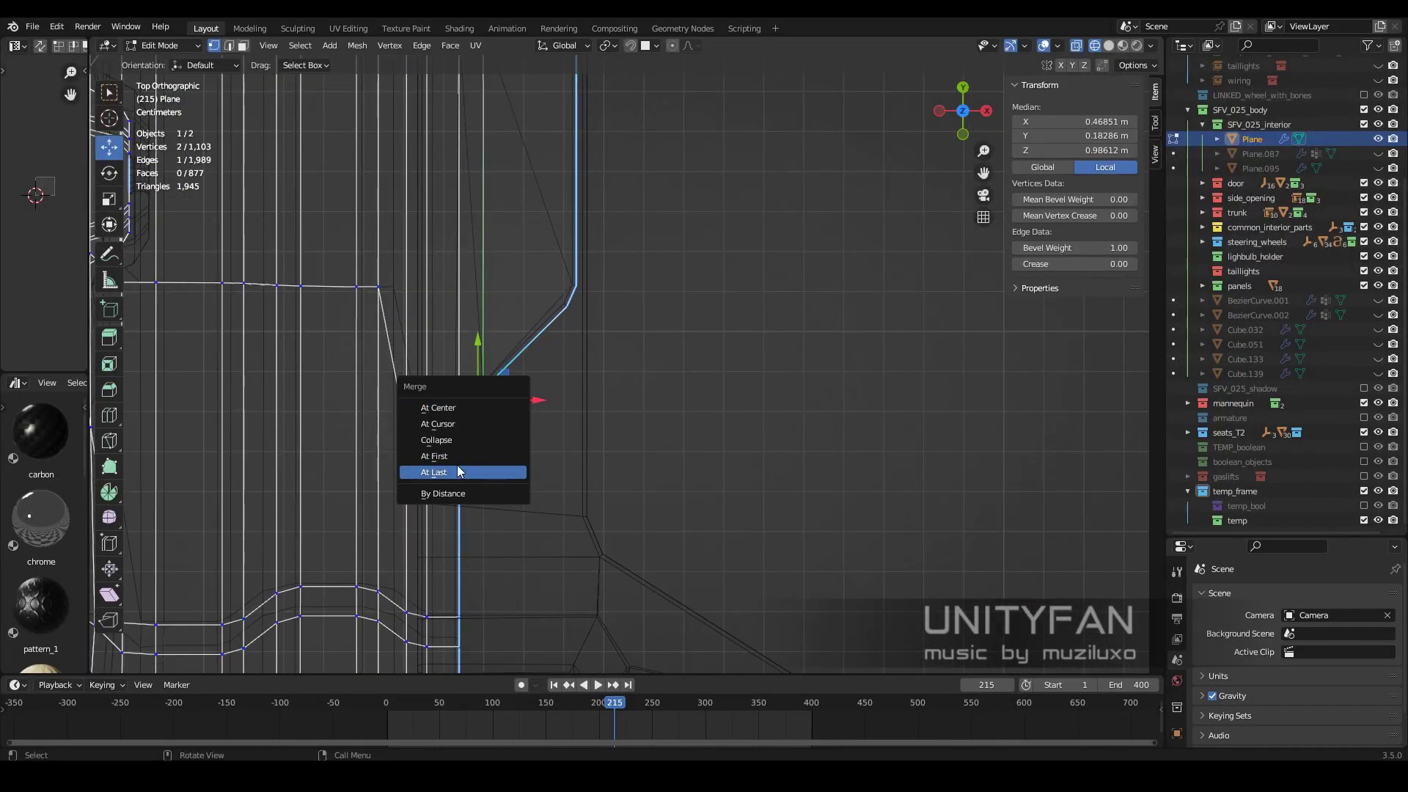
pyautogui.click(459, 472)
# - Move the Plane's selected faces into place, checking from front and side views
pyautogui.scroll(-3, 586, 366)
pyautogui.press('KP_3')
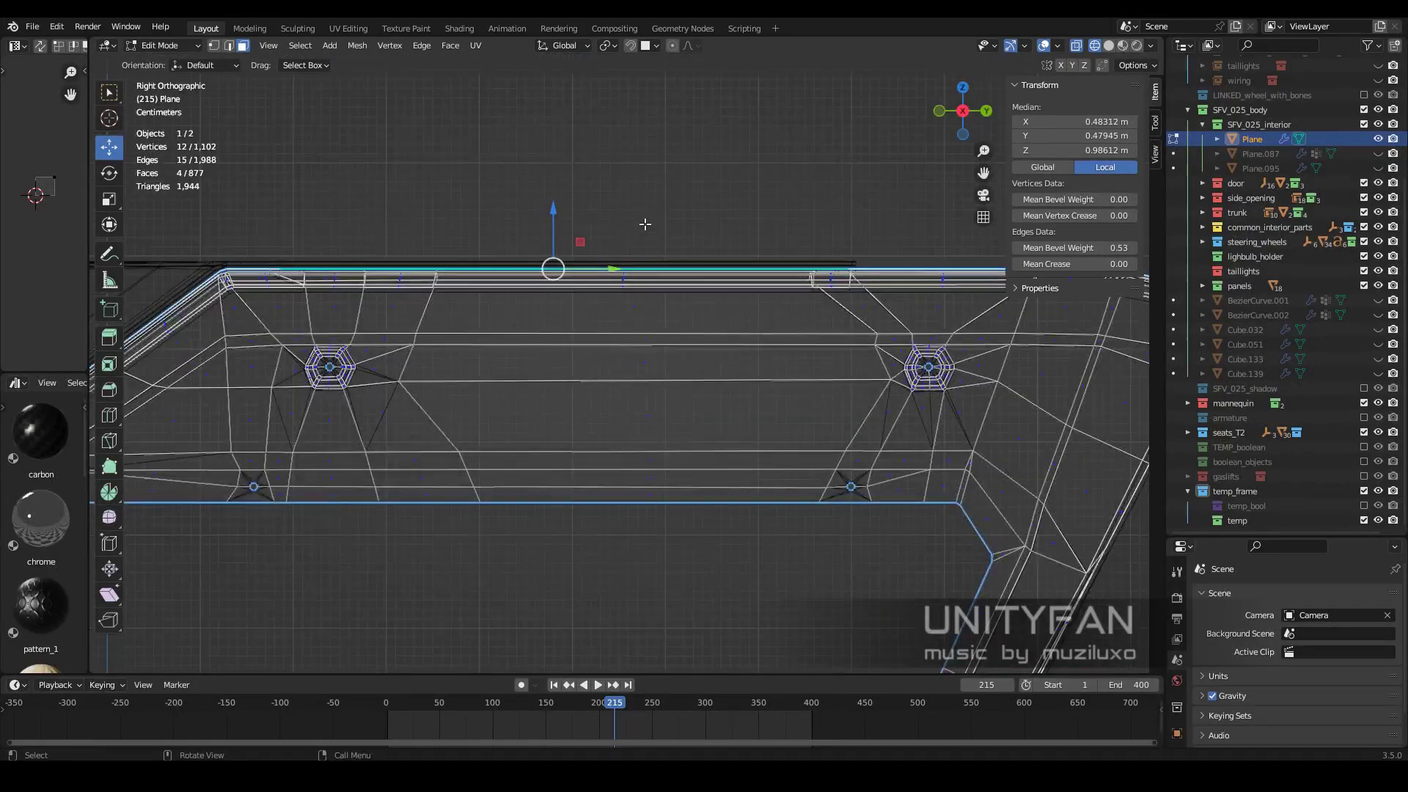
pyautogui.press('KP_1')
pyautogui.scroll(3, 591, 338)
pyautogui.press('g')
pyautogui.click(591, 330)
pyautogui.scroll(1, 485, 391)
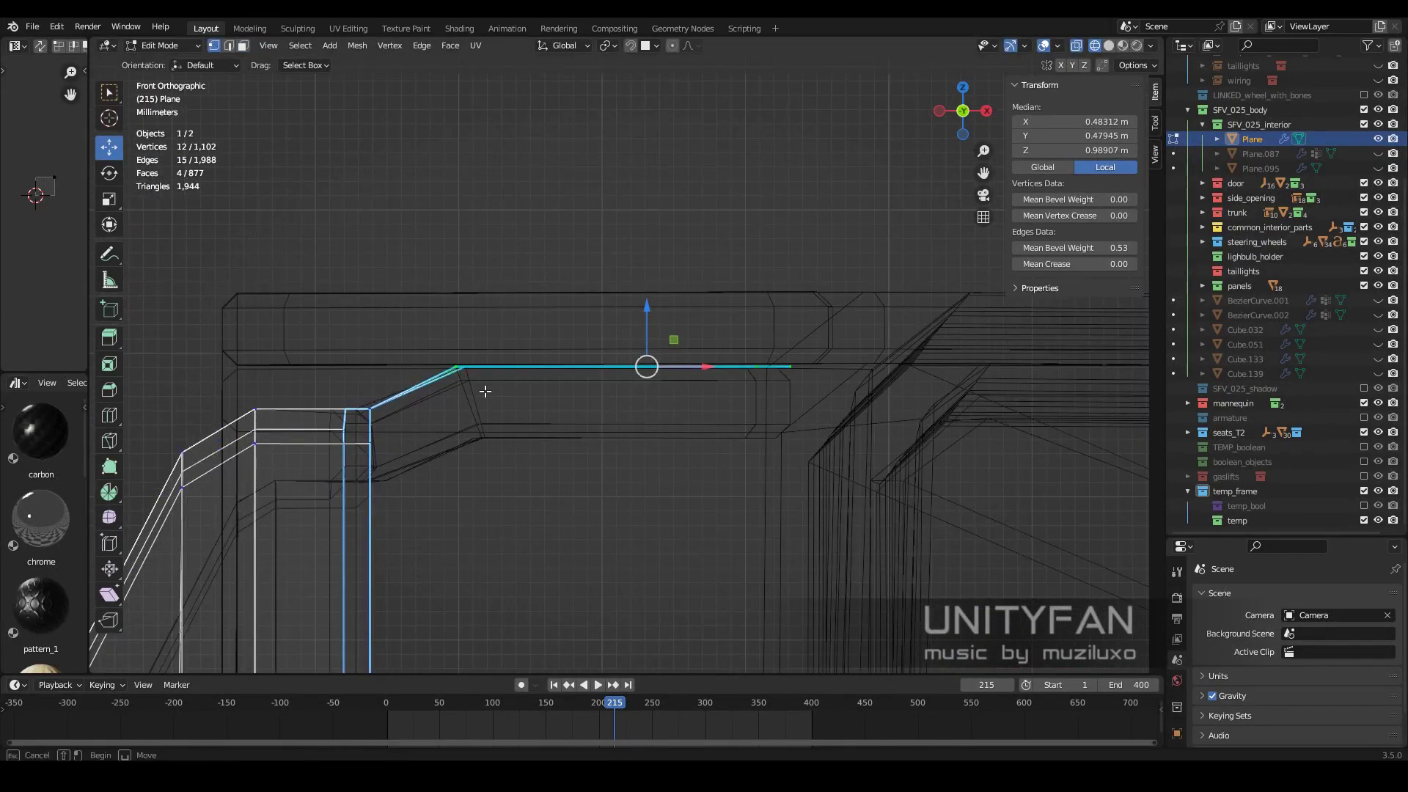
pyautogui.moveTo(501, 430); pyautogui.dragTo(501, 458, button='middle')
# - Move the Plane's corner edge vertices along X to reshape the corner
pyautogui.scroll(-2, 569, 432)
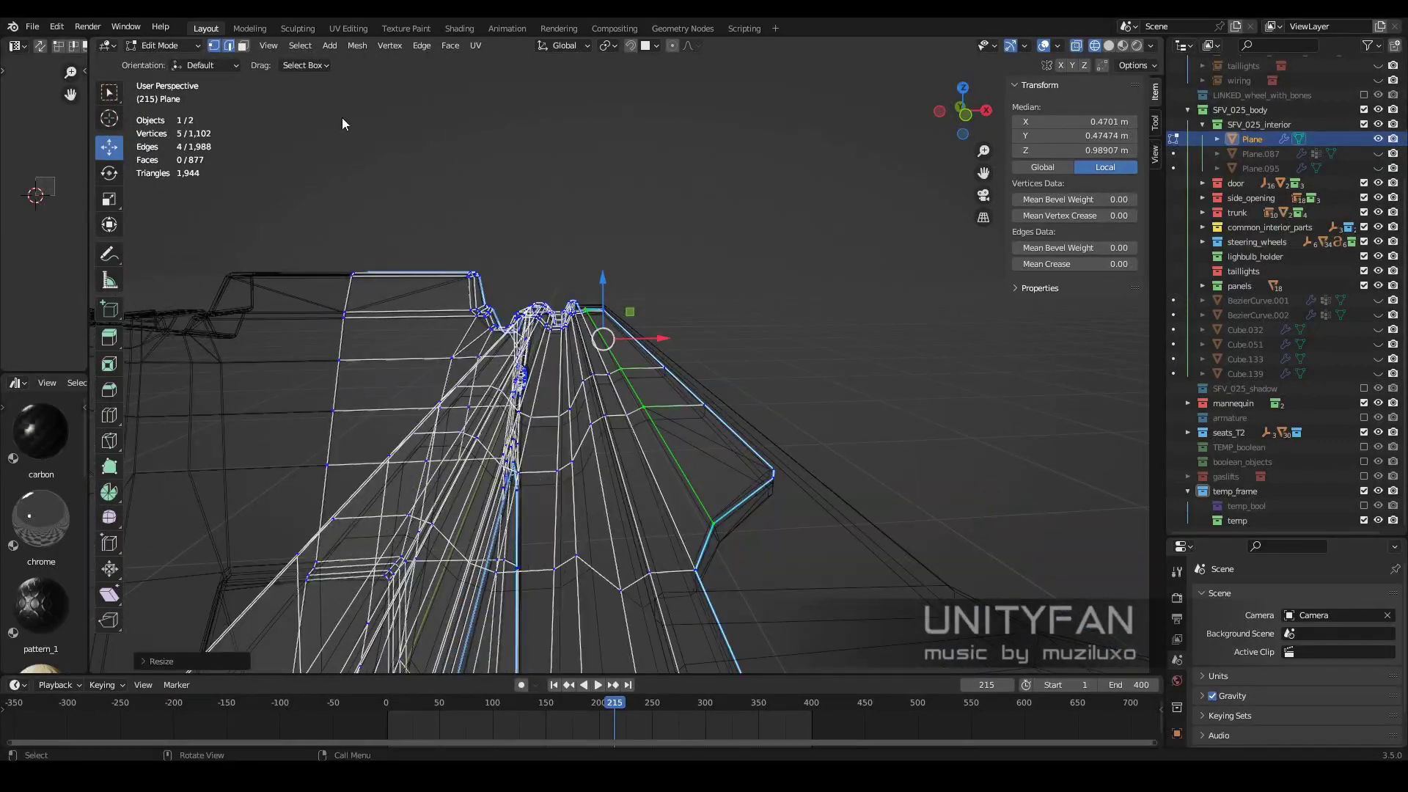
pyautogui.keyDown('alt'); pyautogui.click(717, 484); pyautogui.keyUp('alt')
pyautogui.press('KP_1')
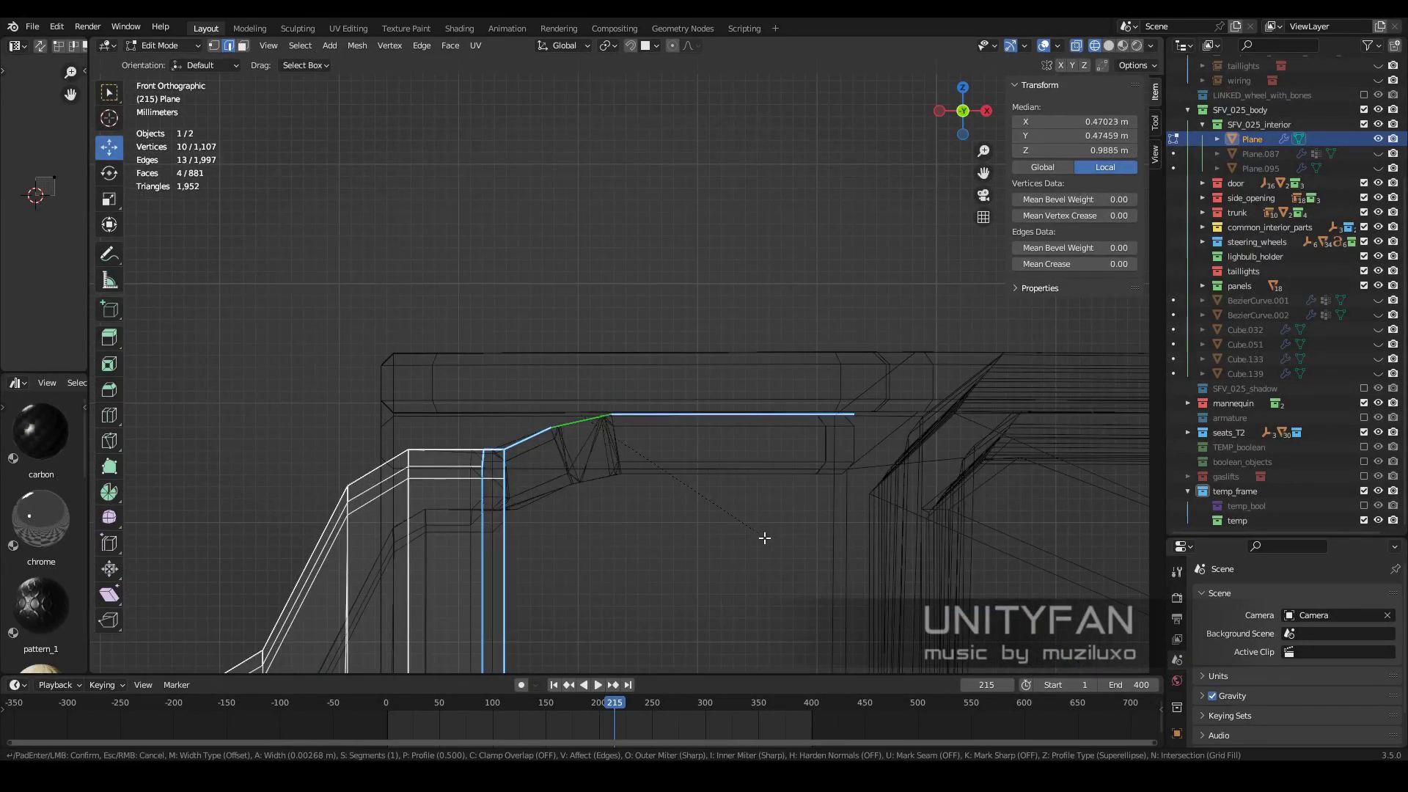
pyautogui.click(623, 436)
pyautogui.scroll(2, 623, 436)
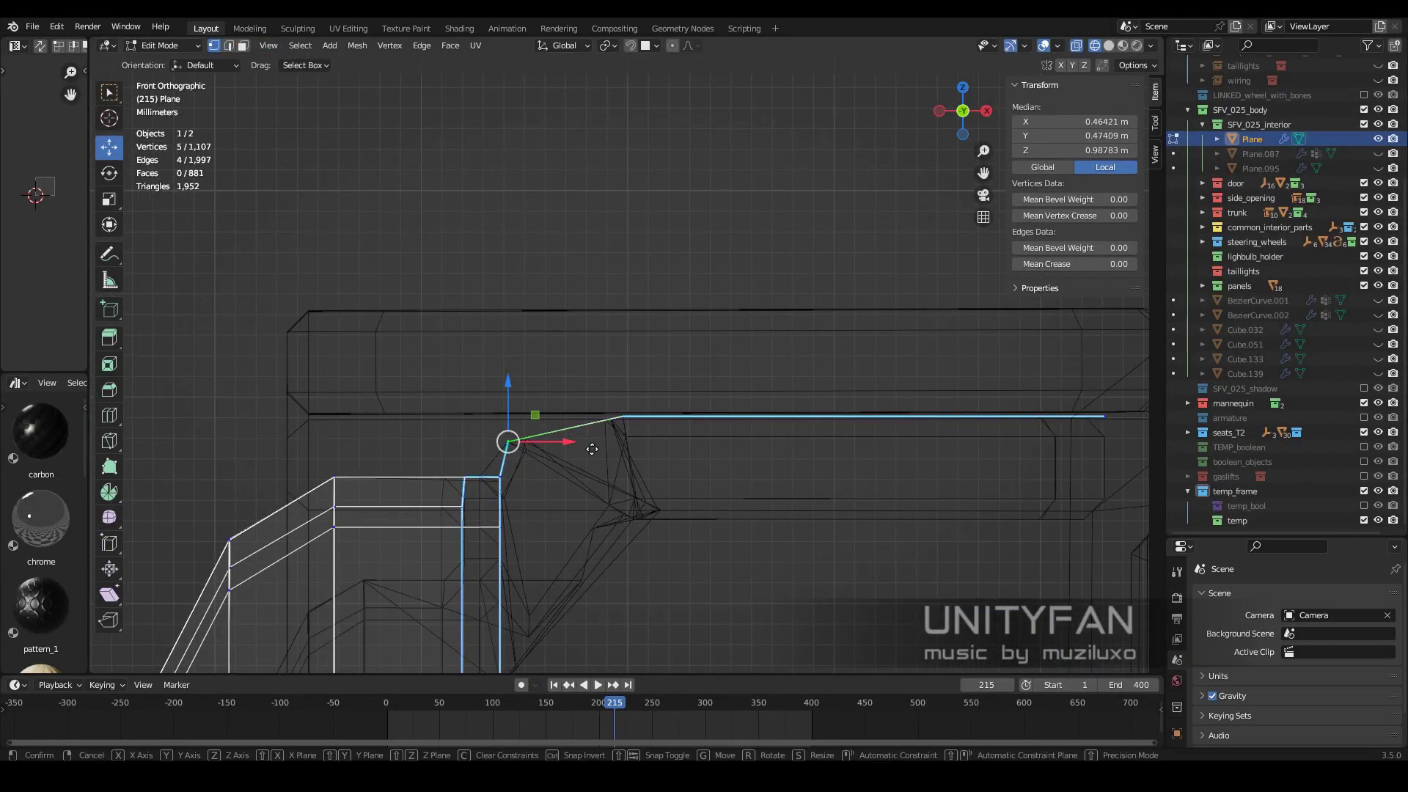
pyautogui.moveTo(628, 464); pyautogui.dragTo(230, 49, button='middle')
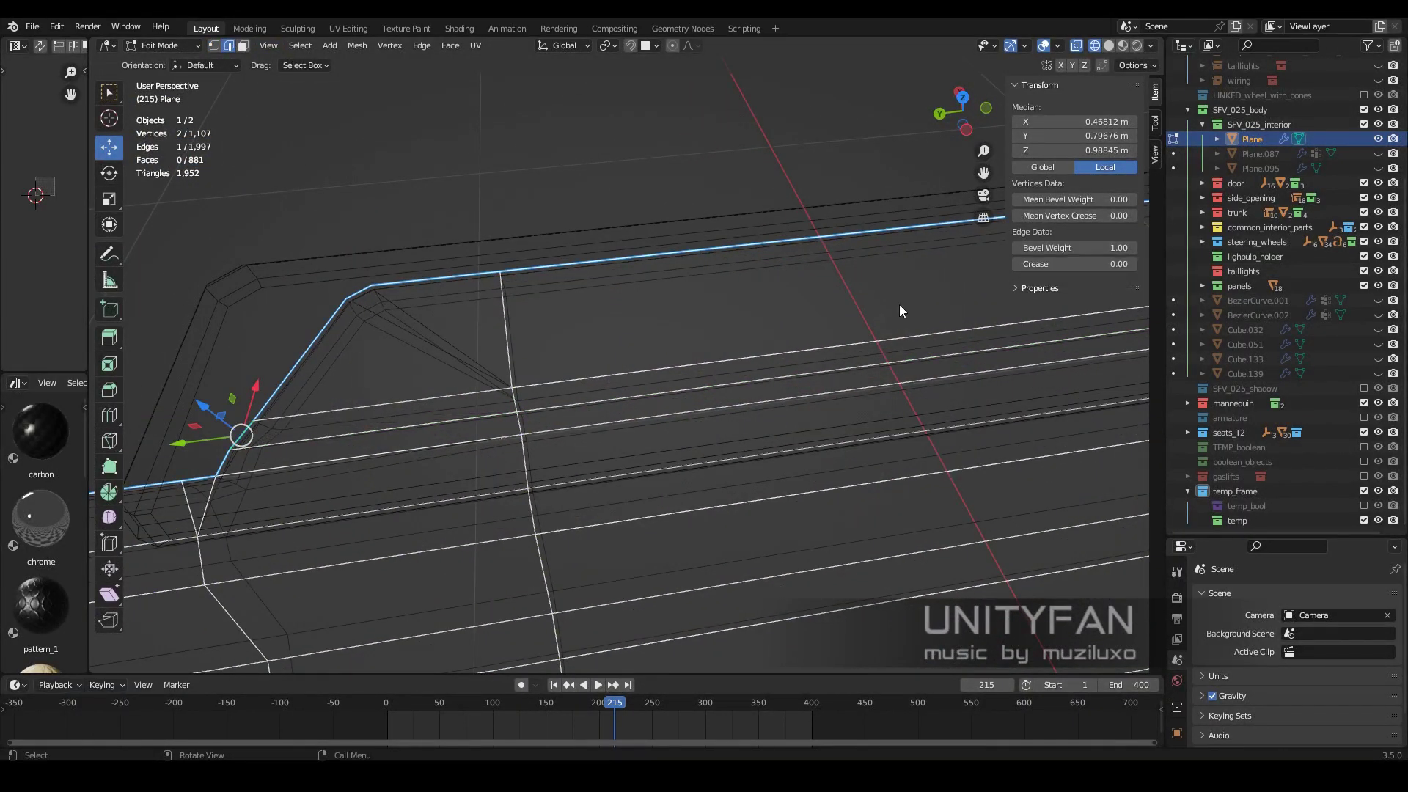
pyautogui.moveTo(899, 305)
pyautogui.mouseDown(button='middle')
pyautogui.moveTo(736, 412)
pyautogui.moveTo(696, 322)
pyautogui.moveTo(736, 367)
pyautogui.moveTo(646, 379)
pyautogui.mouseUp(button='middle')
# - Knife new edges across the Plane's sloped corner and inspect the new vertices
pyautogui.press('1')
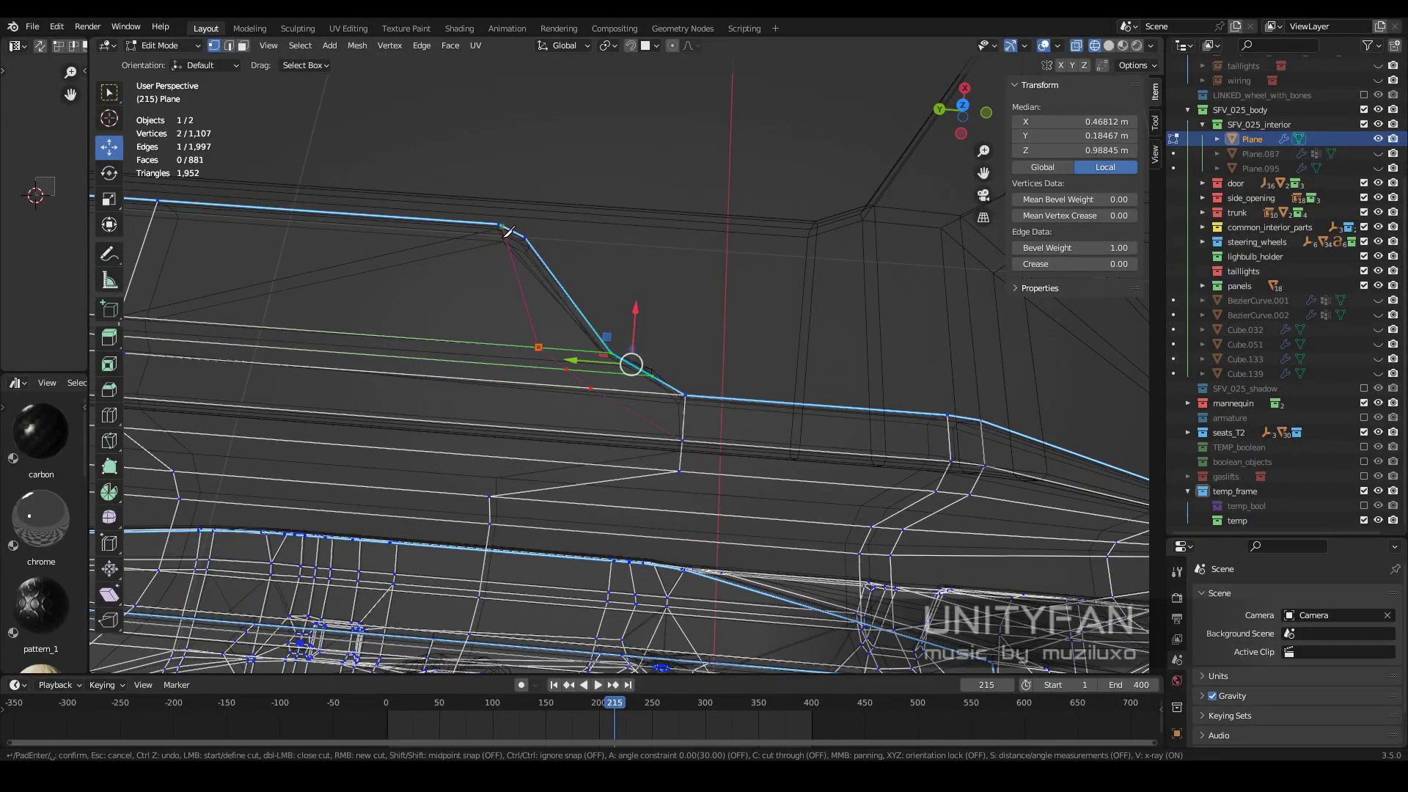
pyautogui.moveTo(542, 273)
pyautogui.mouseDown(button='middle')
pyautogui.moveTo(619, 475)
pyautogui.moveTo(669, 369)
pyautogui.moveTo(426, 418)
pyautogui.mouseUp(button='middle')
pyautogui.press('j')
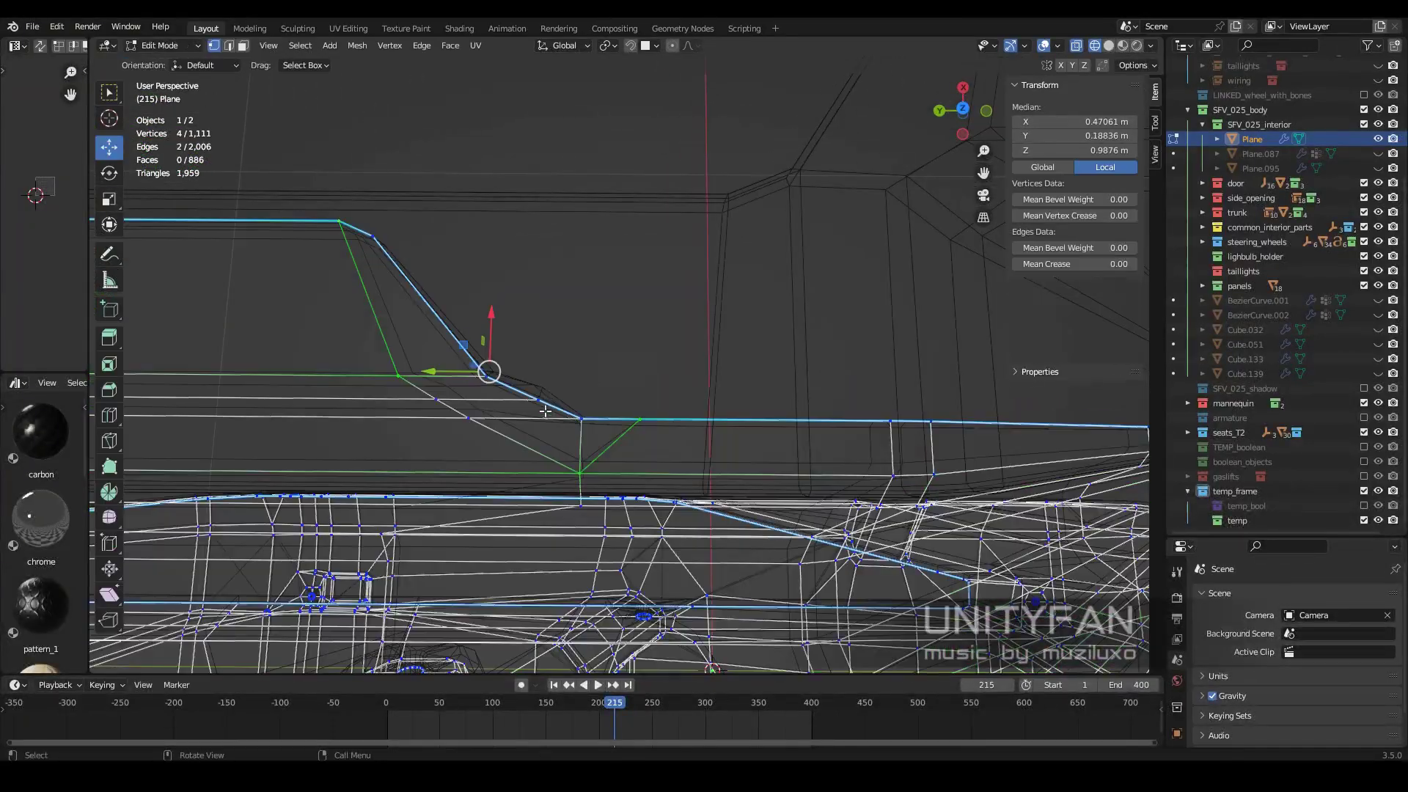
pyautogui.click(528, 388)
pyautogui.moveTo(528, 388); pyautogui.dragTo(724, 467, button='middle')
pyautogui.moveTo(615, 439); pyautogui.dragTo(825, 437, button='middle')
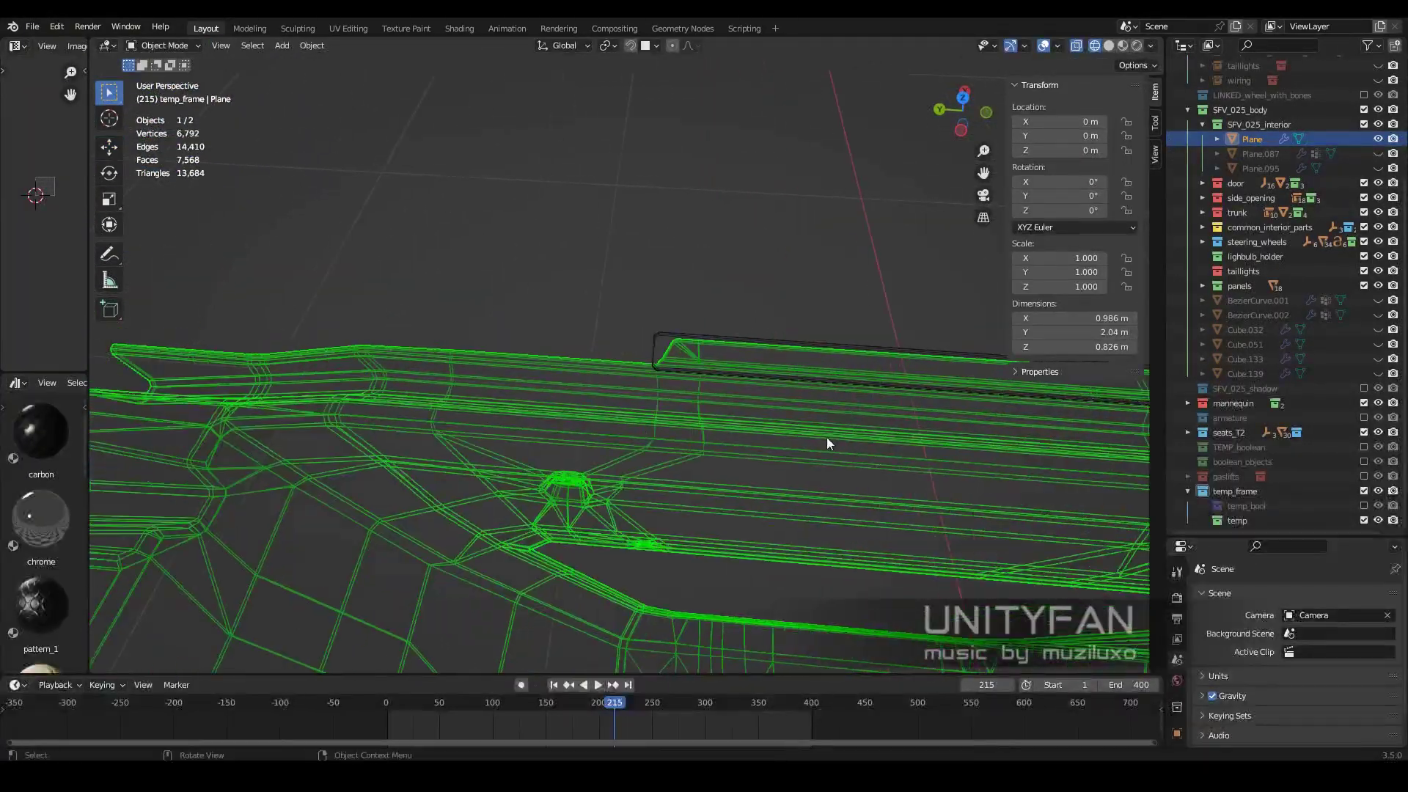
pyautogui.click(565, 378)
pyautogui.moveTo(565, 378); pyautogui.dragTo(526, 357, button='middle')
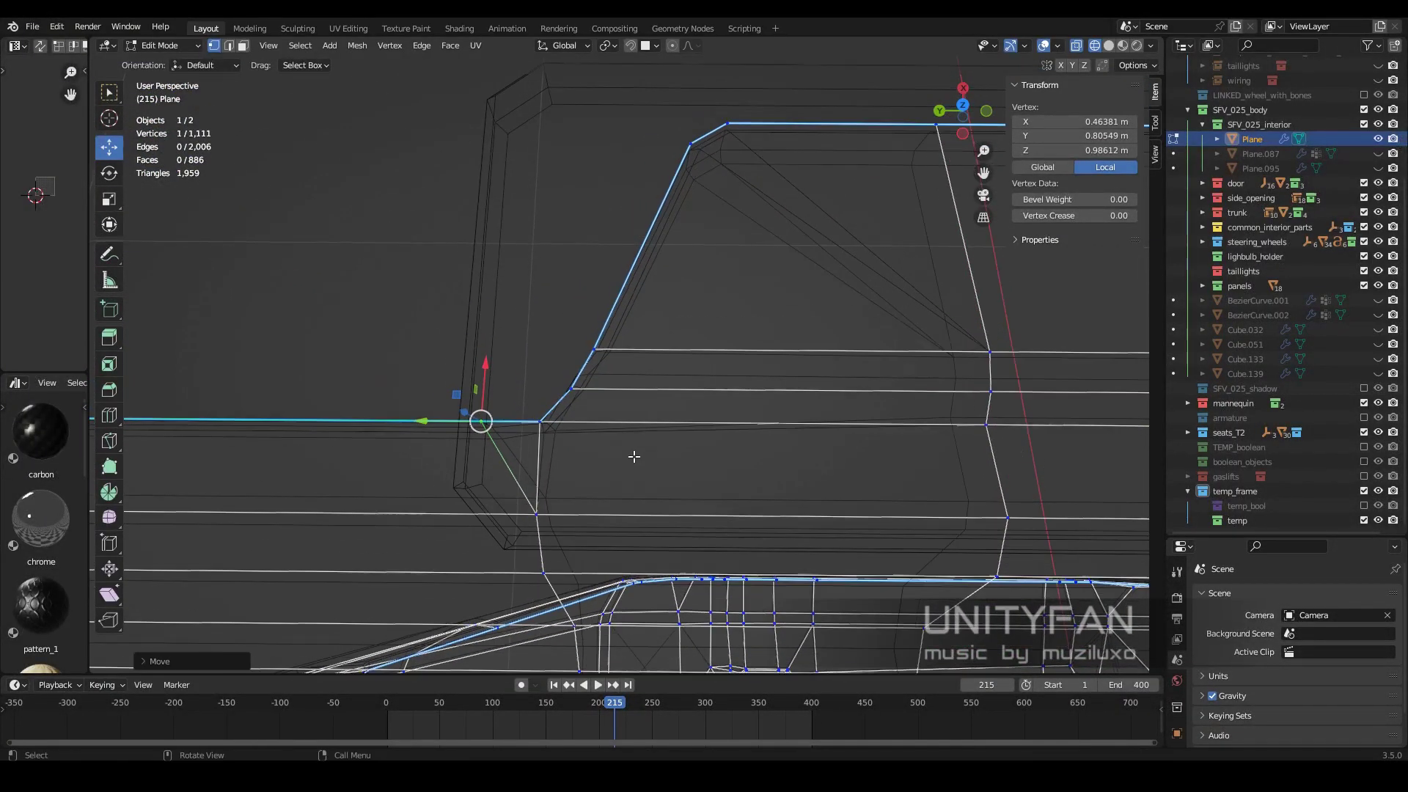
# - Move to panel.003 and begin editing its mesh near the bolt hole
pyautogui.moveTo(710, 288); pyautogui.dragTo(748, 334, button='middle')
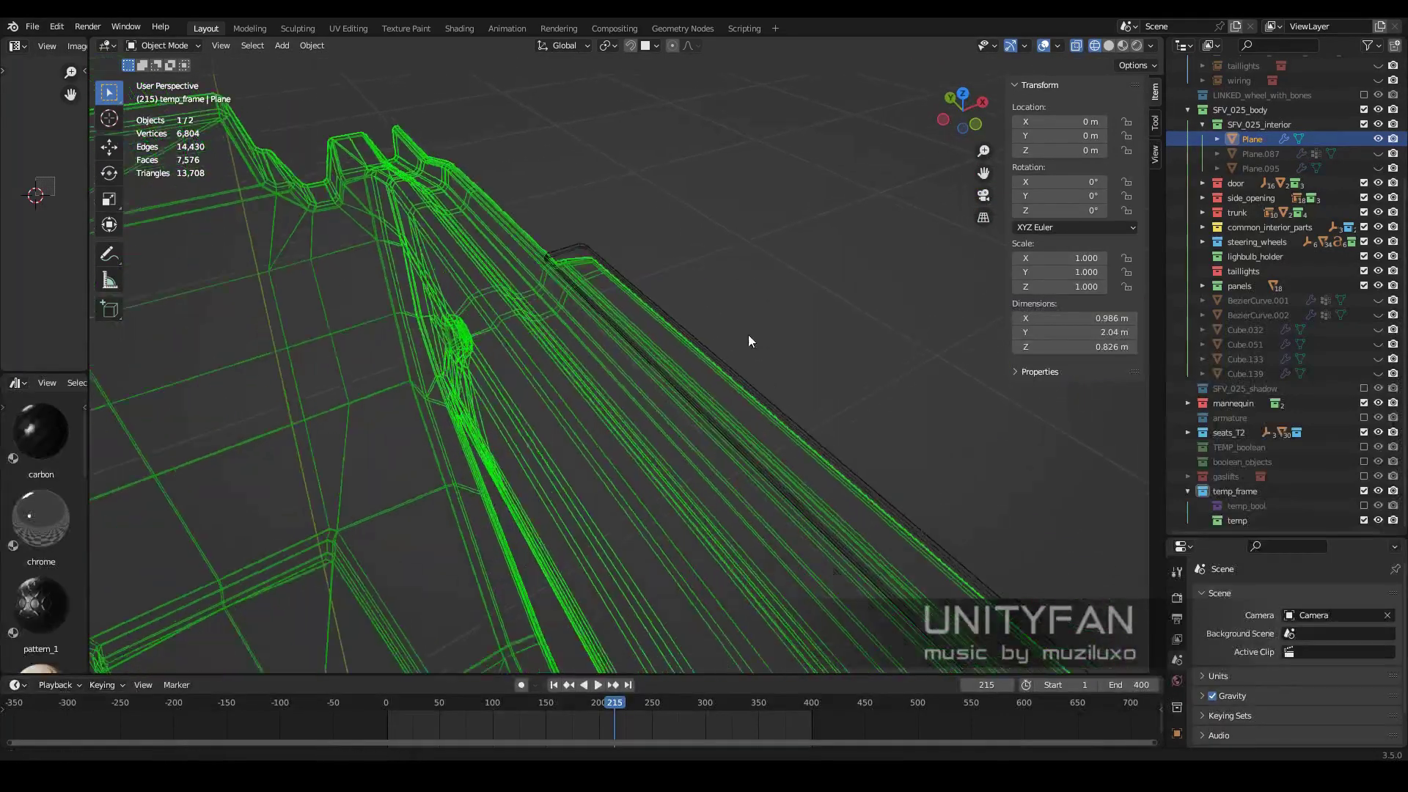
pyautogui.hotkey('shift', 'z')
# - Re-enter Edit Mode on panel.003 with edge selection at its hole
pyautogui.hotkey('shift', 'z')
pyautogui.press('Tab')
pyautogui.moveTo(655, 311); pyautogui.dragTo(748, 371, button='middle')
pyautogui.scroll(3, 757, 365)
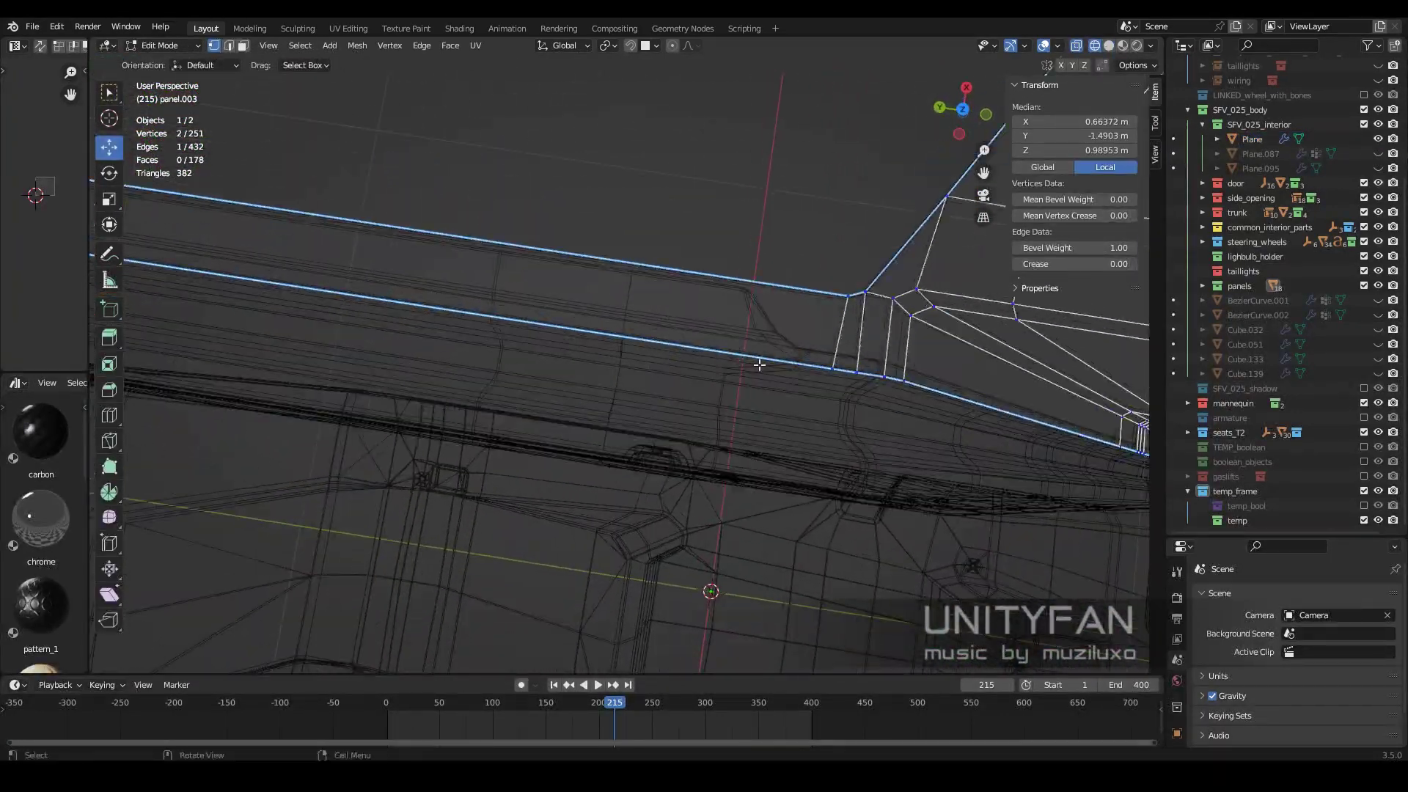
pyautogui.press('k')
pyautogui.press('Tab')
pyautogui.moveTo(682, 320)
pyautogui.mouseDown(button='middle')
pyautogui.moveTo(658, 279)
pyautogui.moveTo(680, 267)
pyautogui.moveTo(765, 358)
pyautogui.moveTo(704, 411)
pyautogui.moveTo(659, 367)
pyautogui.mouseUp(button='middle')
pyautogui.hotkey('shift', 'z')
pyautogui.press('Tab')
pyautogui.scroll(4, 726, 305)
pyautogui.press('2')
pyautogui.scroll(3, 645, 330)
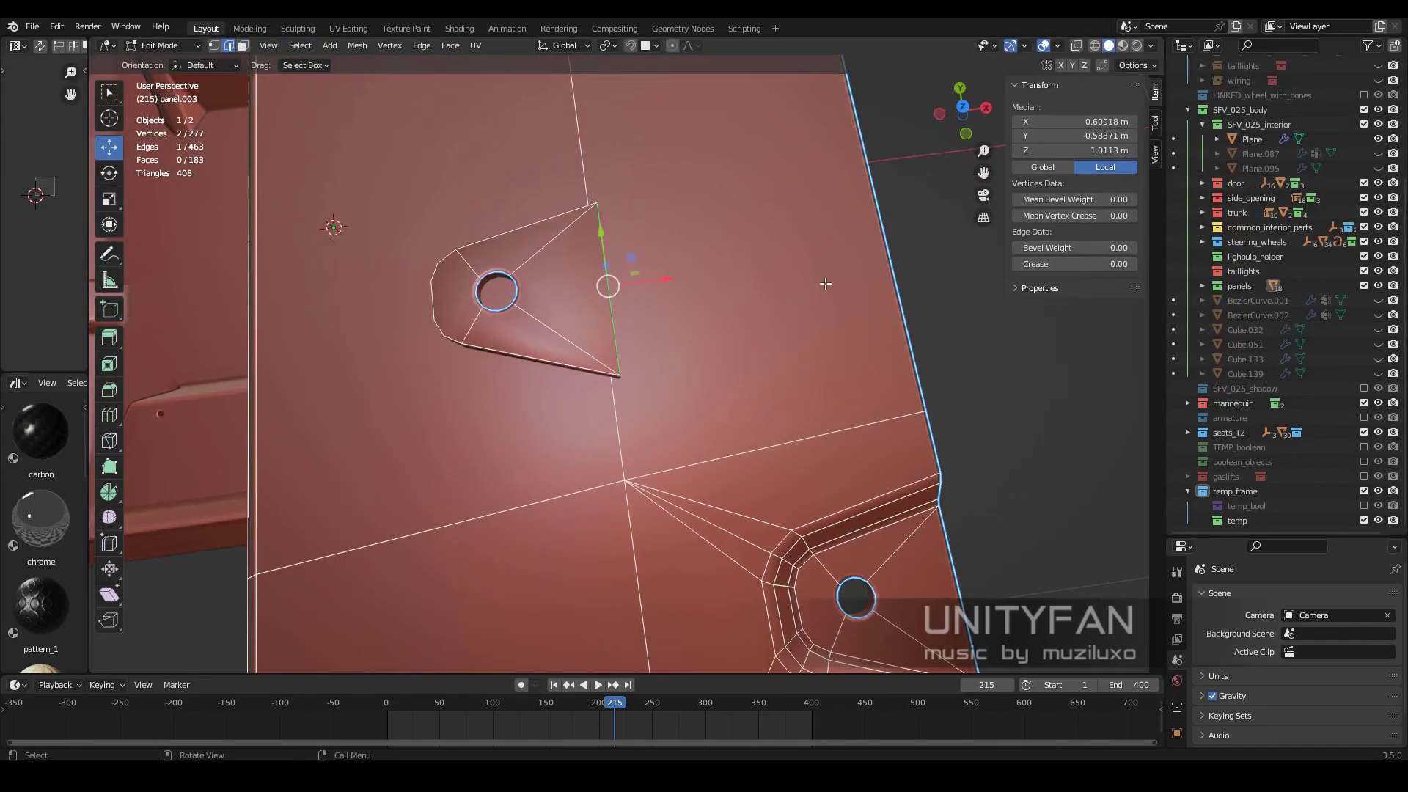
# - Adjust snapping and lower panel.003's selected faces slightly along Z
pyautogui.hotkey('ctrl', 'z')
pyautogui.scroll(-5, 639, 272)
pyautogui.moveTo(777, 381)
pyautogui.mouseDown(button='middle')
pyautogui.moveTo(834, 389)
pyautogui.moveTo(795, 380)
pyautogui.mouseUp(button='middle')
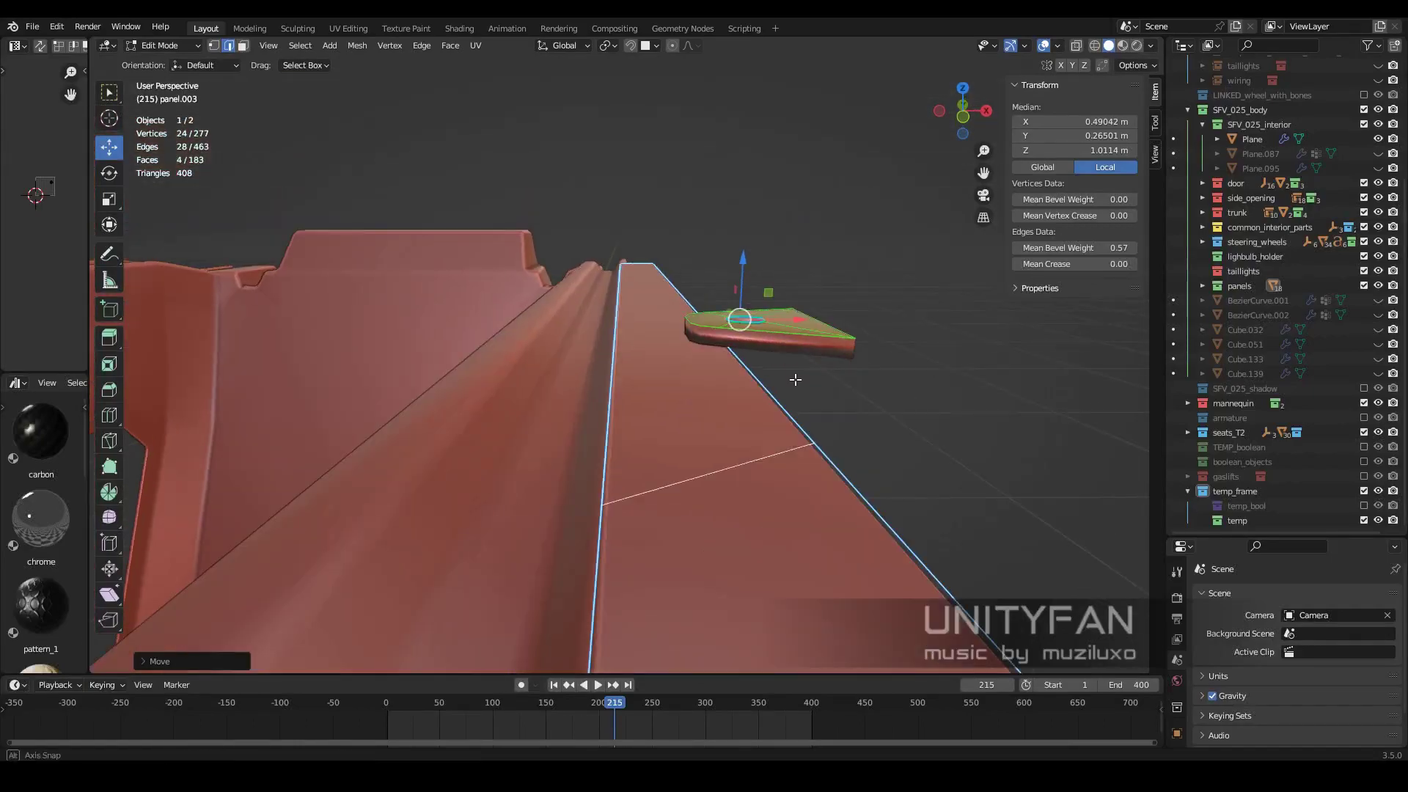
pyautogui.click(735, 335)
pyautogui.moveTo(735, 335); pyautogui.dragTo(660, 352, button='middle')
pyautogui.click(655, 45)
pyautogui.press('g')
pyautogui.press('z')
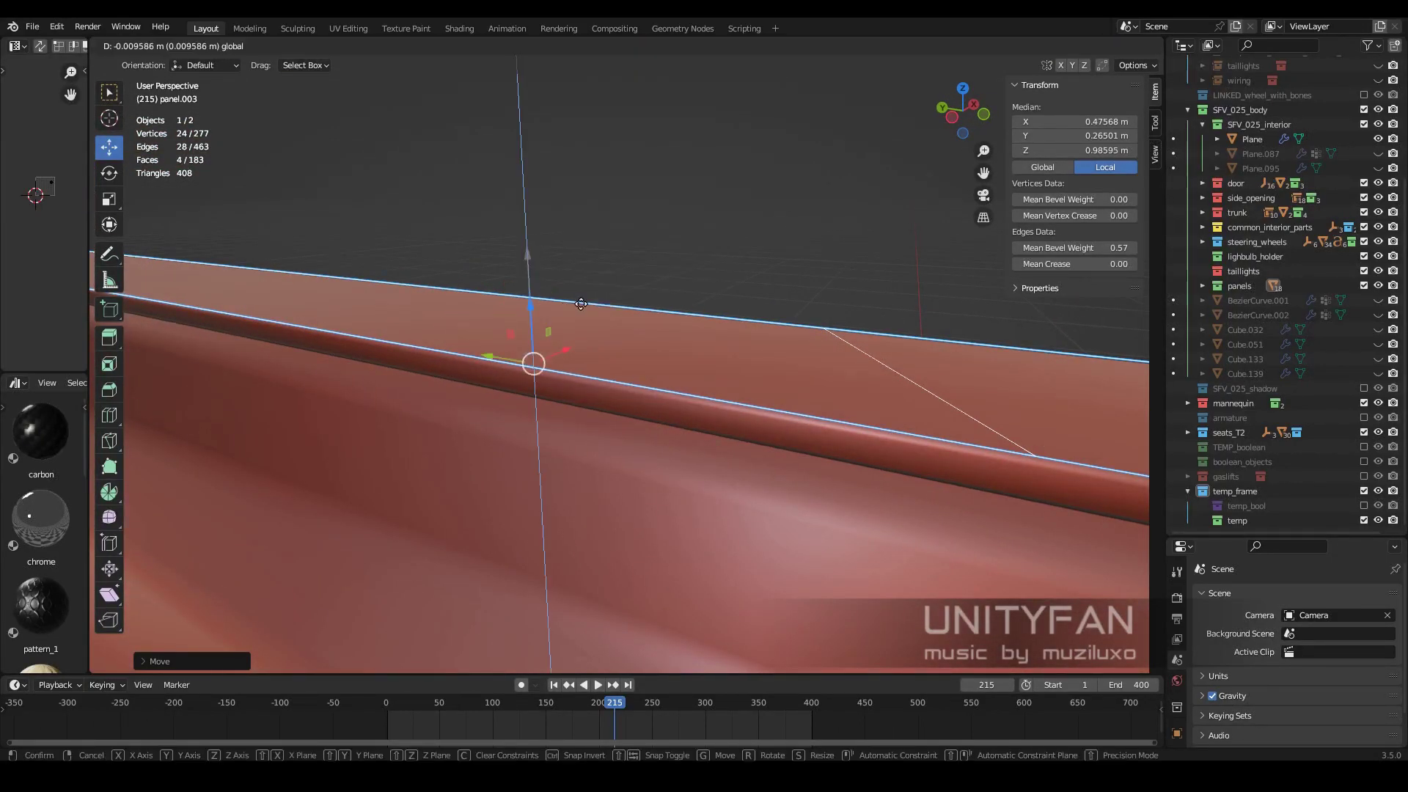
pyautogui.click(714, 372)
# - Slide the panel's outer side edge slightly inward and tweak snapping
pyautogui.moveTo(713, 371)
pyautogui.mouseDown(button='middle')
pyautogui.moveTo(542, 257)
pyautogui.moveTo(647, 304)
pyautogui.mouseUp(button='middle')
pyautogui.click(543, 256)
pyautogui.moveTo(647, 303); pyautogui.dragTo(649, 303)
pyautogui.moveTo(648, 303); pyautogui.dragTo(214, 64, button='middle')
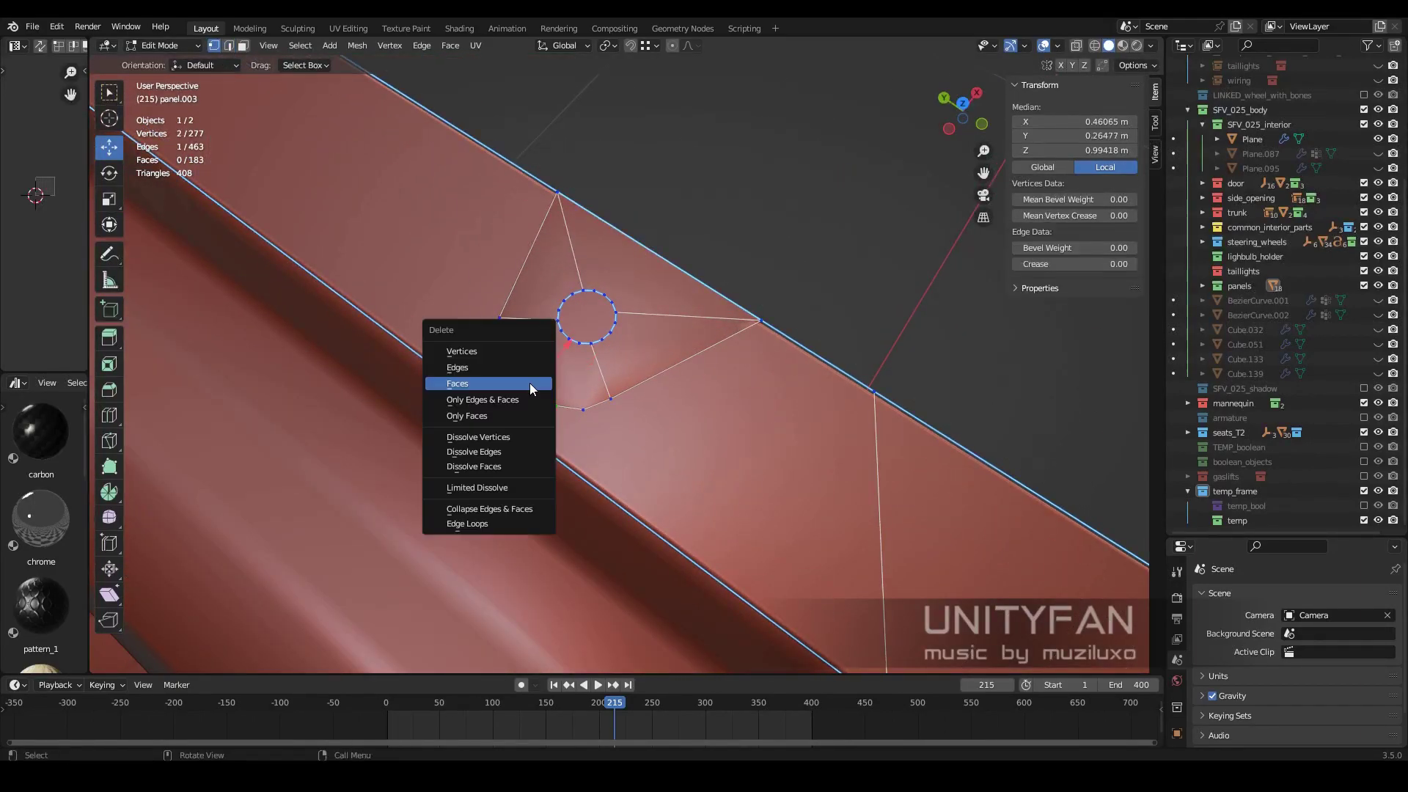
pyautogui.moveTo(531, 359)
pyautogui.mouseDown(button='middle')
pyautogui.moveTo(557, 307)
pyautogui.moveTo(646, 220)
pyautogui.moveTo(596, 276)
pyautogui.mouseUp(button='middle')
pyautogui.keyDown('shift'); pyautogui.click(544, 334); pyautogui.keyUp('shift')
pyautogui.click(655, 45)
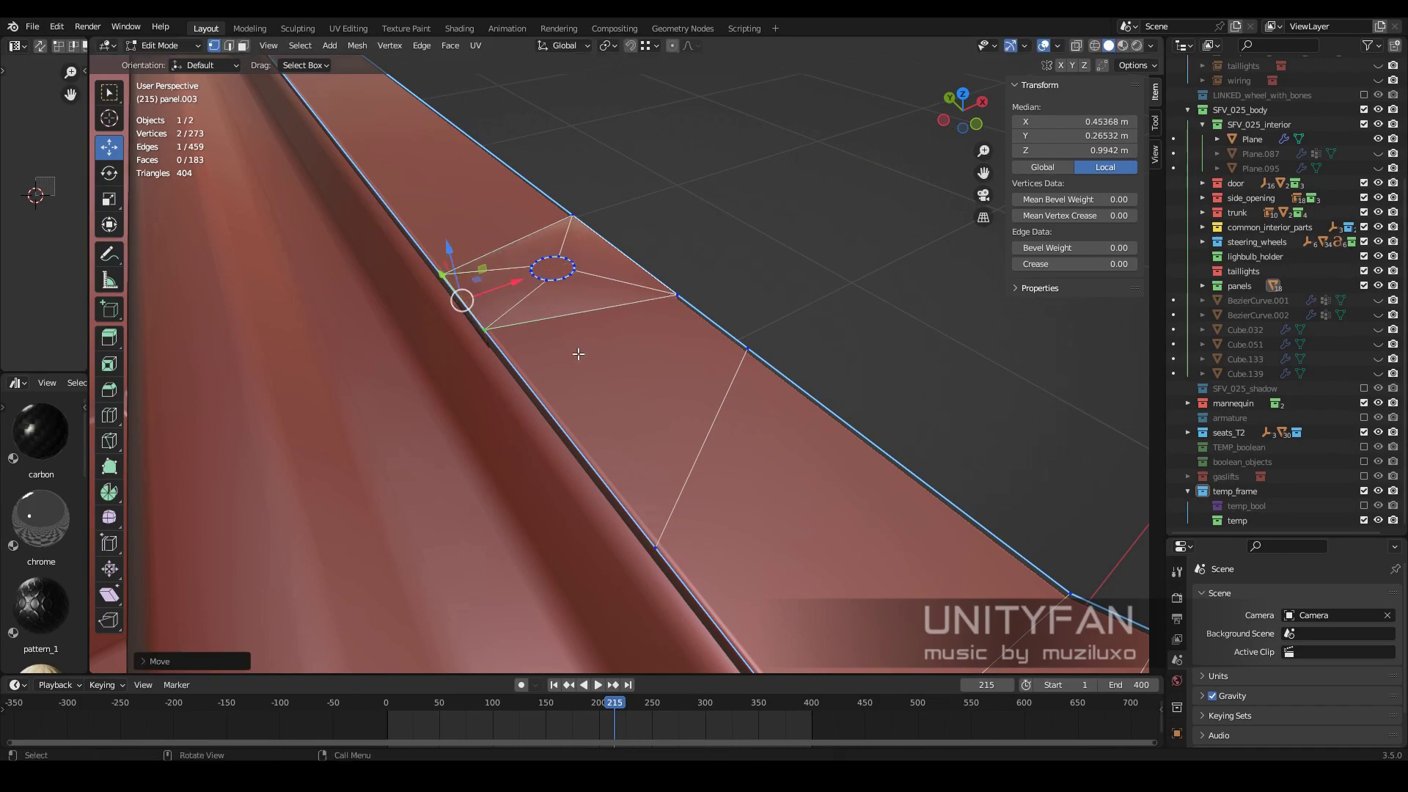
# - Select vertices around the hole section, then switch to face selection
pyautogui.moveTo(579, 354); pyautogui.dragTo(619, 368, button='middle')
pyautogui.moveTo(597, 283); pyautogui.dragTo(484, 399, button='middle')
pyautogui.keyDown('shift'); pyautogui.click(485, 400); pyautogui.keyUp('shift')
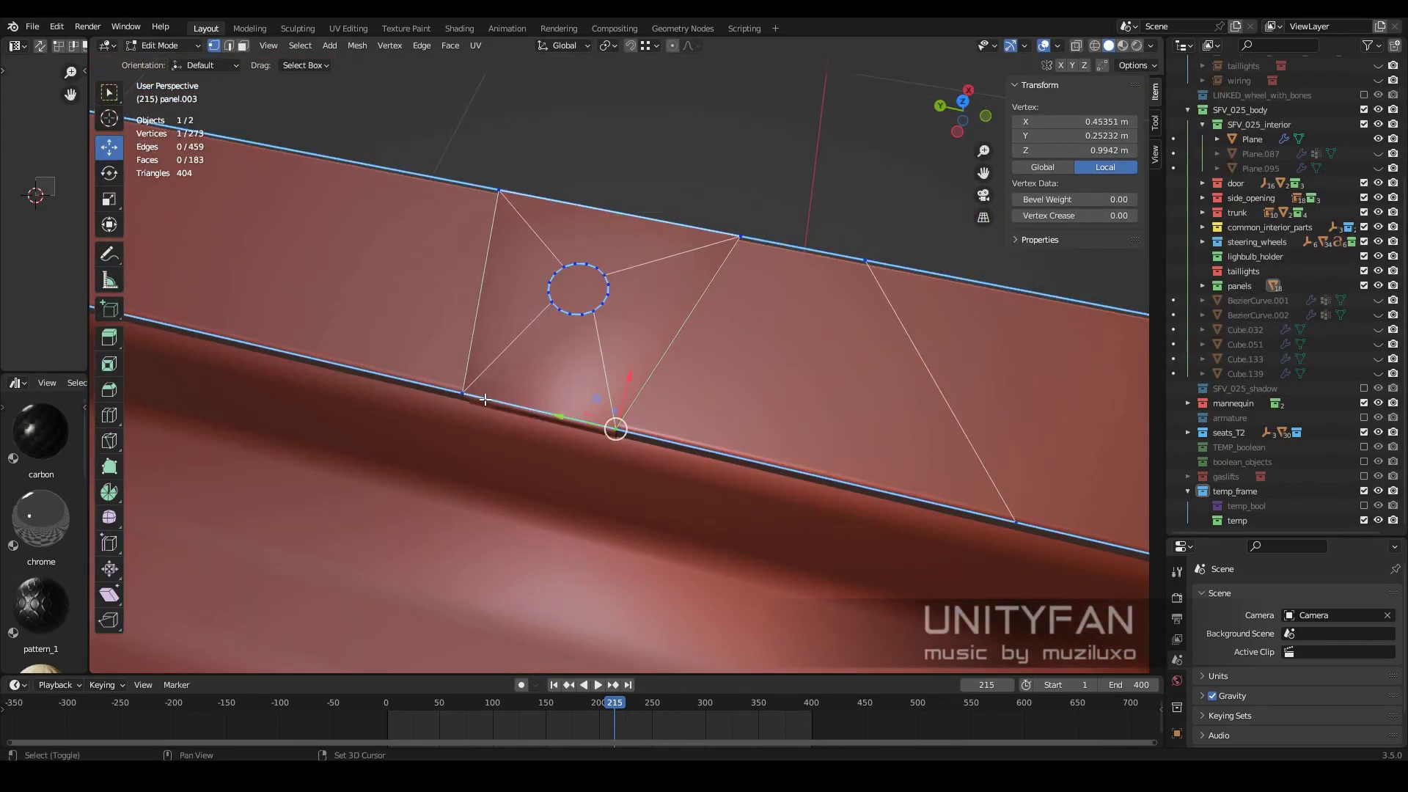
pyautogui.press('Escape')
pyautogui.moveTo(692, 464)
pyautogui.mouseDown(button='middle')
pyautogui.moveTo(564, 282)
pyautogui.moveTo(269, 74)
pyautogui.mouseUp(button='middle')
pyautogui.press('w')
pyautogui.keyDown('shift'); pyautogui.click(553, 273); pyautogui.keyUp('shift')
pyautogui.press('3')
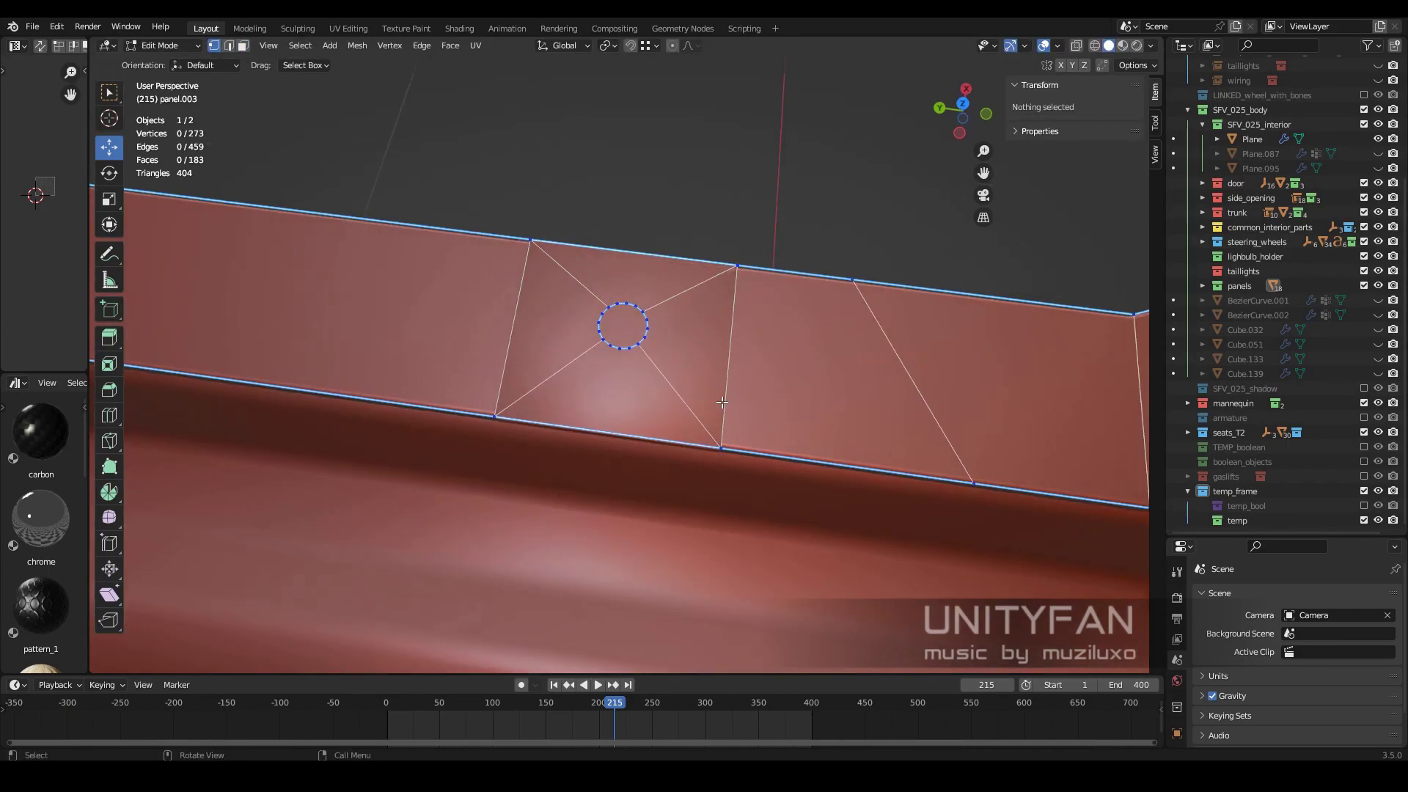
# - Cut a new edge across the panel and delete the selected face
pyautogui.press('Return')
pyautogui.moveTo(755, 271); pyautogui.dragTo(646, 420, button='middle')
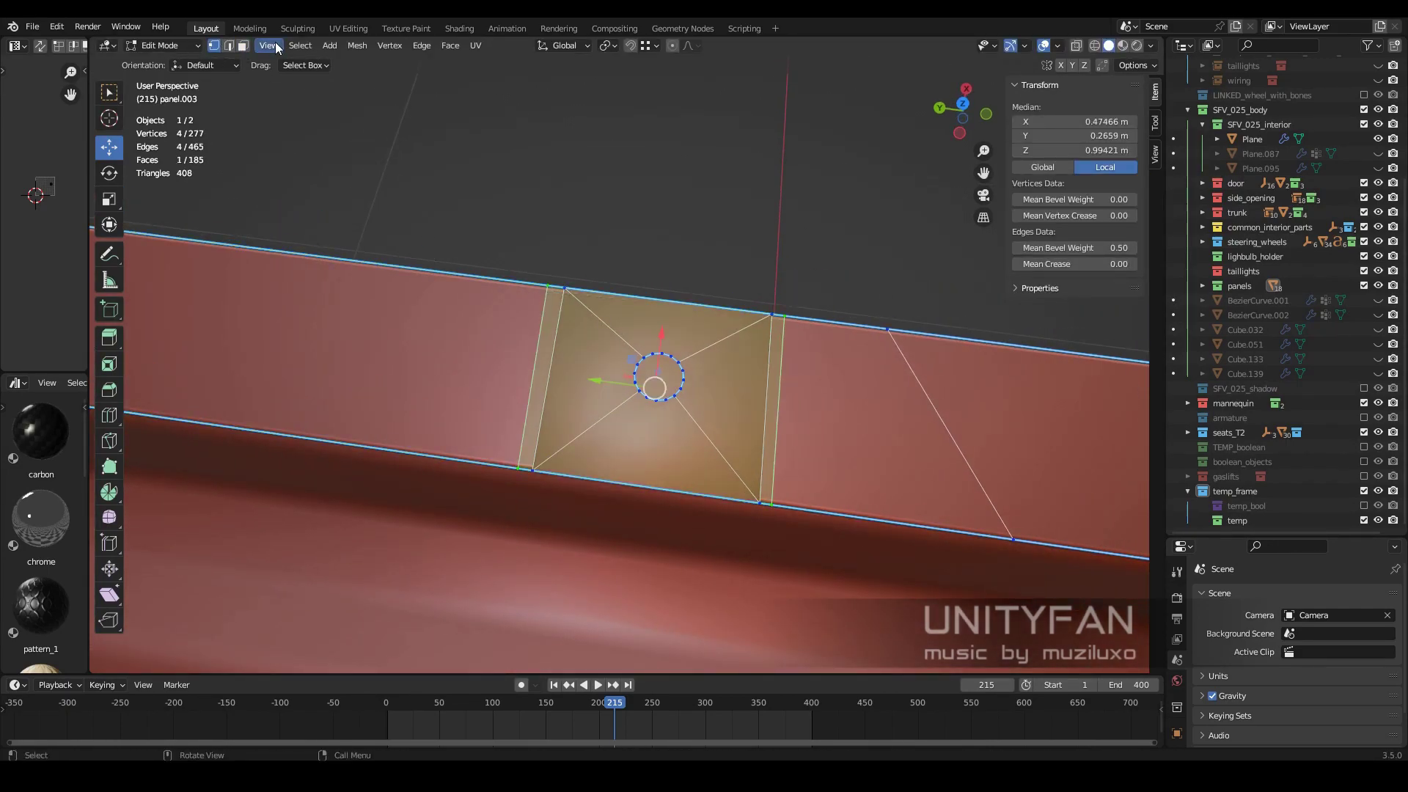
pyautogui.click(516, 338)
pyautogui.moveTo(515, 338); pyautogui.dragTo(235, 49, button='middle')
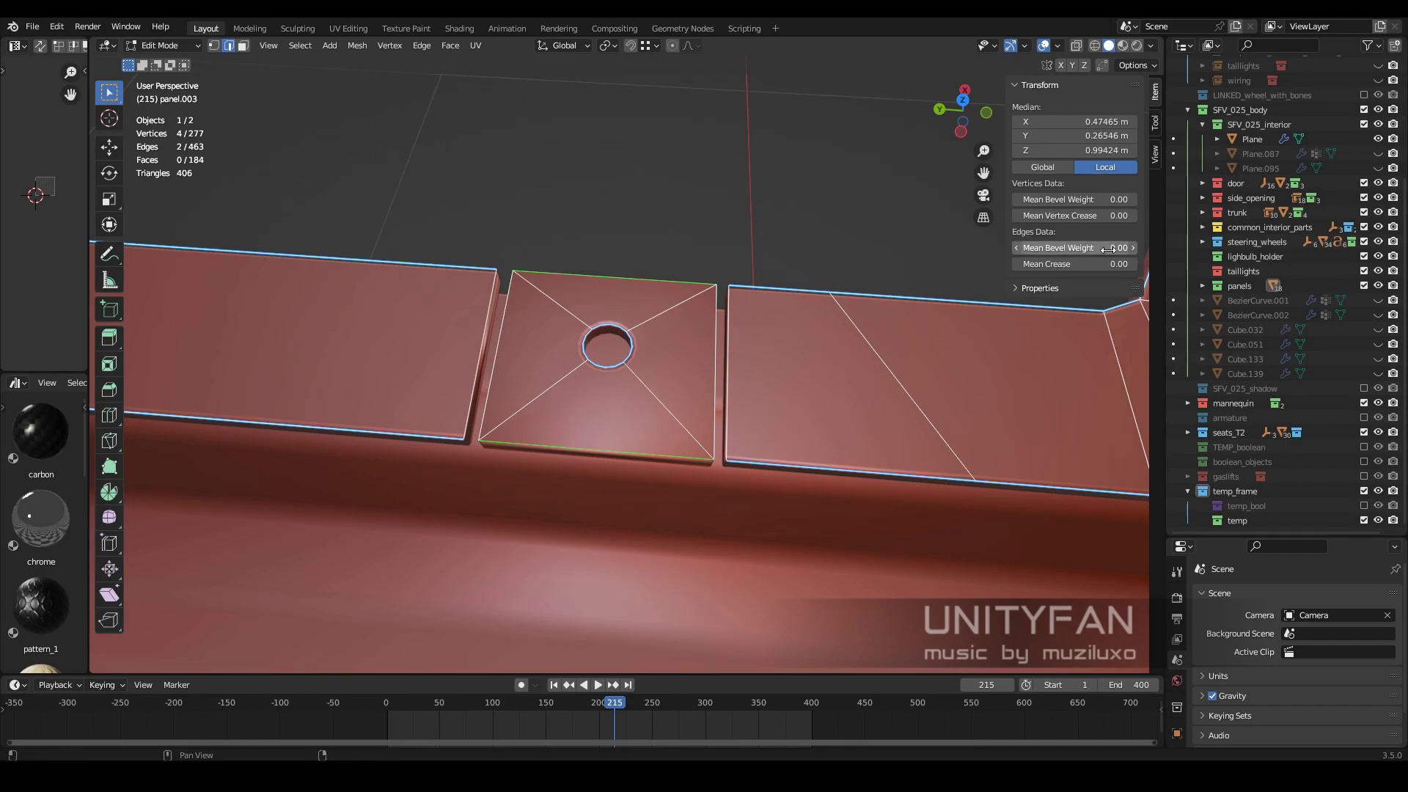
# - Set the edges' bevel weight to 1.00 and merge two vertex pairs at last
pyautogui.moveTo(1110, 248); pyautogui.dragTo(1144, 248)
pyautogui.moveTo(843, 410); pyautogui.dragTo(784, 415, button='middle')
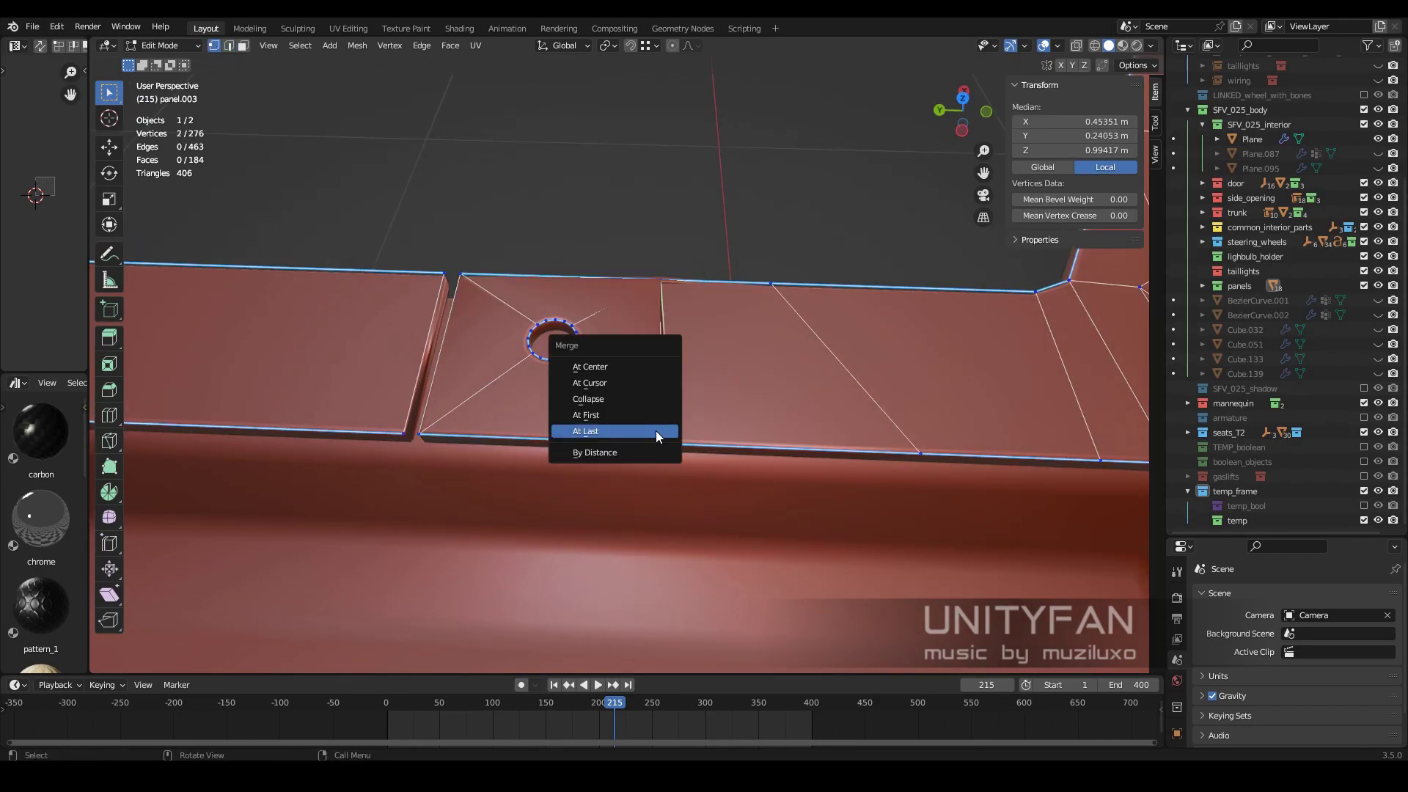
pyautogui.click(656, 431)
pyautogui.moveTo(657, 437); pyautogui.dragTo(543, 305, button='middle')
pyautogui.click(541, 466)
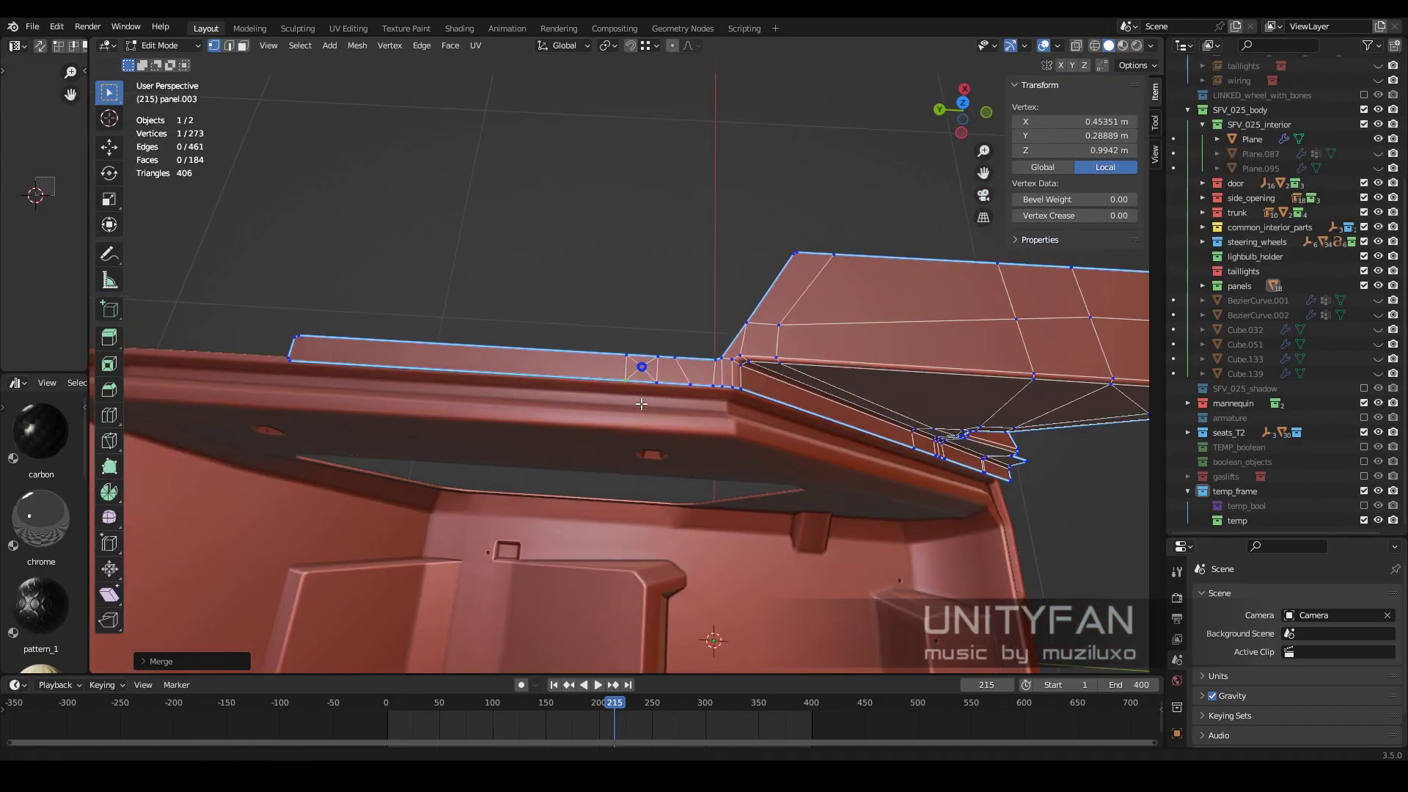
pyautogui.moveTo(541, 466); pyautogui.dragTo(808, 433, button='middle')
# - In X-ray, move faces on the bar and select its right-end face
pyautogui.hotkey('alt', 'z')
pyautogui.press('3')
pyautogui.click(675, 368)
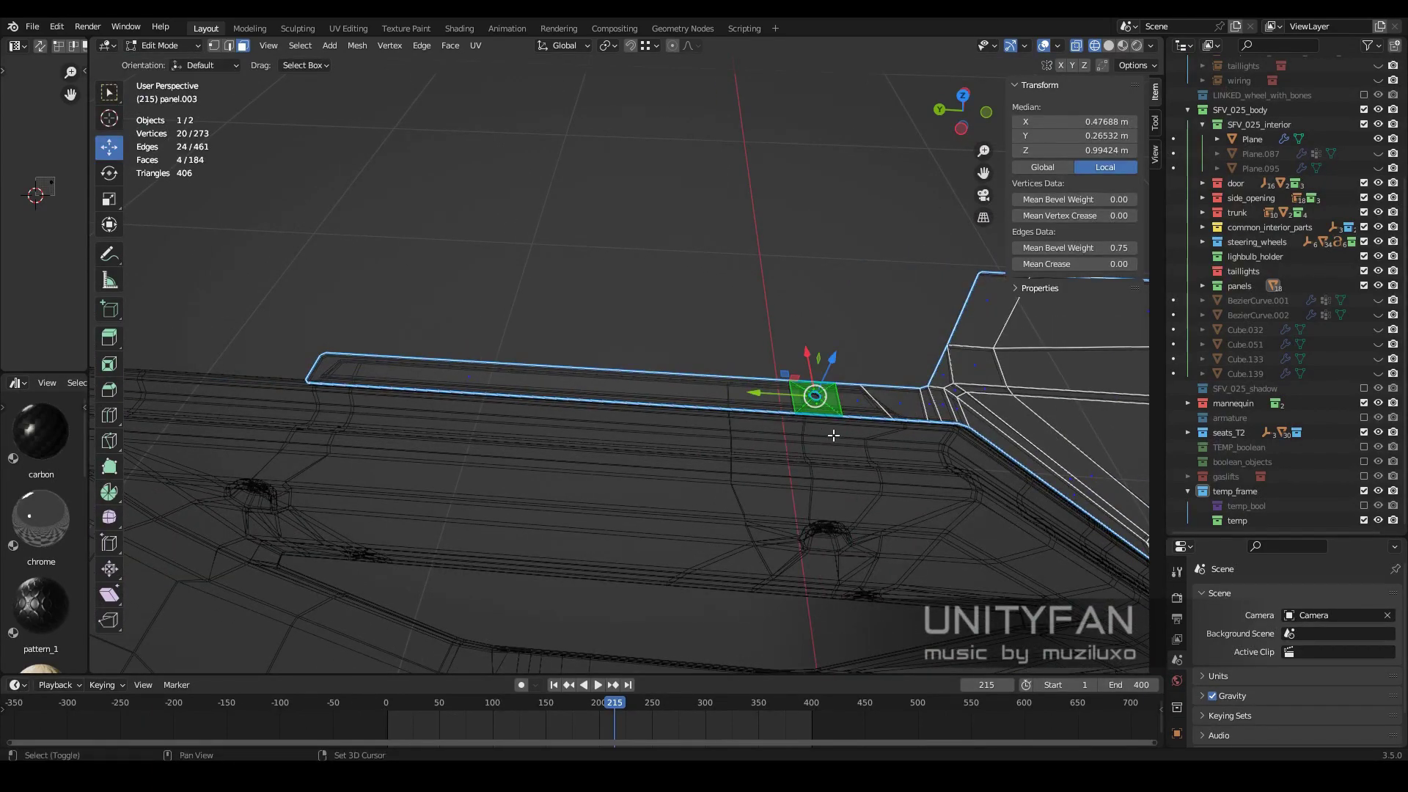
pyautogui.click(387, 382)
pyautogui.moveTo(645, 418); pyautogui.dragTo(733, 367, button='middle')
pyautogui.click(953, 425)
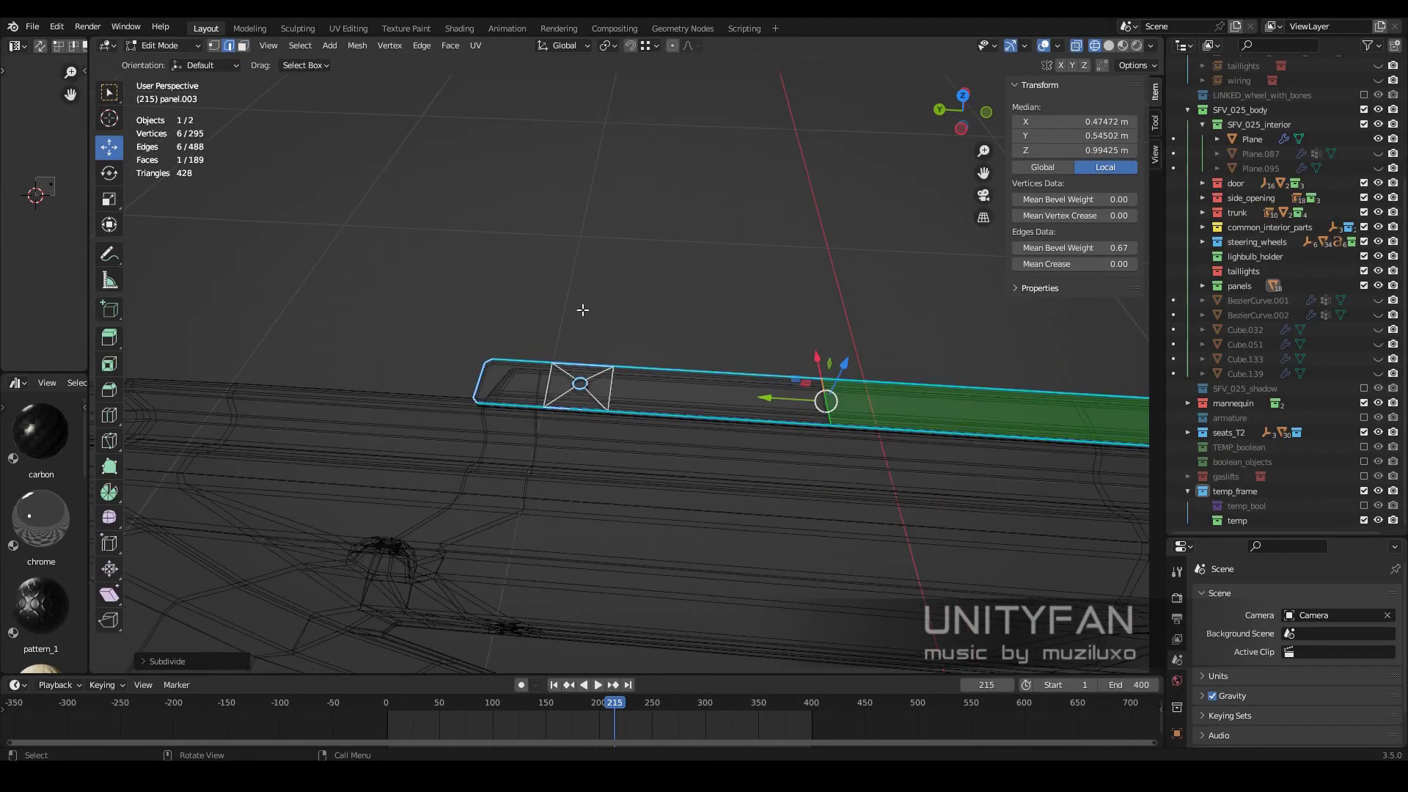
pyautogui.scroll(4, 630, 422)
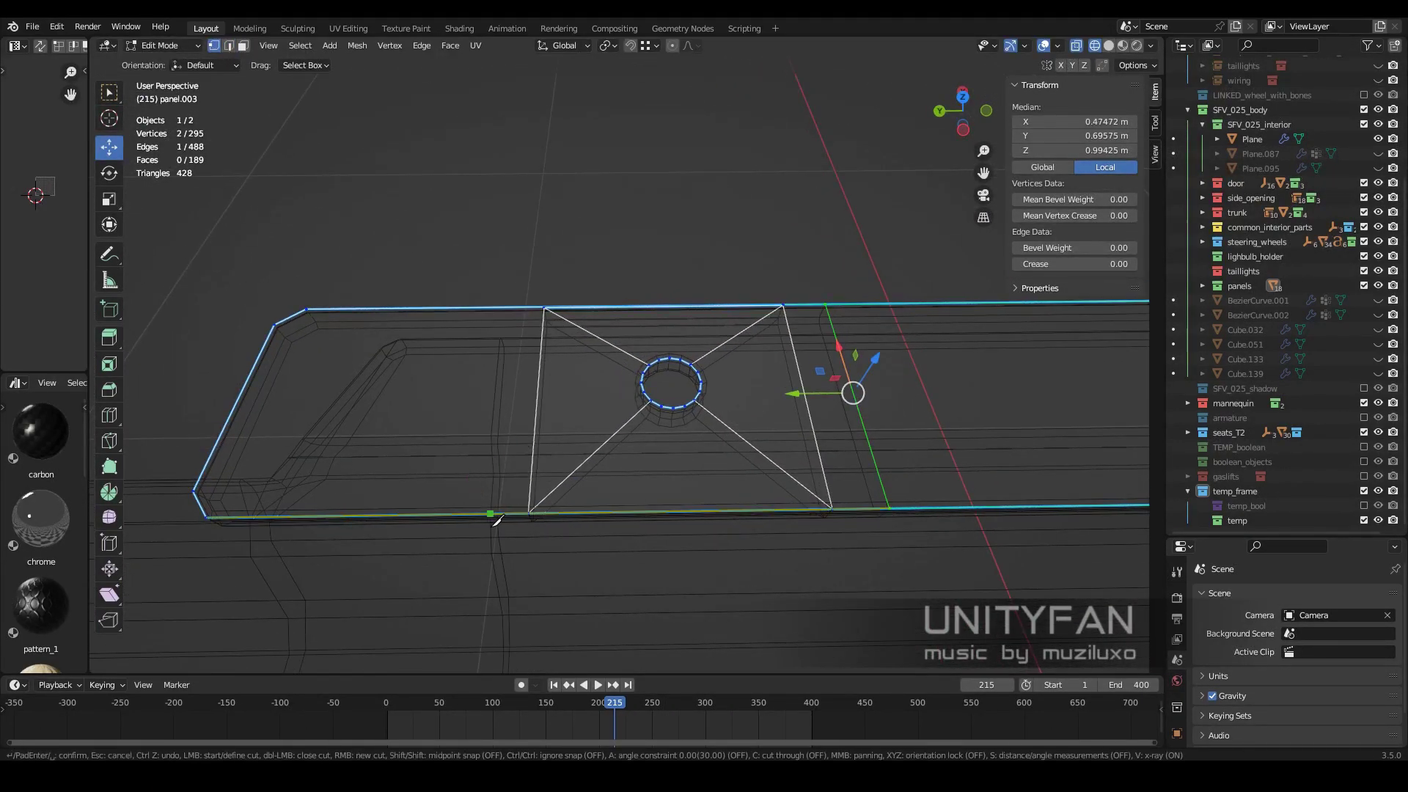
# - Try adding a face on the bar, then undo it and return to solid shading
pyautogui.click(527, 321)
pyautogui.click(776, 315)
pyautogui.moveTo(527, 320)
pyautogui.mouseDown(button='middle')
pyautogui.moveTo(734, 323)
pyautogui.moveTo(520, 379)
pyautogui.mouseUp(button='middle')
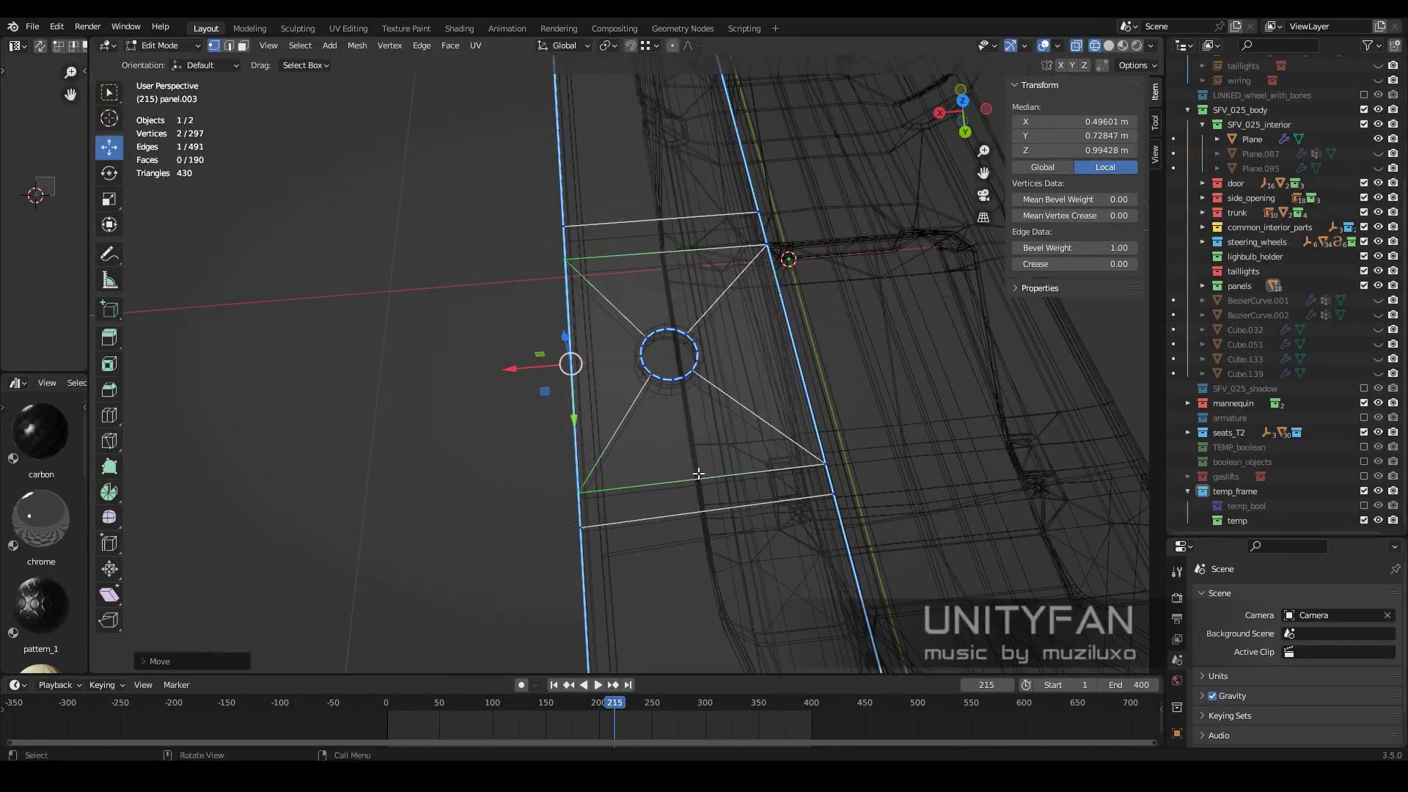
pyautogui.moveTo(698, 474); pyautogui.dragTo(762, 383, button='middle')
pyautogui.hotkey('ctrl', 'z')
pyautogui.hotkey('shift', 'z')
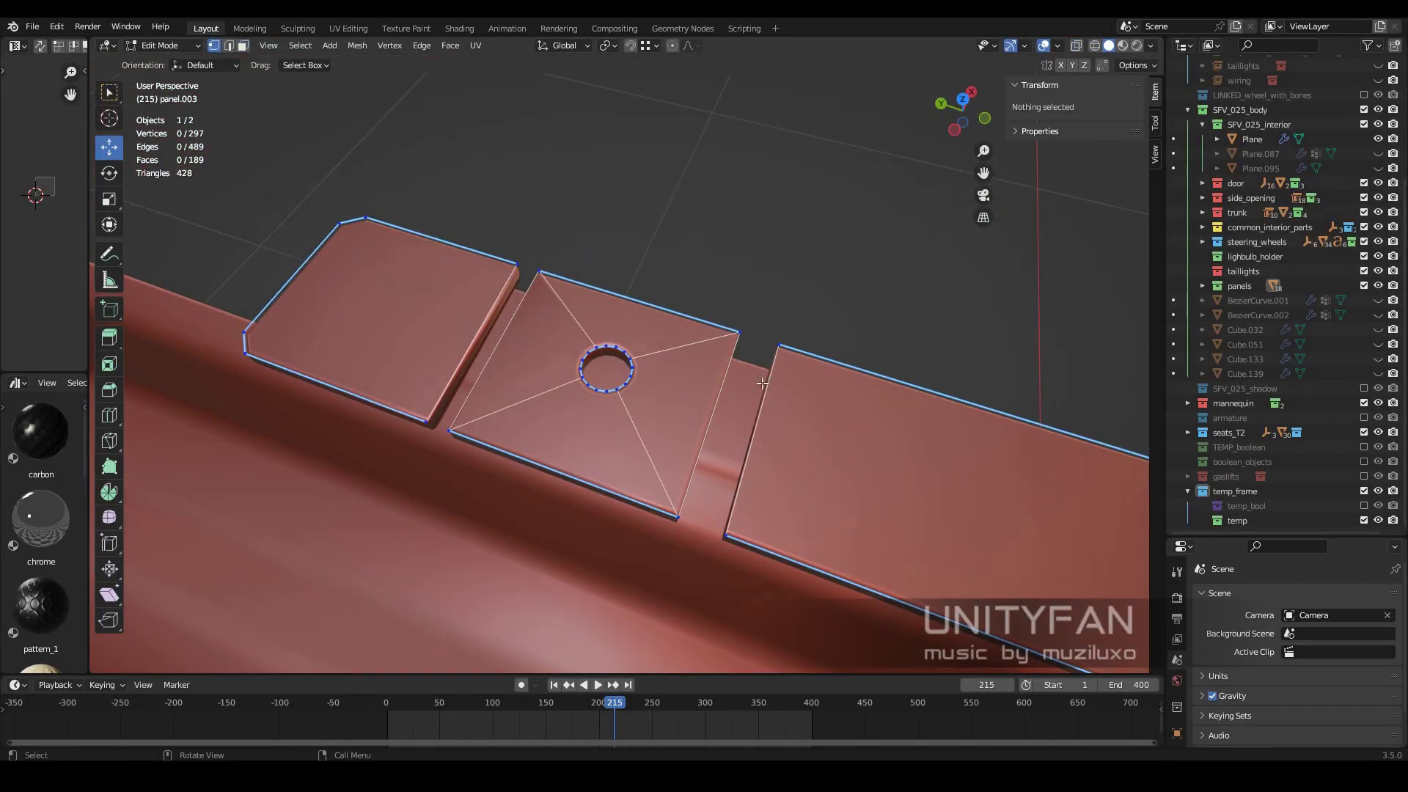
# - Merge the corner vertices, leave panel.003, and edit the Plane in wireframe
pyautogui.press('m')
pyautogui.click(679, 508)
pyautogui.moveTo(679, 509); pyautogui.dragTo(486, 300, button='middle')
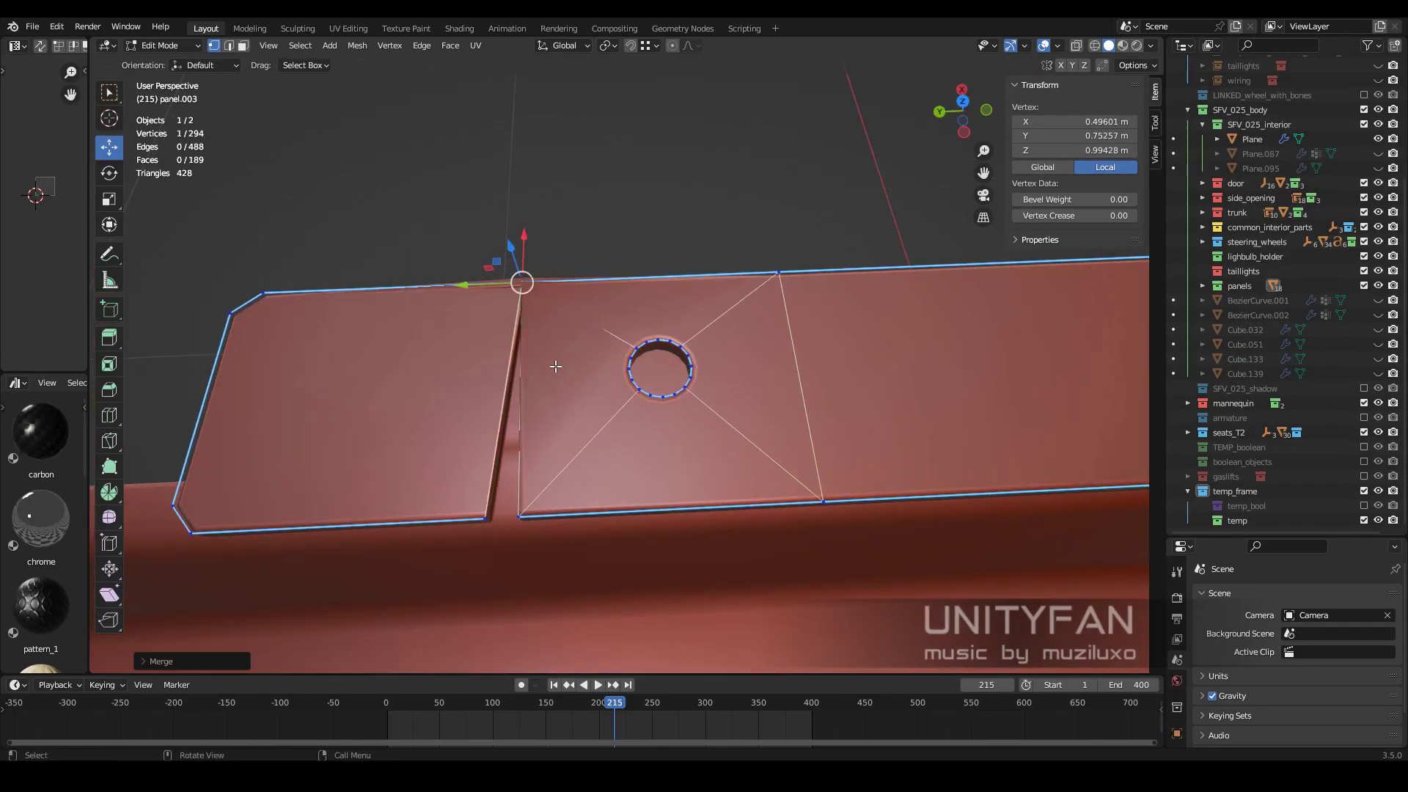
pyautogui.press('Tab')
pyautogui.moveTo(533, 517)
pyautogui.mouseDown(button='middle')
pyautogui.moveTo(582, 385)
pyautogui.moveTo(693, 349)
pyautogui.moveTo(717, 445)
pyautogui.moveTo(667, 434)
pyautogui.mouseUp(button='middle')
pyautogui.press('Tab')
pyautogui.hotkey('shift', 'z')
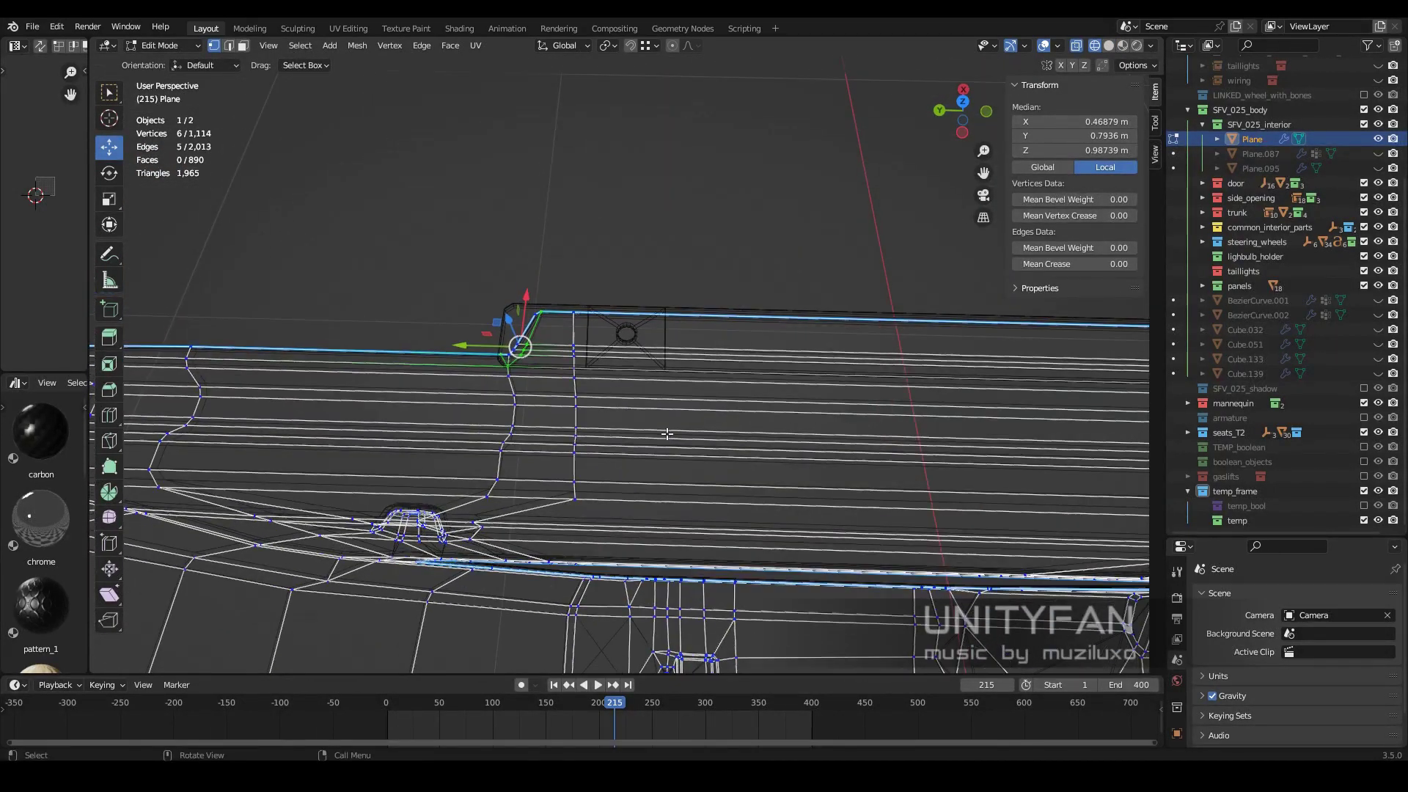
# - Move the selected top edges of the interior Plane frame inward
pyautogui.moveTo(585, 482); pyautogui.dragTo(680, 303, button='middle')
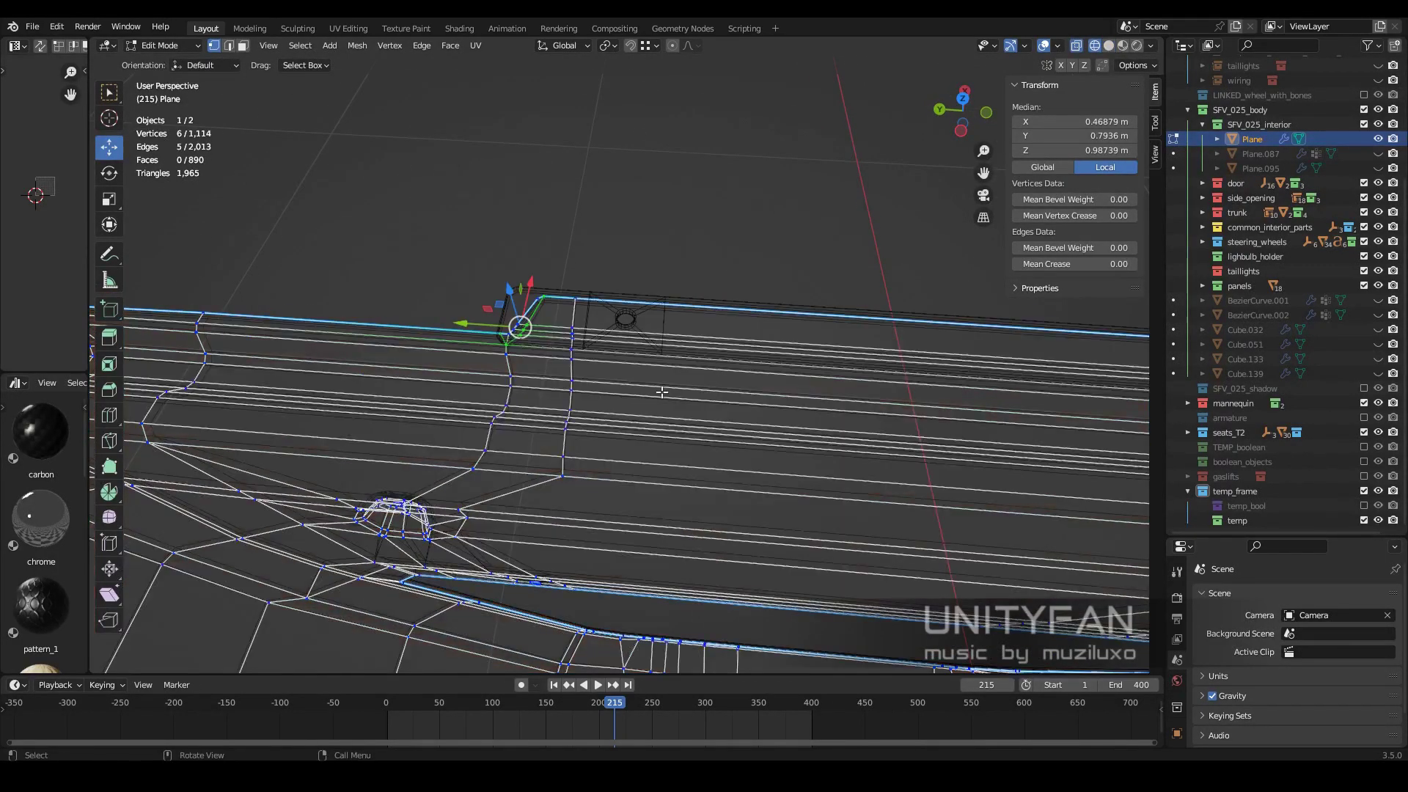
pyautogui.hotkey('ctrl', 'z')
pyautogui.moveTo(567, 396); pyautogui.dragTo(514, 323, button='middle')
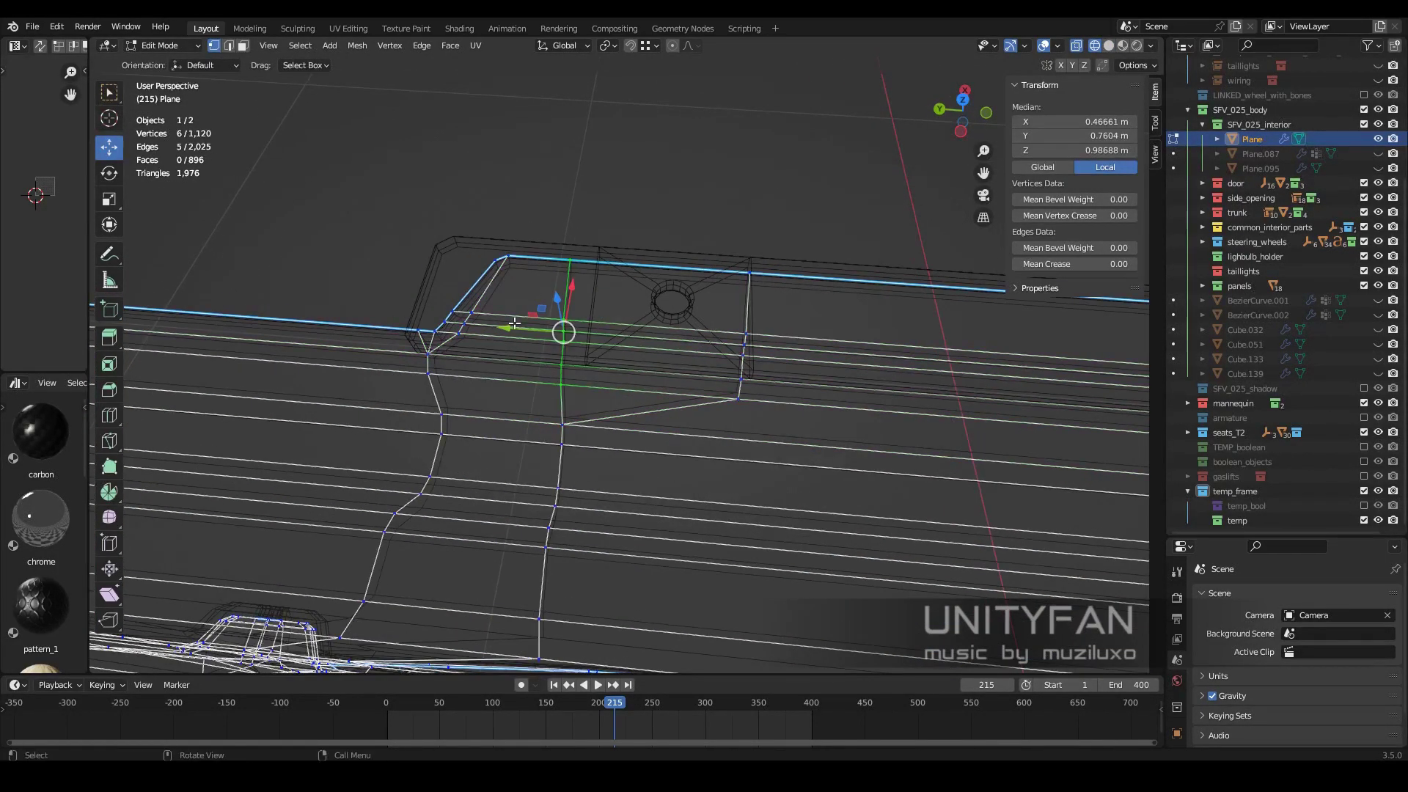
pyautogui.press('g')
pyautogui.click(653, 393)
pyautogui.moveTo(652, 393); pyautogui.dragTo(748, 462, button='middle')
pyautogui.scroll(3, 667, 395)
pyautogui.hotkey('alt', 'a')
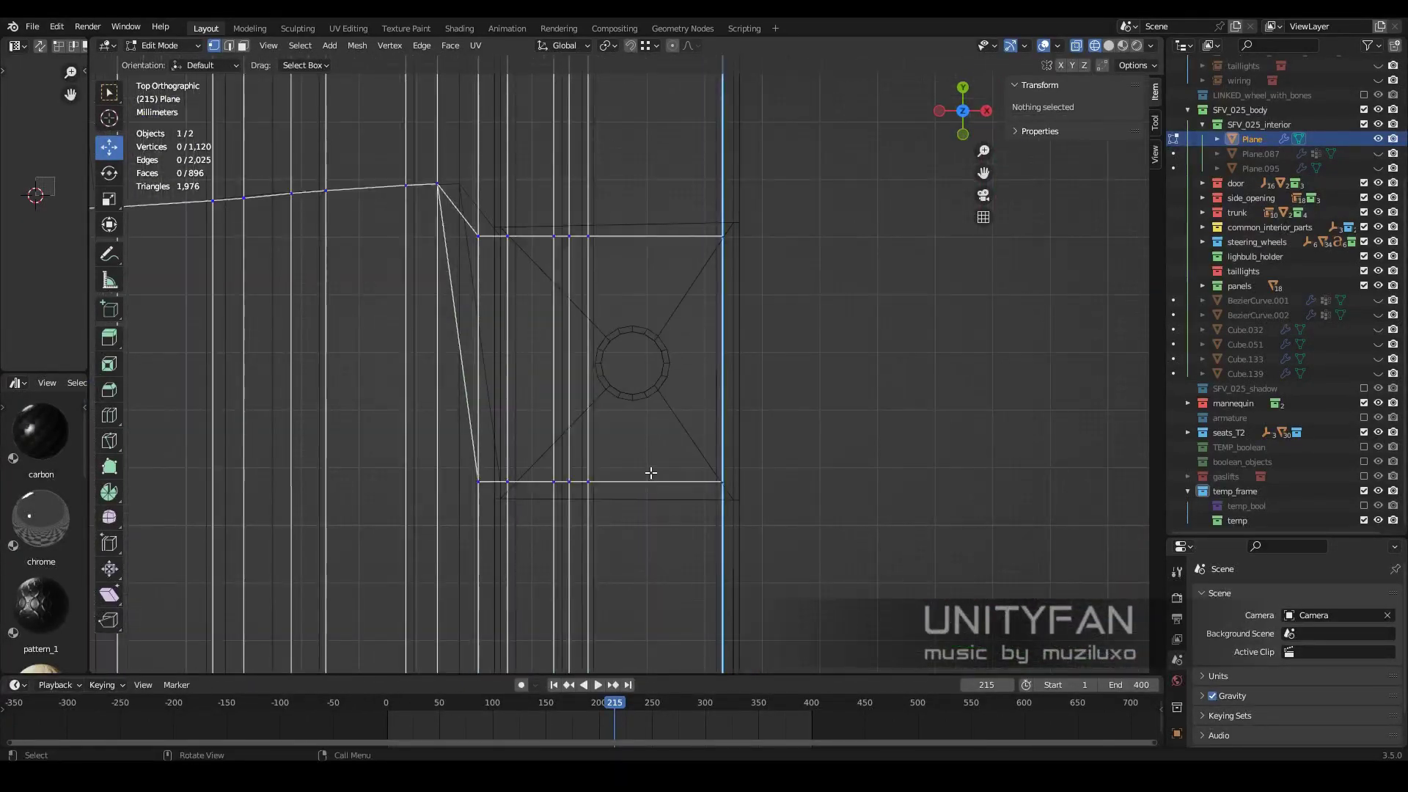
# - Check the frame in solid and wireframe shading and add more faces to the selection
pyautogui.moveTo(650, 471)
pyautogui.mouseDown(button='middle')
pyautogui.moveTo(669, 399)
pyautogui.moveTo(768, 405)
pyautogui.moveTo(663, 355)
pyautogui.moveTo(754, 452)
pyautogui.moveTo(596, 332)
pyautogui.moveTo(576, 244)
pyautogui.mouseUp(button='middle')
pyautogui.hotkey('shift', 'z')
pyautogui.hotkey('shift', 'z')
pyautogui.hotkey('ctrl', 'z')
pyautogui.keyDown('ctrl'); pyautogui.click(579, 263); pyautogui.keyUp('ctrl')
pyautogui.scroll(2, 663, 345)
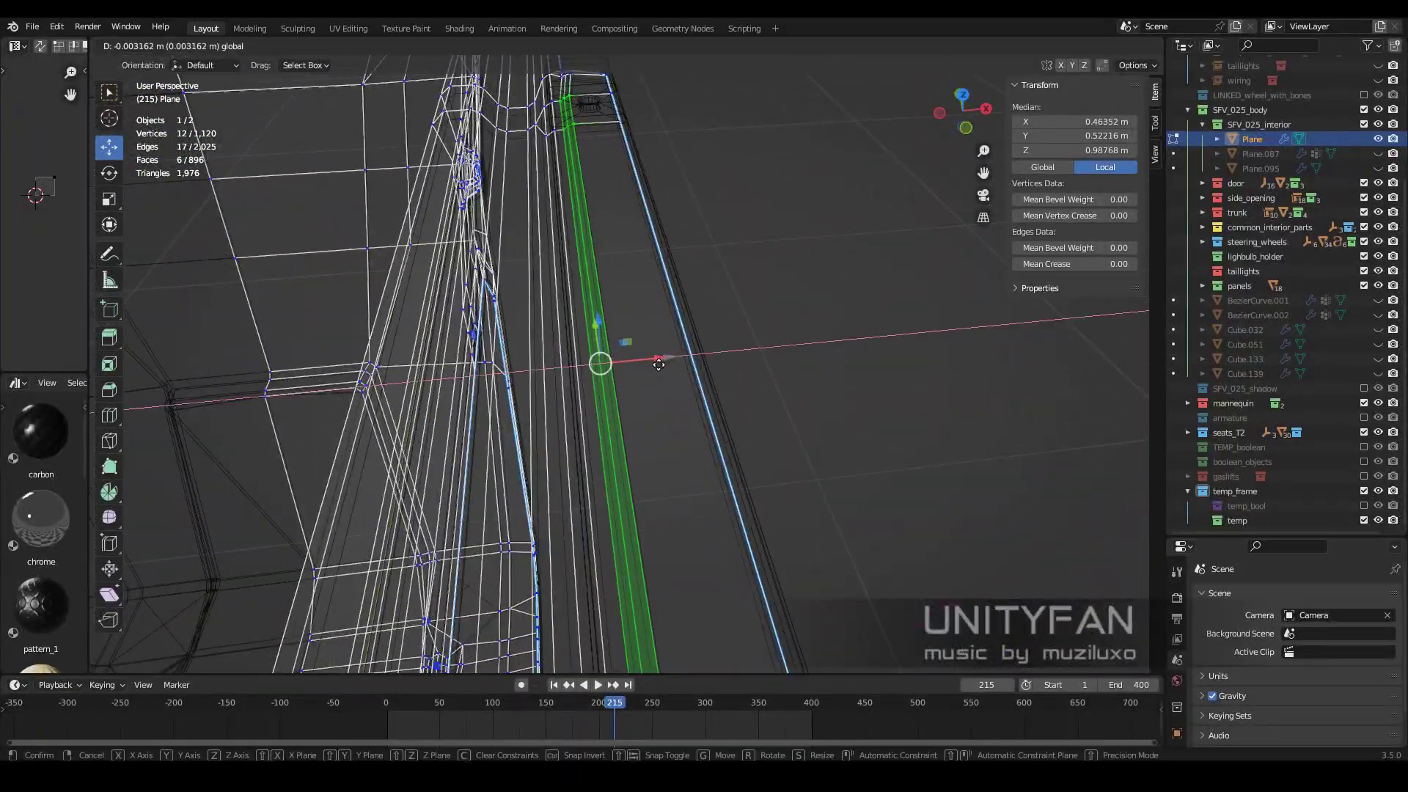
pyautogui.moveTo(658, 364); pyautogui.dragTo(595, 372, button='middle')
# - Slide a vertical edge loop of the frame sideways into position
pyautogui.keyDown('alt'); pyautogui.click(660, 354); pyautogui.keyUp('alt')
pyautogui.press('g')
pyautogui.click(695, 357)
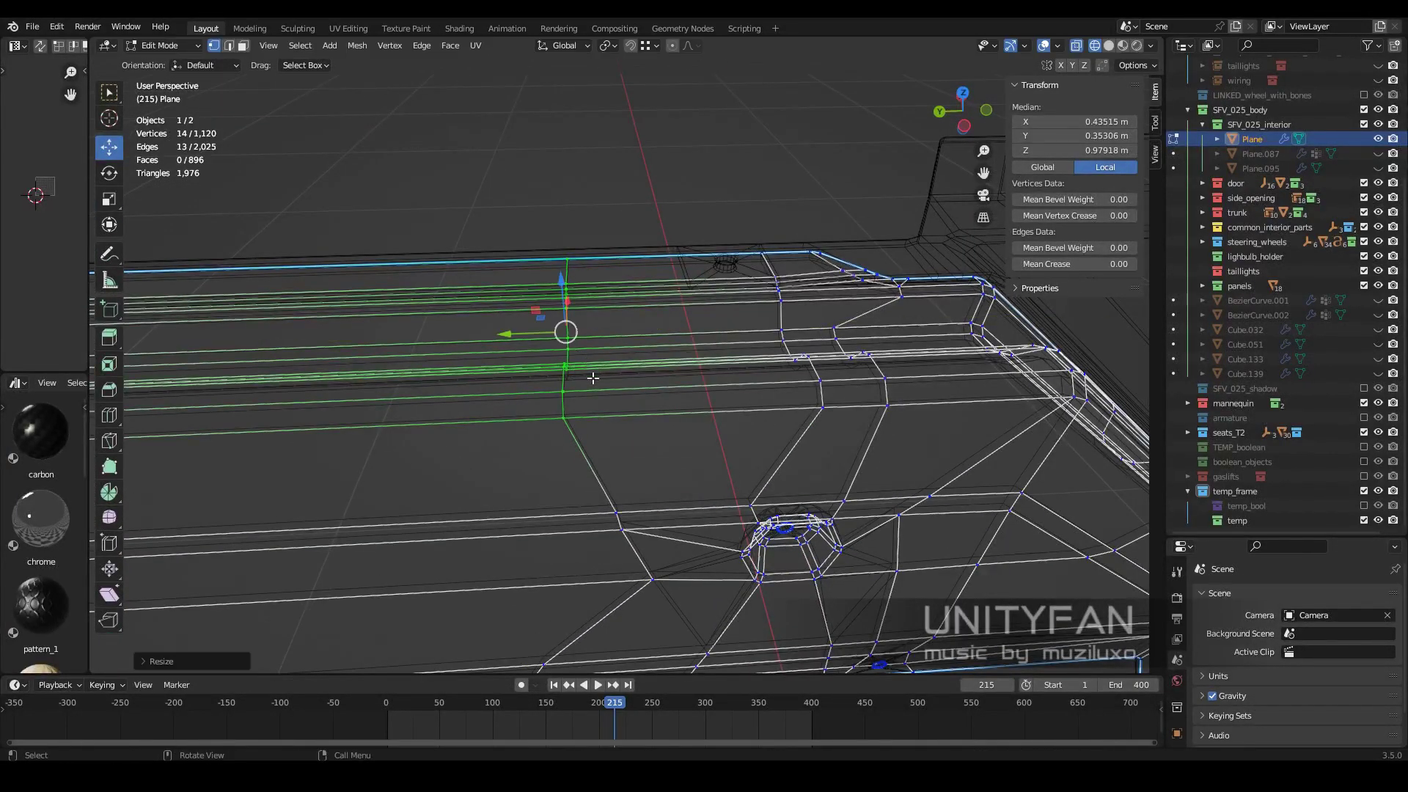
pyautogui.press('g')
pyautogui.click(692, 374)
# - Box-select more vertices of the panel around the square pad
pyautogui.moveTo(693, 374); pyautogui.dragTo(582, 358, button='middle')
pyautogui.moveTo(685, 422); pyautogui.dragTo(666, 366)
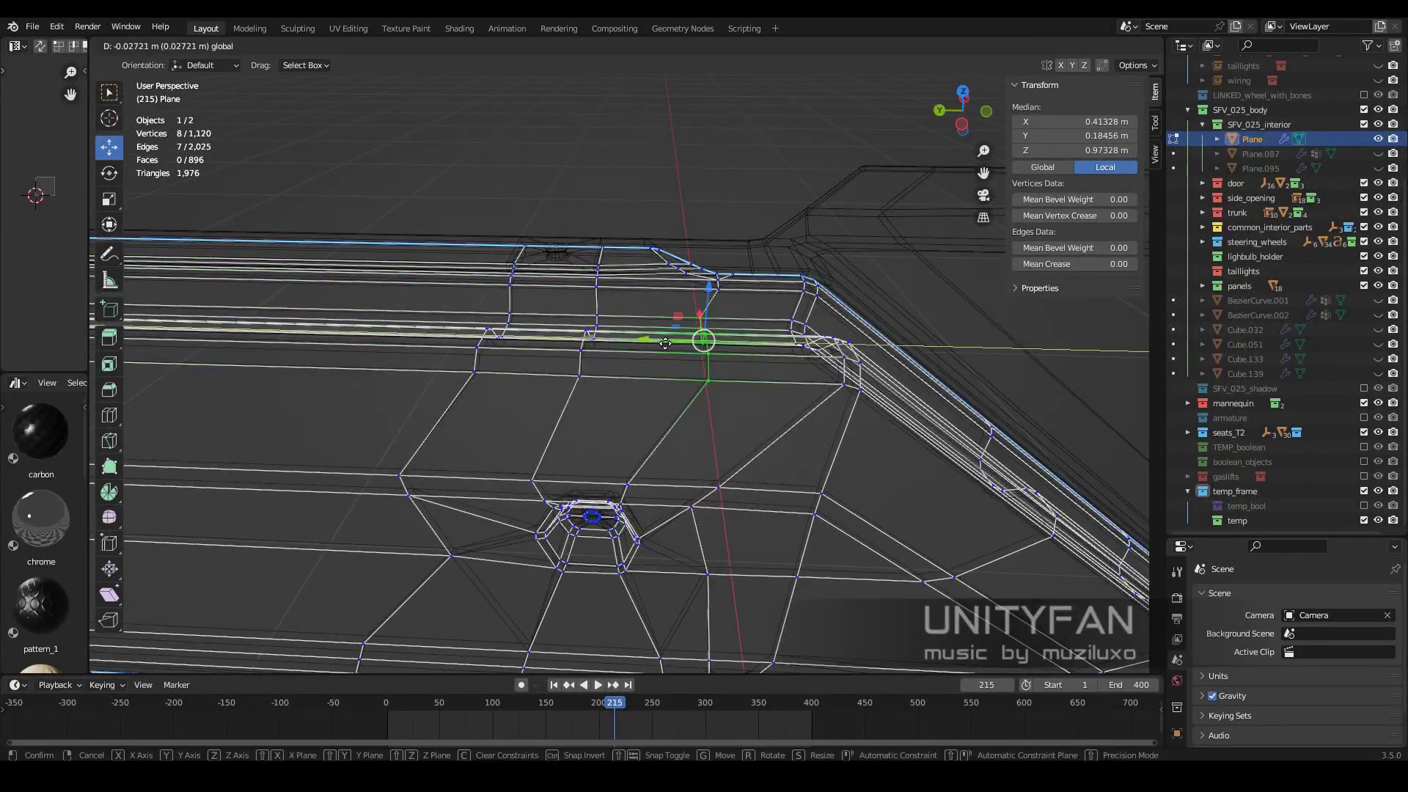
pyautogui.click(665, 342)
pyautogui.moveTo(663, 344)
pyautogui.mouseDown(button='middle')
pyautogui.moveTo(705, 435)
pyautogui.moveTo(660, 411)
pyautogui.mouseUp(button='middle')
# - In Top view, move the square pad's corner vertices into line with neighbouring edges
pyautogui.press('KP_7')
pyautogui.scroll(2, 517, 498)
pyautogui.click(495, 507)
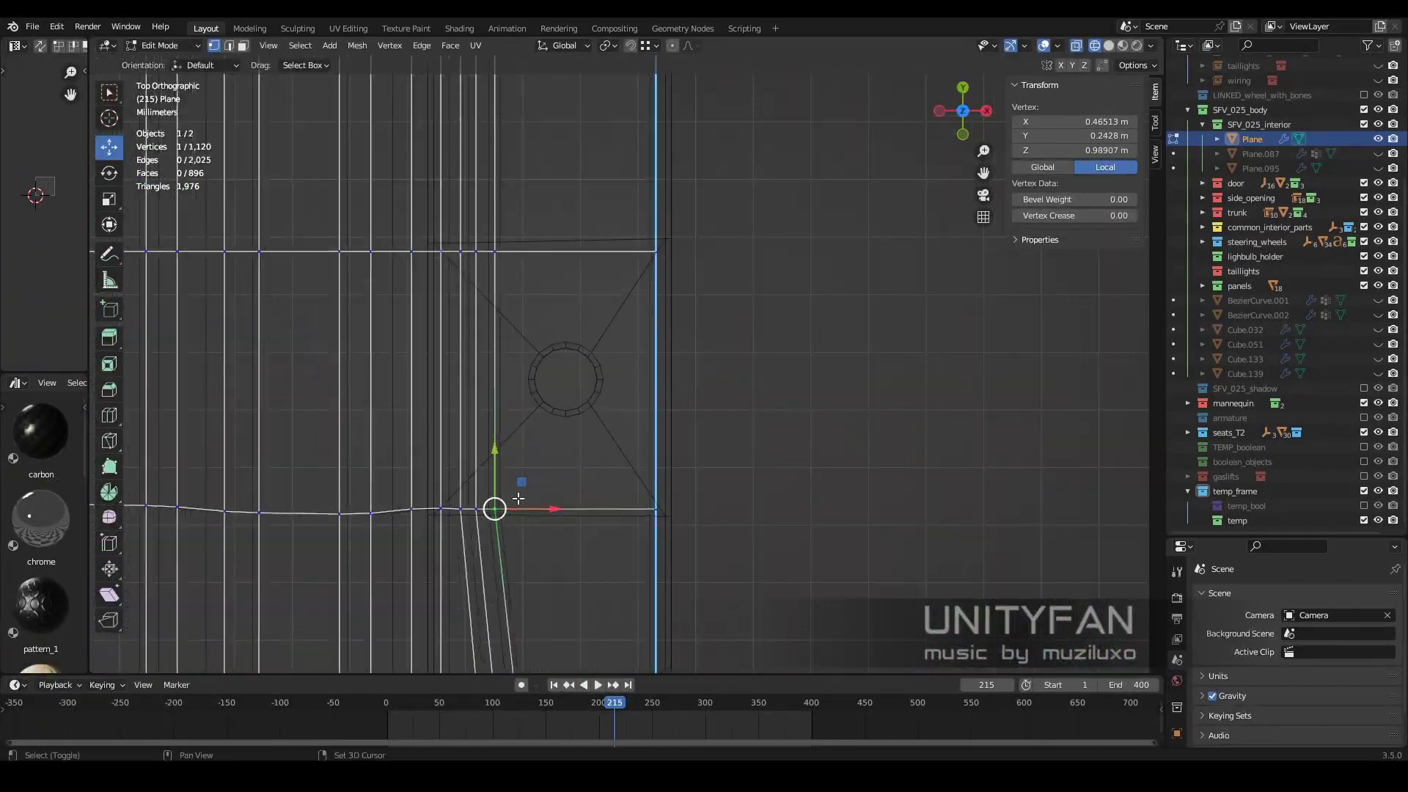
pyautogui.click(109, 91)
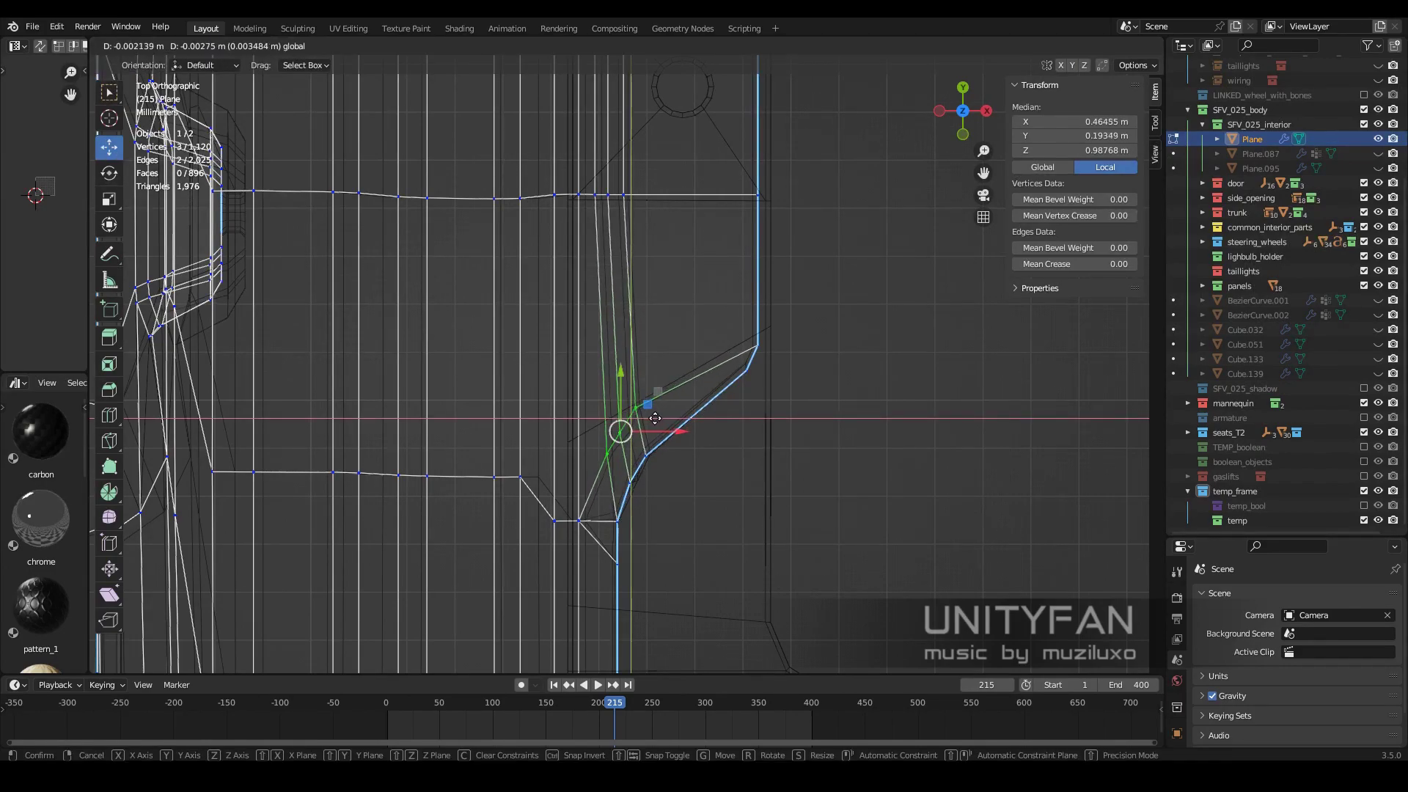
pyautogui.click(655, 418)
pyautogui.scroll(-3, 655, 418)
pyautogui.scroll(3, 674, 422)
pyautogui.click(653, 307)
pyautogui.scroll(-3, 697, 408)
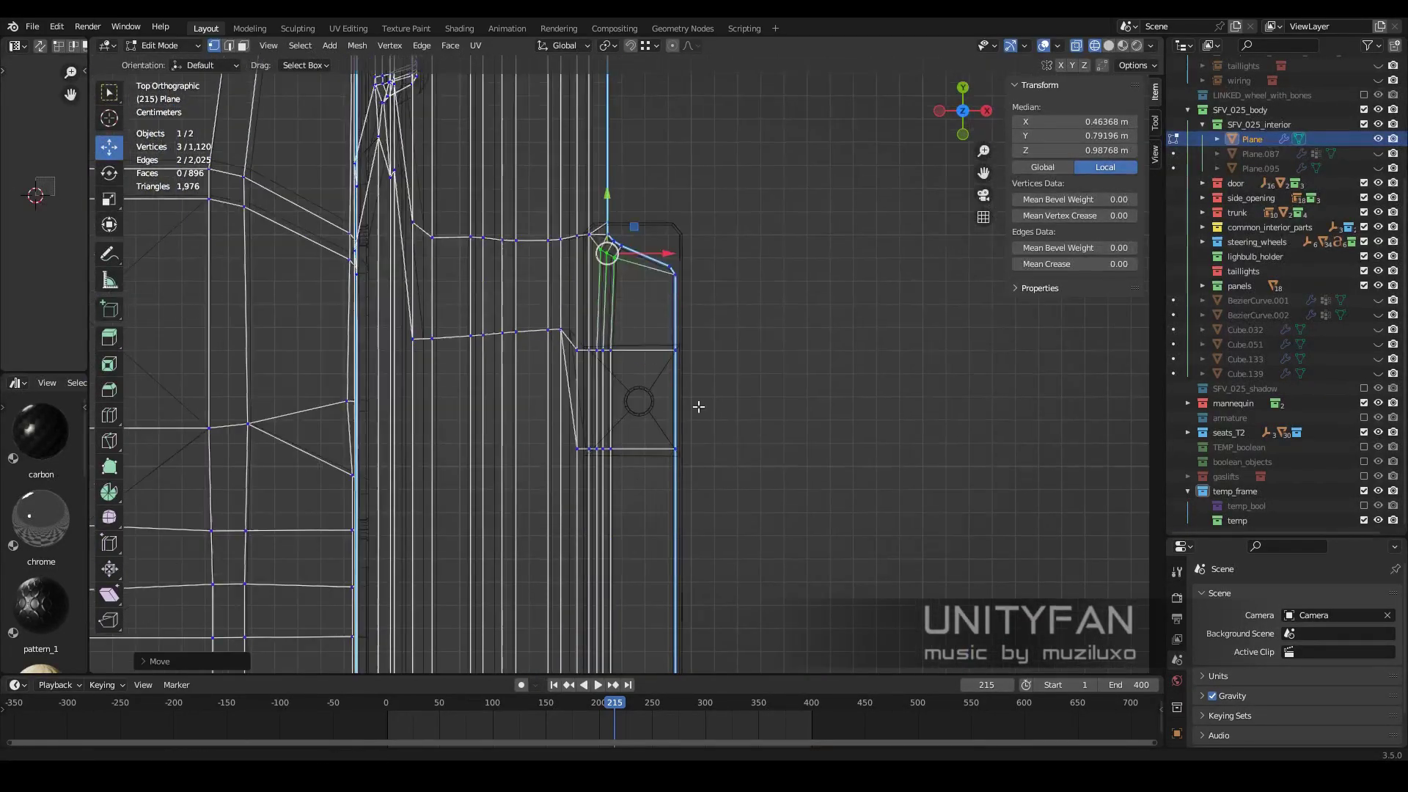
pyautogui.scroll(3, 668, 443)
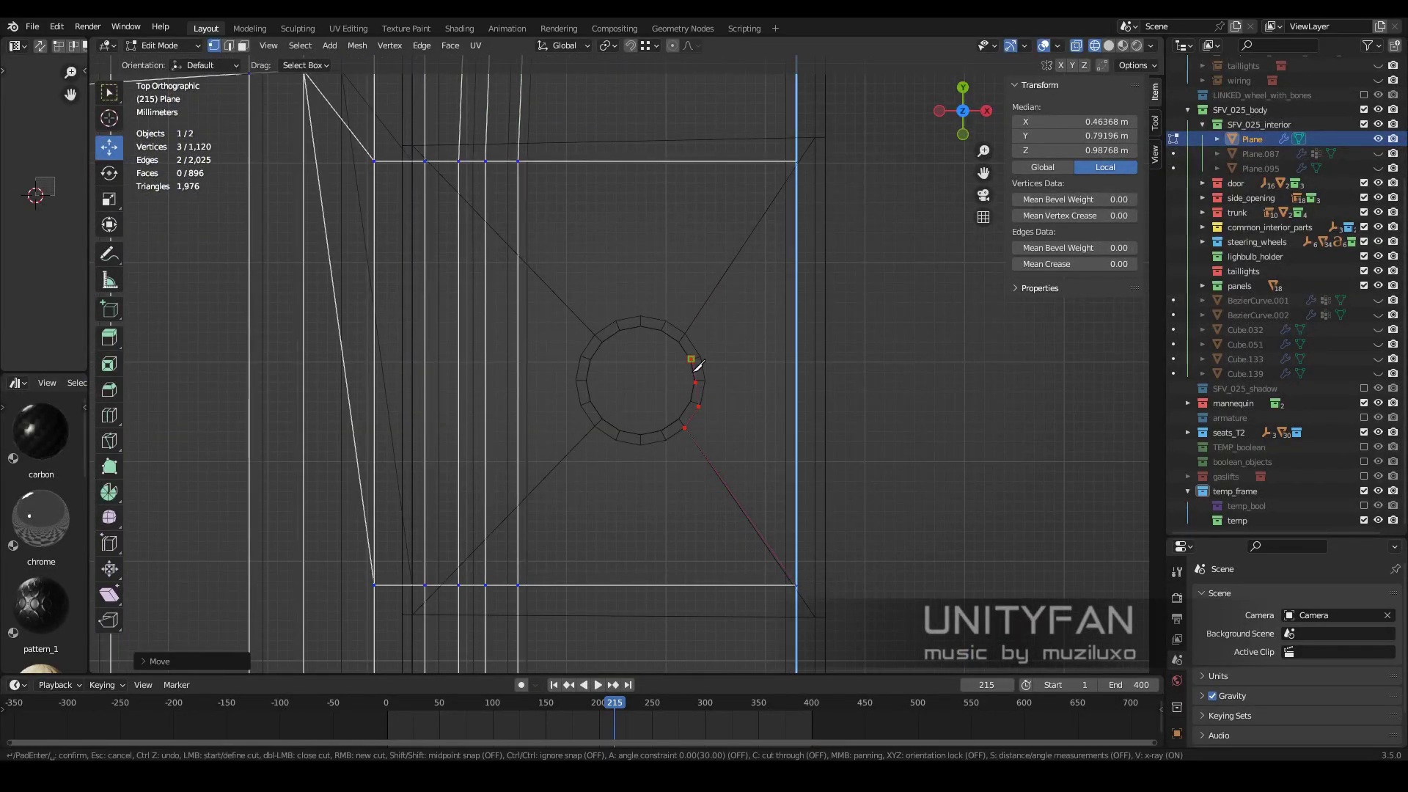
# - Knife-cut from the round hole out to each corner of the square pad
pyautogui.press('Return')
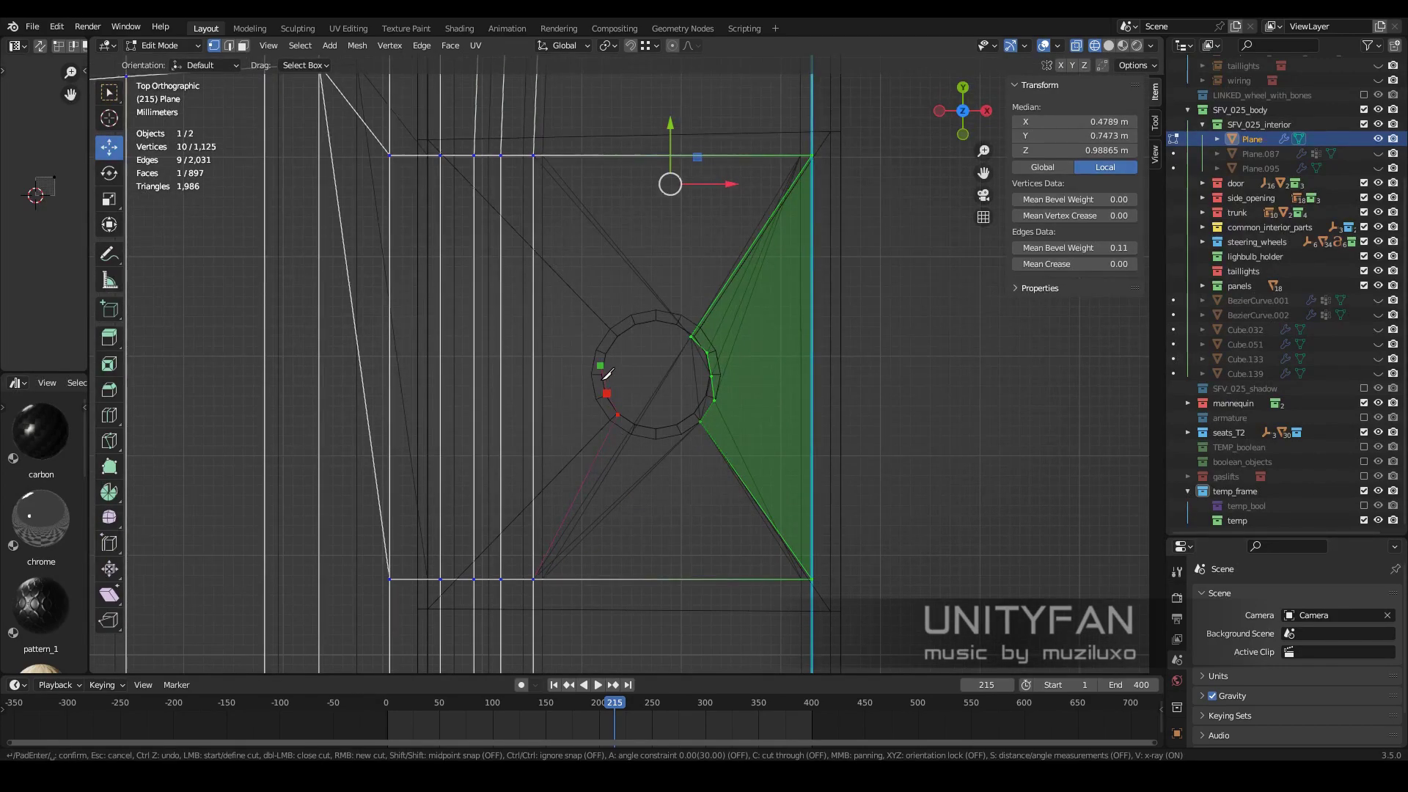
pyautogui.press('Return')
pyautogui.scroll(2, 610, 355)
pyautogui.press('k')
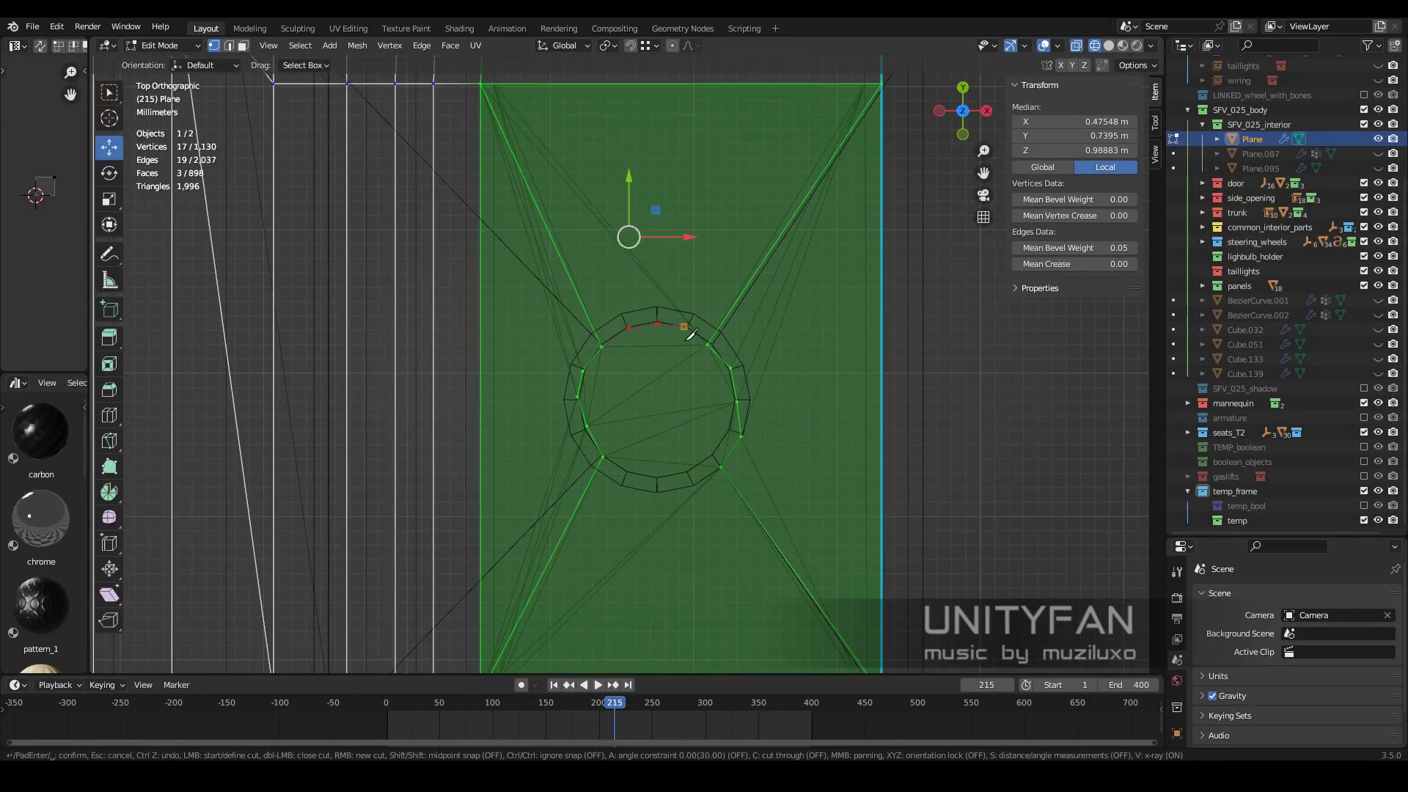
pyautogui.press('Return')
pyautogui.scroll(1, 611, 451)
pyautogui.press('k')
pyautogui.click(570, 425)
pyautogui.click(710, 442)
pyautogui.press('Return')
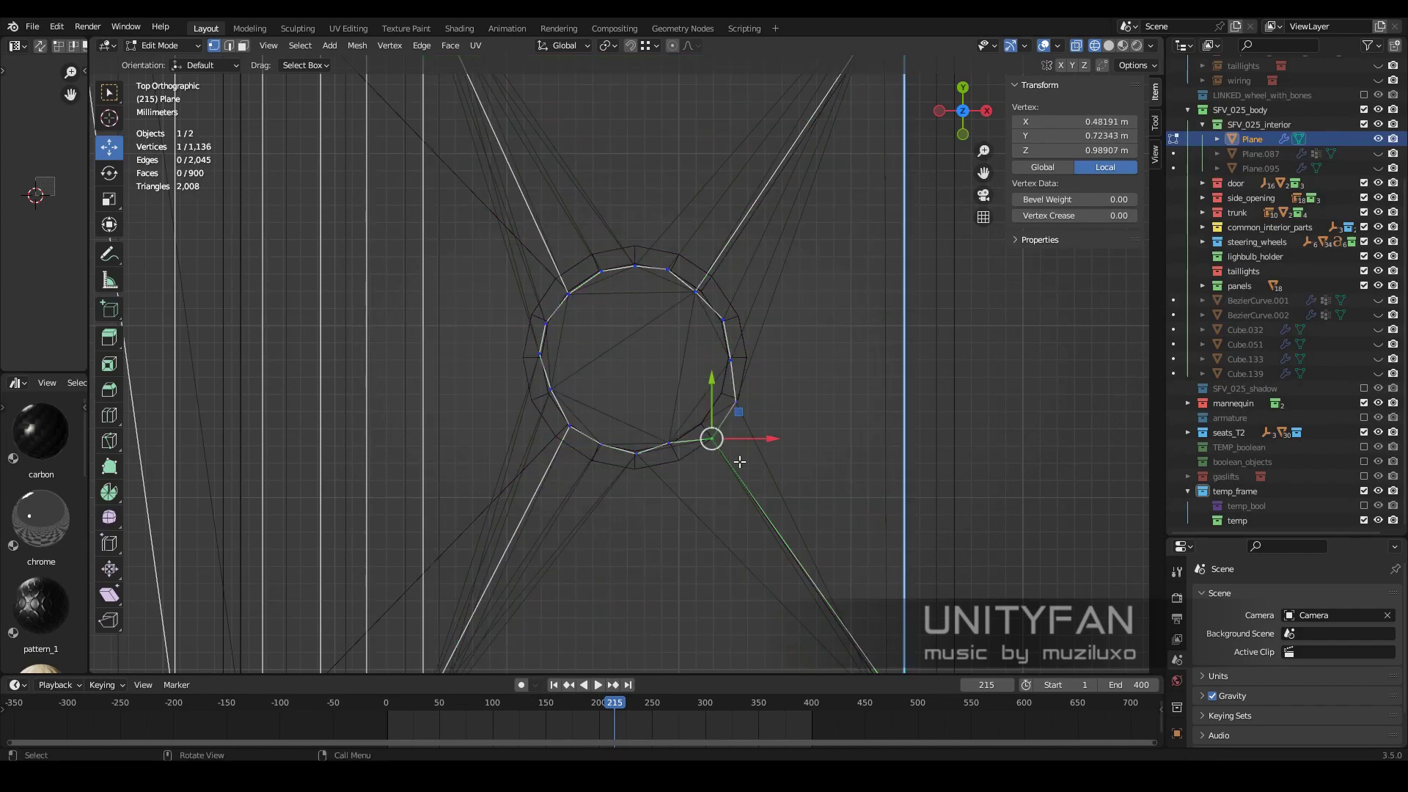
# - Delete the round face filling the hole
pyautogui.click(677, 387)
pyautogui.press('x')
pyautogui.click(631, 370)
pyautogui.press('2')
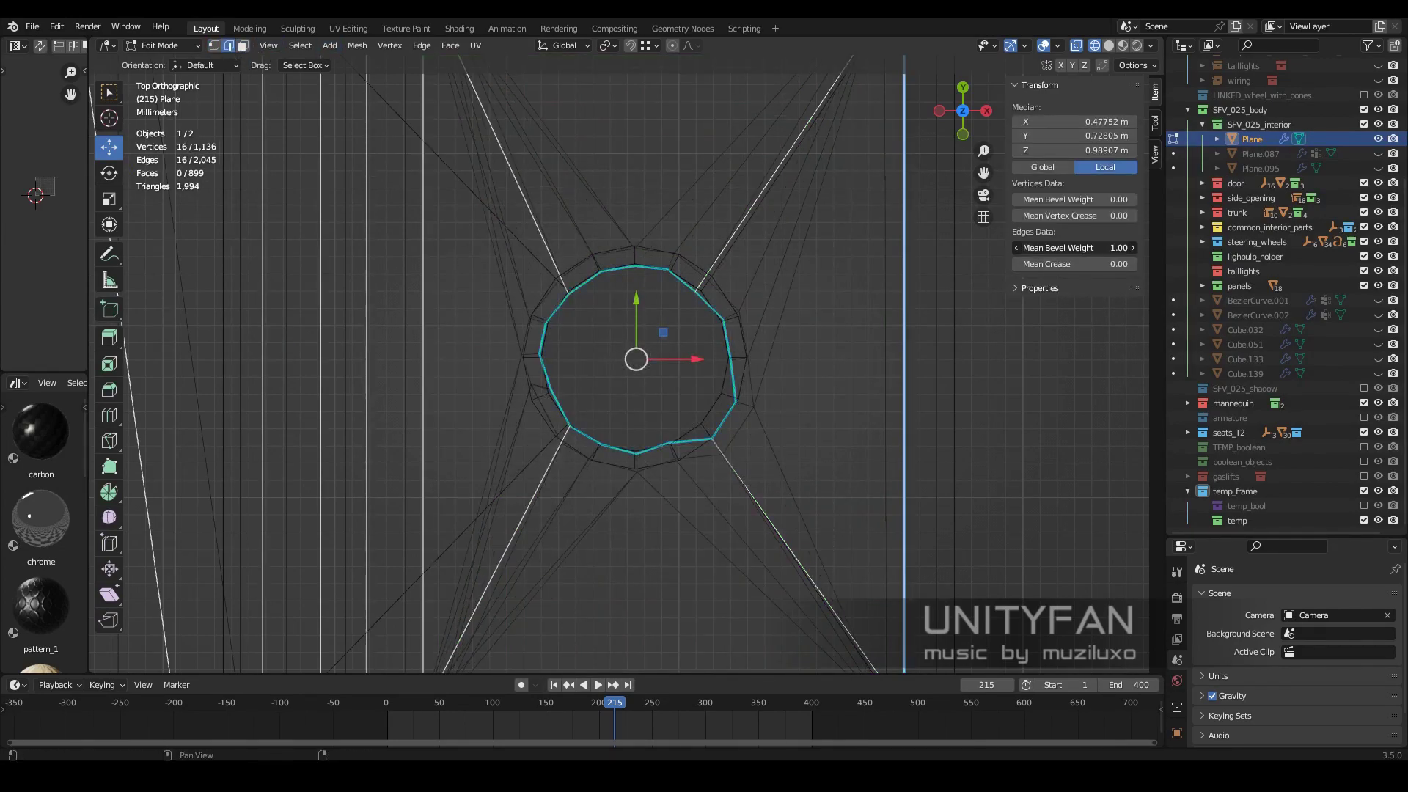
pyautogui.scroll(1, 605, 418)
# - Nudge the hole's rim vertices to make the circle rounder
pyautogui.press('1')
pyautogui.click(557, 440)
pyautogui.scroll(1, 579, 433)
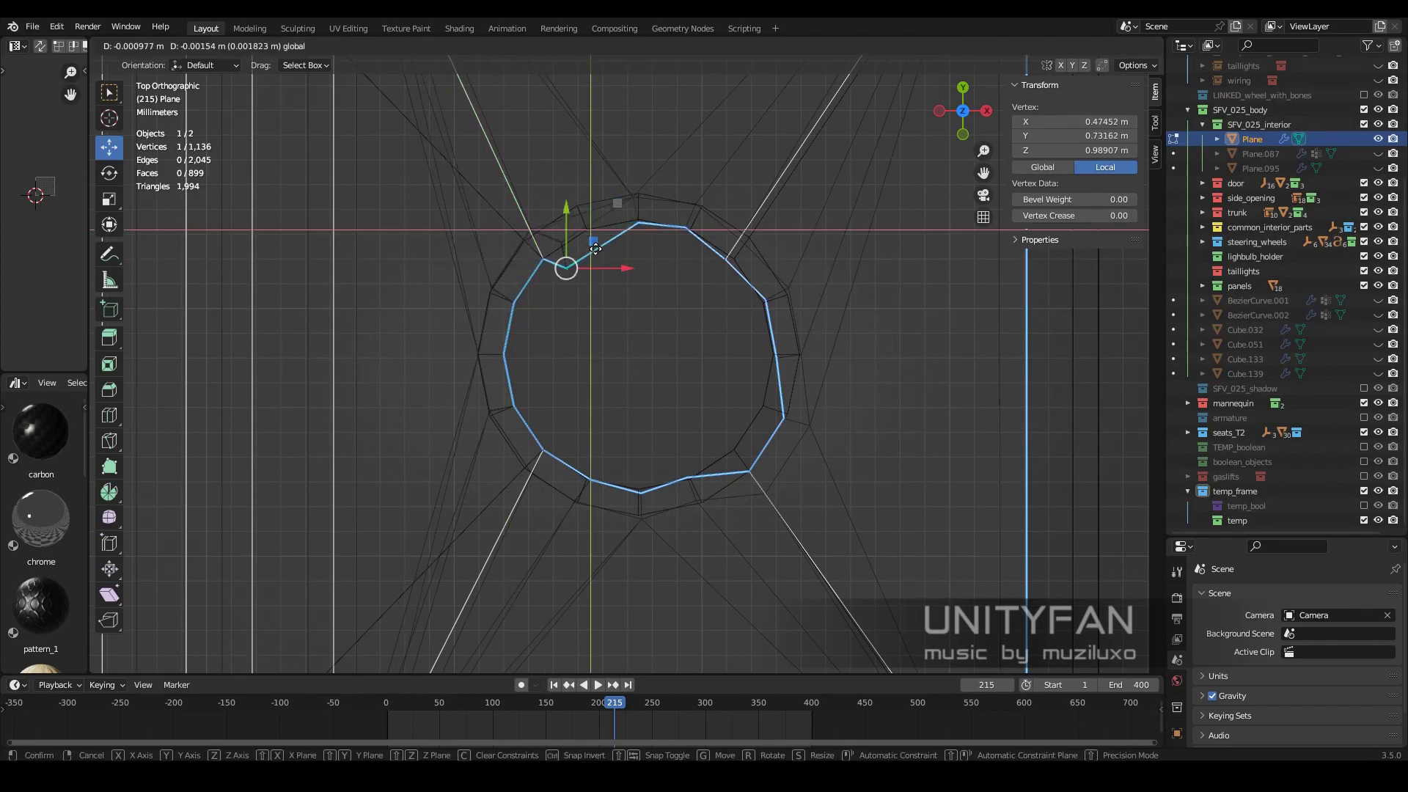
pyautogui.keyDown('shift'); pyautogui.moveTo(730, 269); pyautogui.dragTo(703, 243, button='middle'); pyautogui.keyUp('shift')
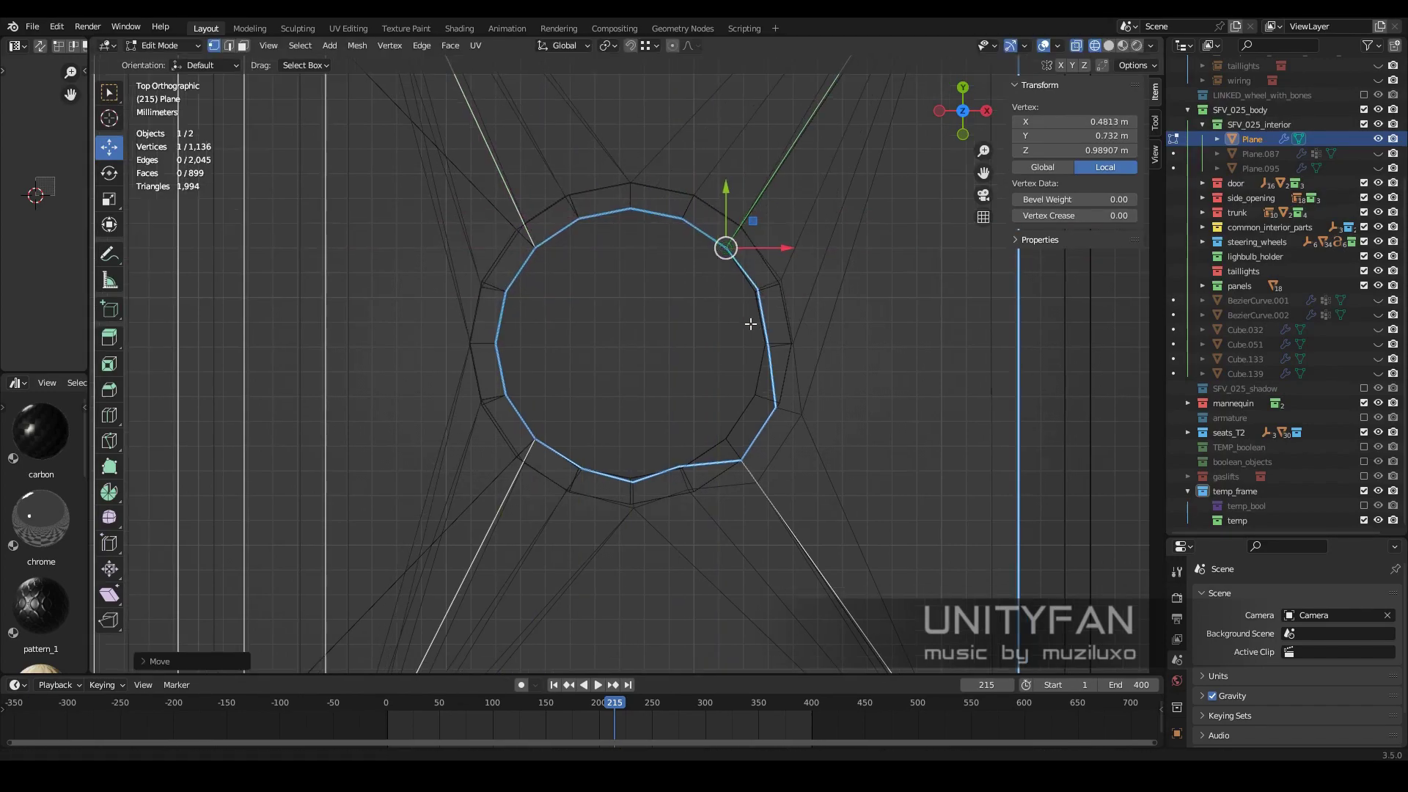
pyautogui.moveTo(737, 276); pyautogui.dragTo(751, 280)
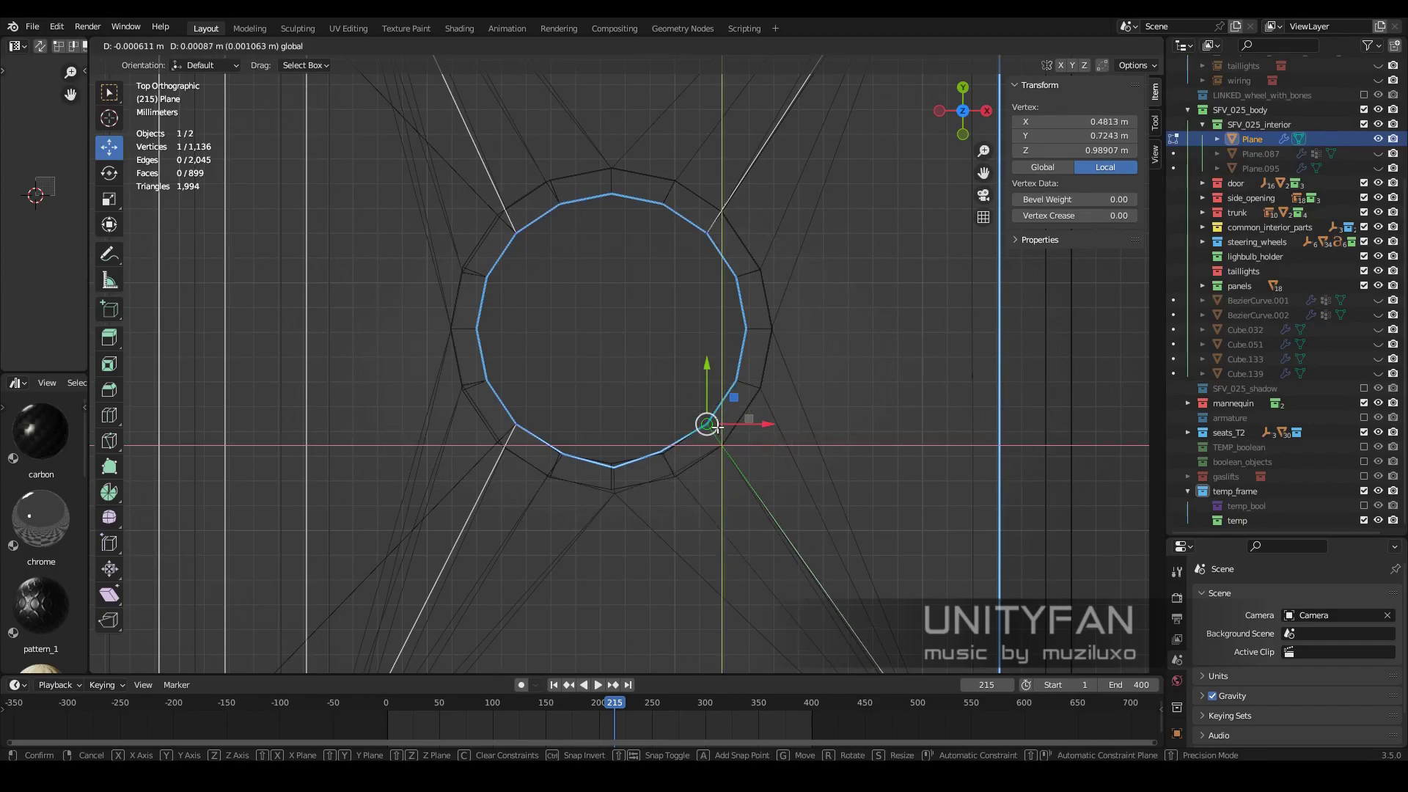
pyautogui.moveTo(597, 433); pyautogui.dragTo(433, 232, button='middle')
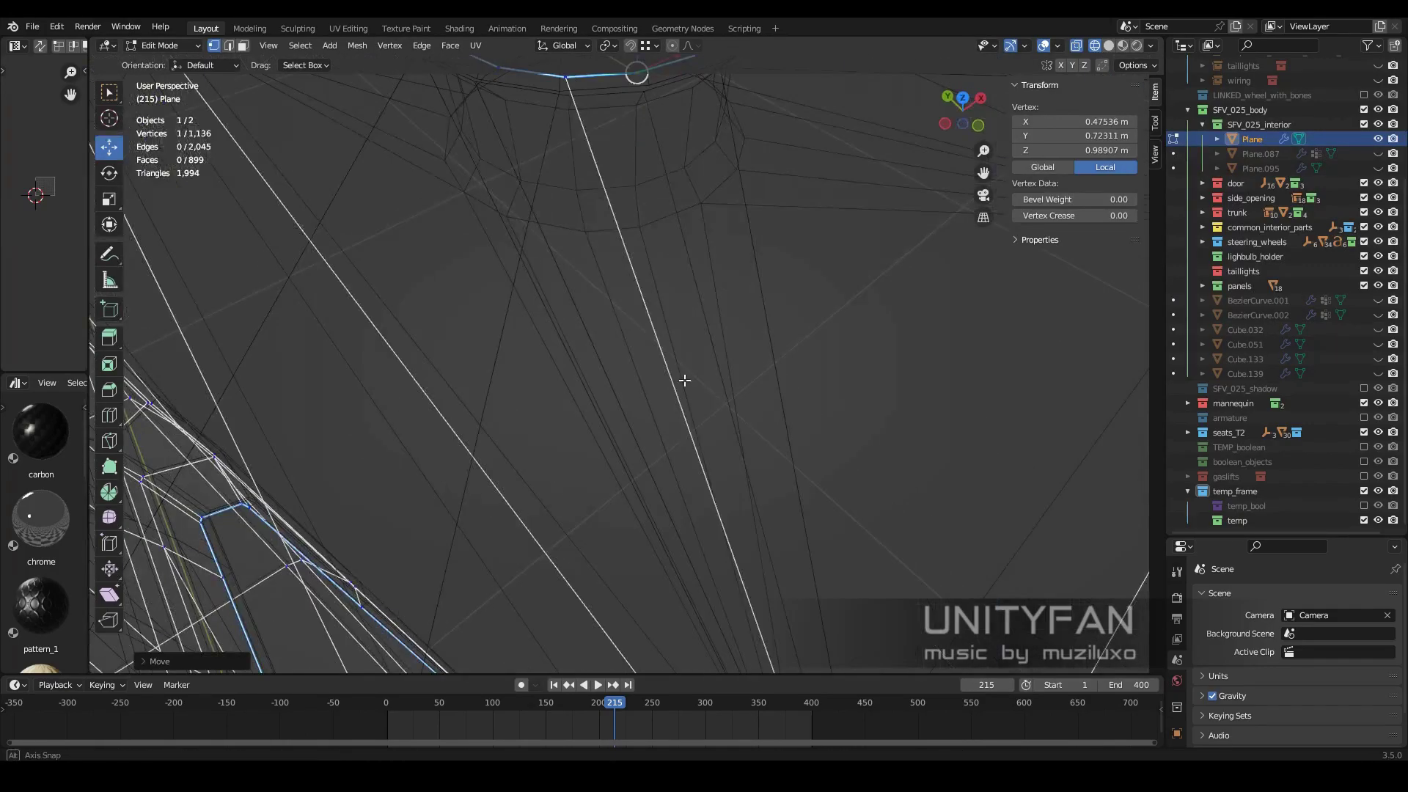
# - Delete a face of the interior Plane in face select mode
pyautogui.press('3')
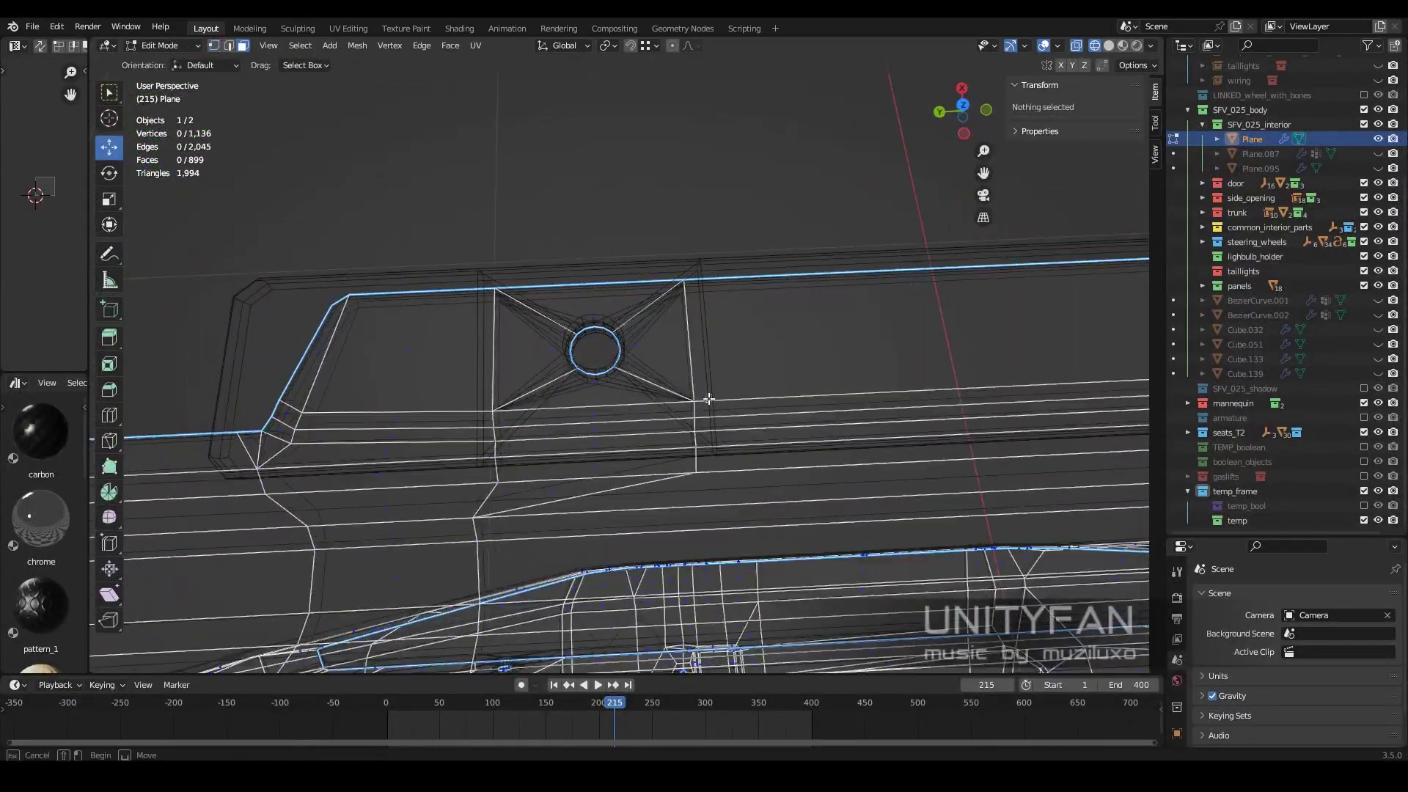
pyautogui.click(465, 345)
pyautogui.press('x')
pyautogui.click(953, 329)
# - Duplicate the ring of faces around the star-shaped hole and move the copy along Y
pyautogui.press('l')
pyautogui.keyDown('shift'); pyautogui.moveTo(514, 384); pyautogui.dragTo(304, 418, button='middle'); pyautogui.keyUp('shift')
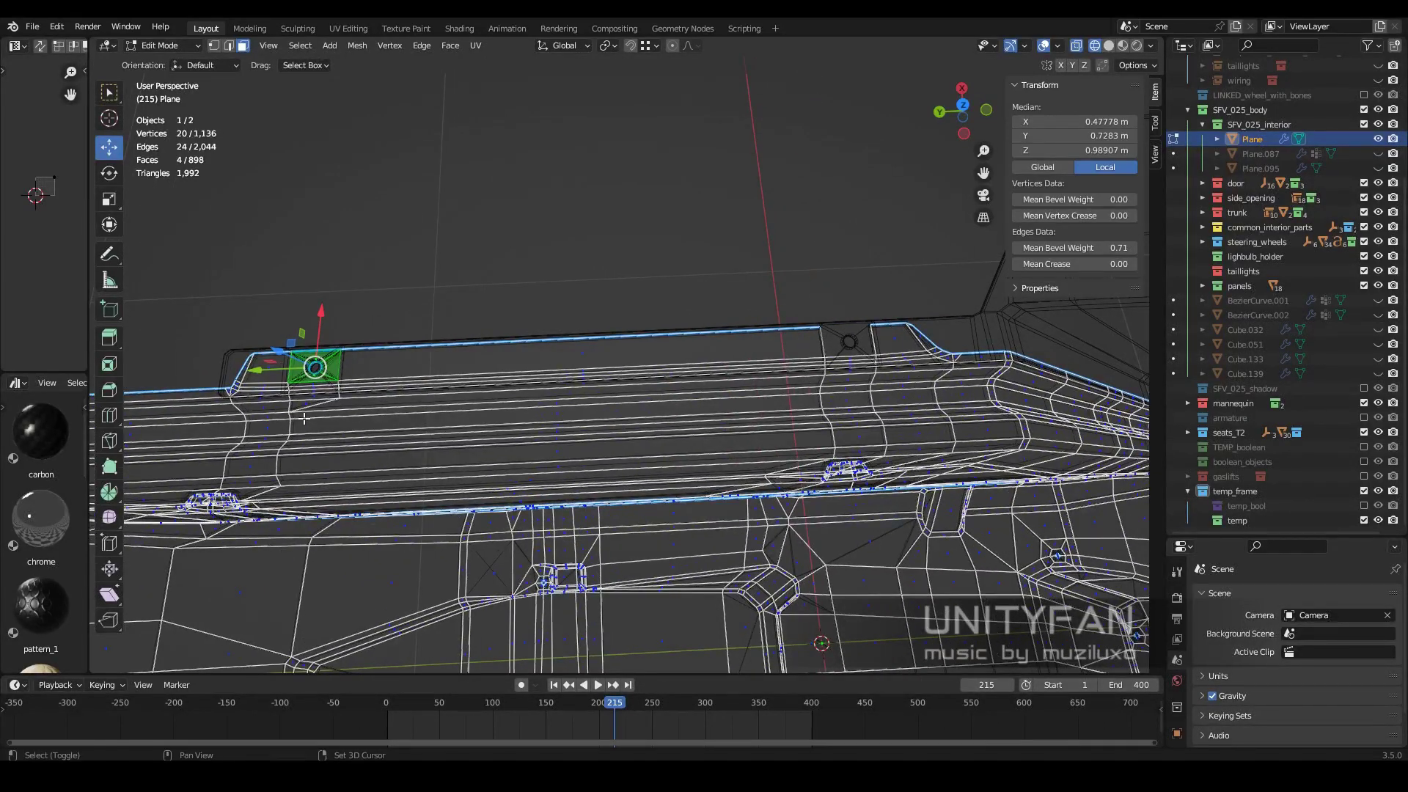
pyautogui.click(844, 395)
pyautogui.press('KP_Decimal')
pyautogui.press('KP_7')
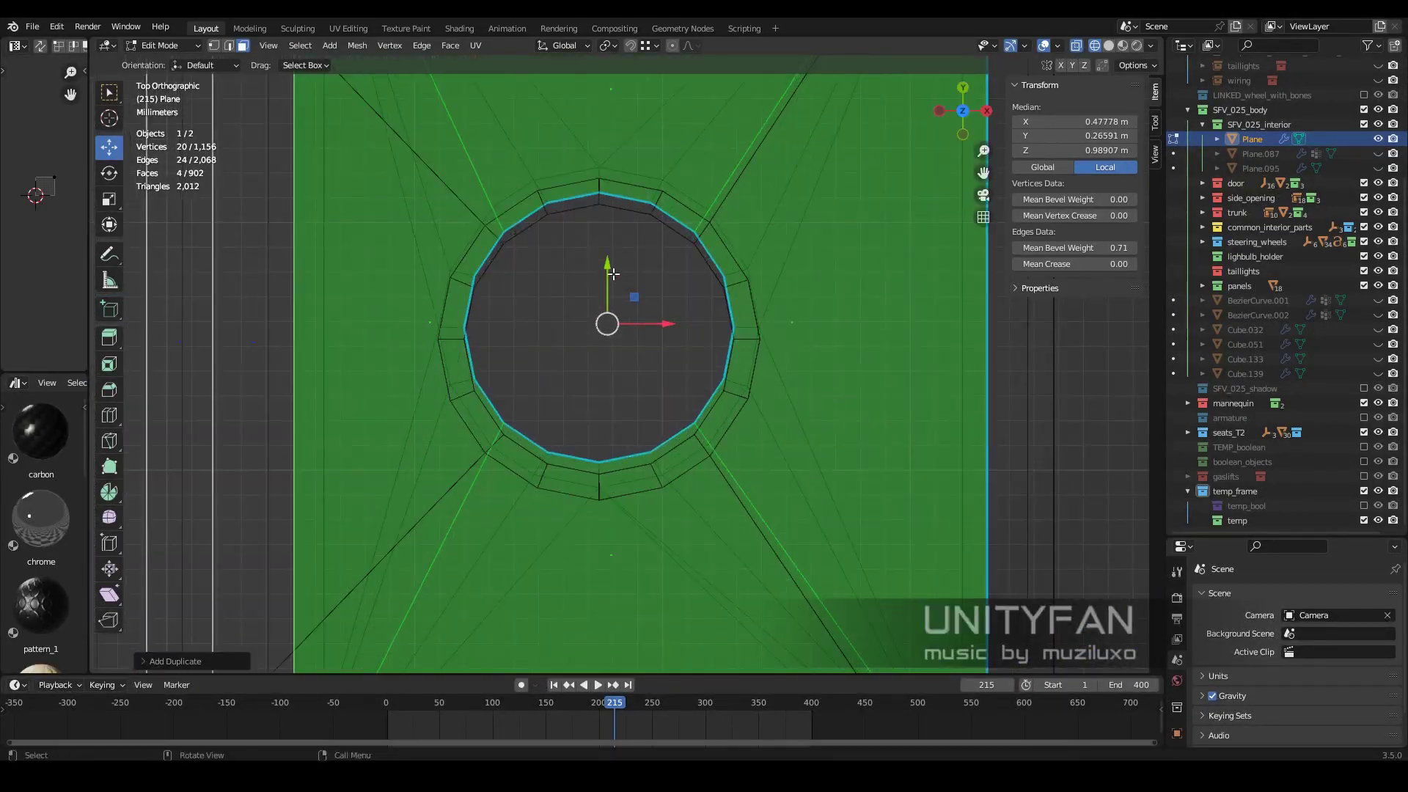
pyautogui.moveTo(540, 364); pyautogui.dragTo(689, 469, button='middle')
# - Snap stray vertices onto the star's corners, merge them, and return to Object Mode
pyautogui.press('1')
pyautogui.click(718, 503)
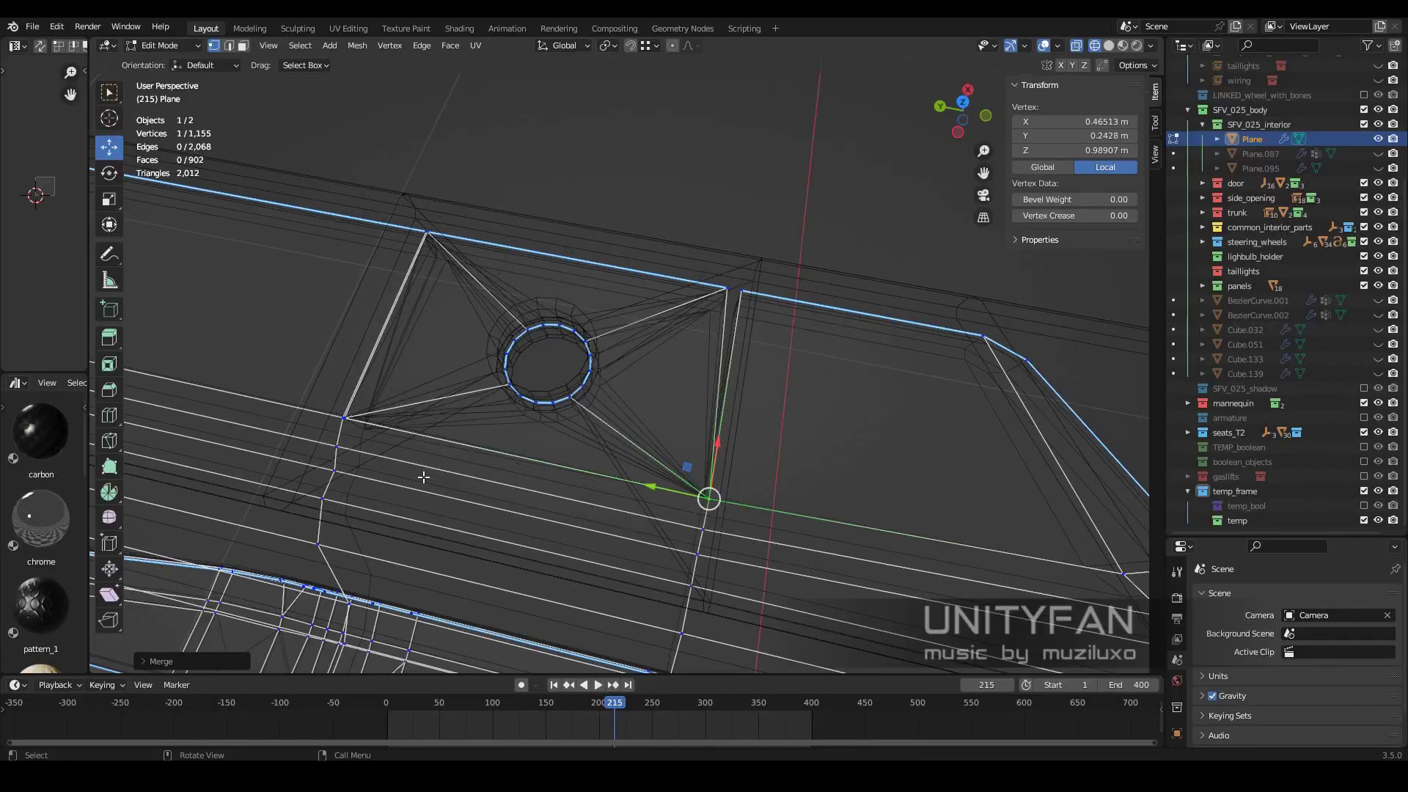
pyautogui.moveTo(423, 477); pyautogui.dragTo(514, 411, button='middle')
pyautogui.moveTo(704, 323); pyautogui.dragTo(740, 367)
pyautogui.press('m')
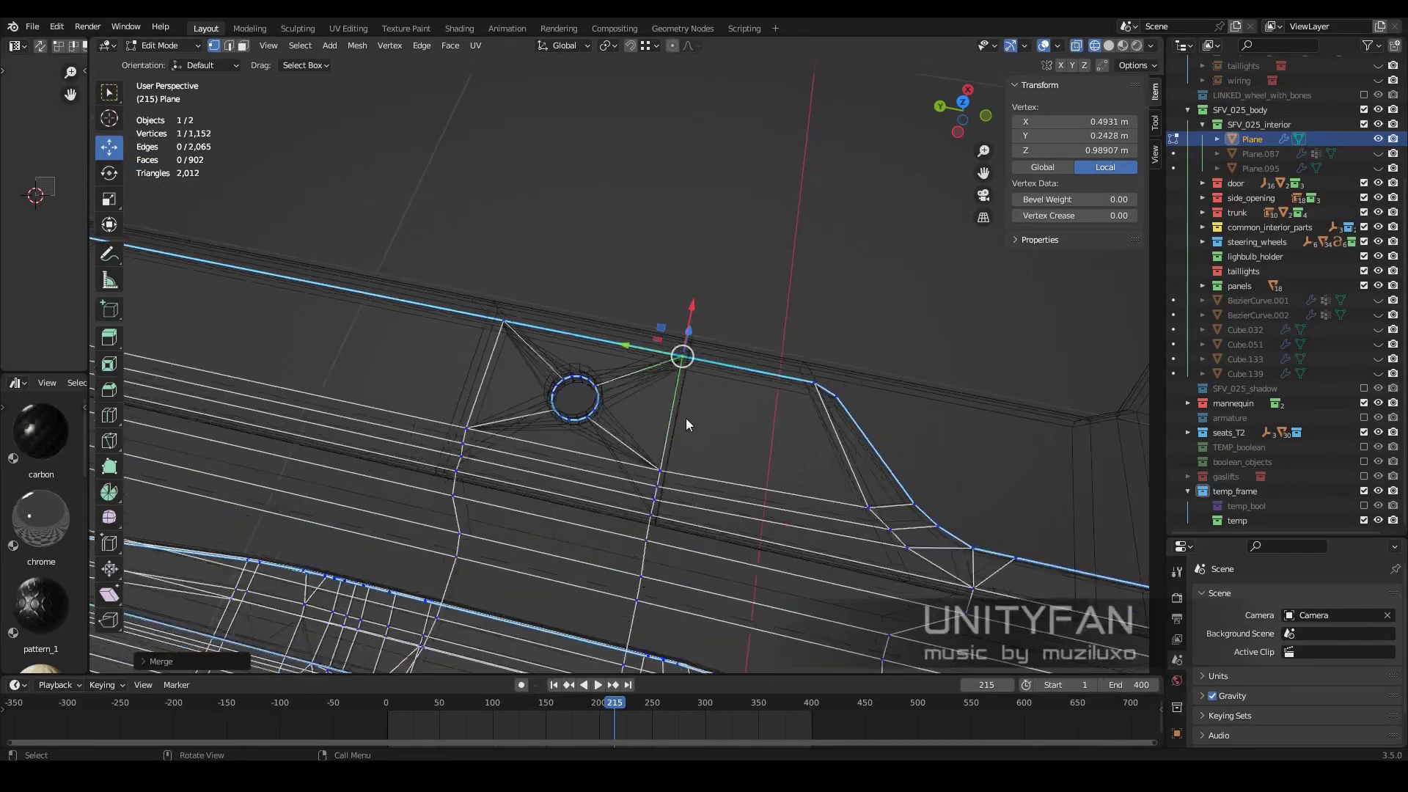
pyautogui.press('Tab')
pyautogui.hotkey('shift', 'z')
pyautogui.moveTo(525, 336)
pyautogui.mouseDown(button='middle')
pyautogui.moveTo(629, 418)
pyautogui.moveTo(649, 474)
pyautogui.moveTo(662, 454)
pyautogui.moveTo(614, 495)
pyautogui.moveTo(472, 459)
pyautogui.moveTo(688, 394)
pyautogui.mouseUp(button='middle')
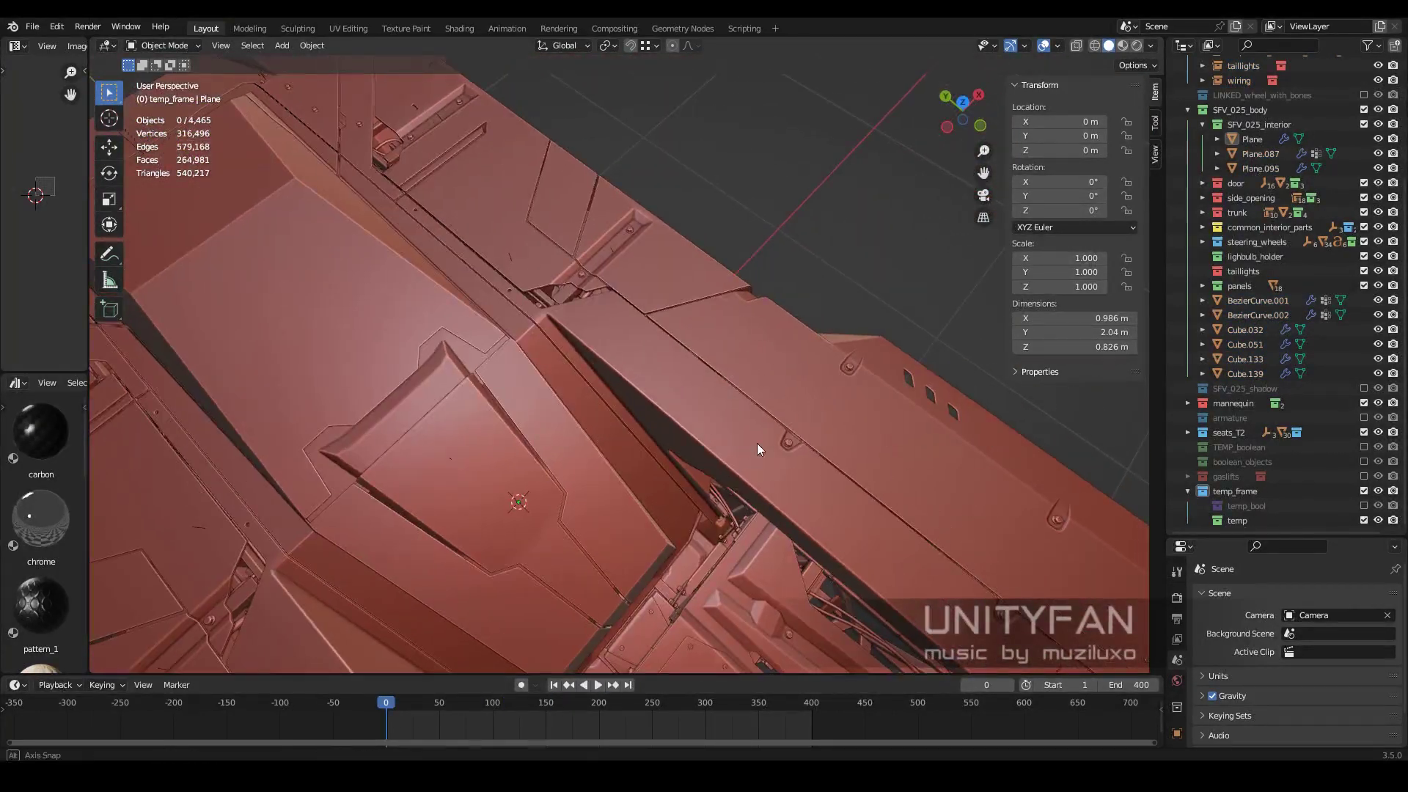
# - Orbit toward the red frame, then bring the vehicle's other Blender window forward
pyautogui.moveTo(757, 443)
pyautogui.mouseDown(button='middle')
pyautogui.moveTo(833, 479)
pyautogui.moveTo(867, 397)
pyautogui.moveTo(881, 437)
pyautogui.moveTo(811, 393)
pyautogui.moveTo(831, 405)
pyautogui.mouseUp(button='middle')
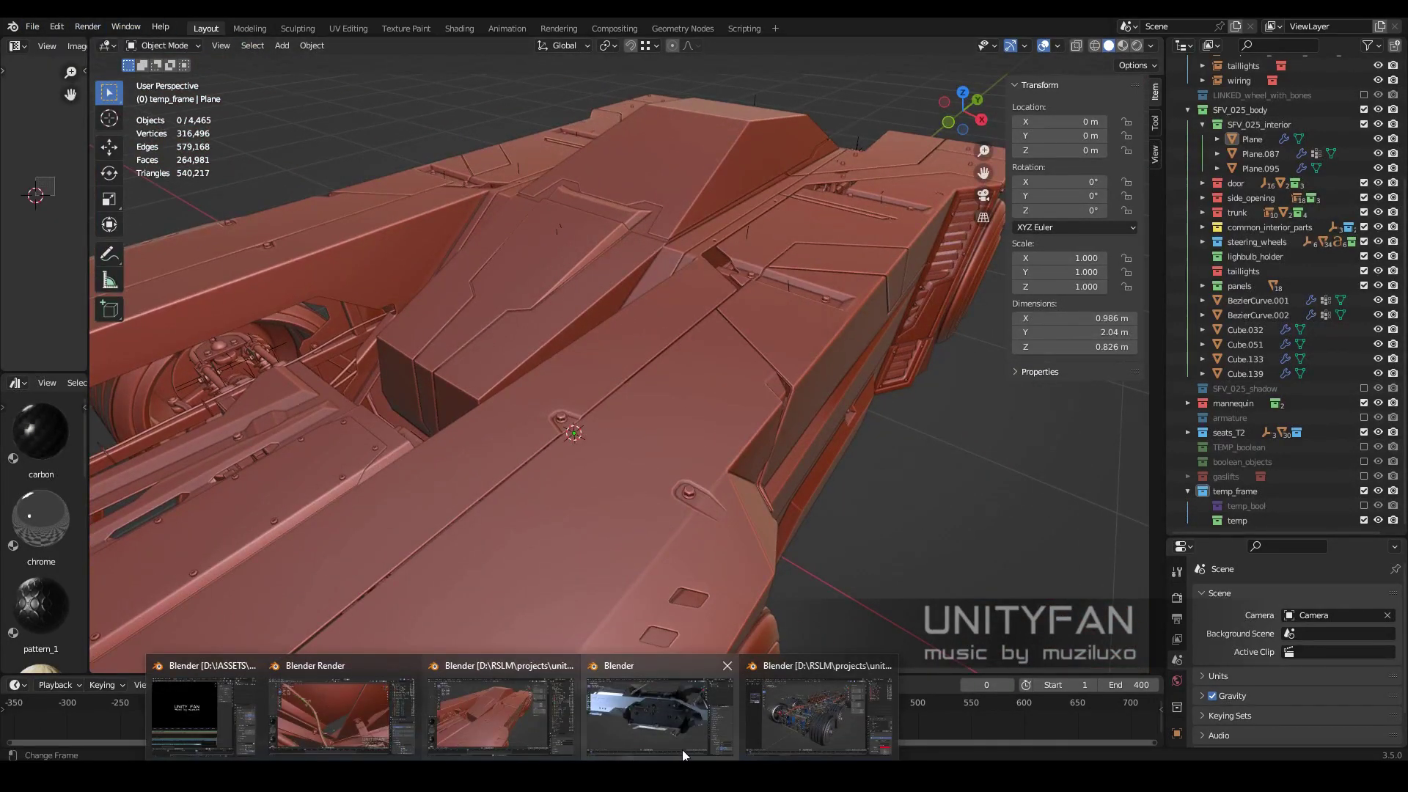
pyautogui.click(682, 750)
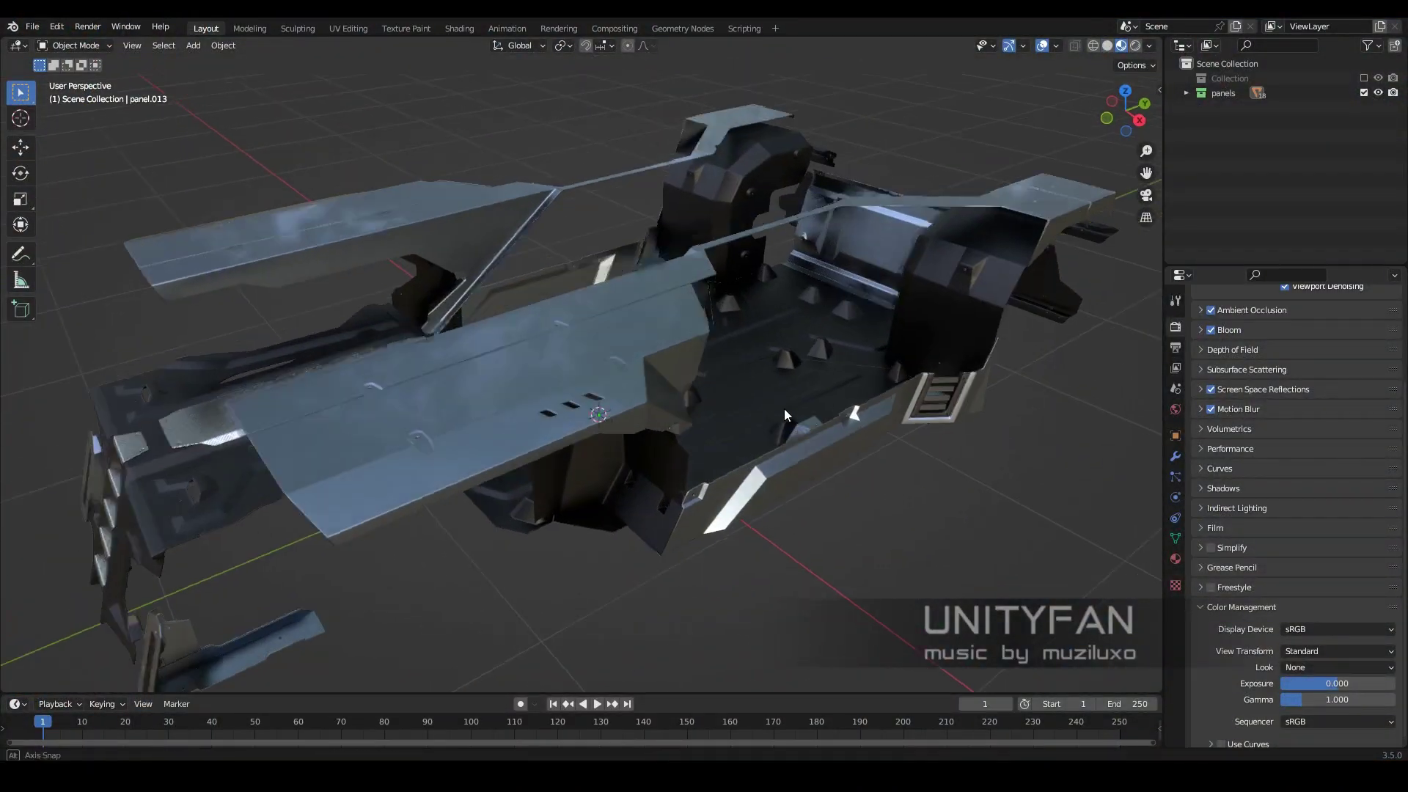
# - Open bolts_and_nuts.blend from the bolts_and_nuts folder and exclude its bolts_and_nuts.001 collection
pyautogui.moveTo(990, 294)
pyautogui.mouseDown(button='middle')
pyautogui.moveTo(866, 342)
pyautogui.moveTo(865, 328)
pyautogui.moveTo(745, 349)
pyautogui.moveTo(806, 381)
pyautogui.mouseUp(button='middle')
pyautogui.click(1175, 584)
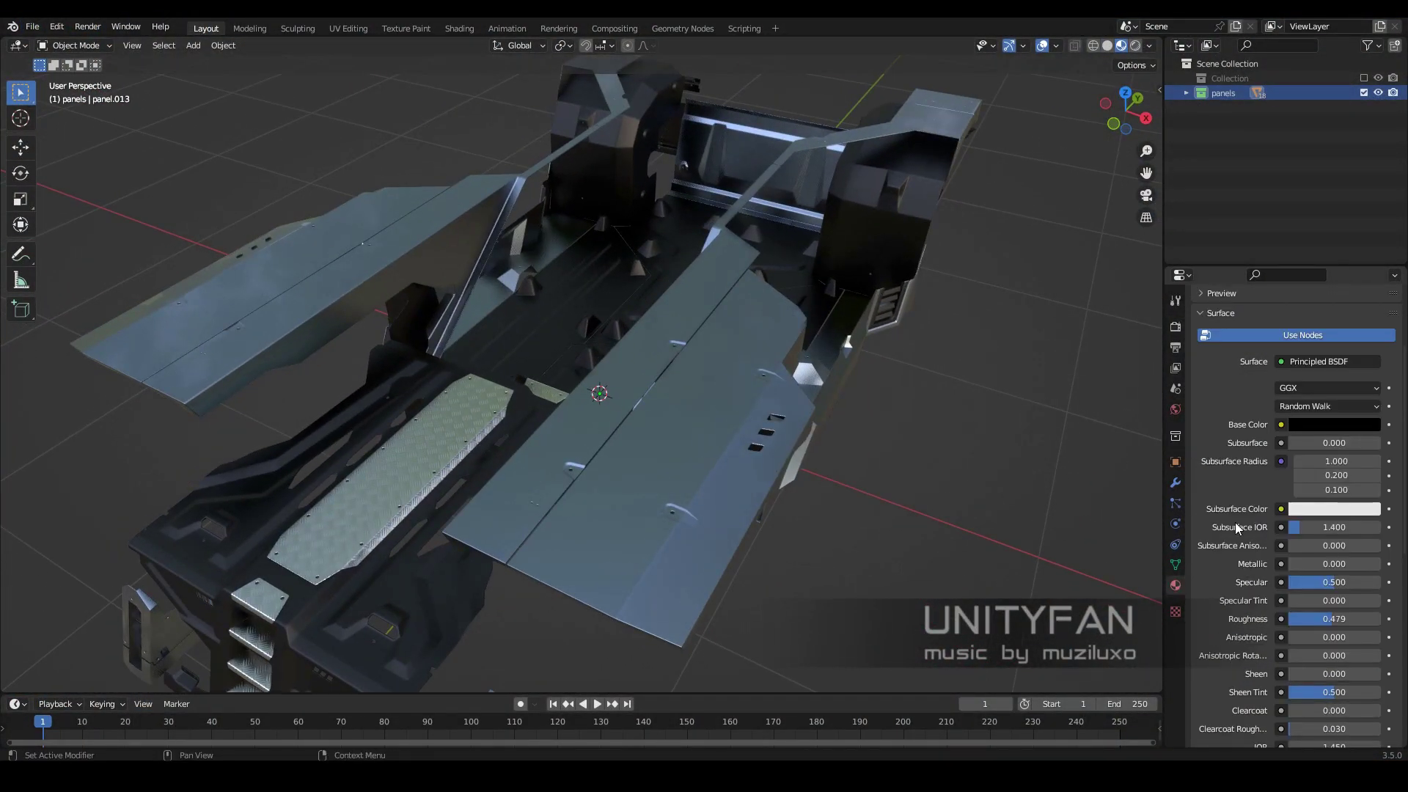
pyautogui.scroll(5, 1234, 522)
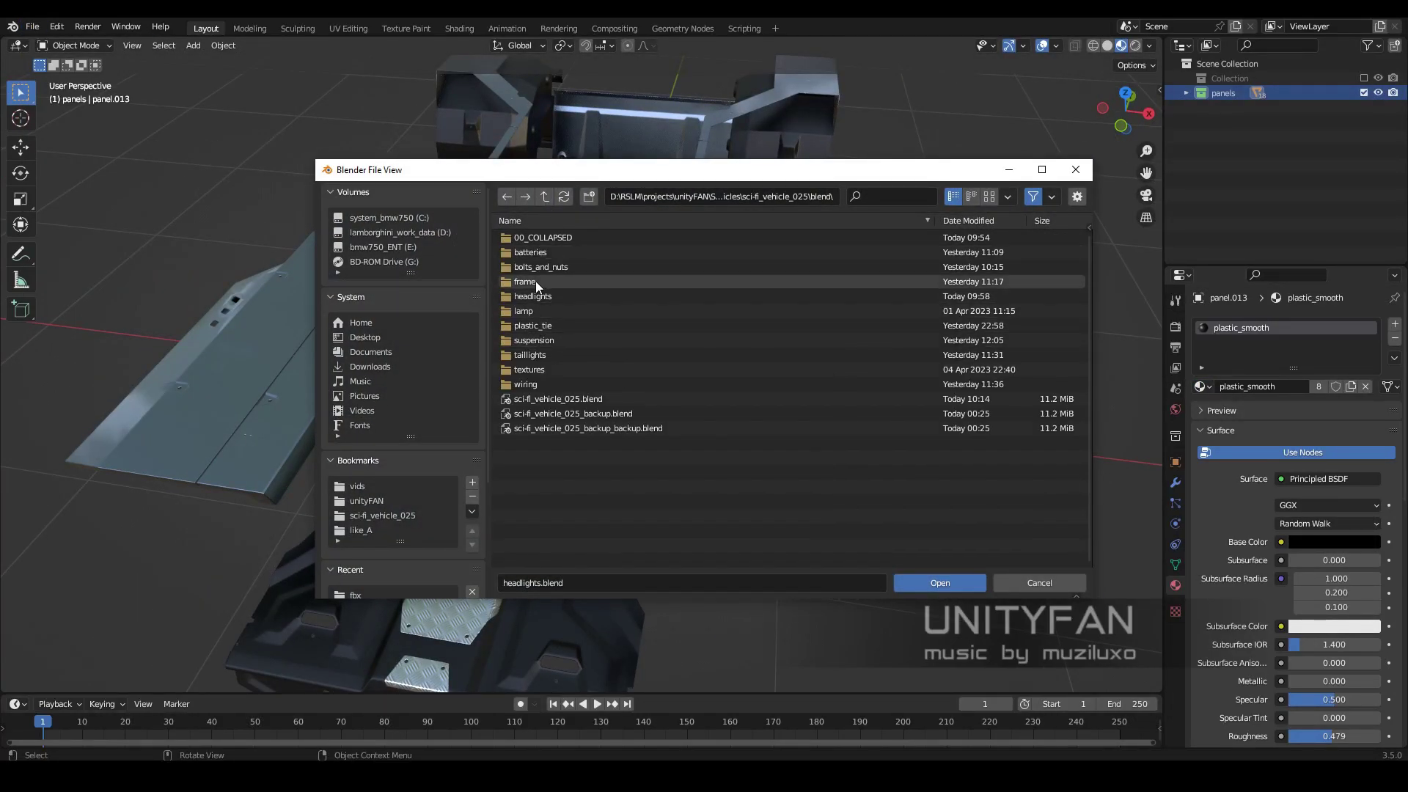
pyautogui.doubleClick(541, 267)
pyautogui.click(551, 237)
pyautogui.click(946, 582)
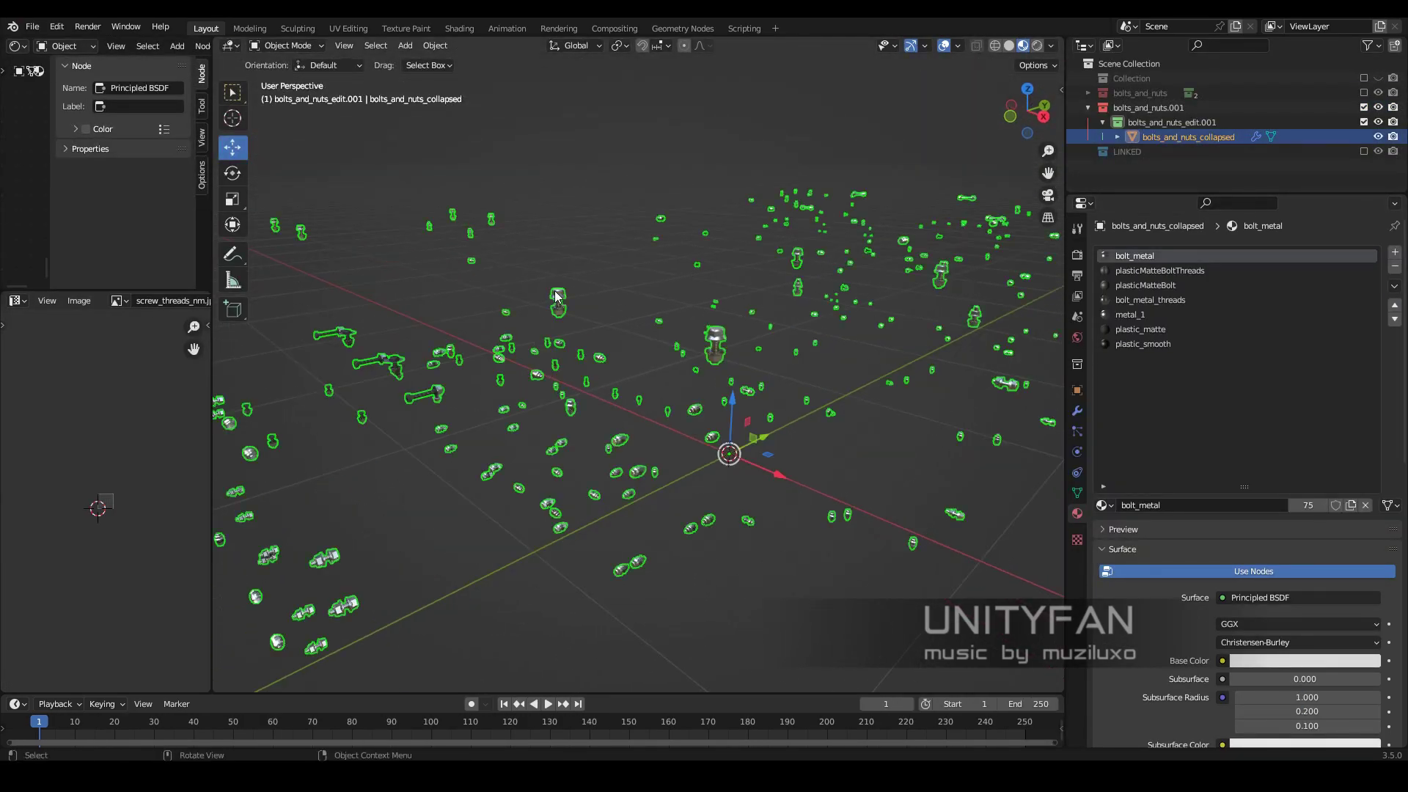
pyautogui.click(1363, 107)
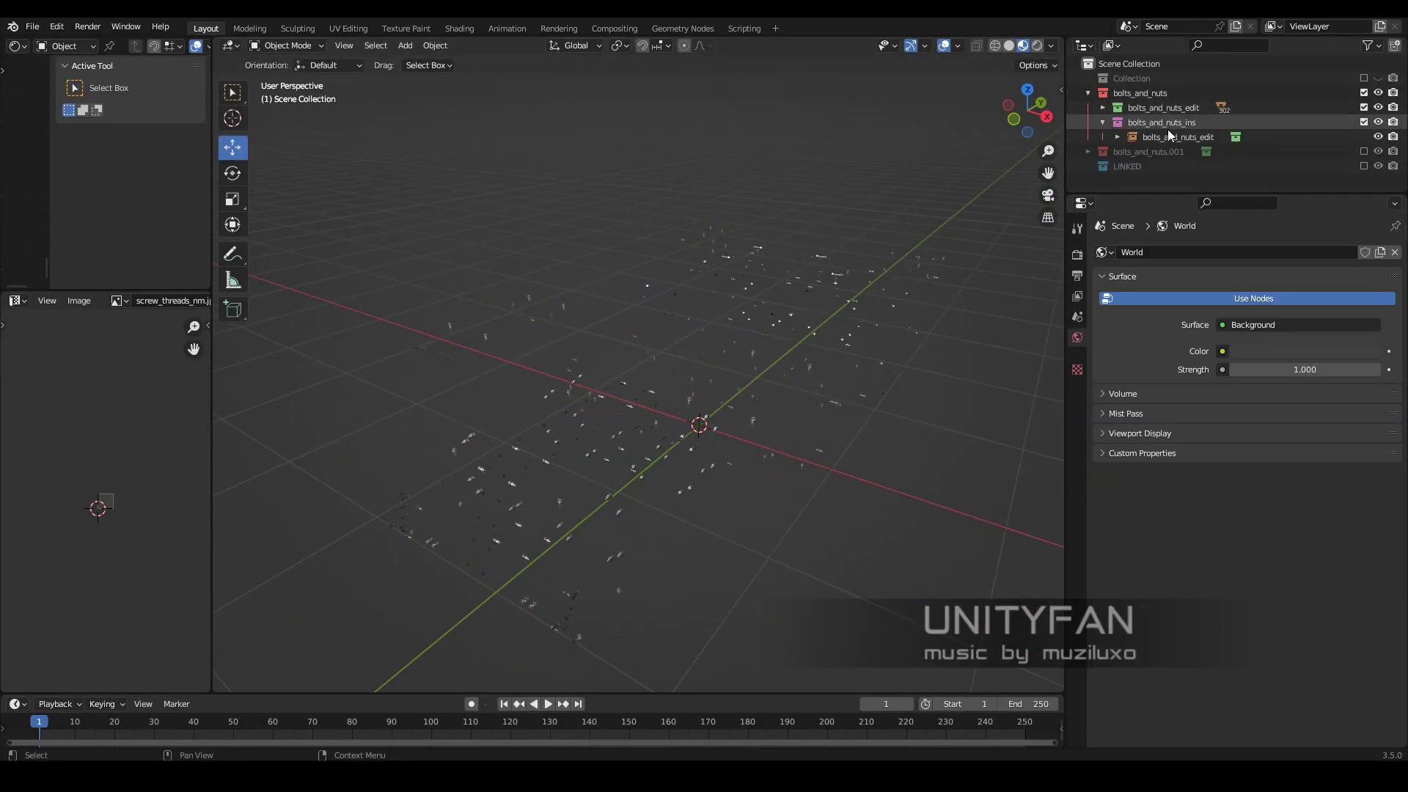
# - Give Bolt.013 bolt_metal in slot 1 and bolt_metal_threads in slot 2
pyautogui.click(679, 352)
pyautogui.scroll(3, 744, 365)
pyautogui.click(1104, 505)
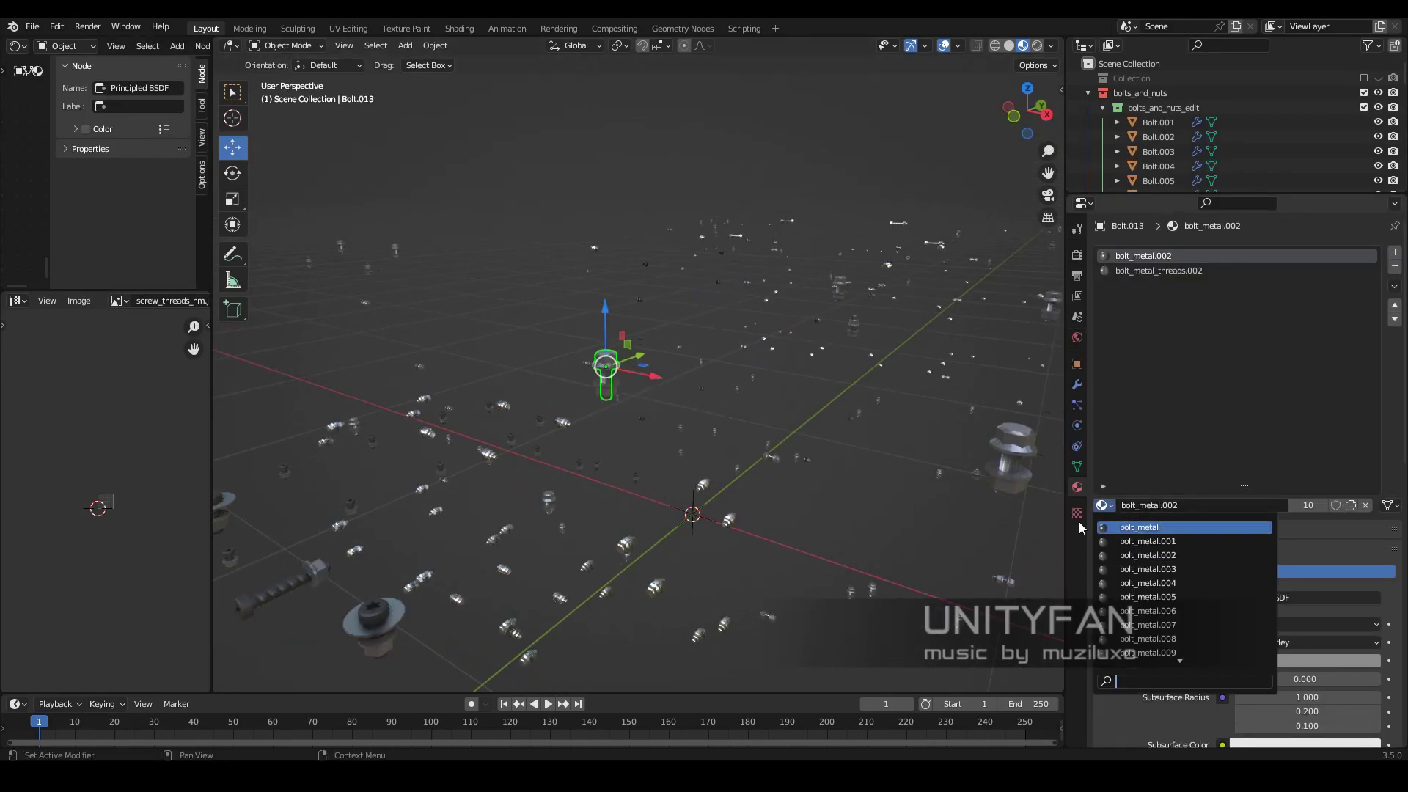
pyautogui.click(605, 358)
pyautogui.press('KP_Decimal')
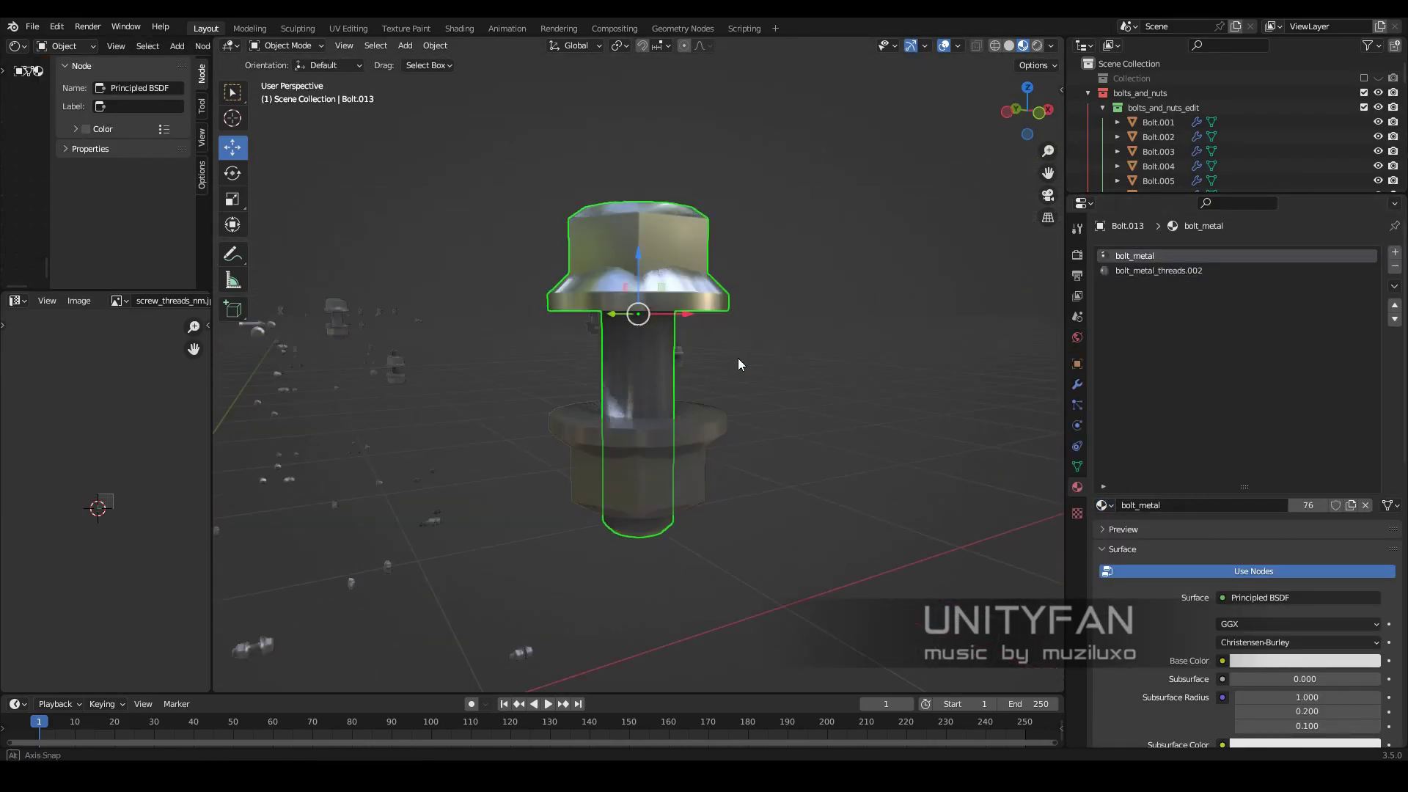
pyautogui.moveTo(212, 271); pyautogui.dragTo(415, 271)
pyautogui.click(1159, 271)
pyautogui.click(1103, 505)
pyautogui.click(1158, 583)
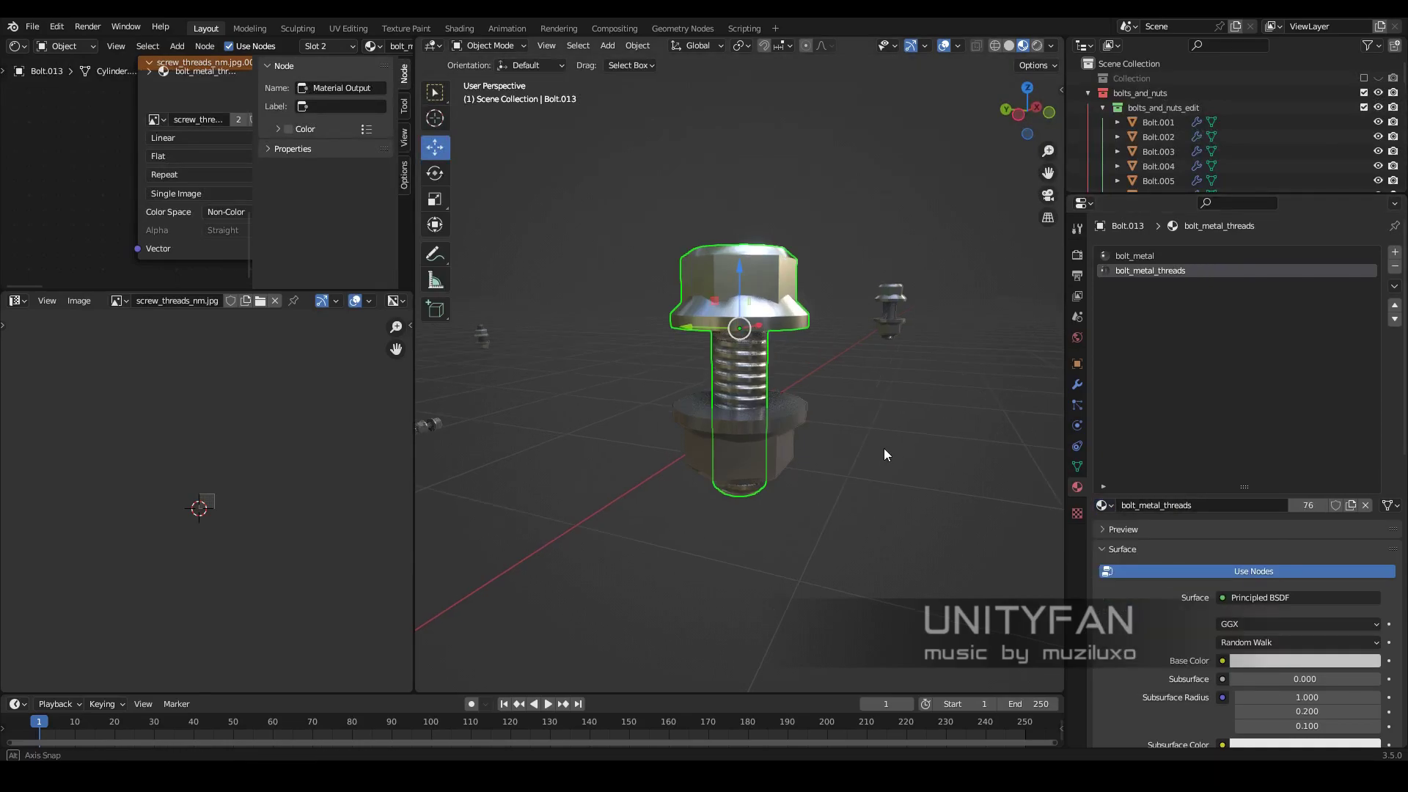
# - Give Nut.014 bolt_metal_threads and bolt_metal in its material slots
pyautogui.click(1103, 505)
pyautogui.click(1184, 555)
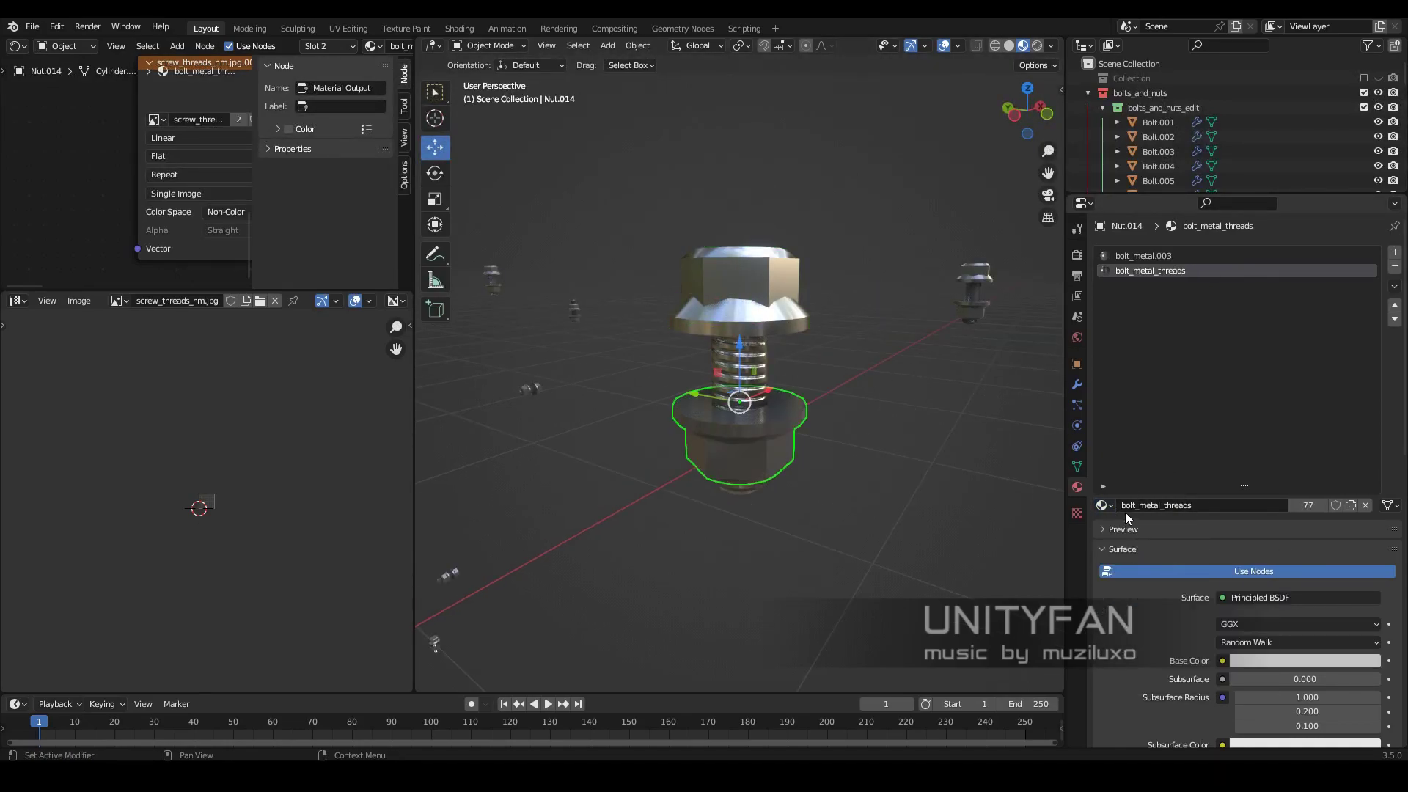
pyautogui.click(1144, 255)
pyautogui.click(1103, 505)
pyautogui.click(1144, 541)
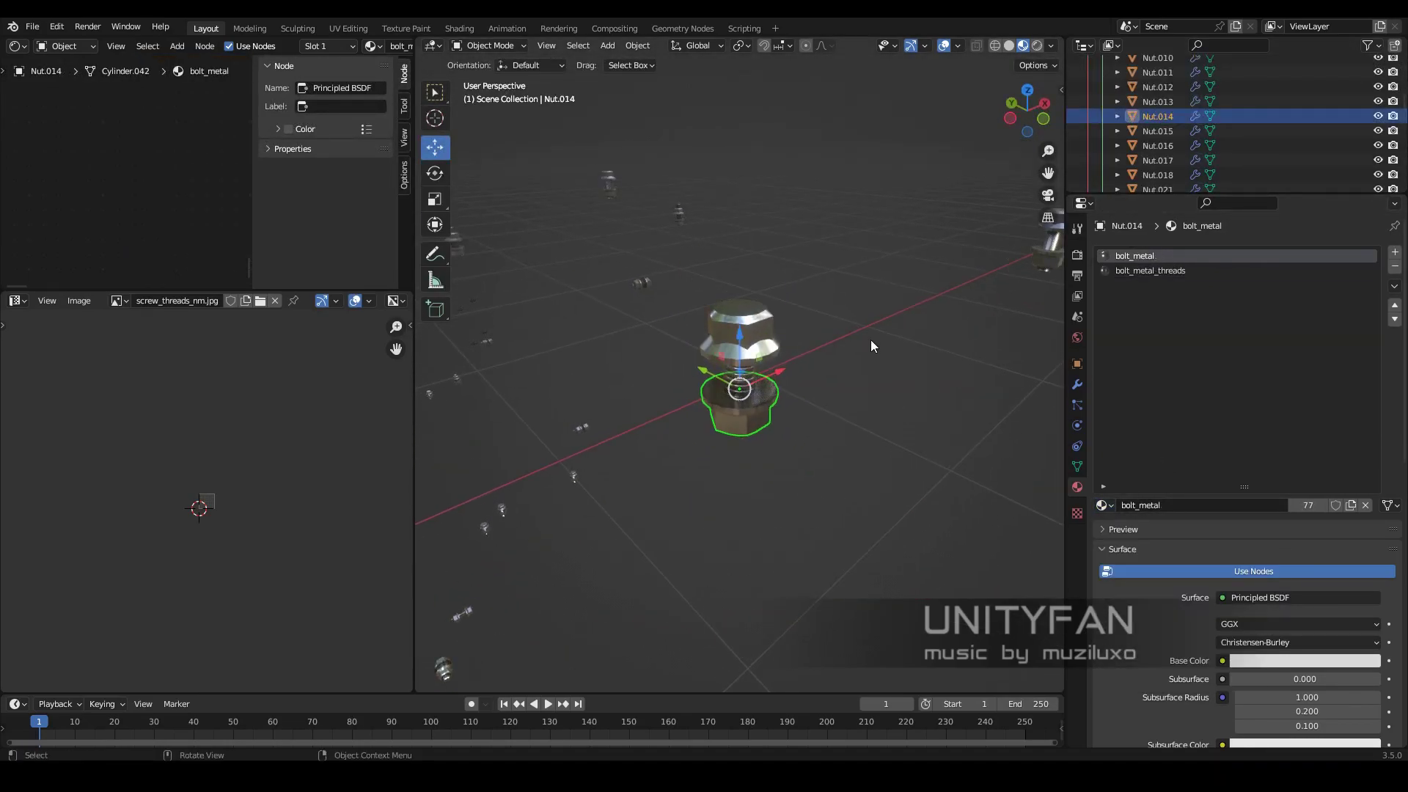
pyautogui.moveTo(872, 346); pyautogui.dragTo(846, 450, button='middle')
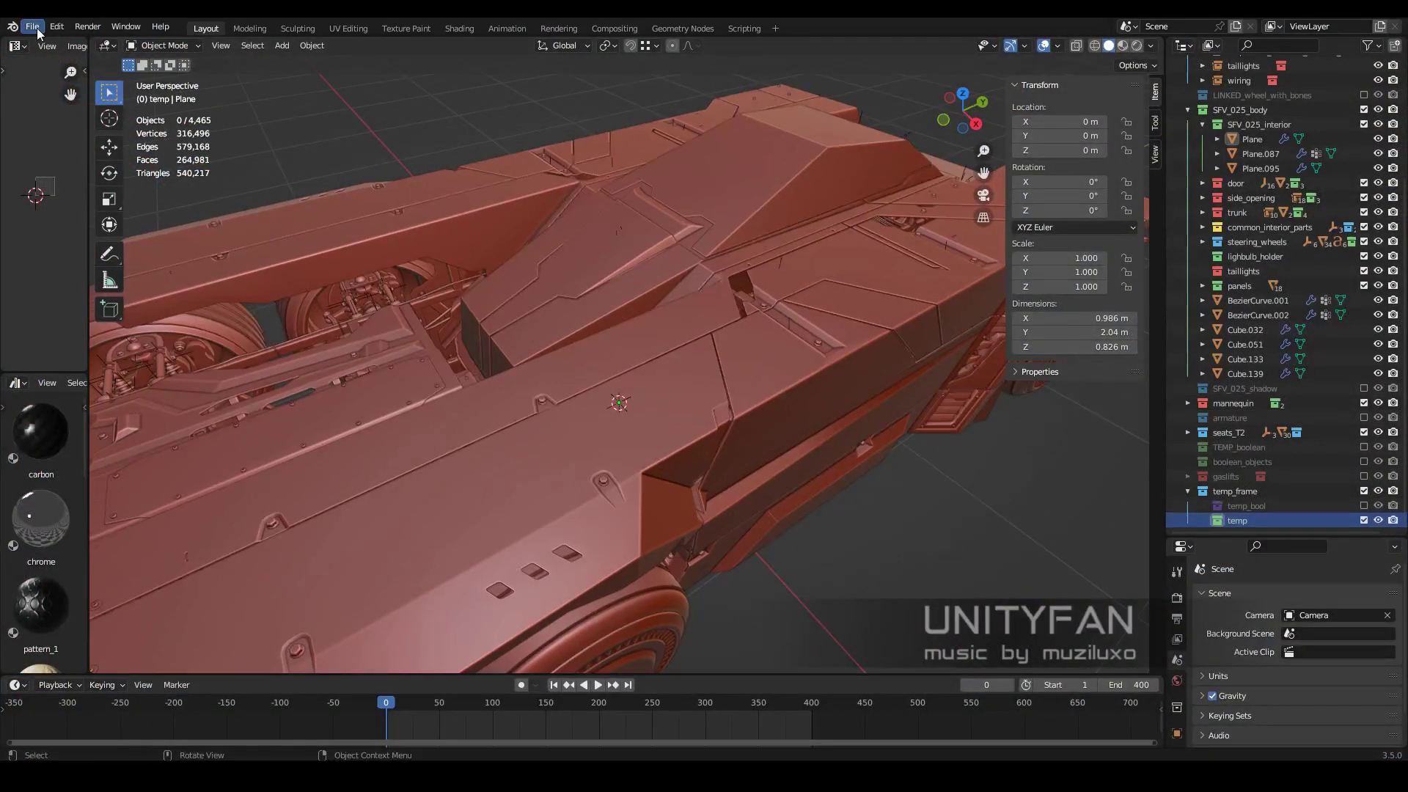
# - Append Bolt.013 from bolts_and_nuts.blend into the vehicle scene
pyautogui.click(37, 29)
pyautogui.moveTo(68, 259)
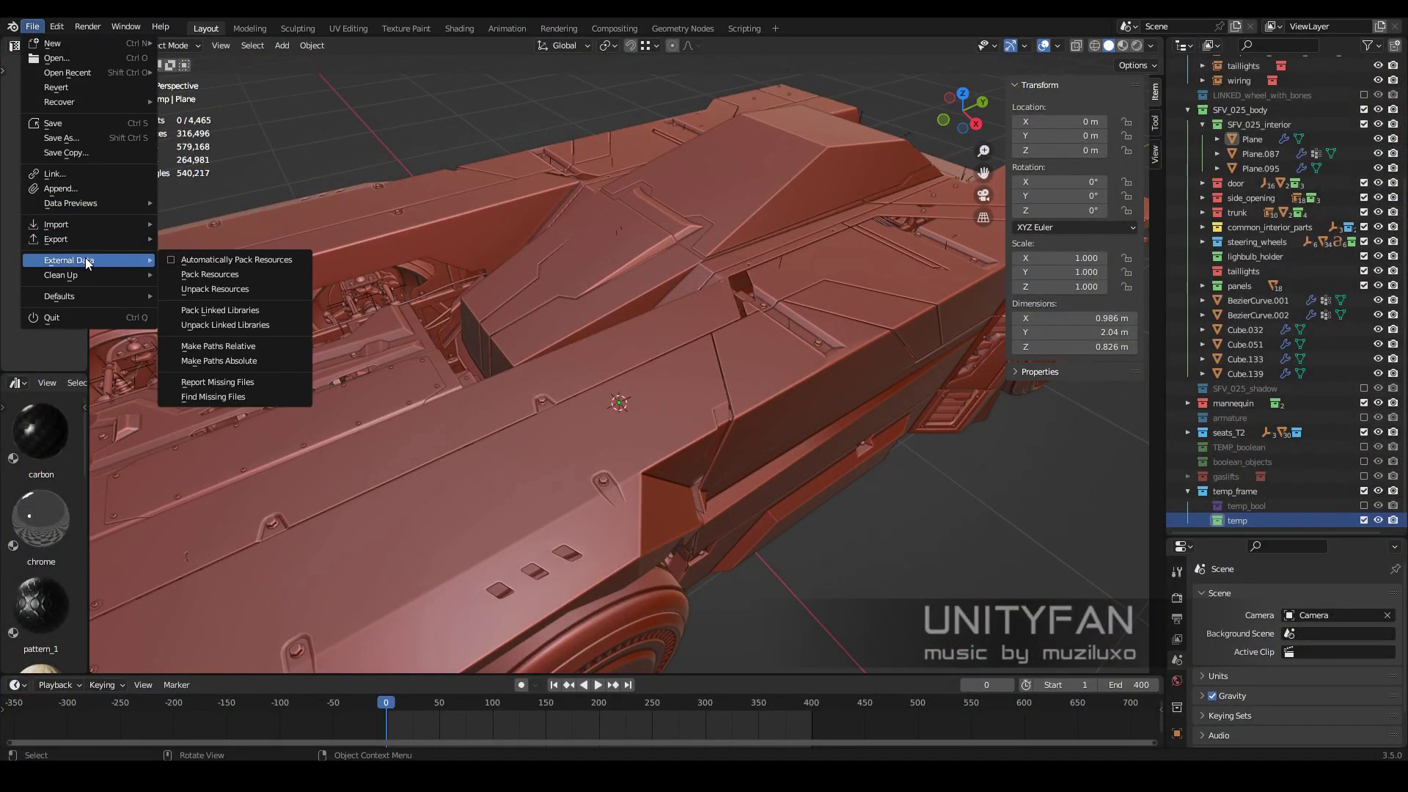
pyautogui.click(78, 190)
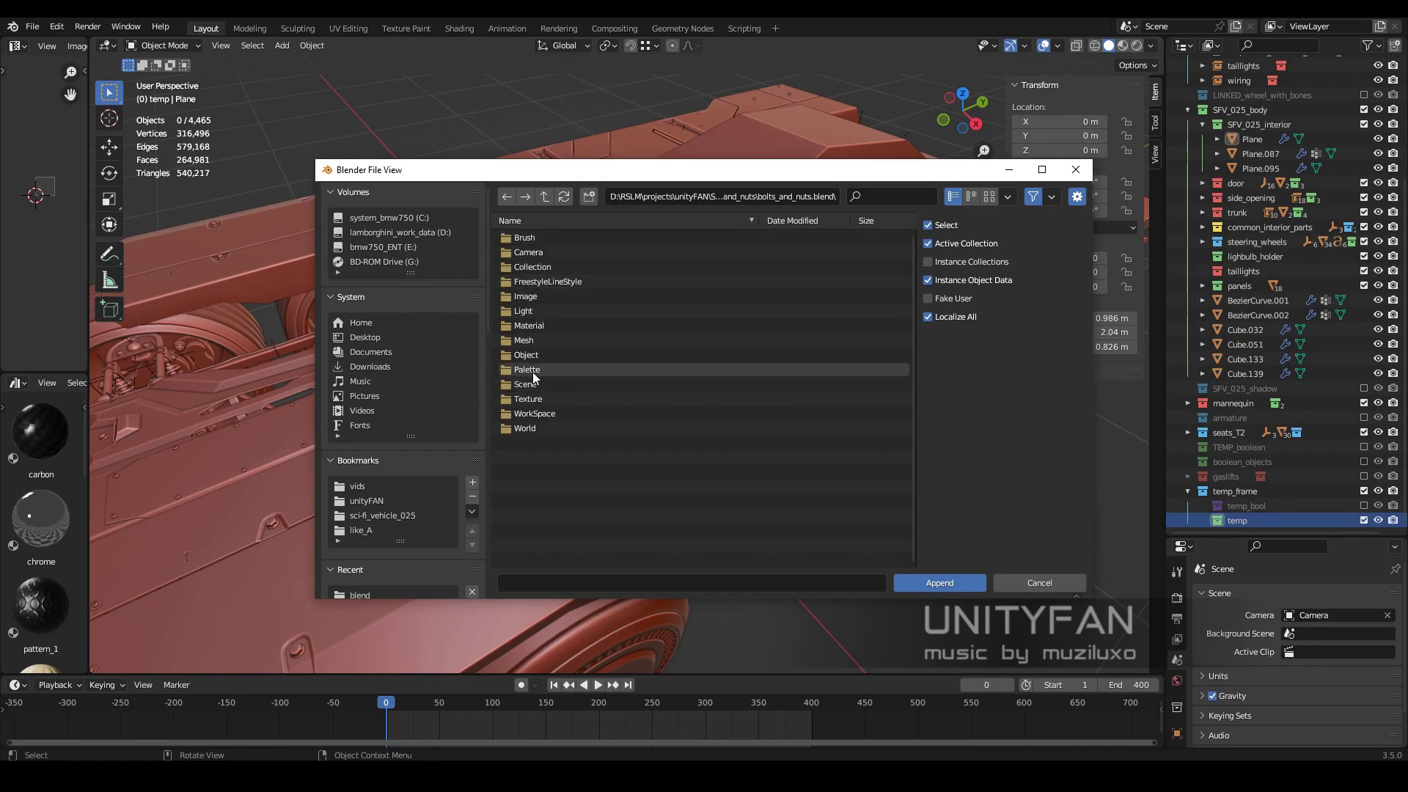
pyautogui.click(937, 583)
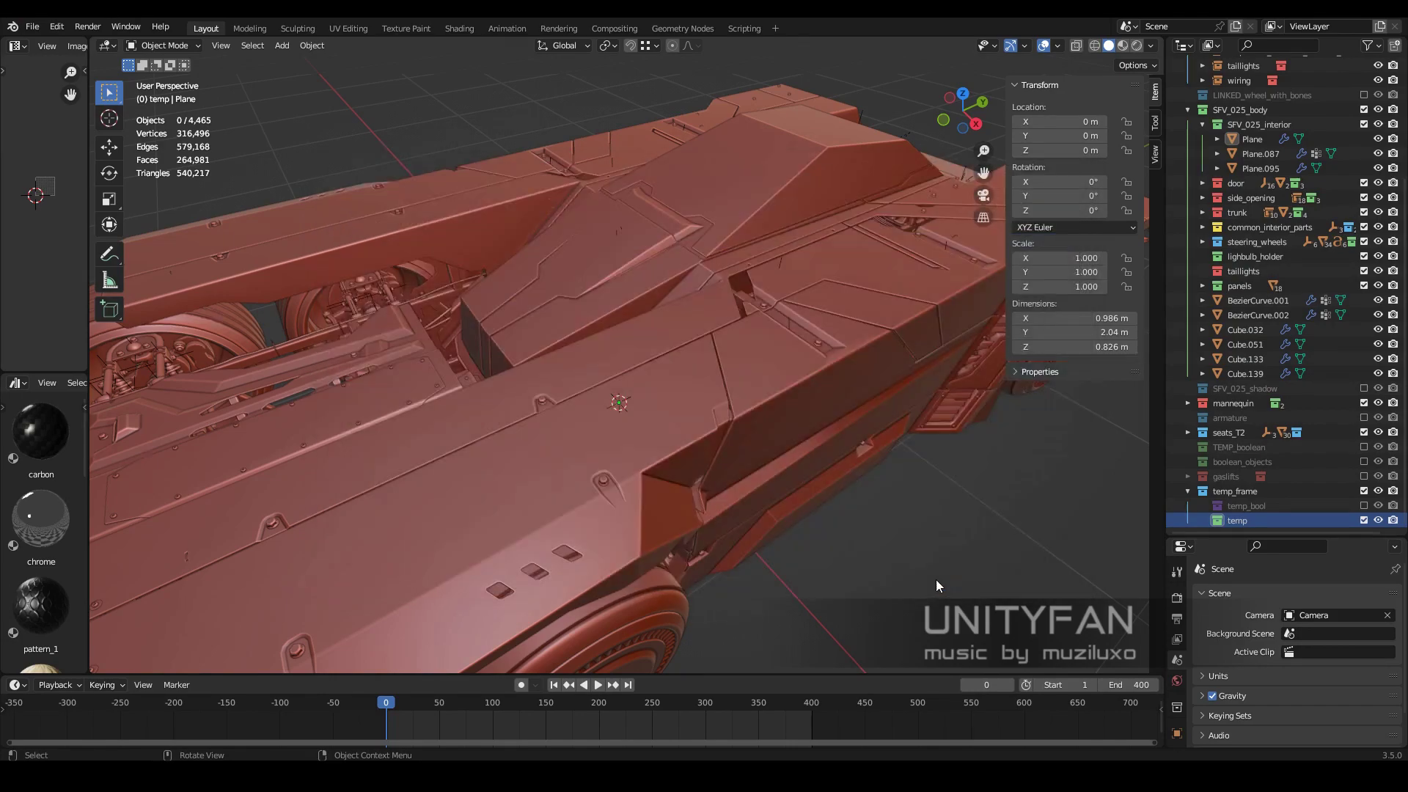
pyautogui.scroll(-5, 688, 450)
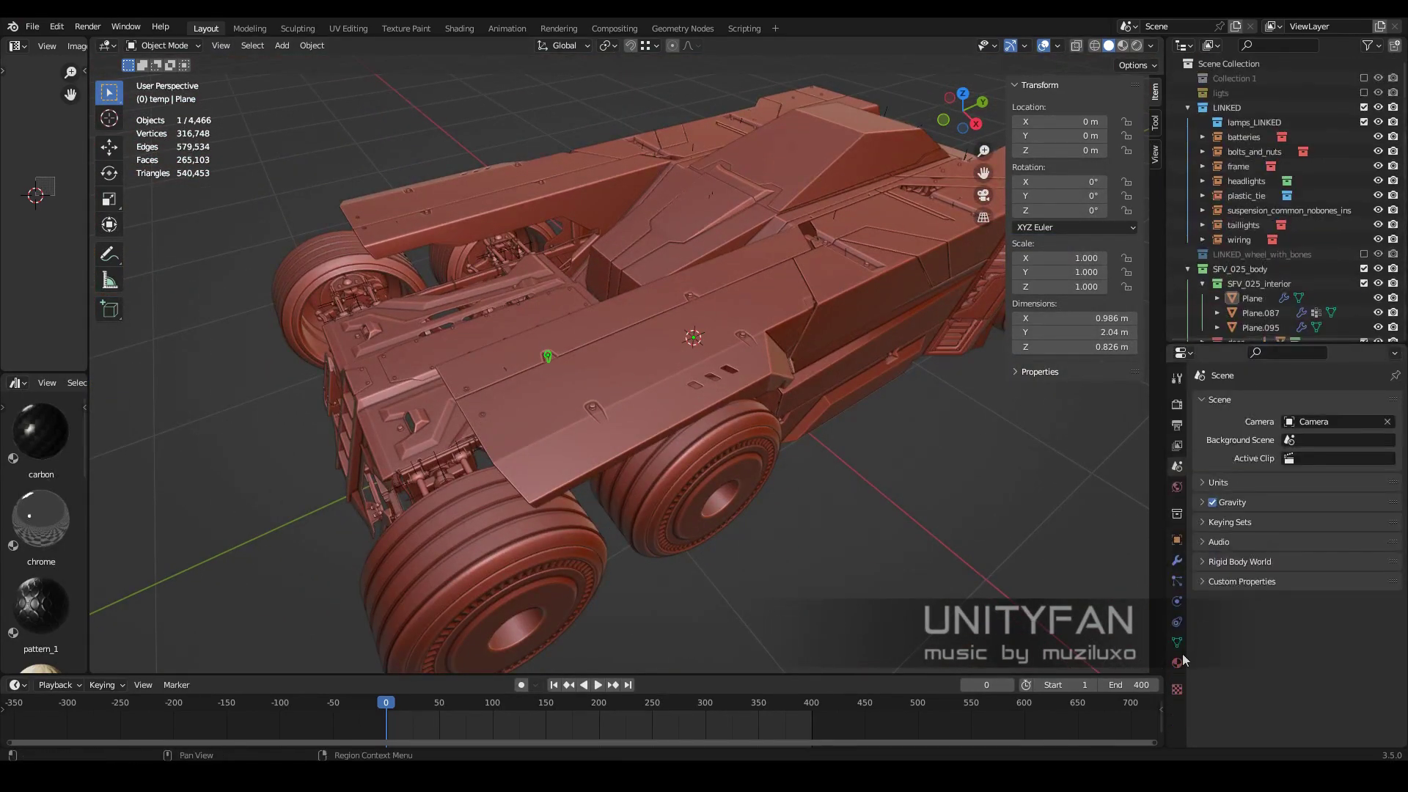
pyautogui.click(1177, 662)
pyautogui.click(1203, 464)
pyautogui.scroll(5, 786, 441)
pyautogui.scroll(5, 700, 398)
# - Hide the linked bolts_and_nuts collection
pyautogui.moveTo(699, 398)
pyautogui.mouseDown(button='middle')
pyautogui.moveTo(666, 350)
pyautogui.moveTo(661, 383)
pyautogui.mouseUp(button='middle')
pyautogui.click(665, 351)
pyautogui.scroll(-5, 666, 350)
pyautogui.press('h')
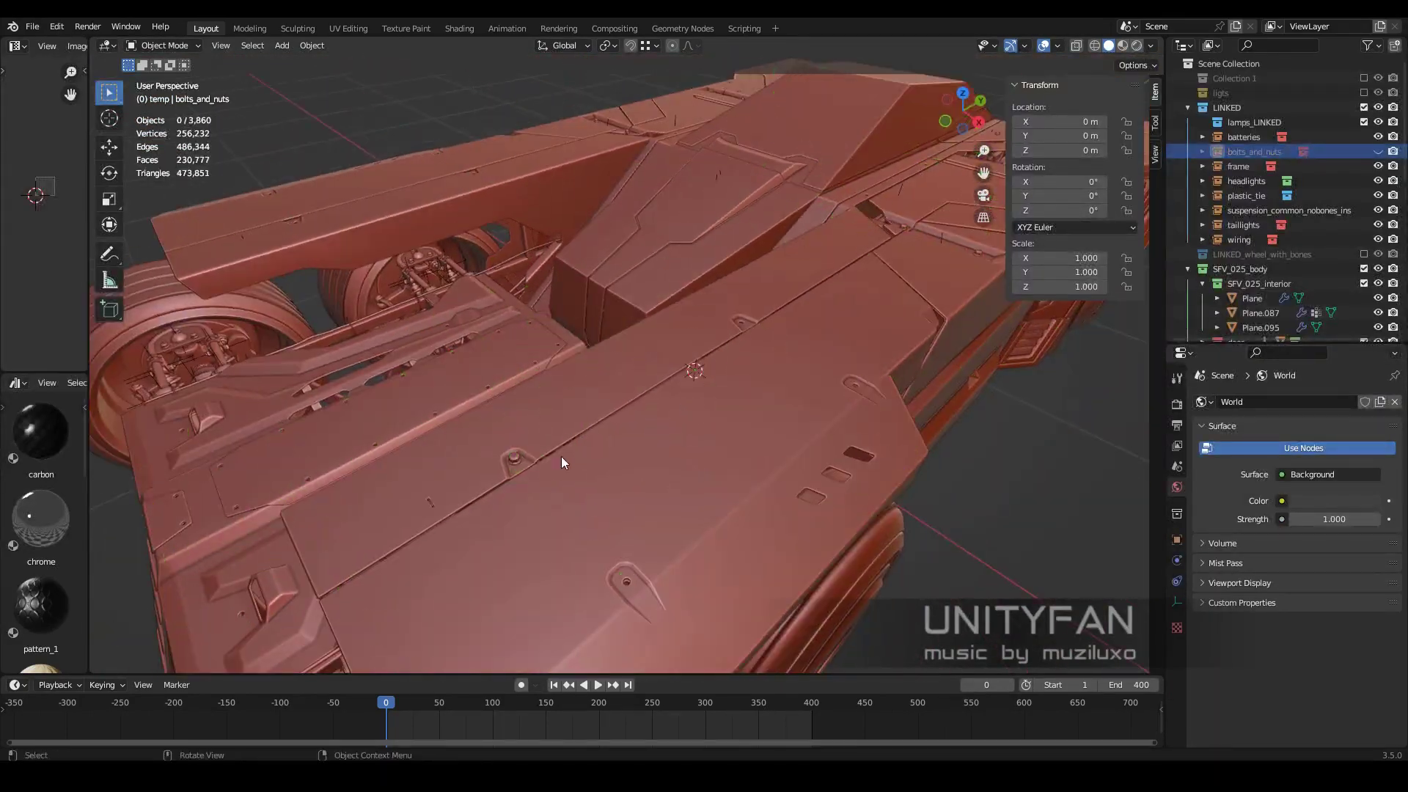
# - Set the appended bolt's slots to bolt_metal and bolt_metal_threads
pyautogui.click(515, 460)
pyautogui.click(1202, 492)
pyautogui.click(1238, 571)
pyautogui.scroll(5, 945, 494)
pyautogui.moveTo(829, 381); pyautogui.dragTo(754, 451, button='middle')
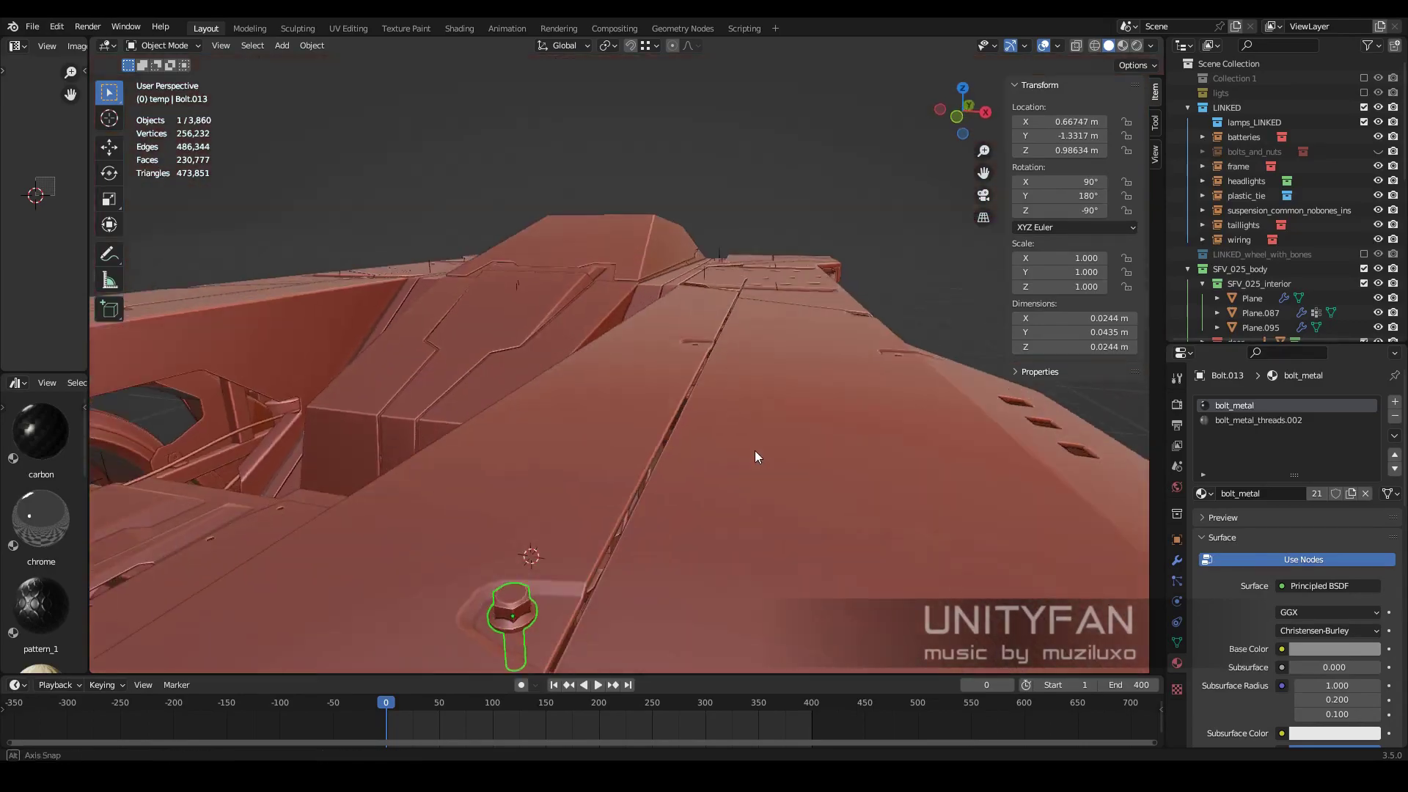
pyautogui.click(1259, 420)
pyautogui.click(1202, 492)
pyautogui.click(1264, 600)
pyautogui.scroll(-5, 668, 464)
pyautogui.moveTo(668, 464); pyautogui.dragTo(935, 488, button='middle')
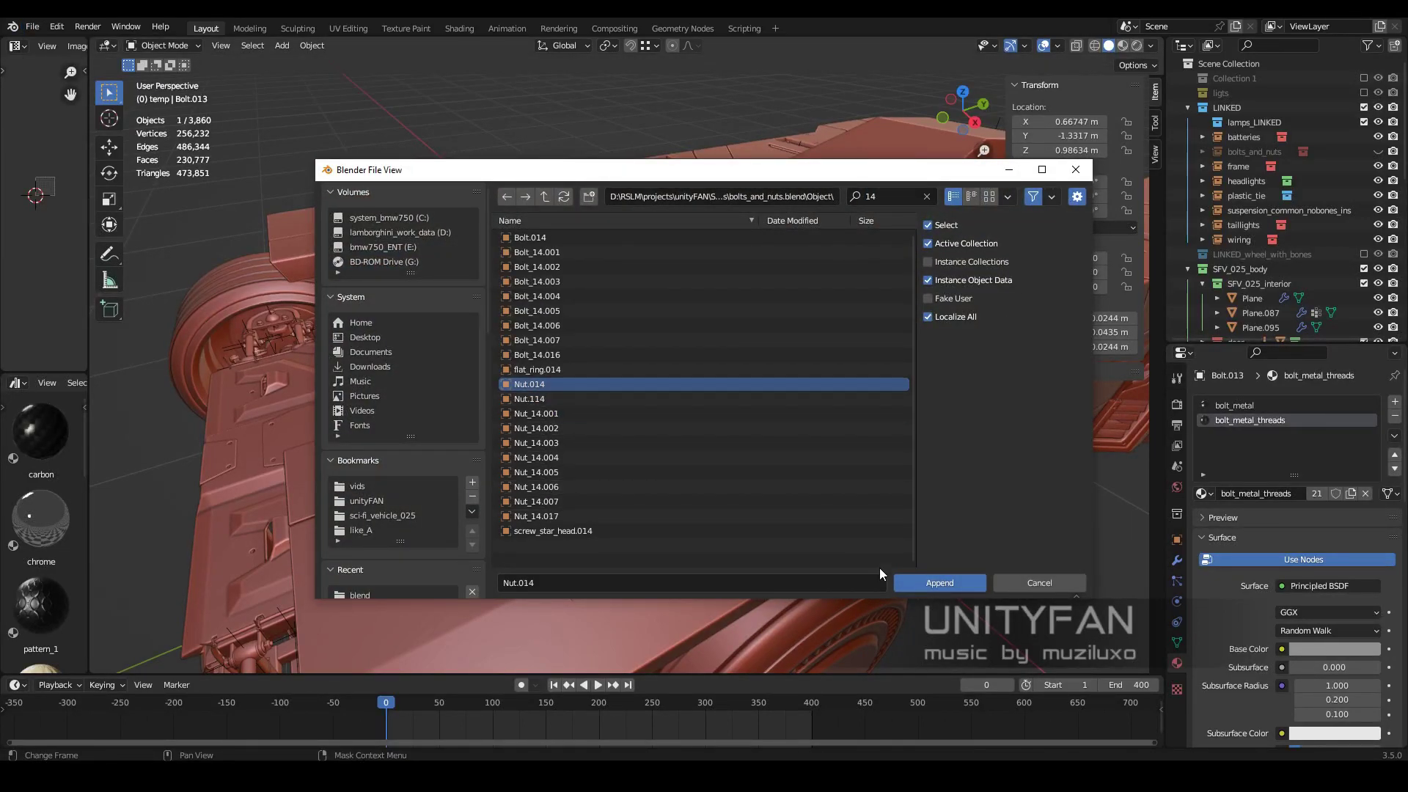
# - Append Nut.014 and give its threads slot bolt_metal_threads
pyautogui.click(910, 582)
pyautogui.press('KP_Decimal')
pyautogui.click(1202, 494)
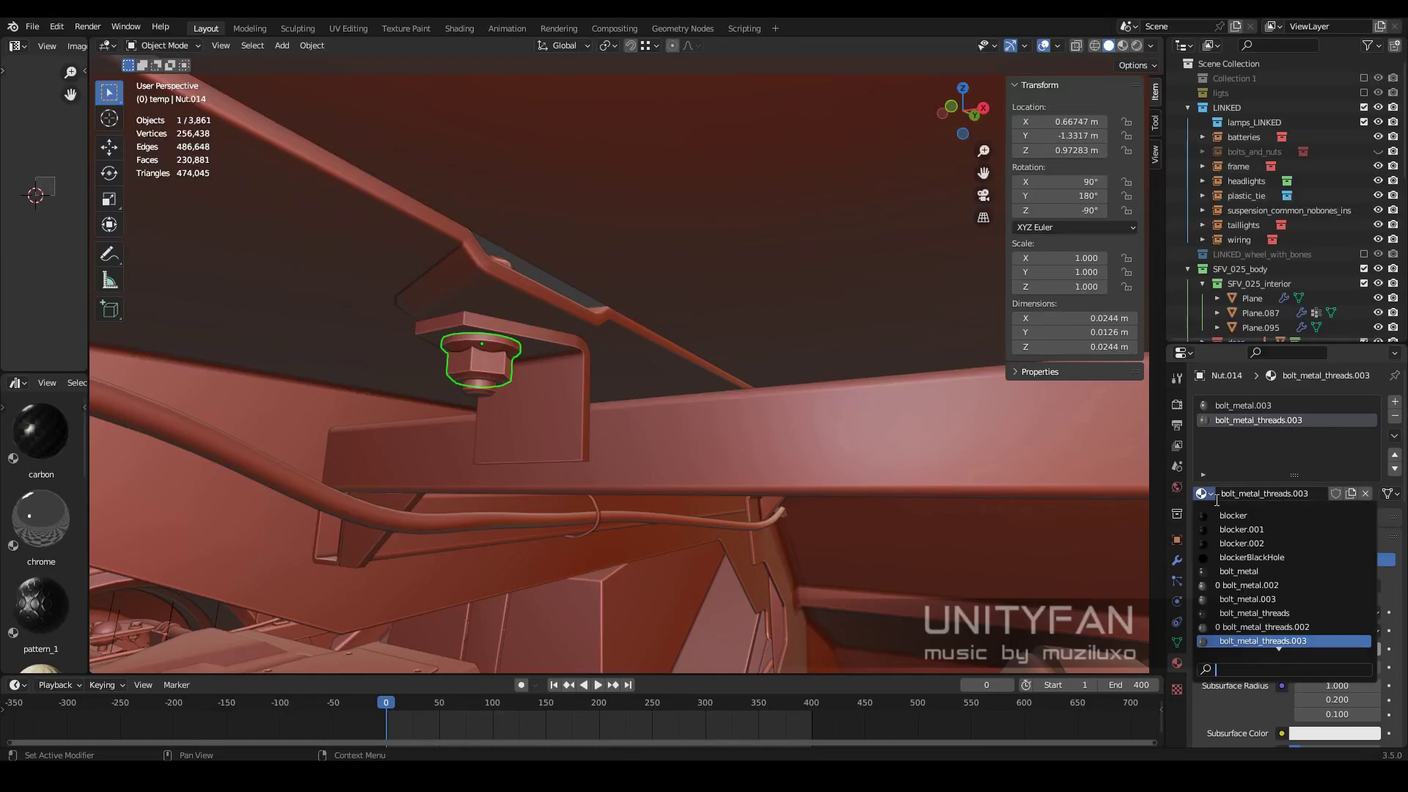
pyautogui.click(1293, 641)
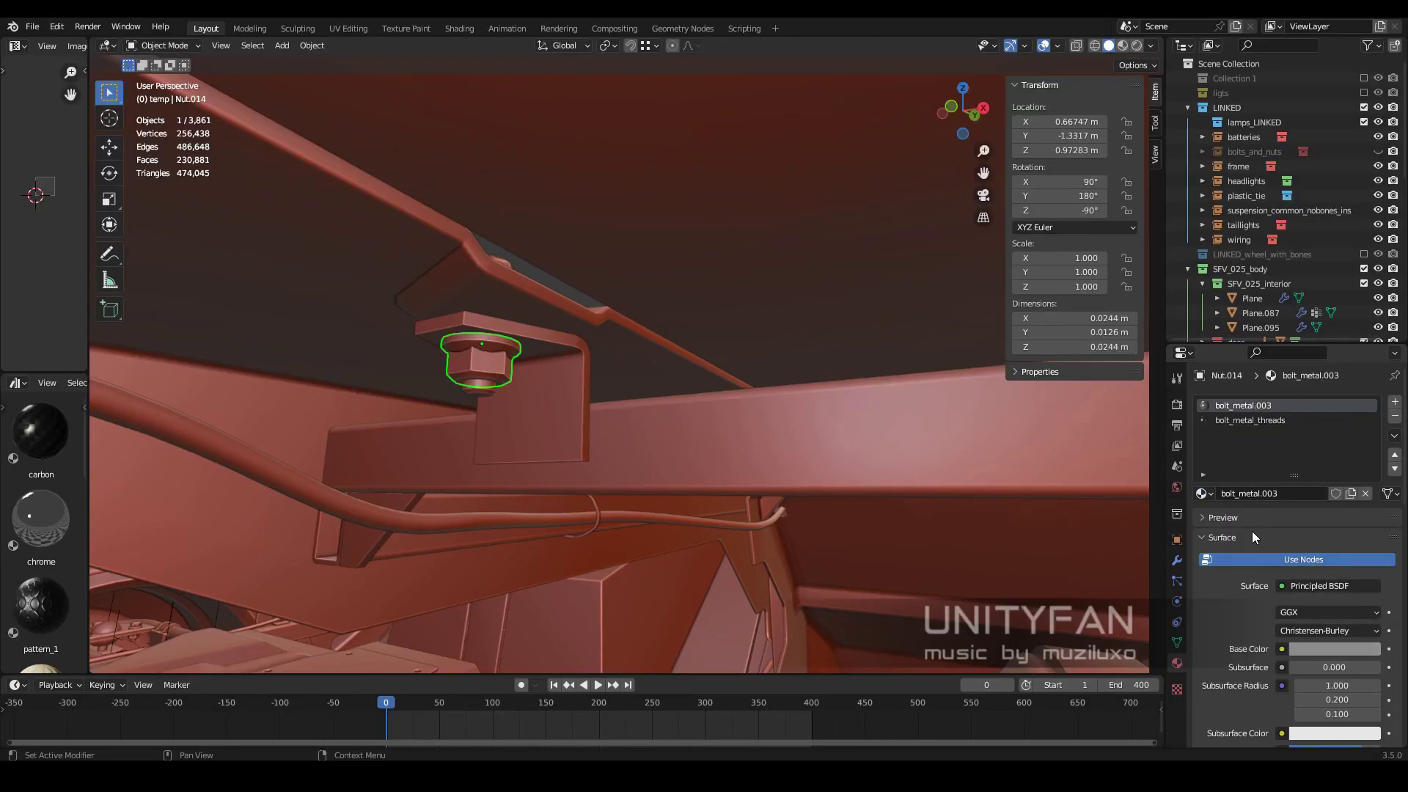
pyautogui.click(1202, 494)
pyautogui.click(1254, 613)
pyautogui.click(108, 147)
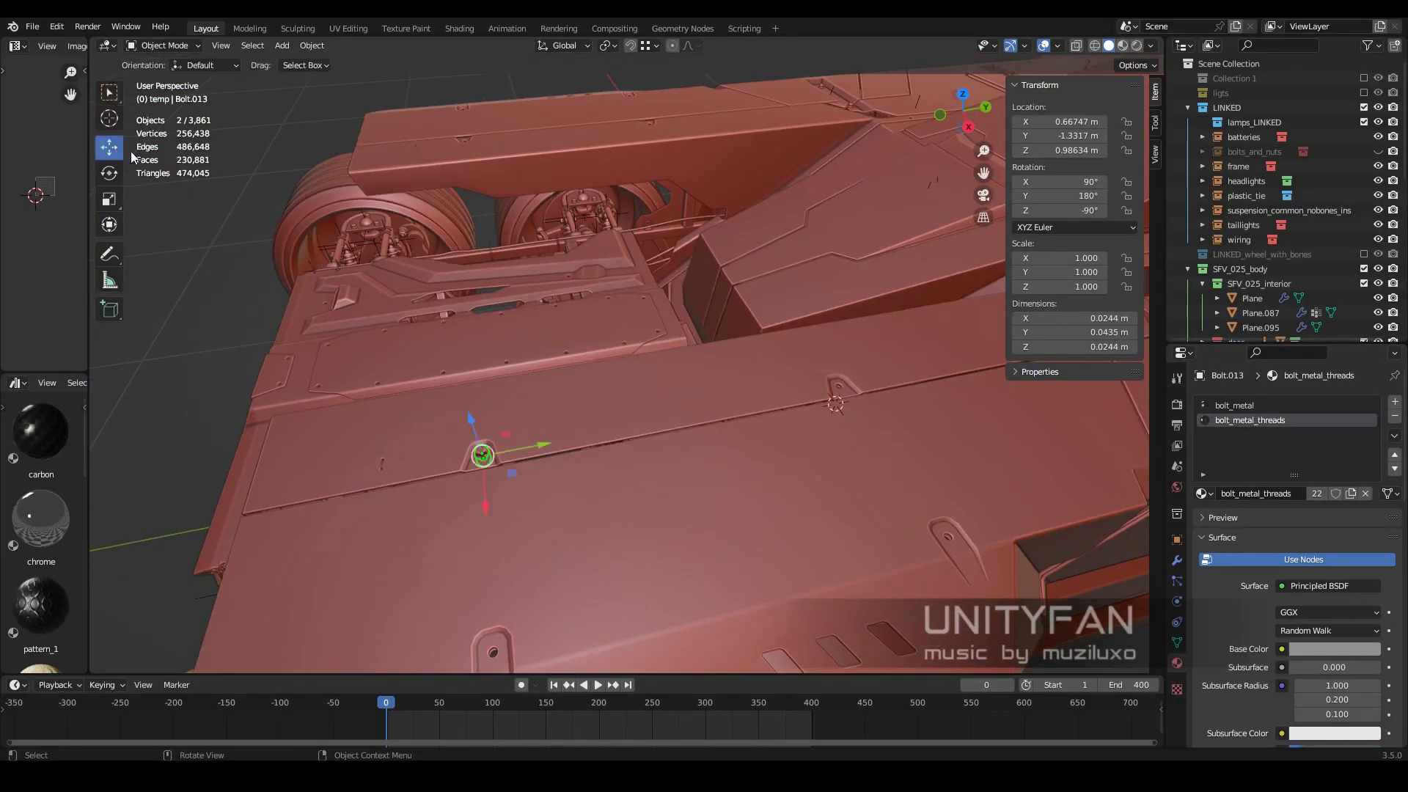
# - In top view, move Bolt.013 and its nut to a new spot on the hull panel
pyautogui.press('KP_7')
pyautogui.moveTo(628, 488); pyautogui.dragTo(629, 440)
pyautogui.press('KP_Decimal')
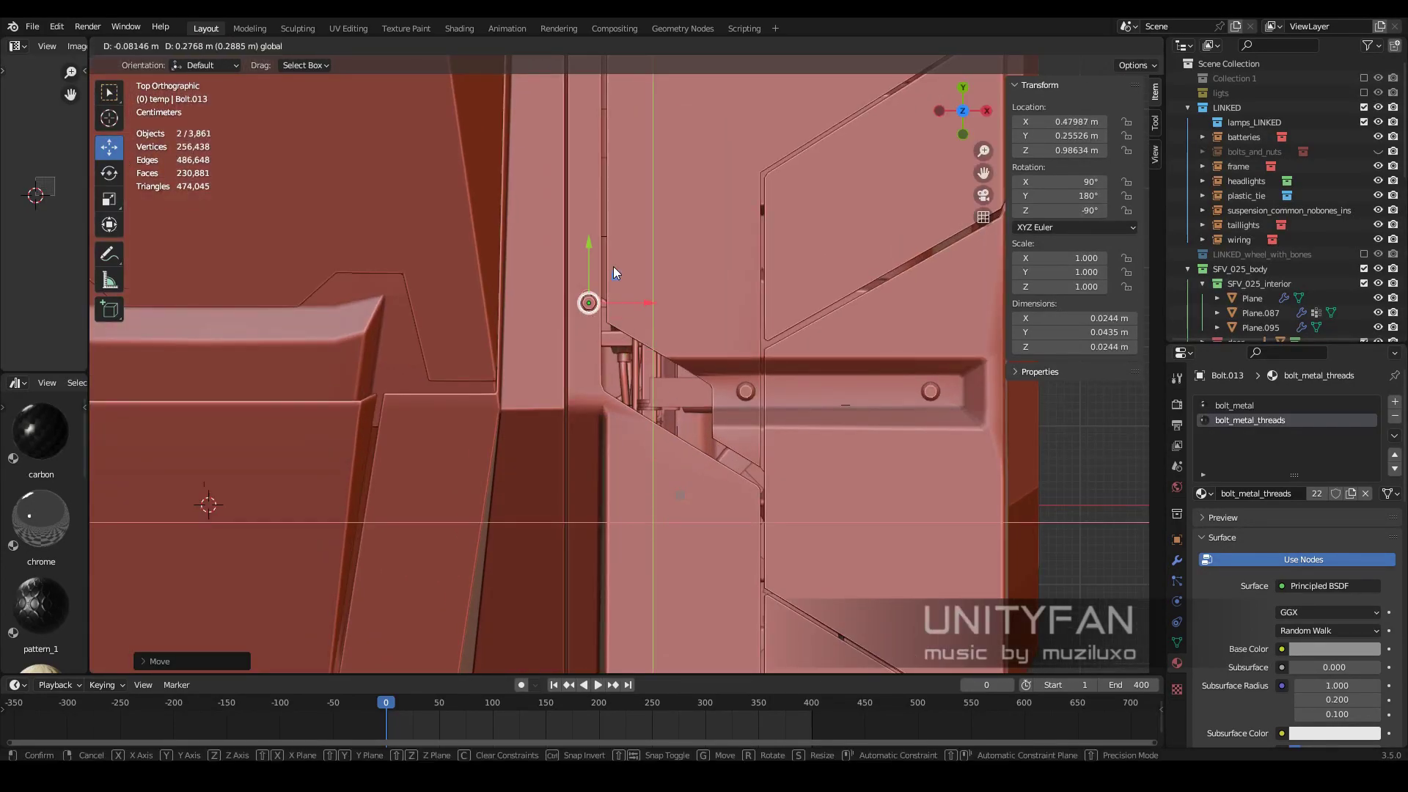
pyautogui.hotkey('shift', 'z')
pyautogui.press('g')
pyautogui.click(531, 332)
pyautogui.hotkey('shift', 'z')
pyautogui.scroll(-3, 663, 357)
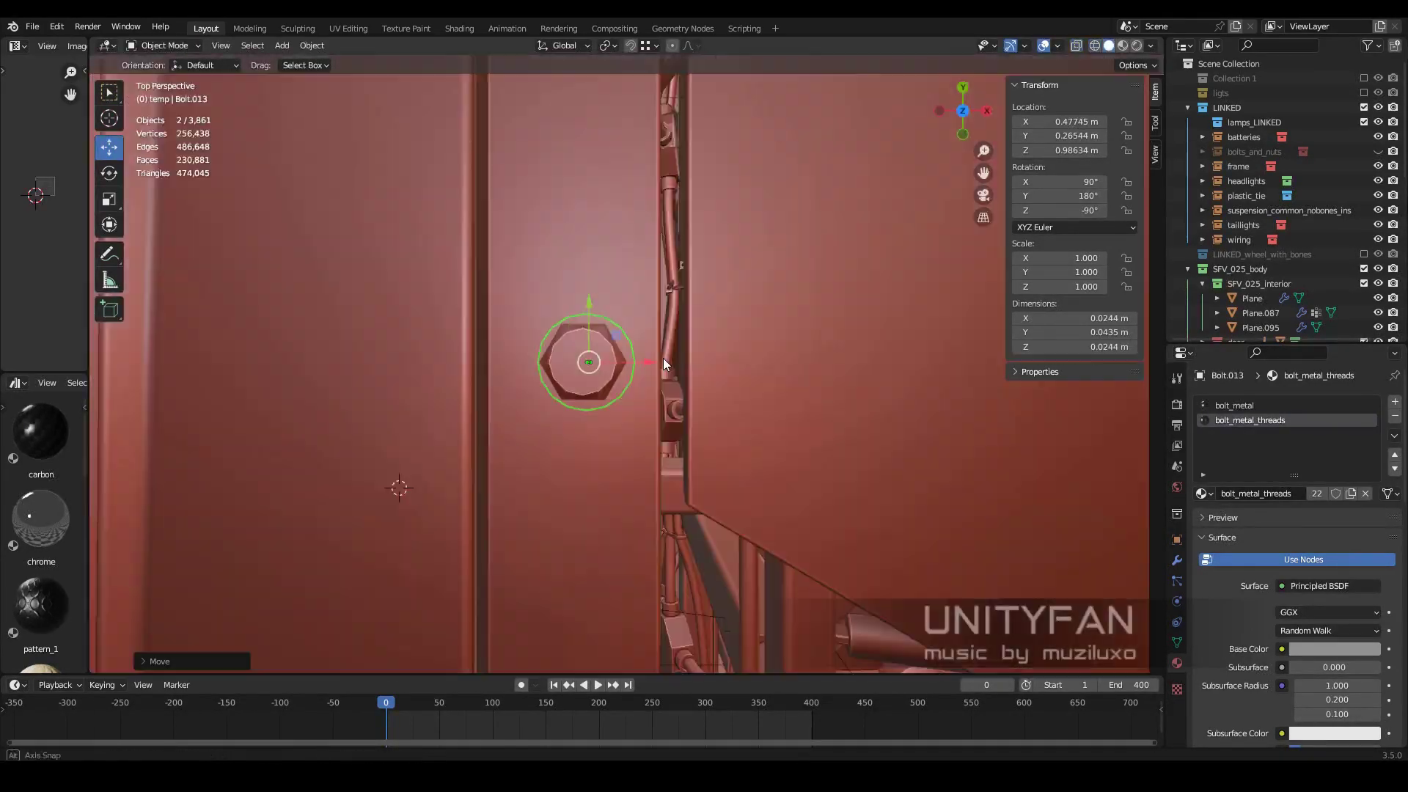
pyautogui.keyDown('shift'); pyautogui.moveTo(663, 358); pyautogui.dragTo(565, 412, button='middle'); pyautogui.keyUp('shift')
pyautogui.scroll(3, 535, 422)
pyautogui.scroll(2, 535, 423)
# - Duplicate the bolt and nut and place the copy (Bolt.010, Nut.010) further along the panel
pyautogui.hotkey('shift', 'd')
pyautogui.click(649, 270)
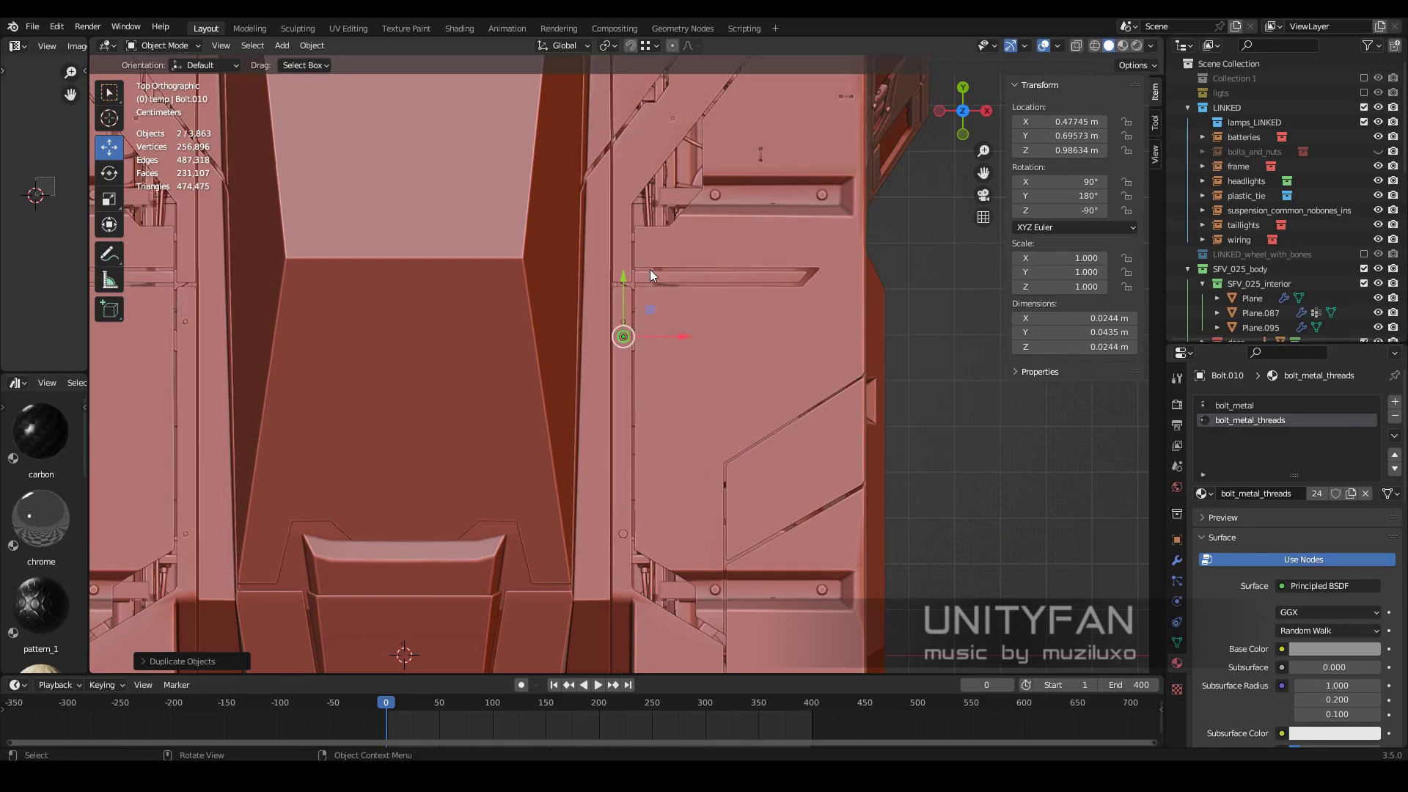
pyautogui.press('KP_Decimal')
pyautogui.hotkey('shift', 'z')
pyautogui.press('g')
pyautogui.click(557, 340)
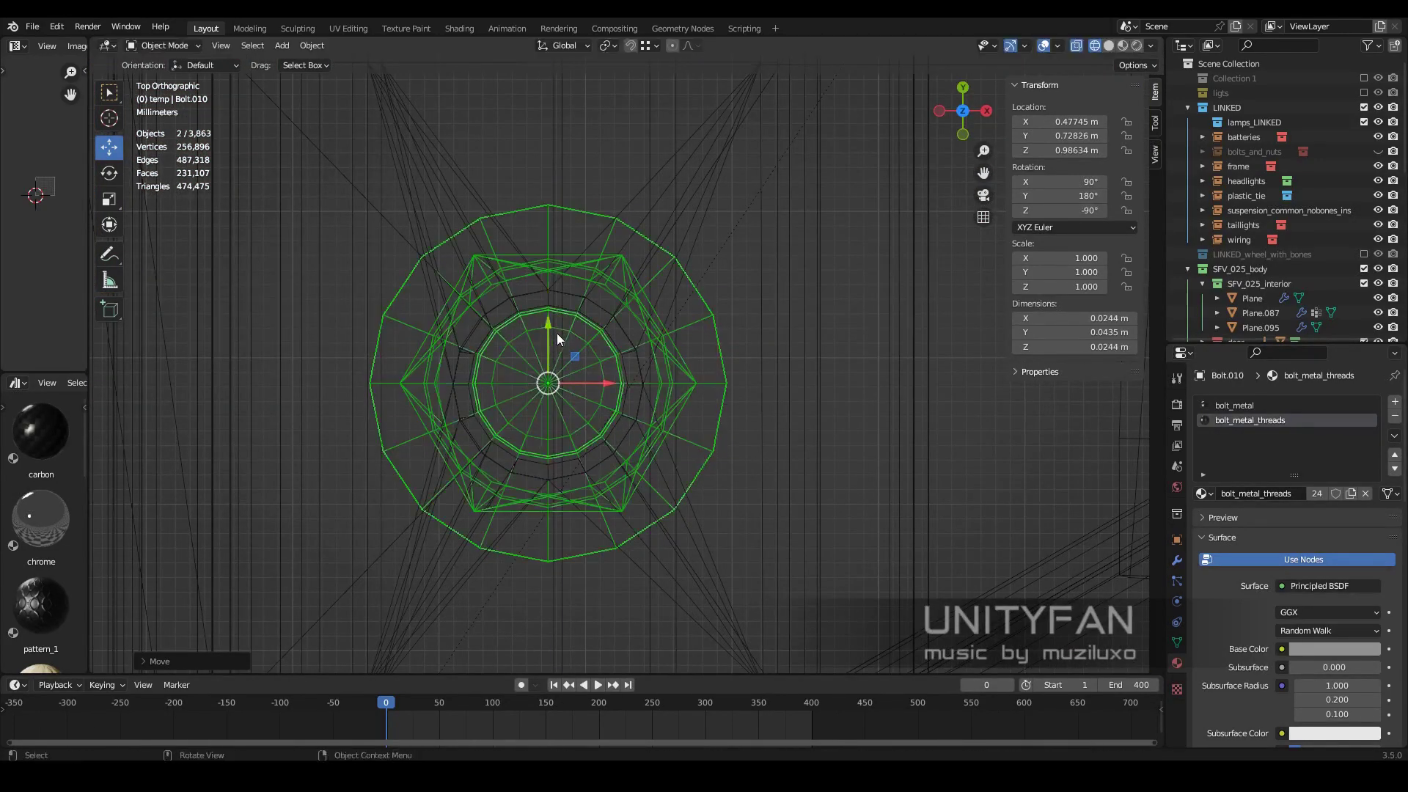
pyautogui.hotkey('shift', 'z')
pyautogui.moveTo(686, 450)
pyautogui.mouseDown(button='middle')
pyautogui.moveTo(671, 261)
pyautogui.moveTo(684, 359)
pyautogui.moveTo(584, 319)
pyautogui.moveTo(759, 306)
pyautogui.moveTo(675, 346)
pyautogui.moveTo(623, 447)
pyautogui.moveTo(599, 348)
pyautogui.moveTo(657, 394)
pyautogui.moveTo(696, 288)
pyautogui.moveTo(576, 269)
pyautogui.mouseUp(button='middle')
pyautogui.keyDown('shift'); pyautogui.click(675, 345); pyautogui.keyUp('shift')
pyautogui.click(599, 326)
pyautogui.scroll(5, 675, 363)
pyautogui.click(576, 270)
# - Adjust the height of the original Bolt.013 and Nut.014 along Z
pyautogui.moveTo(655, 366)
pyautogui.mouseDown(button='middle')
pyautogui.moveTo(615, 437)
pyautogui.moveTo(622, 363)
pyautogui.moveTo(723, 378)
pyautogui.moveTo(610, 262)
pyautogui.moveTo(663, 440)
pyautogui.mouseUp(button='middle')
pyautogui.click(615, 437)
pyautogui.click(664, 440)
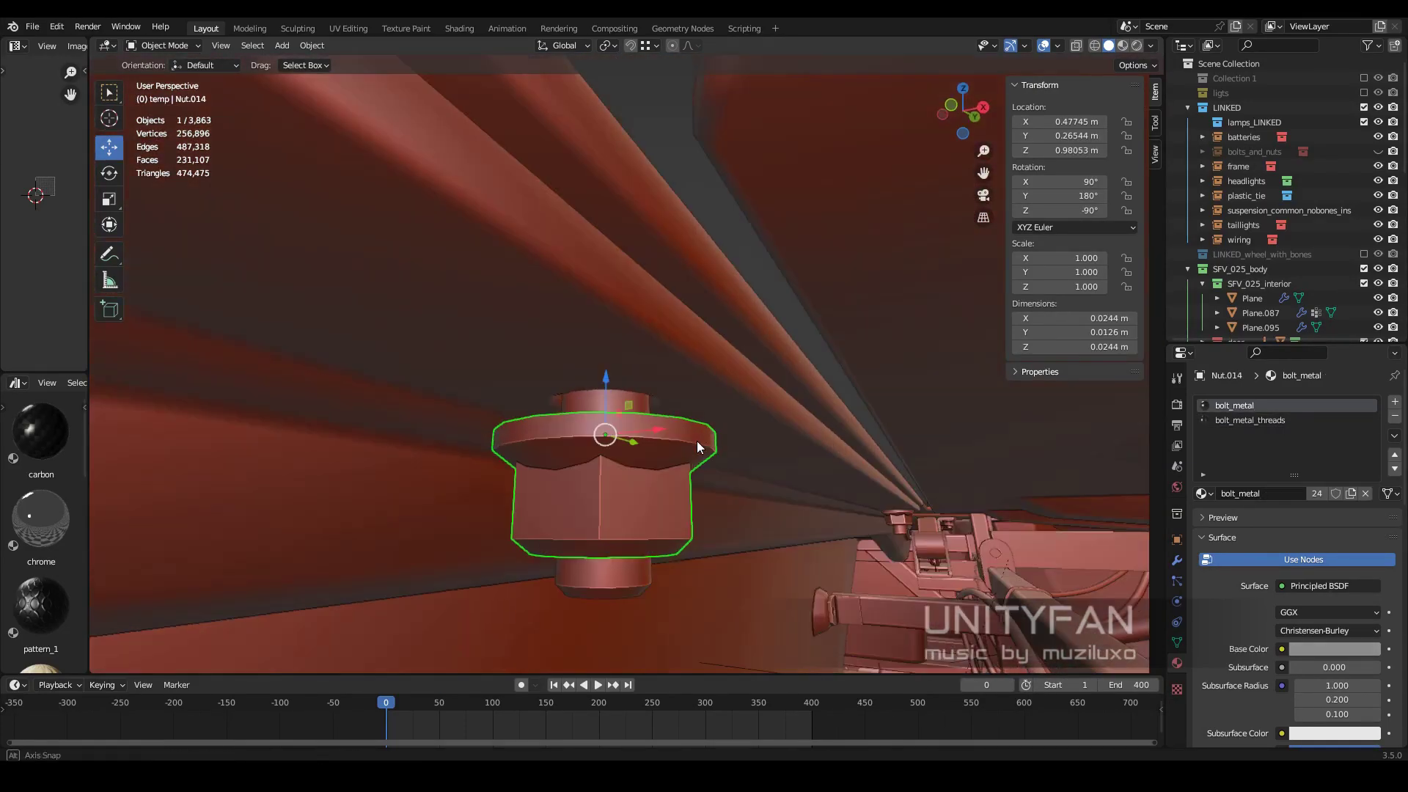
pyautogui.press('g')
pyautogui.press('z')
pyautogui.click(681, 324)
pyautogui.scroll(-5, 682, 325)
pyautogui.hotkey('ctrl', 'z')
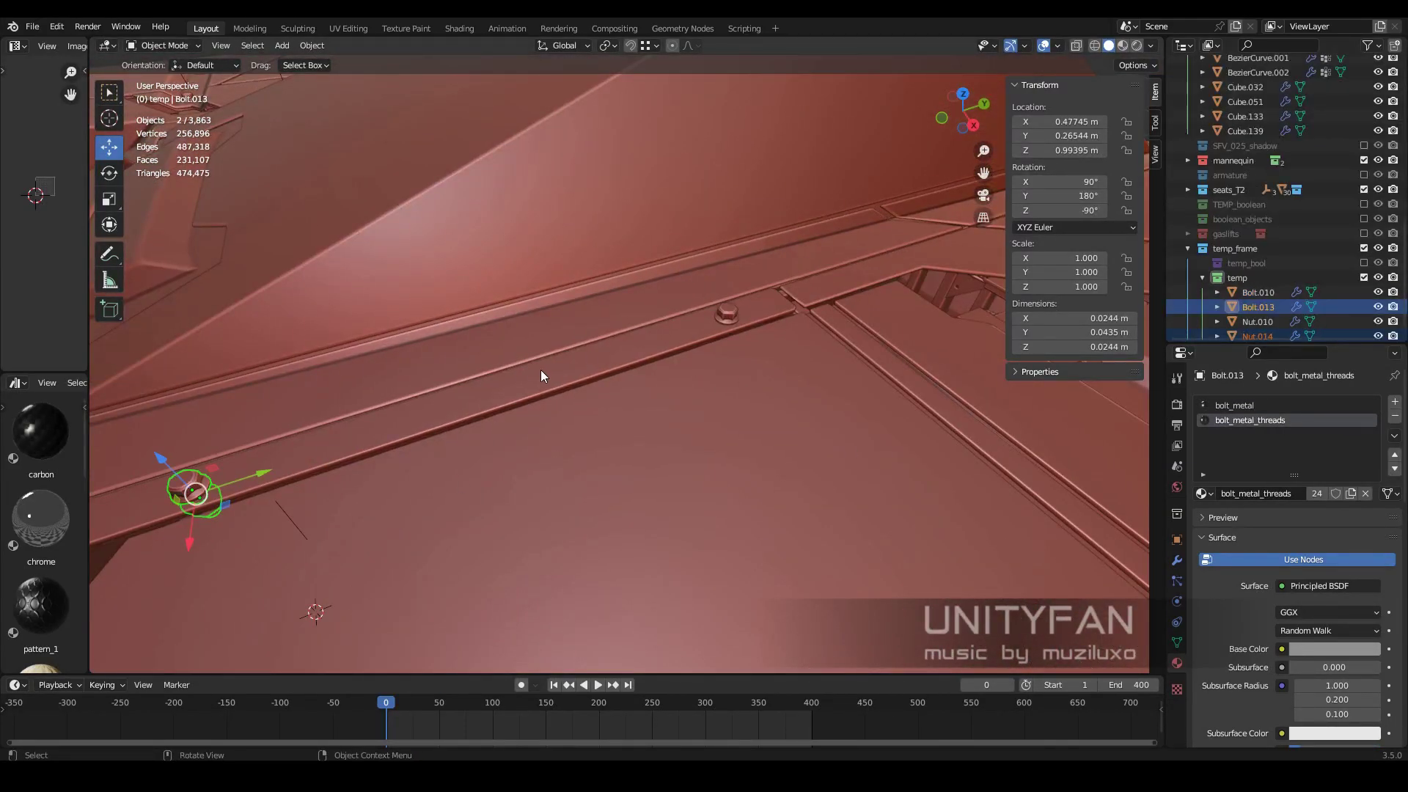
pyautogui.moveTo(541, 376); pyautogui.dragTo(411, 440, button='middle')
# - Save sci-fi_vehicle_025.blend and view the panels from the top
pyautogui.click(33, 26)
pyautogui.click(52, 123)
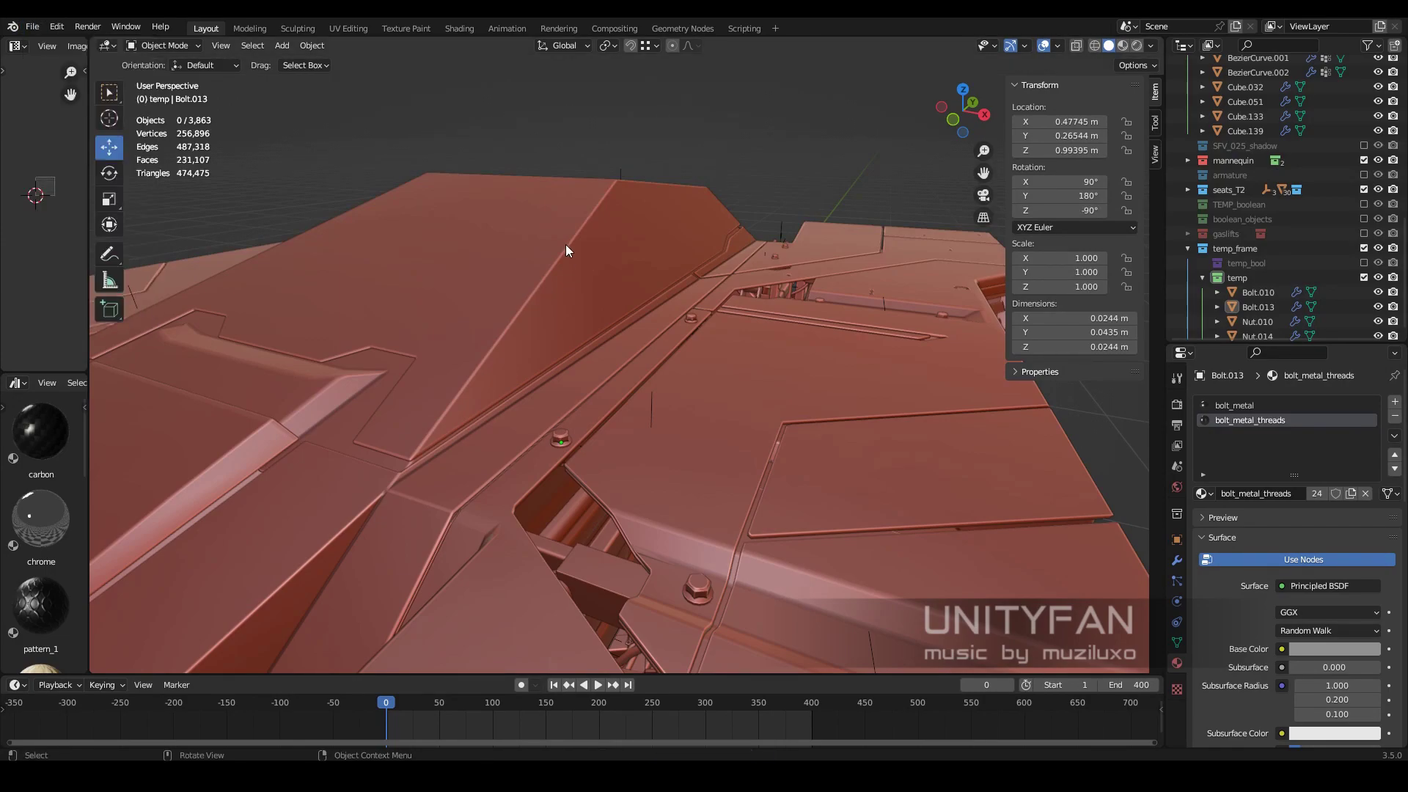
pyautogui.moveTo(367, 311)
pyautogui.mouseDown(button='middle')
pyautogui.moveTo(747, 440)
pyautogui.moveTo(726, 398)
pyautogui.moveTo(400, 696)
pyautogui.mouseUp(button='middle')
pyautogui.press('space')
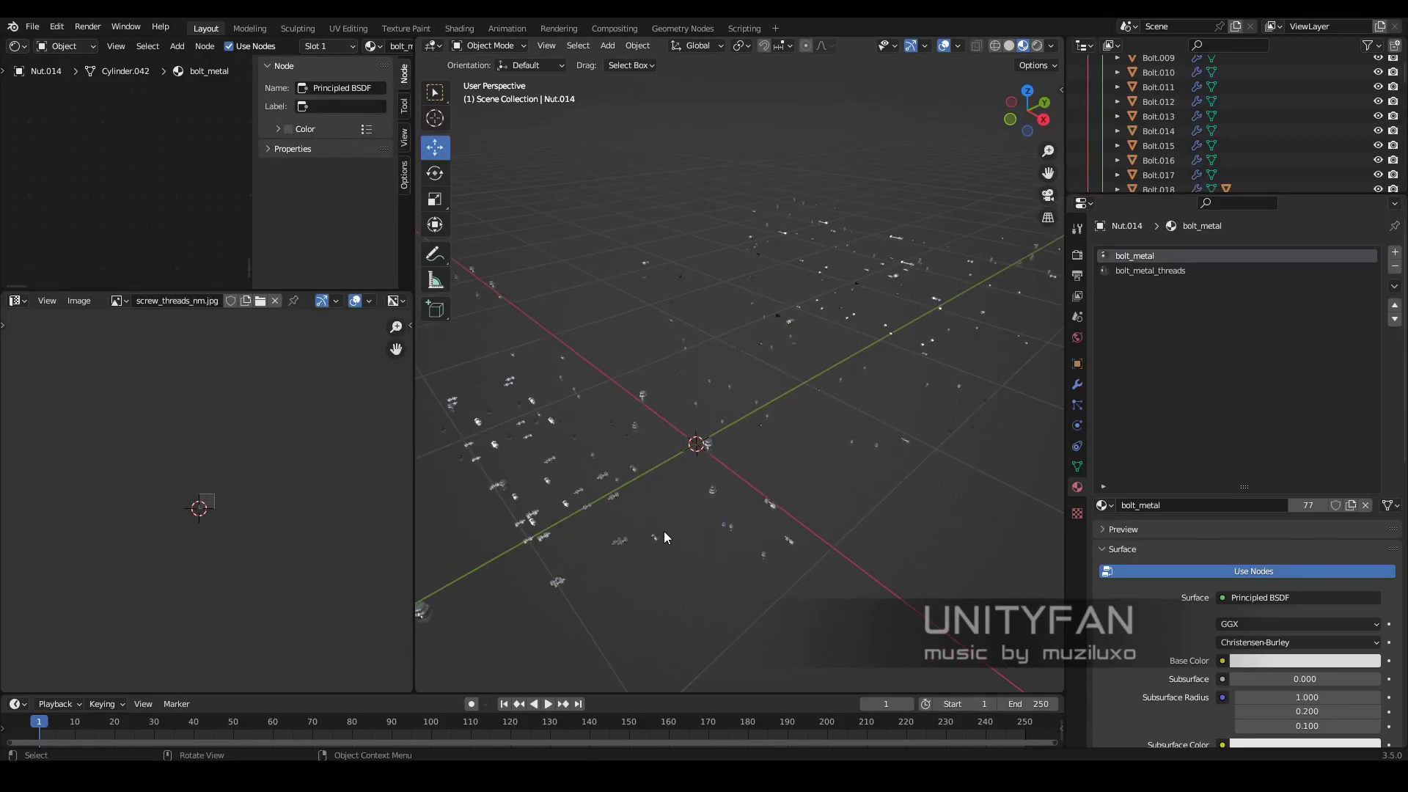
# - Append the temp collection from the vehicle file and nest it inside bolts_and_nuts
pyautogui.moveTo(1178, 193); pyautogui.dragTo(1178, 473)
pyautogui.click(1102, 108)
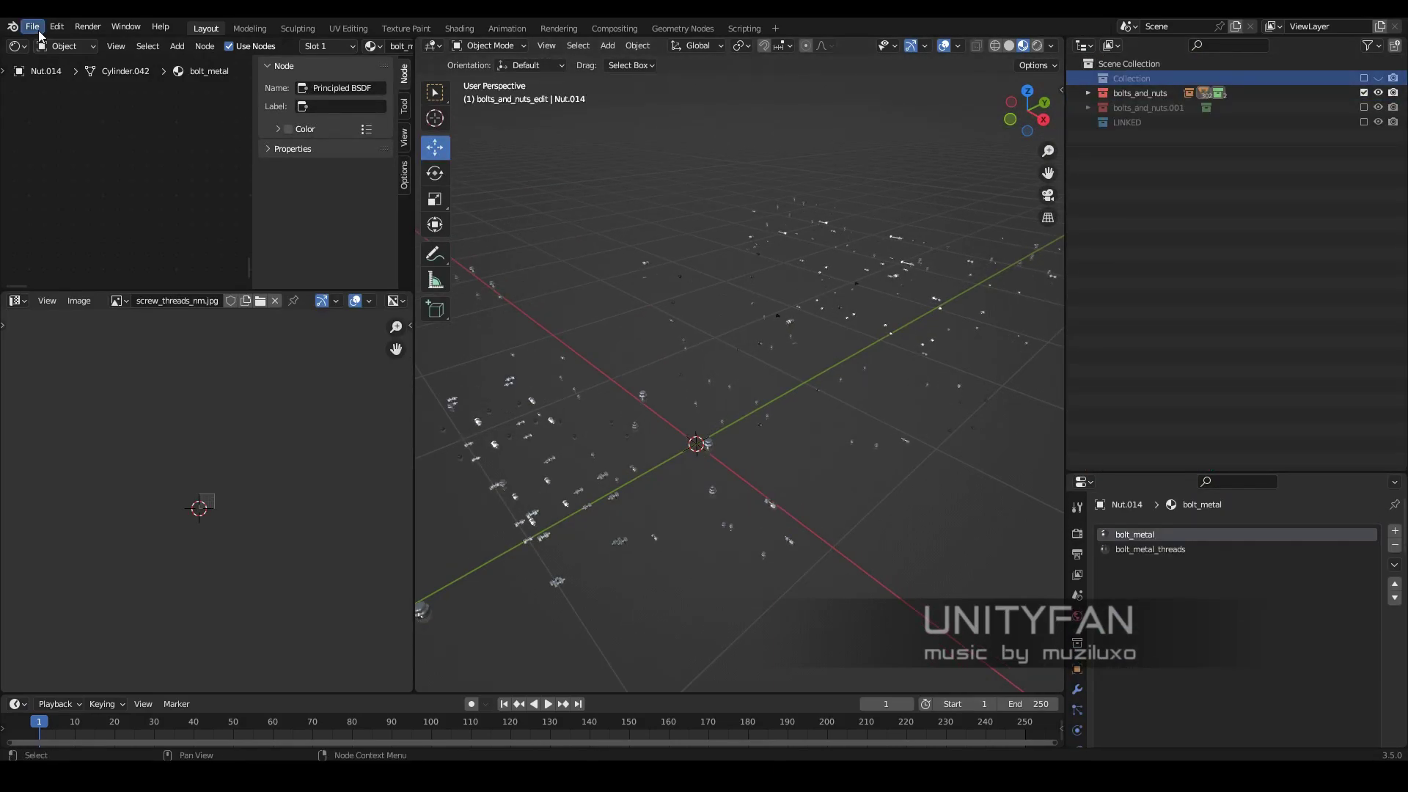
pyautogui.click(501, 715)
pyautogui.click(660, 715)
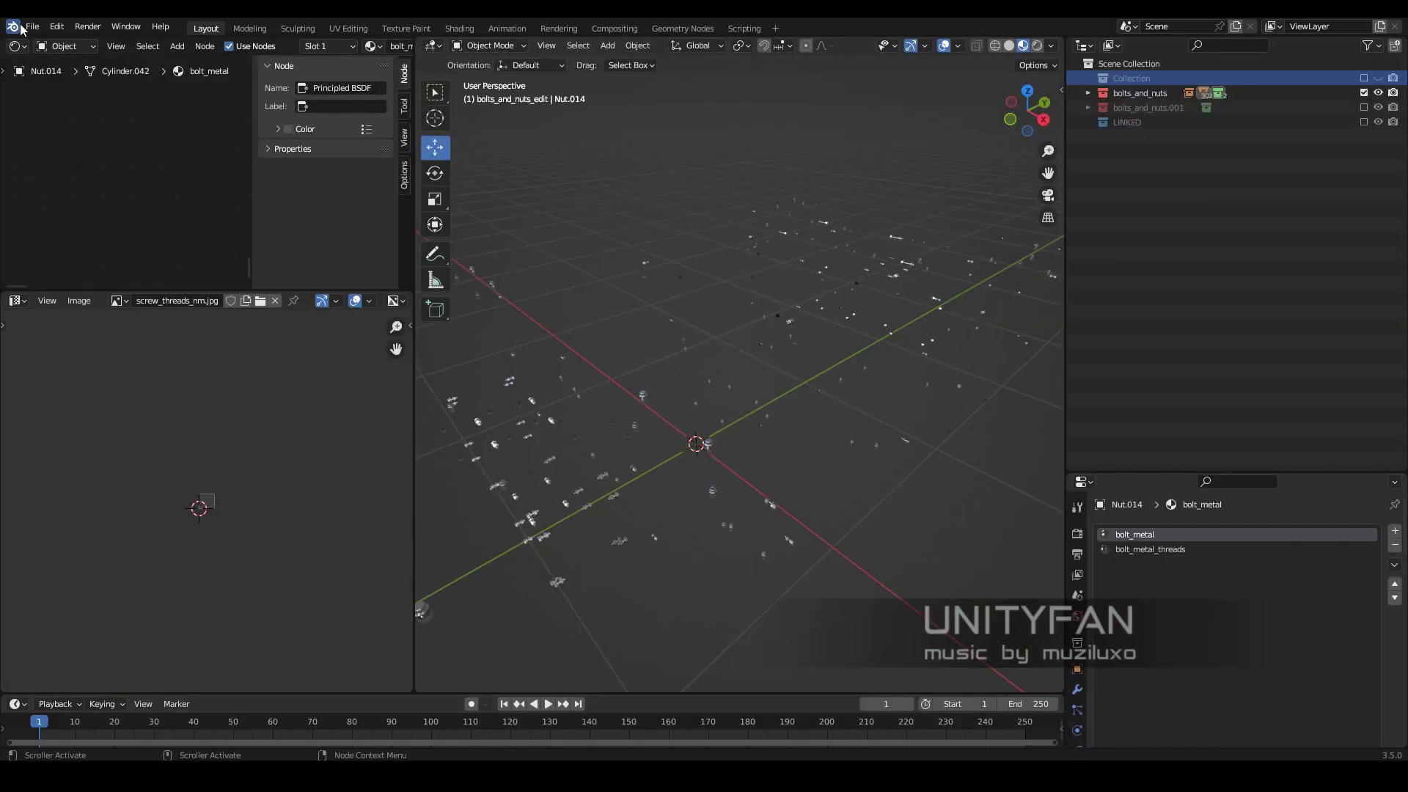
pyautogui.click(62, 188)
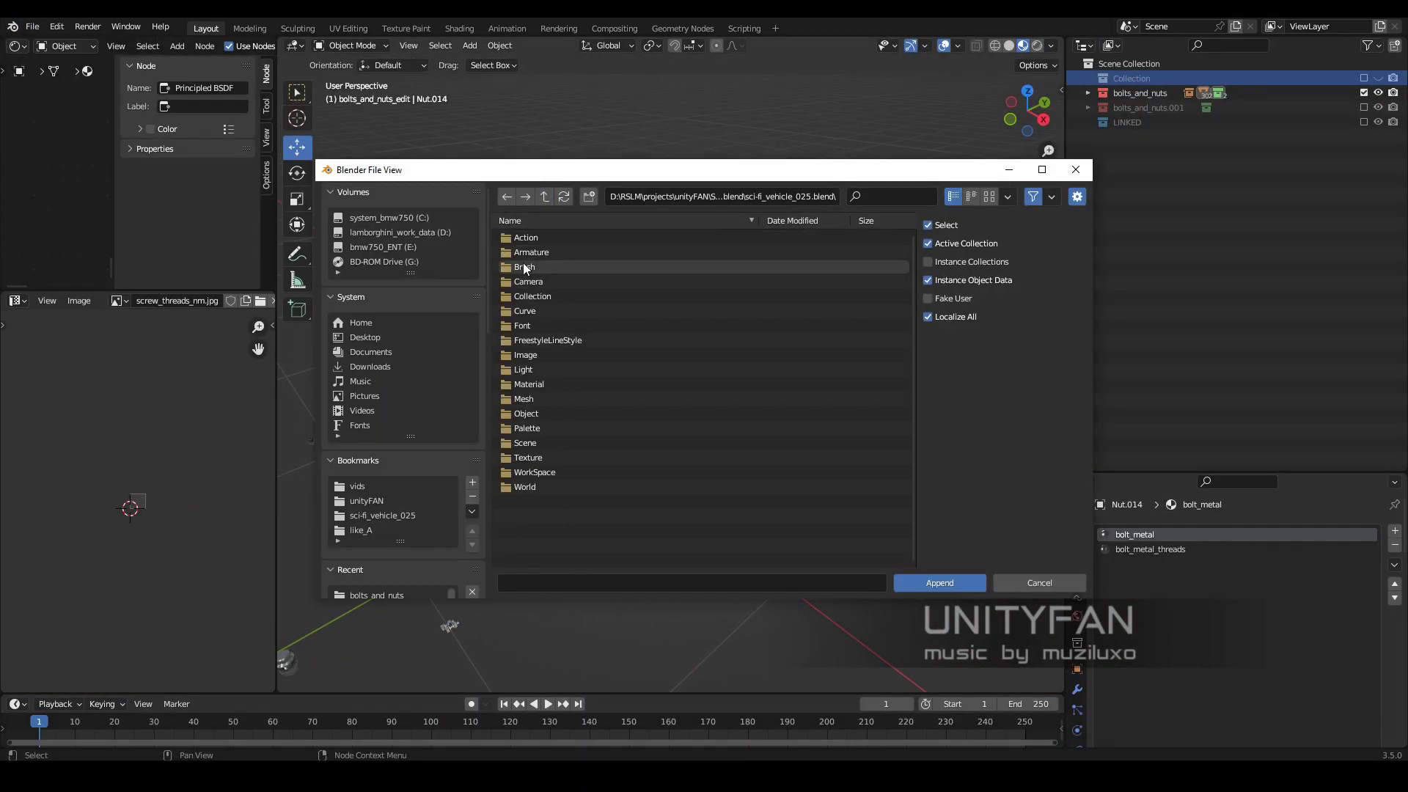
pyautogui.click(940, 582)
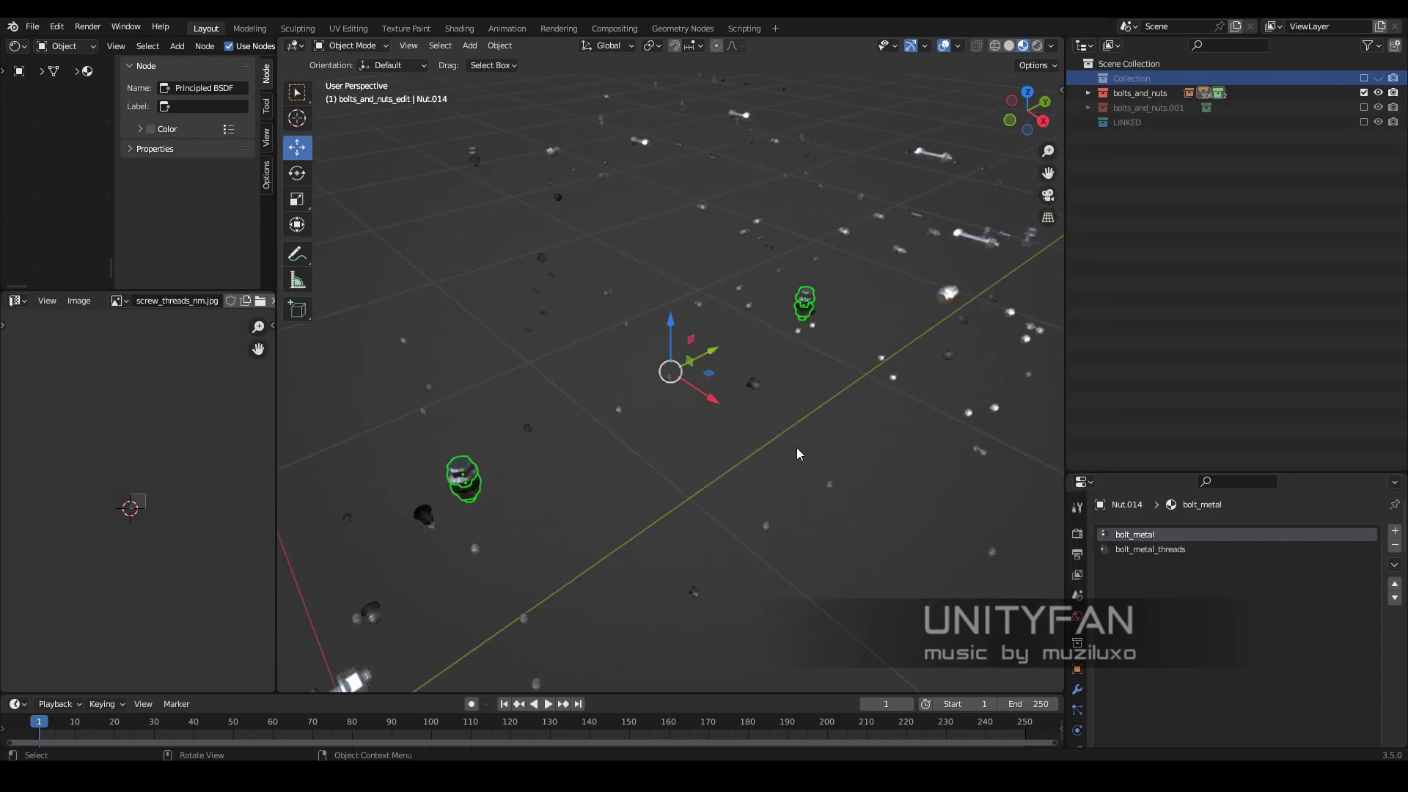
pyautogui.click(1093, 93)
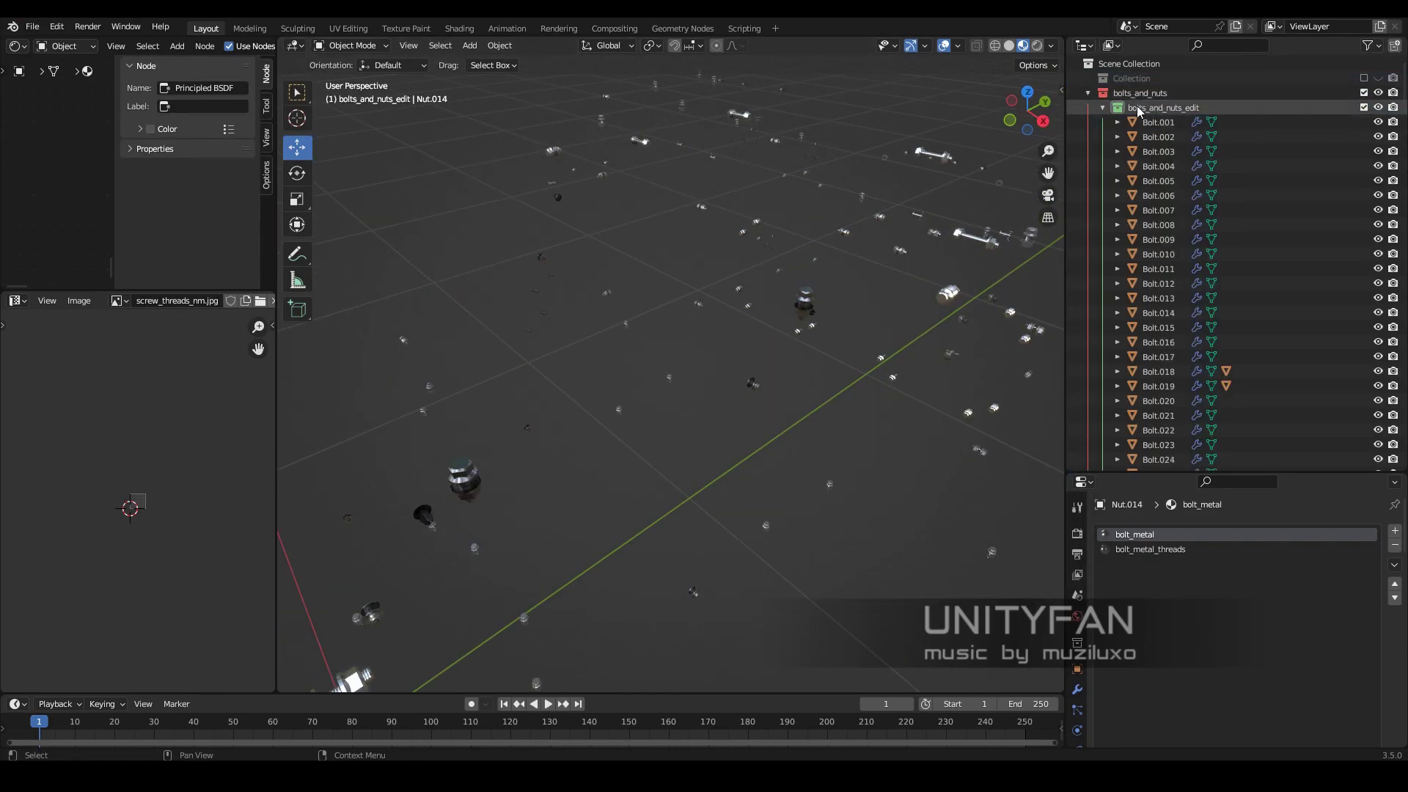
pyautogui.click(1102, 108)
pyautogui.moveTo(1137, 137); pyautogui.dragTo(1130, 99)
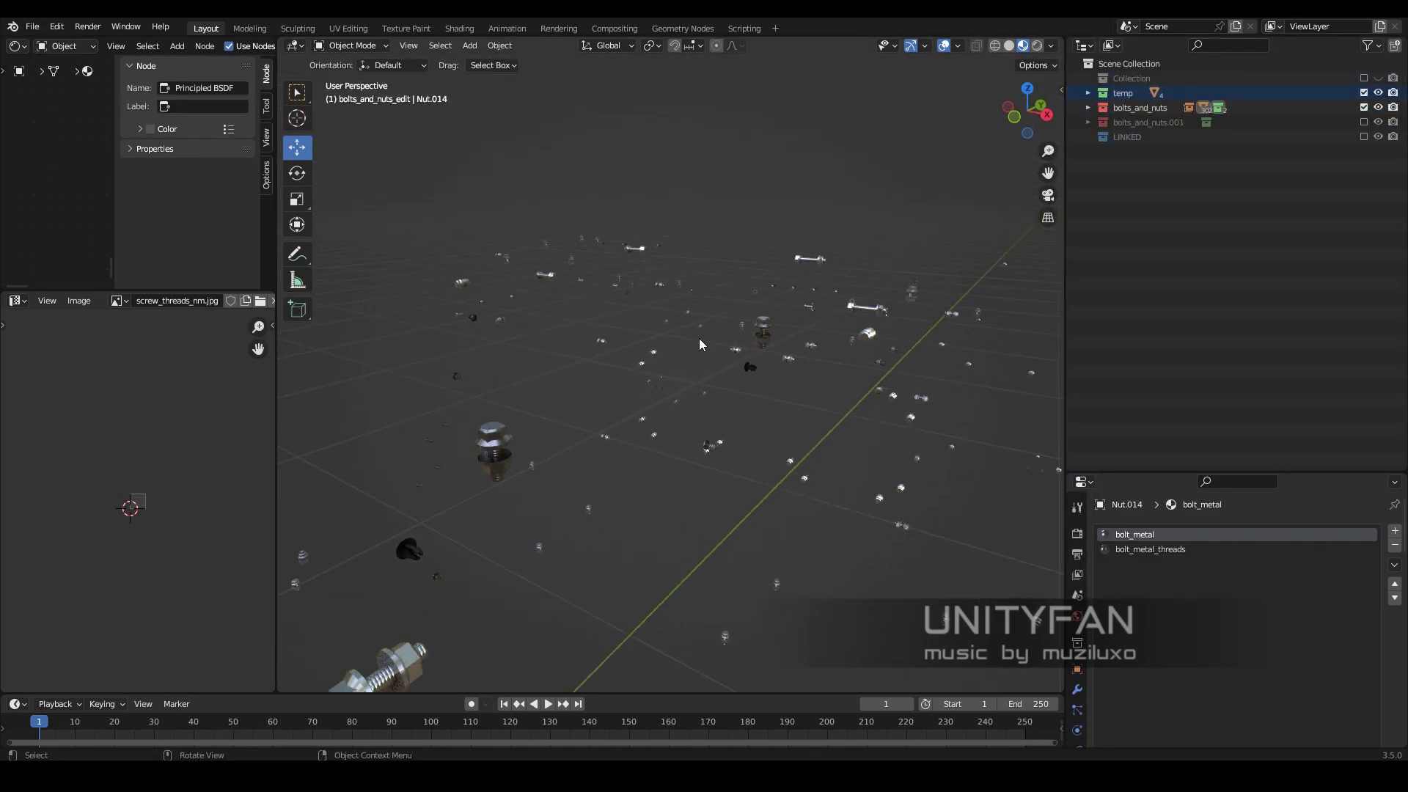
# - Select Bolt.047 and purge unused data-blocks from the file
pyautogui.click(644, 378)
pyautogui.moveTo(1239, 473); pyautogui.dragTo(1239, 224)
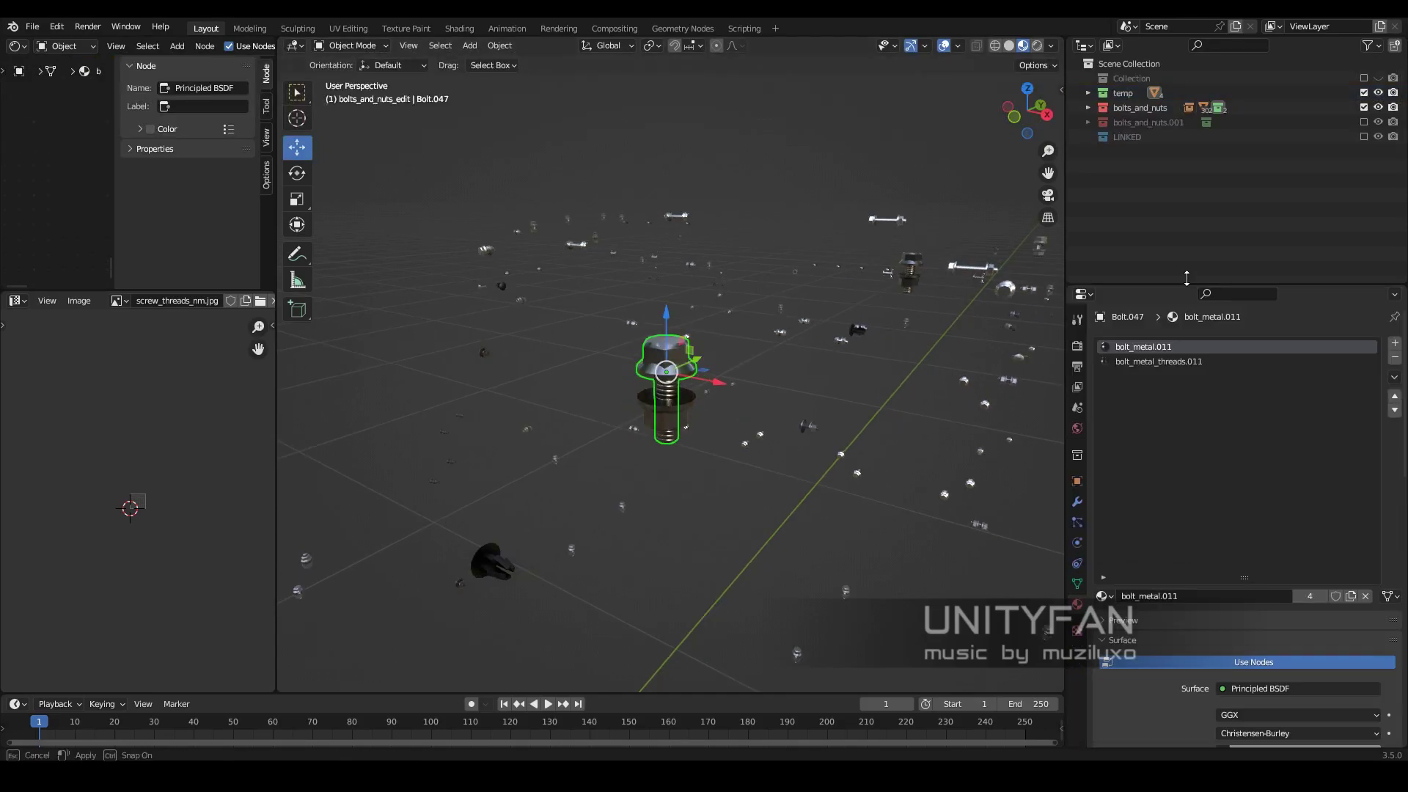
pyautogui.click(33, 26)
pyautogui.click(225, 280)
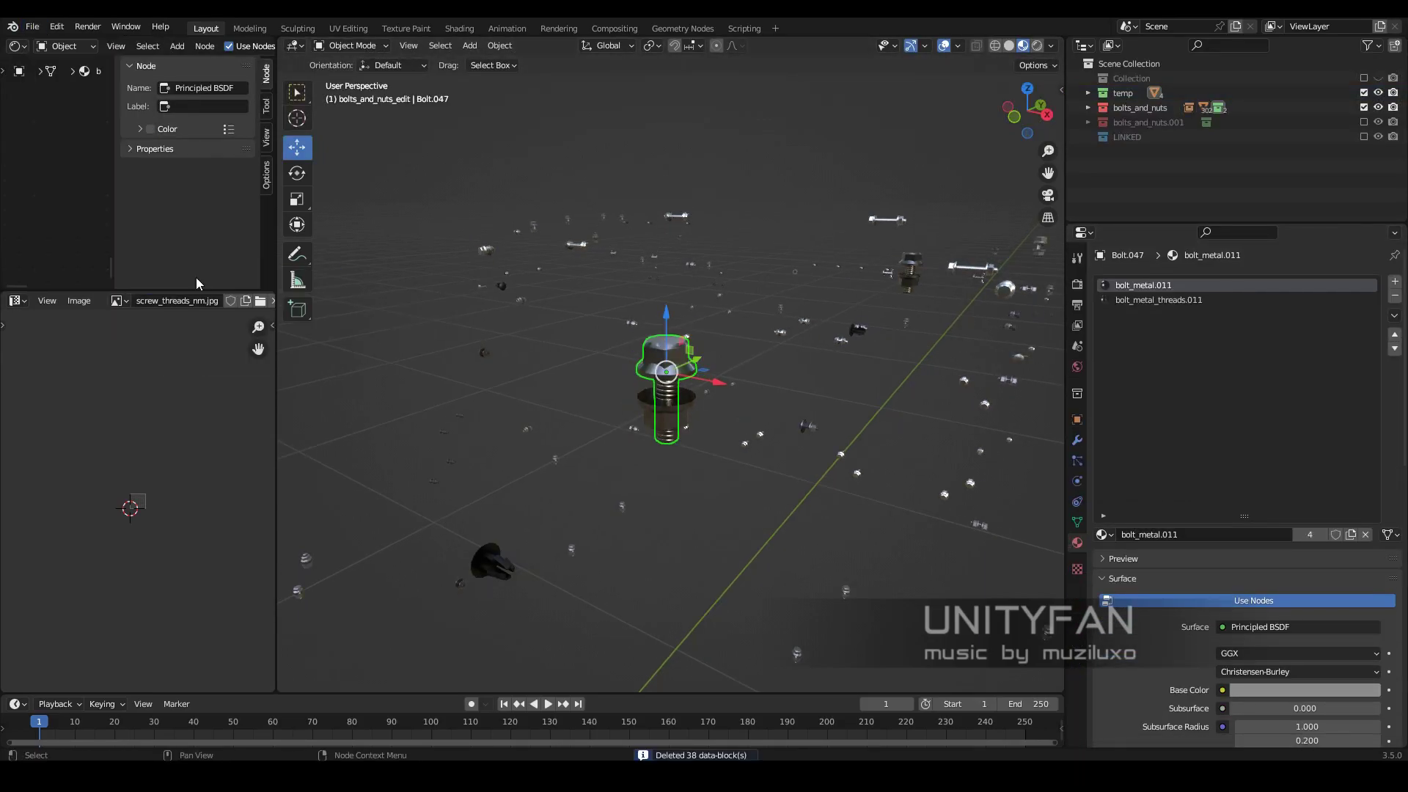
# - Assign bolt_metal and bolt_metal_threads to Nut.125's two material slots
pyautogui.click(1103, 535)
pyautogui.click(664, 448)
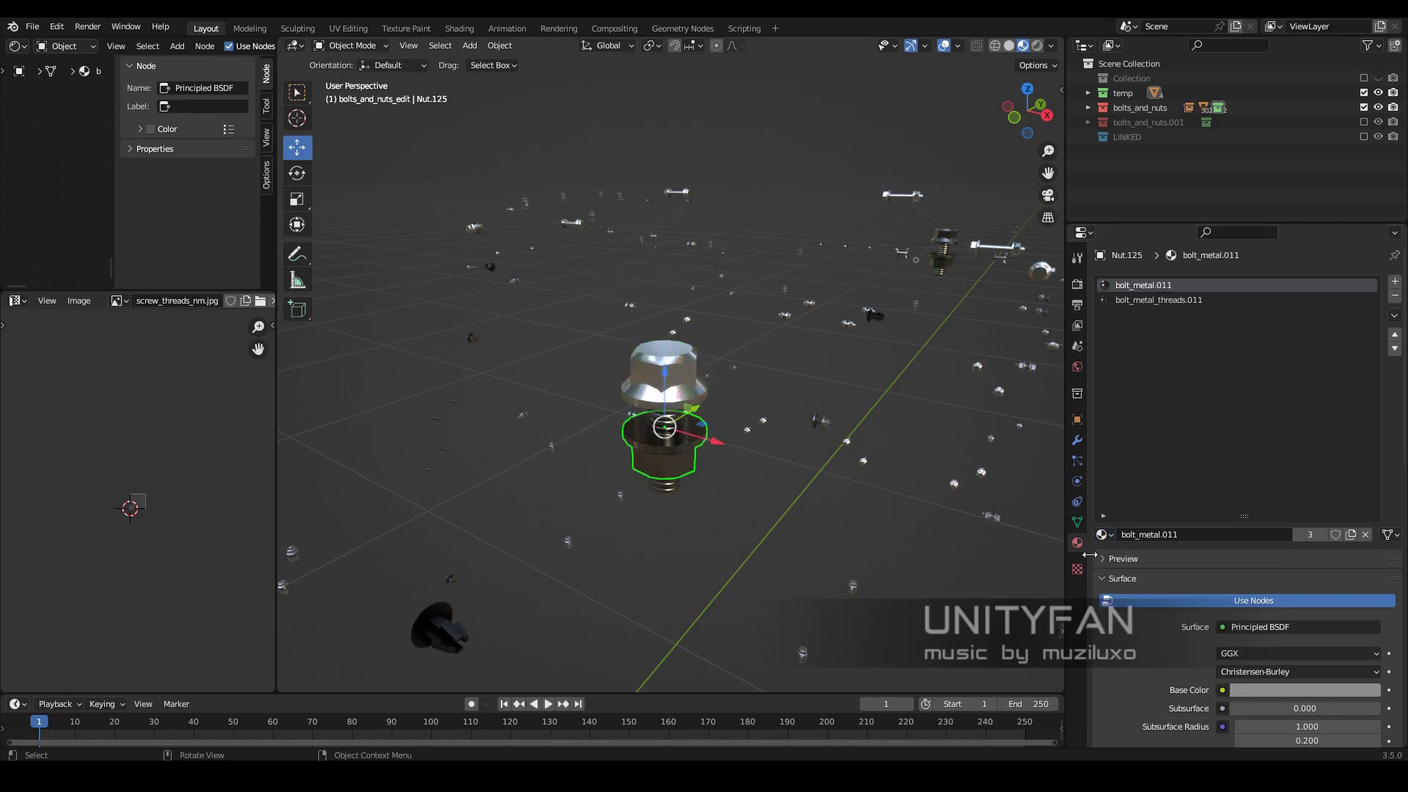
pyautogui.click(1103, 535)
pyautogui.click(1159, 557)
pyautogui.click(1158, 300)
pyautogui.click(1103, 534)
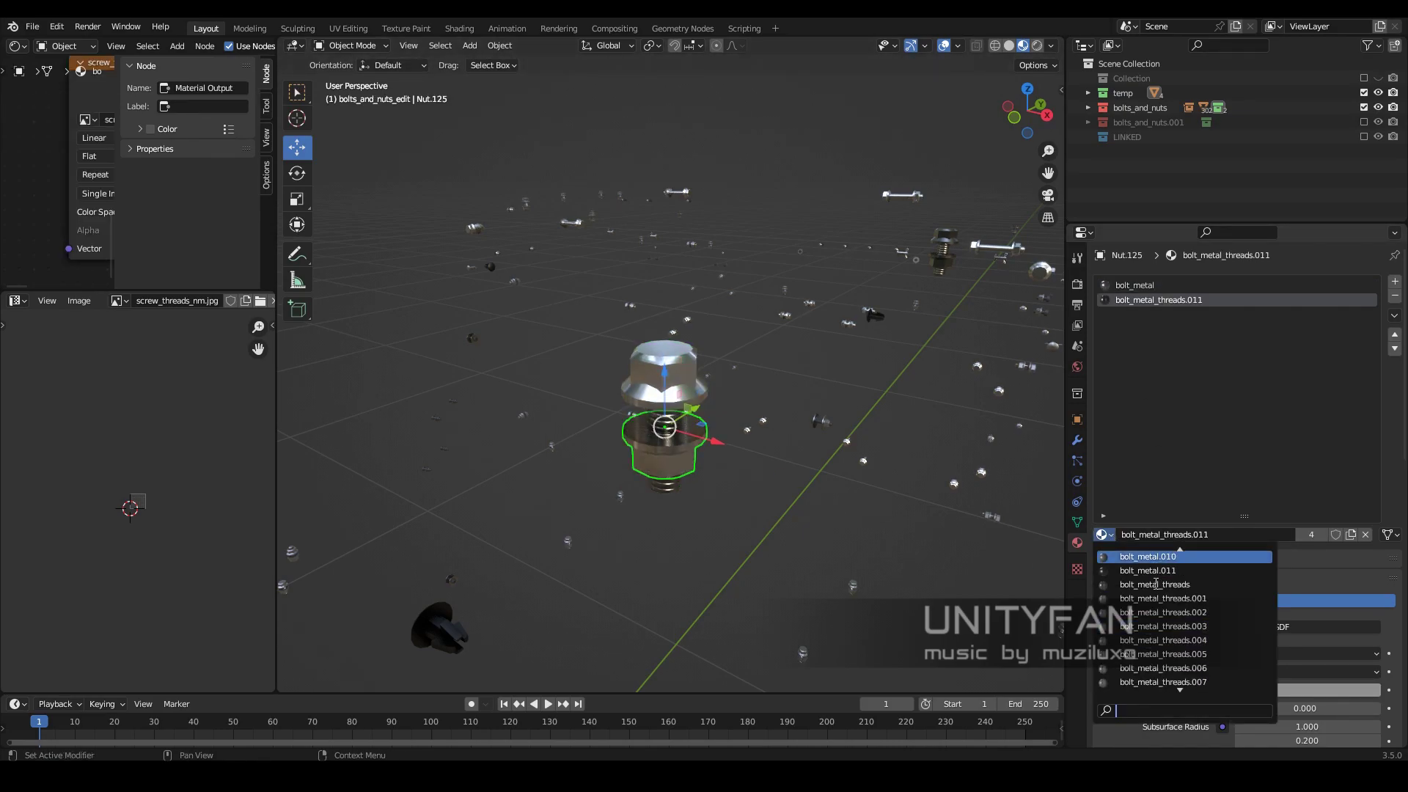
pyautogui.click(1155, 584)
pyautogui.click(1103, 535)
# - Select Bolt.047 and save bolts_and_nuts.blend
pyautogui.click(663, 440)
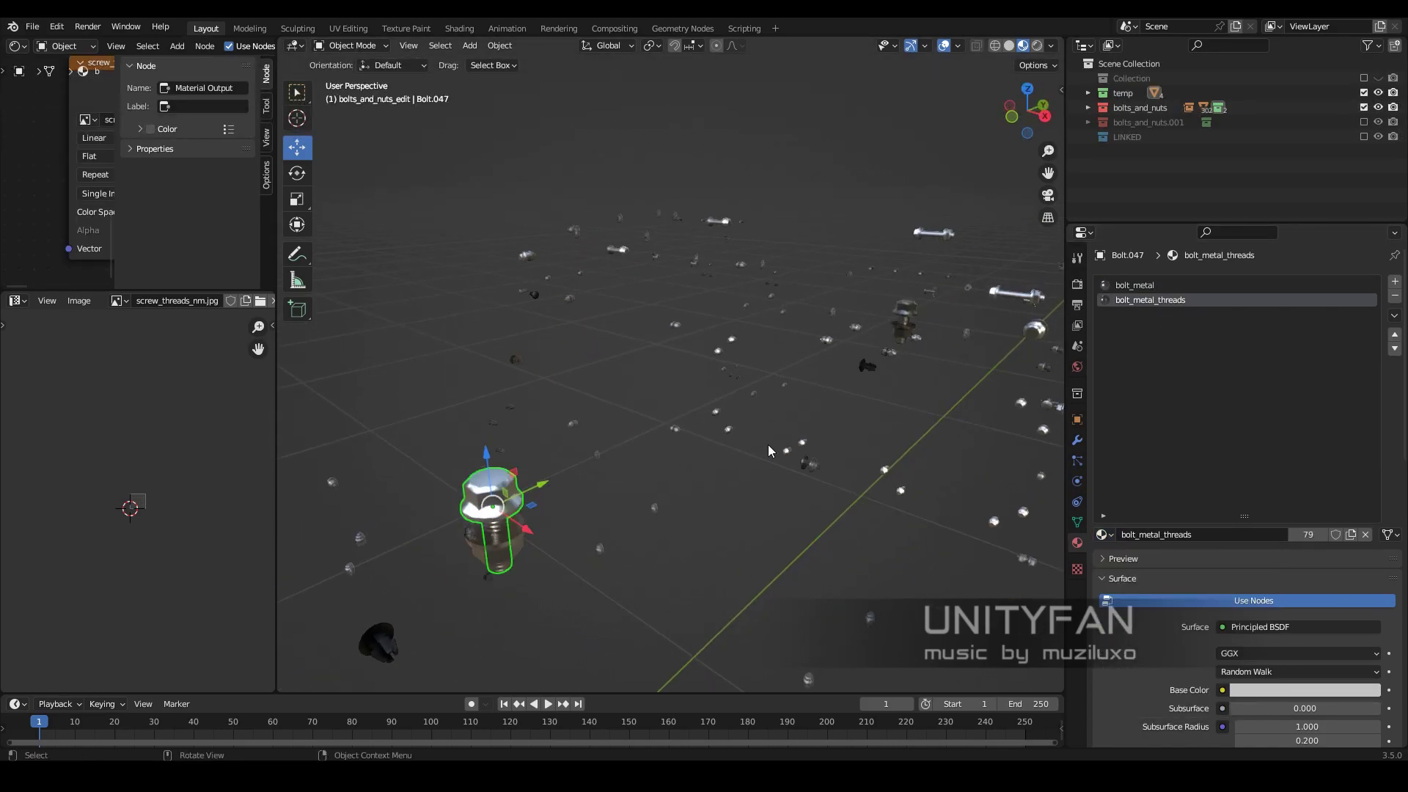
pyautogui.click(32, 26)
pyautogui.click(55, 124)
pyautogui.moveTo(763, 411)
pyautogui.mouseDown(button='middle')
pyautogui.moveTo(813, 358)
pyautogui.moveTo(813, 411)
pyautogui.mouseUp(button='middle')
# - Give the next bolt and nut bolt_metal and bolt_metal_threads materials, then save
pyautogui.click(1143, 285)
pyautogui.click(1102, 535)
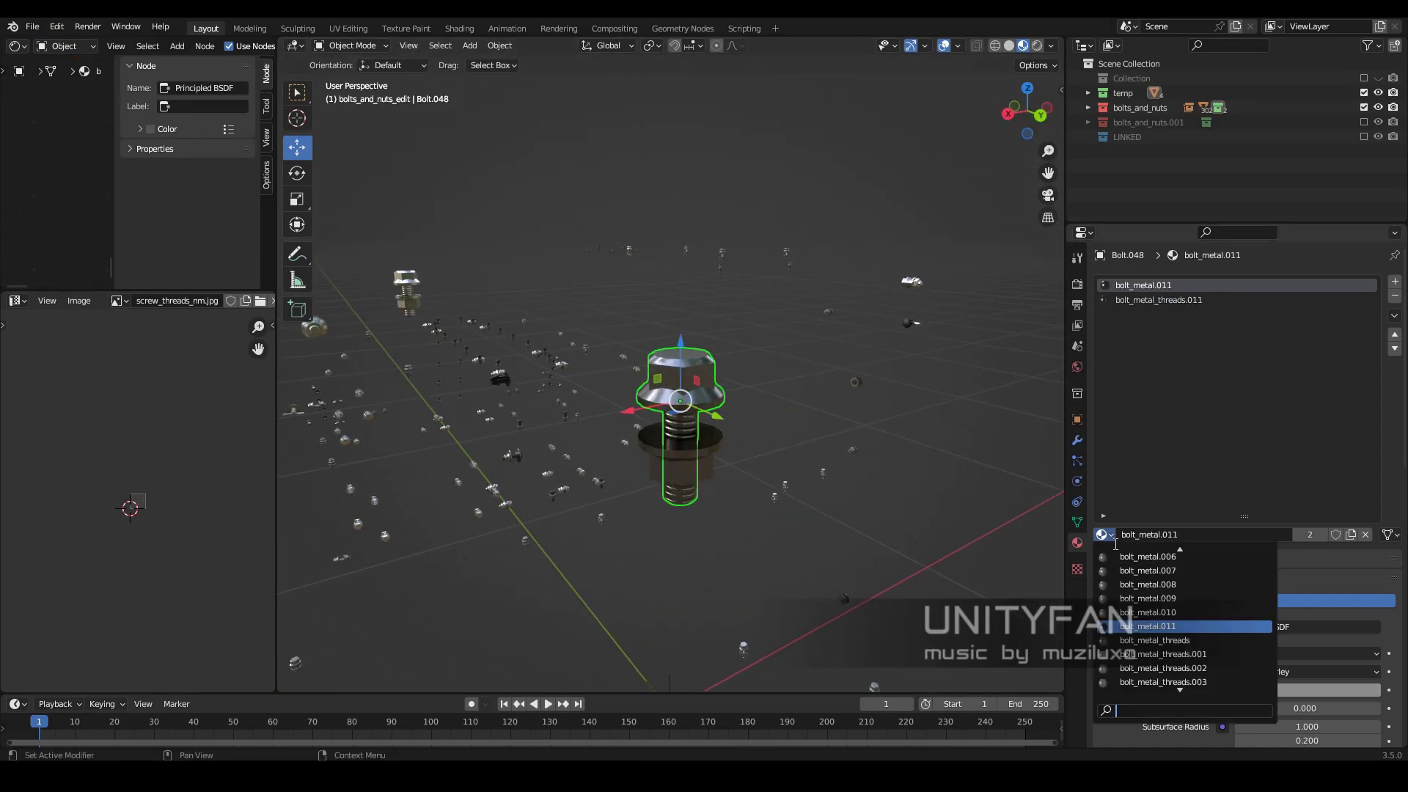
pyautogui.click(1146, 568)
pyautogui.click(1102, 535)
pyautogui.click(681, 461)
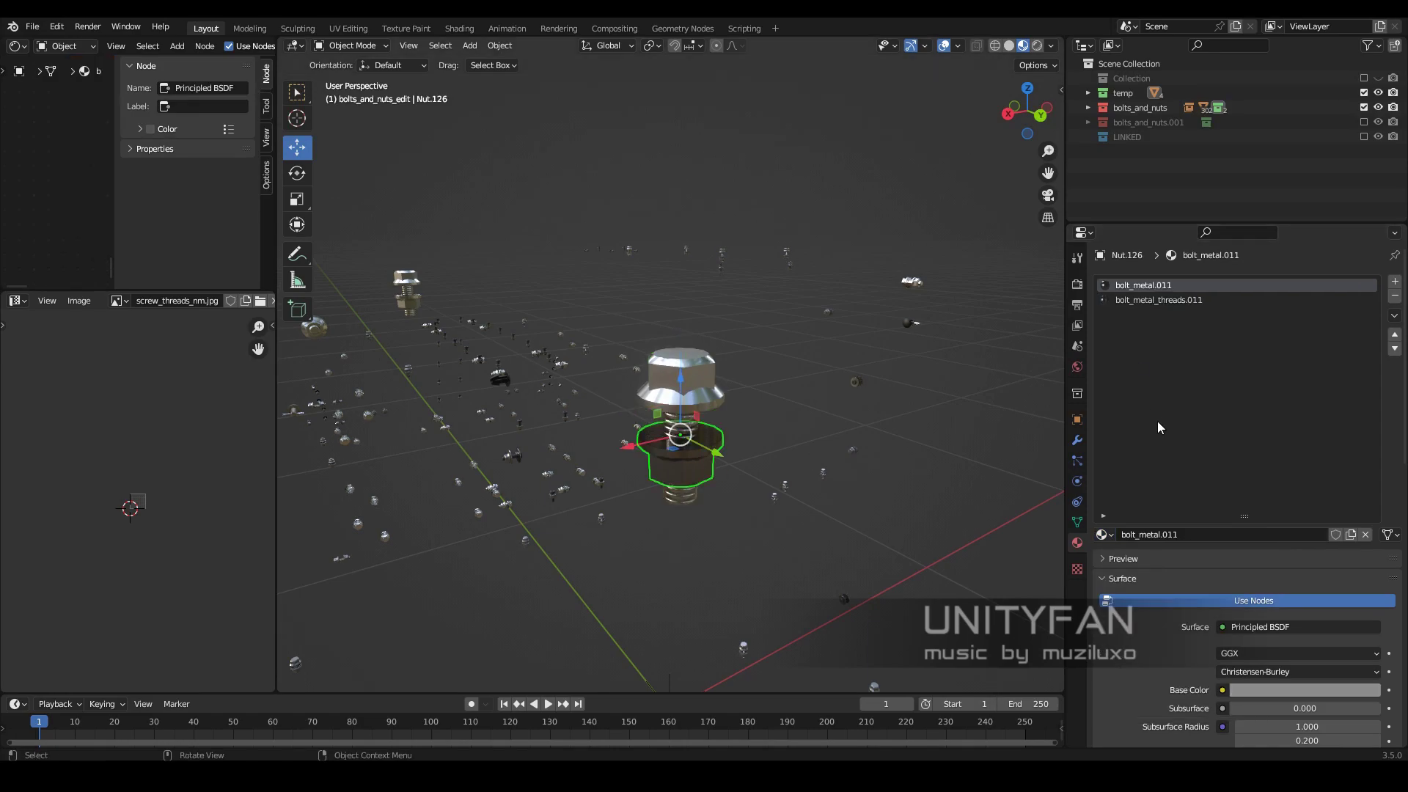
pyautogui.click(1102, 534)
pyautogui.click(1139, 557)
pyautogui.click(1158, 300)
pyautogui.click(1103, 535)
pyautogui.click(1148, 556)
pyautogui.moveTo(733, 411); pyautogui.dragTo(777, 367, button='middle')
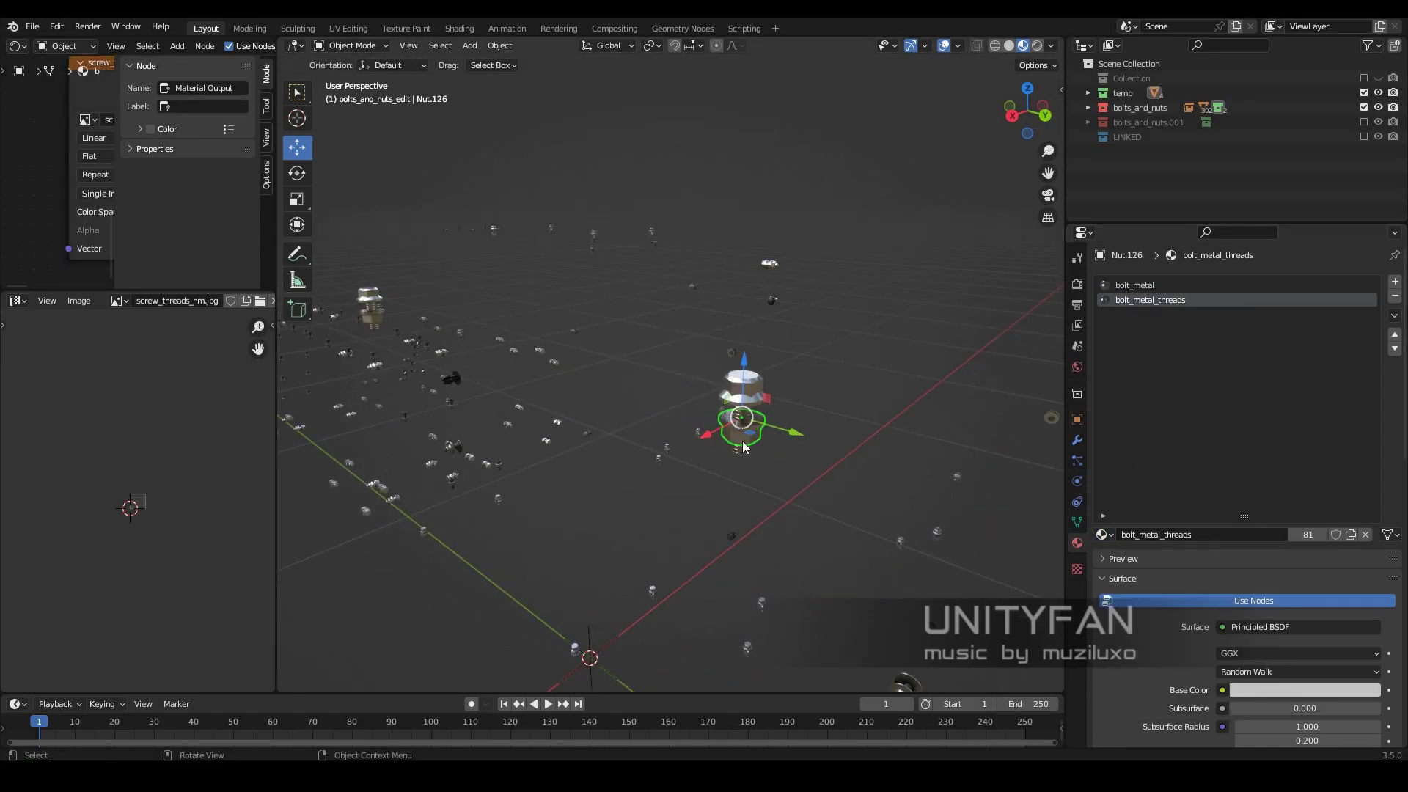
pyautogui.click(32, 26)
pyautogui.click(53, 123)
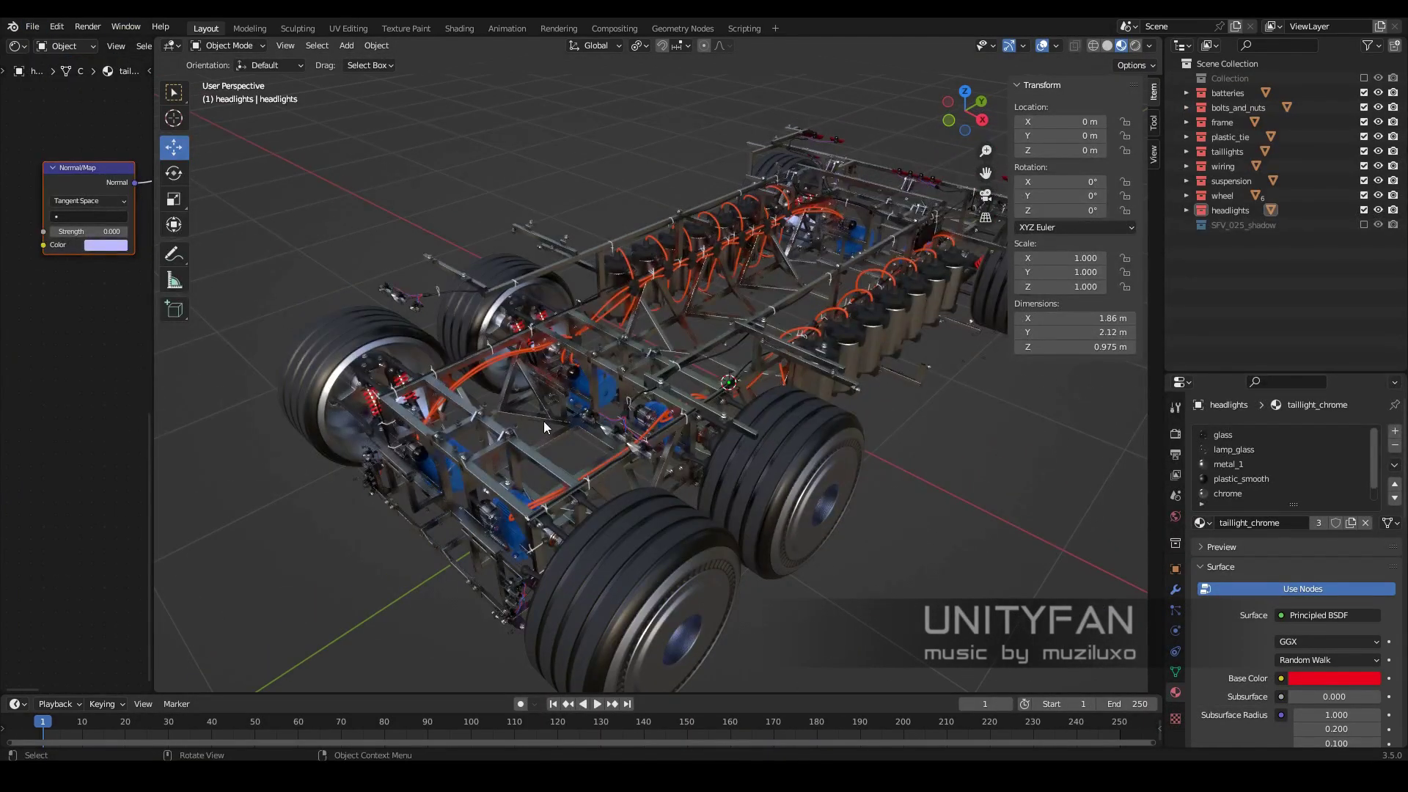
# - Isolate bolts_and_nuts in local view and append the temp collection of bolts and nuts
pyautogui.moveTo(855, 302)
pyautogui.mouseDown(button='middle')
pyautogui.moveTo(601, 398)
pyautogui.moveTo(718, 415)
pyautogui.moveTo(535, 362)
pyautogui.mouseUp(button='middle')
pyautogui.click(601, 398)
pyautogui.press('KP_Divide')
pyautogui.click(535, 363)
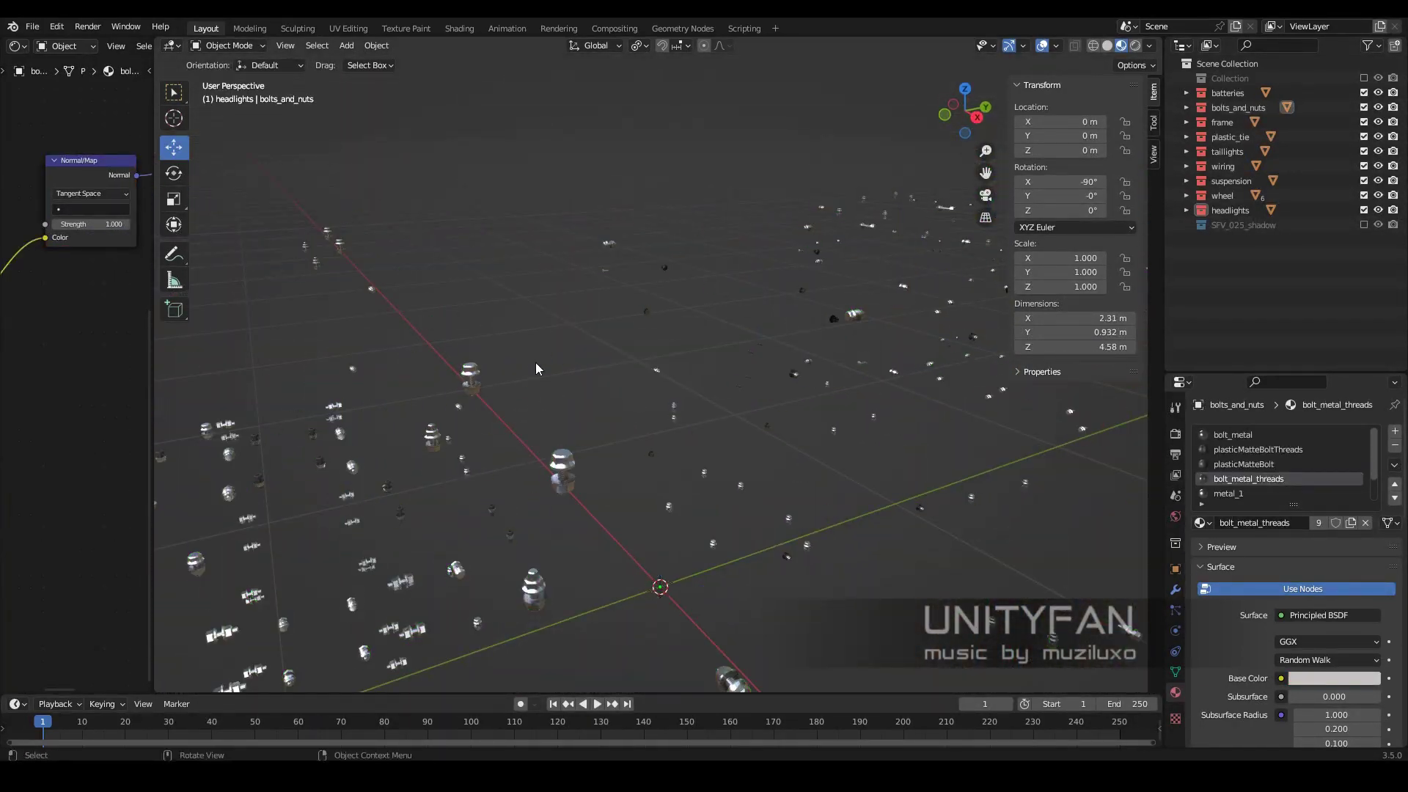
pyautogui.click(32, 27)
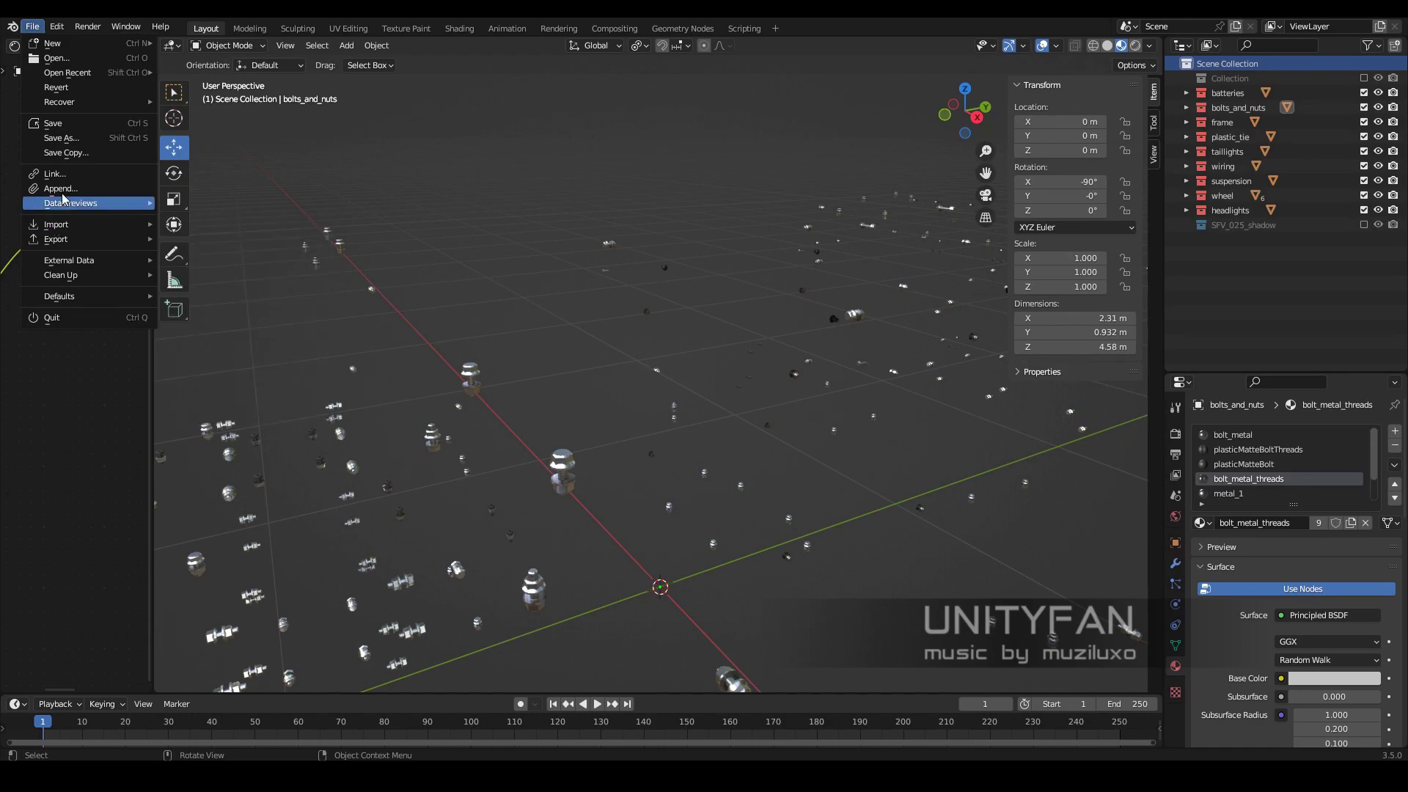
pyautogui.click(88, 201)
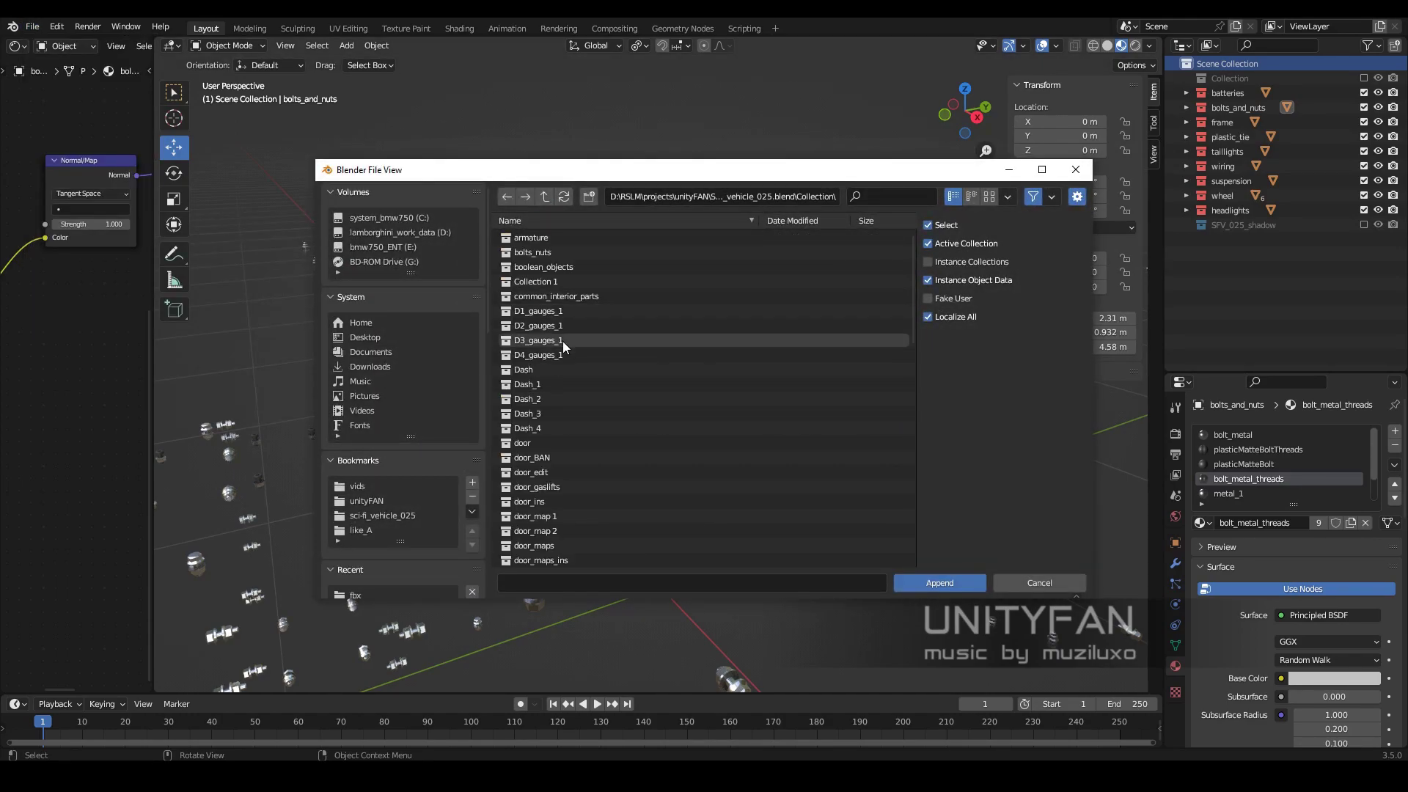
pyautogui.doubleClick(524, 457)
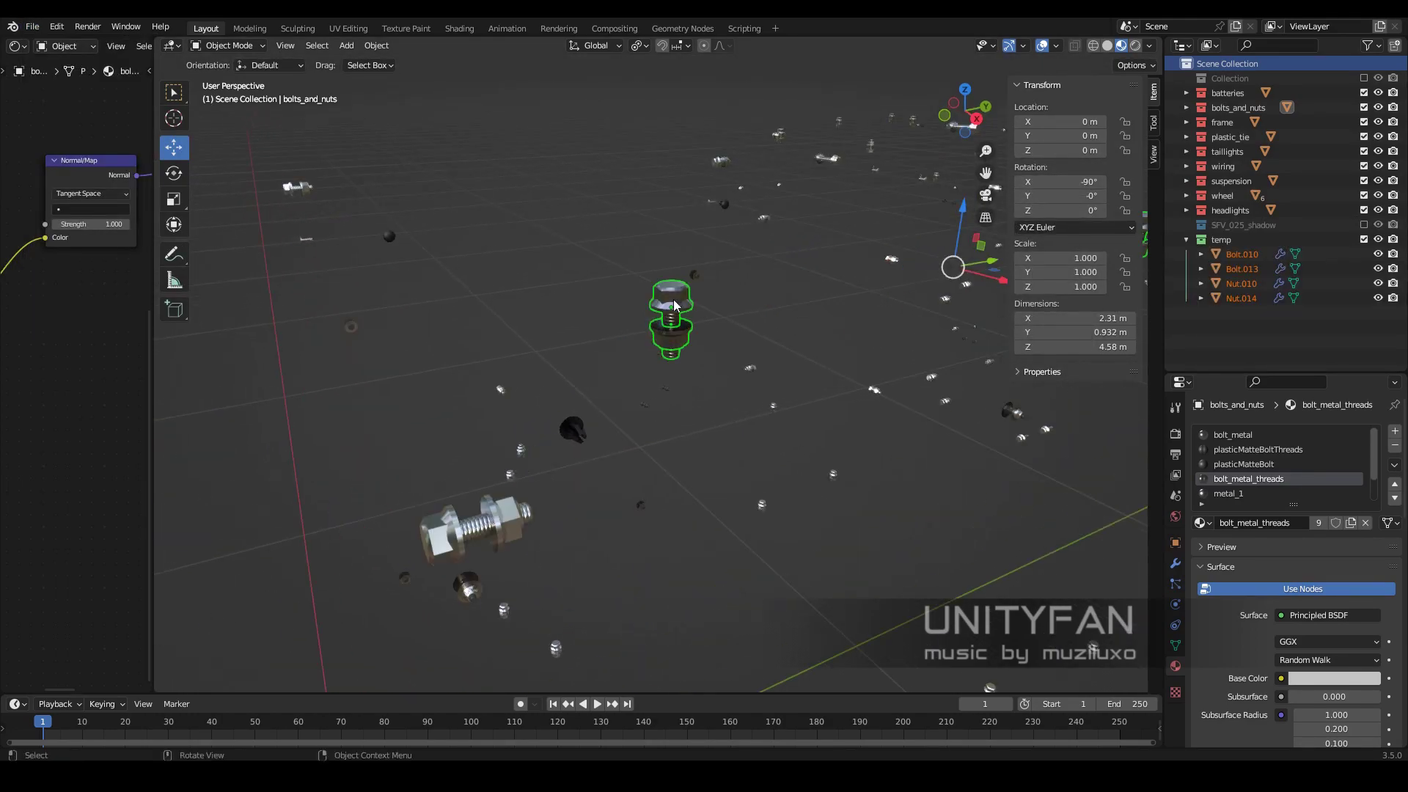
# - Set the threads slots of Bolt.013 and Bolt.010 to bolt_metal_threads
pyautogui.click(675, 306)
pyautogui.press('KP_Decimal')
pyautogui.click(1203, 523)
pyautogui.click(1203, 523)
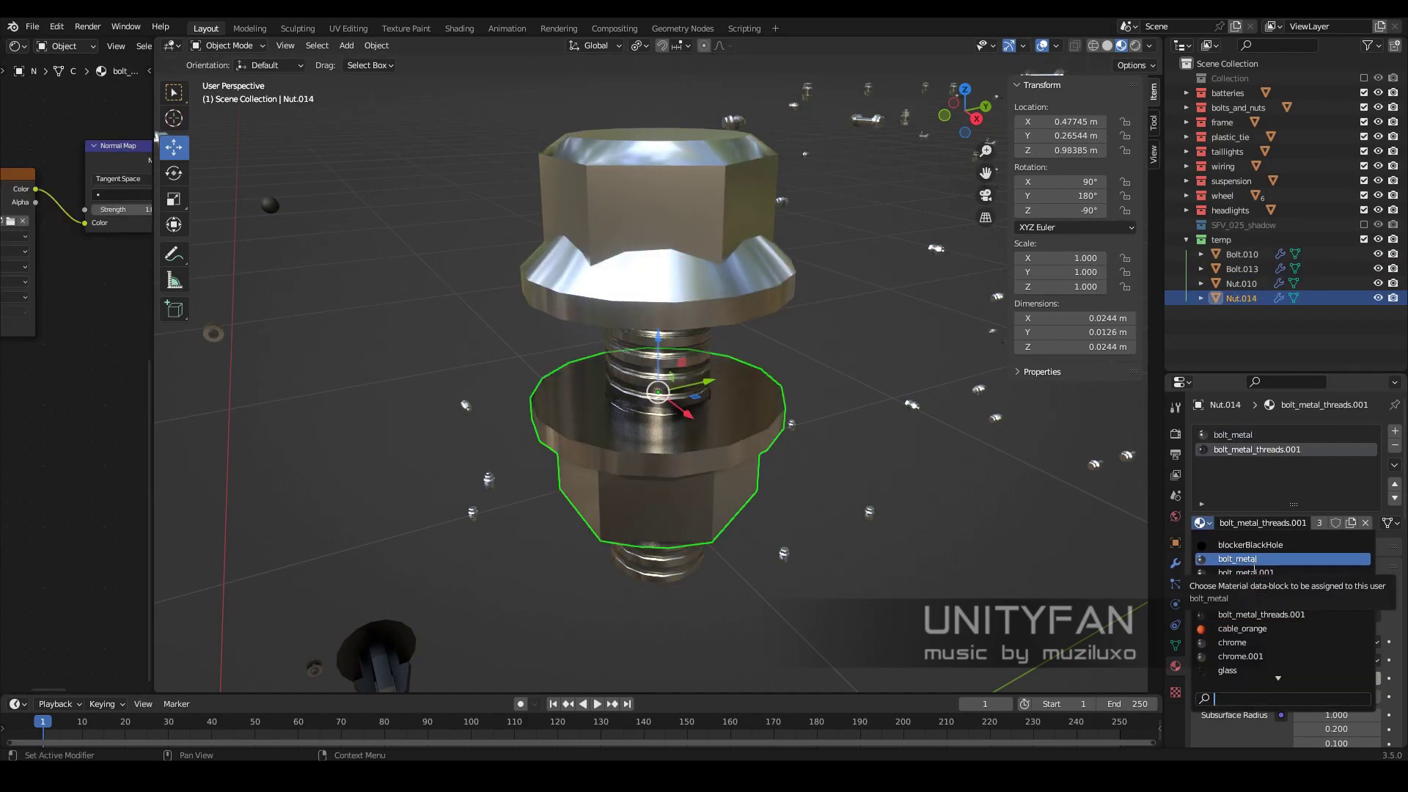
pyautogui.click(1270, 602)
pyautogui.scroll(-5, 876, 415)
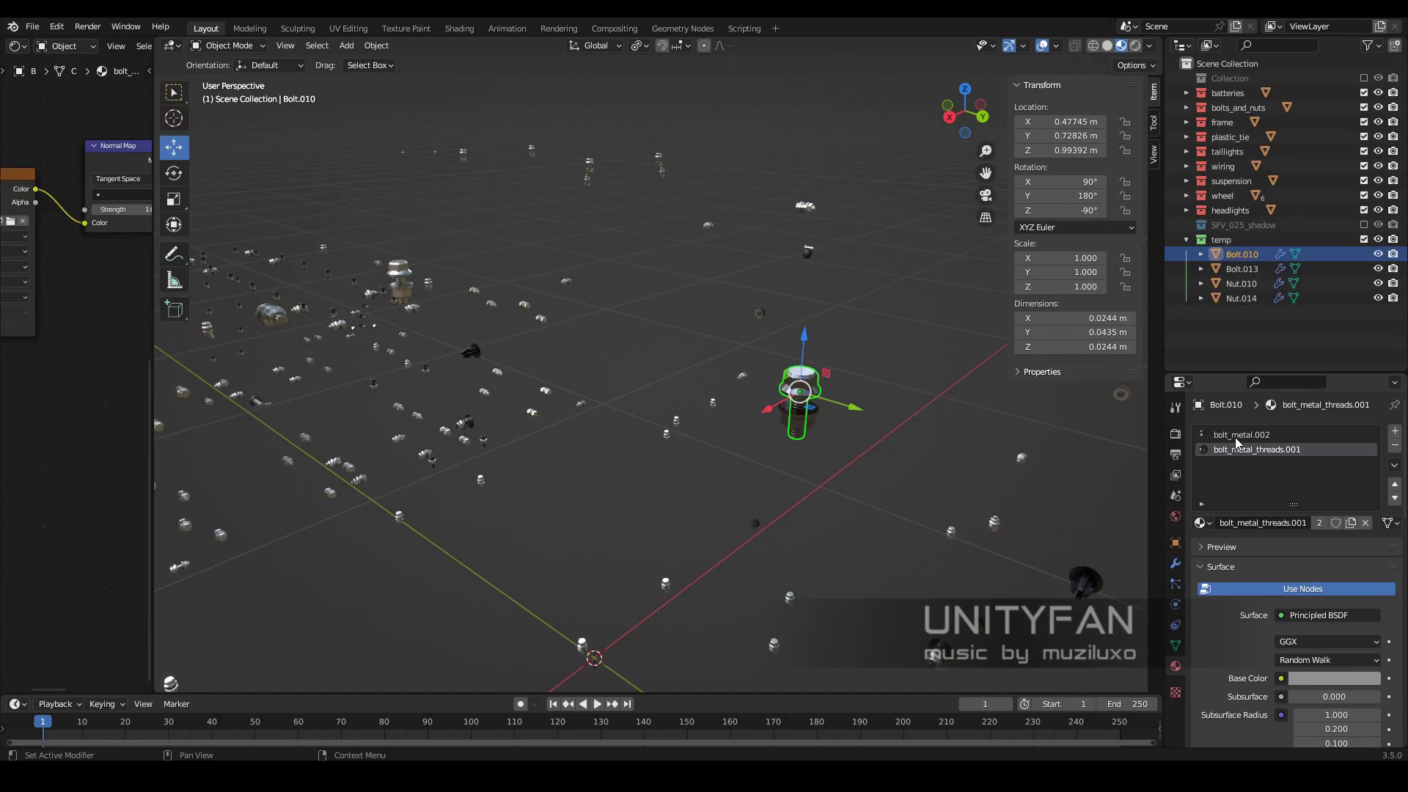
pyautogui.click(1203, 523)
pyautogui.click(1288, 613)
pyautogui.click(1203, 523)
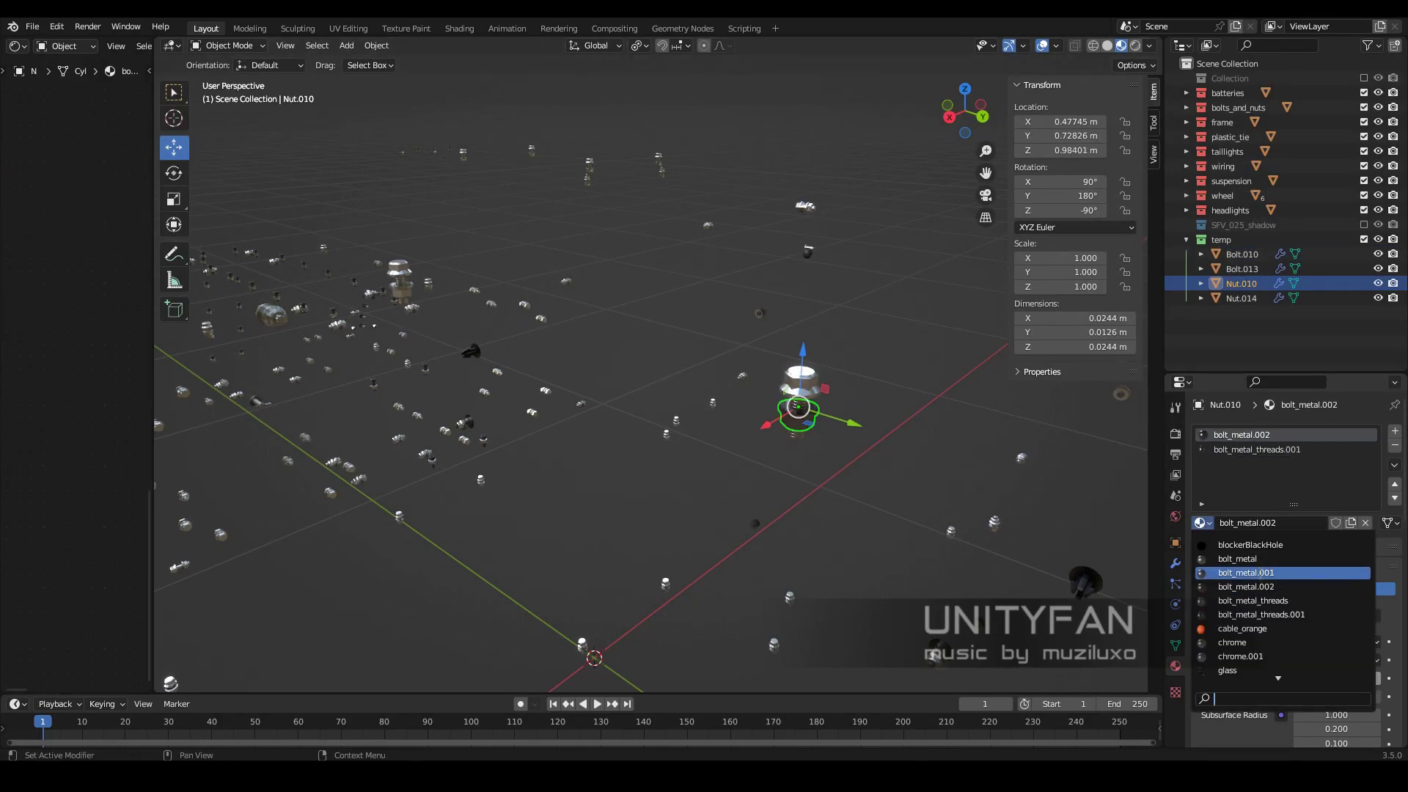
pyautogui.click(1288, 613)
pyautogui.keyDown('shift'); pyautogui.click(807, 399); pyautogui.keyUp('shift')
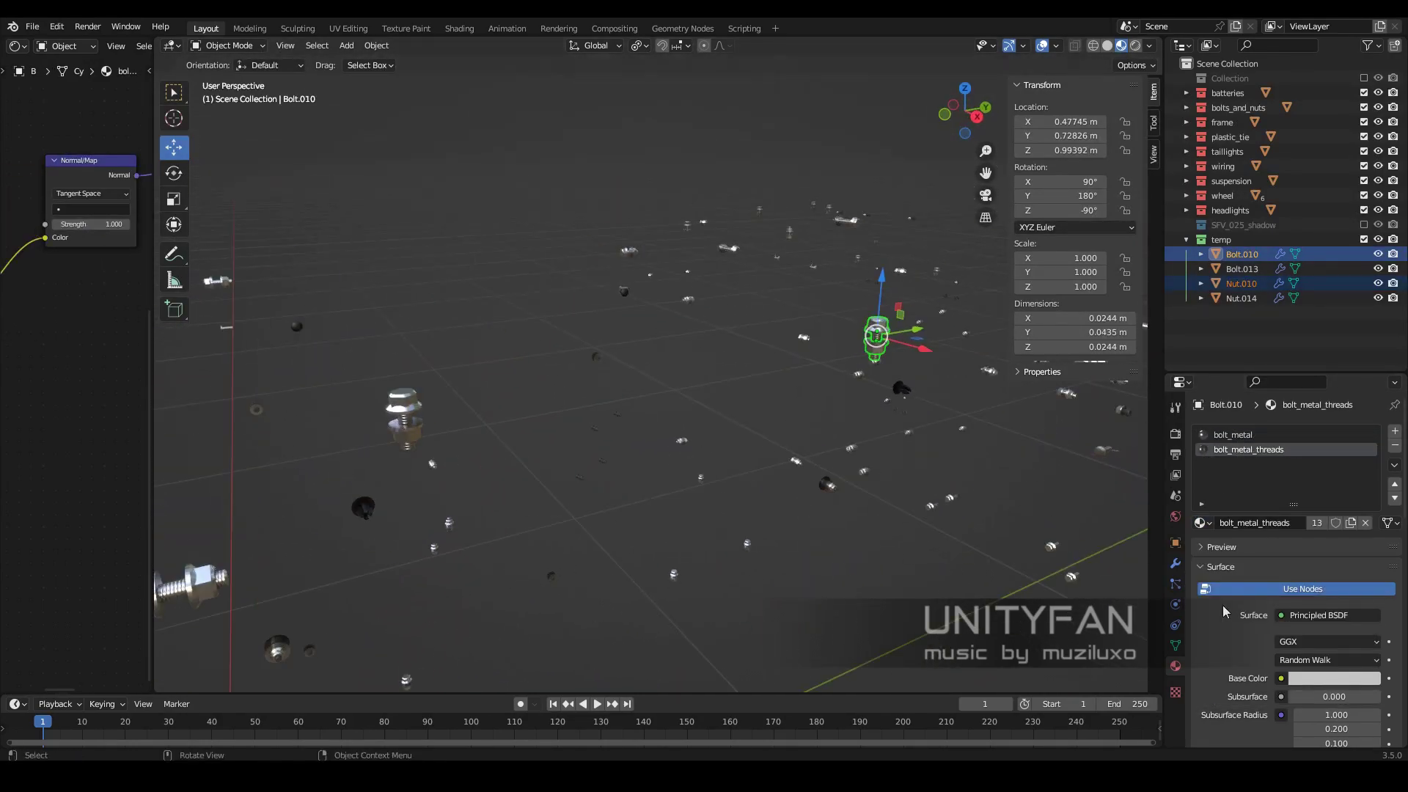
pyautogui.click(1176, 563)
pyautogui.press('KP_Decimal')
# - Try a Weighted Normal modifier and smooth shading on the bolt, then undo it
pyautogui.moveTo(762, 451); pyautogui.dragTo(782, 446, button='middle')
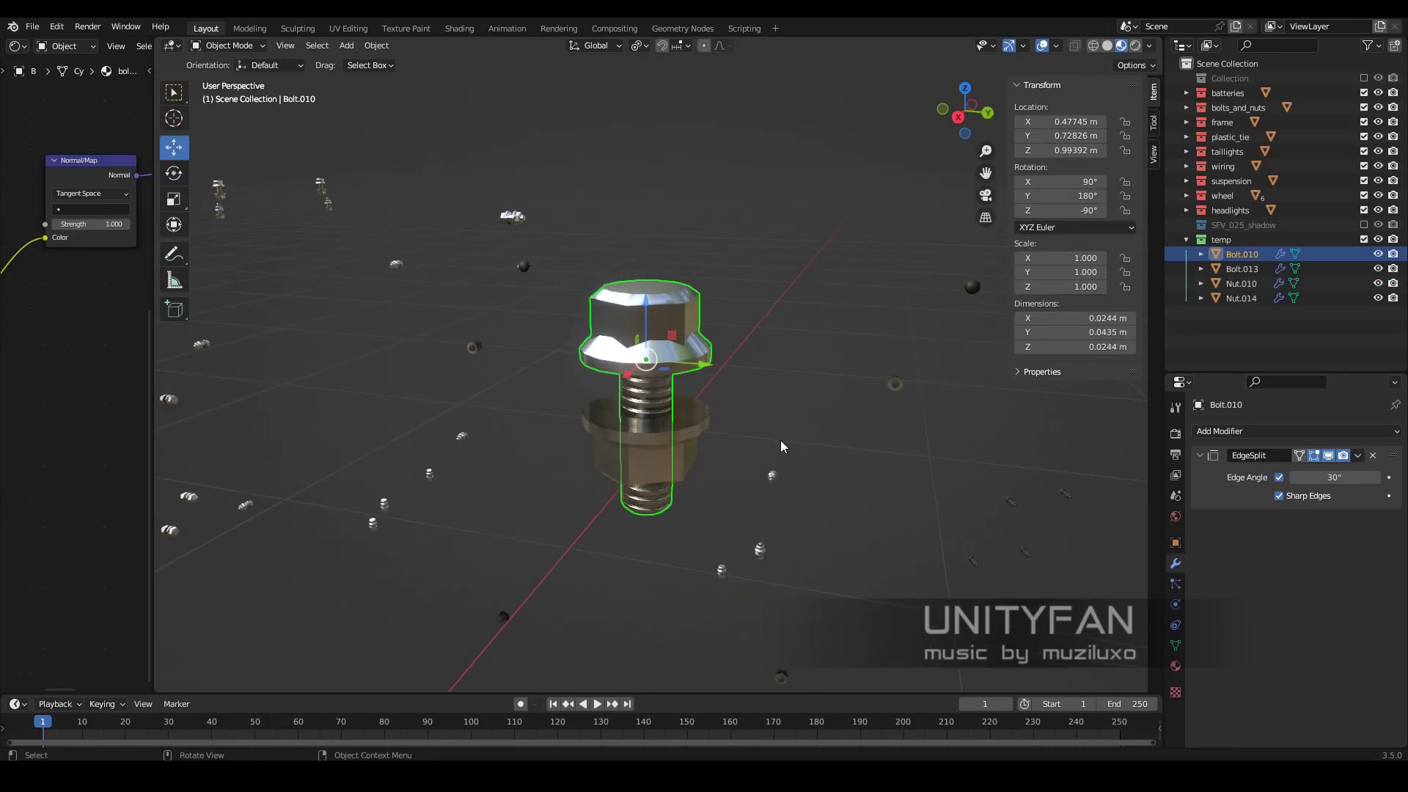
pyautogui.scroll(3, 734, 407)
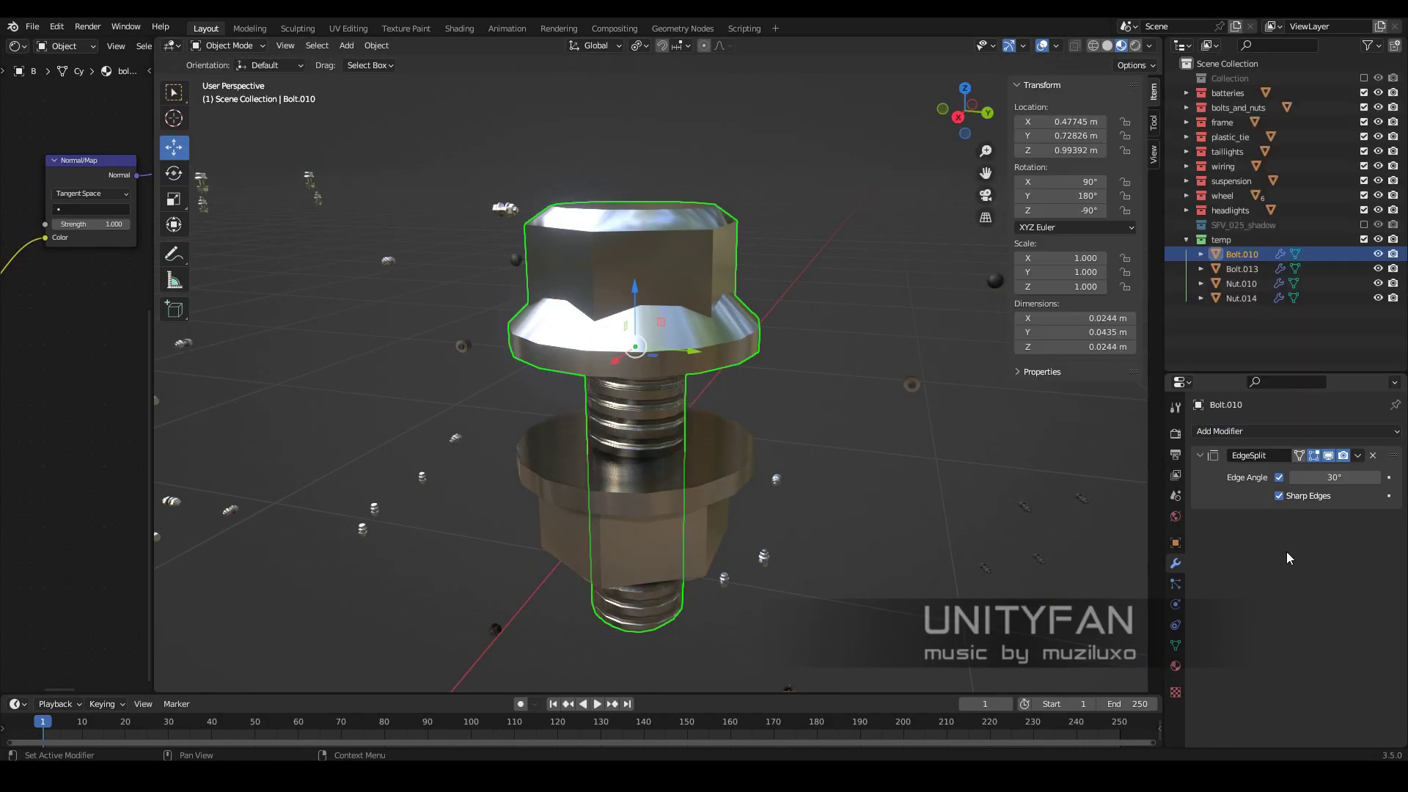
pyautogui.click(1298, 431)
pyautogui.click(997, 188)
pyautogui.rightClick(698, 299)
pyautogui.click(698, 297)
pyautogui.moveTo(698, 297); pyautogui.dragTo(864, 470, button='middle')
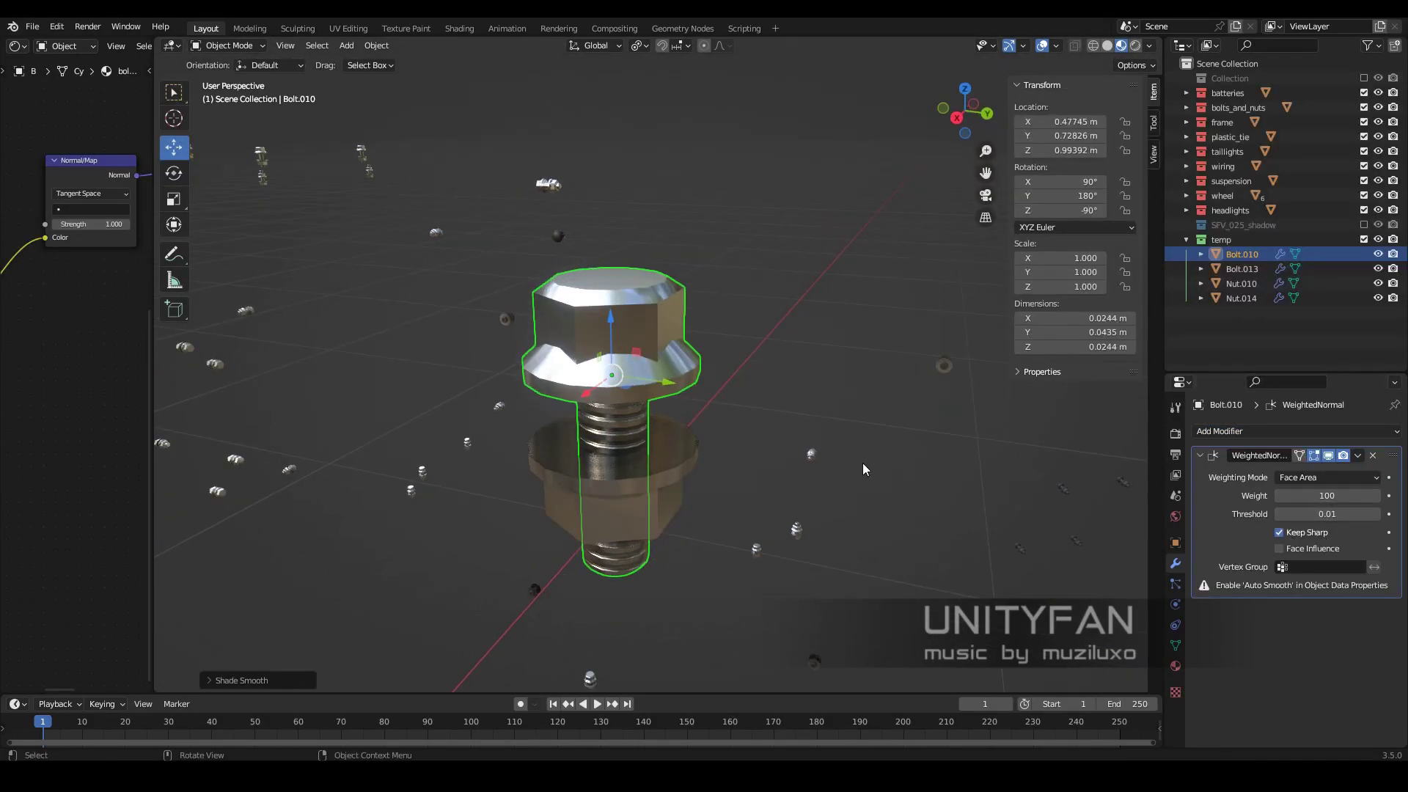
pyautogui.hotkey('ctrl', 'z')
# - Replace the nut's EdgeSplit with an applied Weighted Normal modifier and smooth shading
pyautogui.click(1371, 456)
pyautogui.click(1290, 431)
pyautogui.click(997, 187)
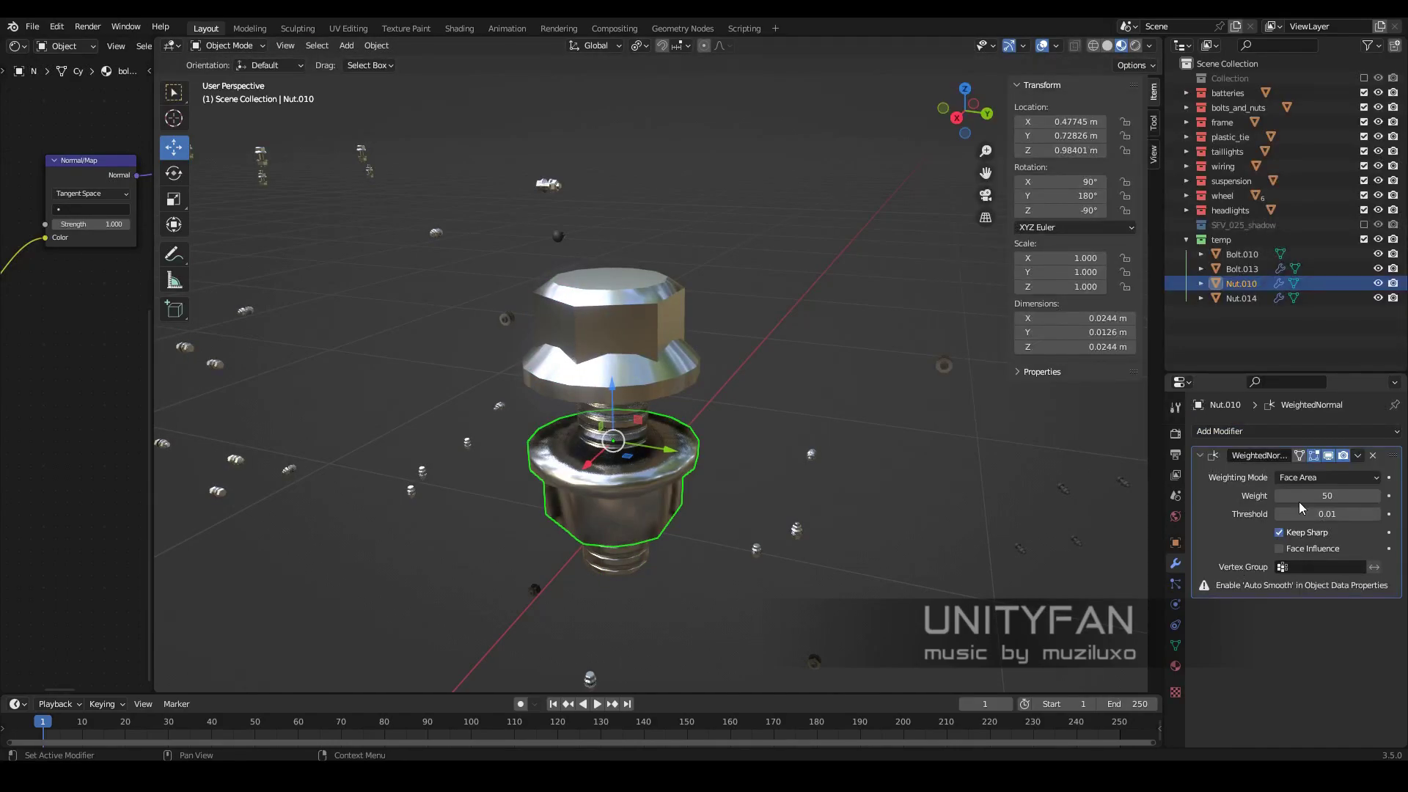
pyautogui.moveTo(660, 462); pyautogui.dragTo(692, 480, button='middle')
pyautogui.rightClick(692, 479)
pyautogui.click(692, 479)
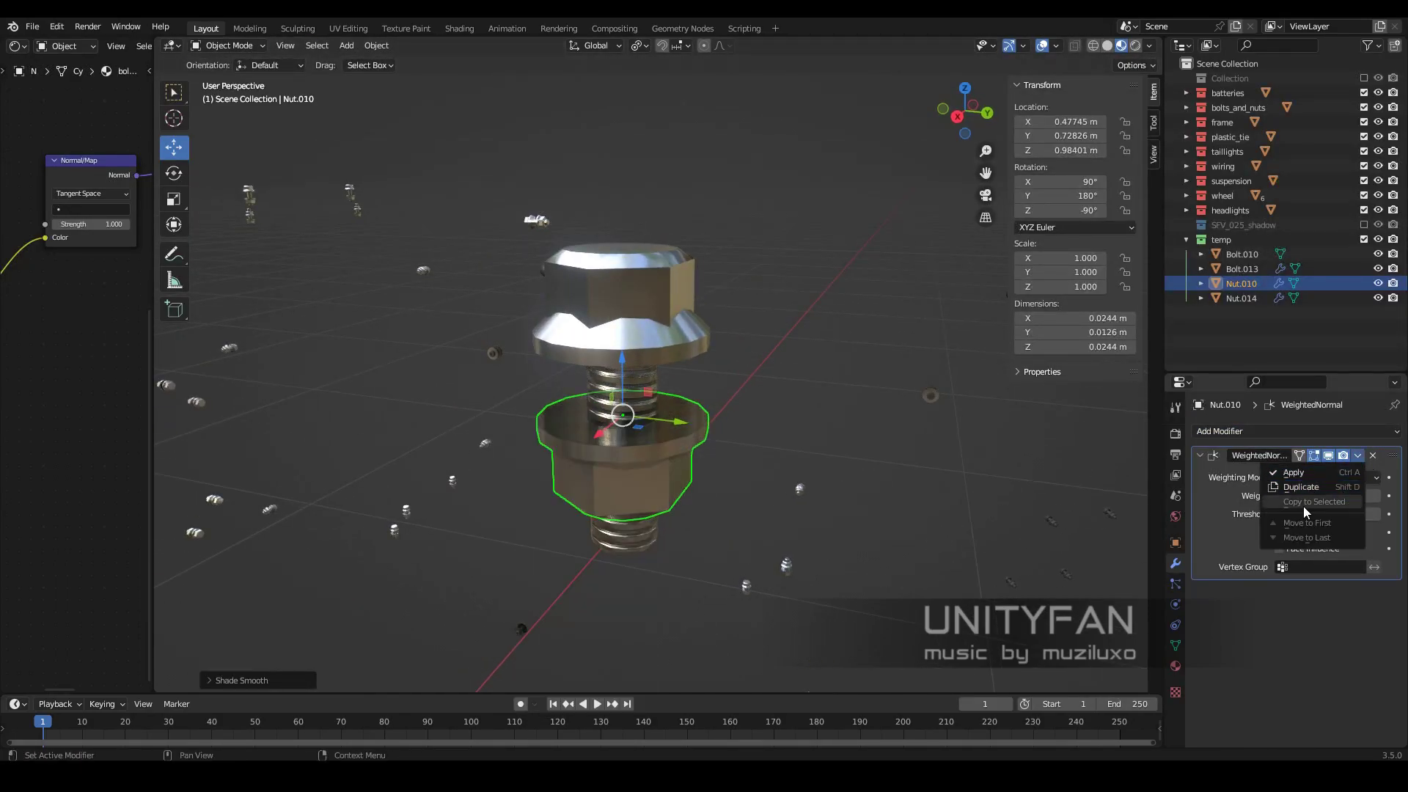
pyautogui.click(1293, 472)
pyautogui.scroll(-5, 684, 477)
# - Delete Nut.014, duplicate the nut in place, and select Bolt.013
pyautogui.click(315, 376)
pyautogui.press('Delete')
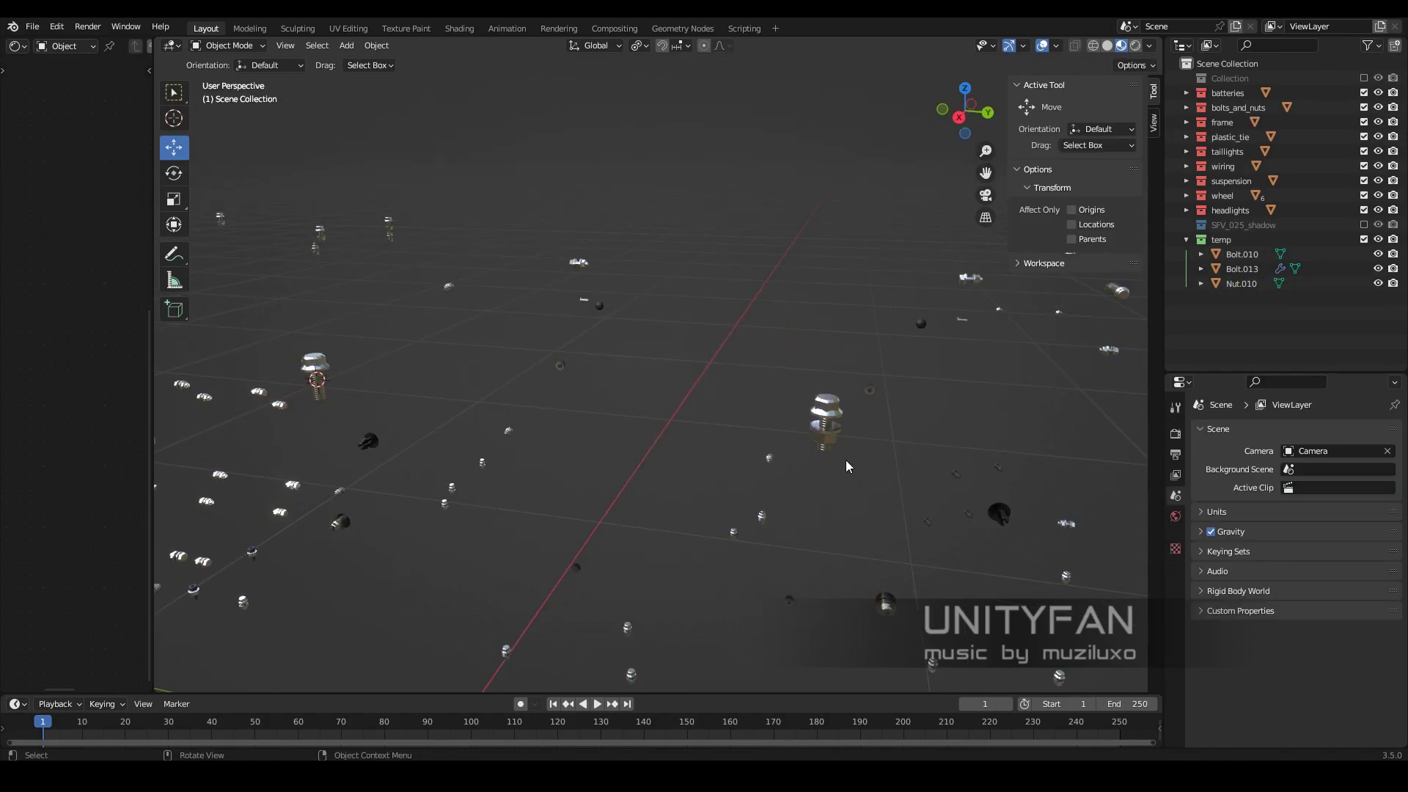
pyautogui.click(825, 428)
pyautogui.hotkey('shift', 'd')
pyautogui.rightClick(780, 447)
pyautogui.click(317, 380)
# - Delete the extra bolt and set Bolt.010's origin to the world origin
pyautogui.press('Delete')
pyautogui.click(900, 439)
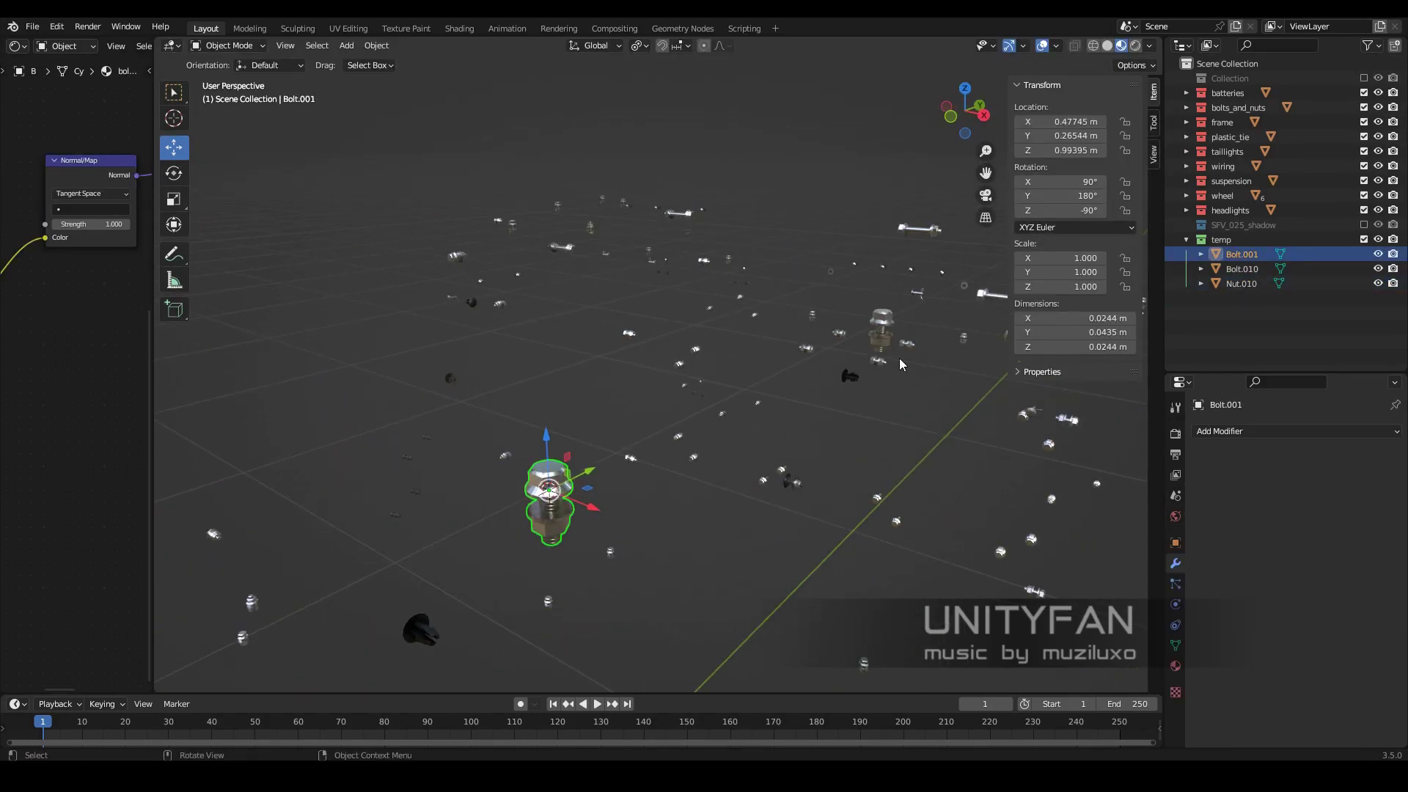
pyautogui.click(376, 46)
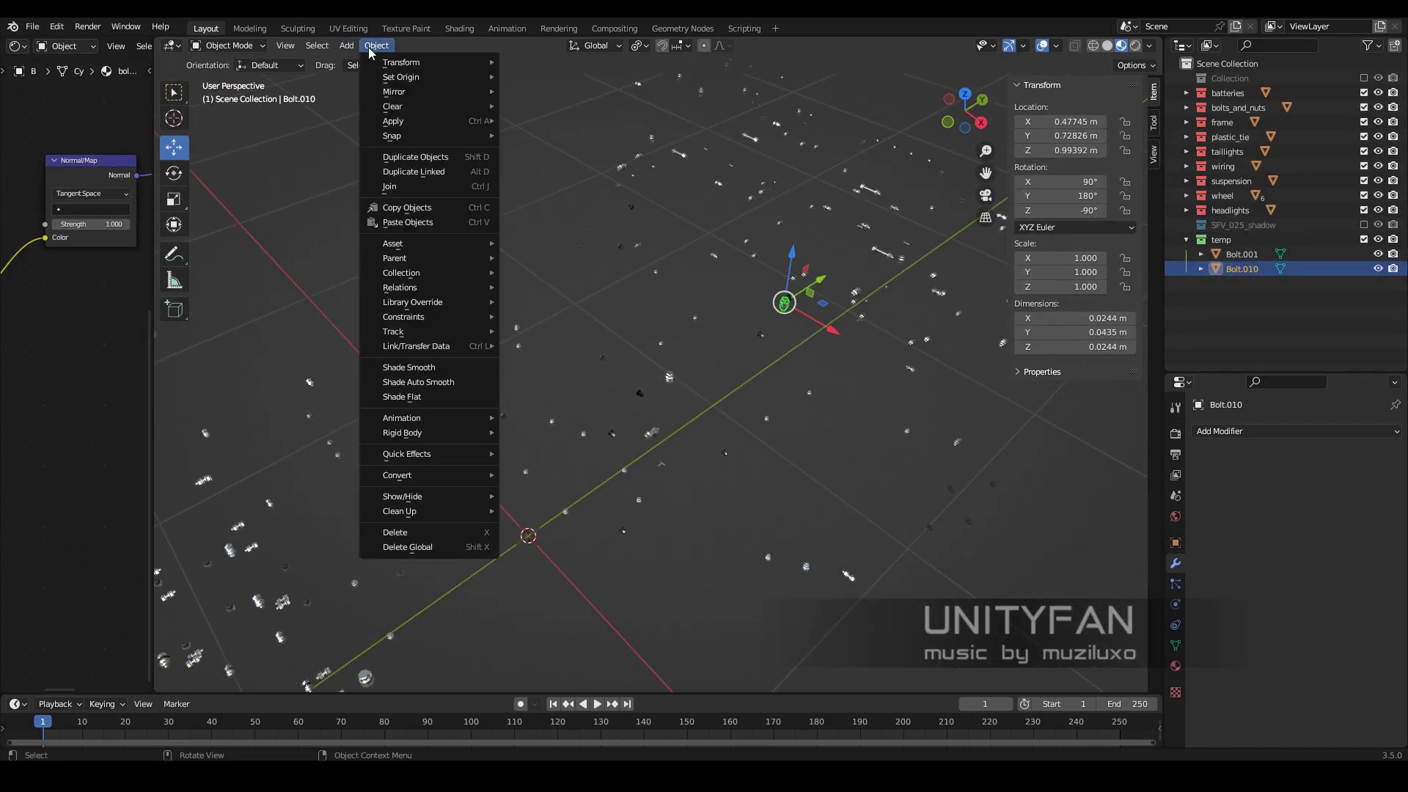
pyautogui.click(558, 110)
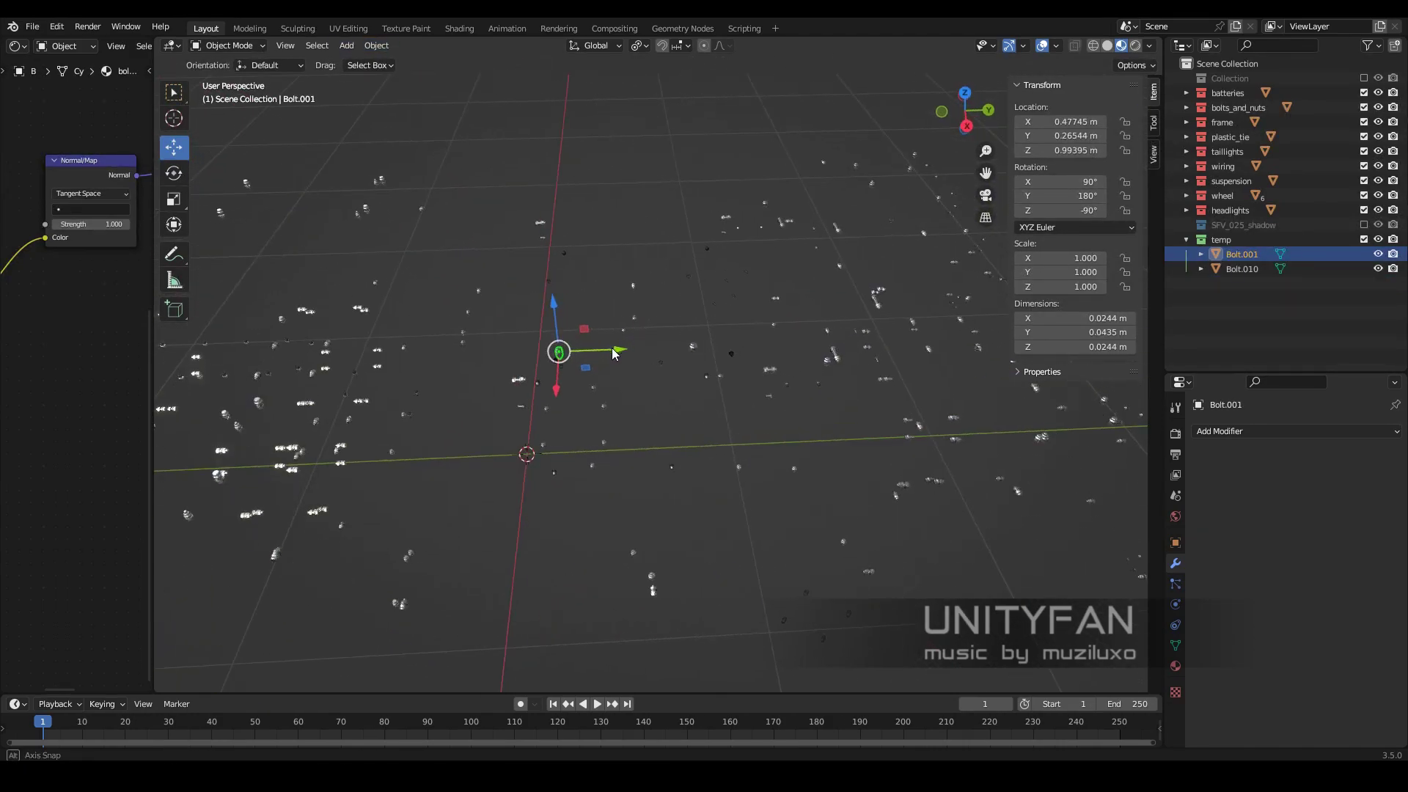
# - Add a Mirror modifier and join the bolt into bolts_and_nuts, then undo it
pyautogui.click(1232, 431)
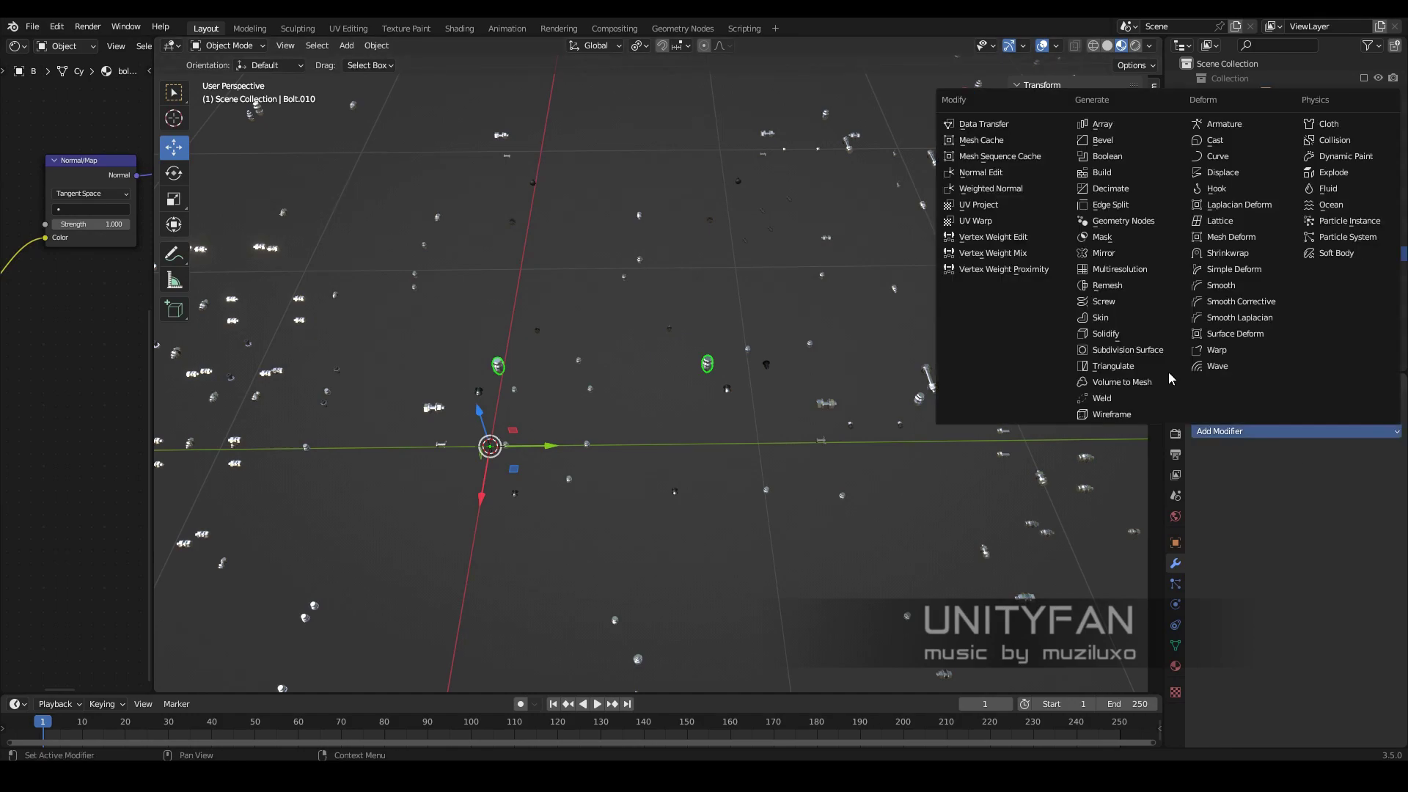
pyautogui.click(1107, 258)
pyautogui.rightClick(865, 344)
pyautogui.click(865, 349)
pyautogui.moveTo(865, 349); pyautogui.dragTo(782, 469, button='middle')
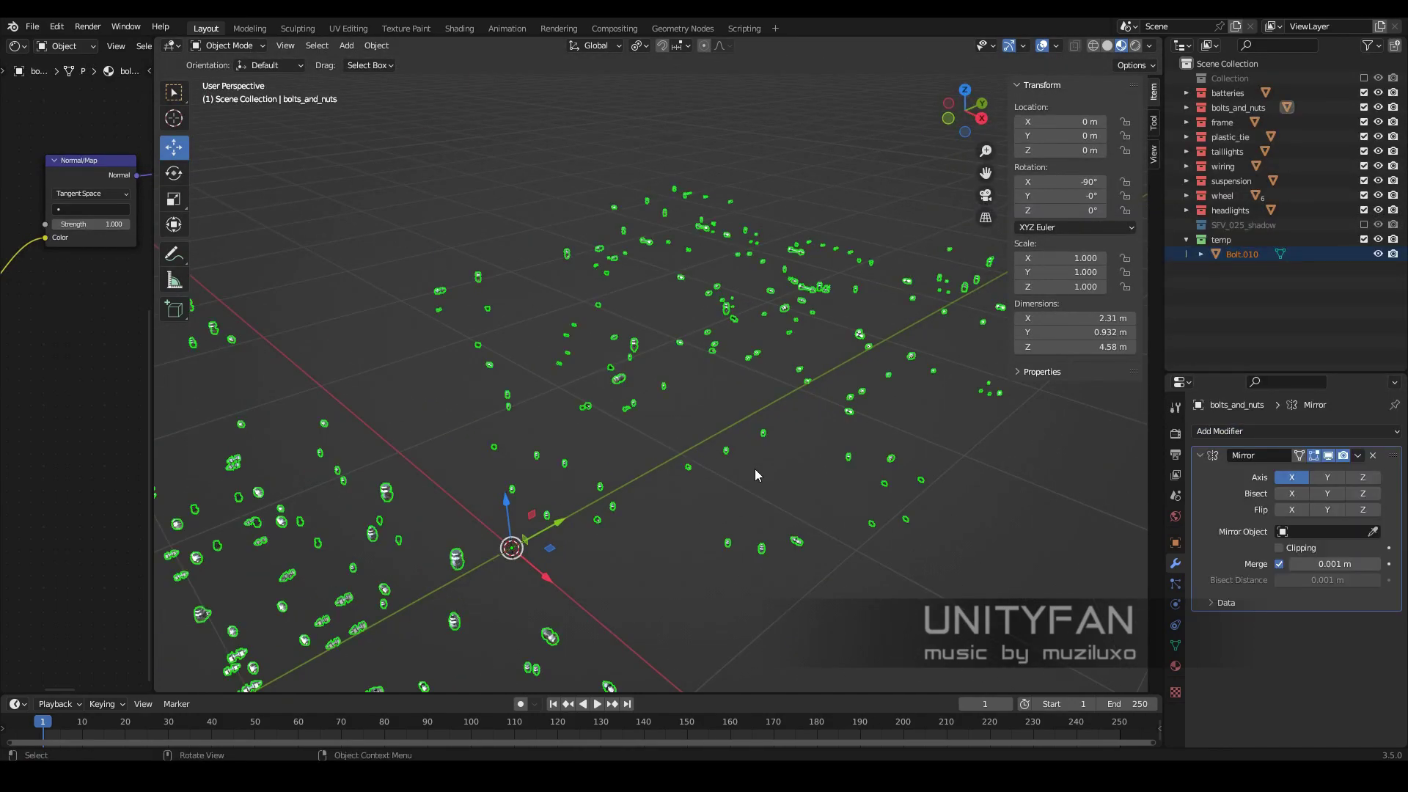
pyautogui.press('Delete')
pyautogui.scroll(5, 627, 408)
pyautogui.scroll(3, 631, 440)
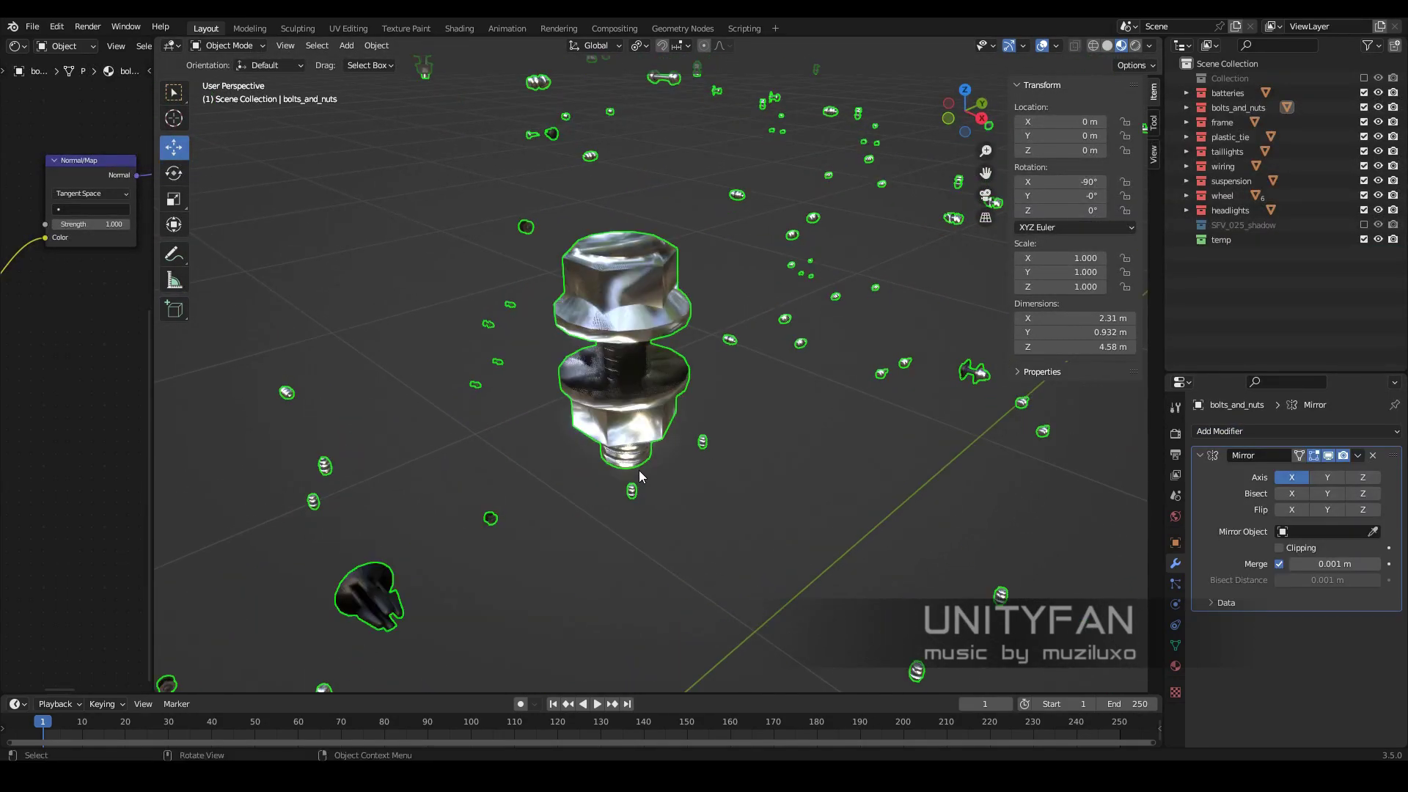
pyautogui.scroll(-5, 642, 462)
pyautogui.hotkey('ctrl', 'z')
# - Inspect Bolt.010 in Edit Mode, add a Mirror modifier, and join it into bolts_and_nuts
pyautogui.press('Tab')
pyautogui.moveTo(645, 386); pyautogui.dragTo(511, 374, button='middle')
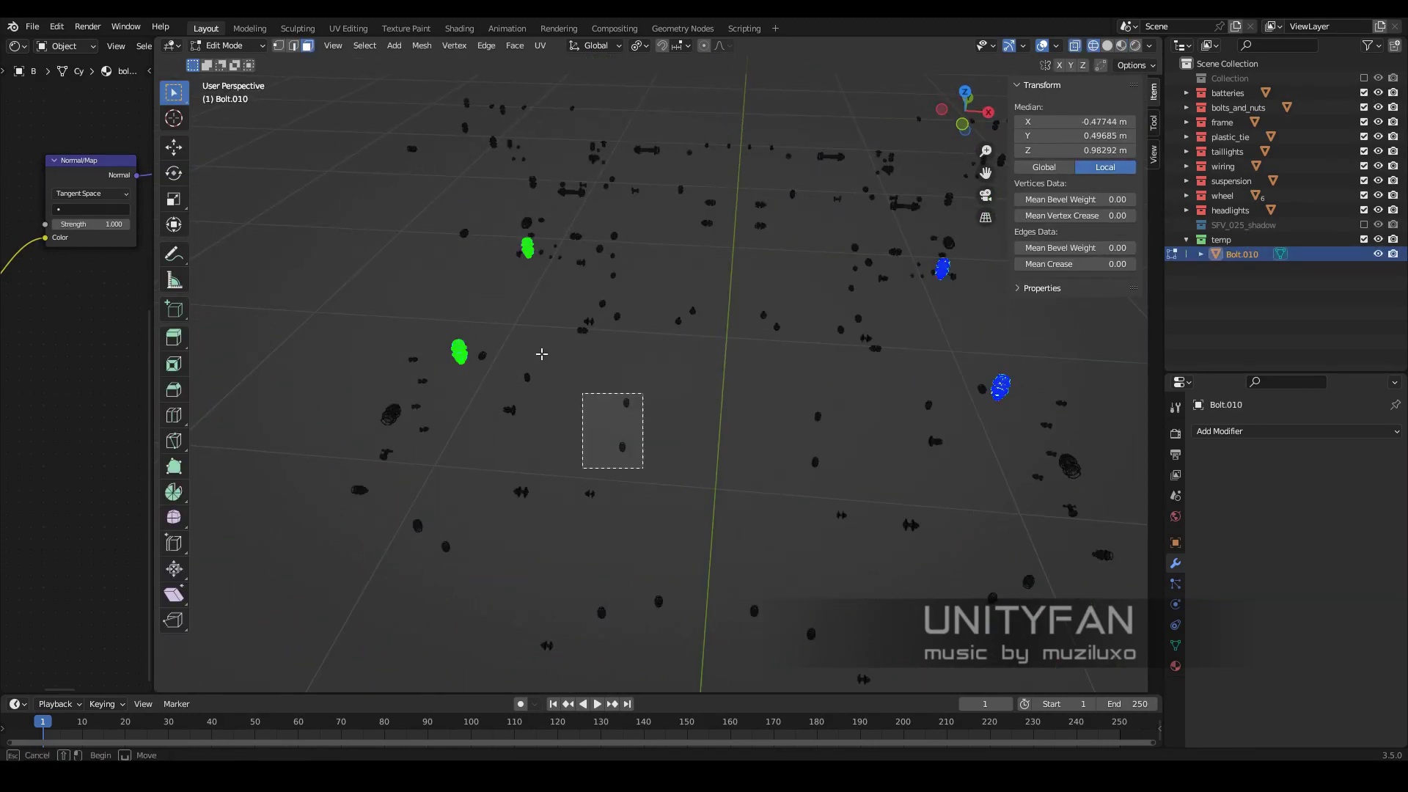
pyautogui.press('Tab')
pyautogui.click(1295, 431)
pyautogui.click(1093, 311)
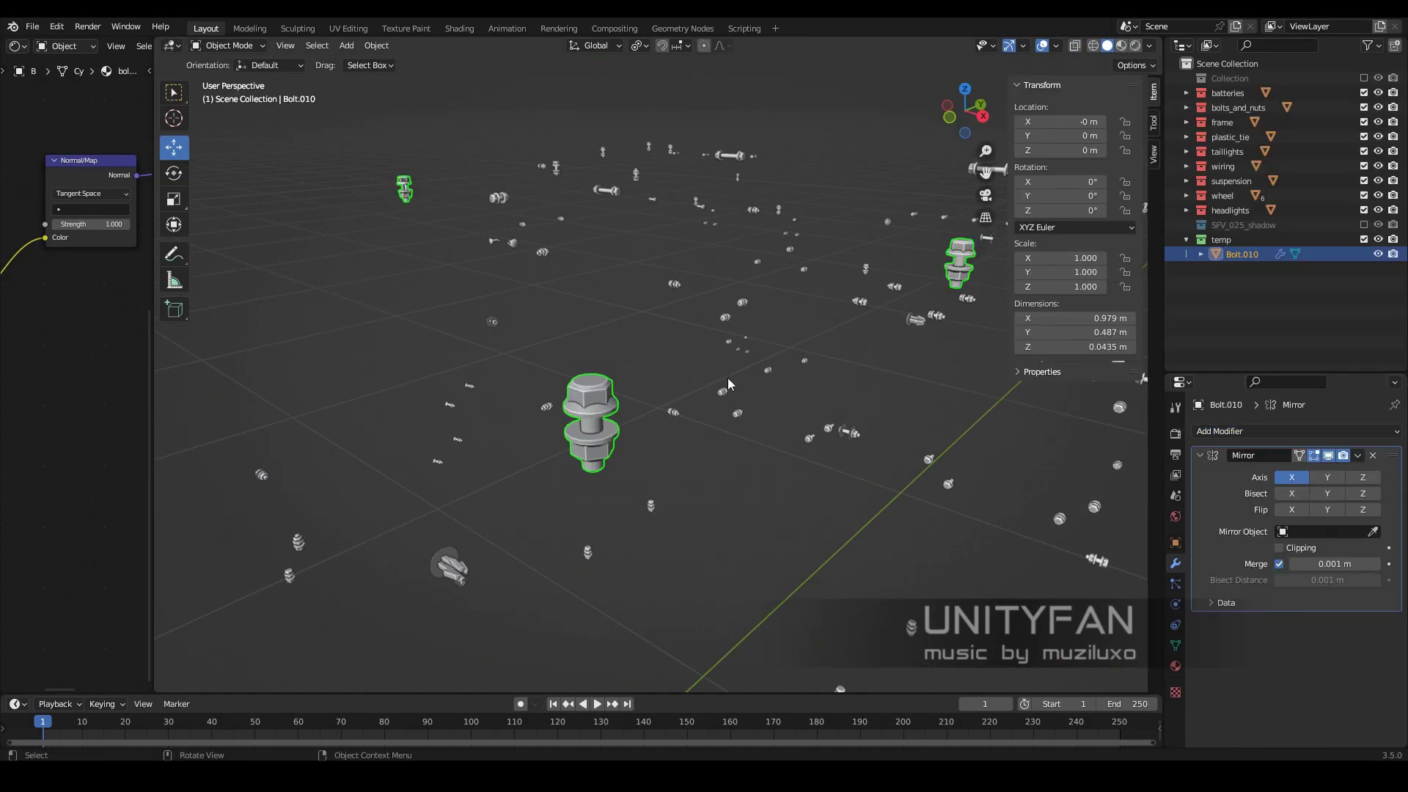
pyautogui.click(1371, 455)
pyautogui.hotkey('ctrl', 'z')
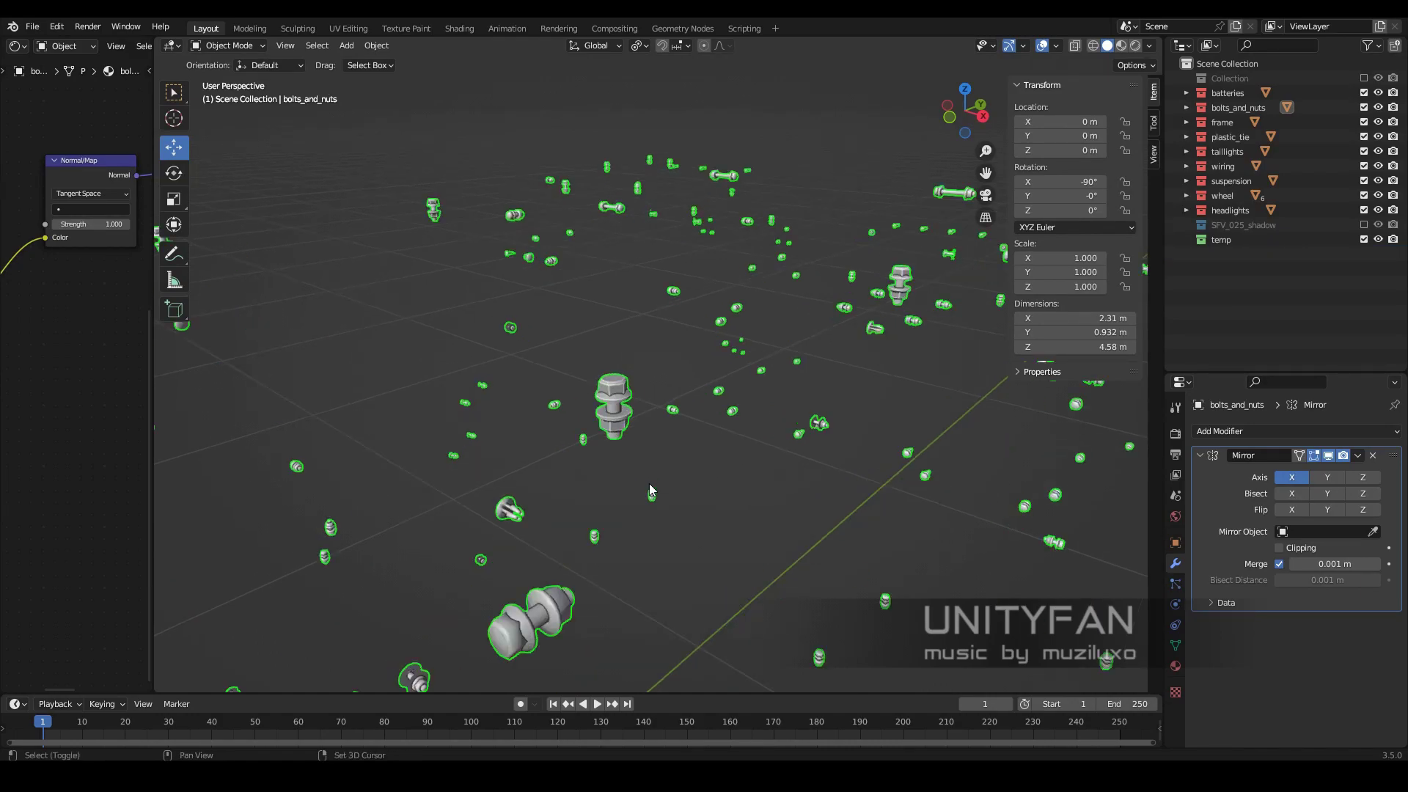
pyautogui.scroll(4, 660, 454)
# - Purge unused data-blocks from the bolts file with File > Clean Up, running it twice
pyautogui.scroll(-3, 667, 413)
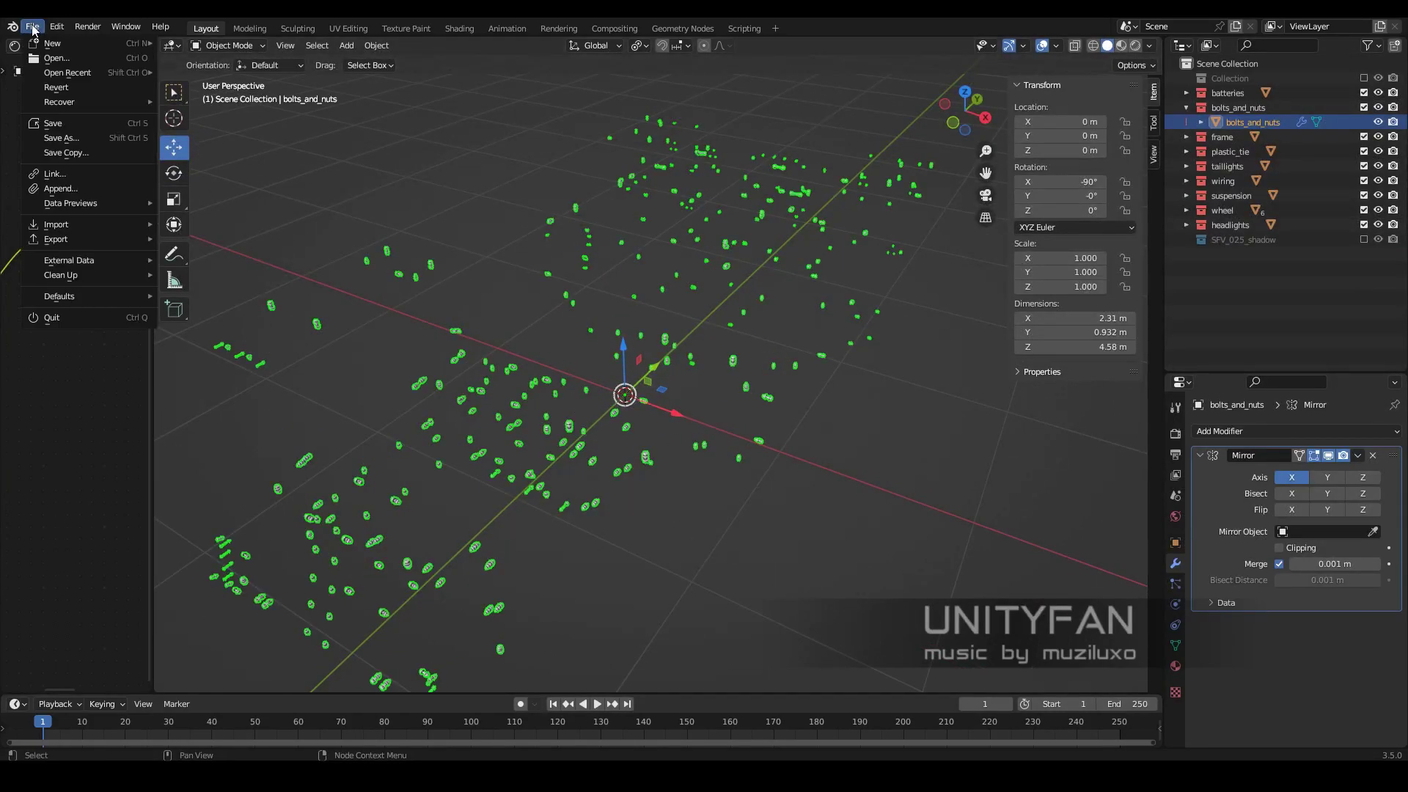
pyautogui.click(640, 731)
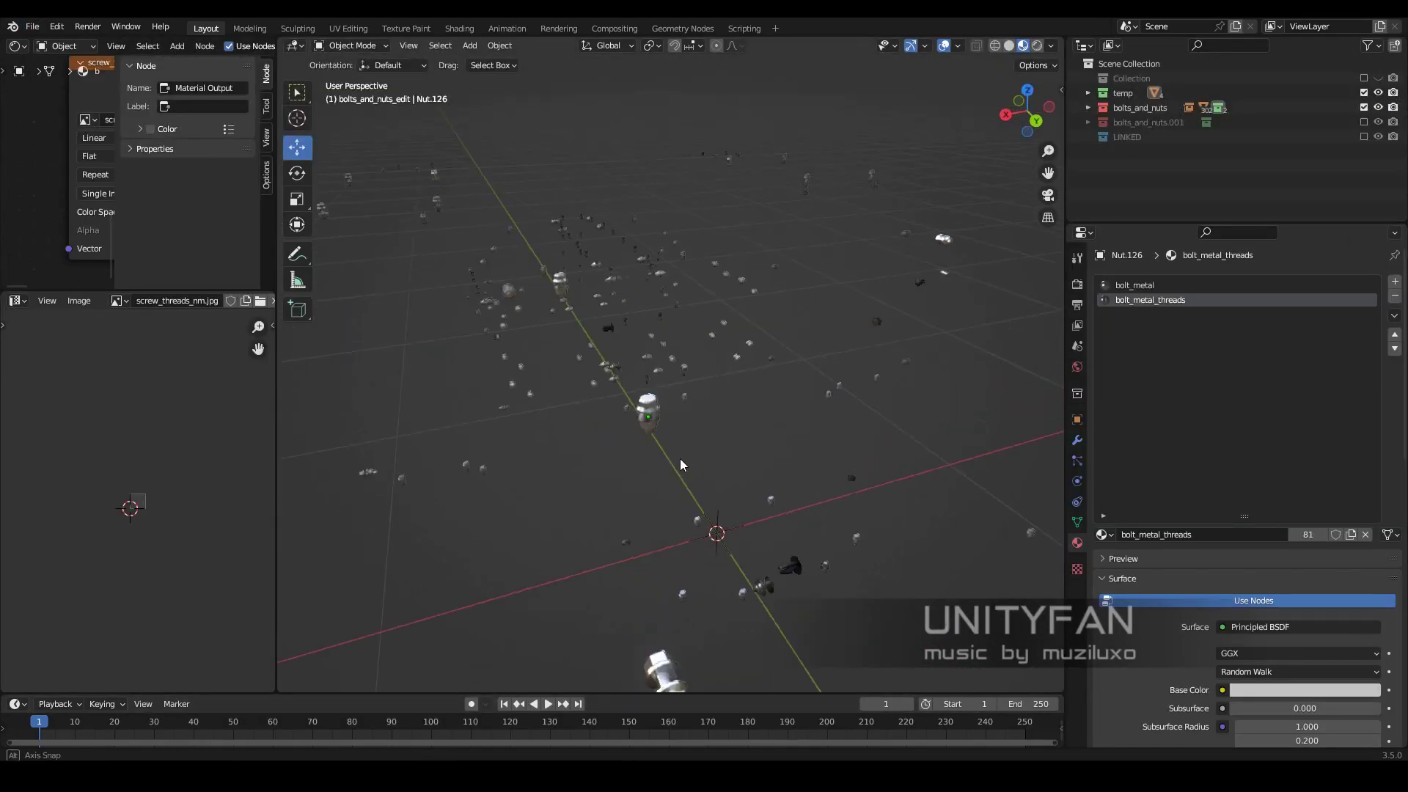
pyautogui.click(32, 27)
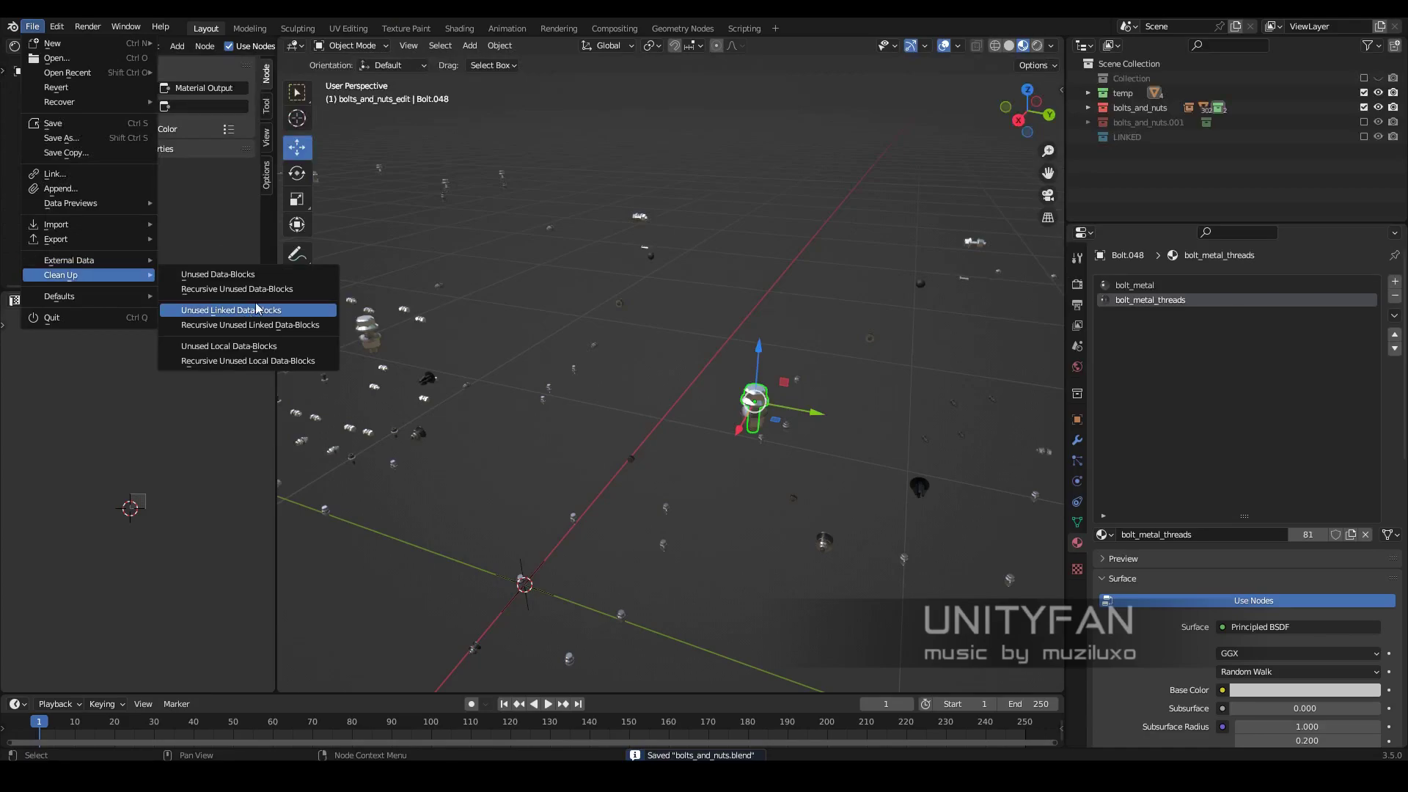
pyautogui.click(195, 277)
pyautogui.click(32, 26)
pyautogui.click(196, 279)
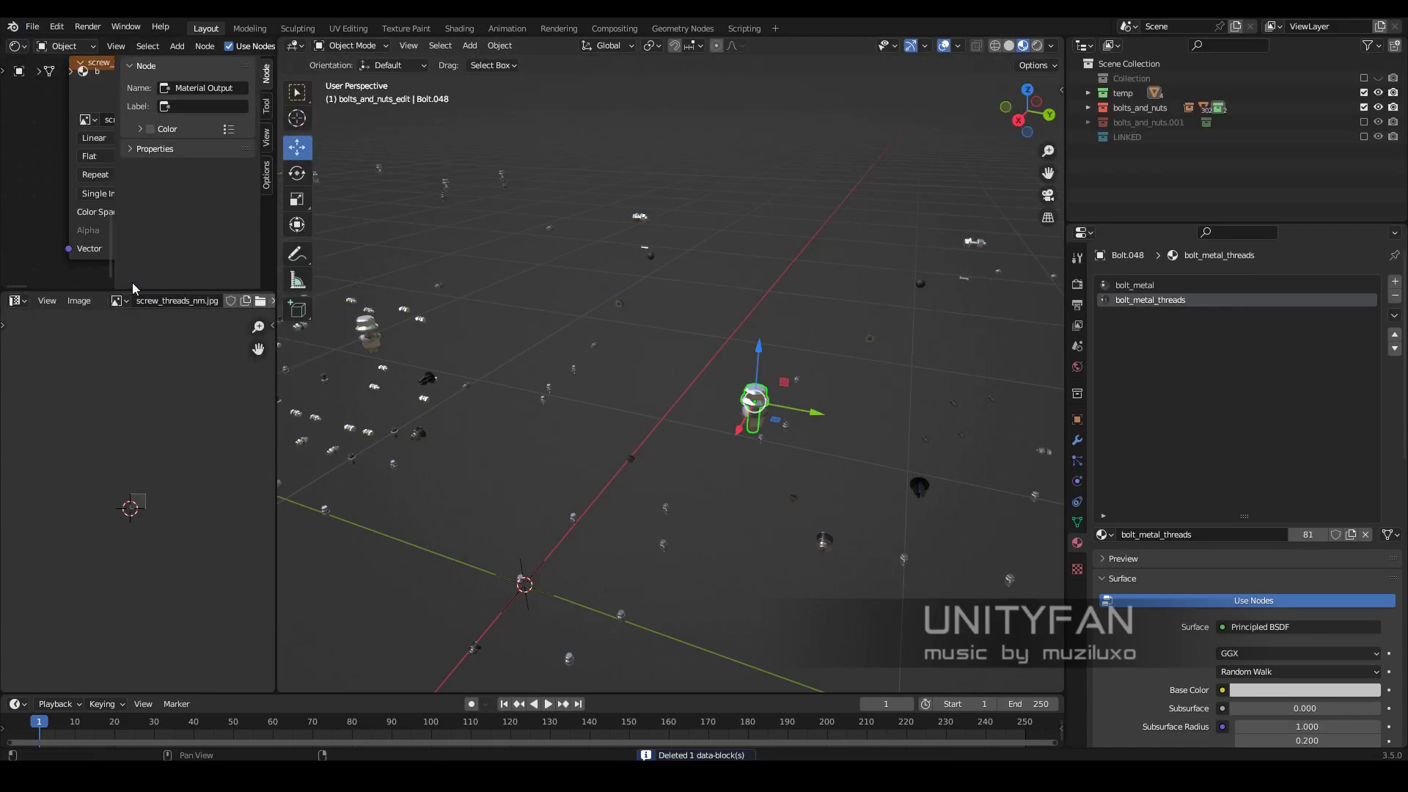
# - Purge the last orphaned data-block, then bring the red vehicle's window to the front
pyautogui.click(32, 27)
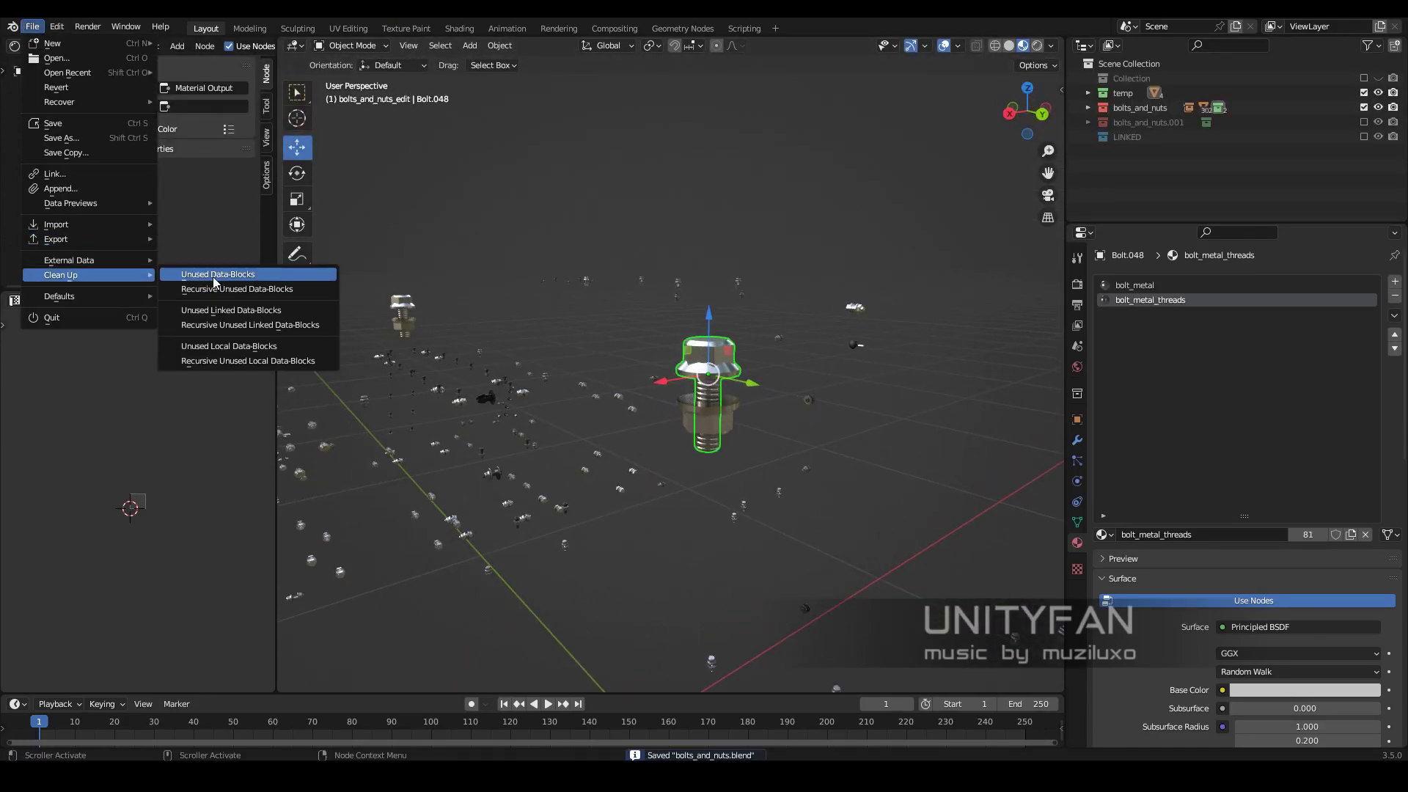
pyautogui.click(212, 273)
pyautogui.moveTo(660, 454); pyautogui.dragTo(637, 490, button='middle')
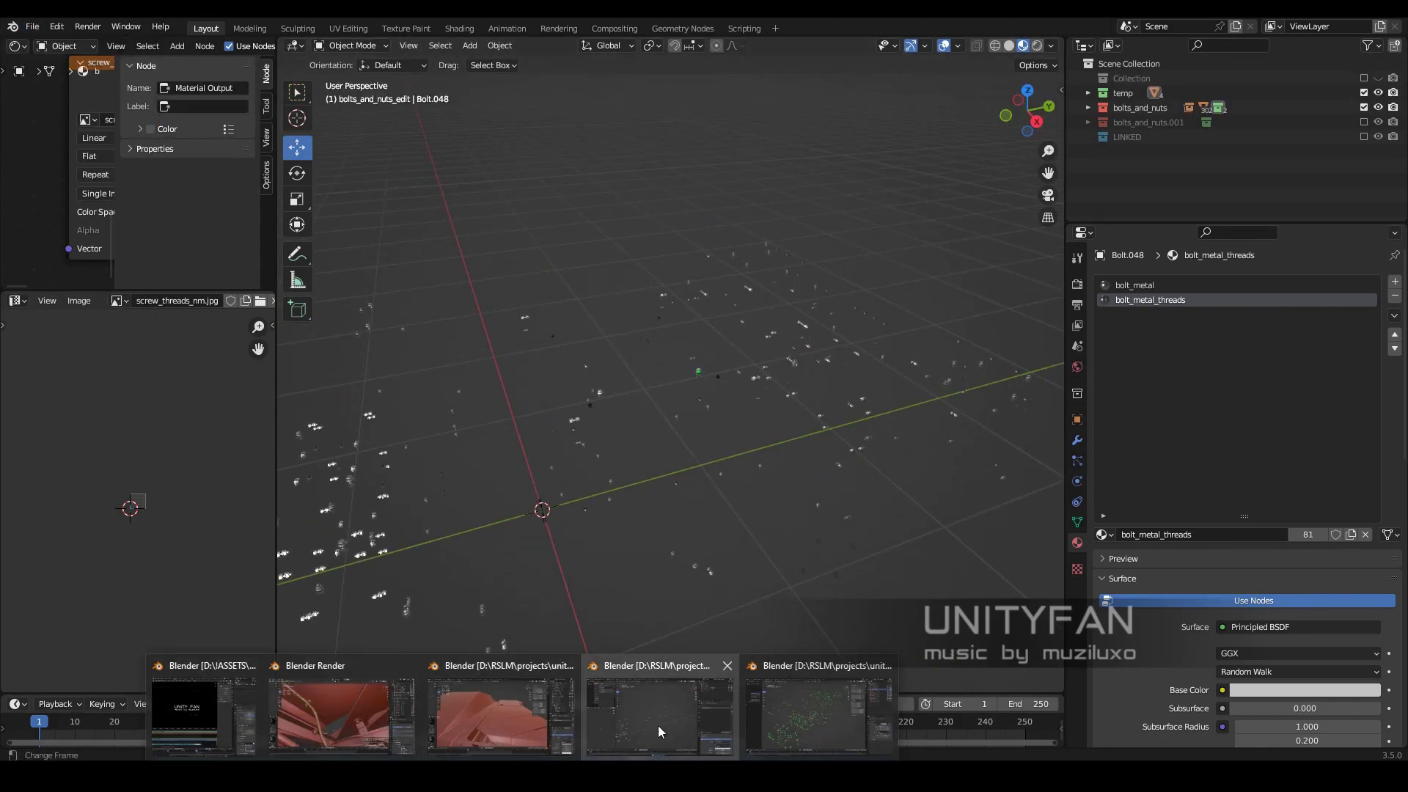
pyautogui.click(658, 726)
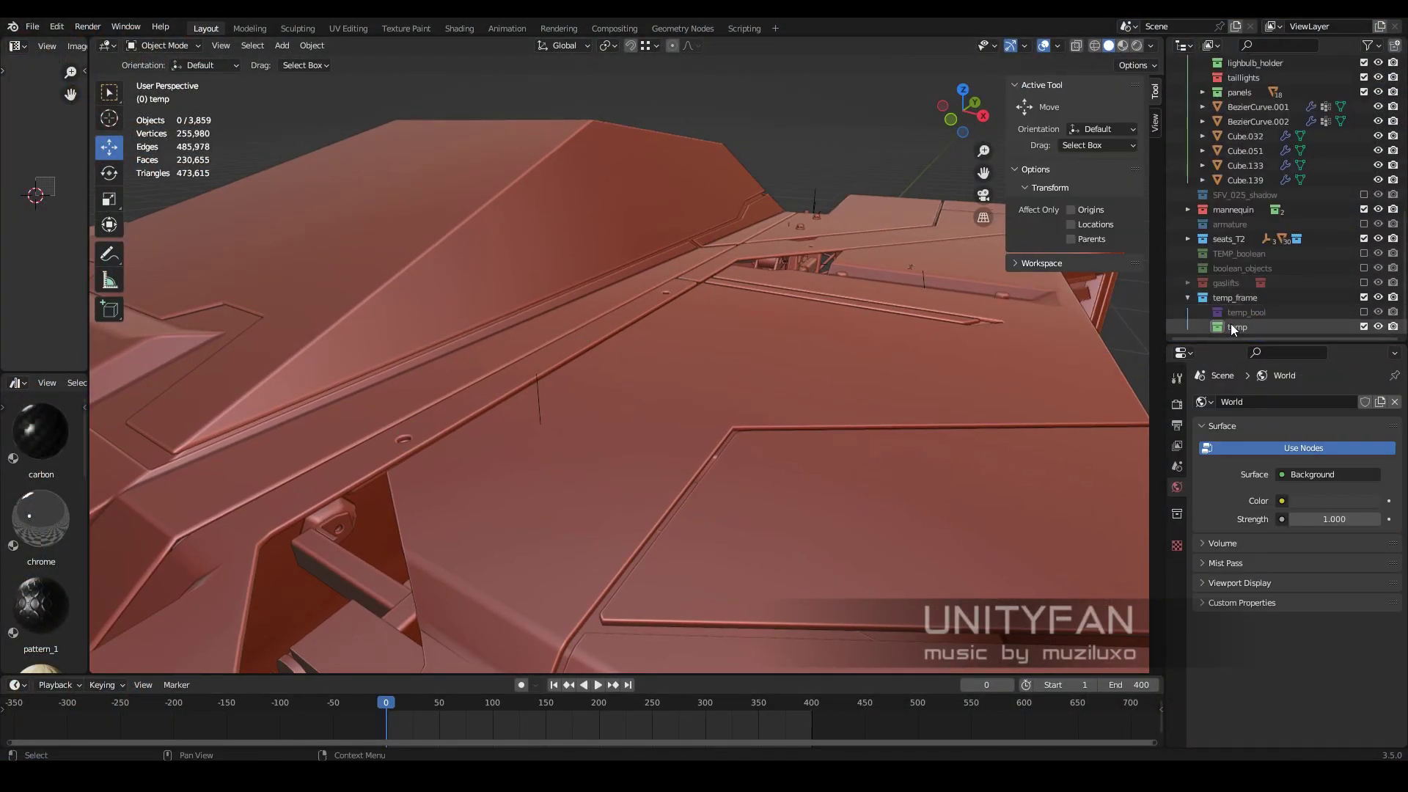
# - Save the sci-fi vehicle file
pyautogui.click(32, 26)
pyautogui.click(53, 123)
pyautogui.click(32, 26)
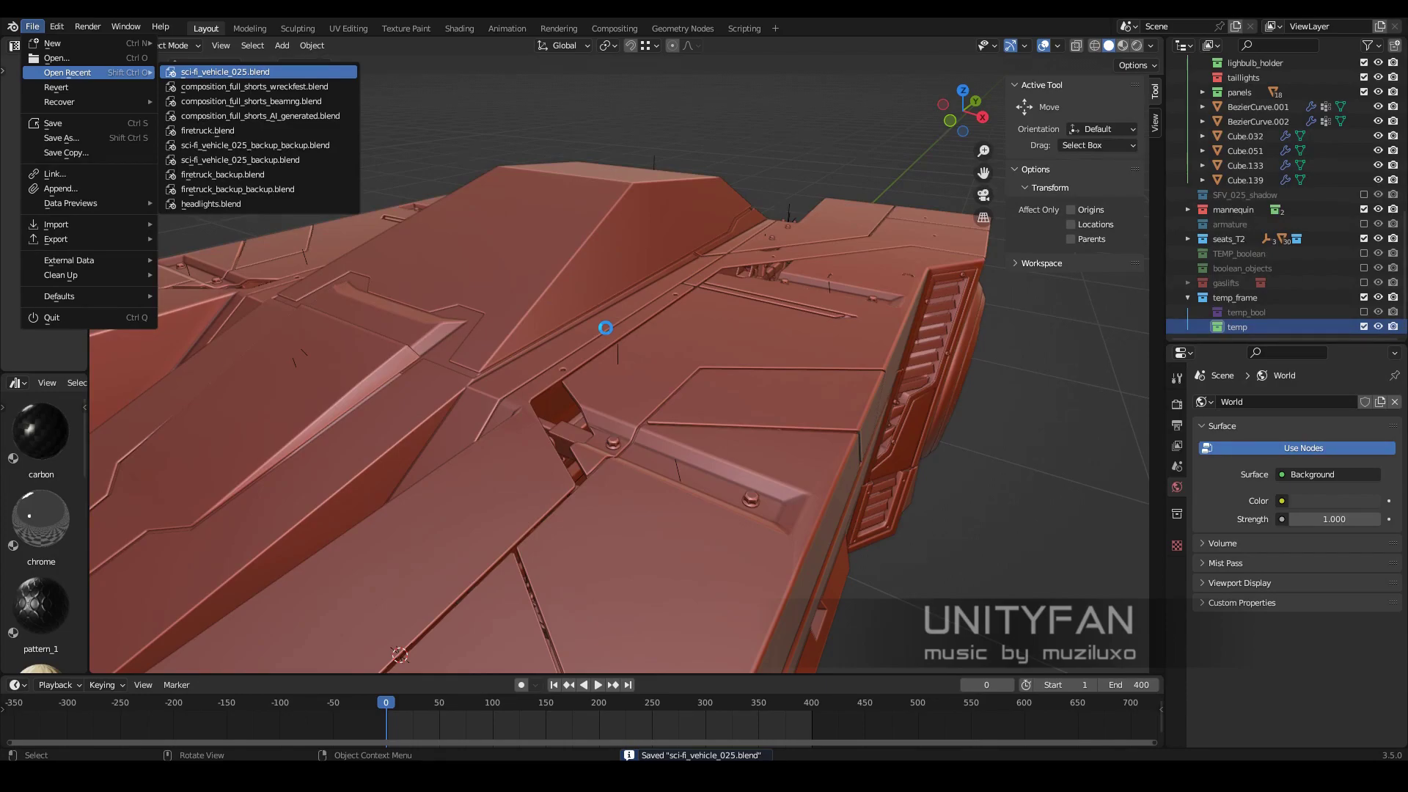
pyautogui.moveTo(576, 316)
pyautogui.mouseDown(button='middle')
pyautogui.moveTo(562, 340)
pyautogui.moveTo(922, 258)
pyautogui.mouseUp(button='middle')
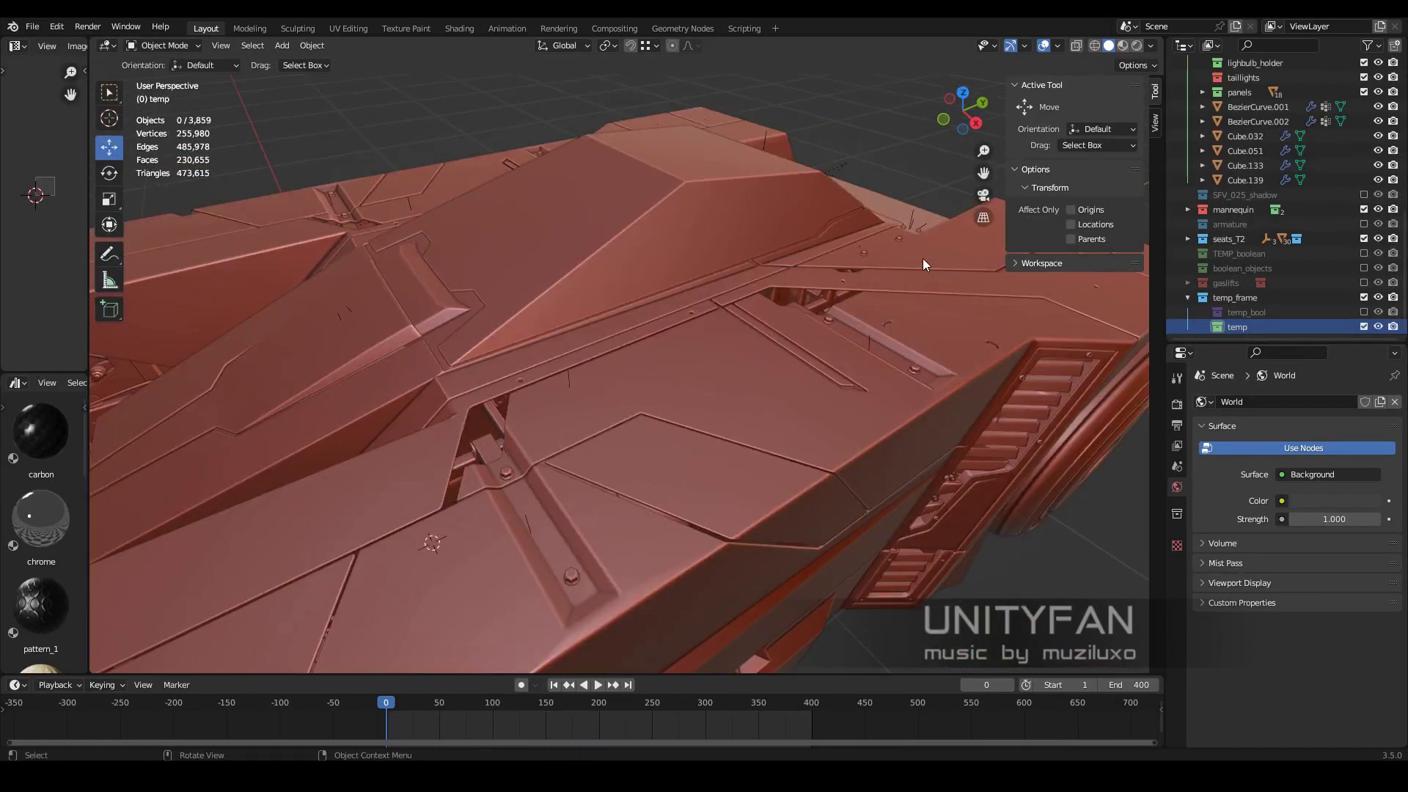
pyautogui.moveTo(759, 349); pyautogui.dragTo(733, 411, button='middle')
# - In the bolts_and_nuts window, delete the temp collection and save the file
pyautogui.click(658, 726)
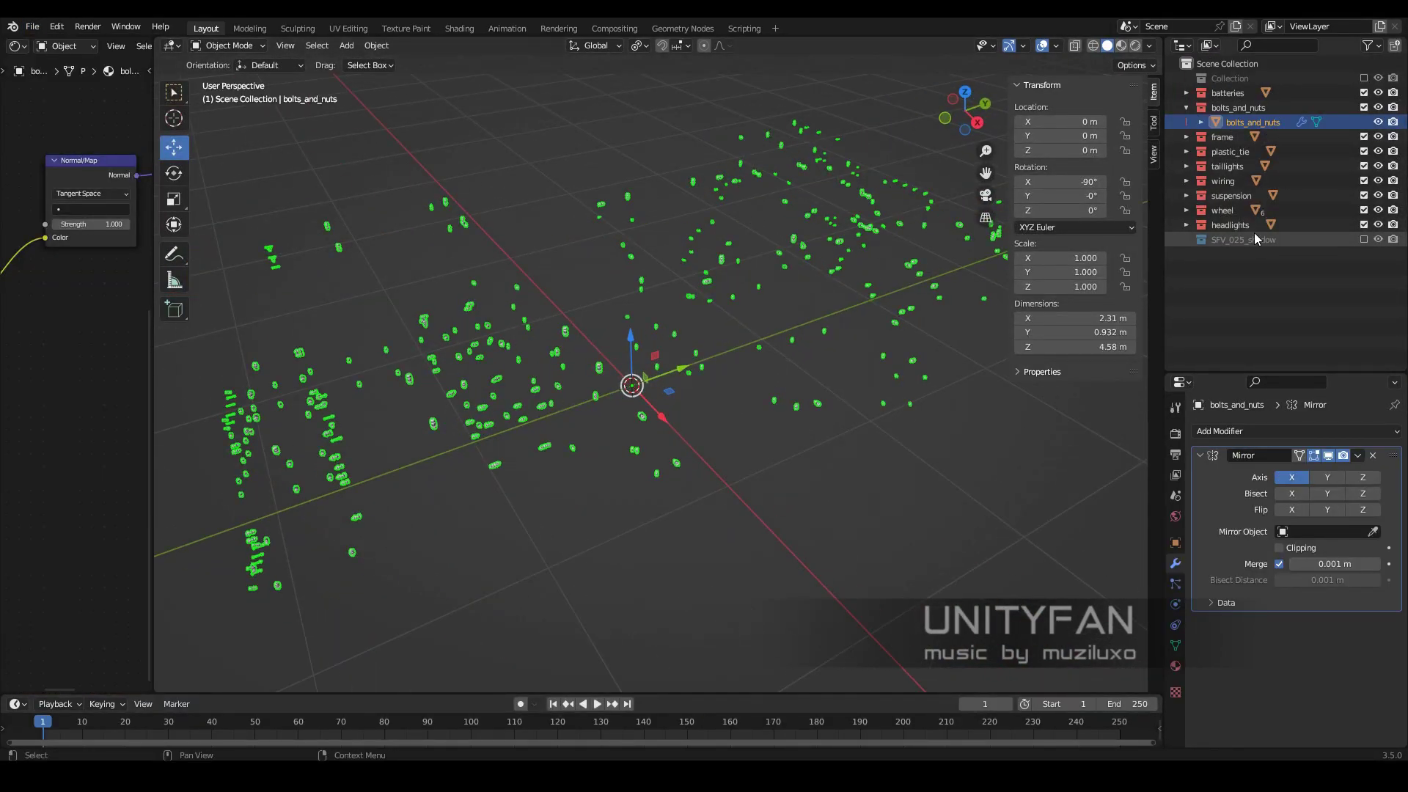
pyautogui.moveTo(824, 276)
pyautogui.mouseDown(button='middle')
pyautogui.moveTo(655, 359)
pyautogui.moveTo(551, 451)
pyautogui.mouseUp(button='middle')
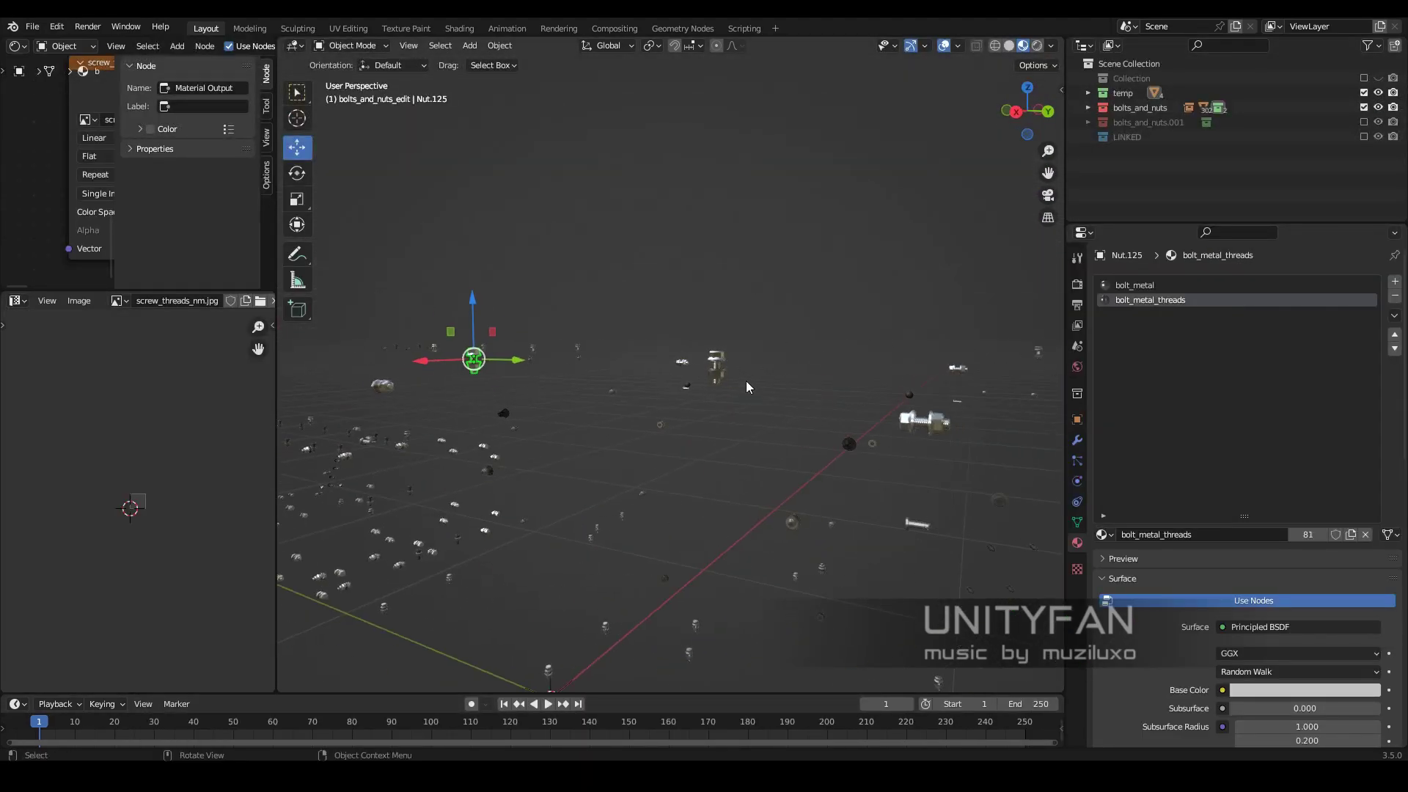
pyautogui.click(1089, 98)
pyautogui.press('Delete')
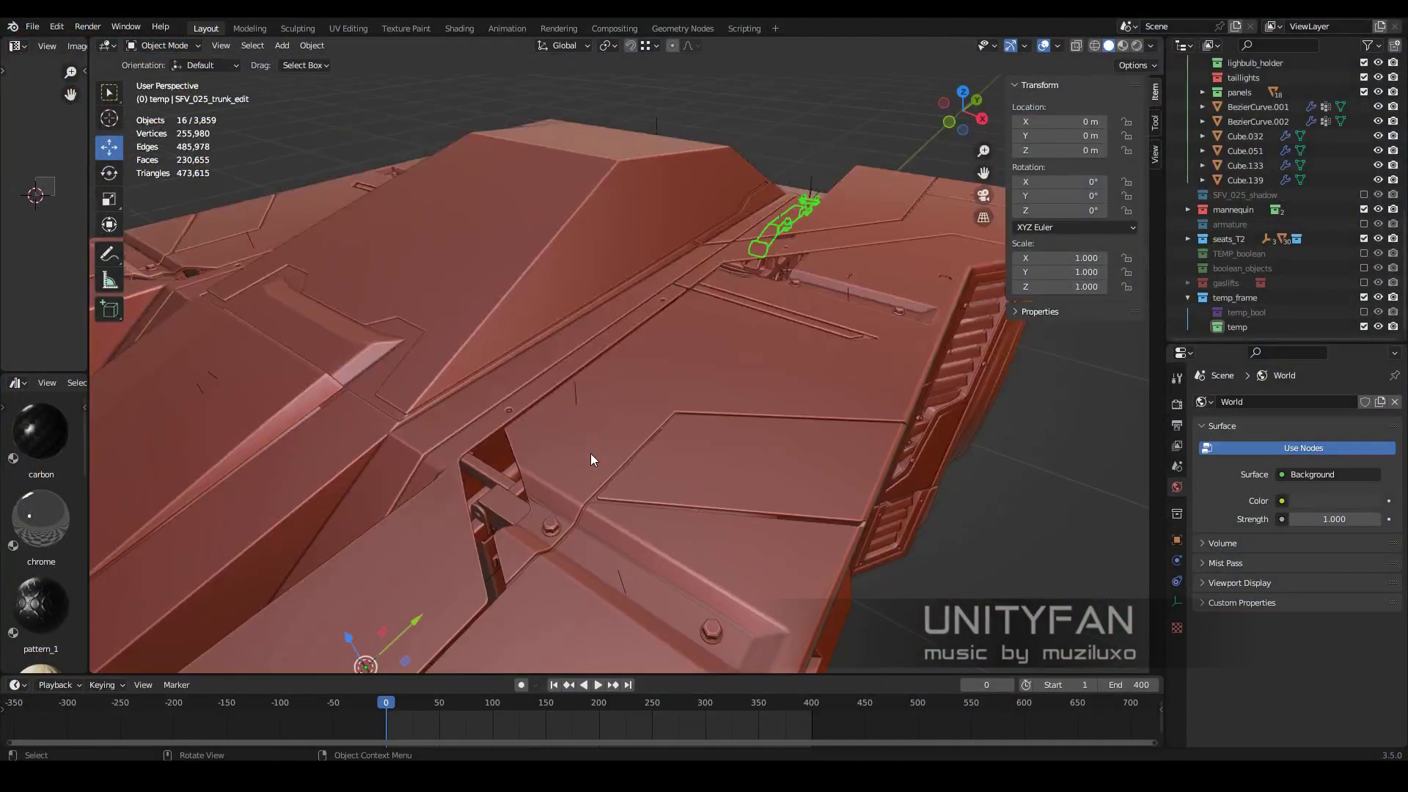
pyautogui.click(33, 26)
pyautogui.moveTo(67, 73)
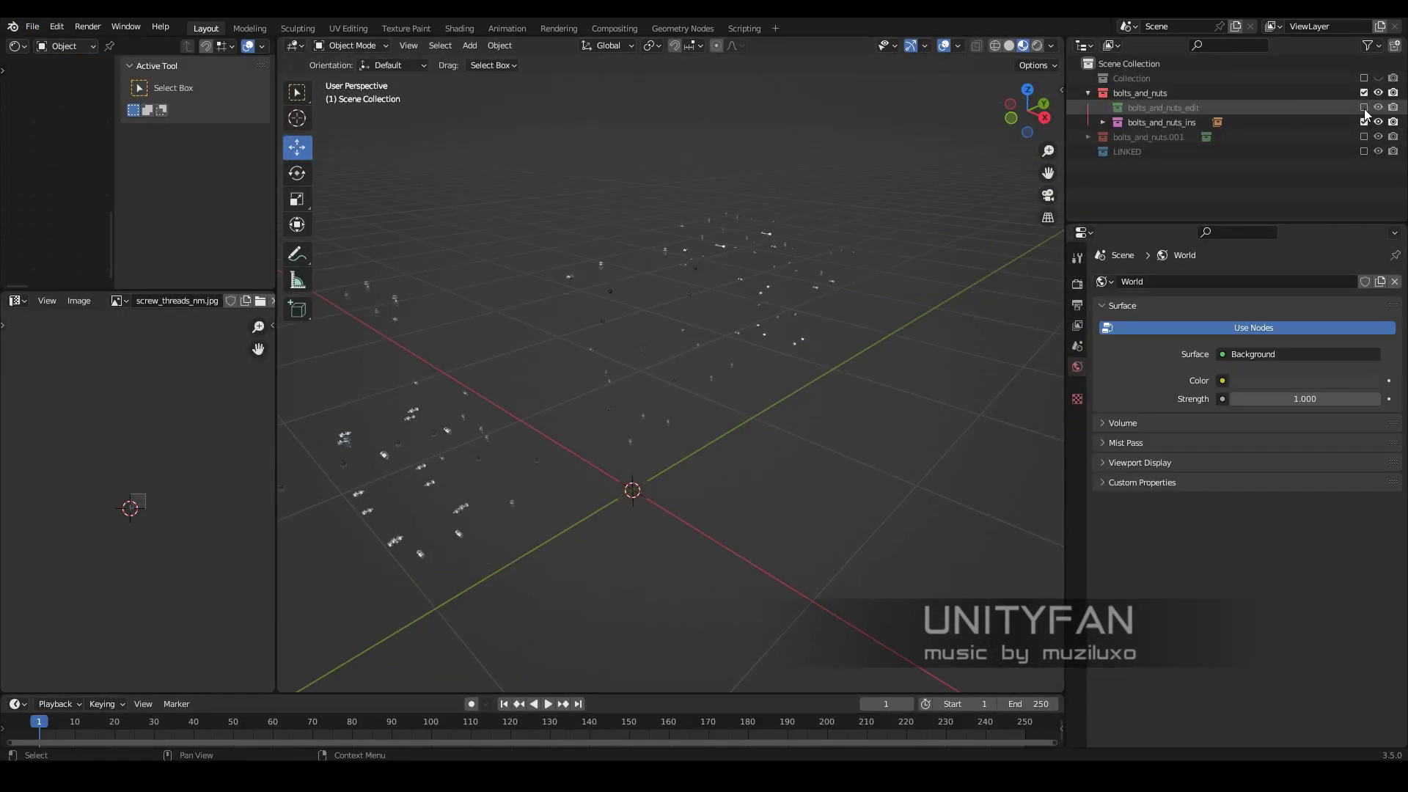
# - Save the bolts_and_nuts file
pyautogui.moveTo(645, 381); pyautogui.dragTo(675, 362, button='middle')
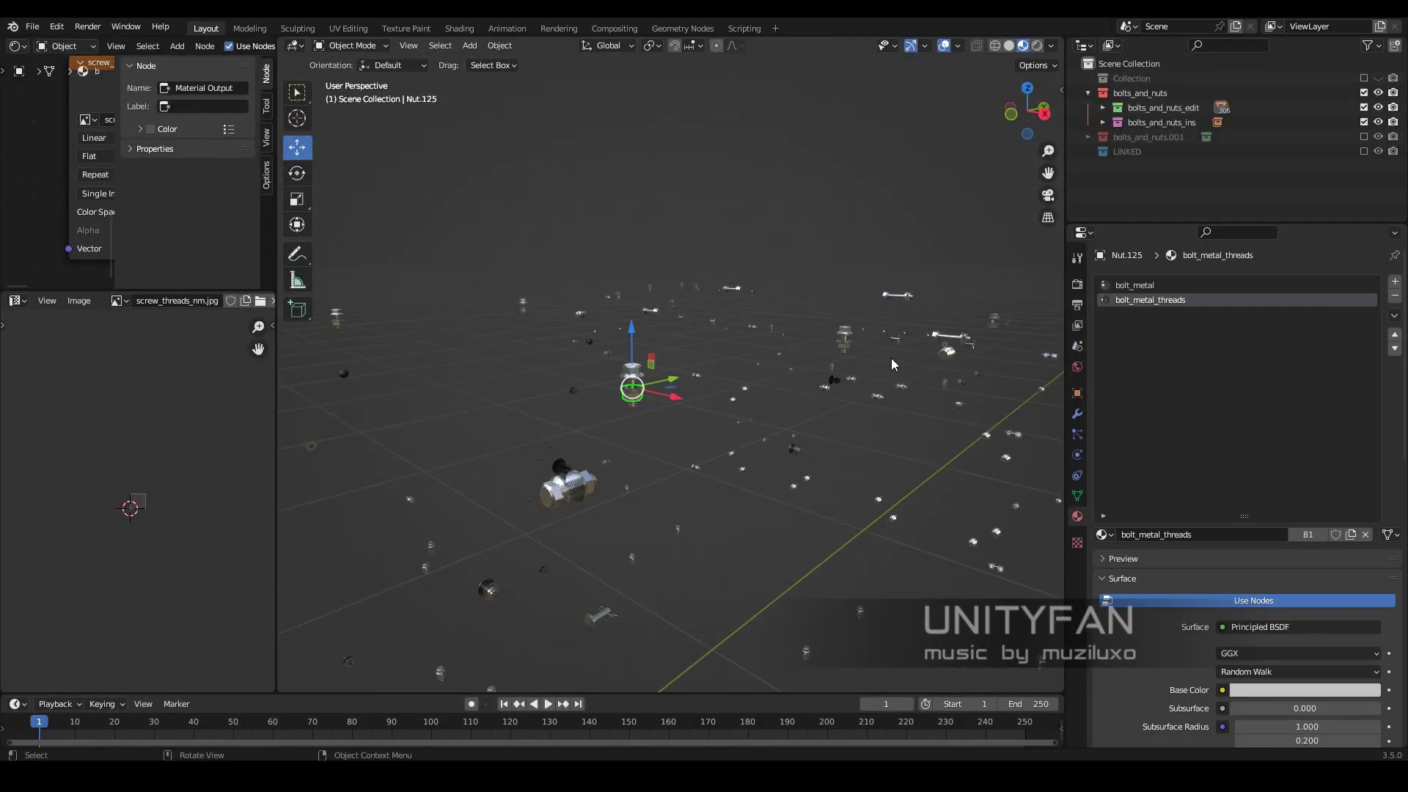
pyautogui.click(32, 26)
pyautogui.click(51, 123)
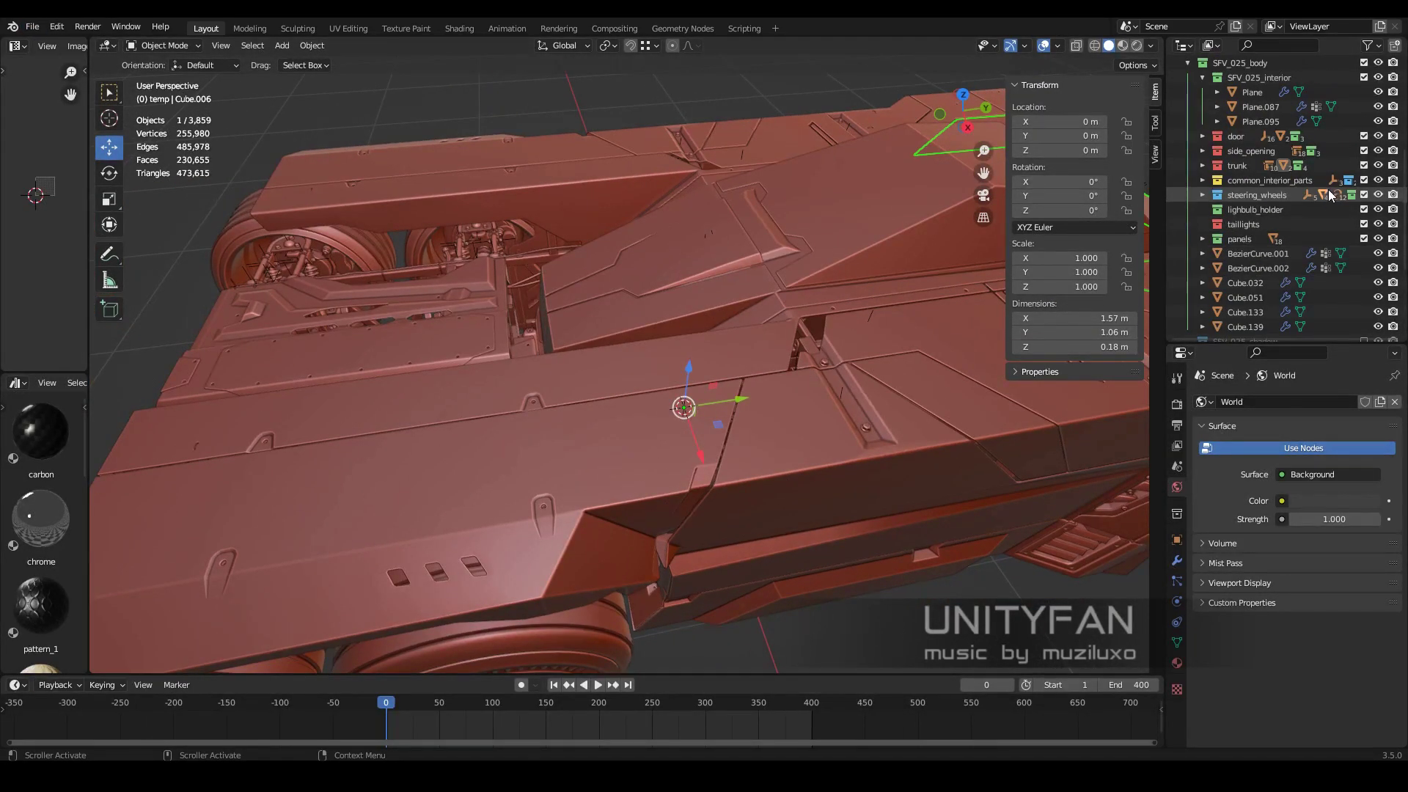
pyautogui.scroll(5, 1261, 187)
pyautogui.moveTo(557, 362)
pyautogui.mouseDown(button='middle')
pyautogui.moveTo(662, 332)
pyautogui.moveTo(807, 358)
pyautogui.mouseUp(button='middle')
# - Enable the SFV_025_shadow collection in material preview and save the vehicle file
pyautogui.press('z')
pyautogui.click(801, 287)
pyautogui.scroll(-3, 658, 420)
pyautogui.moveTo(811, 434)
pyautogui.mouseDown(button='middle')
pyautogui.moveTo(658, 420)
pyautogui.moveTo(741, 381)
pyautogui.mouseUp(button='middle')
pyautogui.click(1364, 195)
pyautogui.moveTo(761, 134)
pyautogui.mouseDown(button='middle')
pyautogui.moveTo(758, 298)
pyautogui.moveTo(740, 265)
pyautogui.mouseUp(button='middle')
pyautogui.click(32, 26)
pyautogui.hotkey('ctrl', 's')
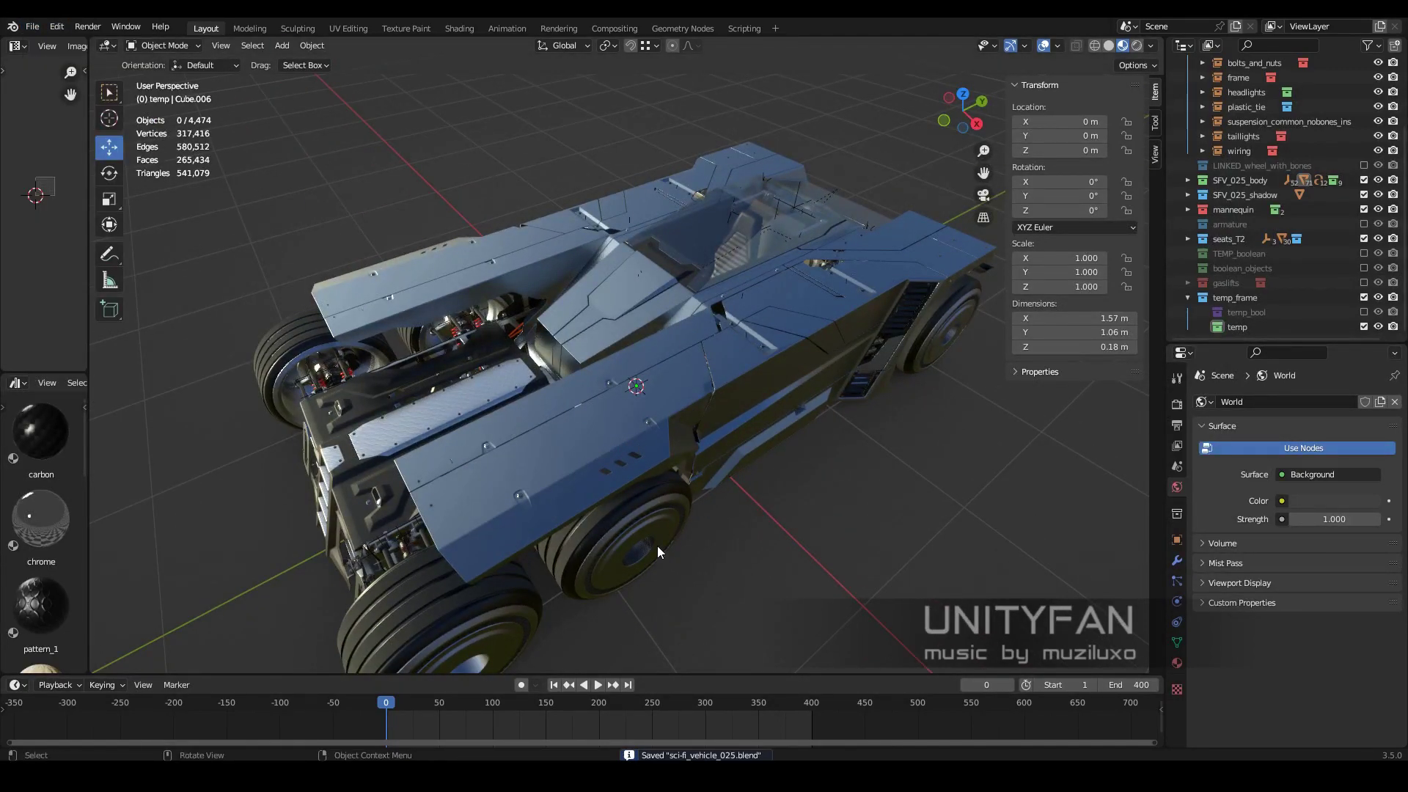
# - In solid shading, exclude the panels collection to inspect the frame, restore it, and save
pyautogui.moveTo(657, 545); pyautogui.dragTo(544, 706, button='middle')
pyautogui.moveTo(747, 458); pyautogui.dragTo(736, 440, button='middle')
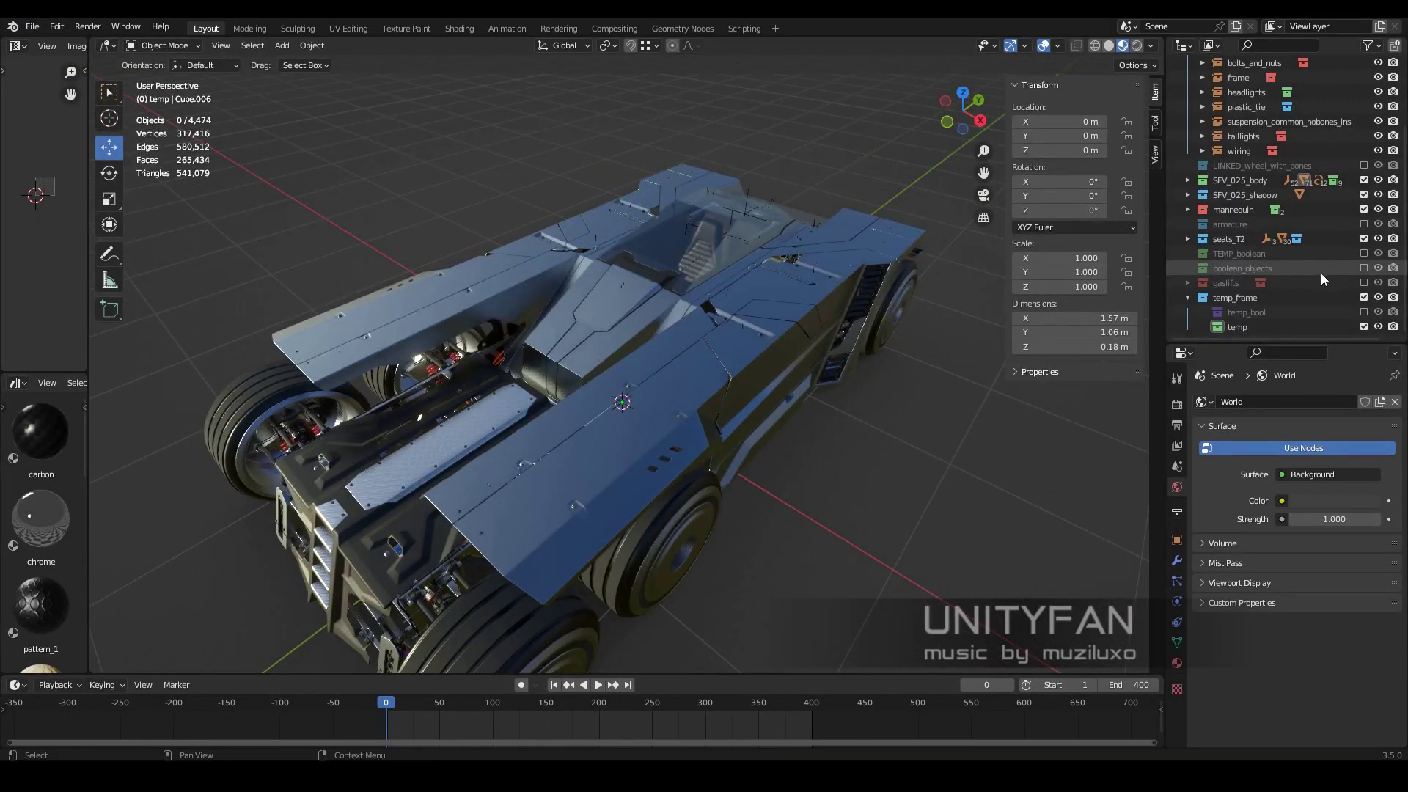
pyautogui.scroll(2, 1298, 231)
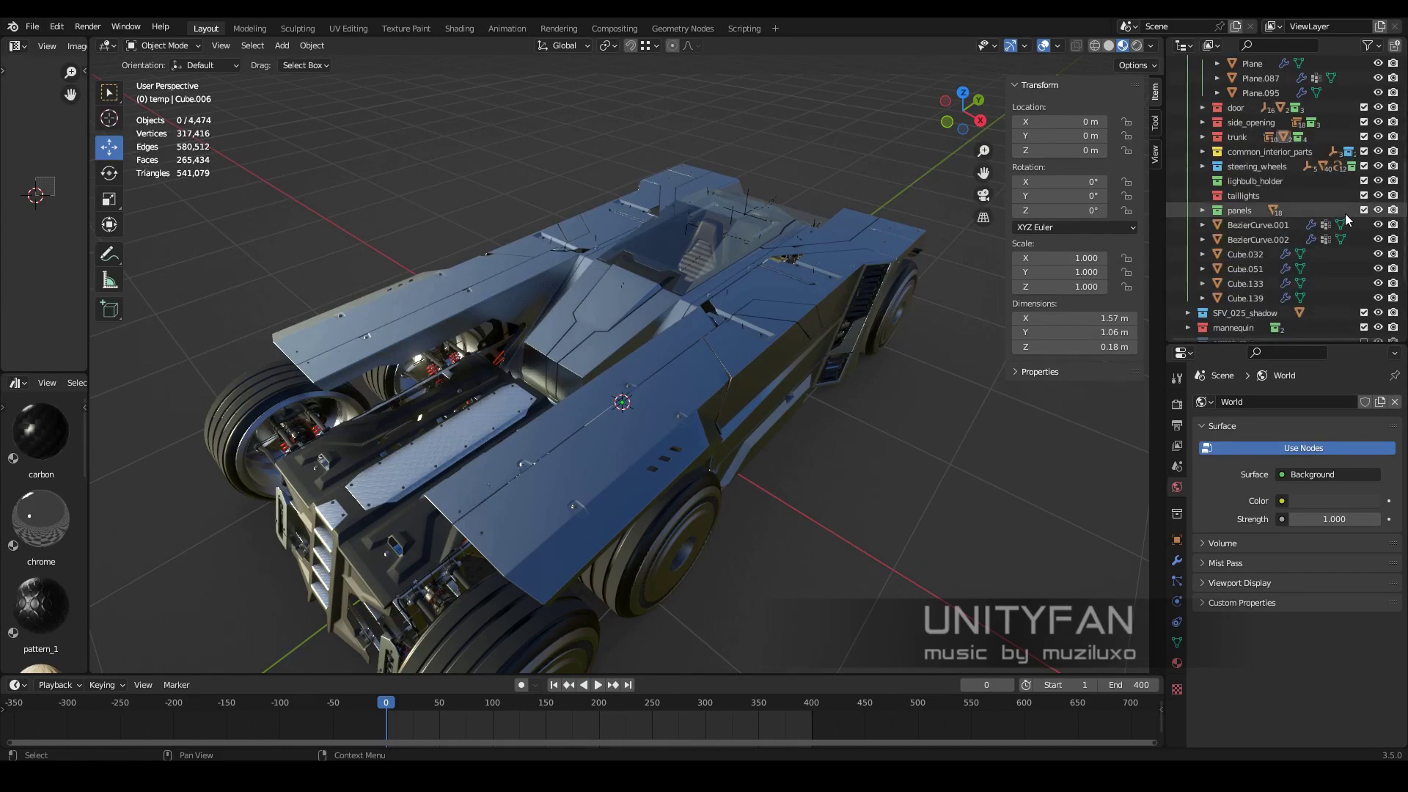
pyautogui.press('z')
pyautogui.click(885, 365)
pyautogui.click(1363, 210)
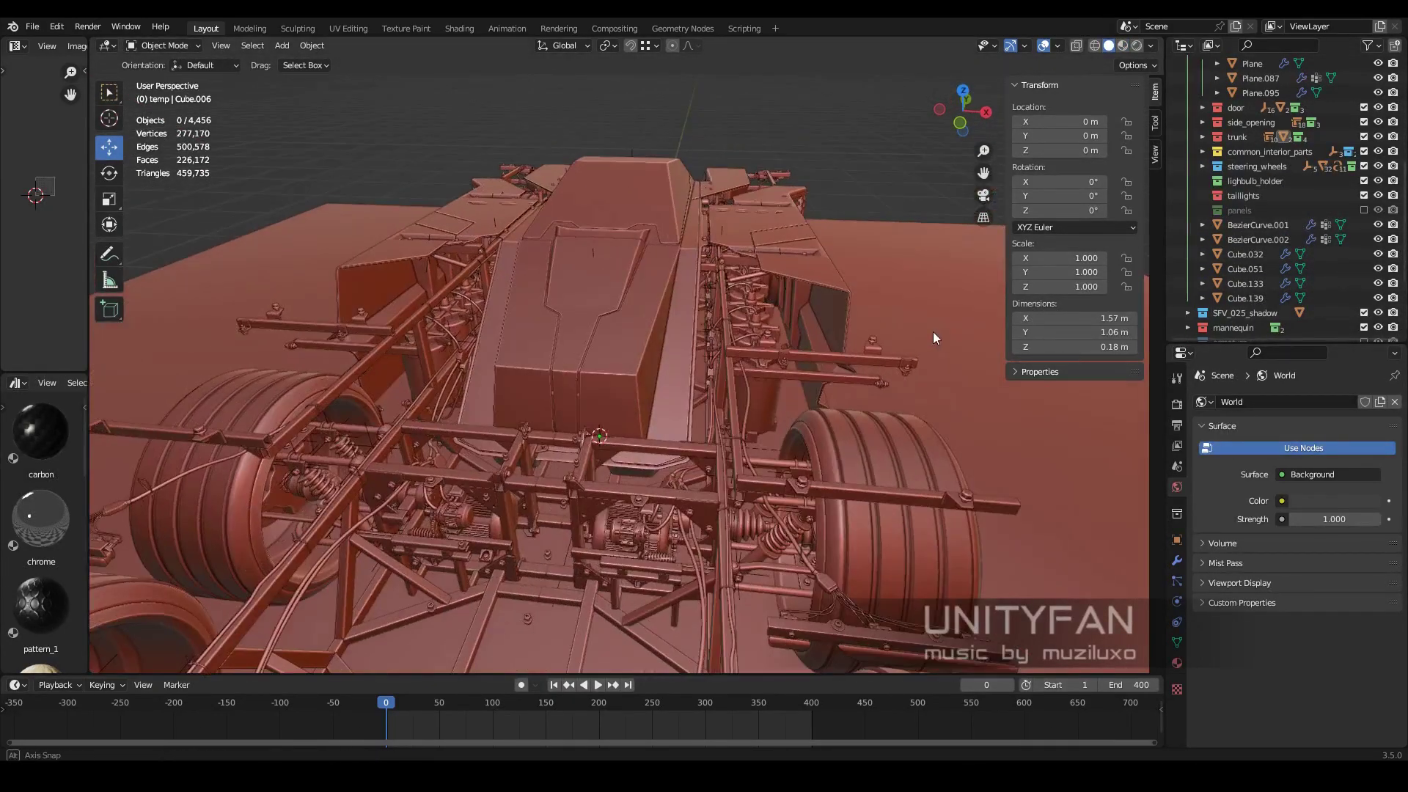
pyautogui.moveTo(932, 331)
pyautogui.mouseDown(button='middle')
pyautogui.moveTo(749, 403)
pyautogui.moveTo(751, 444)
pyautogui.mouseUp(button='middle')
pyautogui.scroll(-6, 751, 444)
pyautogui.hotkey('ctrl', 'z')
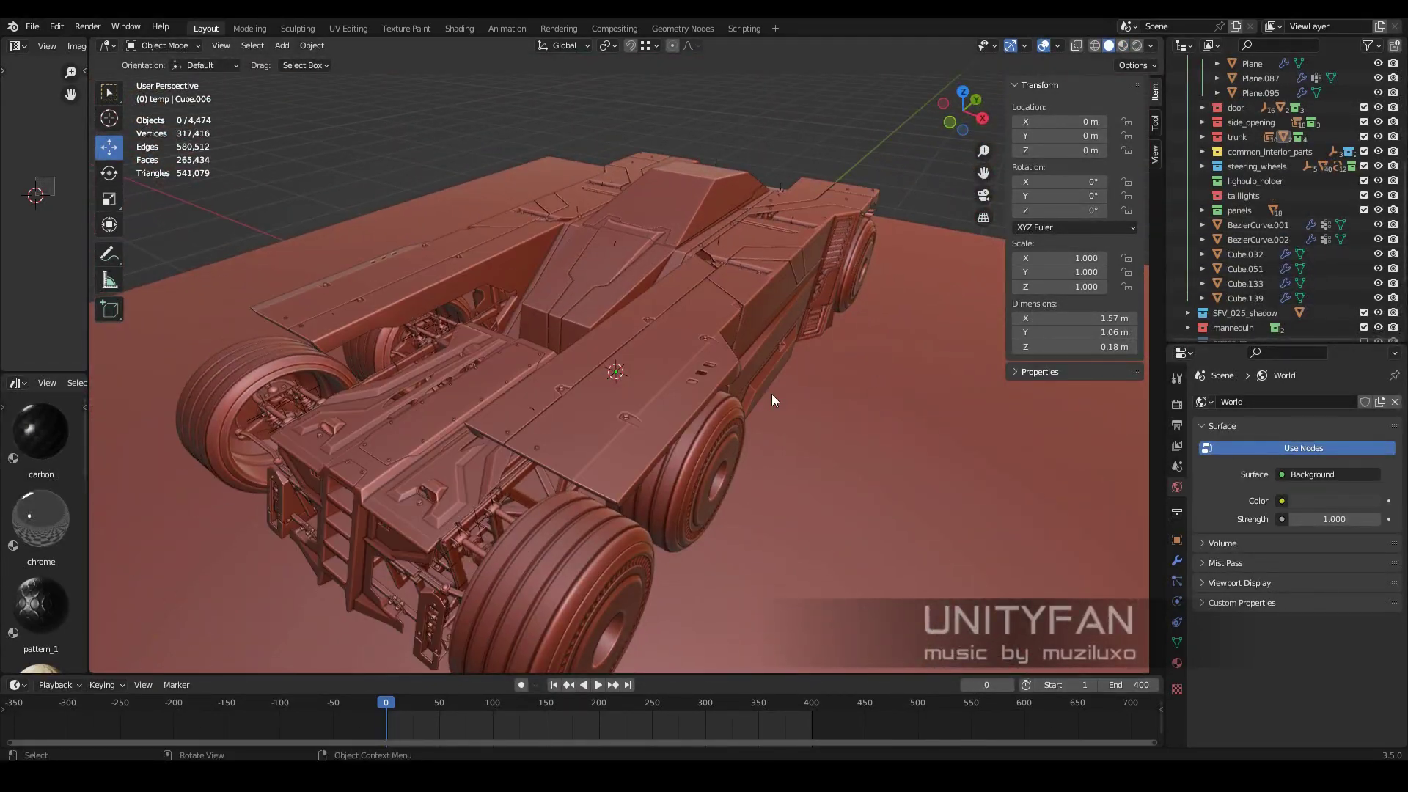
pyautogui.click(33, 26)
pyautogui.click(44, 130)
# - Unhide all parts with Alt+H in the frame file, then save the bolts_and_nuts file
pyautogui.click(784, 727)
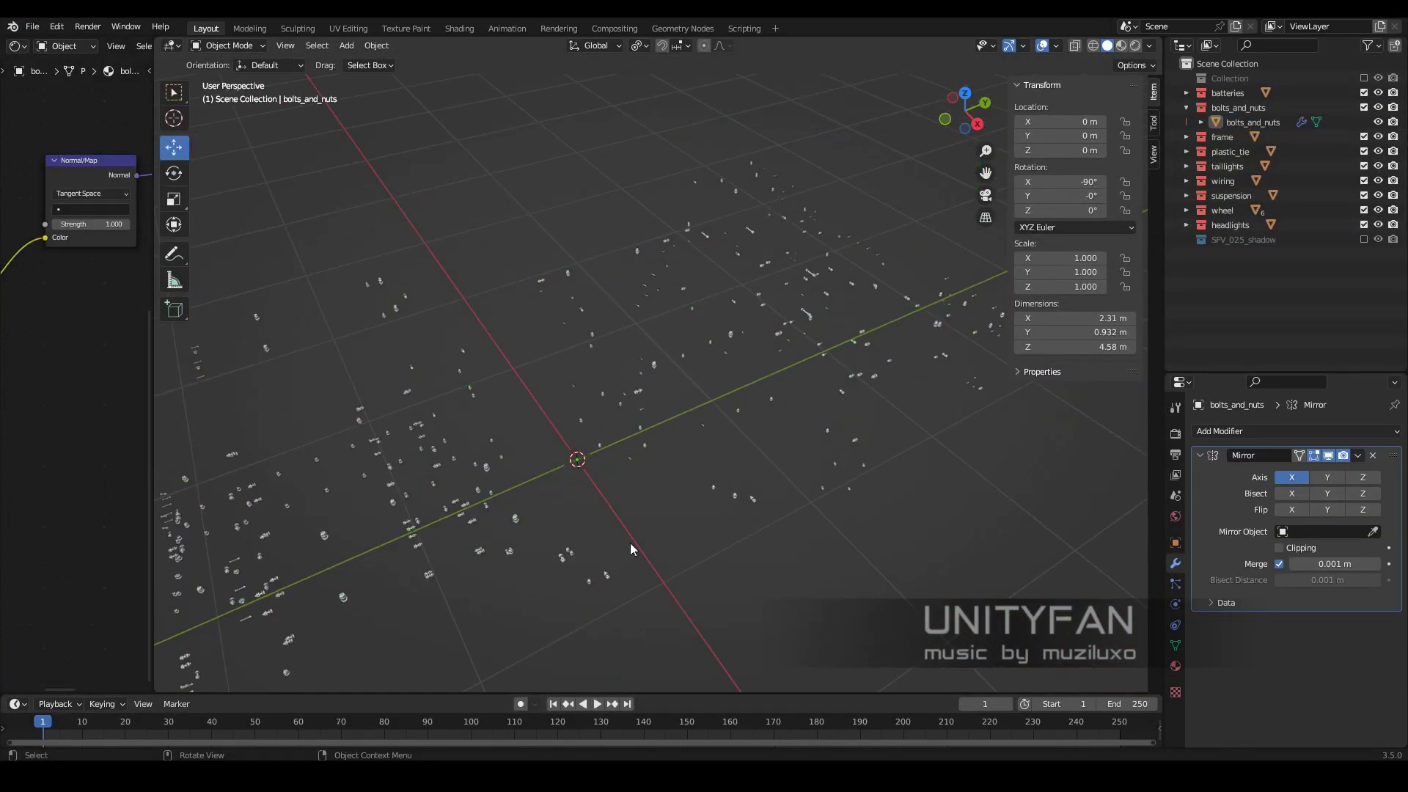
pyautogui.click(1185, 107)
pyautogui.hotkey('alt', 'h')
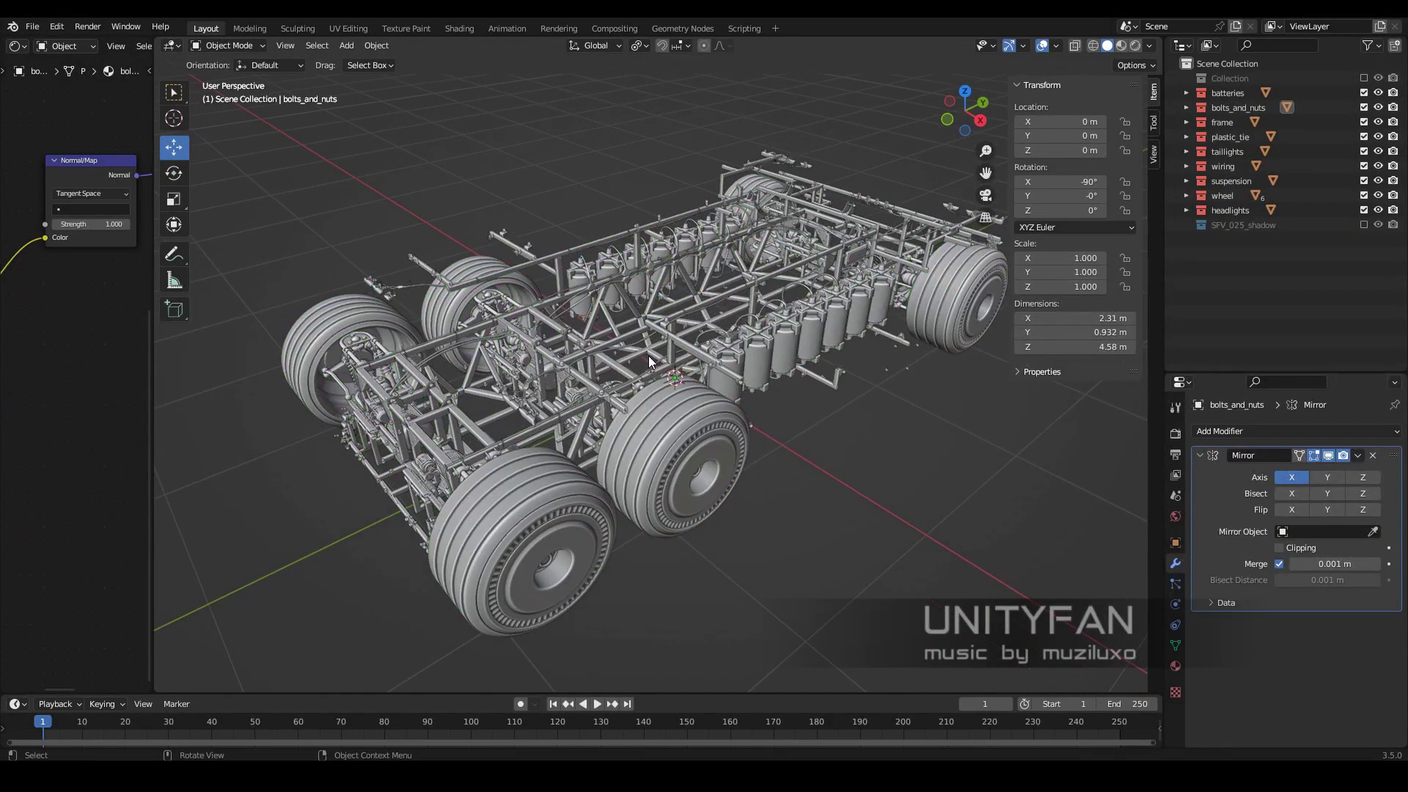
pyautogui.click(632, 729)
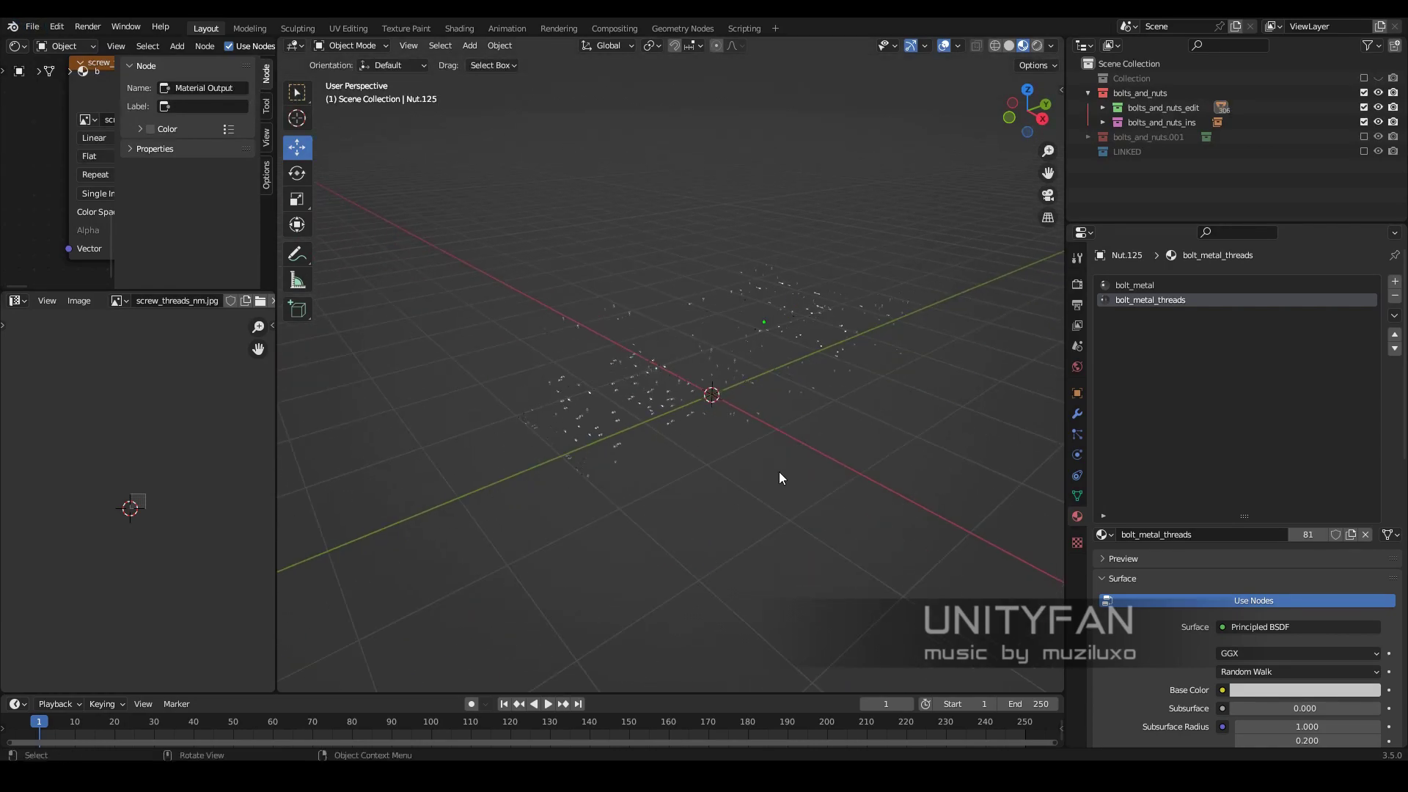
pyautogui.click(32, 27)
pyautogui.click(44, 138)
pyautogui.click(32, 26)
# - Start a new General scene and append the panels collection from sci-fi_vehicle_025.blend
pyautogui.click(198, 45)
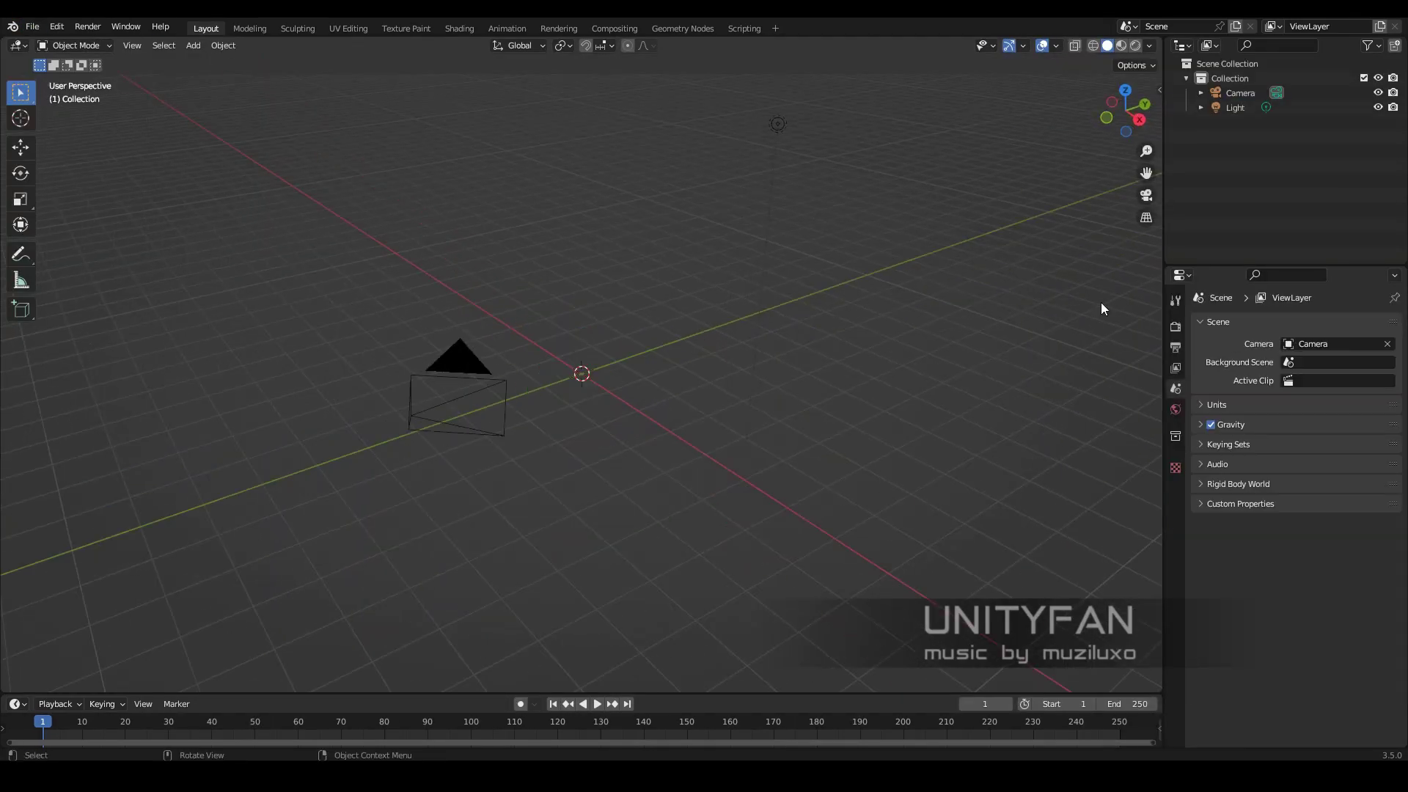
pyautogui.click(32, 26)
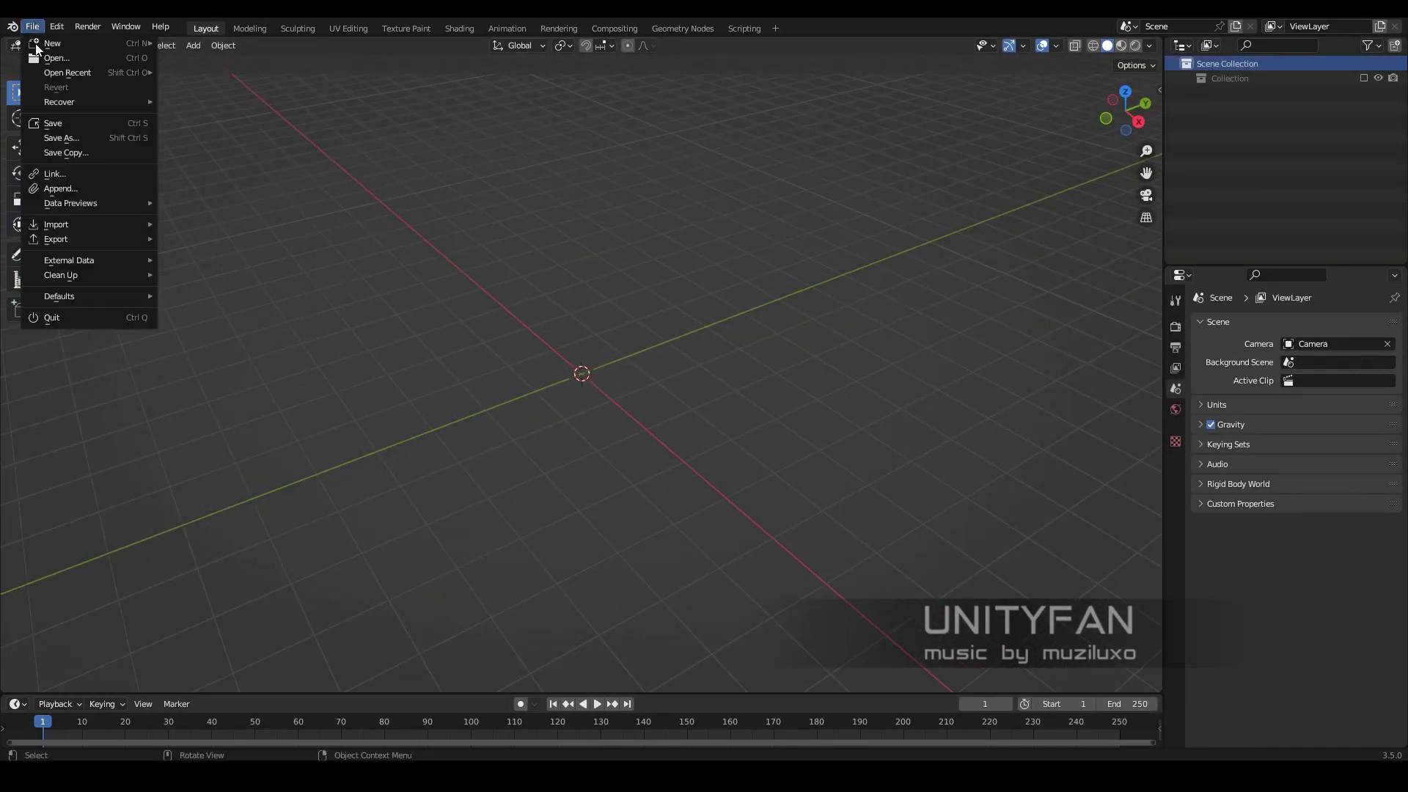
pyautogui.click(44, 203)
pyautogui.doubleClick(657, 381)
pyautogui.click(529, 297)
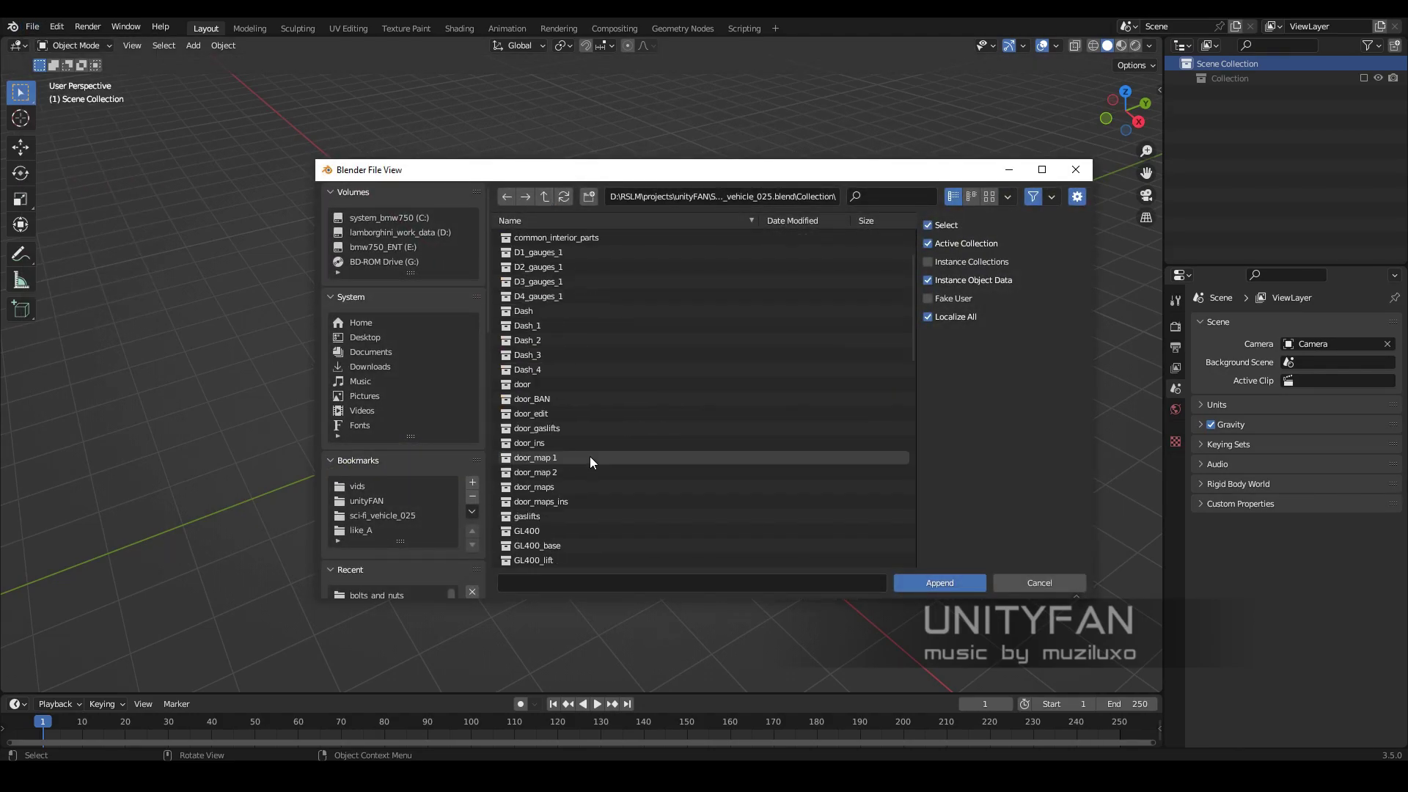
pyautogui.click(946, 582)
# - Inspect the appended panels in material preview shading
pyautogui.scroll(5, 676, 377)
pyautogui.moveTo(852, 393)
pyautogui.mouseDown(button='middle')
pyautogui.moveTo(885, 444)
pyautogui.moveTo(795, 366)
pyautogui.mouseUp(button='middle')
pyautogui.press('z')
pyautogui.click(782, 419)
pyautogui.moveTo(782, 420)
pyautogui.mouseDown(button='middle')
pyautogui.moveTo(767, 402)
pyautogui.moveTo(534, 418)
pyautogui.moveTo(556, 416)
pyautogui.mouseUp(button='middle')
pyautogui.scroll(-5, 556, 417)
pyautogui.moveTo(687, 420); pyautogui.dragTo(807, 411, button='middle')
# - Set the Color Management View Transform to Standard in the render settings
pyautogui.click(1175, 326)
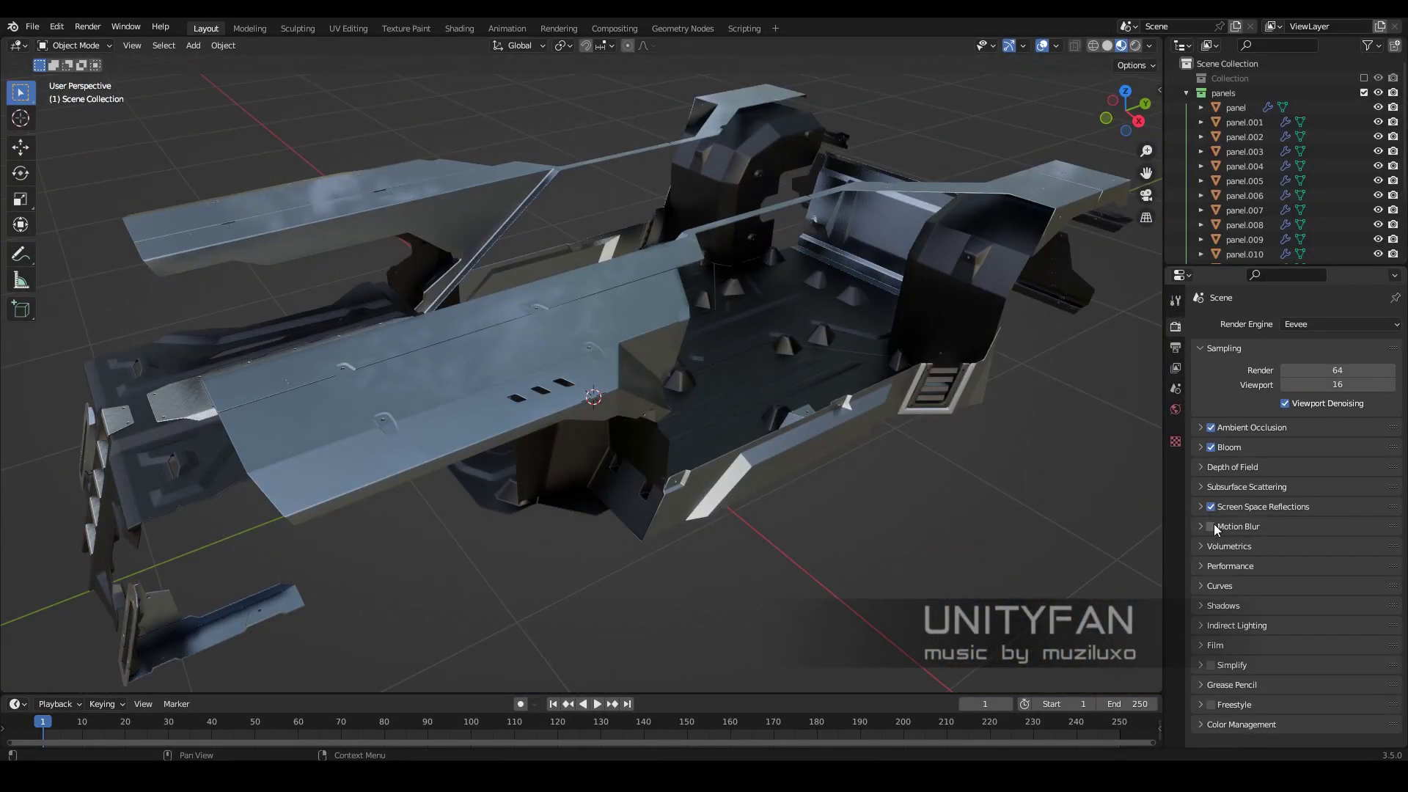
pyautogui.click(1242, 718)
pyautogui.scroll(-4, 1308, 697)
pyautogui.click(1338, 643)
pyautogui.click(1320, 654)
pyautogui.scroll(5, 1242, 544)
# - Return the viewport to solid shading and collapse the panels collection in the Outliner
pyautogui.press('z')
pyautogui.click(1064, 210)
pyautogui.click(1149, 45)
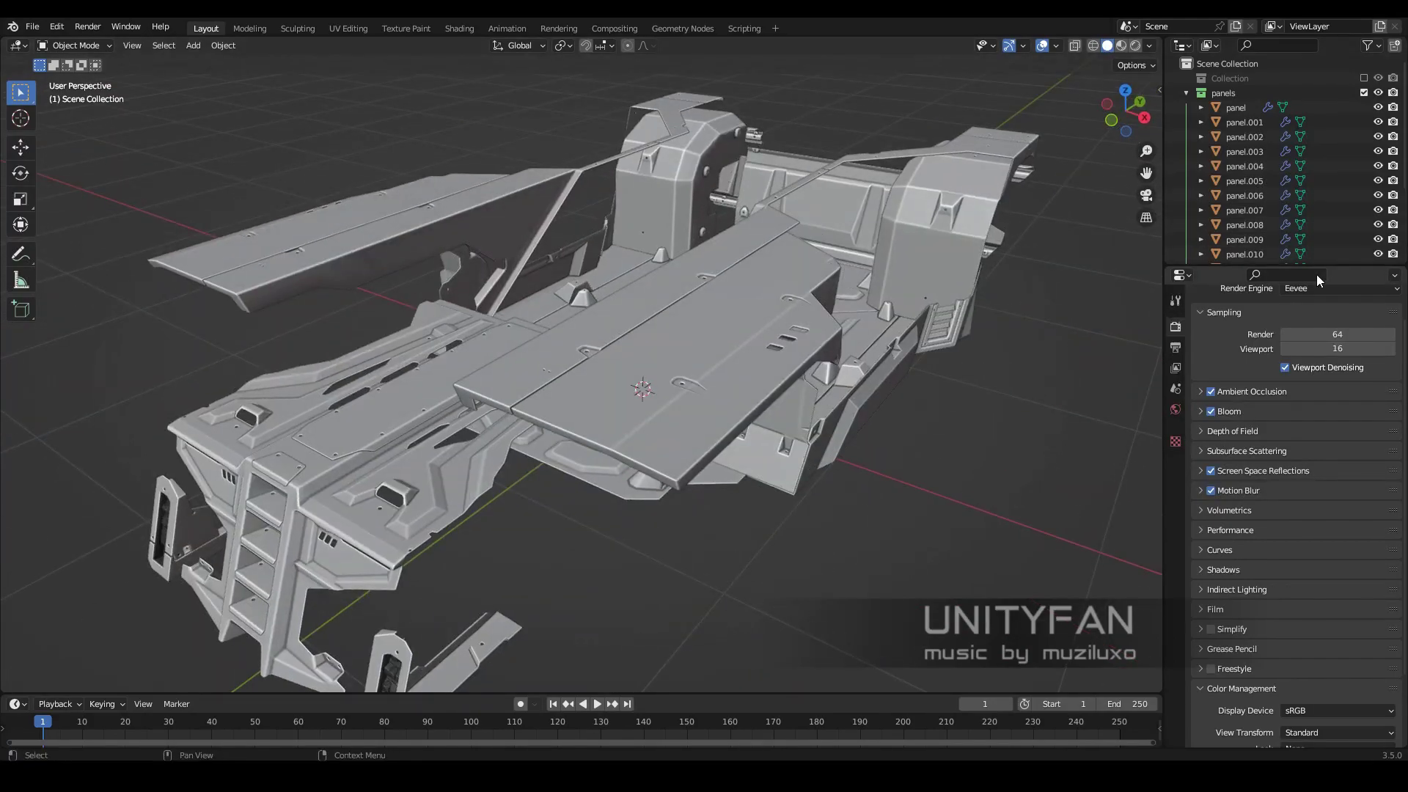
pyautogui.moveTo(1317, 269); pyautogui.dragTo(1317, 439)
pyautogui.click(1185, 92)
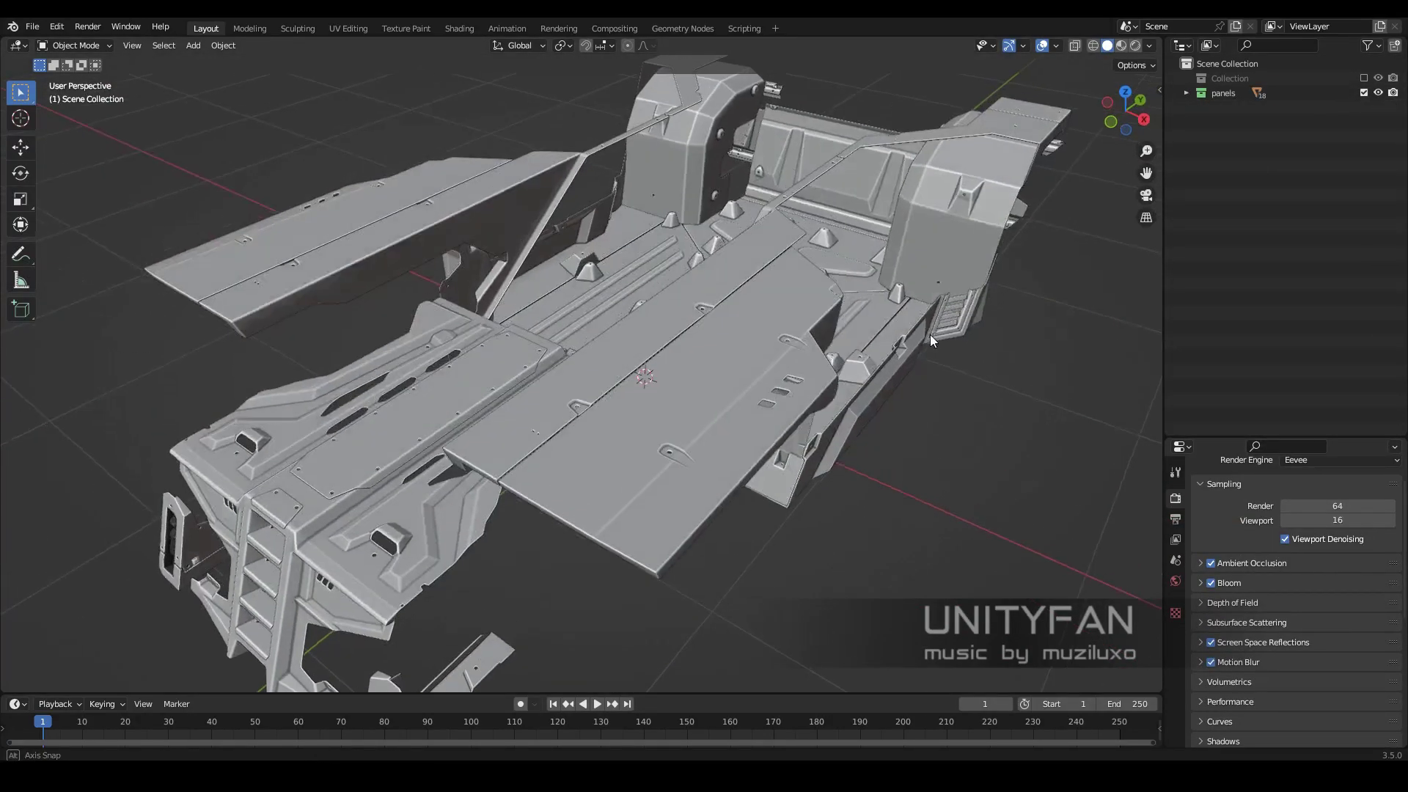
# - Save the file as panels.blend inside a new panels folder
pyautogui.click(32, 27)
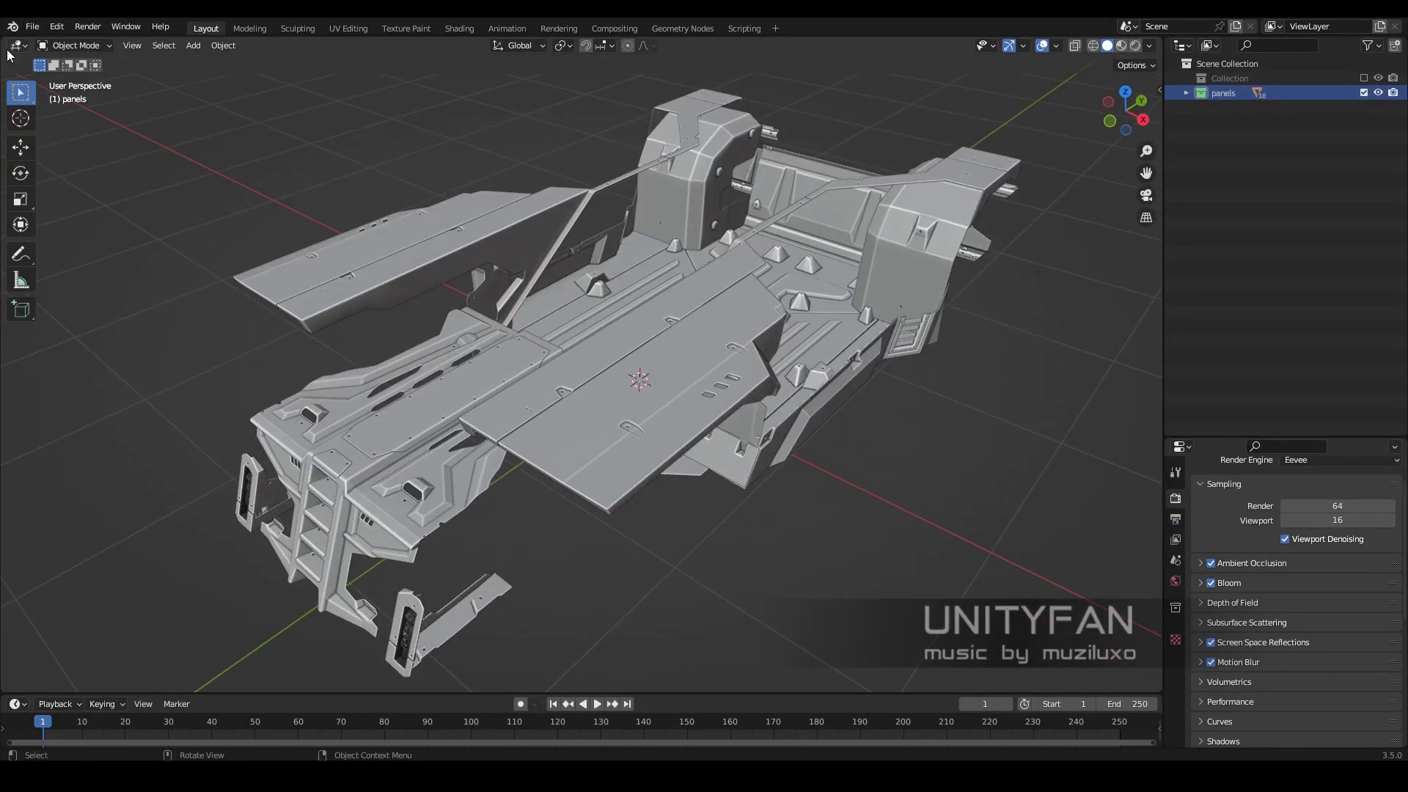
pyautogui.press('BackSpace')
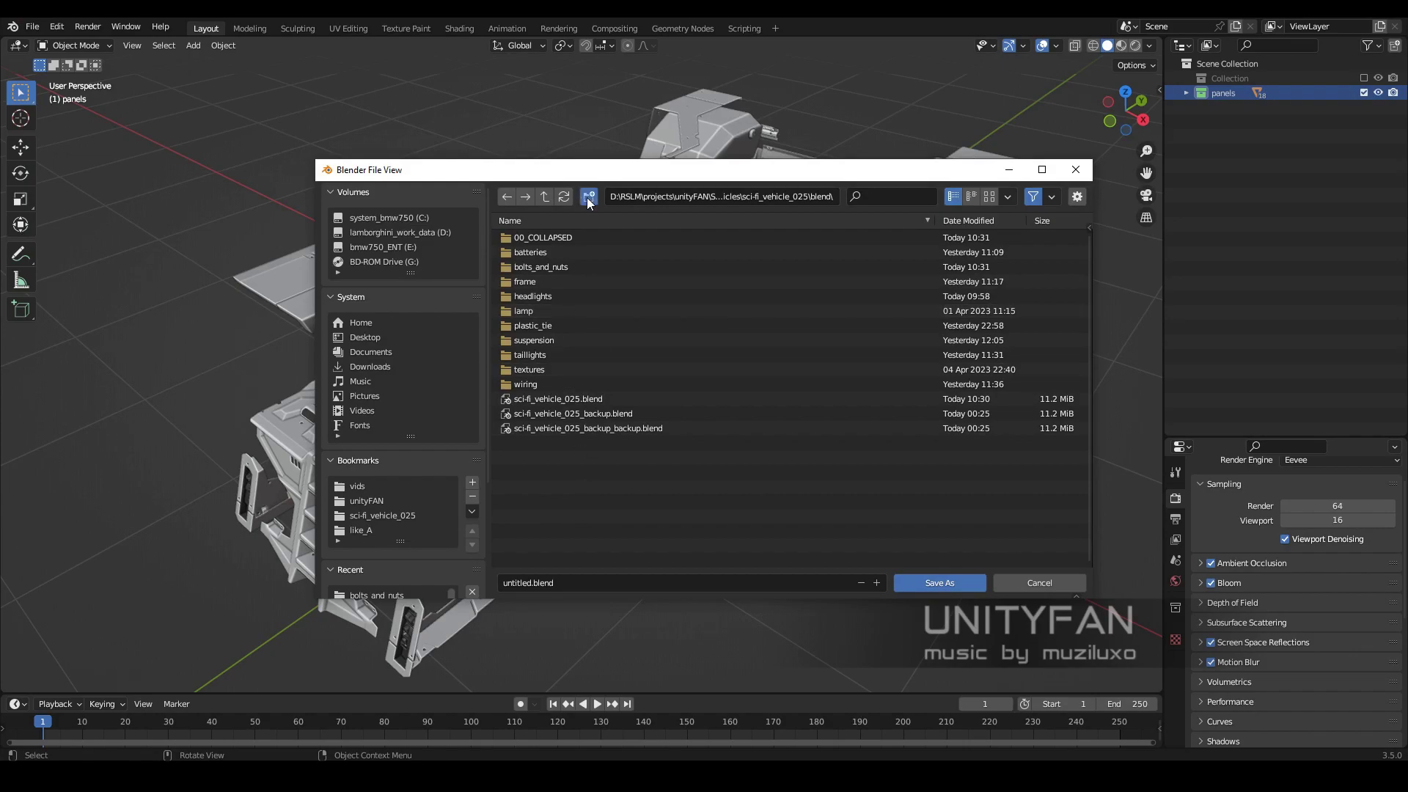
pyautogui.write('panels')
pyautogui.press('Return')
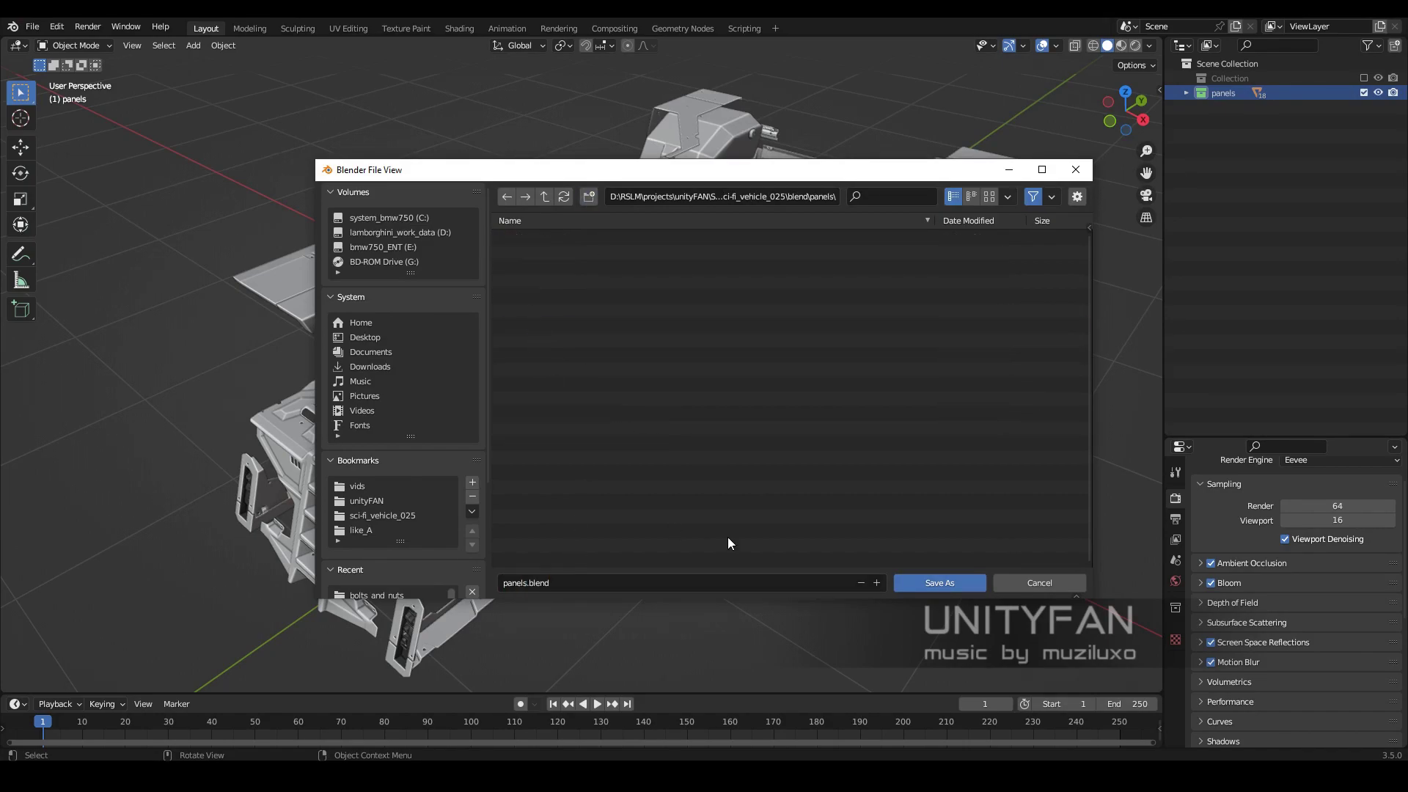
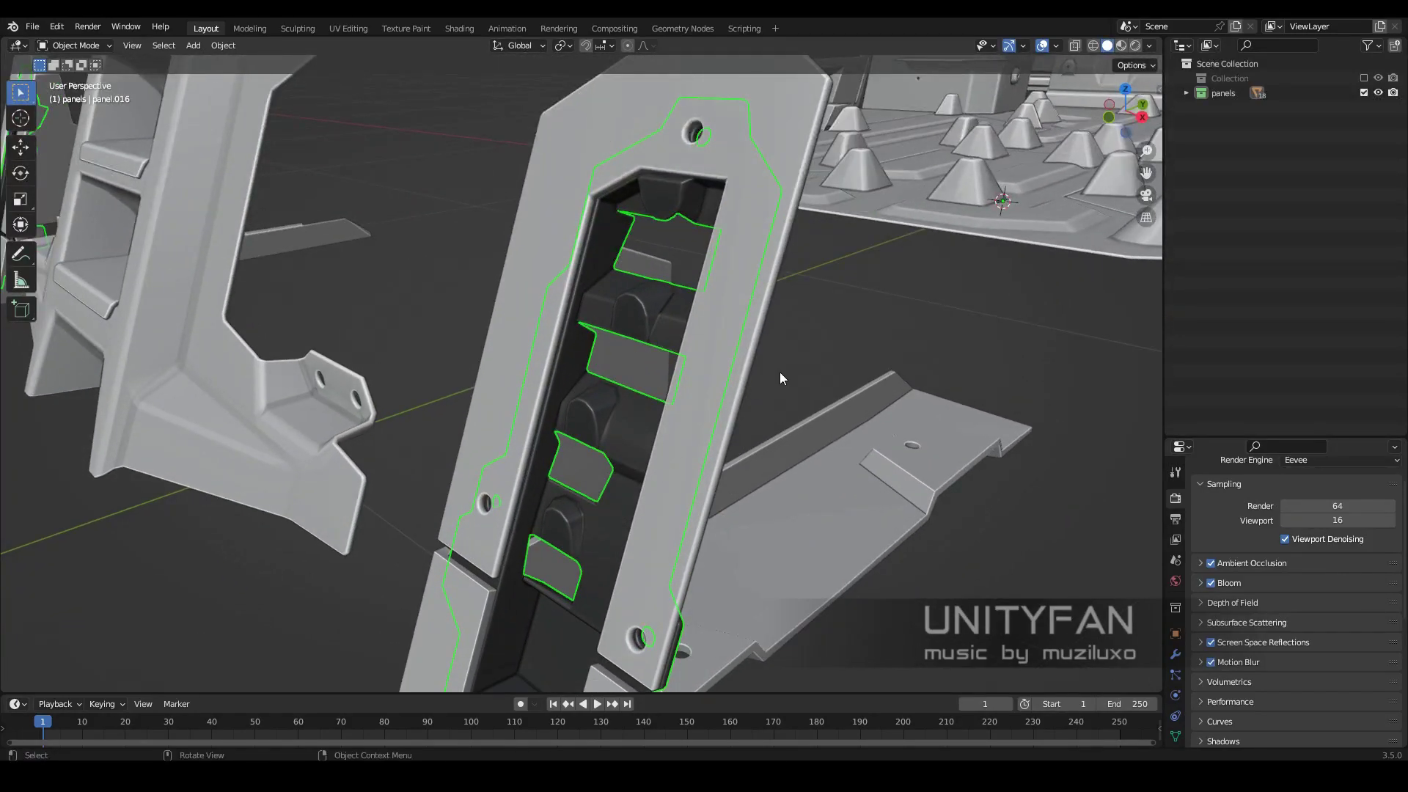
# - Review the panel's Mirror, Solidify, Bevel and WeightedNormal modifiers and save panels.blend
pyautogui.scroll(-5, 666, 340)
pyautogui.scroll(-5, 586, 336)
pyautogui.click(1176, 367)
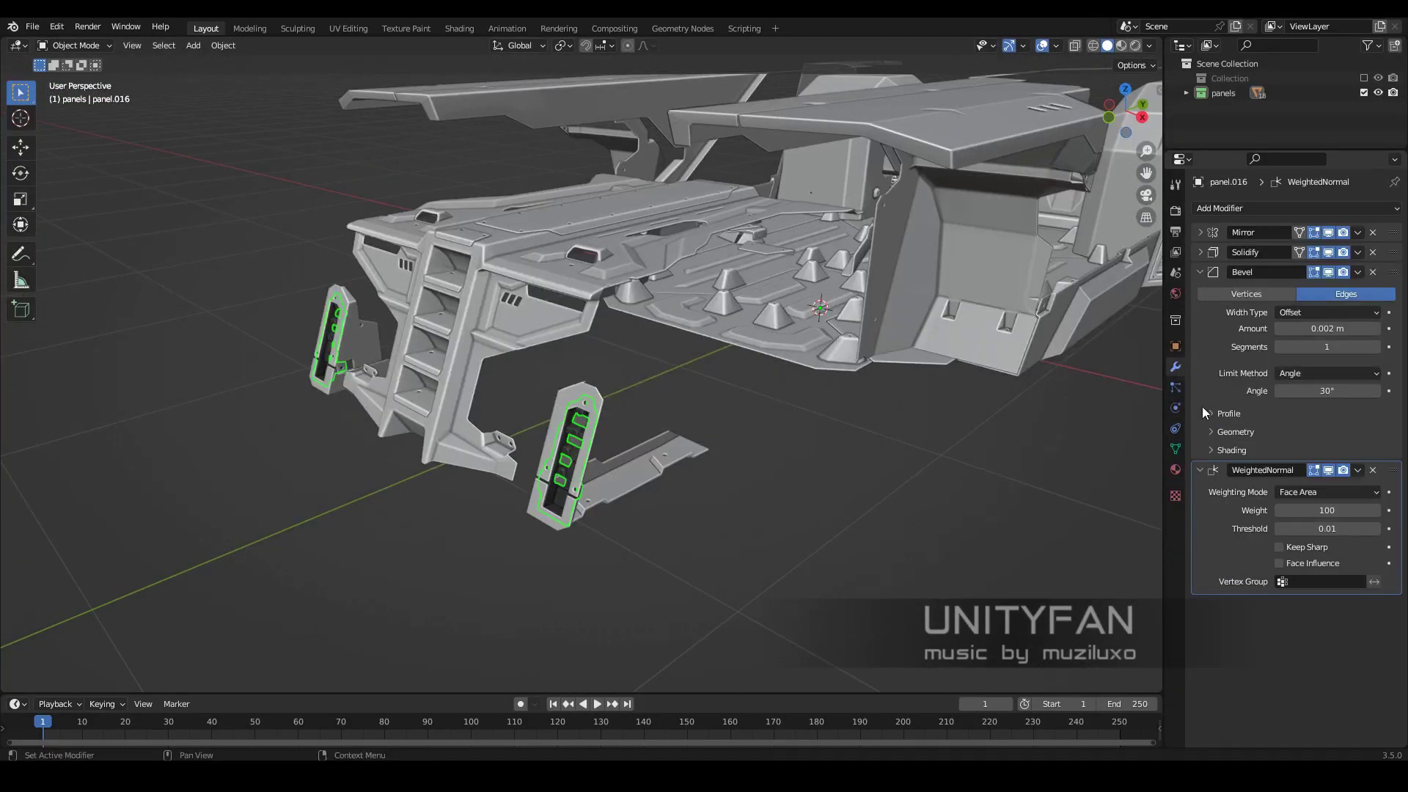
pyautogui.keyDown('shift'); pyautogui.moveTo(1026, 410); pyautogui.dragTo(837, 425, button='middle'); pyautogui.keyUp('shift')
pyautogui.scroll(5, 833, 415)
pyautogui.scroll(2, 996, 435)
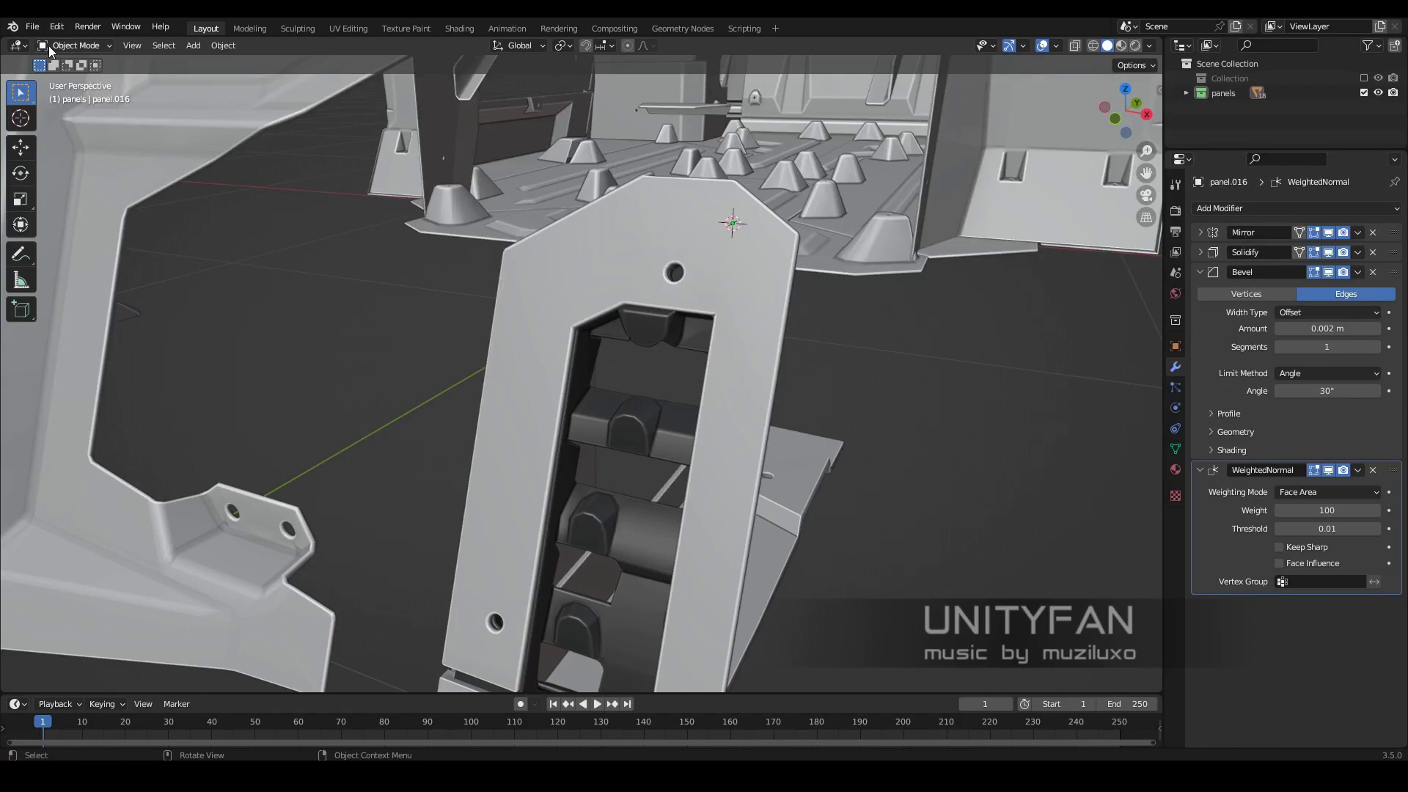
pyautogui.hotkey('ctrl', 's')
pyautogui.moveTo(815, 476); pyautogui.dragTo(988, 499, button='middle')
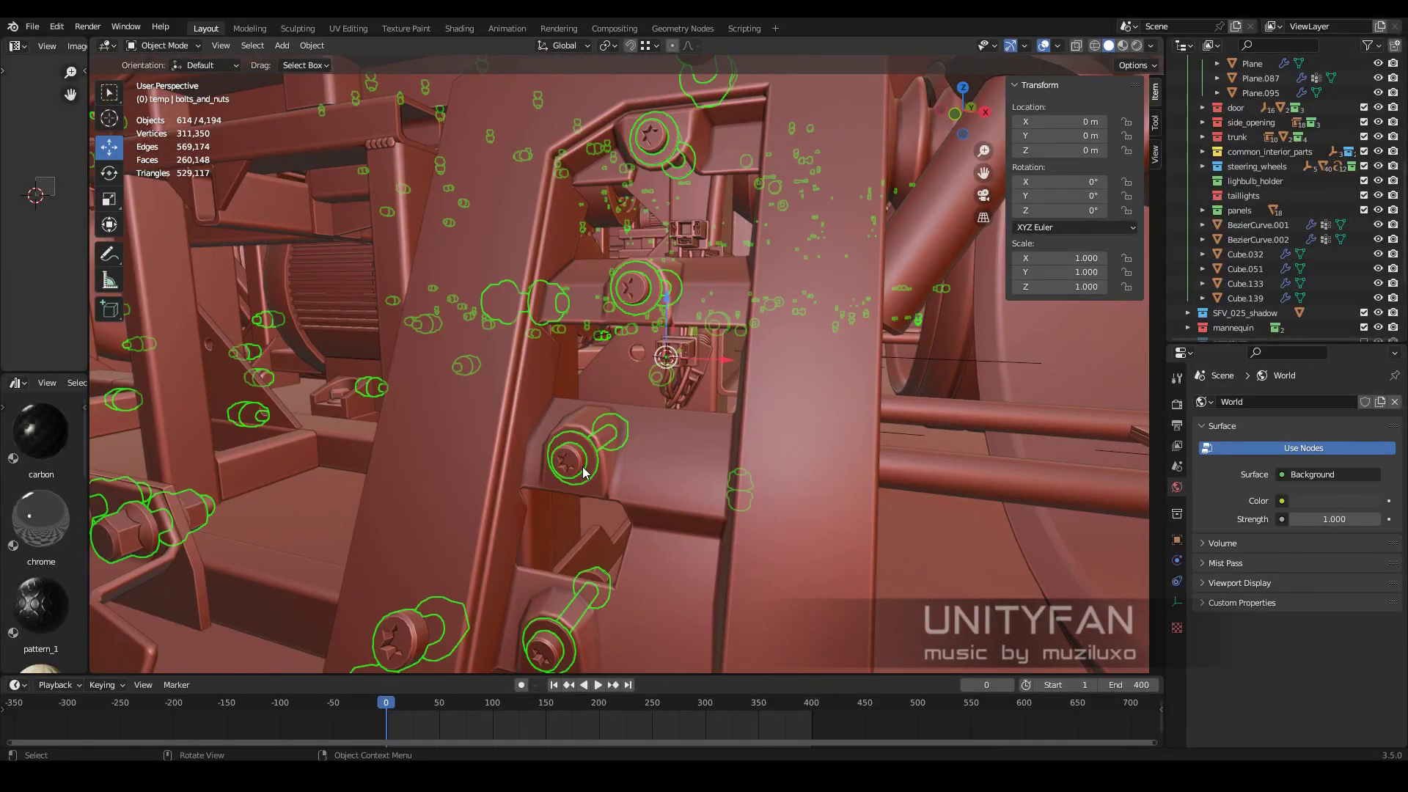
# - Isolate the side panel in local view and view it from the side
pyautogui.keyDown('shift'); pyautogui.click(610, 472); pyautogui.keyUp('shift')
pyautogui.press('KP_Divide')
pyautogui.press('KP_3')
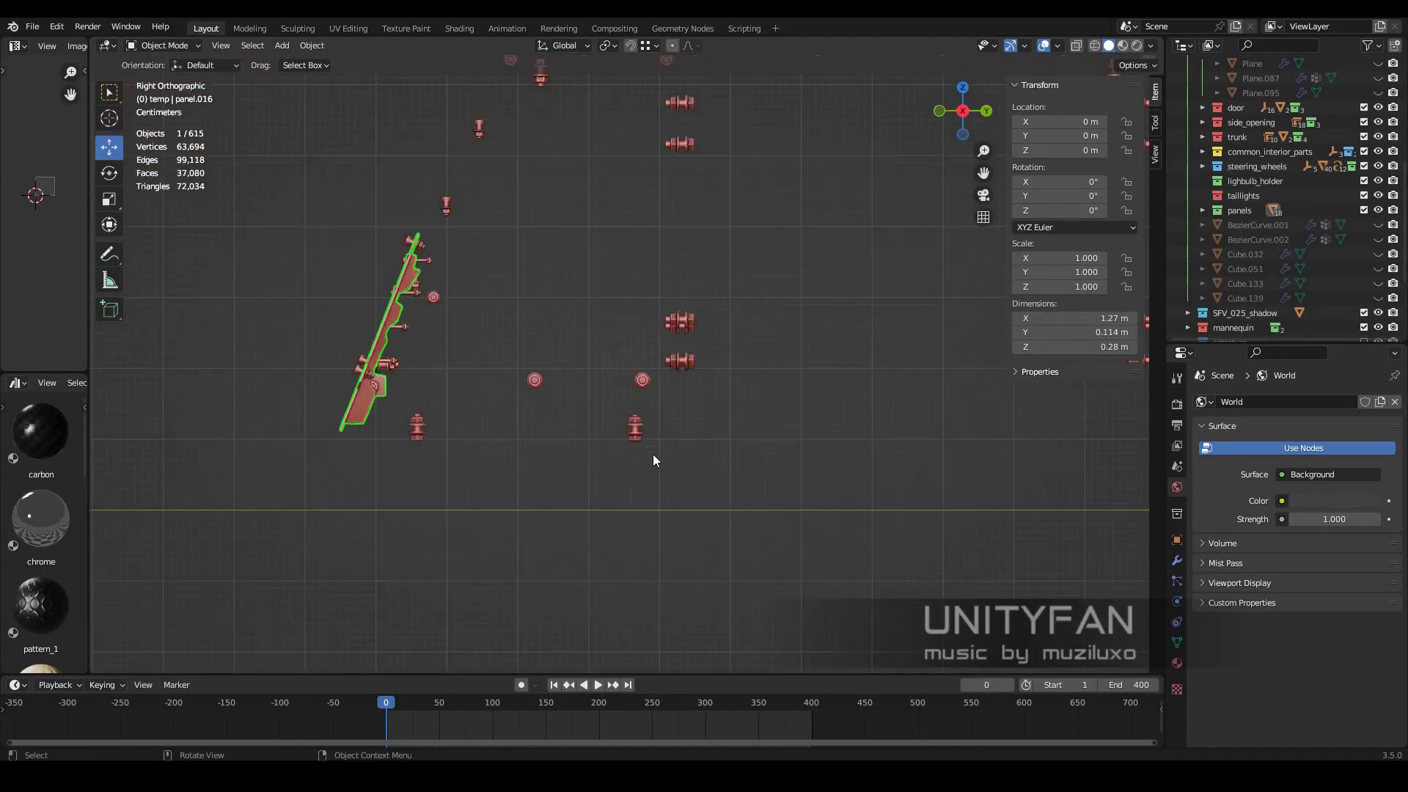
pyautogui.scroll(5, 660, 448)
pyautogui.scroll(4, 676, 429)
pyautogui.scroll(3, 676, 403)
pyautogui.moveTo(676, 399)
pyautogui.mouseDown(button='middle')
pyautogui.moveTo(526, 402)
pyautogui.moveTo(659, 404)
pyautogui.mouseUp(button='middle')
# - Add a mesh circle and turn it to face the panel
pyautogui.hotkey('shift', 'a')
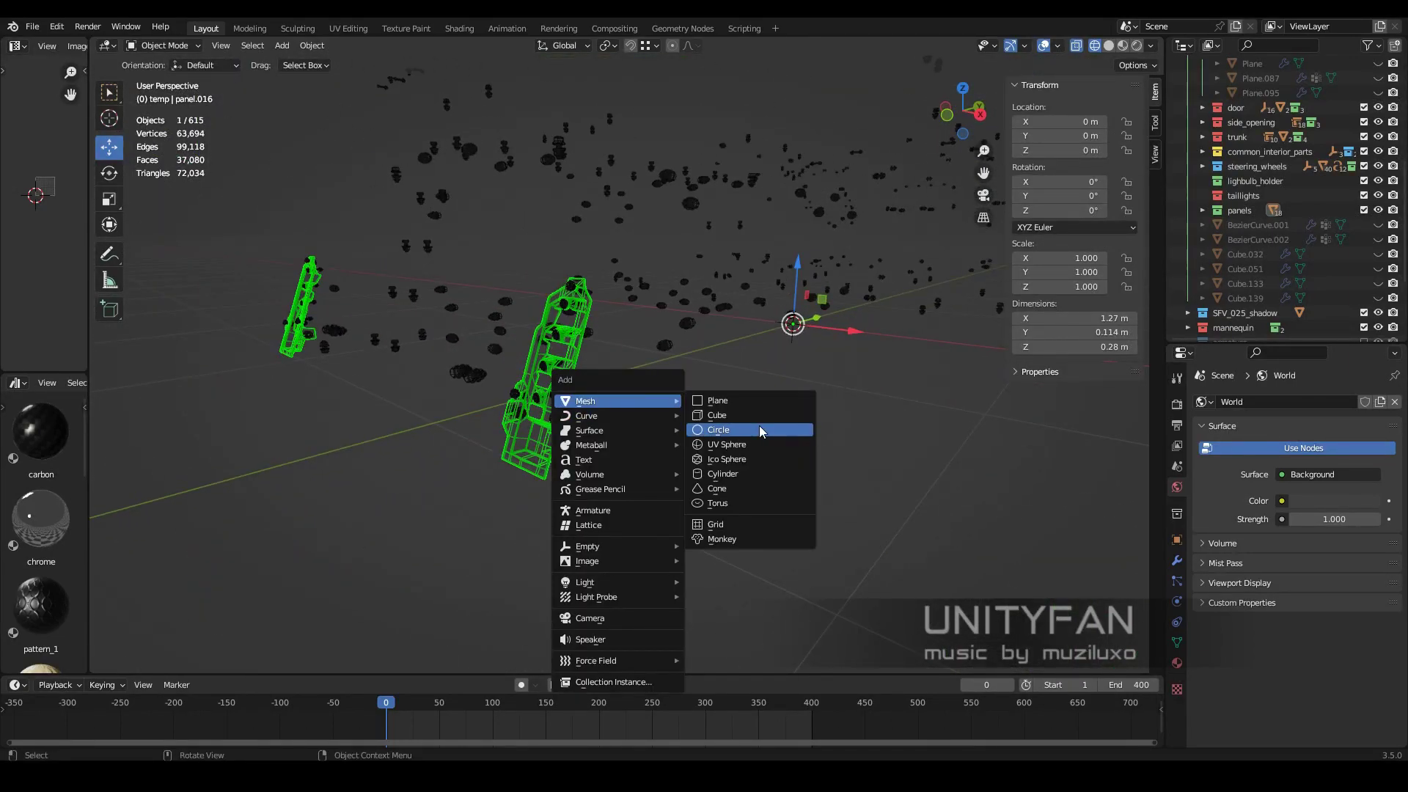
pyautogui.click(756, 428)
pyautogui.press('Return')
pyautogui.press('KP_3')
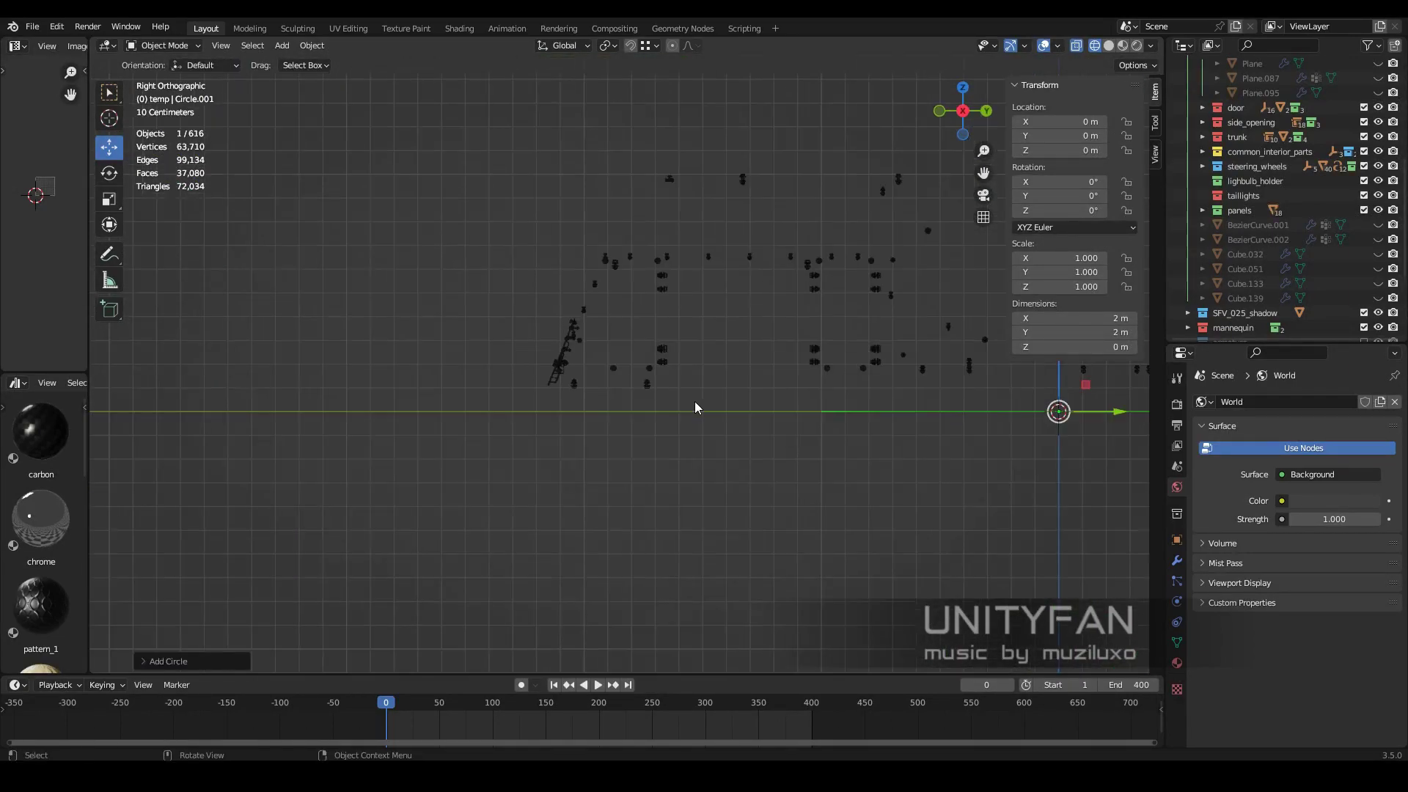
pyautogui.moveTo(694, 402); pyautogui.dragTo(617, 364)
pyautogui.scroll(3, 690, 436)
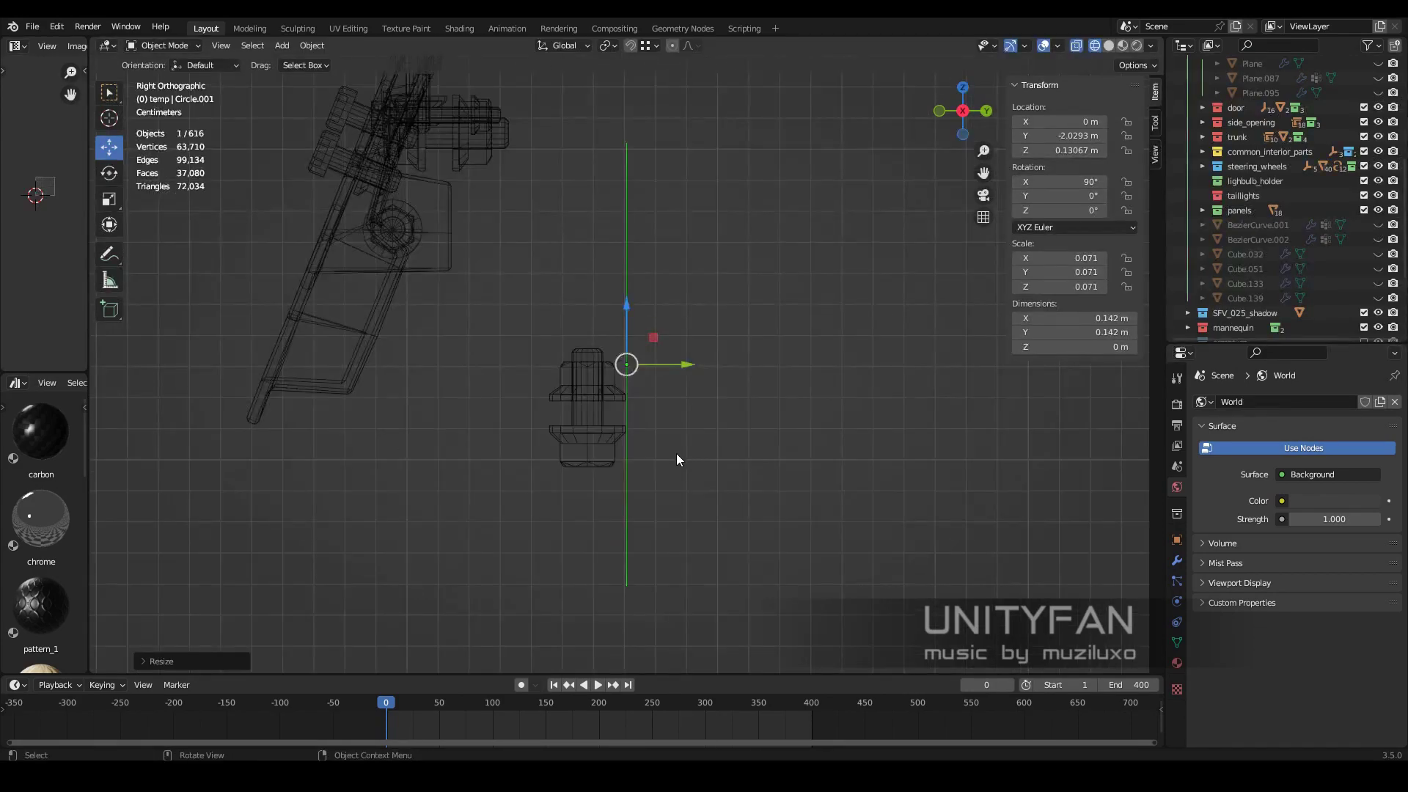
pyautogui.moveTo(676, 453); pyautogui.dragTo(631, 437, button='middle')
# - Move the circle over a bolt position and shrink it to bolt size
pyautogui.press('g')
pyautogui.click(425, 459)
pyautogui.scroll(5, 424, 459)
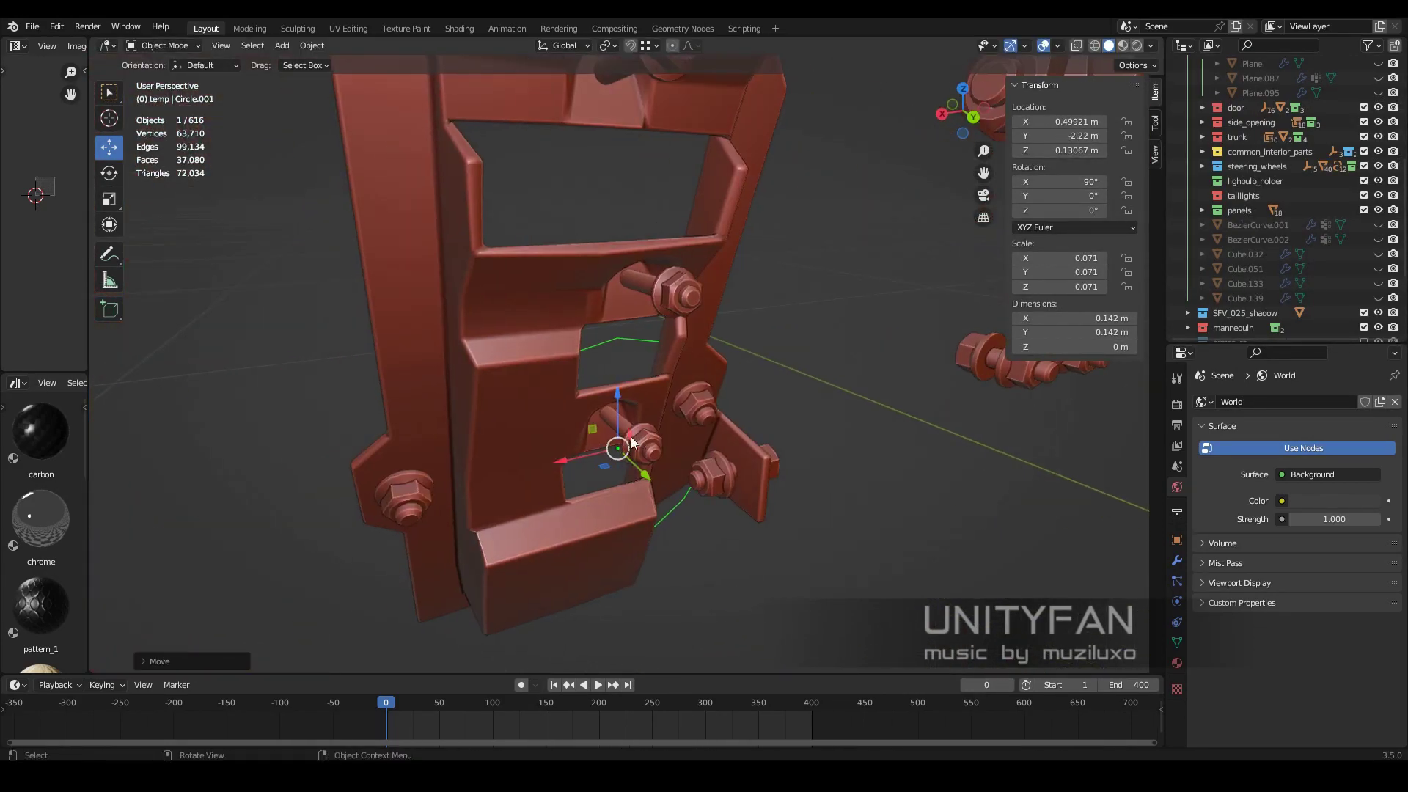
pyautogui.press('KP_1')
pyautogui.scroll(4, 654, 477)
pyautogui.press('s')
pyautogui.click(592, 448)
pyautogui.moveTo(592, 453); pyautogui.dragTo(623, 433)
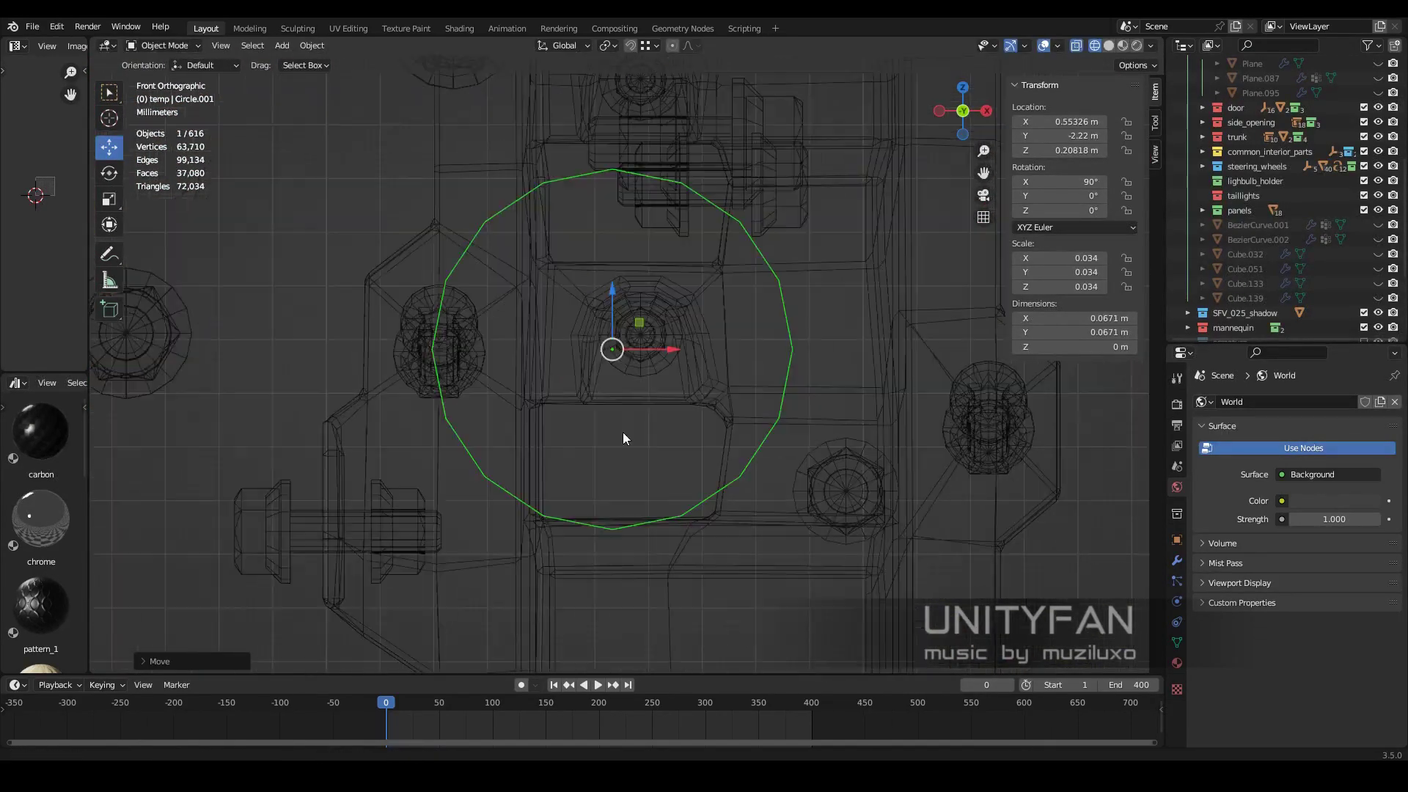
pyautogui.scroll(4, 623, 433)
pyautogui.scroll(3, 671, 375)
pyautogui.press('s')
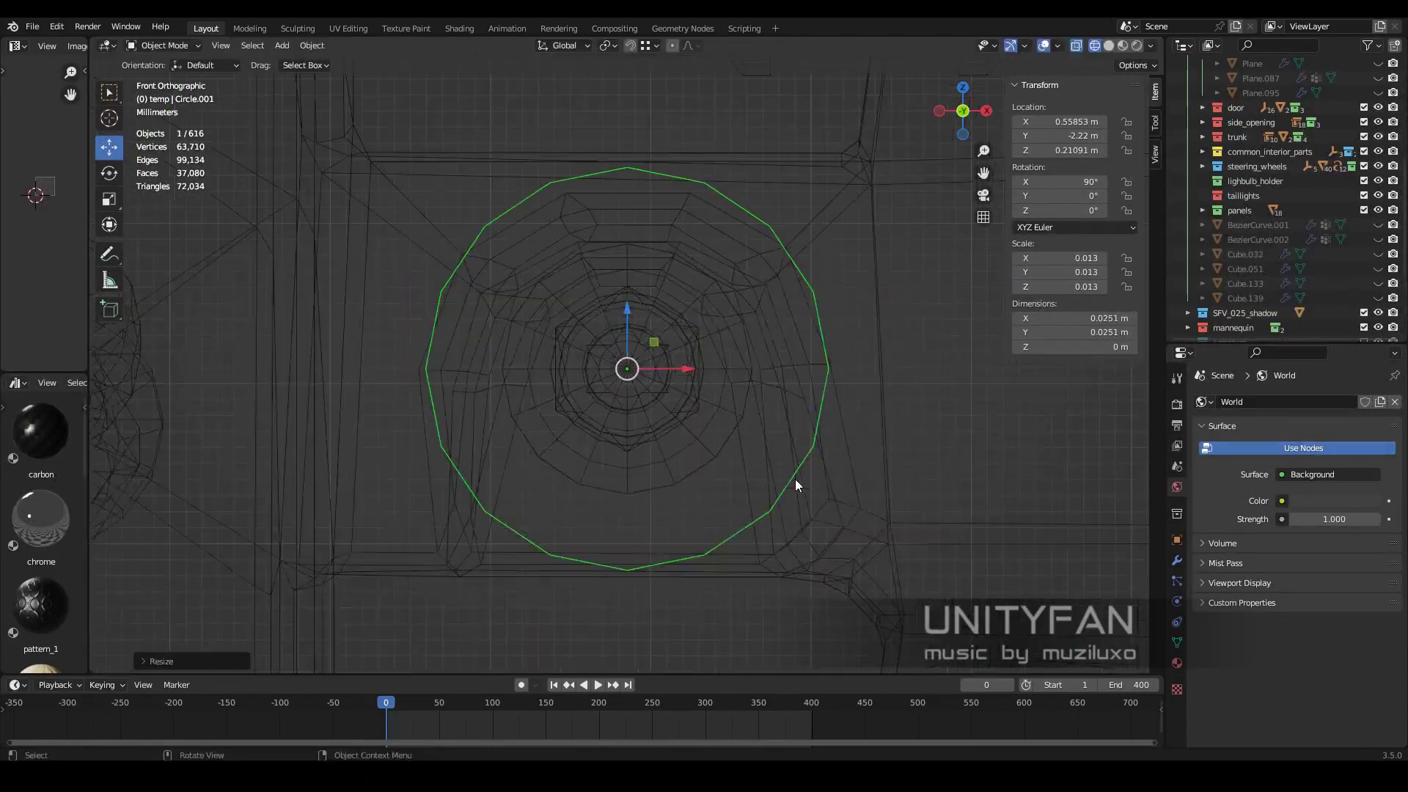
pyautogui.click(640, 376)
# - Place the circle on the panel surface and apply its scale to 1.0
pyautogui.moveTo(640, 375)
pyautogui.mouseDown(button='middle')
pyautogui.moveTo(697, 456)
pyautogui.moveTo(773, 453)
pyautogui.moveTo(758, 393)
pyautogui.mouseUp(button='middle')
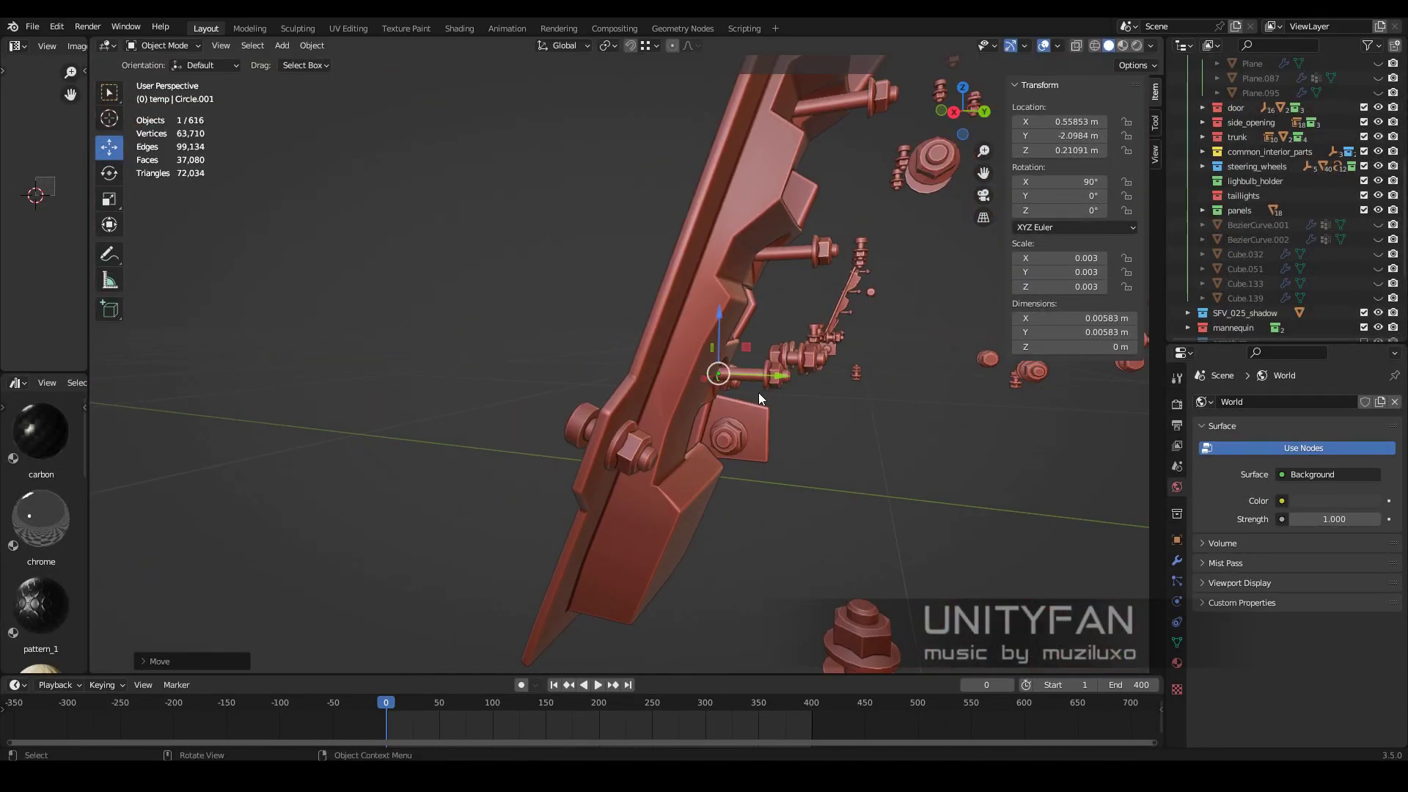
pyautogui.scroll(5, 758, 393)
pyautogui.moveTo(729, 411); pyautogui.dragTo(766, 424)
pyautogui.press('s')
pyautogui.hotkey('ctrl', 'a')
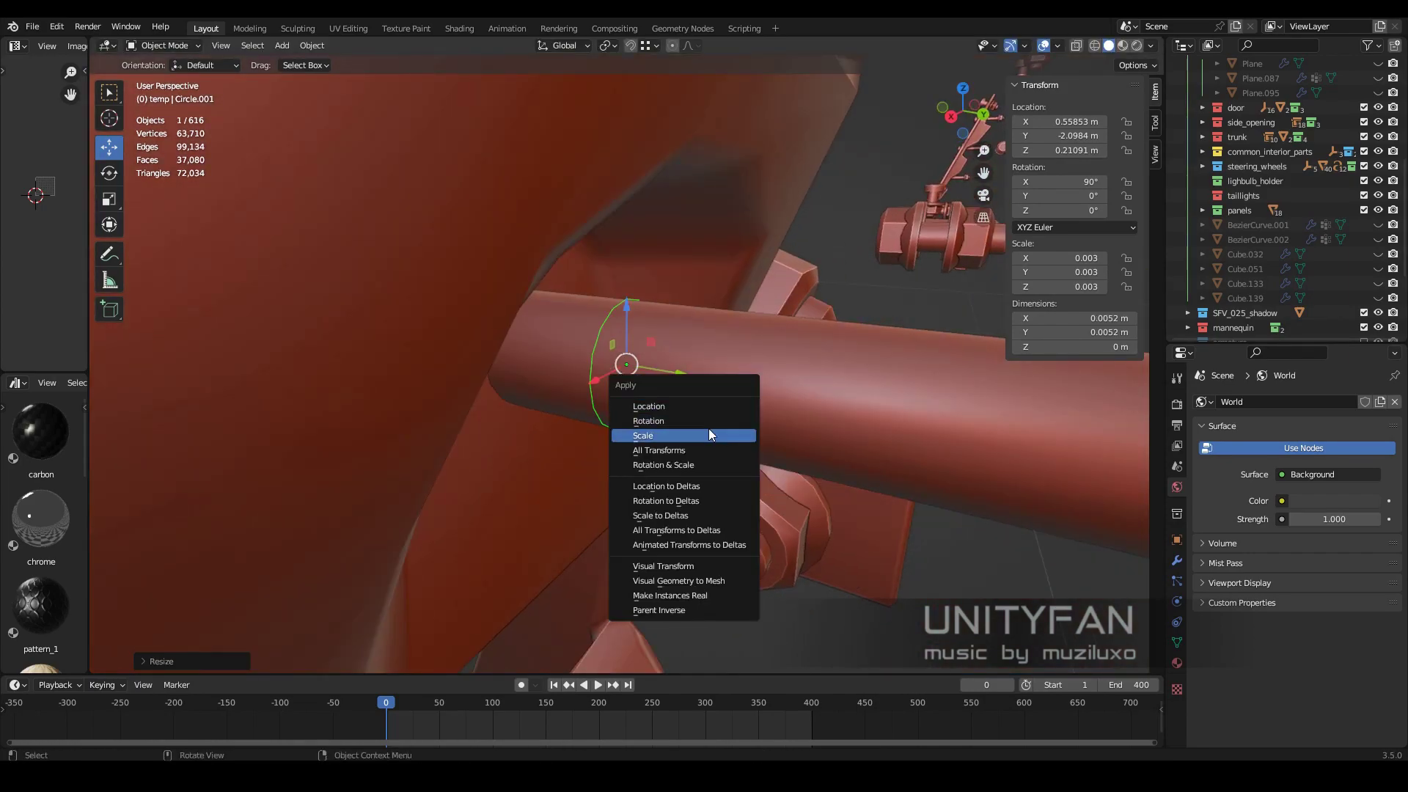
pyautogui.click(696, 432)
pyautogui.moveTo(697, 432); pyautogui.dragTo(701, 354, button='middle')
pyautogui.moveTo(701, 354); pyautogui.dragTo(606, 394)
# - Switch to a front wireframe view and set the circle's height on the panel
pyautogui.press('KP_1')
pyautogui.hotkey('shift', 'z')
pyautogui.scroll(-2, 576, 360)
pyautogui.keyDown('shift'); pyautogui.moveTo(576, 359); pyautogui.dragTo(643, 492, button='middle'); pyautogui.keyUp('shift')
pyautogui.click(634, 384)
pyautogui.scroll(4, 634, 384)
# - Duplicate the circle onto the other bolt positions
pyautogui.hotkey('shift', 'd')
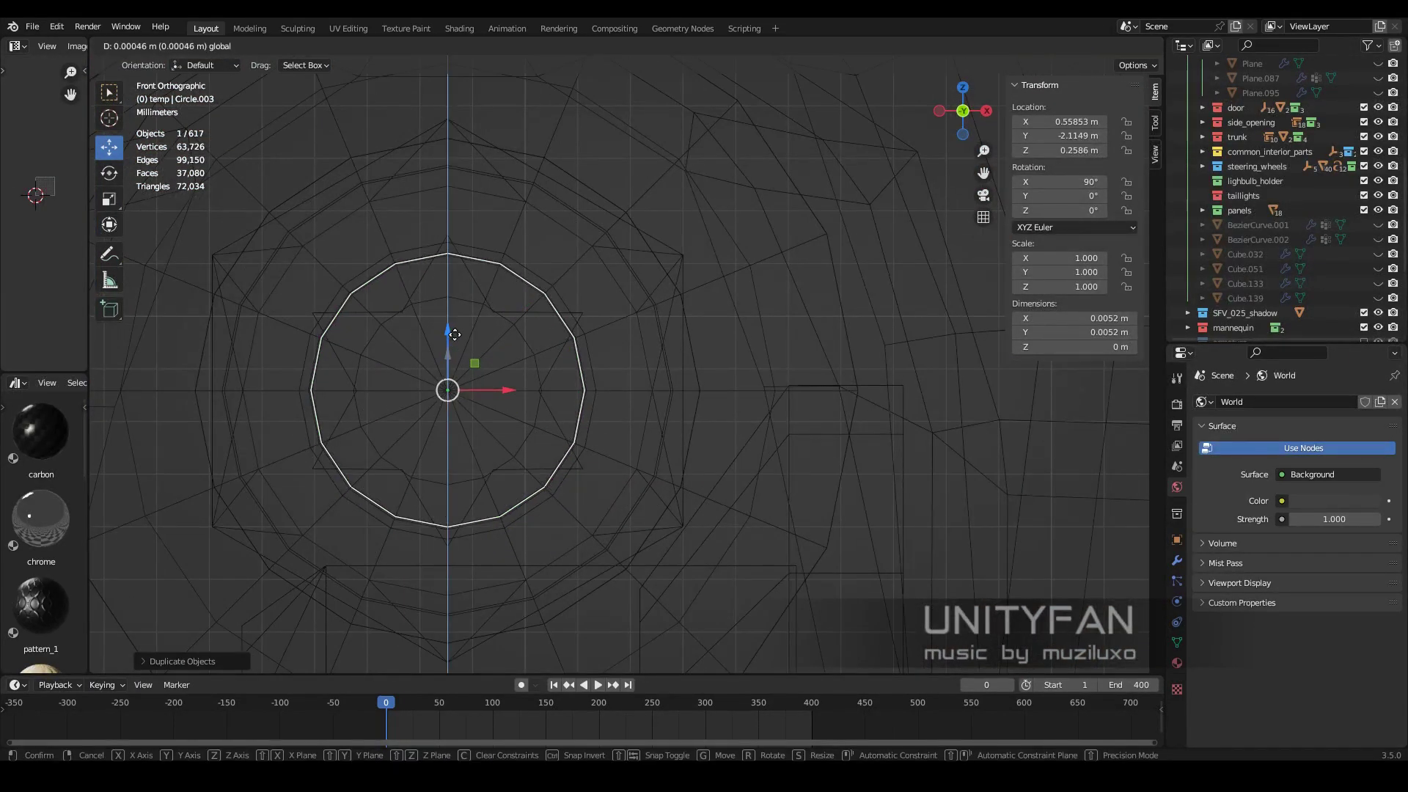
pyautogui.click(569, 540)
pyautogui.scroll(3, 704, 323)
pyautogui.press('KP_Decimal')
pyautogui.press('g')
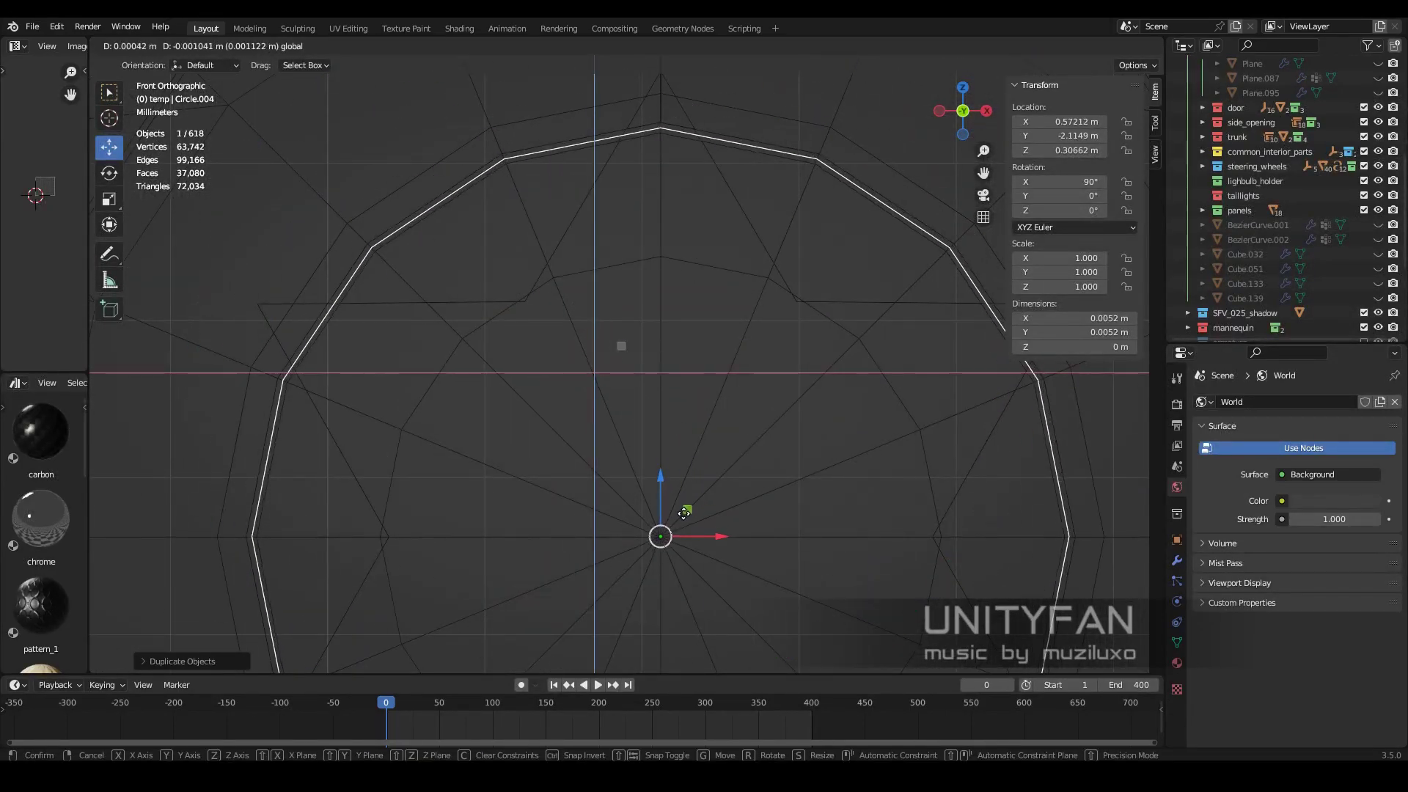
pyautogui.click(686, 513)
pyautogui.scroll(-3, 688, 582)
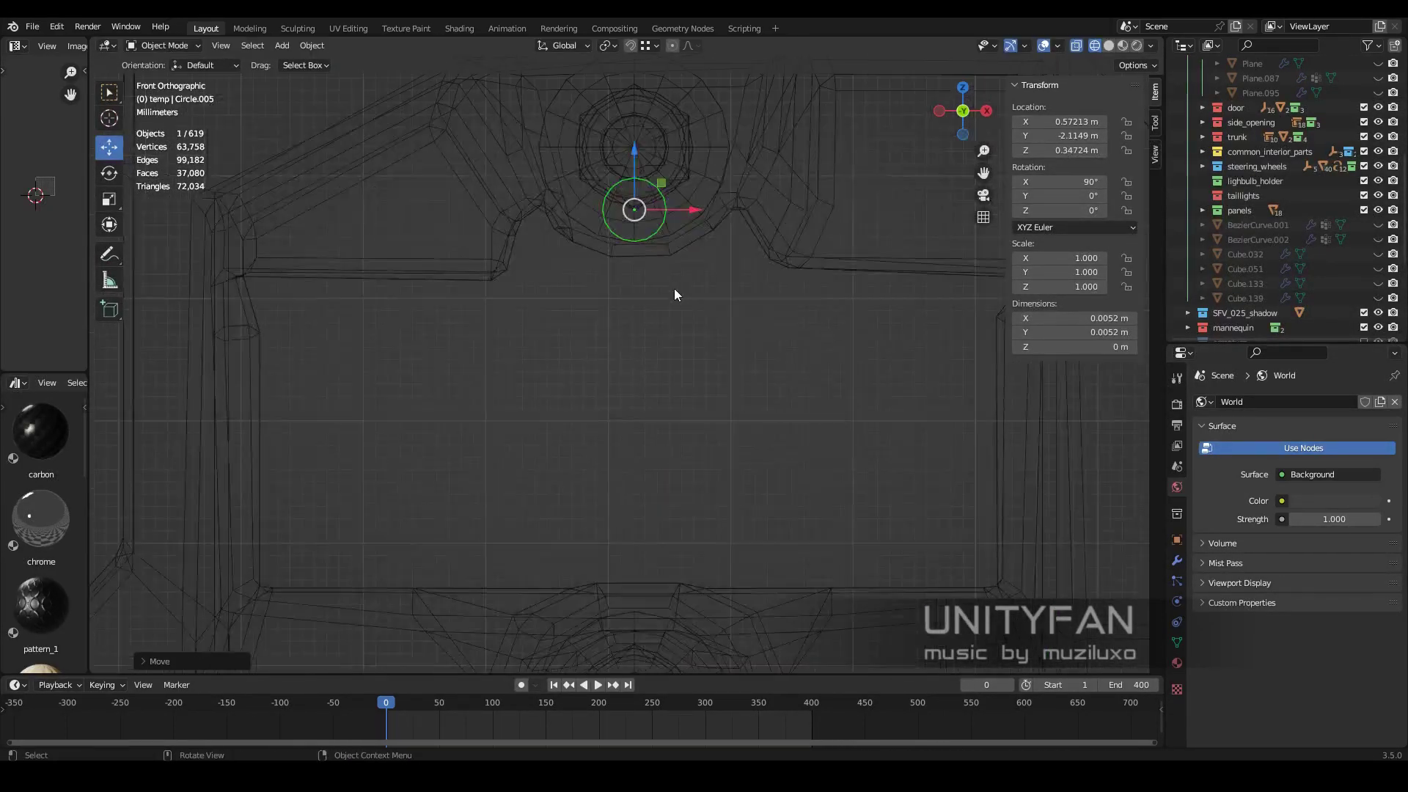
pyautogui.scroll(4, 675, 288)
pyautogui.hotkey('shift', 'd')
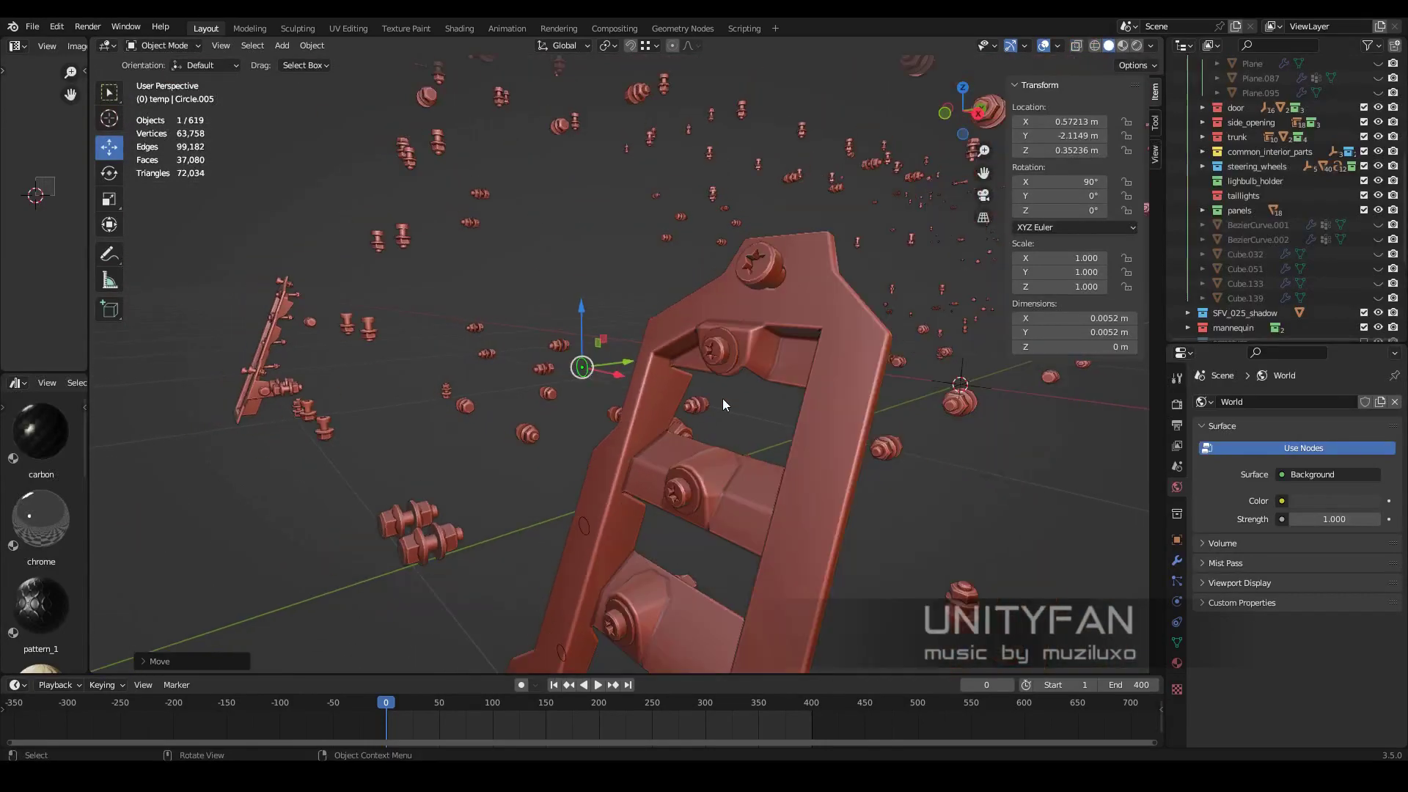
pyautogui.press('a')
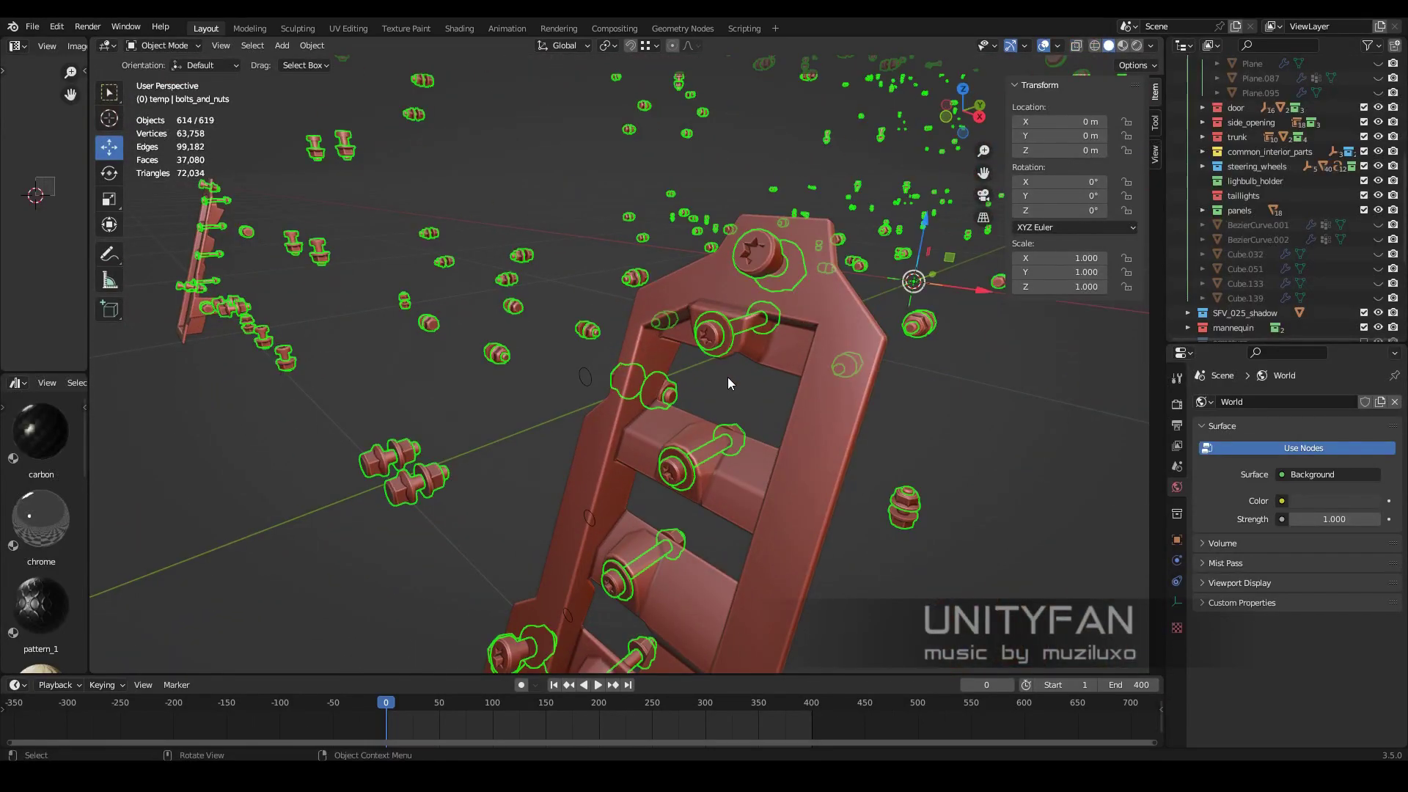
pyautogui.moveTo(727, 377)
pyautogui.mouseDown(button='middle')
pyautogui.moveTo(764, 393)
pyautogui.moveTo(713, 443)
pyautogui.mouseUp(button='middle')
# - Isolate panel.016 and enter Edit Mode in front view
pyautogui.click(735, 408)
pyautogui.press('KP_Divide')
pyautogui.press('Tab')
pyautogui.press('KP_1')
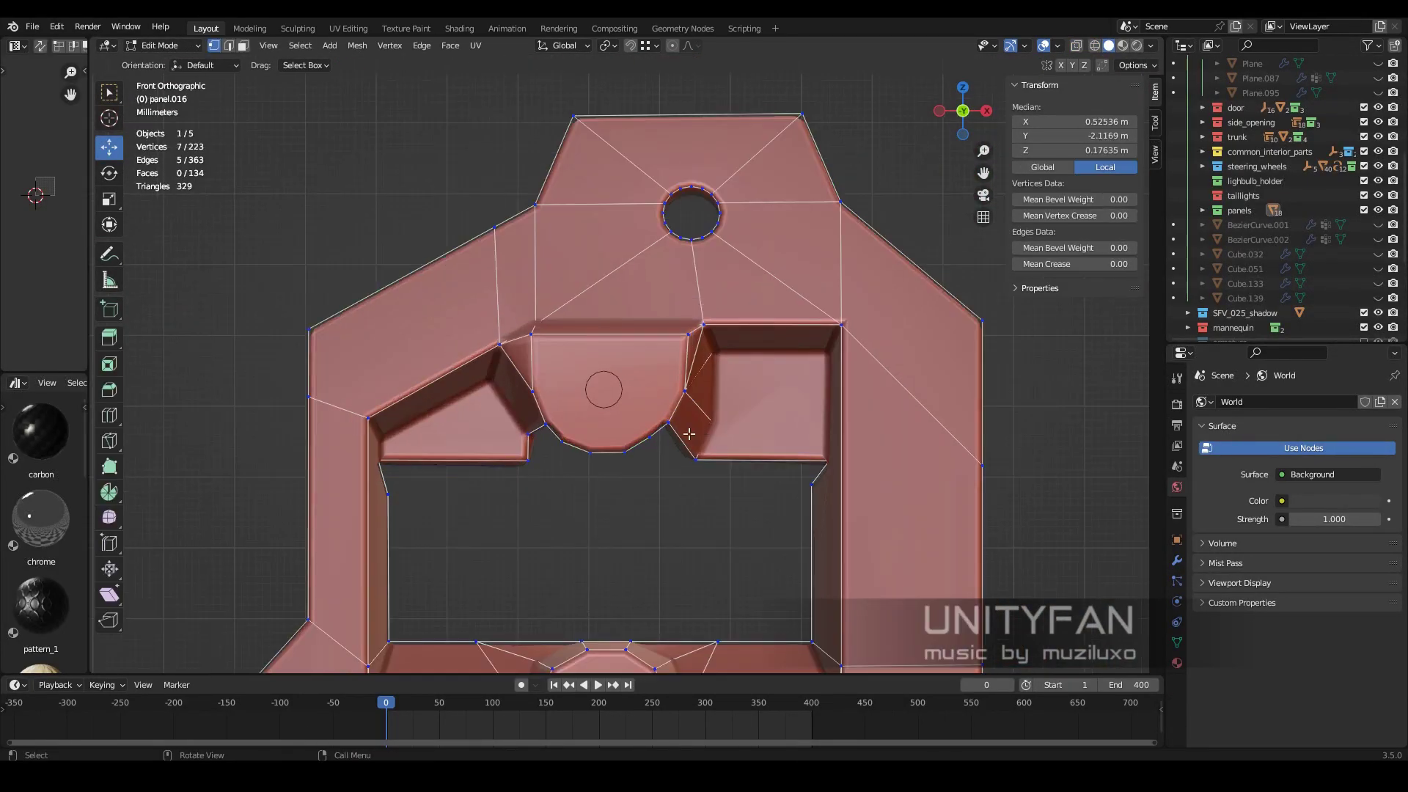
pyautogui.scroll(3, 712, 449)
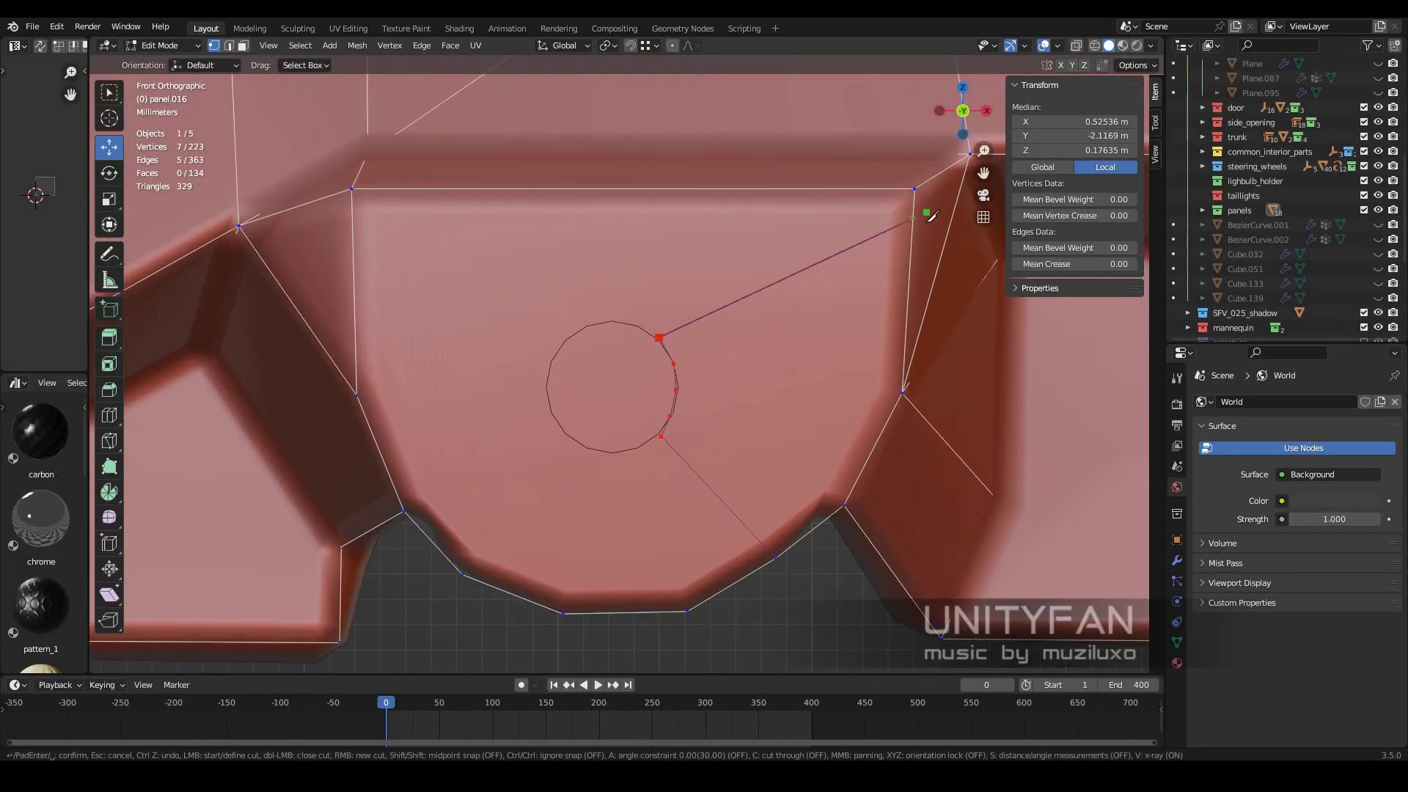
# - Knife-cut around the circle and a square outline enclosing it
pyautogui.press('Return')
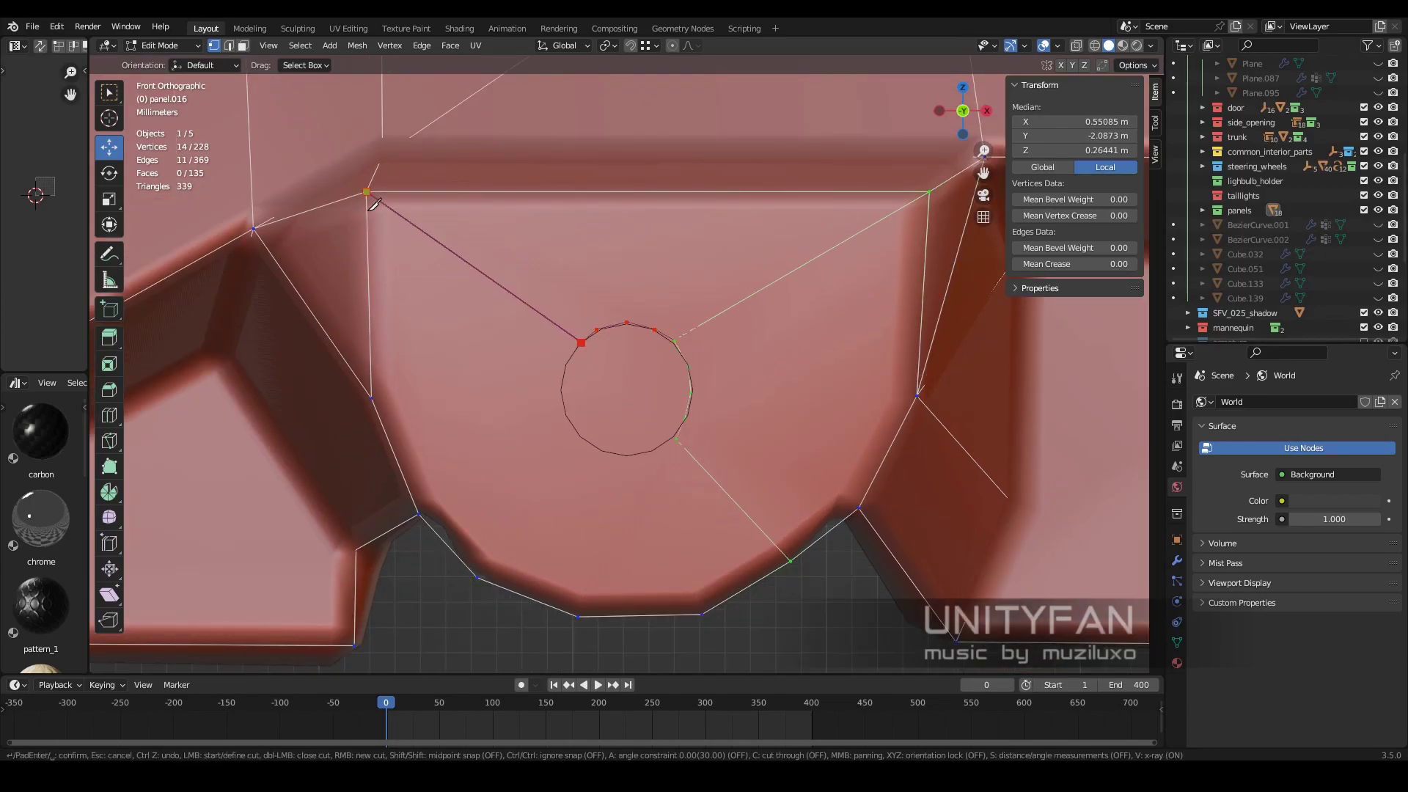
pyautogui.press('Return')
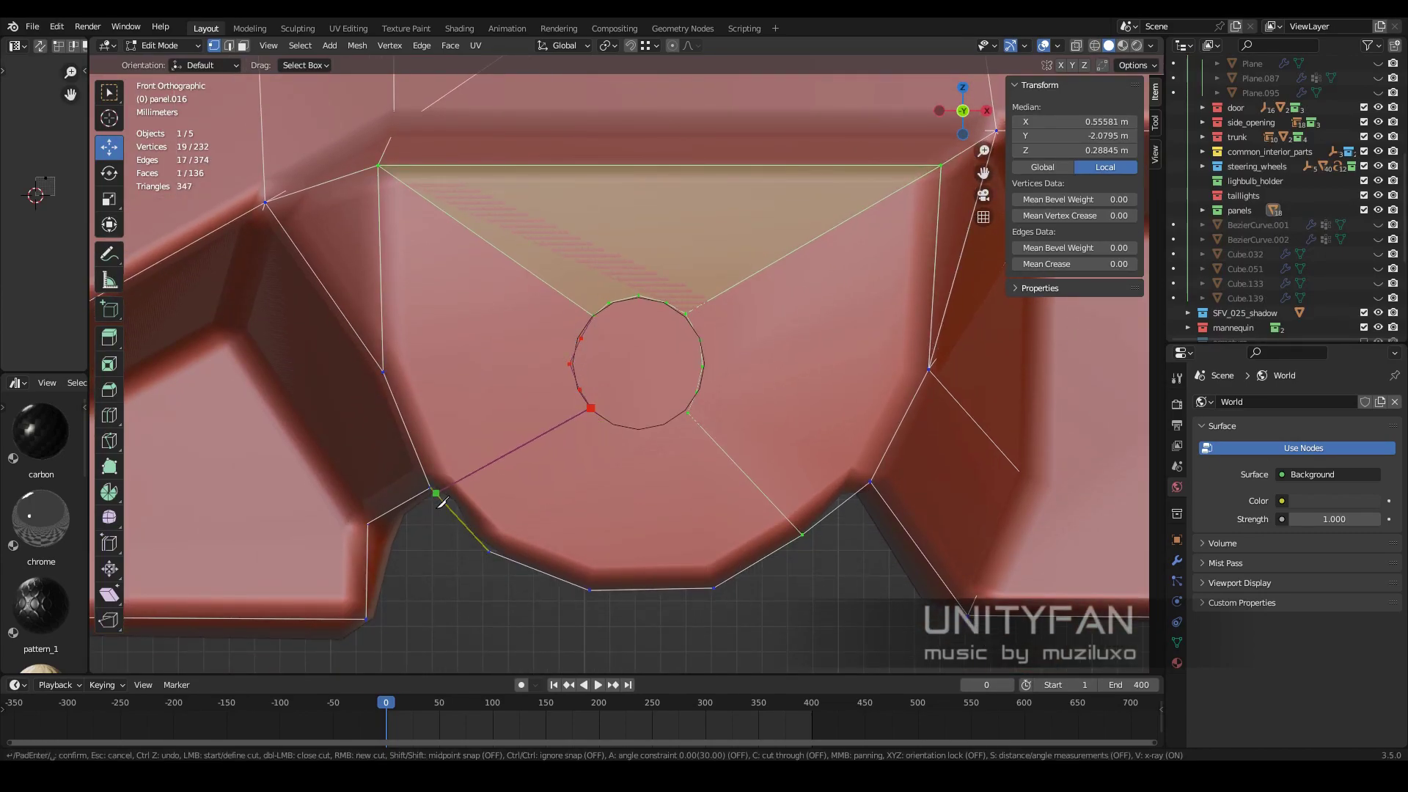
pyautogui.click(438, 497)
pyautogui.press('Return')
pyautogui.click(678, 411)
pyautogui.press('Return')
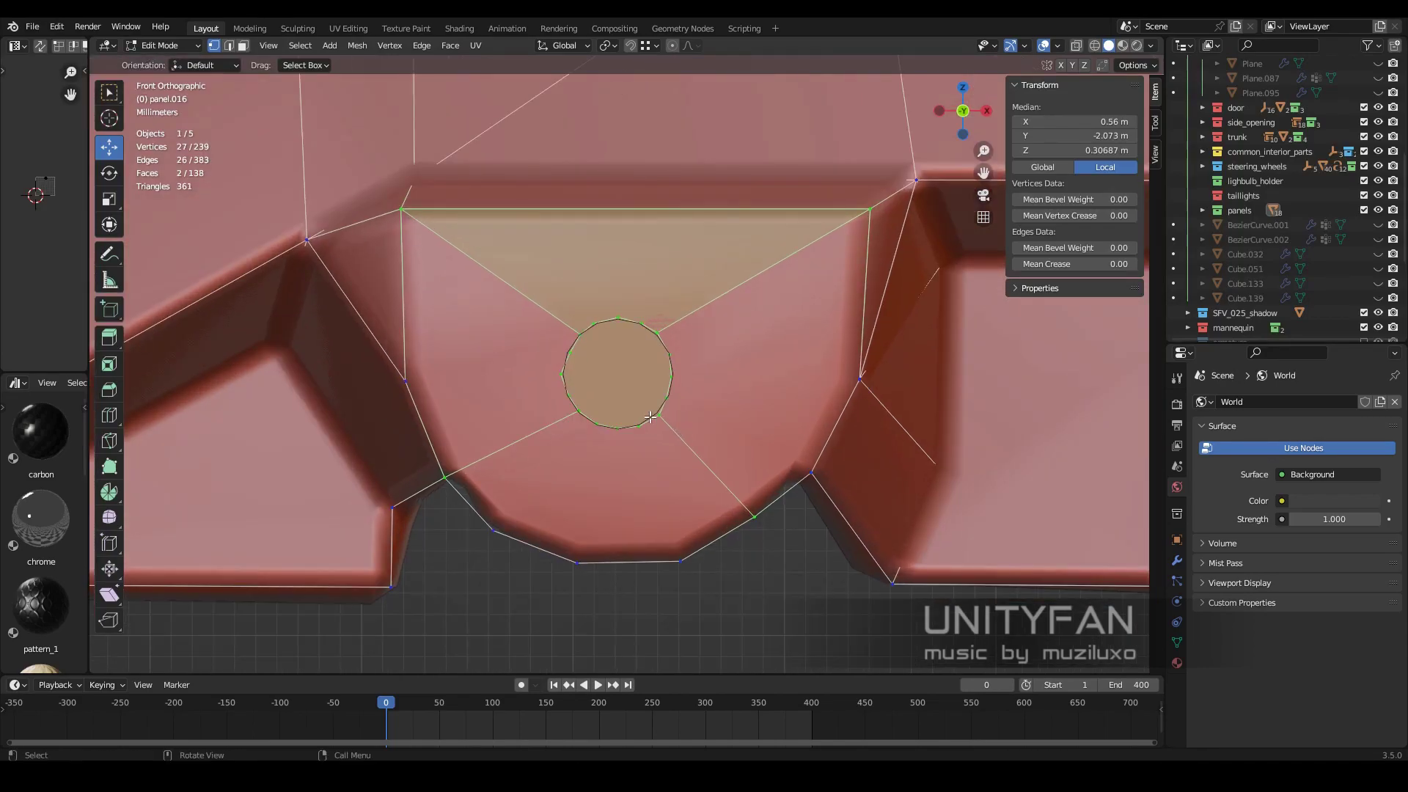
pyautogui.click(713, 472)
pyautogui.click(511, 444)
pyautogui.press('Return')
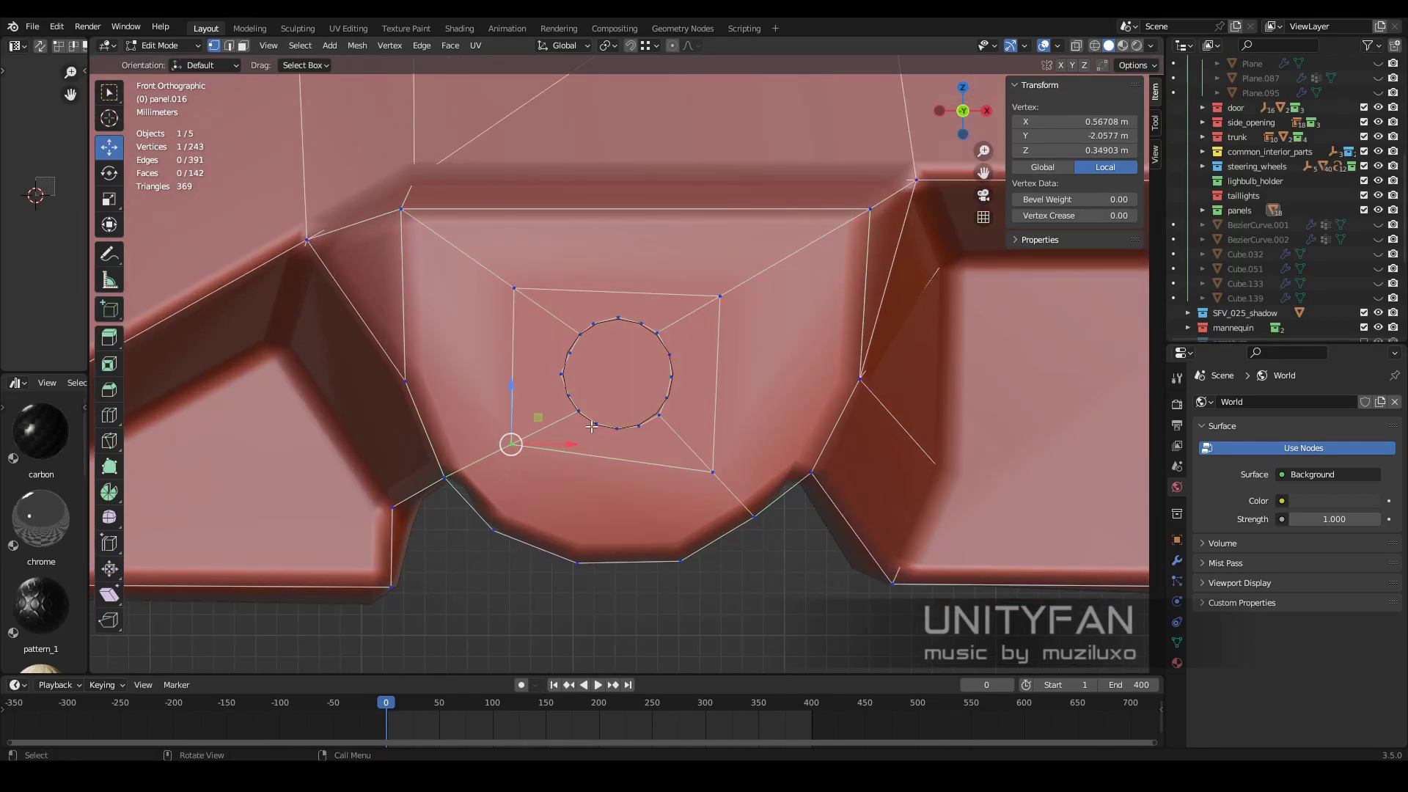
# - Adjust the square's corner vertices and edges so it sits evenly around the circle
pyautogui.moveTo(540, 421); pyautogui.dragTo(555, 446)
pyautogui.moveTo(716, 442); pyautogui.dragTo(716, 439)
pyautogui.scroll(2, 747, 259)
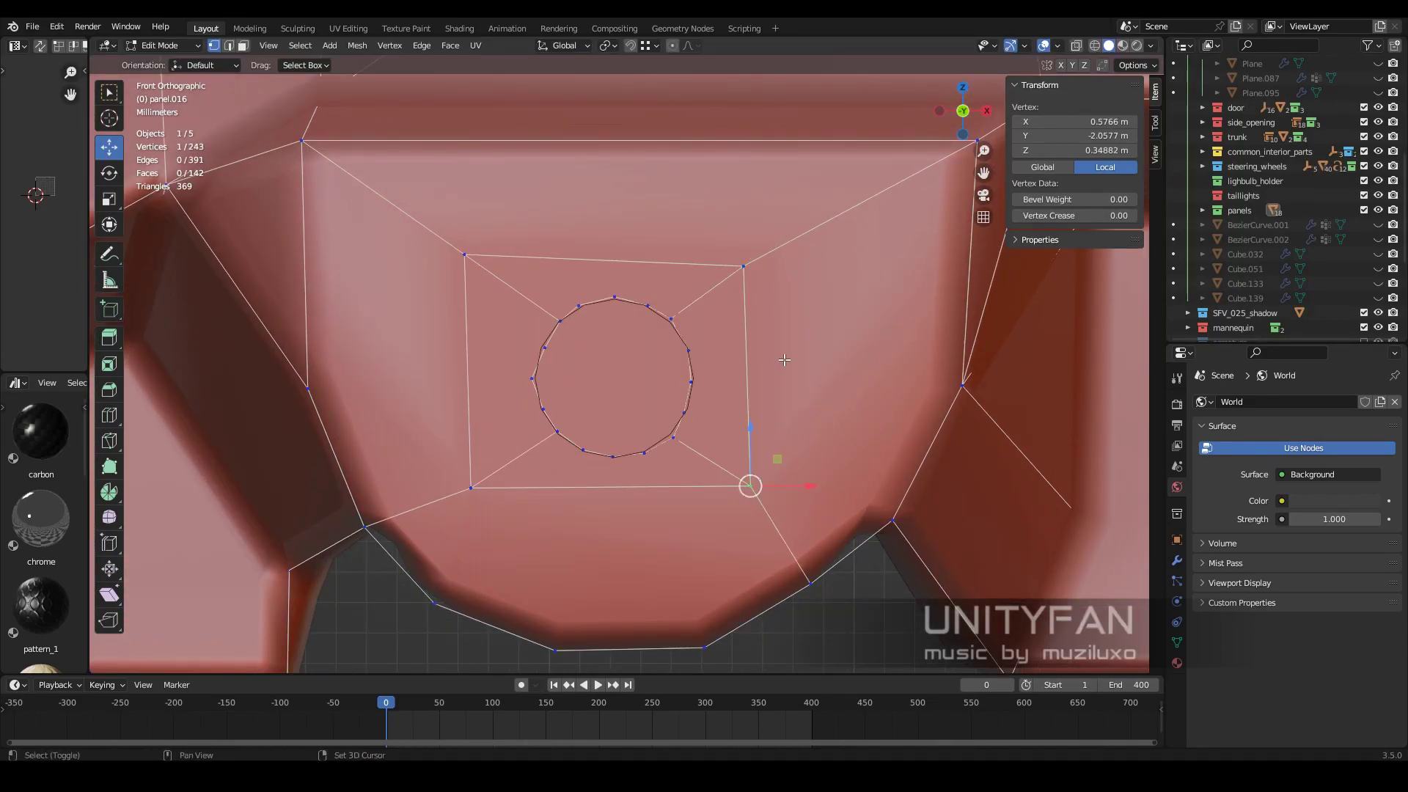
pyautogui.moveTo(806, 377); pyautogui.dragTo(794, 376)
pyautogui.click(471, 488)
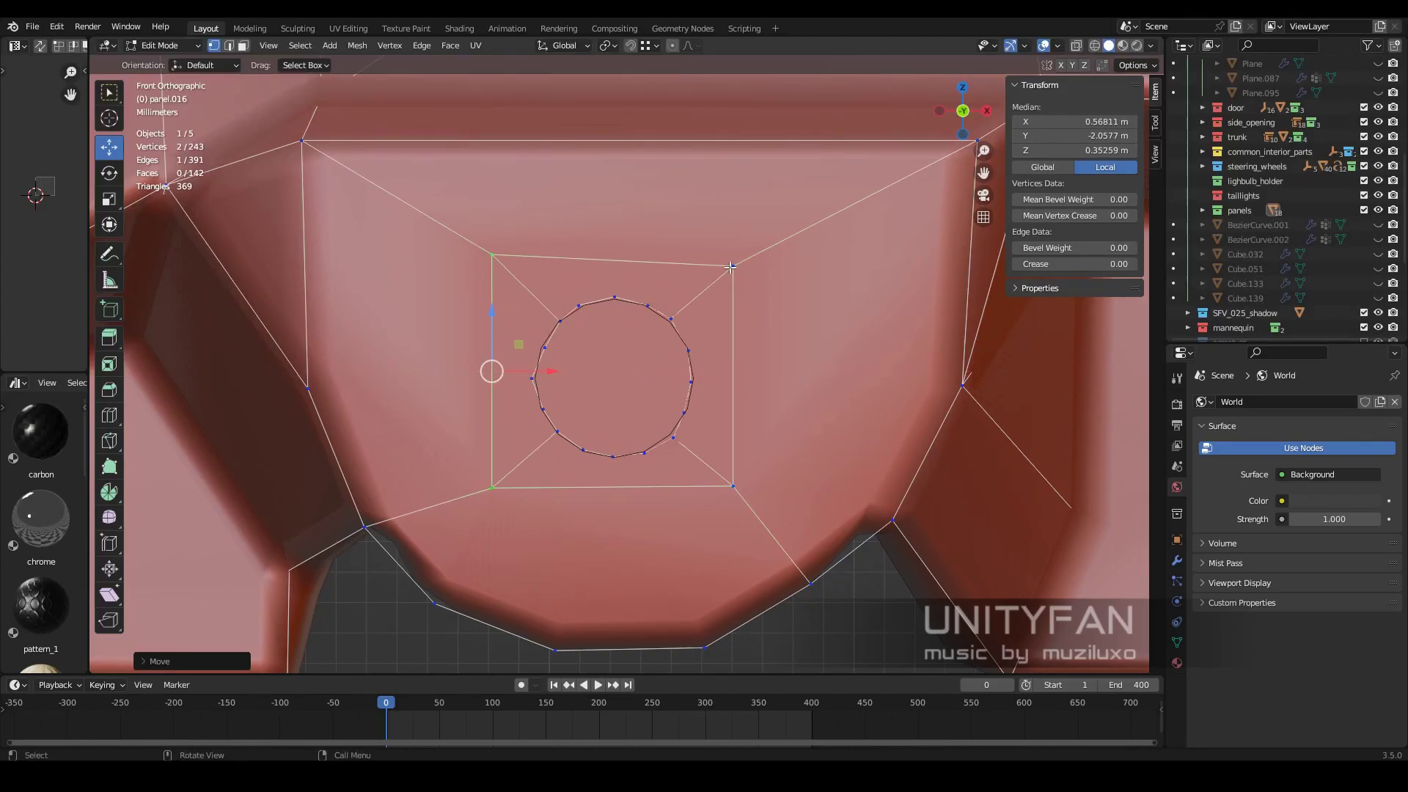
pyautogui.press('Escape')
pyautogui.scroll(-5, 644, 402)
pyautogui.scroll(7, 635, 475)
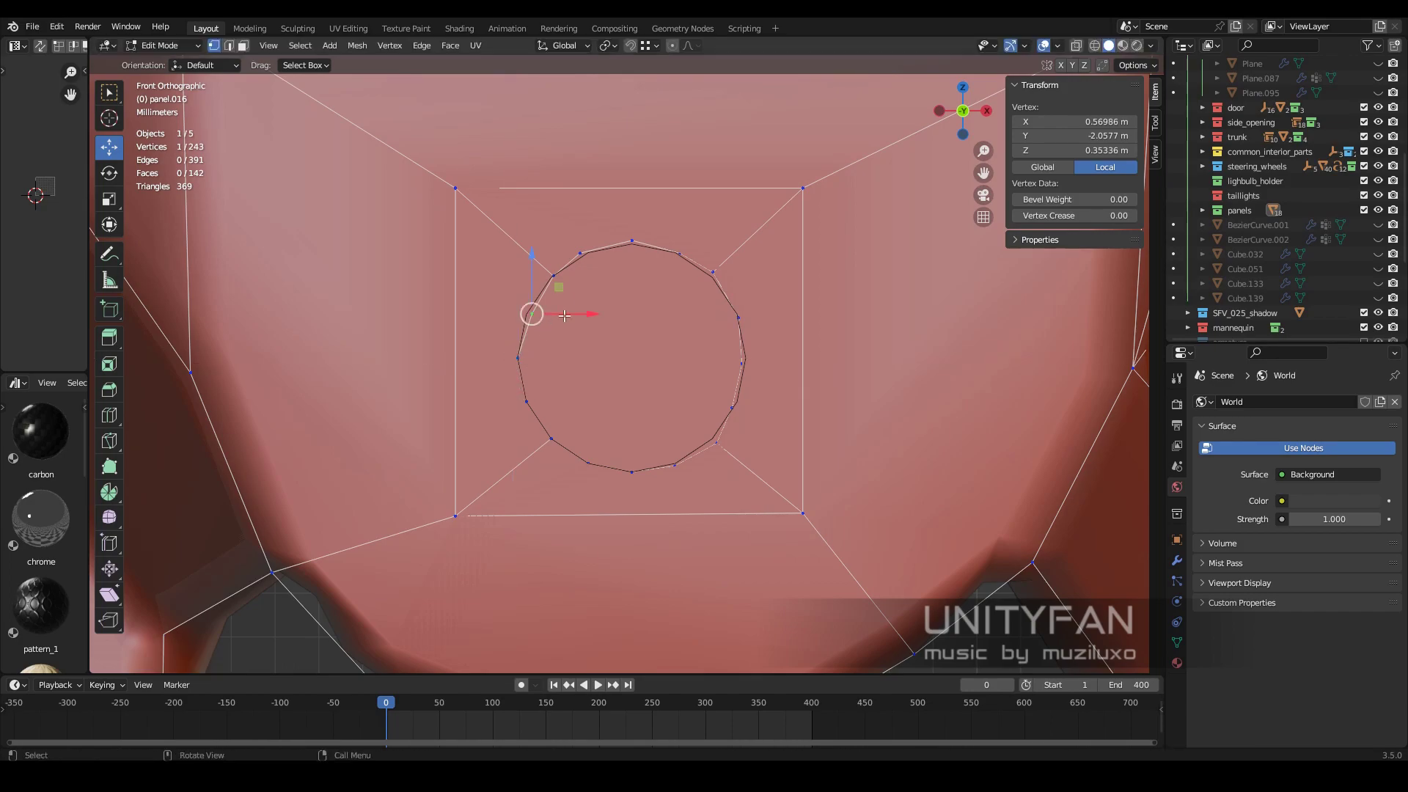
pyautogui.keyDown('shift'); pyautogui.moveTo(605, 245); pyautogui.dragTo(579, 272, button='middle'); pyautogui.keyUp('shift')
pyautogui.click(579, 272)
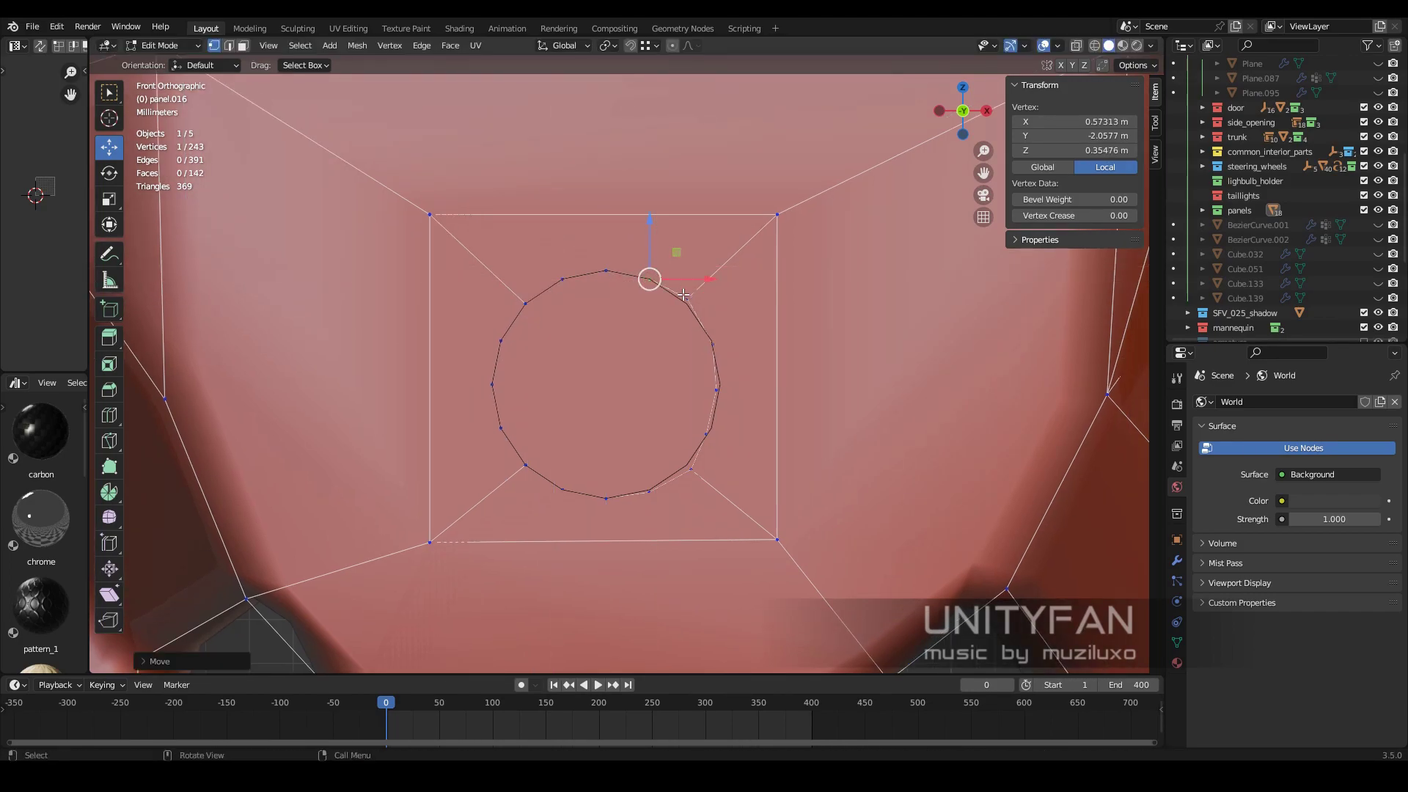
# - Delete the circular face to open the hole and return to Object Mode
pyautogui.click(742, 328)
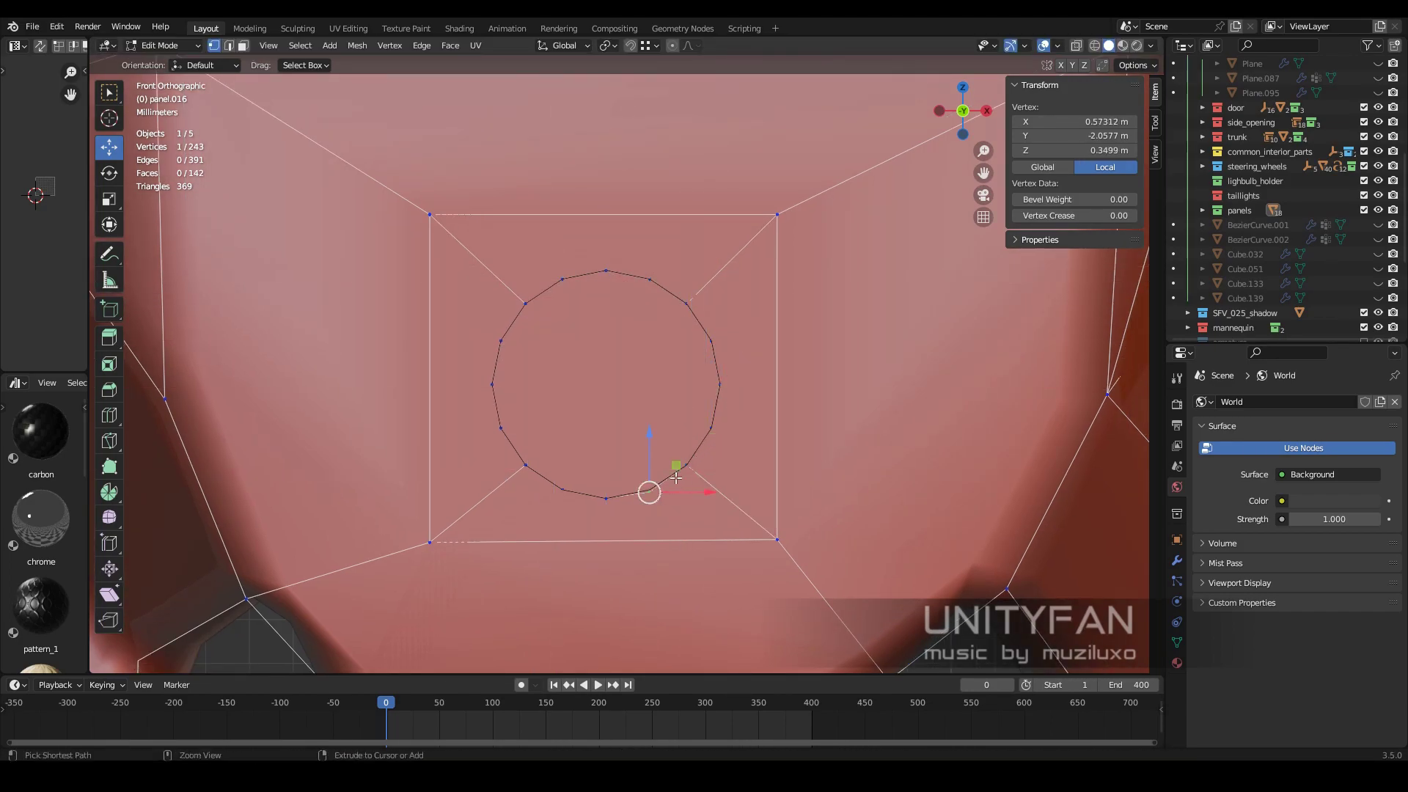
pyautogui.scroll(-2, 675, 478)
pyautogui.hotkey('alt', 'z')
pyautogui.press('3')
pyautogui.click(620, 378)
pyautogui.press('x')
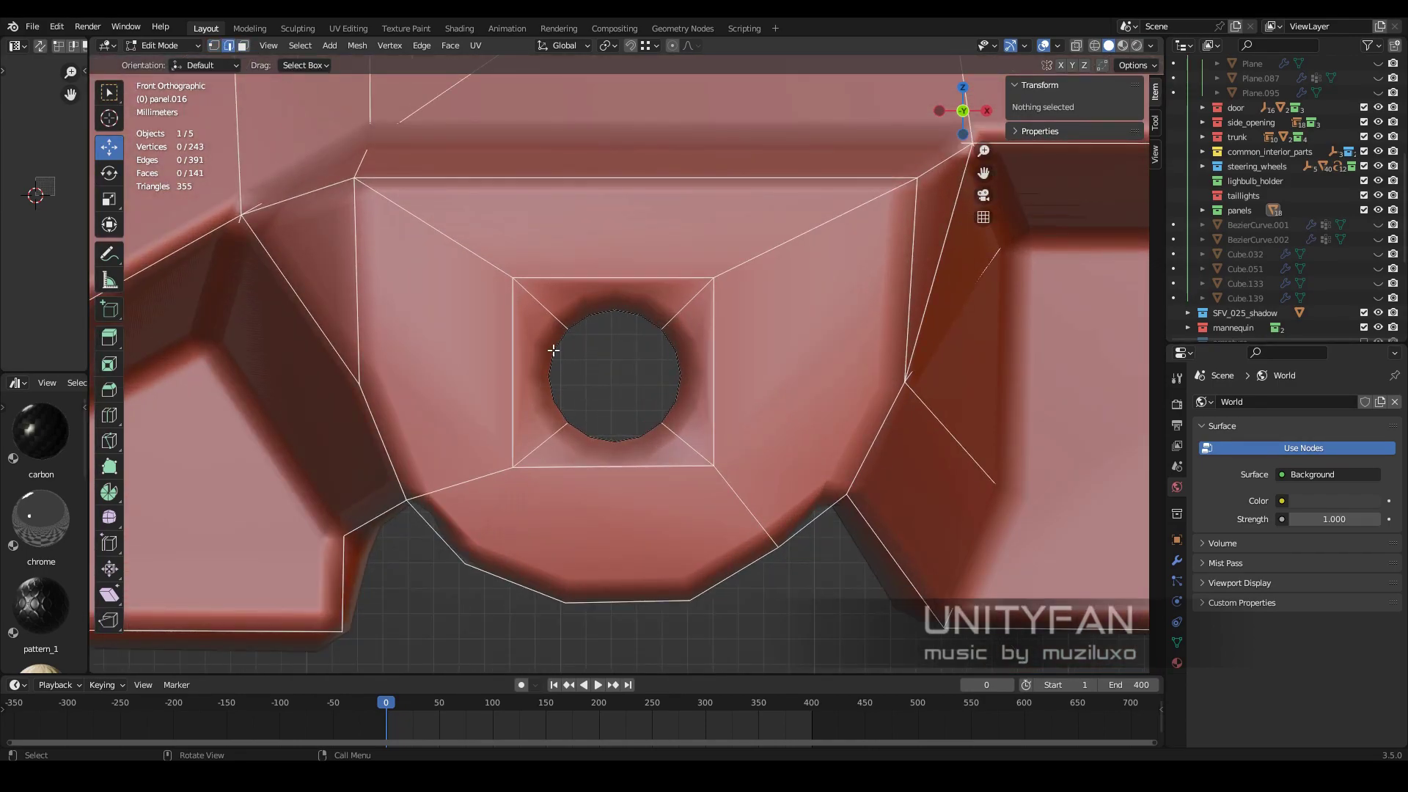
pyautogui.scroll(-2, 586, 396)
pyautogui.hotkey('alt', 'z')
pyautogui.press('Tab')
pyautogui.click(1177, 560)
# - Set the Bevel modifier's limit method to Weight
pyautogui.hotkey('alt', 'z')
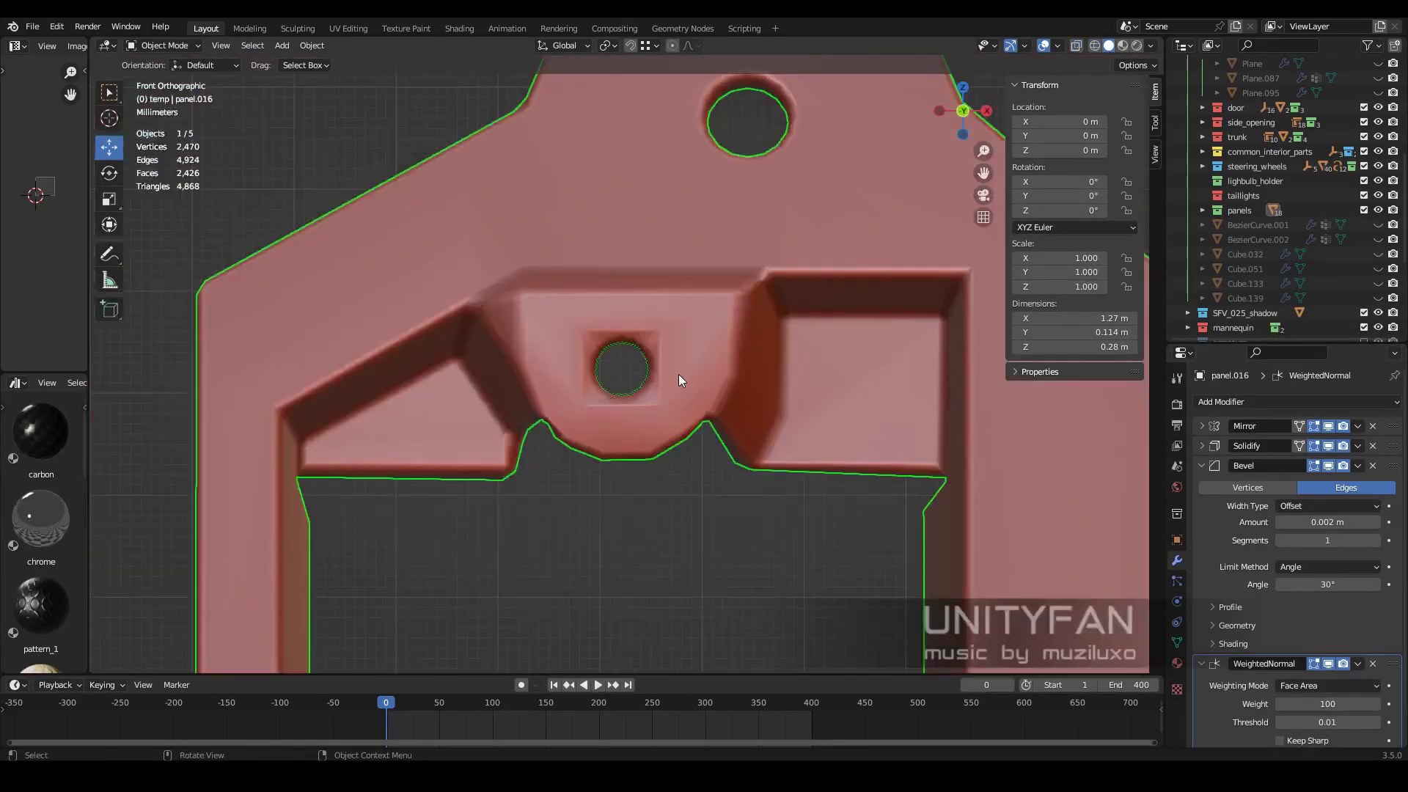
pyautogui.moveTo(679, 374)
pyautogui.mouseDown(button='middle')
pyautogui.moveTo(654, 451)
pyautogui.moveTo(799, 437)
pyautogui.moveTo(650, 376)
pyautogui.moveTo(614, 396)
pyautogui.moveTo(701, 353)
pyautogui.moveTo(716, 487)
pyautogui.moveTo(643, 290)
pyautogui.mouseUp(button='middle')
pyautogui.press('Tab')
pyautogui.scroll(3, 586, 352)
pyautogui.scroll(-2, 548, 323)
pyautogui.press('Tab')
pyautogui.scroll(-3, 609, 373)
pyautogui.scroll(3, 631, 381)
pyautogui.click(1329, 618)
# - Select the hole's top edge loop to receive a 1.0 bevel weight
pyautogui.press('Tab')
pyautogui.scroll(3, 684, 402)
pyautogui.press('2')
pyautogui.keyDown('alt'); pyautogui.click(643, 290); pyautogui.keyUp('alt')
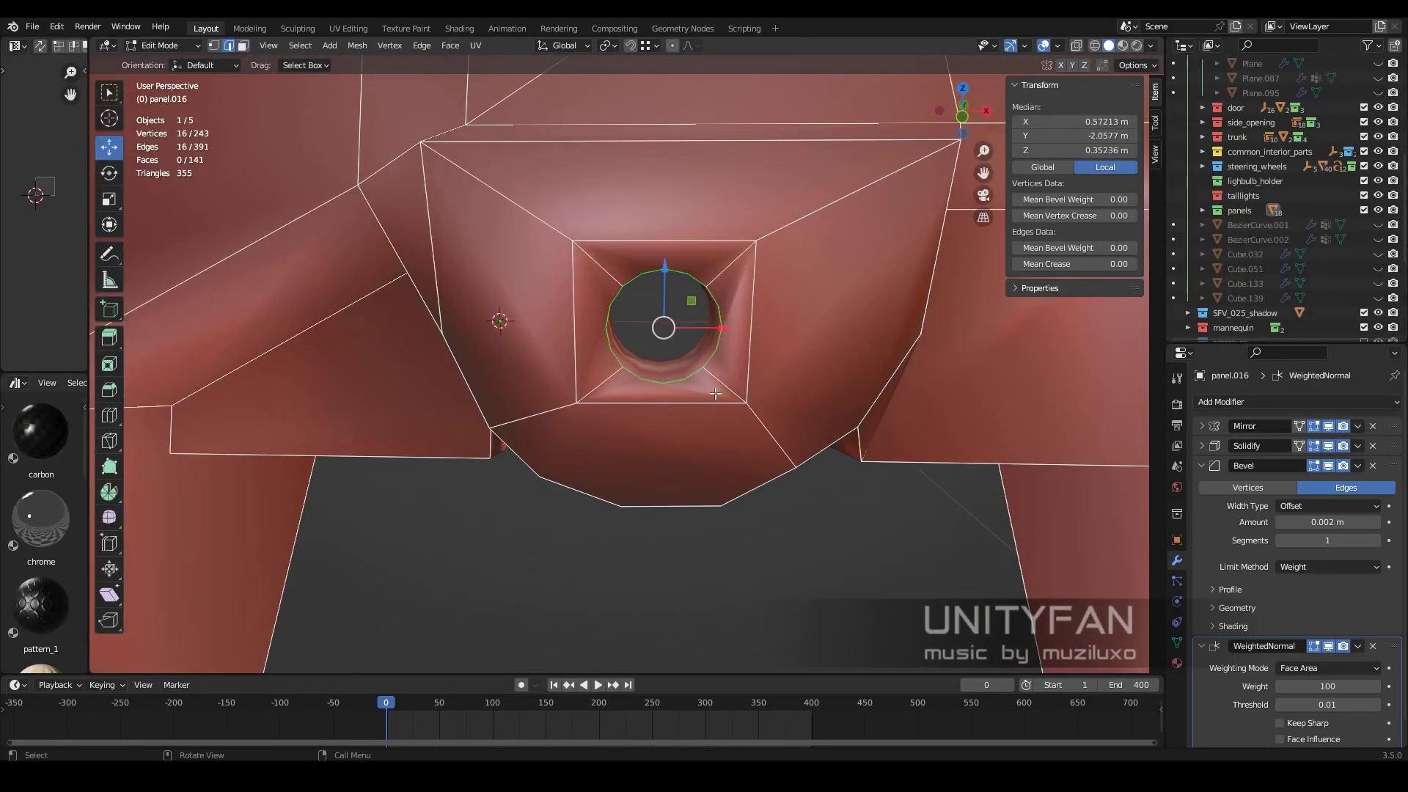
pyautogui.press('Tab')
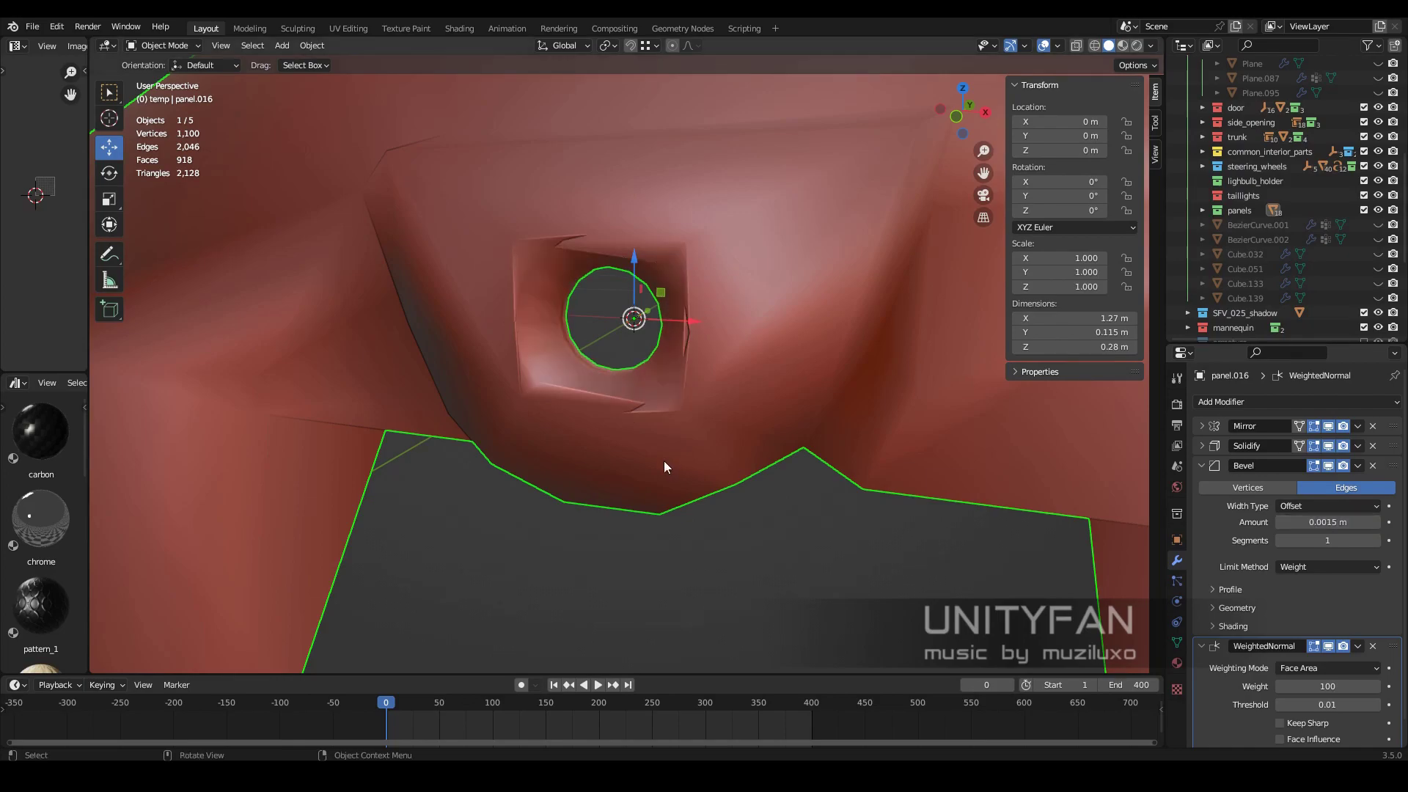
# - Set the Bevel Amount to 0.001 m and inspect the result
pyautogui.moveTo(663, 460); pyautogui.dragTo(770, 411, button='middle')
pyautogui.click(1327, 522)
pyautogui.write('1')
pyautogui.press('Return')
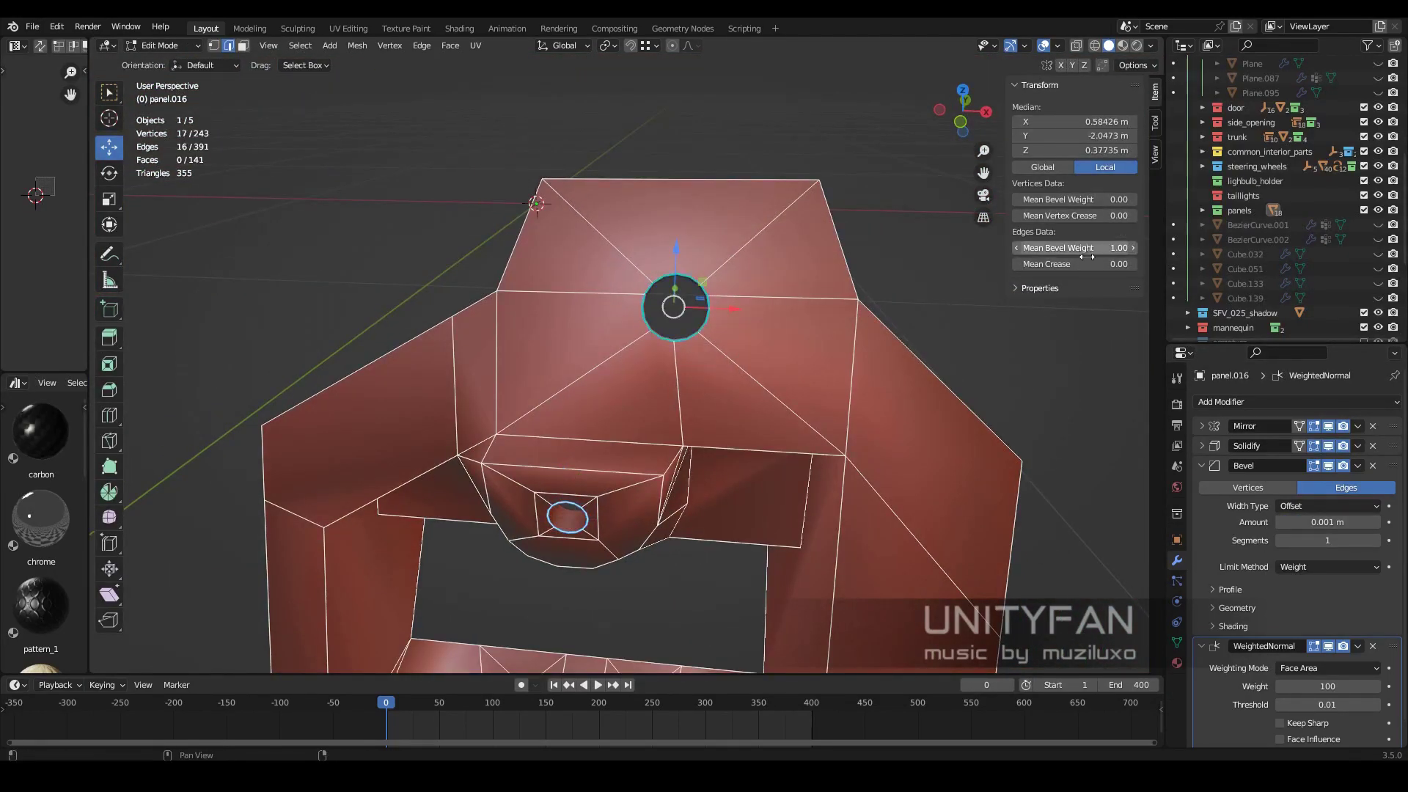
pyautogui.moveTo(697, 308)
pyautogui.mouseDown(button='middle')
pyautogui.moveTo(699, 225)
pyautogui.moveTo(1035, 357)
pyautogui.moveTo(566, 433)
pyautogui.mouseUp(button='middle')
pyautogui.click(699, 225)
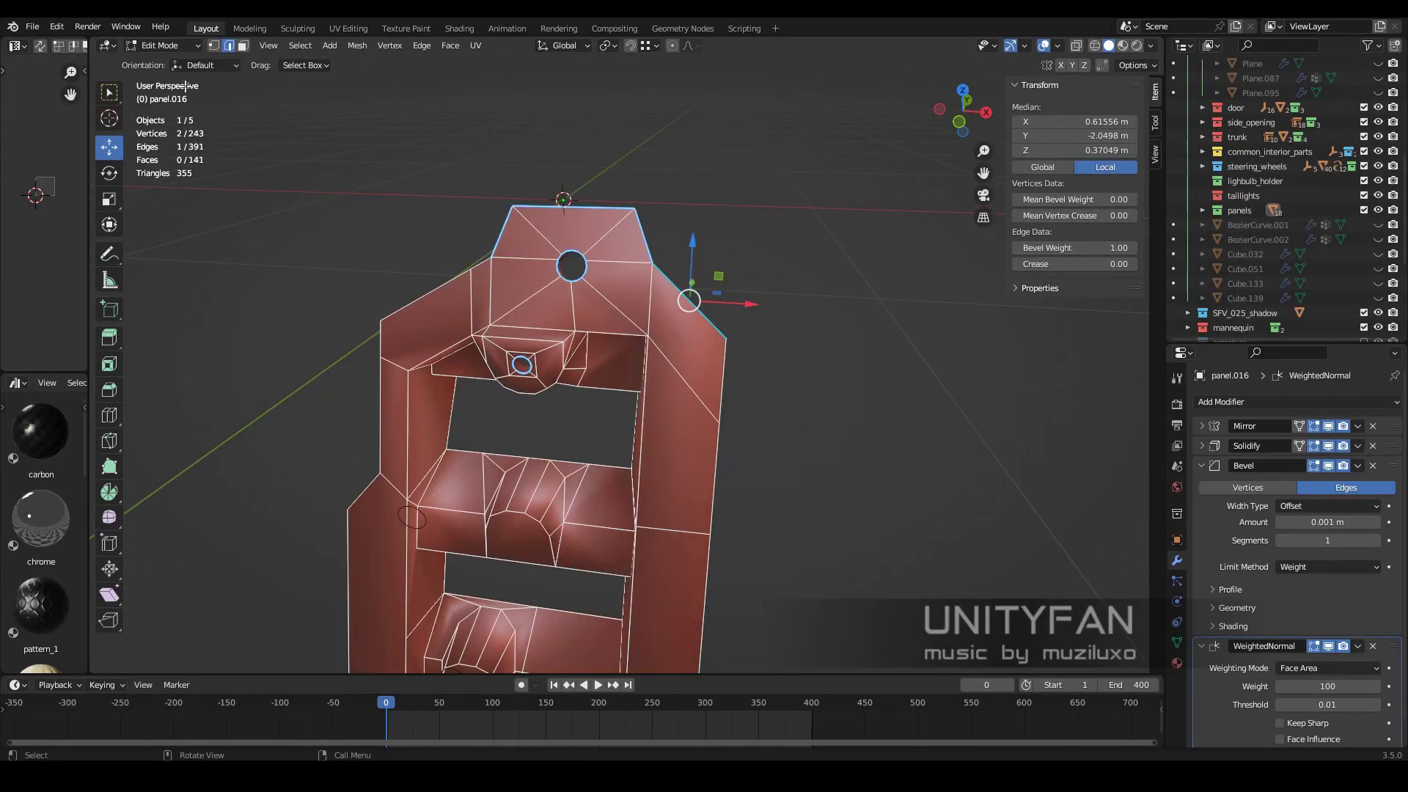
# - Merge overlapping vertices by distance across the whole panel mesh
pyautogui.press('a')
pyautogui.press('m')
pyautogui.click(513, 484)
# - Select the panel outline and opening edge paths and give them bevel weight 1.00
pyautogui.moveTo(657, 408); pyautogui.dragTo(590, 278, button='middle')
pyautogui.hotkey('alt', 'a')
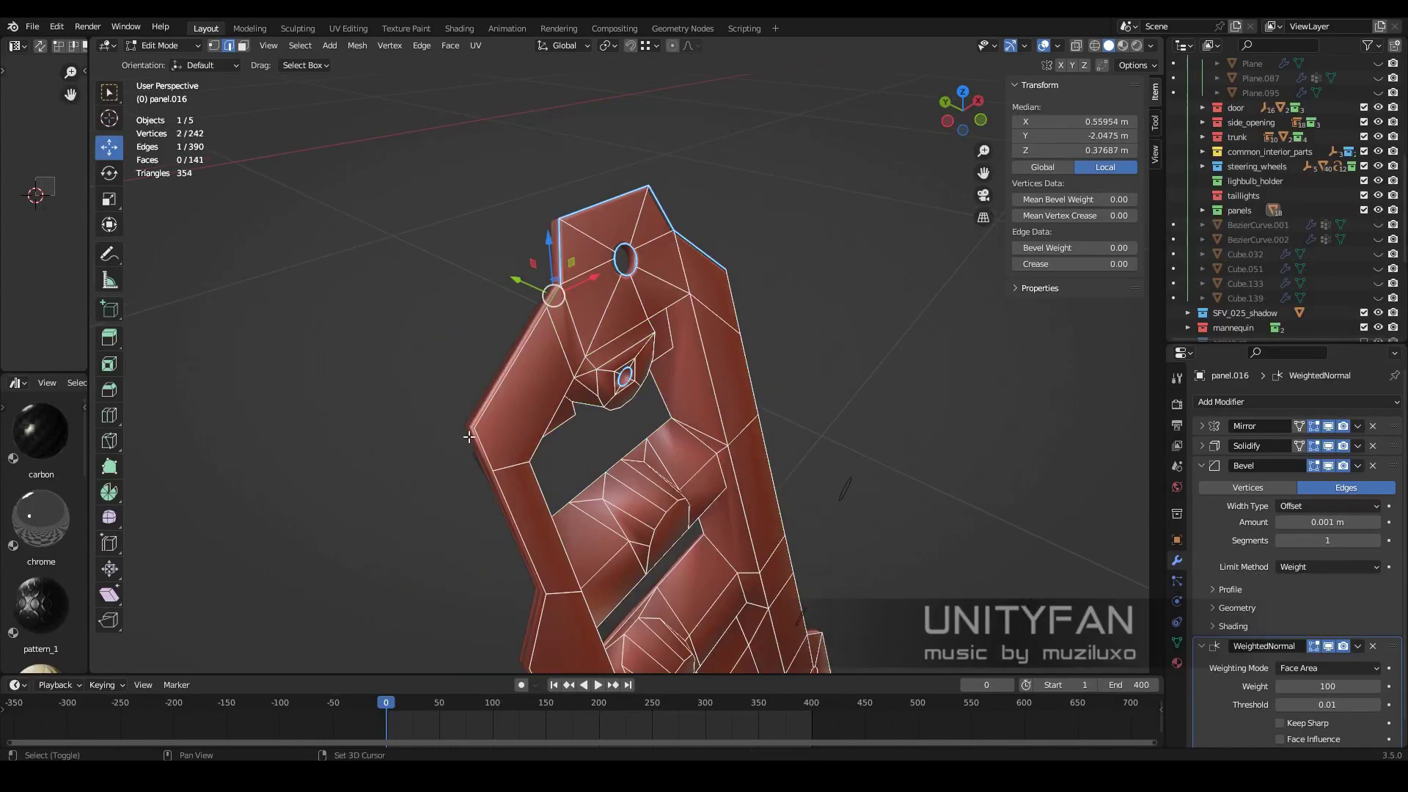
pyautogui.press('2')
pyautogui.keyDown('ctrl'); pyautogui.click(590, 278); pyautogui.keyUp('ctrl')
pyautogui.moveTo(529, 312)
pyautogui.mouseDown(button='middle')
pyautogui.moveTo(532, 367)
pyautogui.moveTo(580, 382)
pyautogui.mouseUp(button='middle')
pyautogui.keyDown('ctrl'); pyautogui.click(532, 367); pyautogui.keyUp('ctrl')
pyautogui.keyDown('ctrl'); pyautogui.click(586, 500); pyautogui.keyUp('ctrl')
pyautogui.moveTo(585, 500)
pyautogui.mouseDown(button='middle')
pyautogui.moveTo(751, 426)
pyautogui.moveTo(758, 291)
pyautogui.mouseUp(button='middle')
pyautogui.keyDown('ctrl'); pyautogui.click(751, 425); pyautogui.keyUp('ctrl')
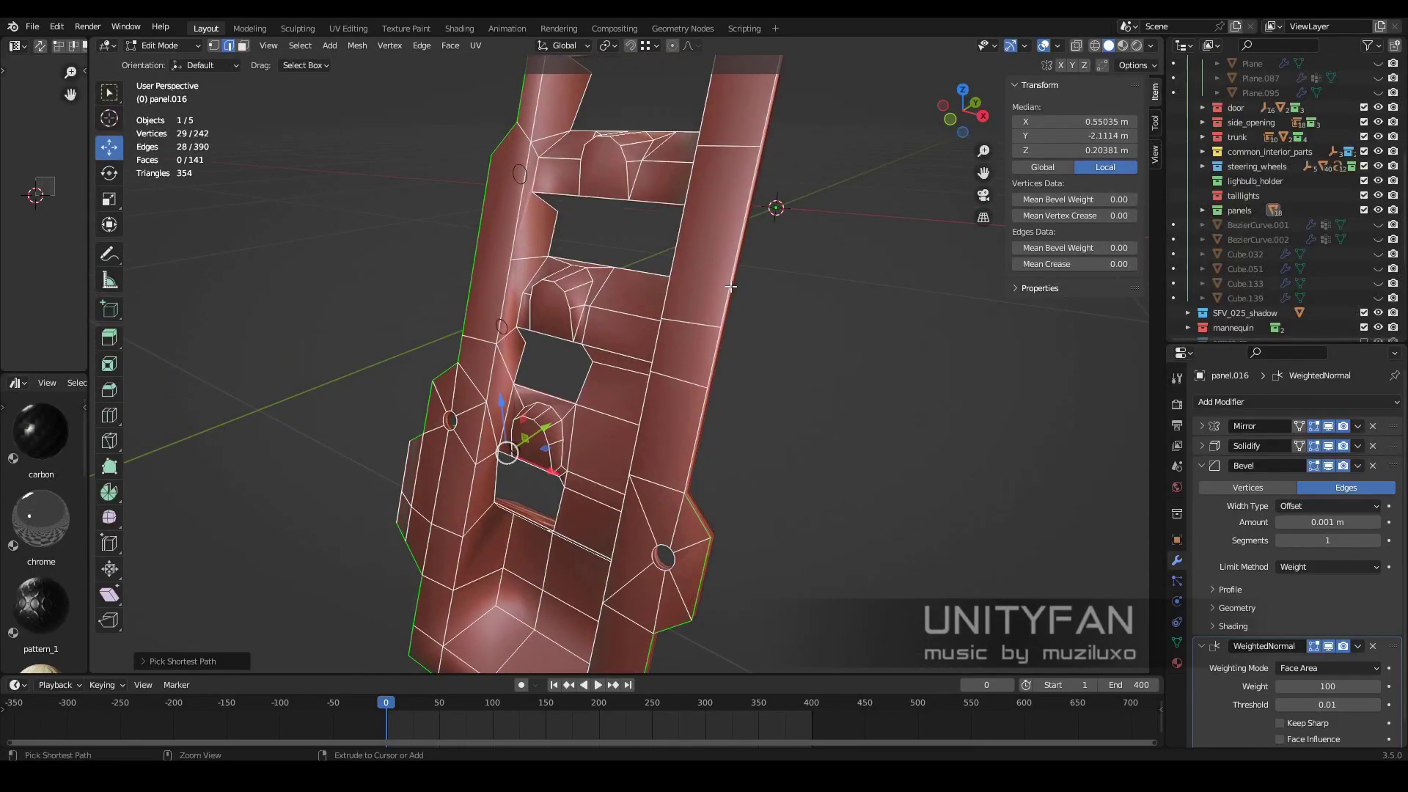
pyautogui.moveTo(712, 191); pyautogui.dragTo(841, 402, button='middle')
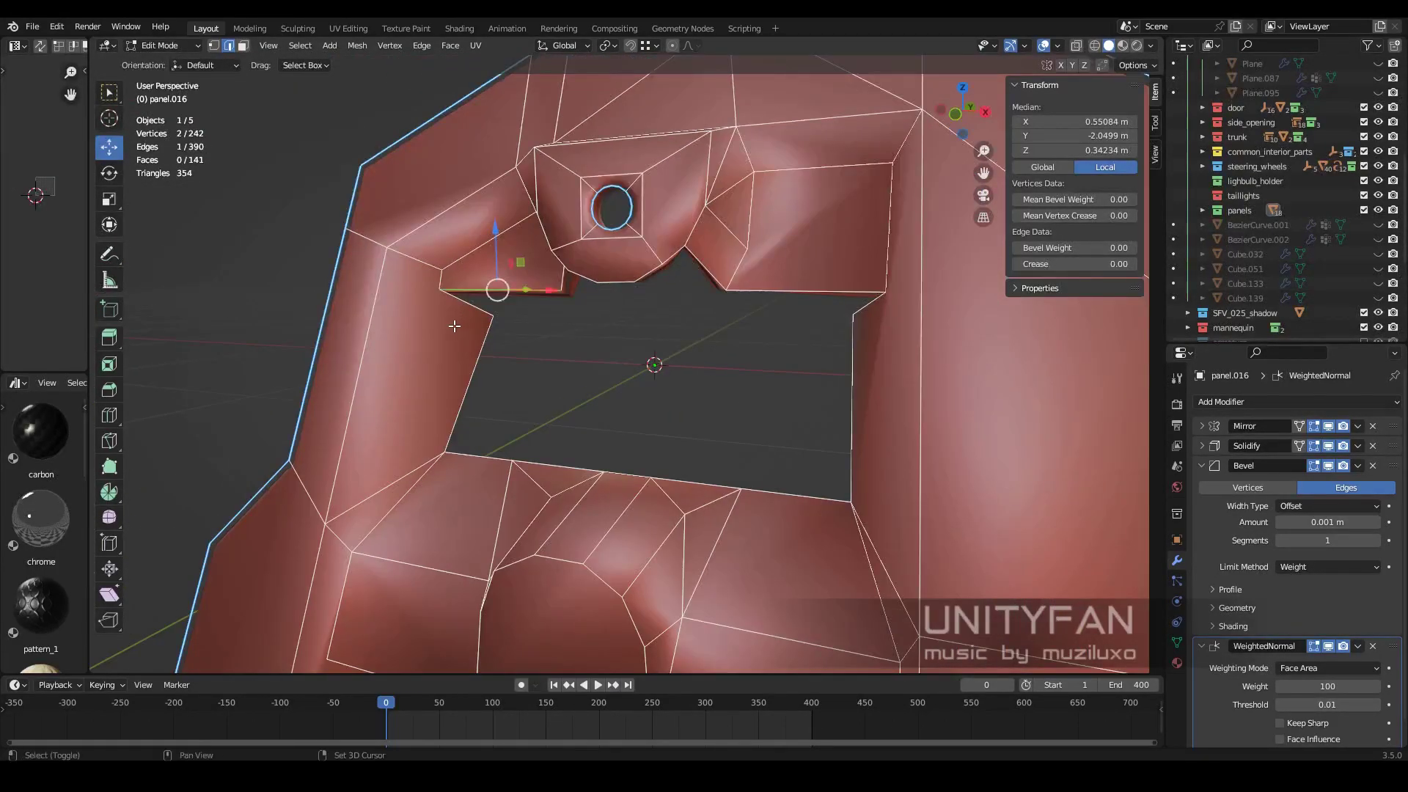
pyautogui.keyDown('ctrl'); pyautogui.click(841, 402); pyautogui.keyUp('ctrl')
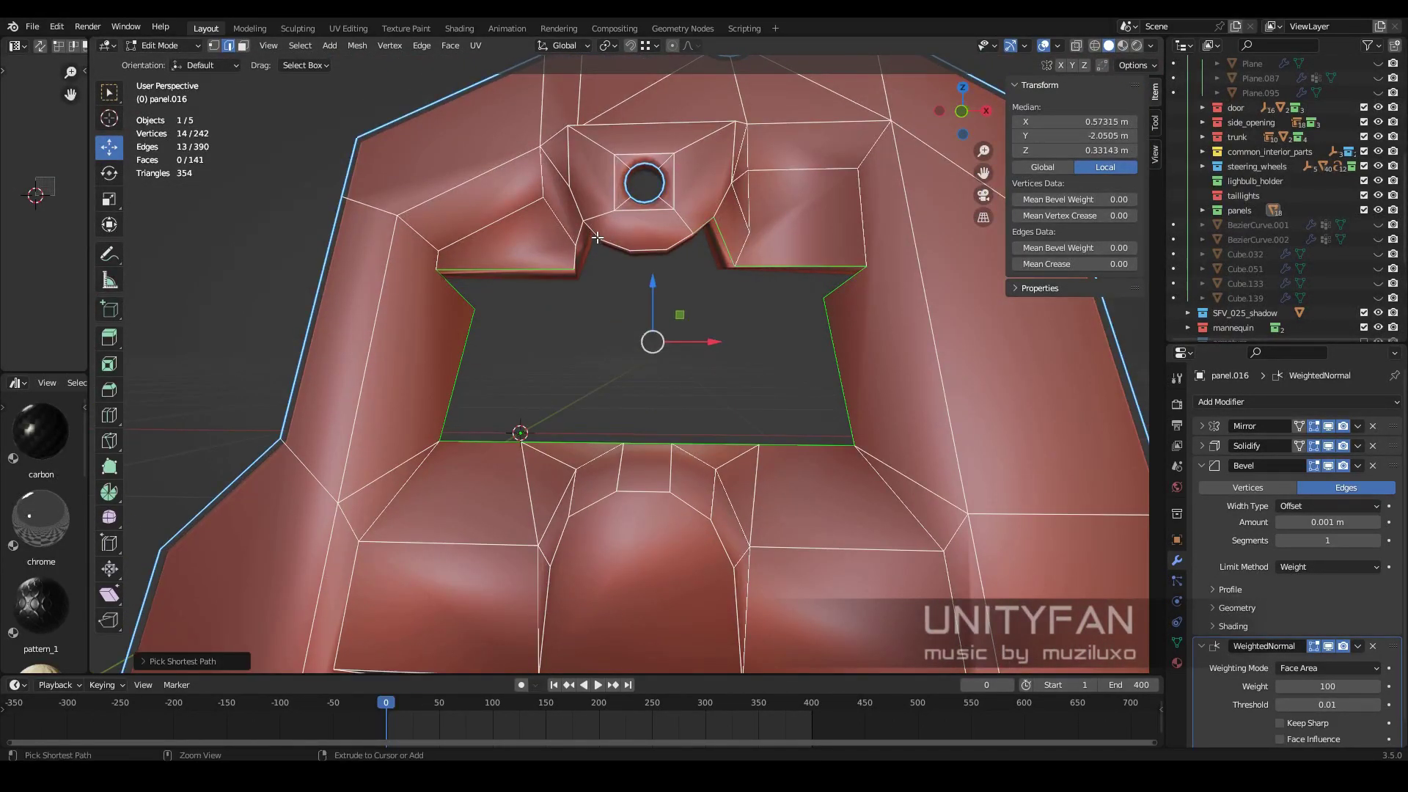
pyautogui.moveTo(1064, 251); pyautogui.dragTo(1107, 251)
pyautogui.moveTo(660, 367); pyautogui.dragTo(513, 220, button='middle')
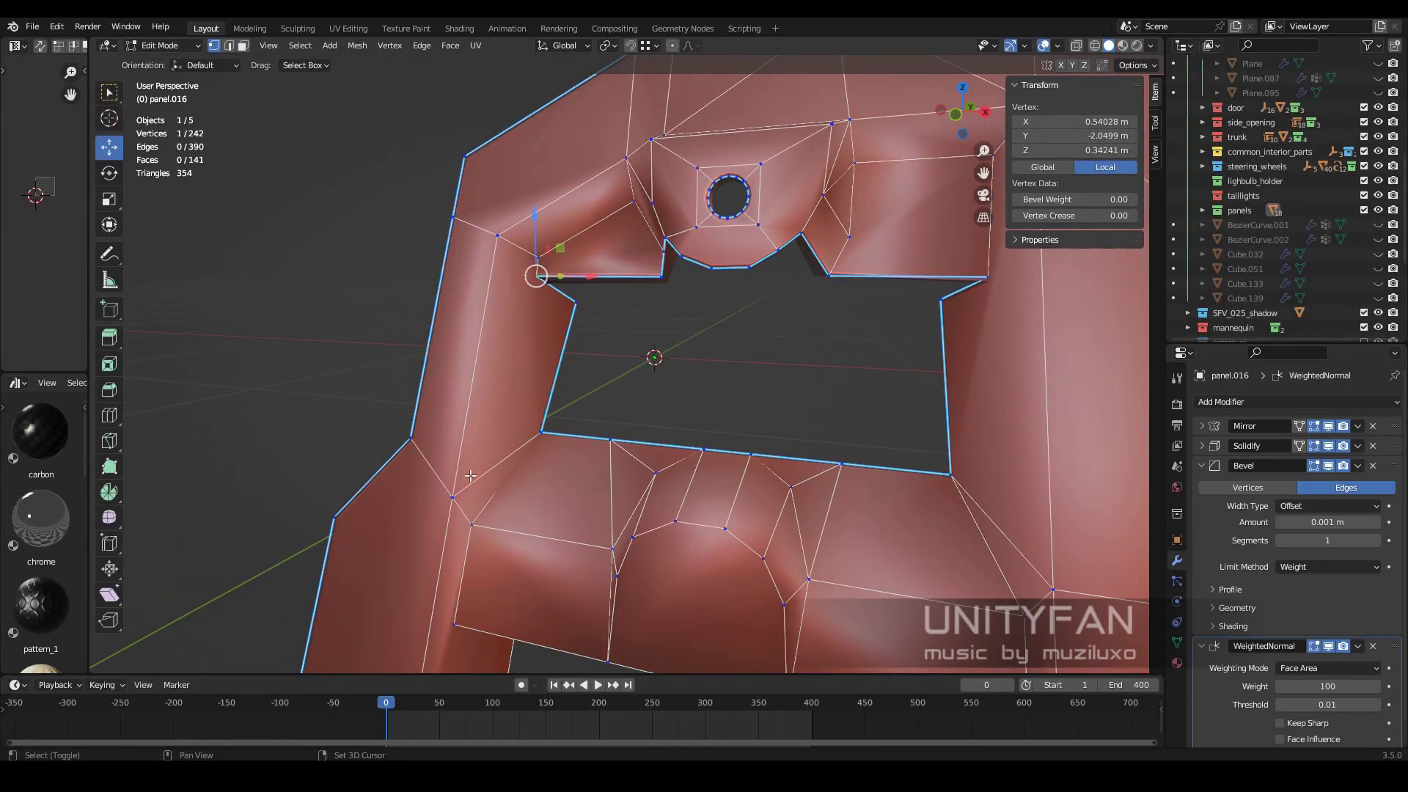
# - Knife-cut a new edge at the opening's top corner and reposition its vertex
pyautogui.moveTo(470, 475); pyautogui.dragTo(660, 330, button='middle')
pyautogui.press('k')
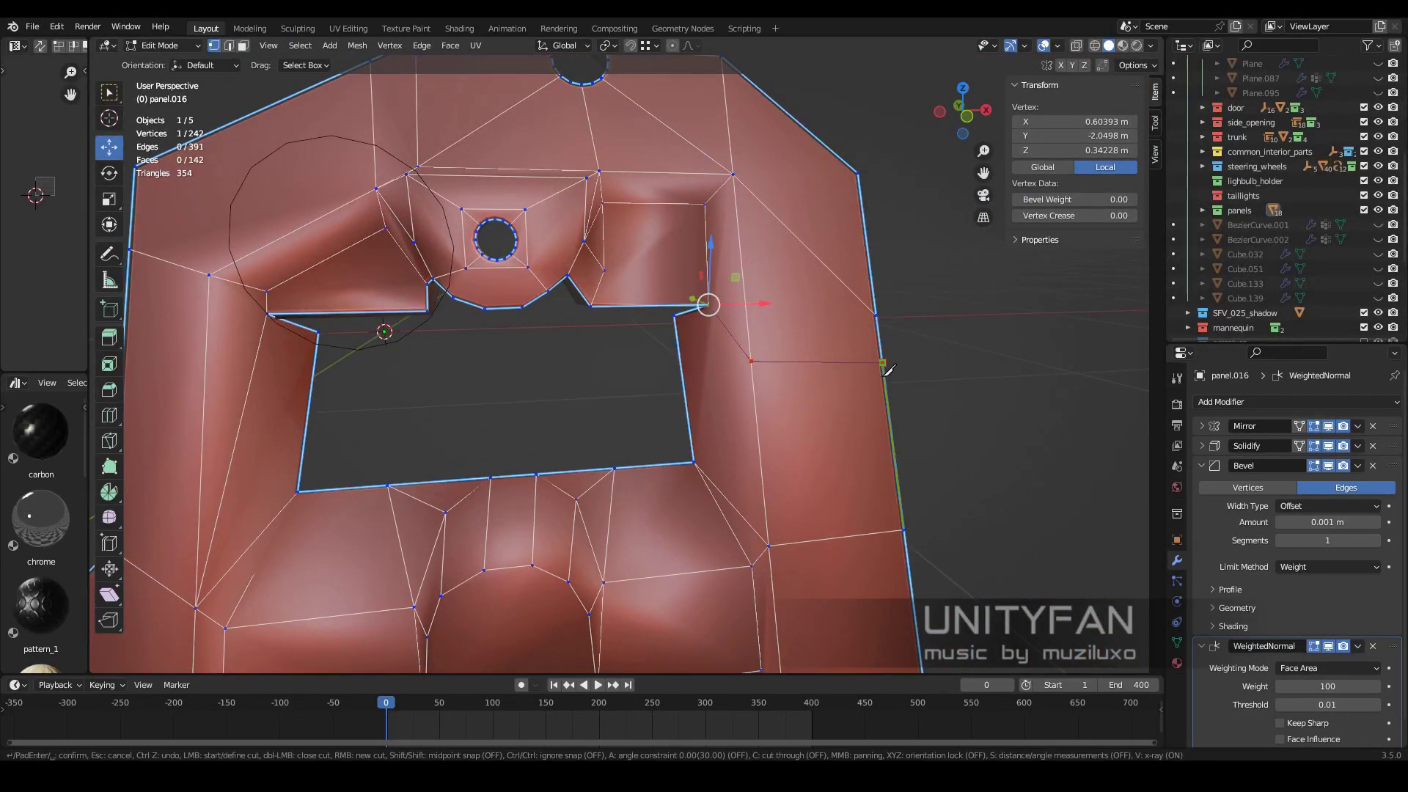
pyautogui.press('Return')
pyautogui.moveTo(887, 370)
pyautogui.mouseDown(button='middle')
pyautogui.moveTo(622, 375)
pyautogui.moveTo(566, 351)
pyautogui.mouseUp(button='middle')
pyautogui.scroll(3, 566, 351)
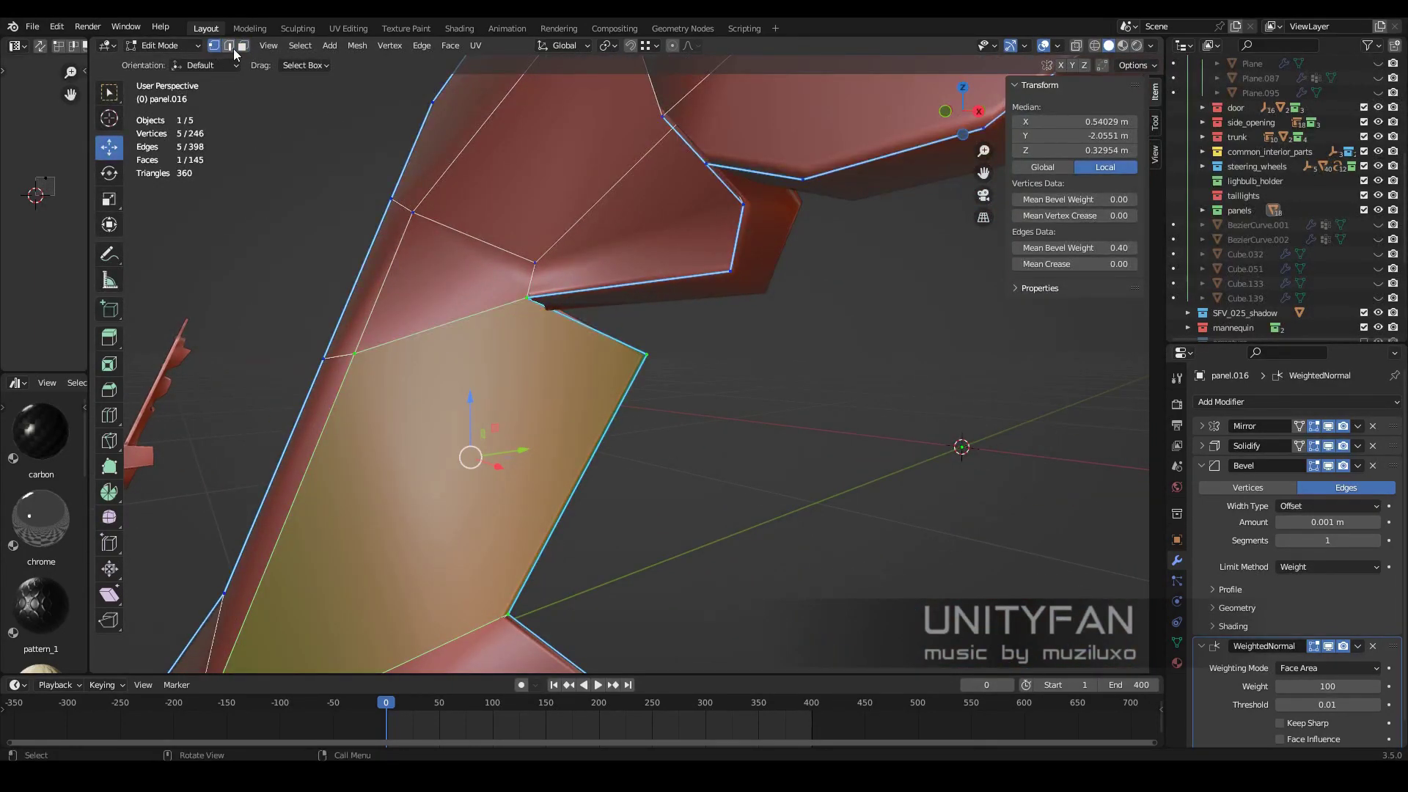
pyautogui.moveTo(666, 377); pyautogui.dragTo(557, 323, button='middle')
pyautogui.press('g')
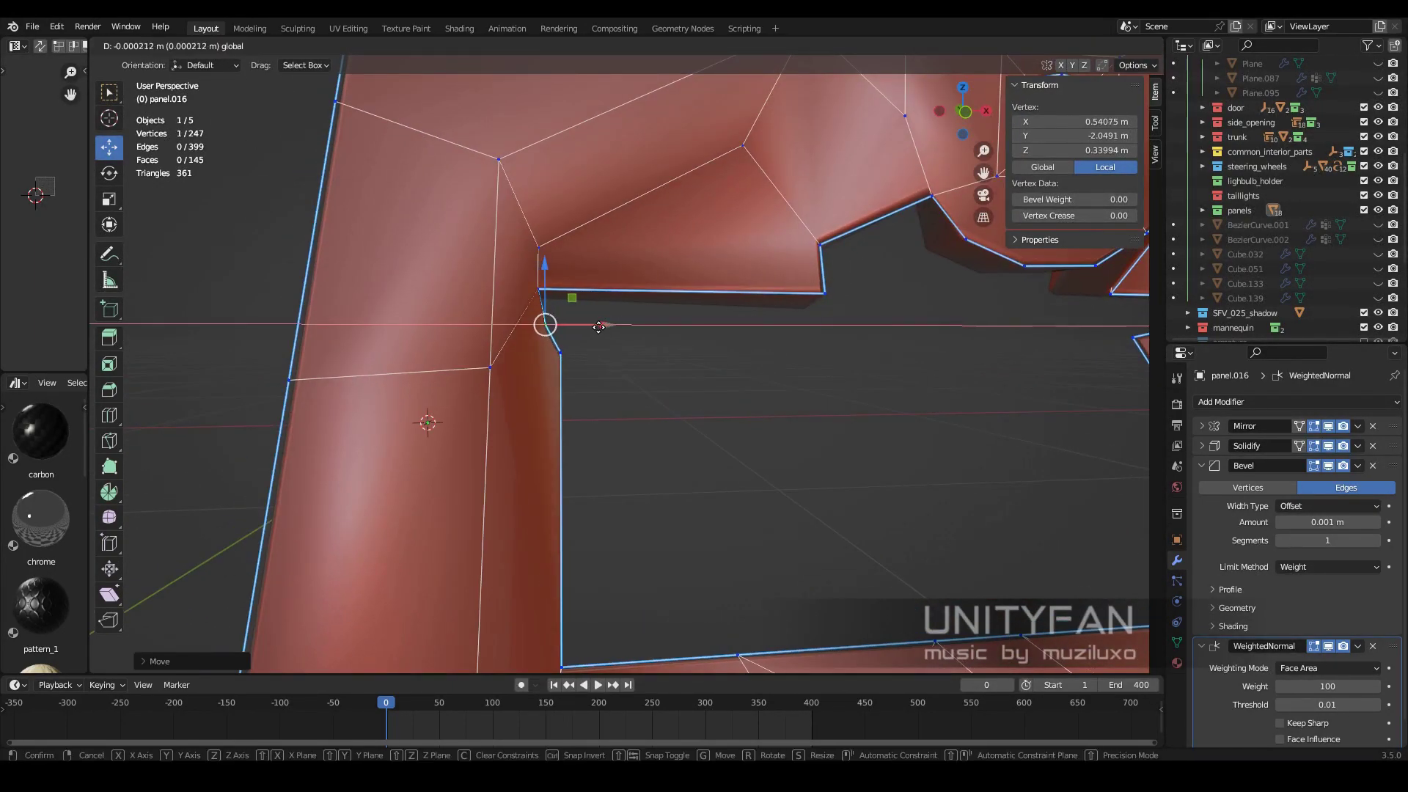
pyautogui.click(679, 399)
pyautogui.moveTo(679, 399)
pyautogui.mouseDown(button='middle')
pyautogui.moveTo(666, 444)
pyautogui.moveTo(719, 389)
pyautogui.mouseUp(button='middle')
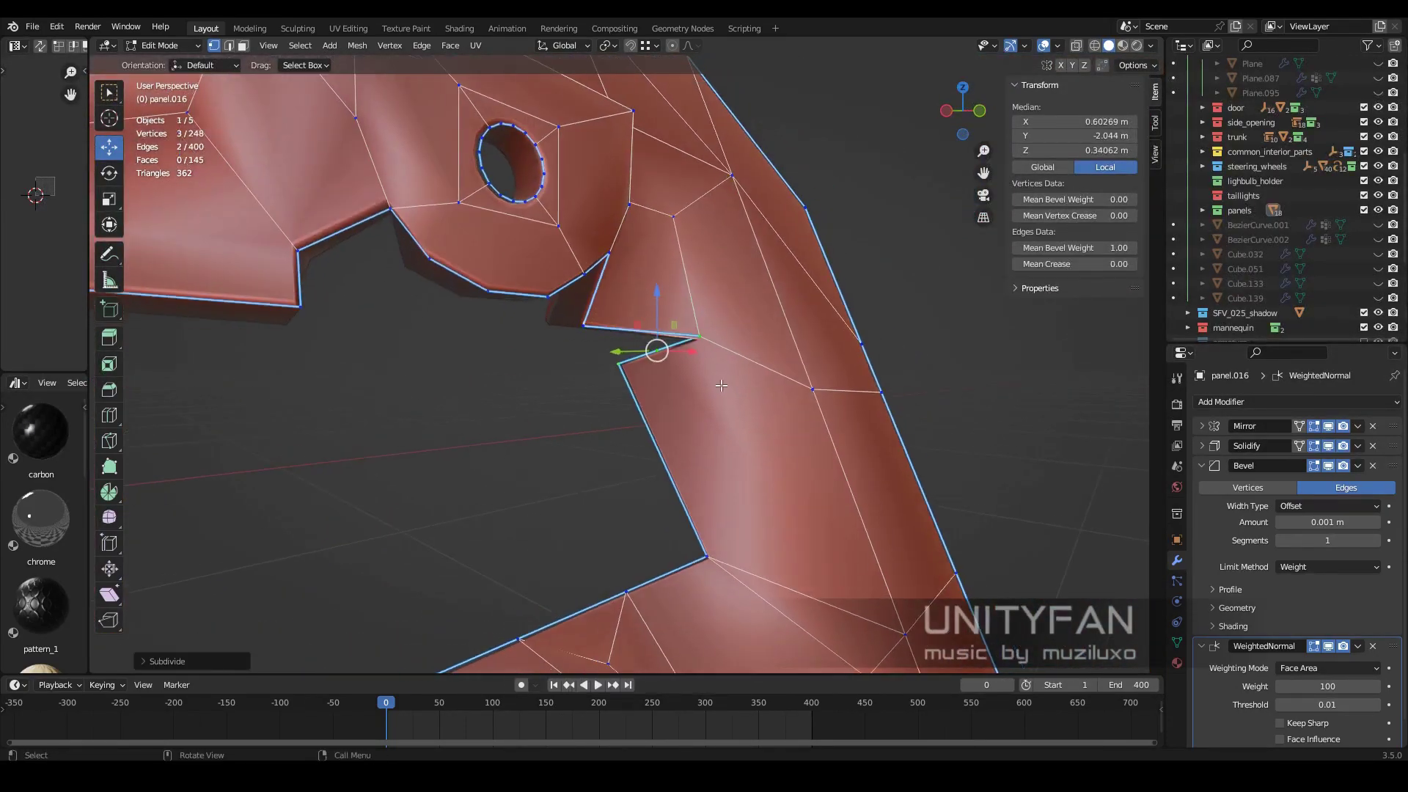
# - Extrude a vertex to the opening corner and fill an edge between the two vertices
pyautogui.press('e')
pyautogui.click(726, 379)
pyautogui.scroll(-3, 726, 379)
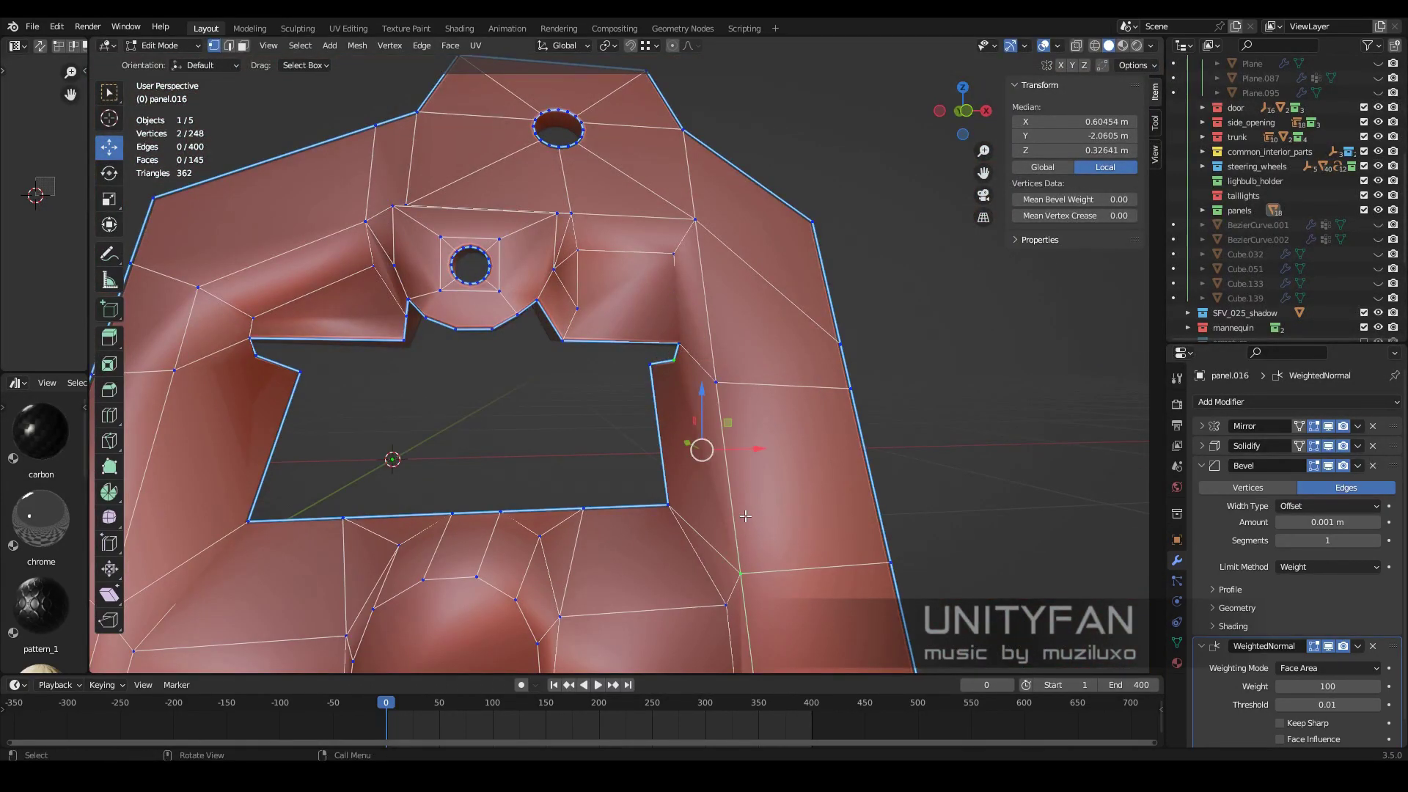
pyautogui.press('f')
pyautogui.moveTo(745, 516); pyautogui.dragTo(427, 358, button='middle')
pyautogui.moveTo(349, 526); pyautogui.dragTo(675, 393, button='middle')
pyautogui.scroll(3, 648, 368)
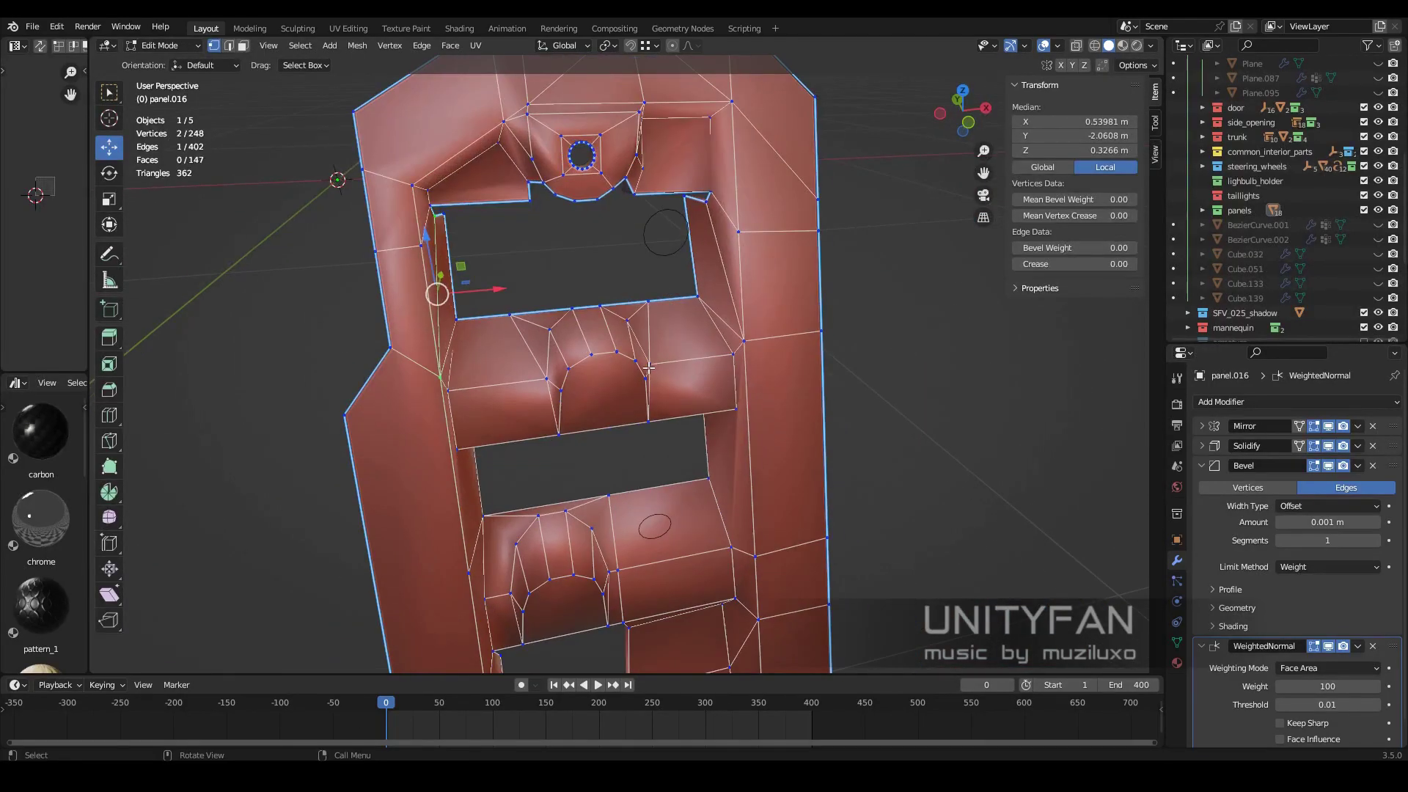
pyautogui.scroll(4, 596, 393)
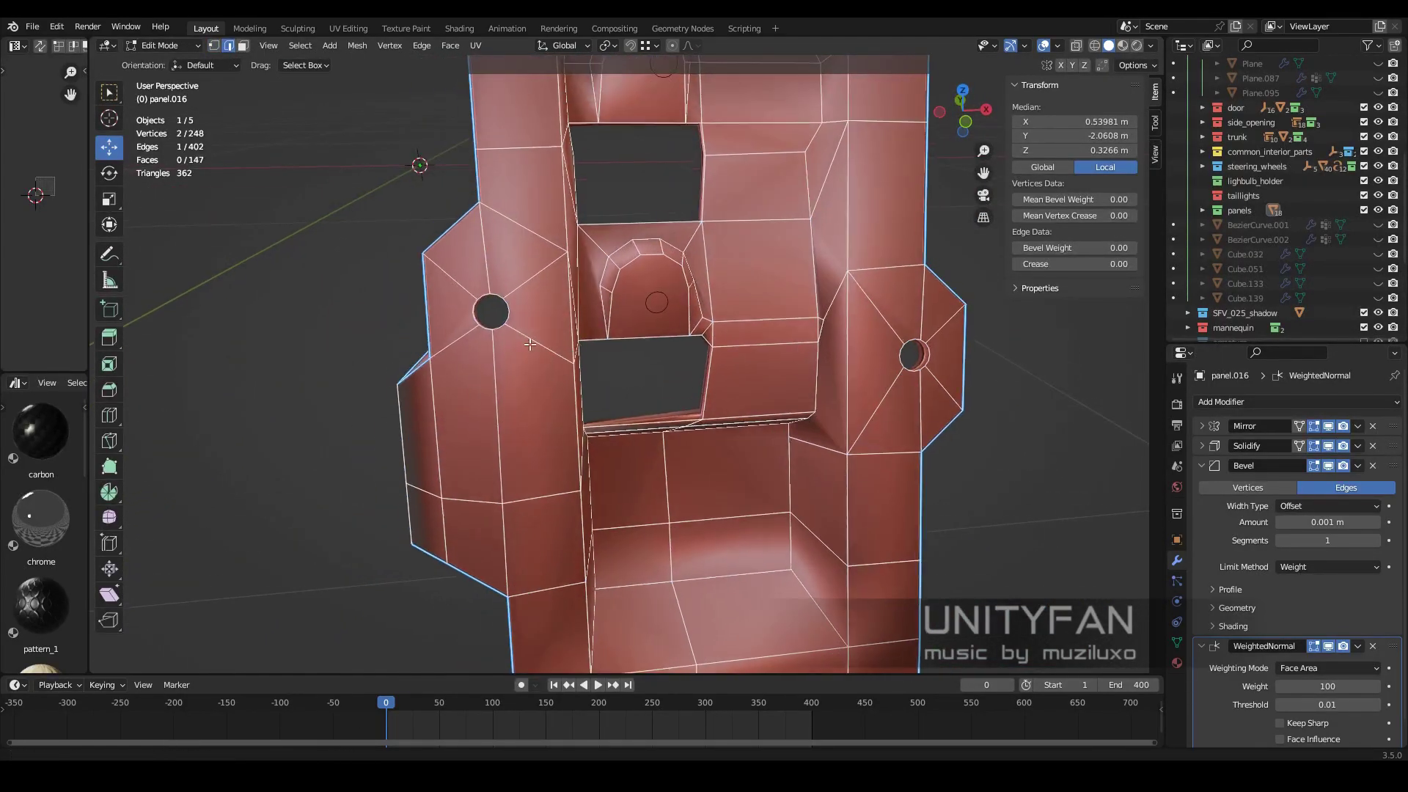
# - Check the recut corners' shading and bevel by toggling X-ray and Edit Mode
pyautogui.hotkey('alt', 'z')
pyautogui.press('2')
pyautogui.hotkey('alt', 'z')
pyautogui.press('Tab')
pyautogui.moveTo(842, 335)
pyautogui.mouseDown(button='middle')
pyautogui.moveTo(662, 367)
pyautogui.moveTo(647, 399)
pyautogui.moveTo(731, 420)
pyautogui.moveTo(698, 399)
pyautogui.moveTo(736, 396)
pyautogui.moveTo(731, 435)
pyautogui.moveTo(743, 402)
pyautogui.moveTo(707, 371)
pyautogui.mouseUp(button='middle')
pyautogui.press('Tab')
pyautogui.scroll(3, 751, 383)
pyautogui.scroll(-4, 731, 435)
pyautogui.press('Tab')
pyautogui.scroll(3, 716, 368)
pyautogui.press('Tab')
pyautogui.scroll(-2, 716, 368)
pyautogui.scroll(3, 570, 433)
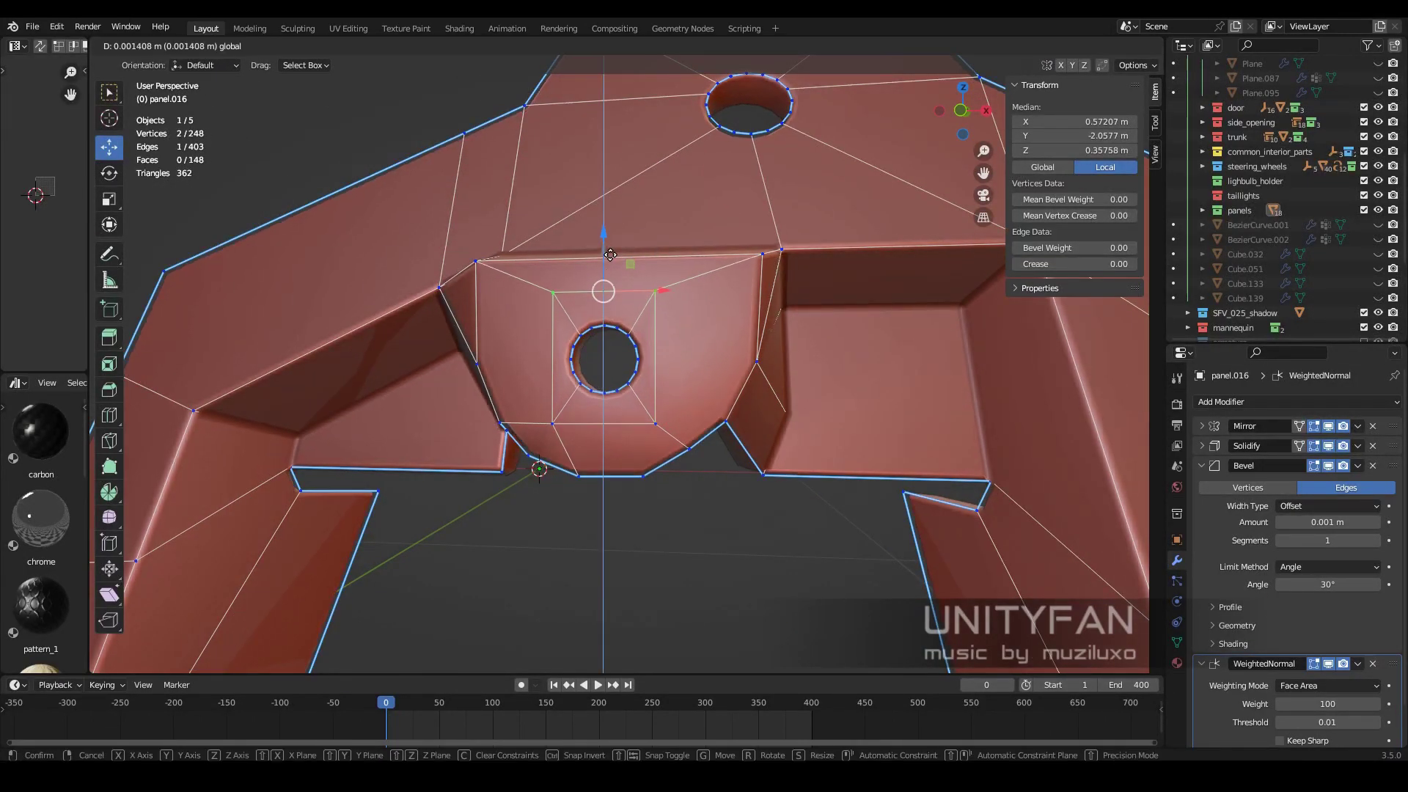
pyautogui.scroll(-4, 674, 428)
pyautogui.press('Tab')
pyautogui.press('Tab')
pyautogui.scroll(3, 675, 399)
# - Select the faces around the existing hole and frame them in front view
pyautogui.press('3')
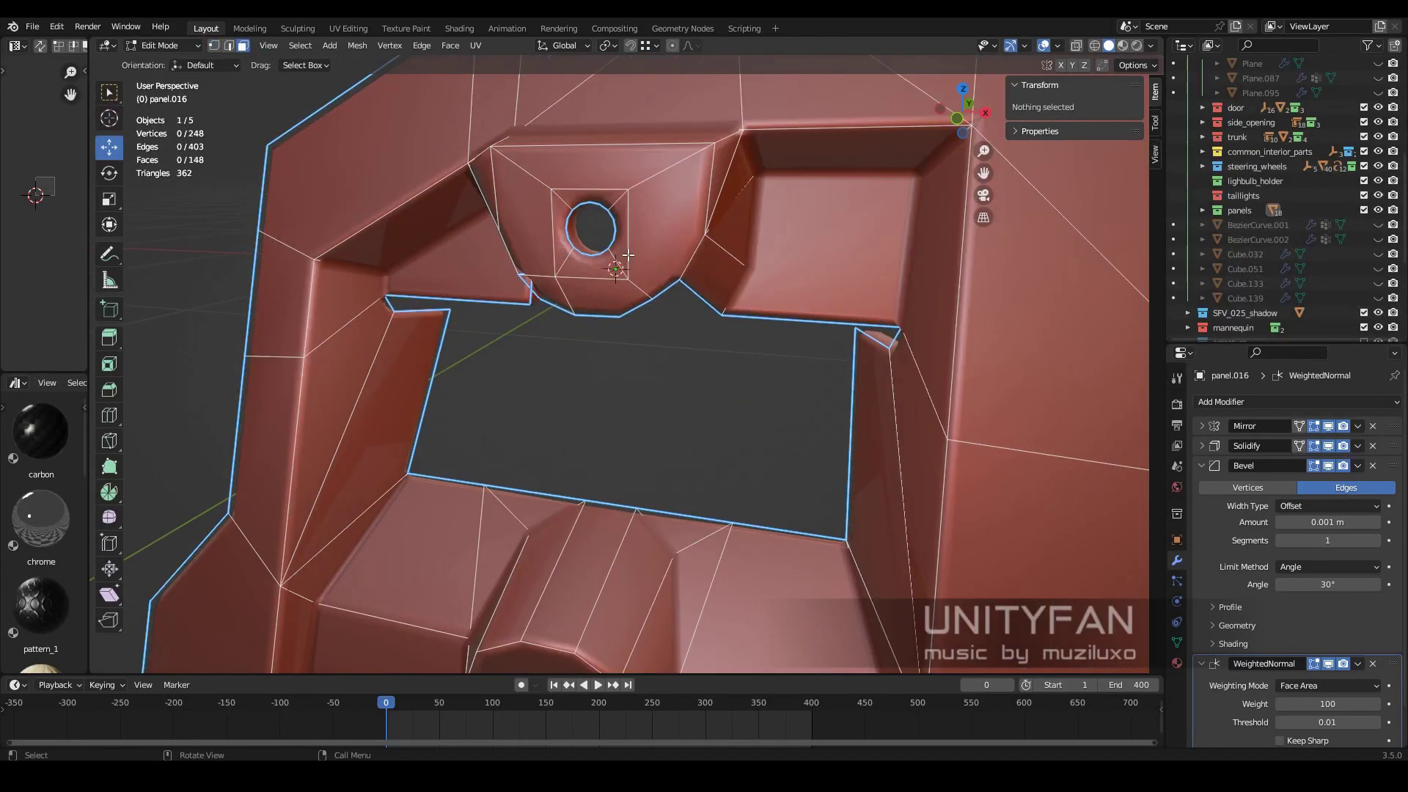
pyautogui.keyDown('shift'); pyautogui.click(583, 207); pyautogui.keyUp('shift')
pyautogui.moveTo(582, 207); pyautogui.dragTo(692, 290, button='middle')
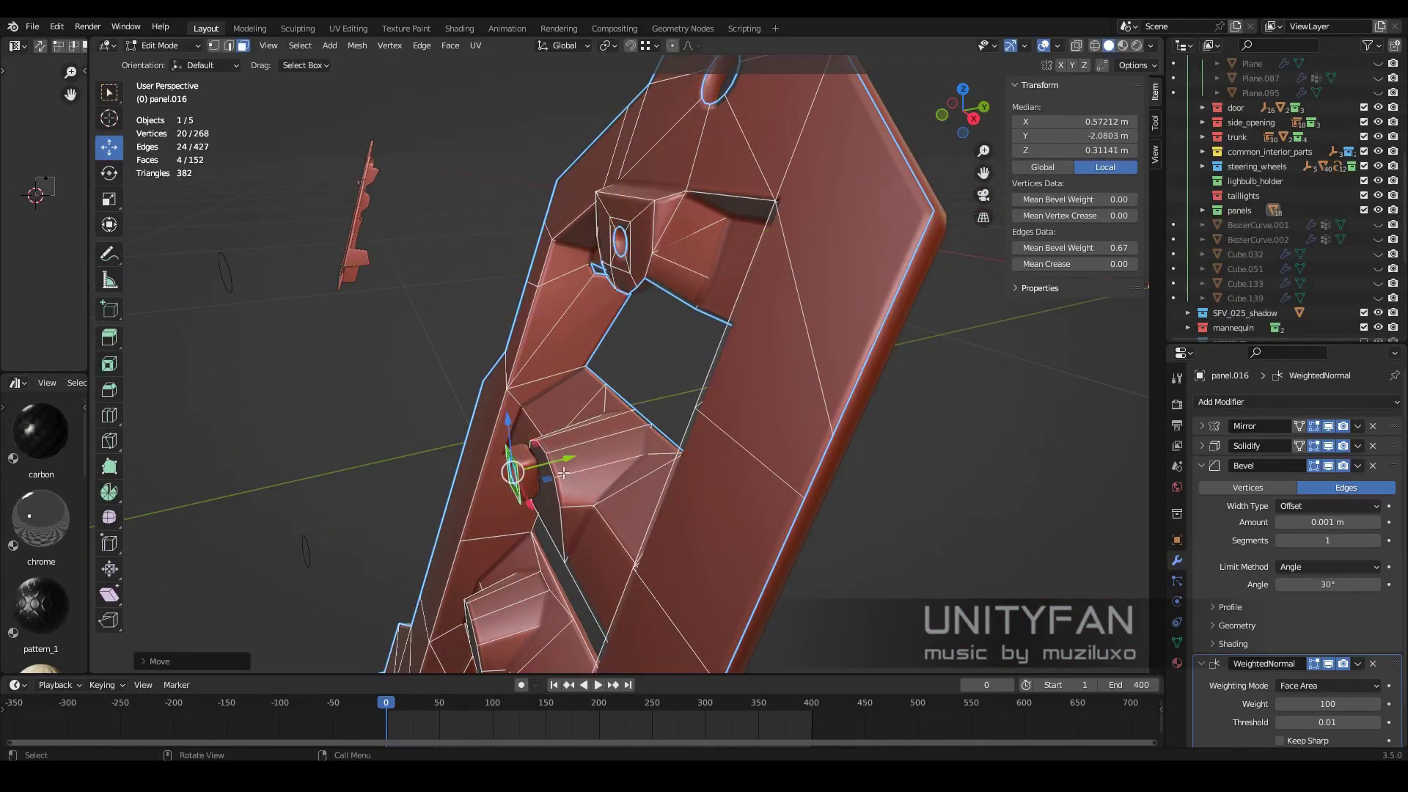
pyautogui.press('KP_Decimal')
pyautogui.press('KP_1')
pyautogui.click(601, 369)
pyautogui.moveTo(601, 370); pyautogui.dragTo(593, 396, button='middle')
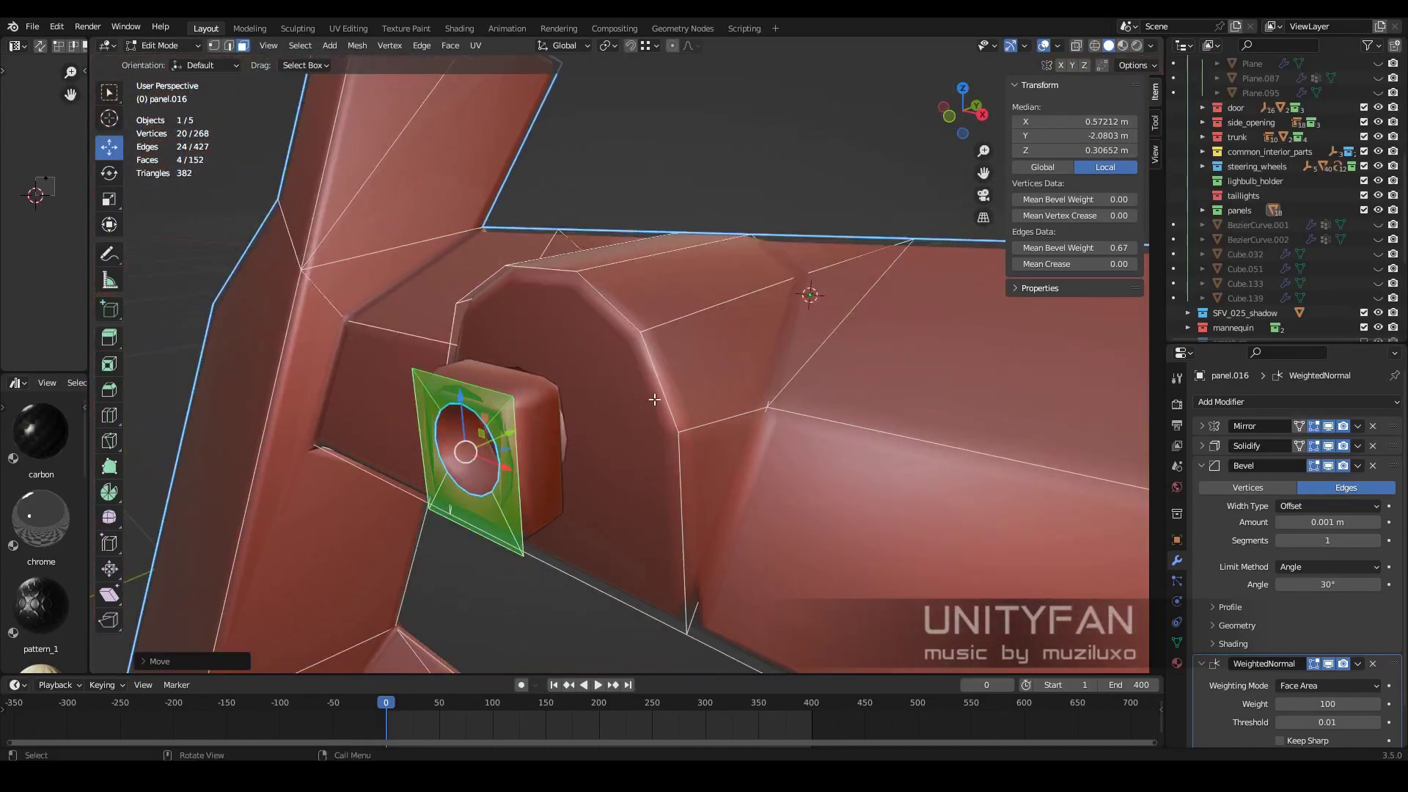
# - Duplicate the hole faces and place the copy lower on the panel
pyautogui.press('KP_3')
pyautogui.press('KP_1')
pyautogui.hotkey('shift', 'd')
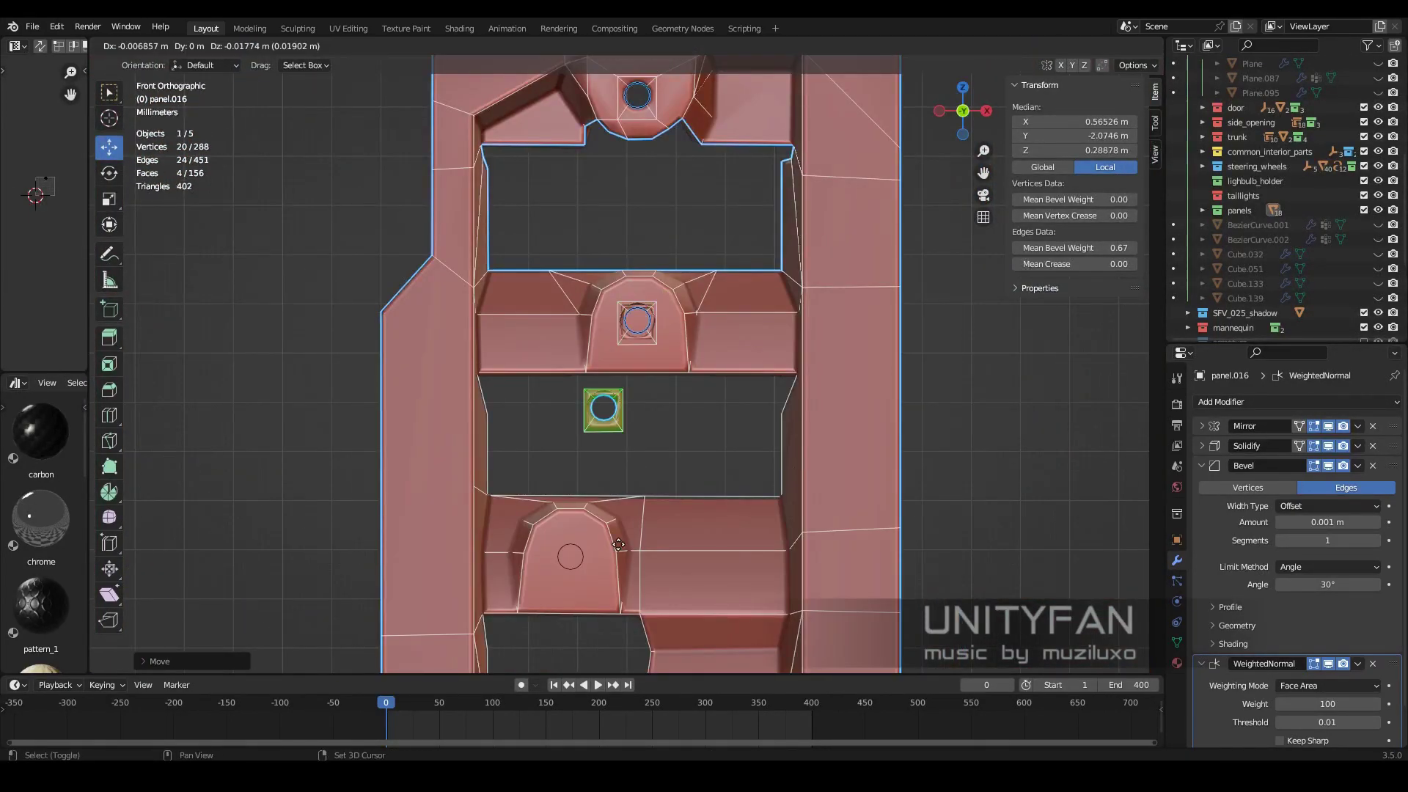
pyautogui.click(601, 410)
pyautogui.moveTo(601, 411); pyautogui.dragTo(594, 428, button='middle')
pyautogui.press('KP_Decimal')
pyautogui.press('KP_1')
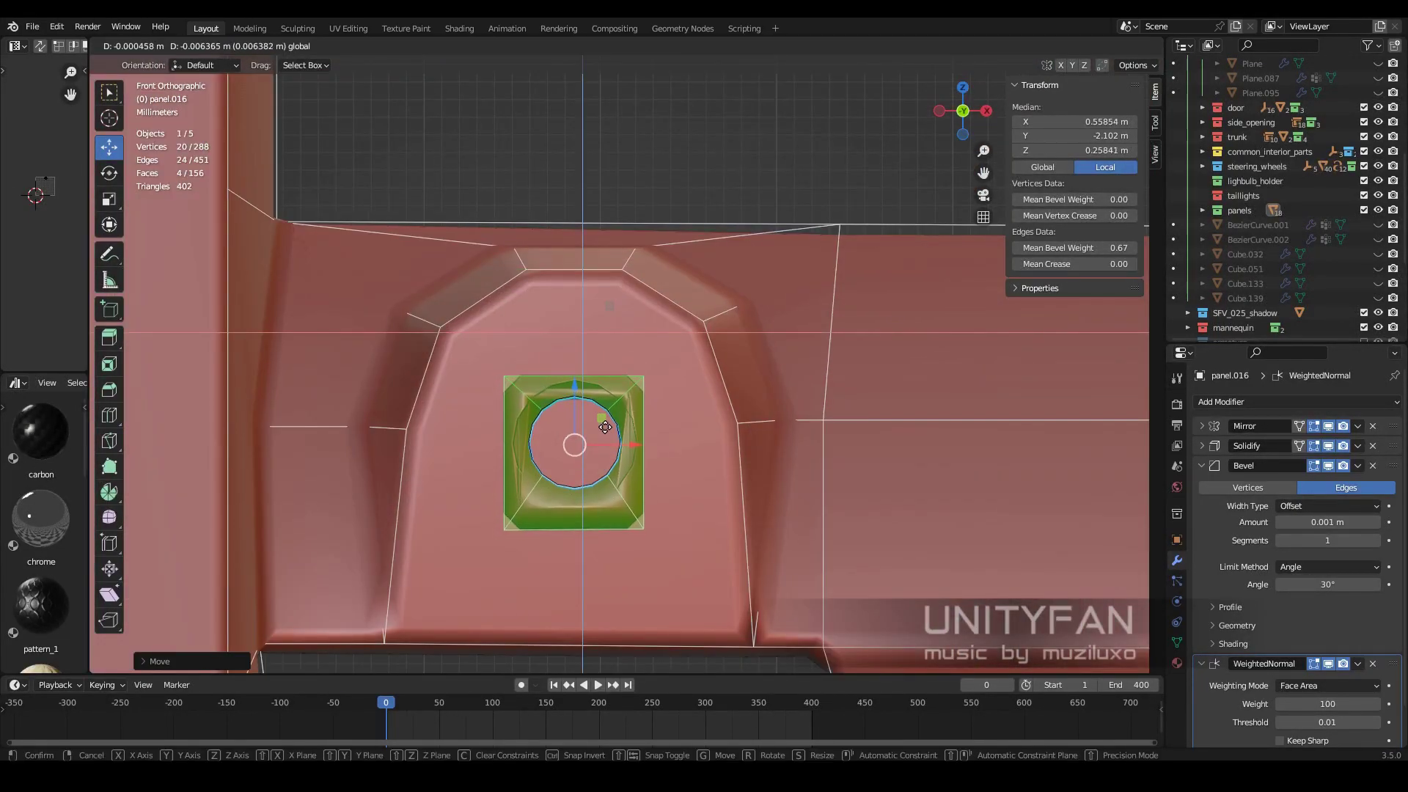
pyautogui.click(605, 427)
pyautogui.scroll(3, 615, 388)
pyautogui.click(621, 394)
pyautogui.moveTo(621, 394)
pyautogui.mouseDown(button='middle')
pyautogui.moveTo(634, 315)
pyautogui.moveTo(704, 440)
pyautogui.mouseUp(button='middle')
pyautogui.scroll(-5, 634, 316)
# - Extrude the copied faces and move them along Z into the second recess
pyautogui.press('e')
pyautogui.click(634, 315)
pyautogui.scroll(2, 660, 369)
pyautogui.press('KP_1')
pyautogui.scroll(4, 661, 369)
pyautogui.press('g')
pyautogui.press('z')
pyautogui.click(609, 354)
pyautogui.scroll(-3, 704, 440)
# - Knife-cut below the hole, delete the new face, and fill the gap
pyautogui.press('k')
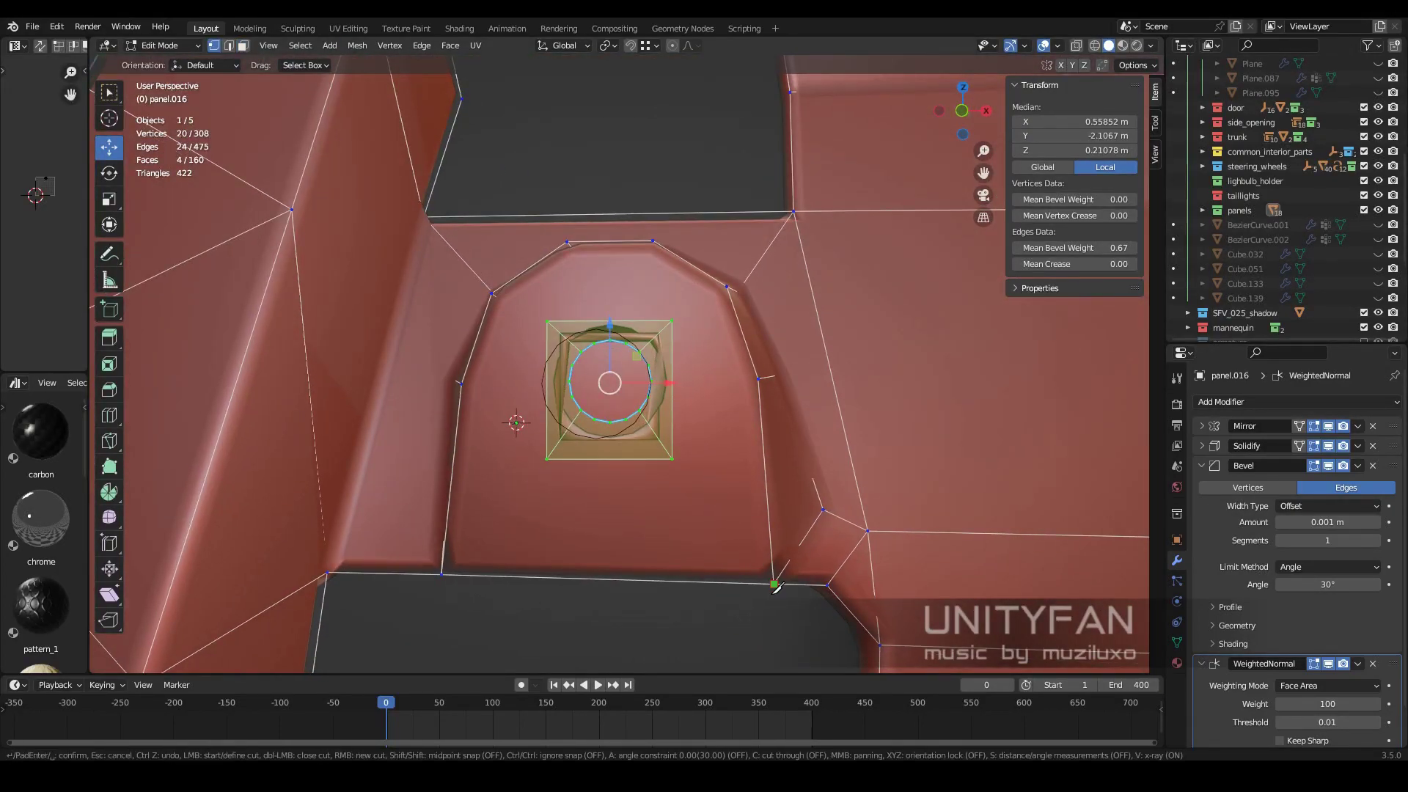
pyautogui.press('Return')
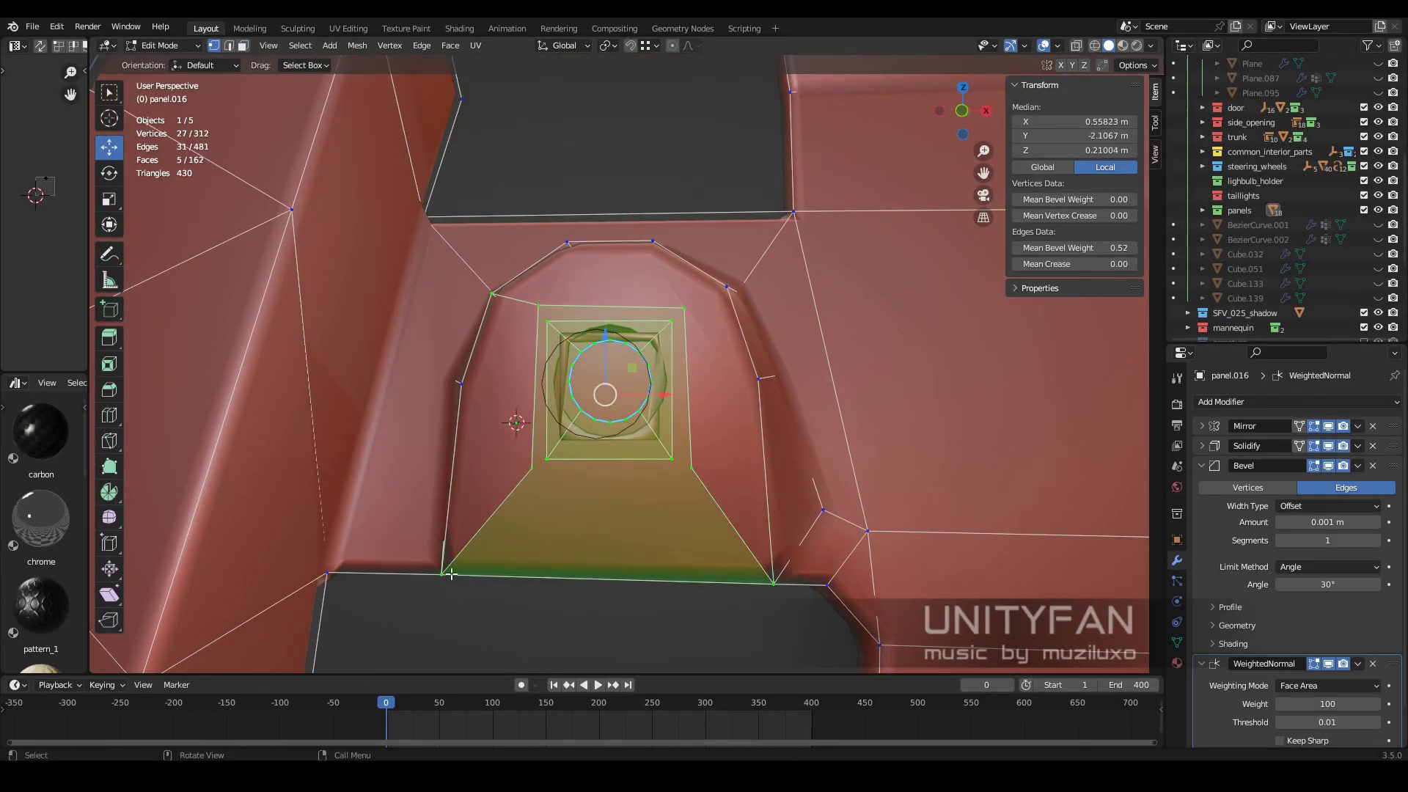
pyautogui.press('3')
pyautogui.click(613, 465)
pyautogui.scroll(2, 597, 471)
pyautogui.press('x')
pyautogui.click(696, 389)
pyautogui.moveTo(696, 389); pyautogui.dragTo(440, 220, button='middle')
pyautogui.click(214, 46)
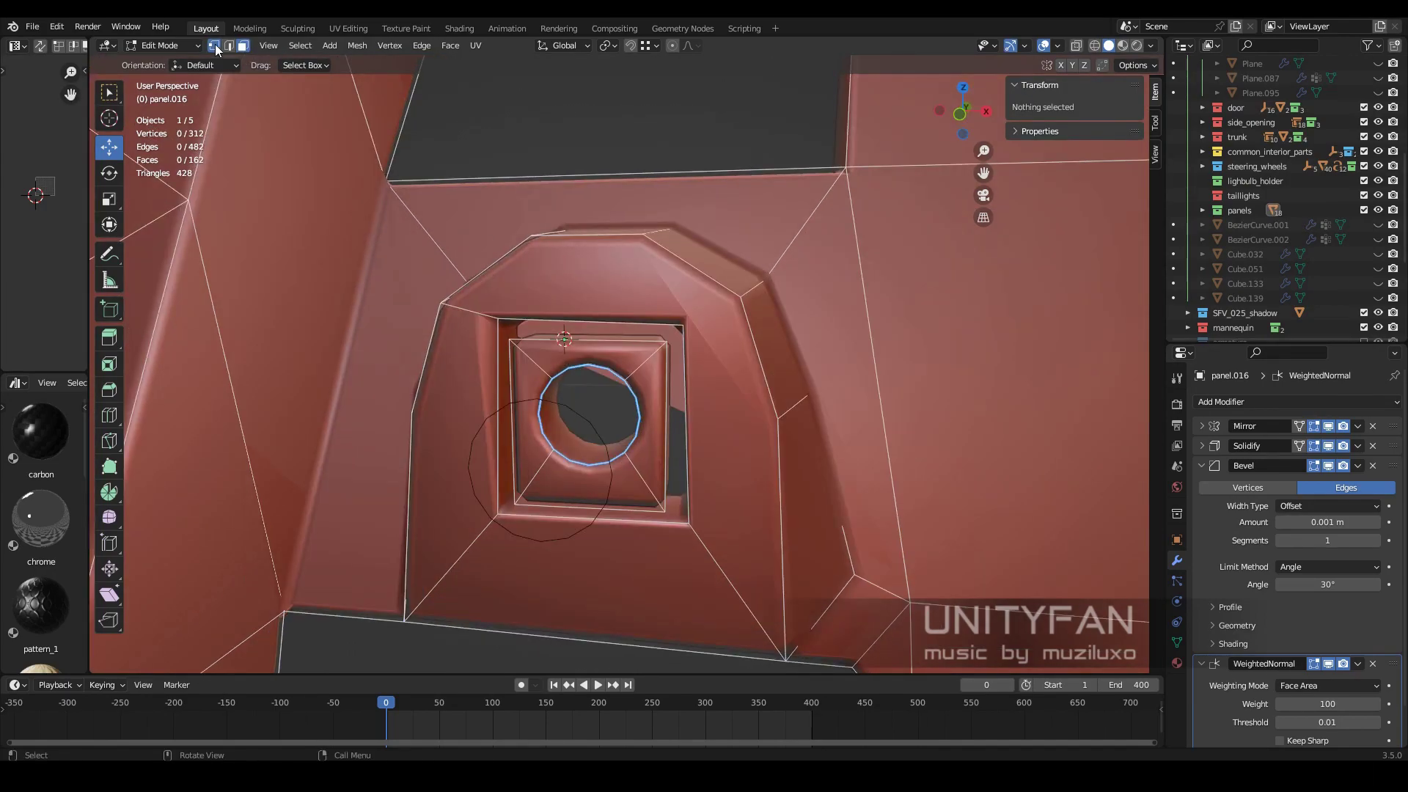
pyautogui.press('l')
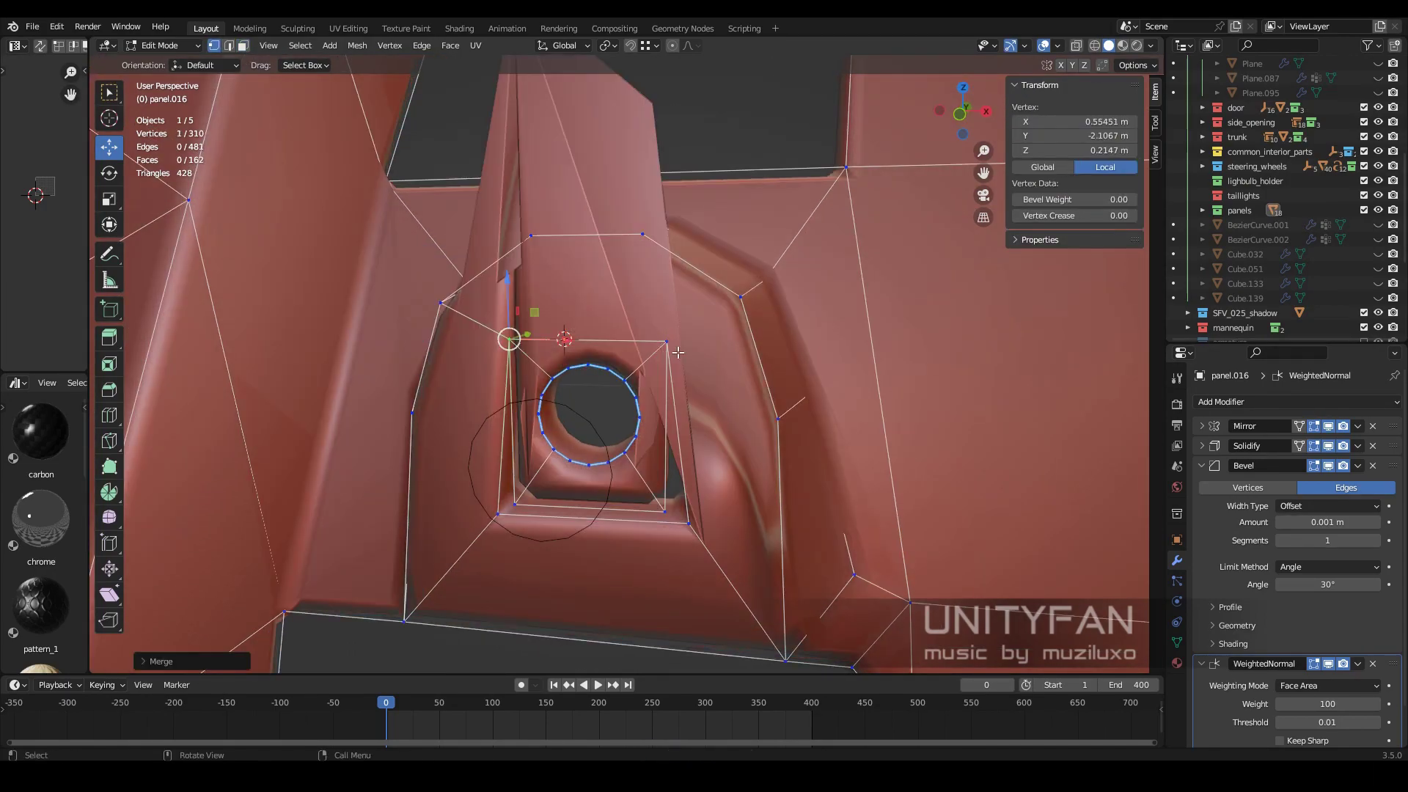
pyautogui.press('f')
pyautogui.click(670, 517)
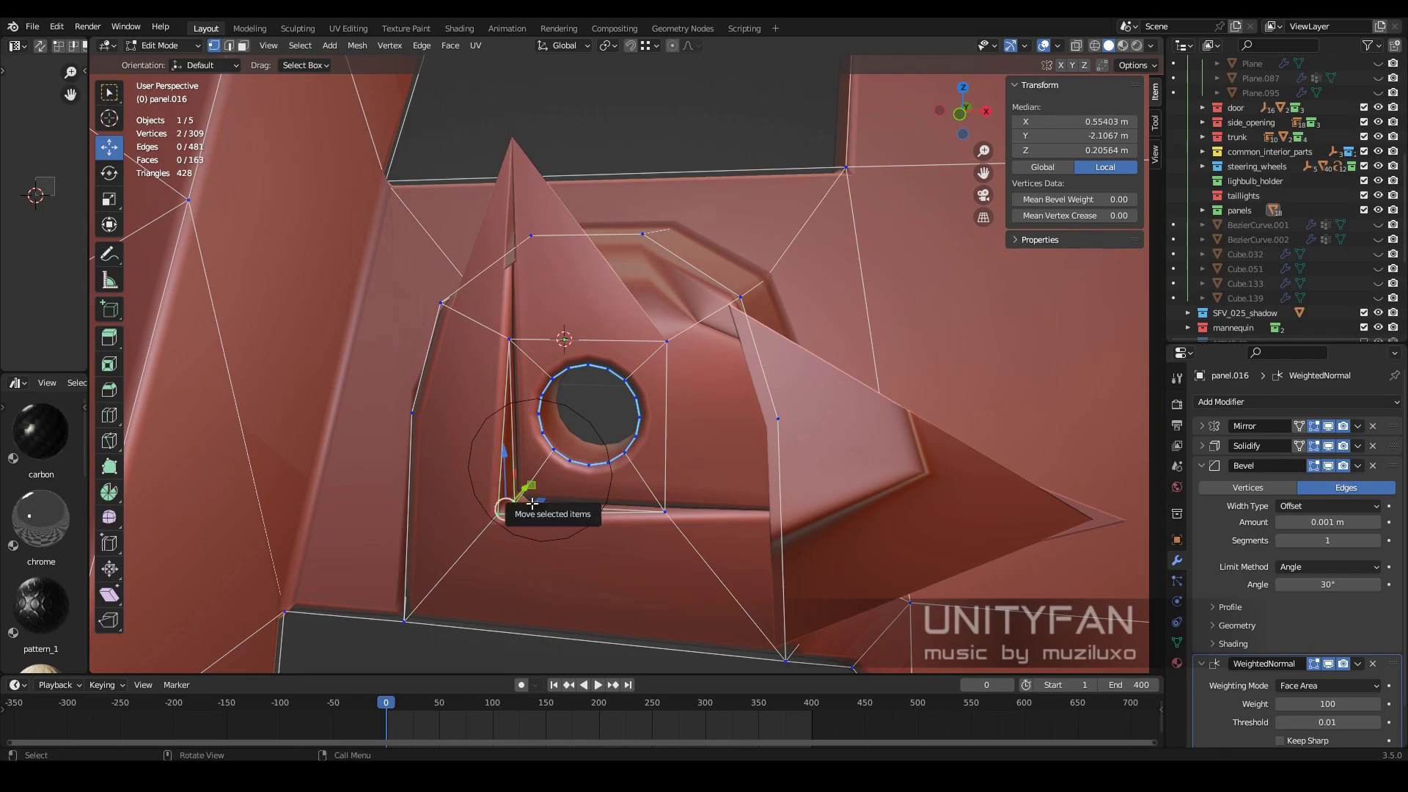
# - Finish the extra cut edges, merge the hole-corner vertices, and check the shading
pyautogui.press('Tab')
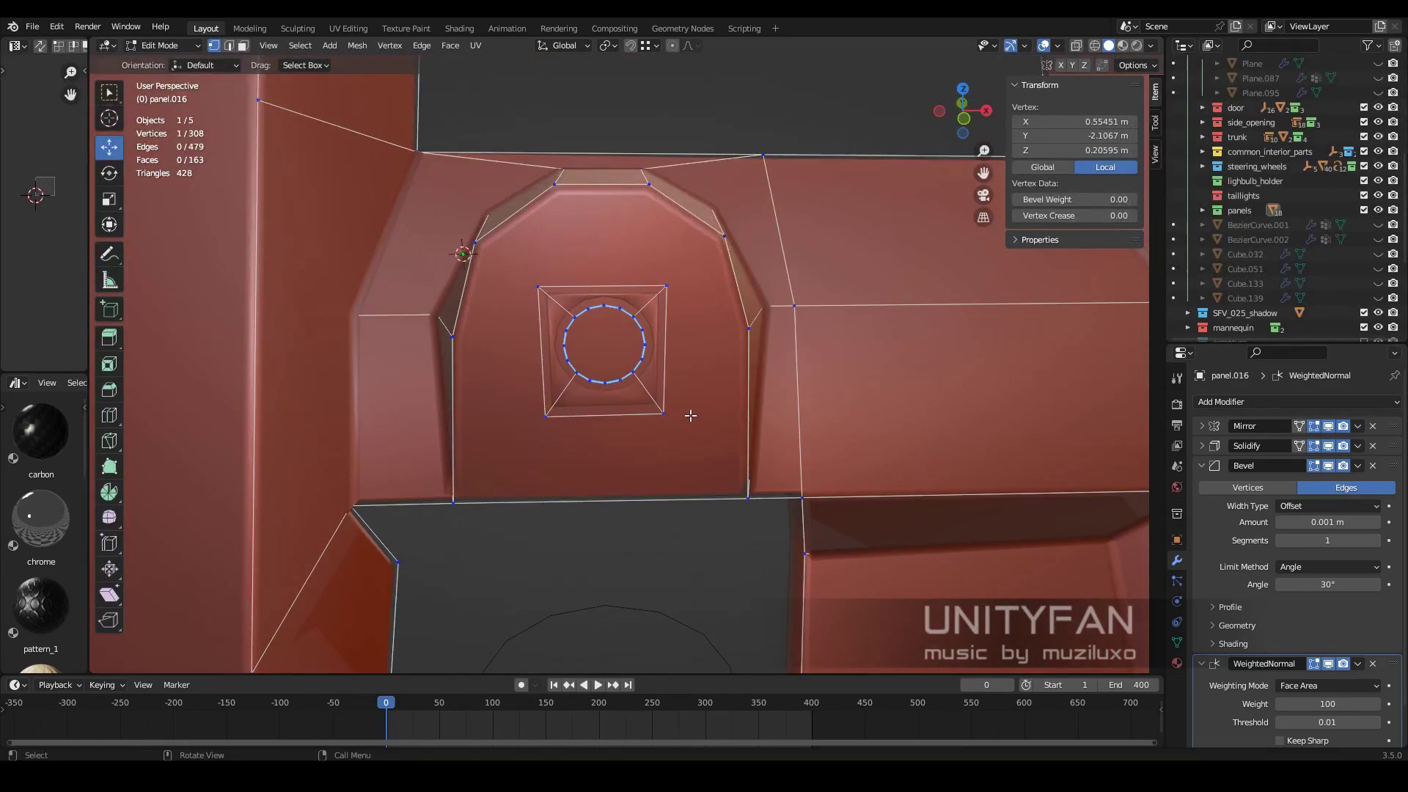
pyautogui.press('Return')
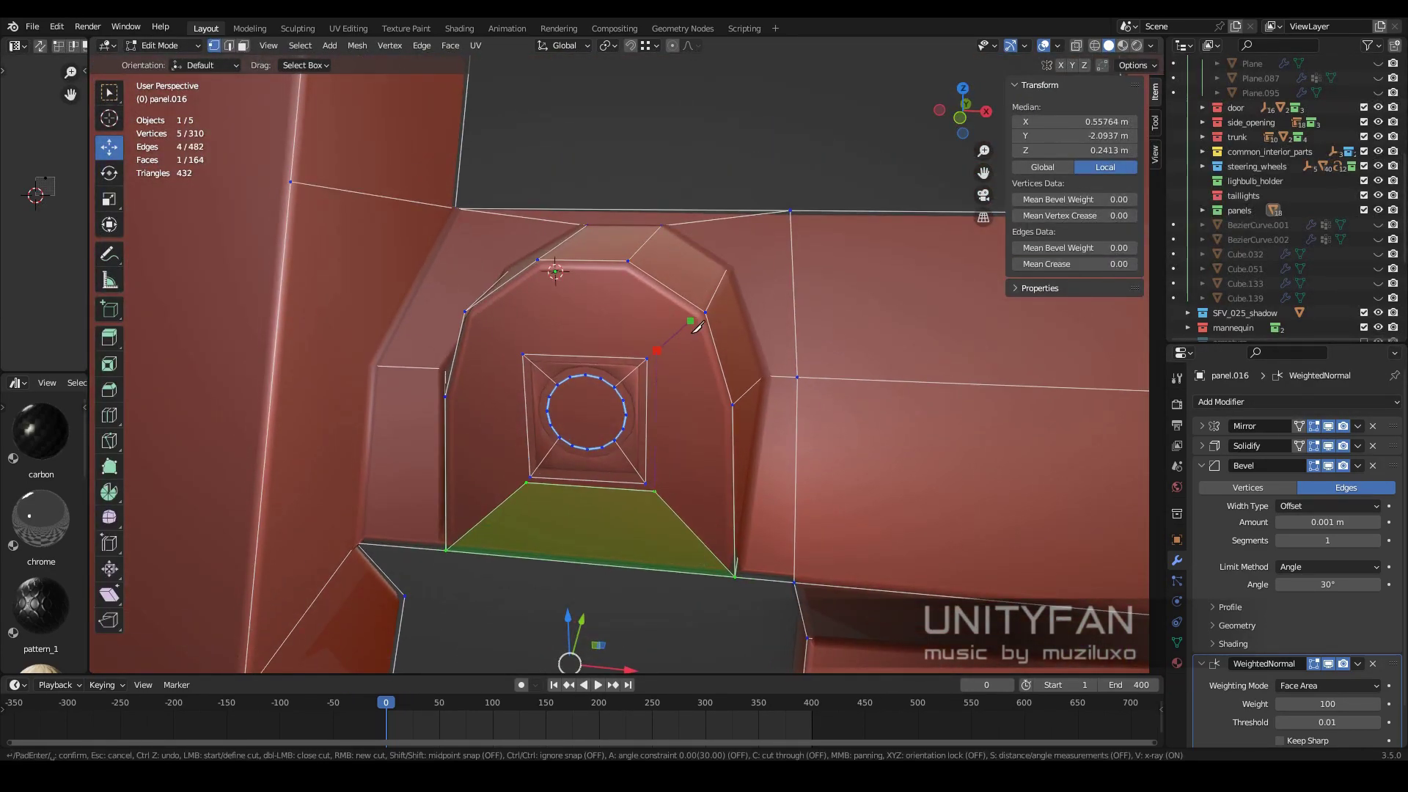
pyautogui.click(696, 326)
pyautogui.press('Return')
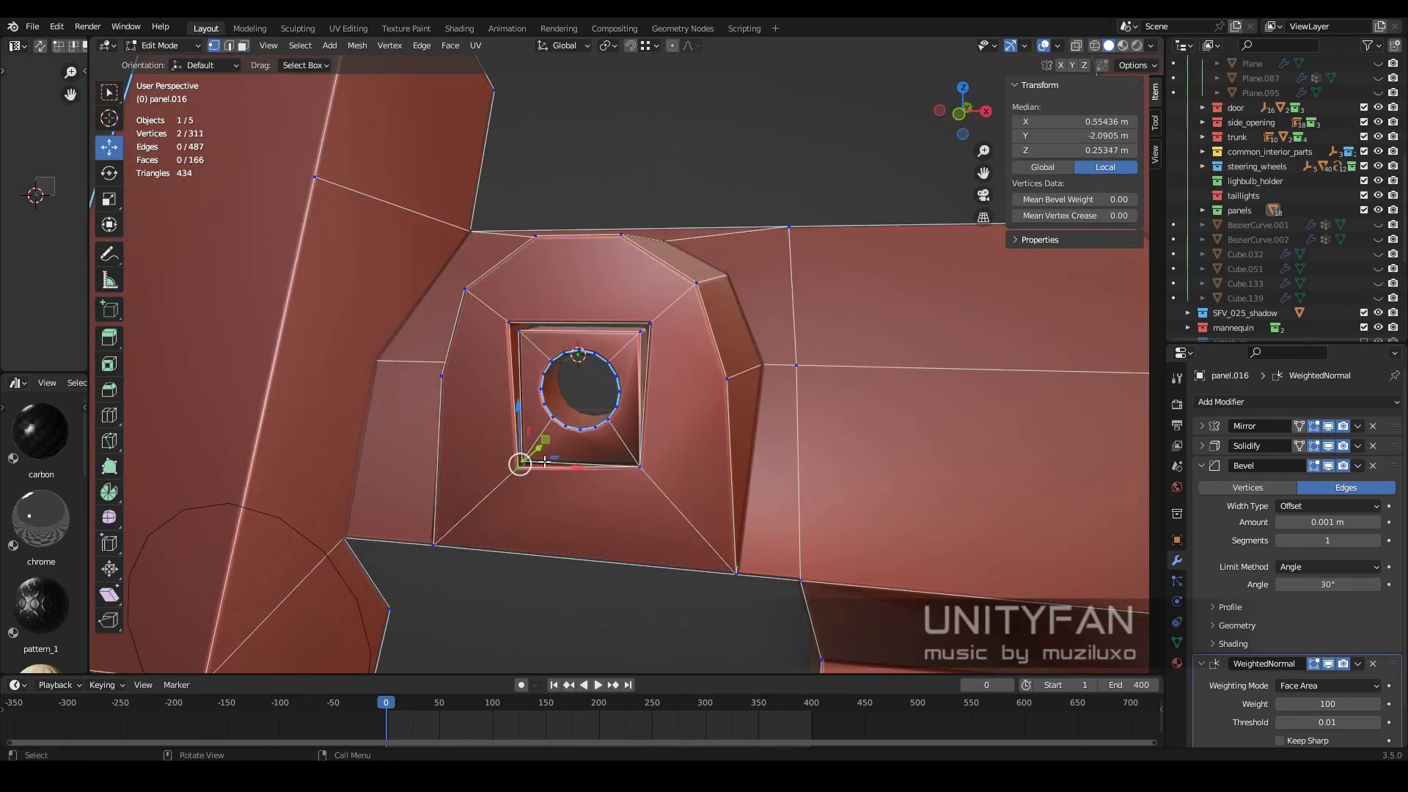
pyautogui.moveTo(679, 482)
pyautogui.mouseDown(button='middle')
pyautogui.moveTo(643, 324)
pyautogui.moveTo(741, 444)
pyautogui.moveTo(649, 420)
pyautogui.mouseUp(button='middle')
pyautogui.press('m')
pyautogui.click(624, 357)
pyautogui.press('Tab')
pyautogui.scroll(-4, 624, 357)
pyautogui.scroll(4, 649, 419)
pyautogui.press('Tab')
pyautogui.scroll(2, 665, 438)
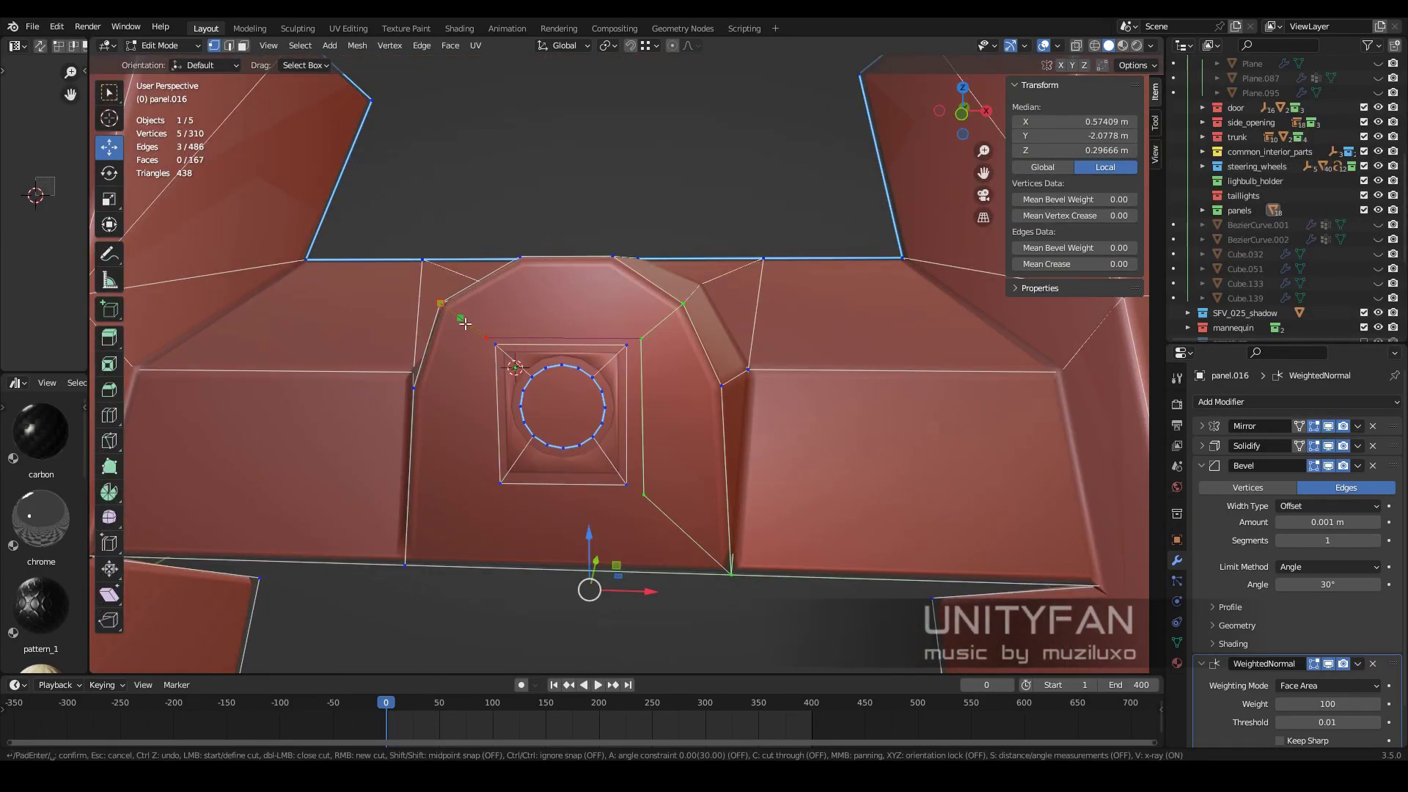
# - Commit the circular knife cut and delete the face inside it
pyautogui.press('Return')
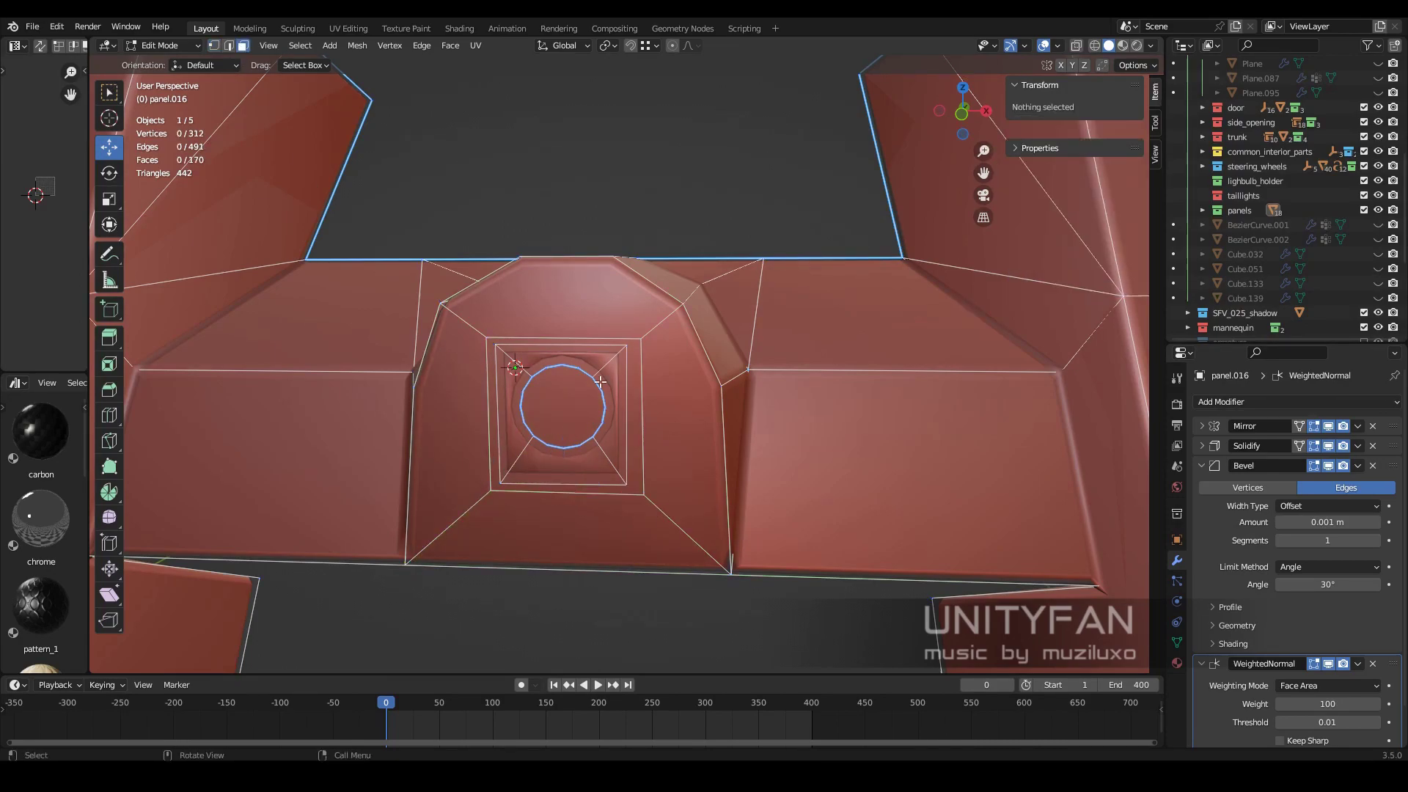
pyautogui.click(595, 414)
pyautogui.press('x')
pyautogui.press('f')
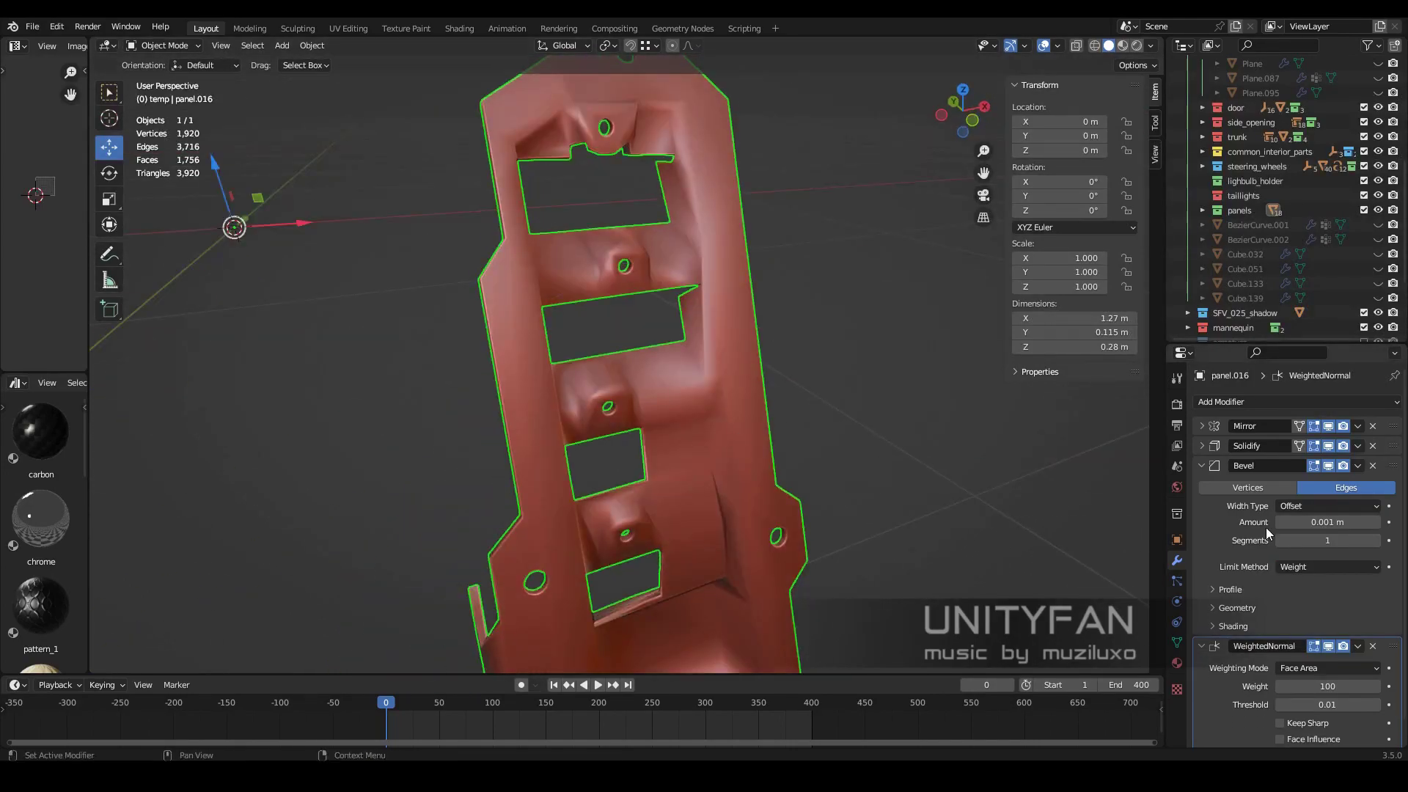
# - Set panel.016's Bevel limit method to Angle 34° and return to the full vehicle view
pyautogui.click(1312, 567)
pyautogui.click(1323, 585)
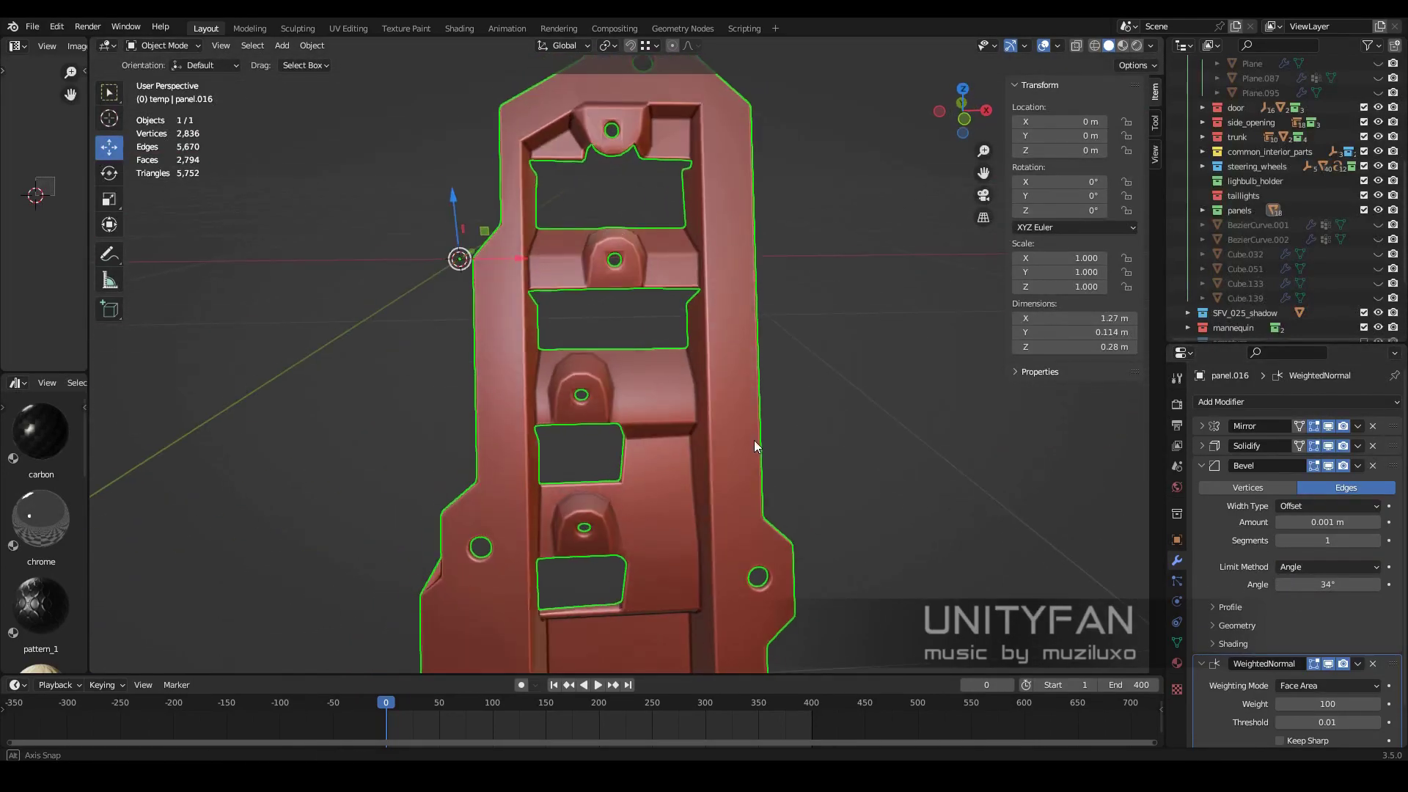
pyautogui.moveTo(733, 366); pyautogui.dragTo(696, 330, button='middle')
pyautogui.press('KP_Decimal')
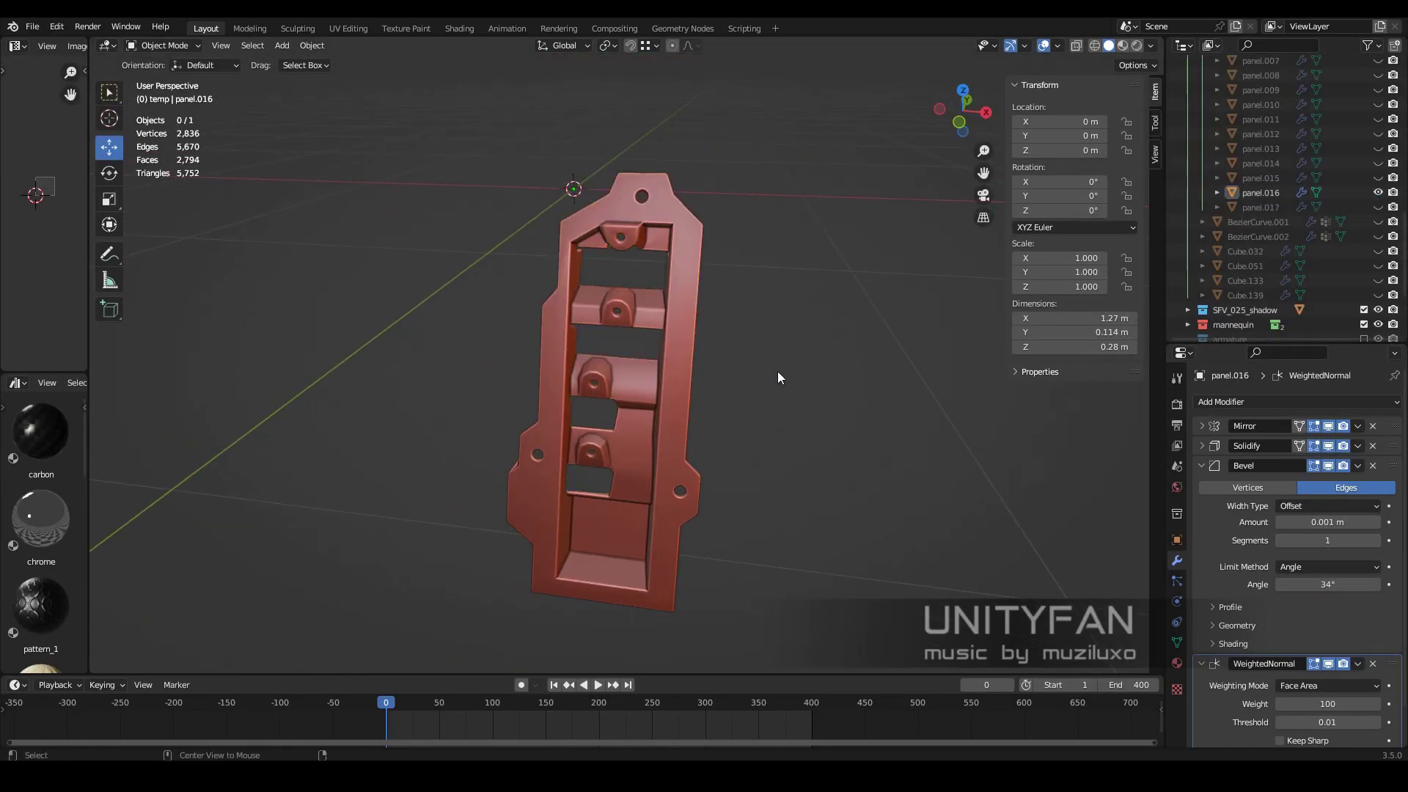
pyautogui.press('KP_Divide')
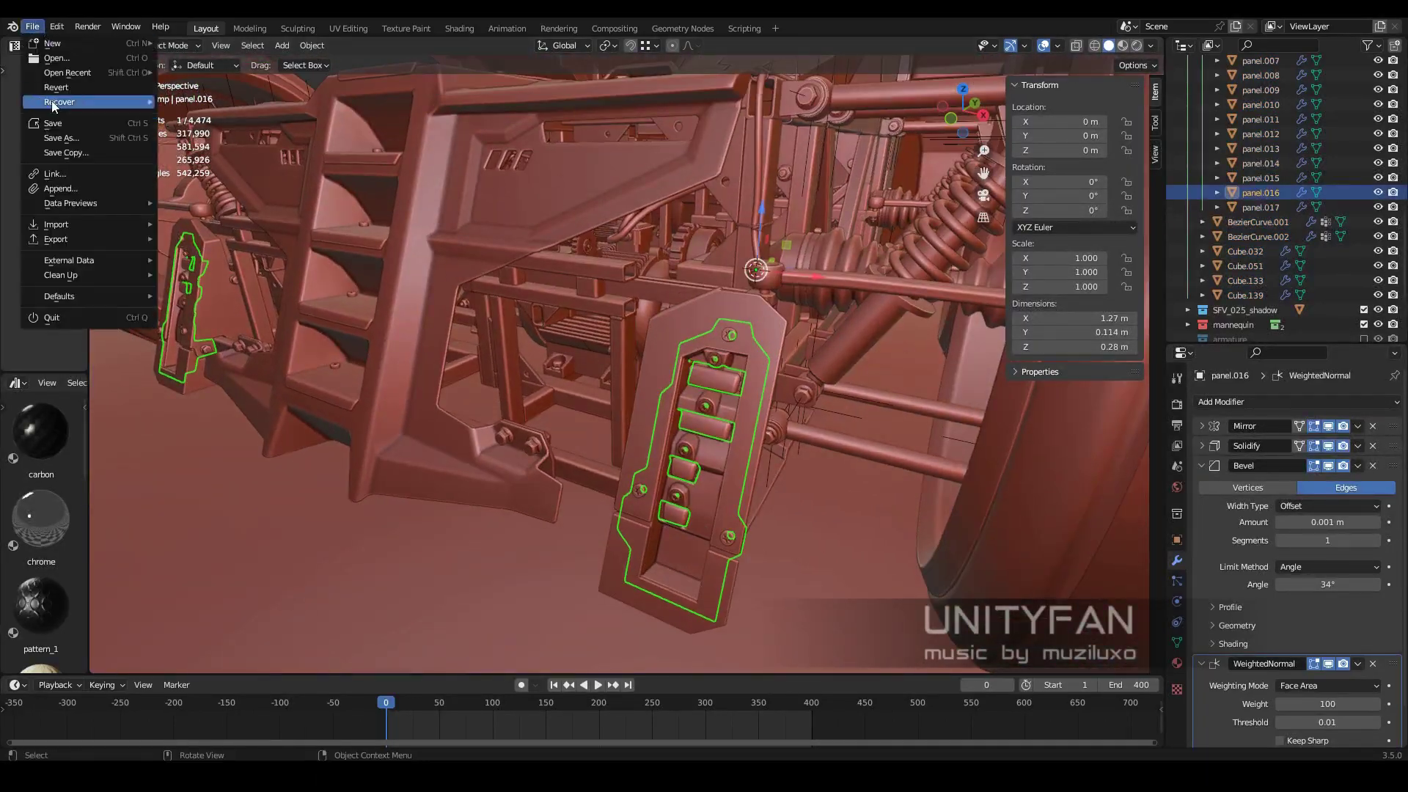
pyautogui.hotkey('alt', 'Tab')
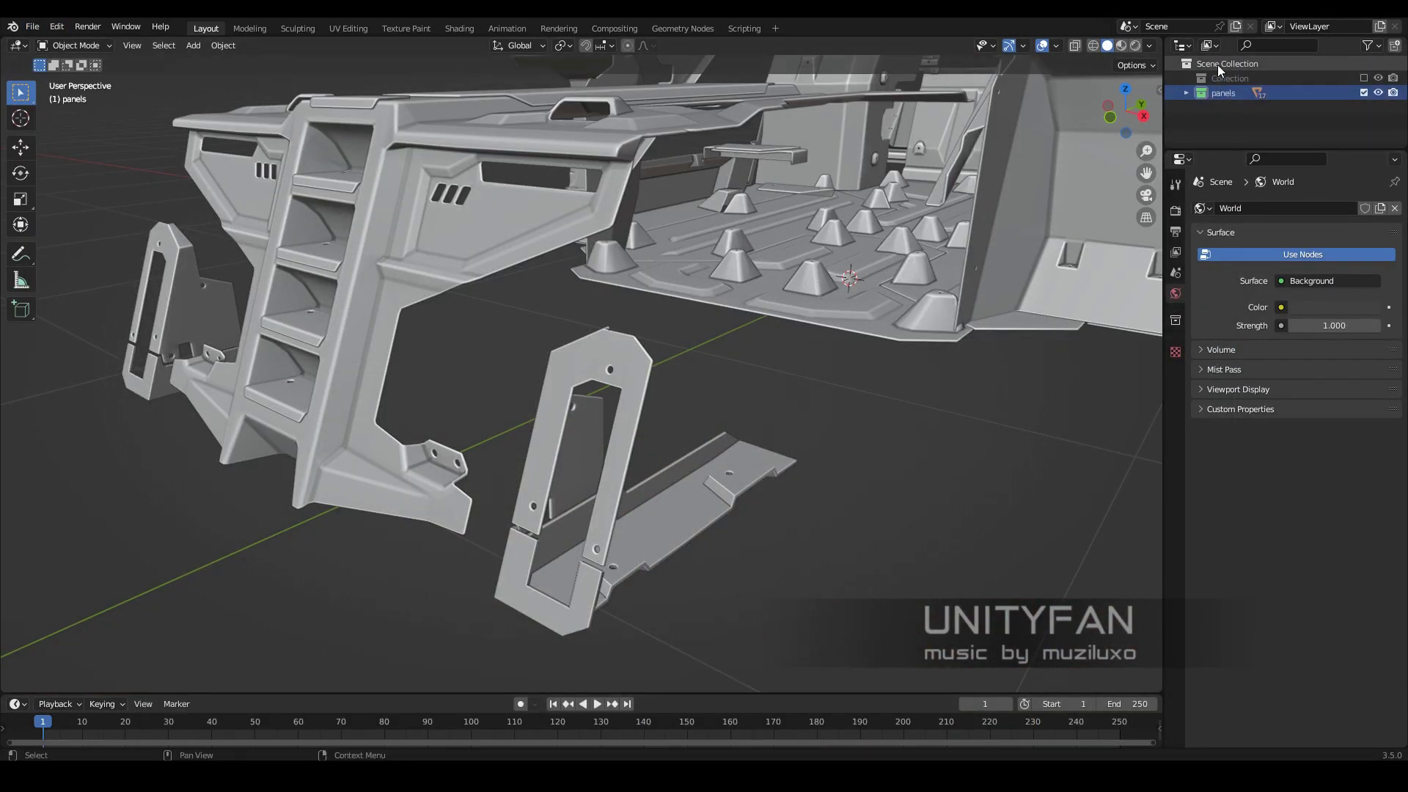
# - Append panel.016 into the Scene Collection of the panels file
pyautogui.click(1220, 66)
pyautogui.hotkey('shift', 'F1')
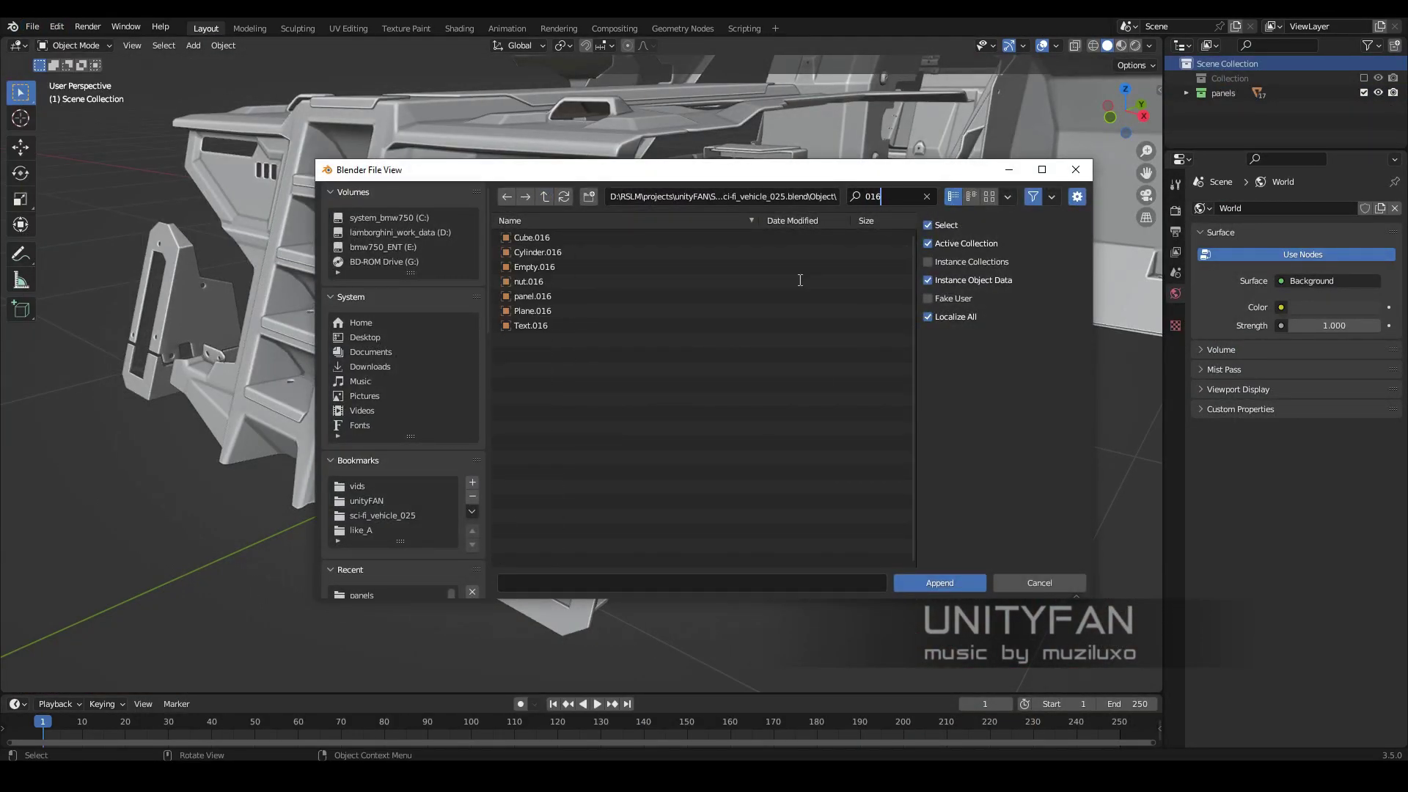
pyautogui.click(939, 583)
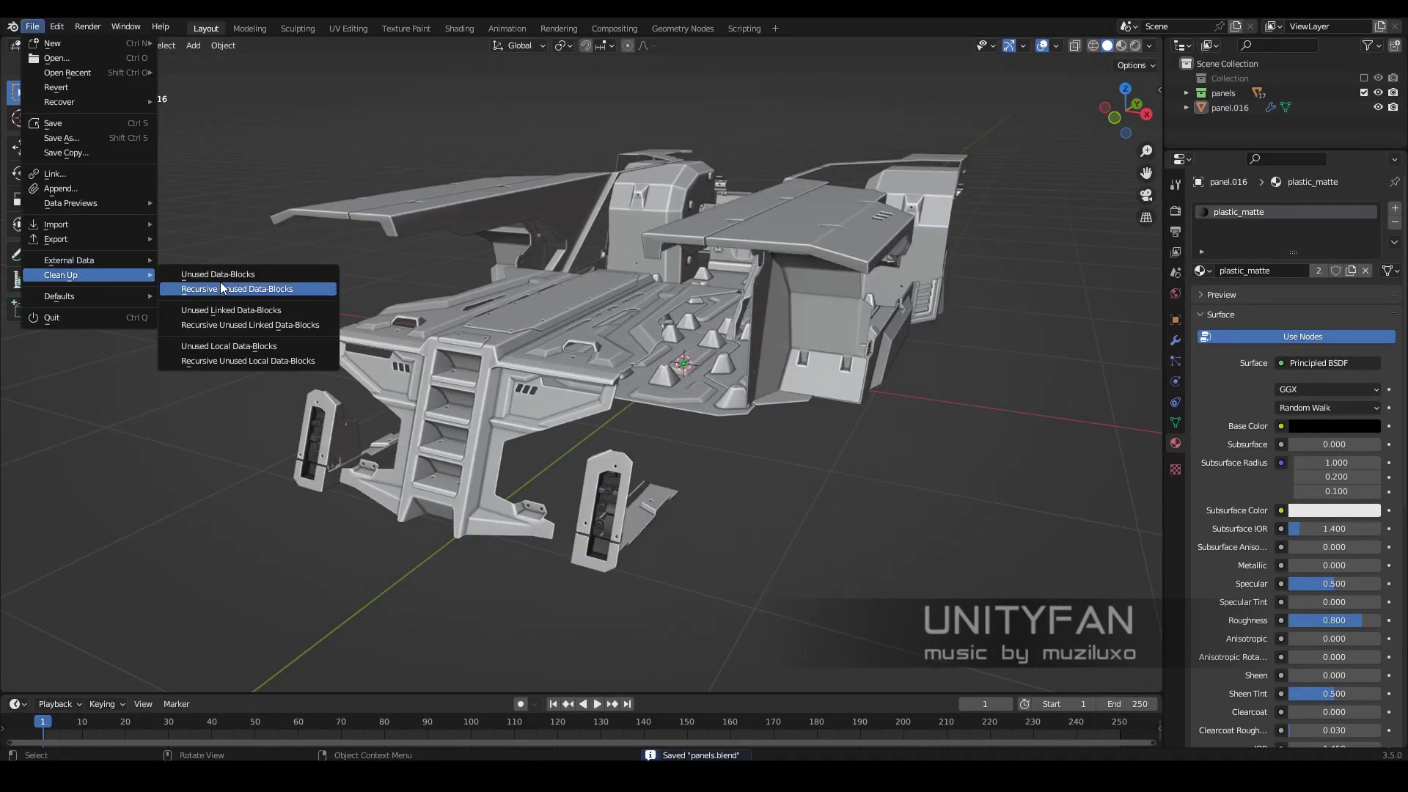
# - Purge unused data-blocks recursively from panels.blend
pyautogui.click(191, 289)
pyautogui.click(191, 289)
pyautogui.click(32, 27)
pyautogui.click(187, 275)
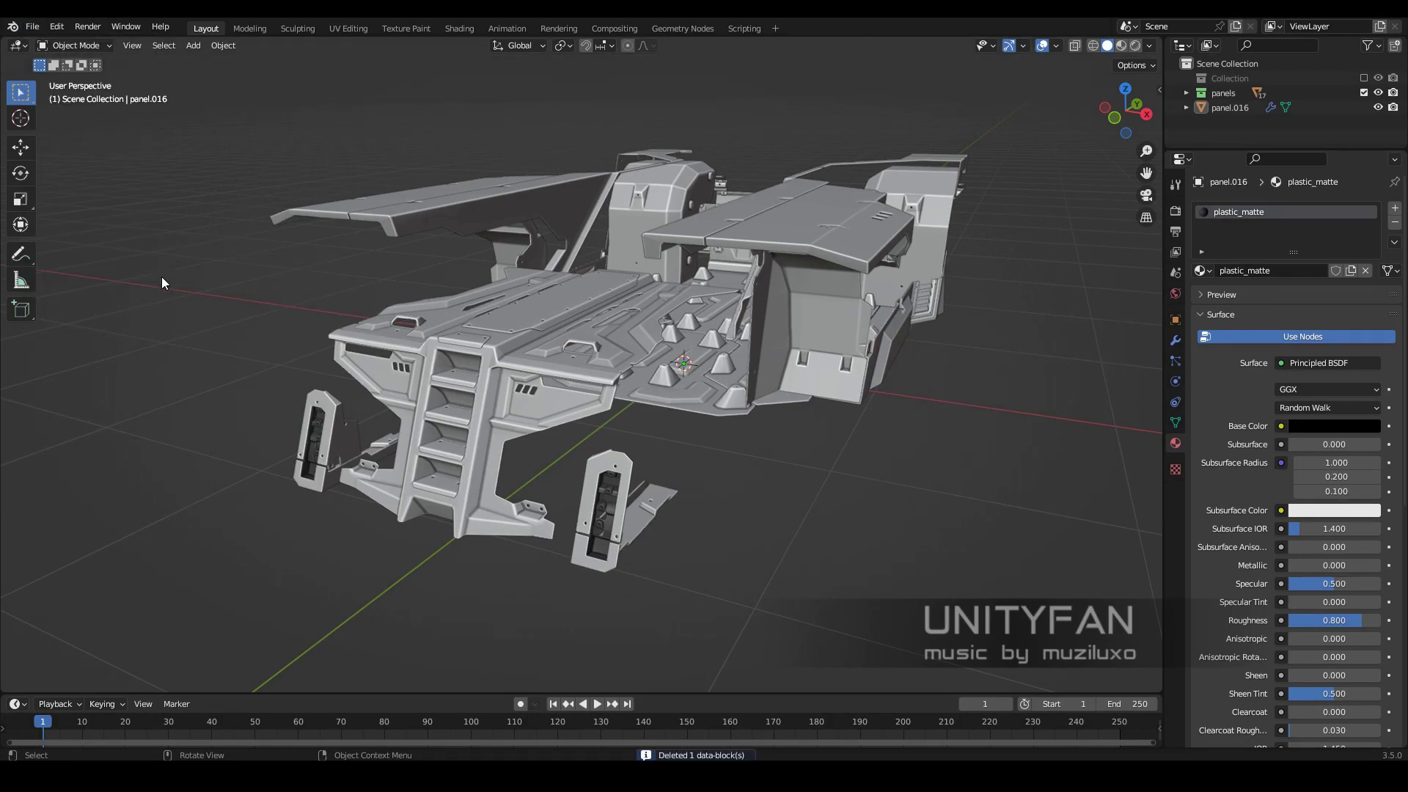
pyautogui.click(32, 26)
pyautogui.click(191, 290)
# - In Material Preview, set panel.004's viewport display colour to dark grey
pyautogui.press('z')
pyautogui.click(645, 496)
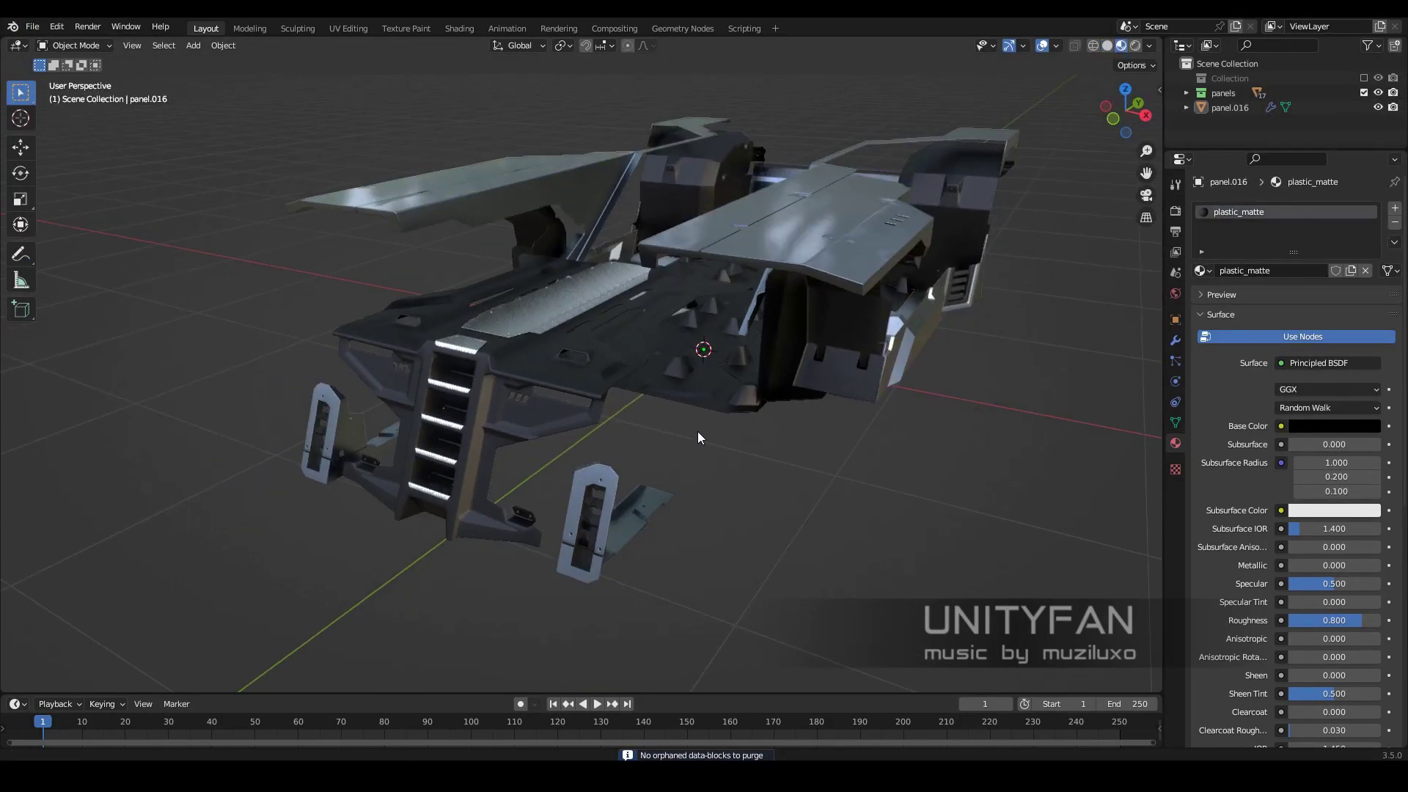
pyautogui.moveTo(697, 438); pyautogui.dragTo(623, 428, button='middle')
pyautogui.click(623, 428)
pyautogui.scroll(-10, 1208, 675)
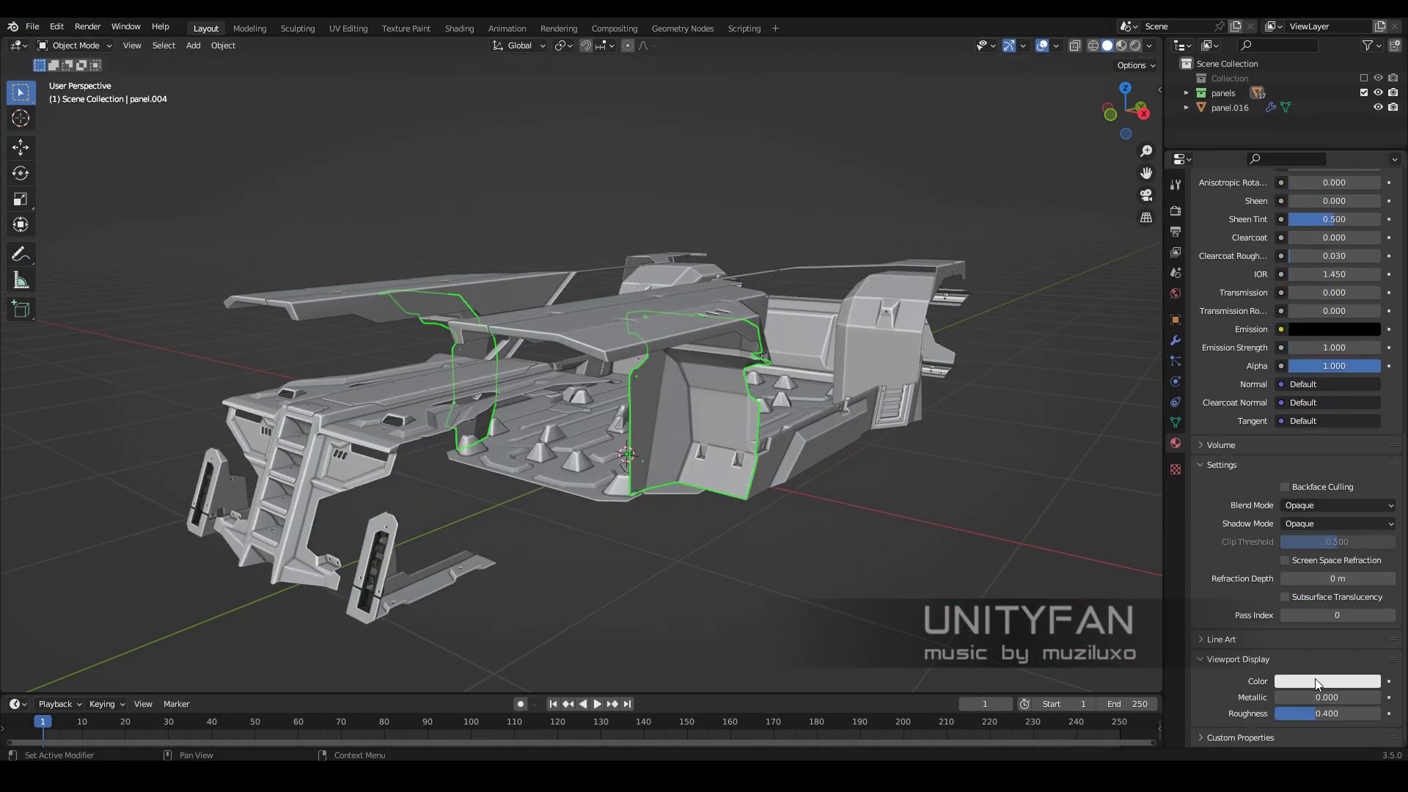
pyautogui.click(1314, 681)
pyautogui.moveTo(1374, 484); pyautogui.dragTo(1375, 557)
pyautogui.moveTo(661, 510)
pyautogui.mouseDown(button='middle')
pyautogui.moveTo(706, 469)
pyautogui.moveTo(557, 411)
pyautogui.mouseUp(button='middle')
# - Save panels.blend and orbit to inspect the whole ship
pyautogui.click(32, 26)
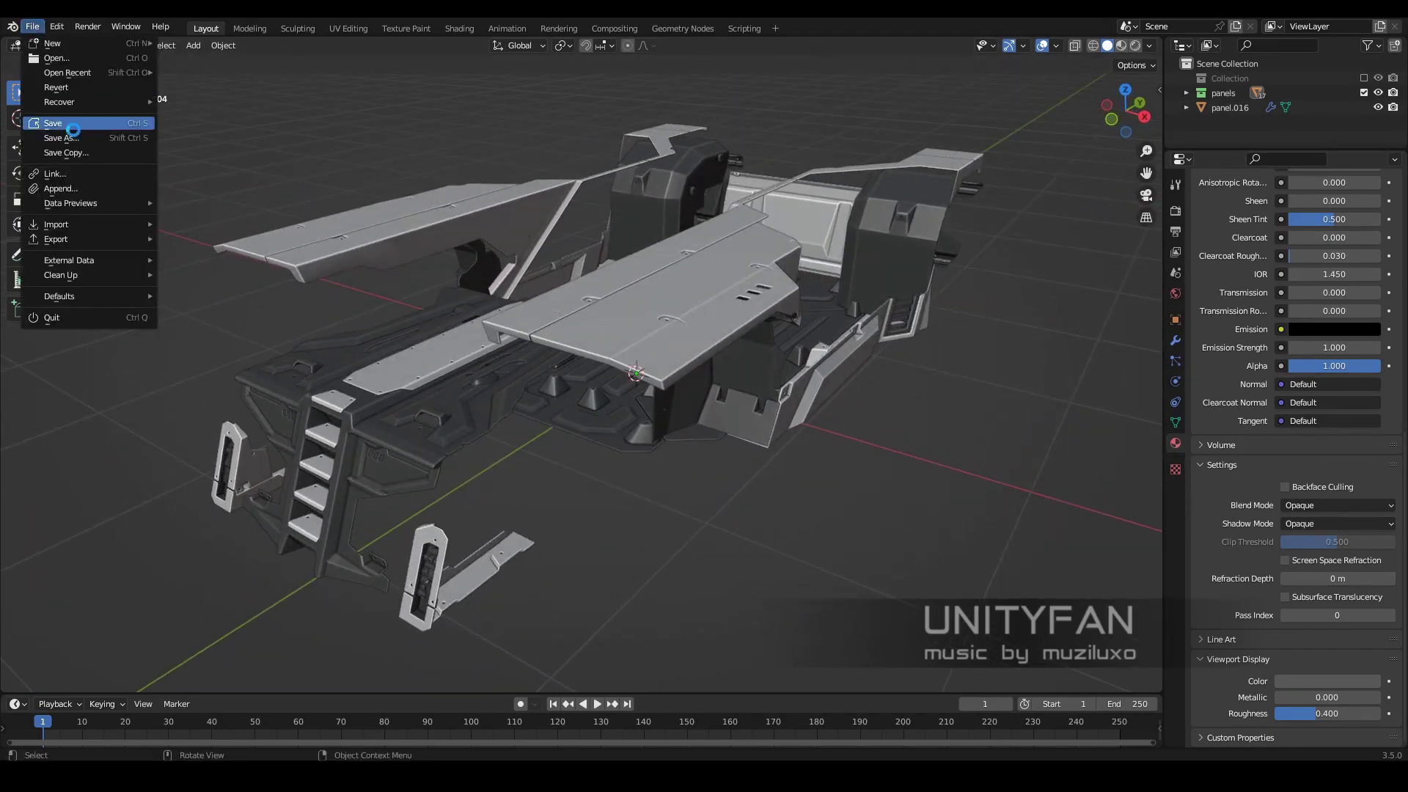
pyautogui.click(73, 129)
pyautogui.moveTo(777, 446)
pyautogui.mouseDown(button='middle')
pyautogui.moveTo(508, 402)
pyautogui.moveTo(746, 399)
pyautogui.mouseUp(button='middle')
pyautogui.scroll(5, 746, 399)
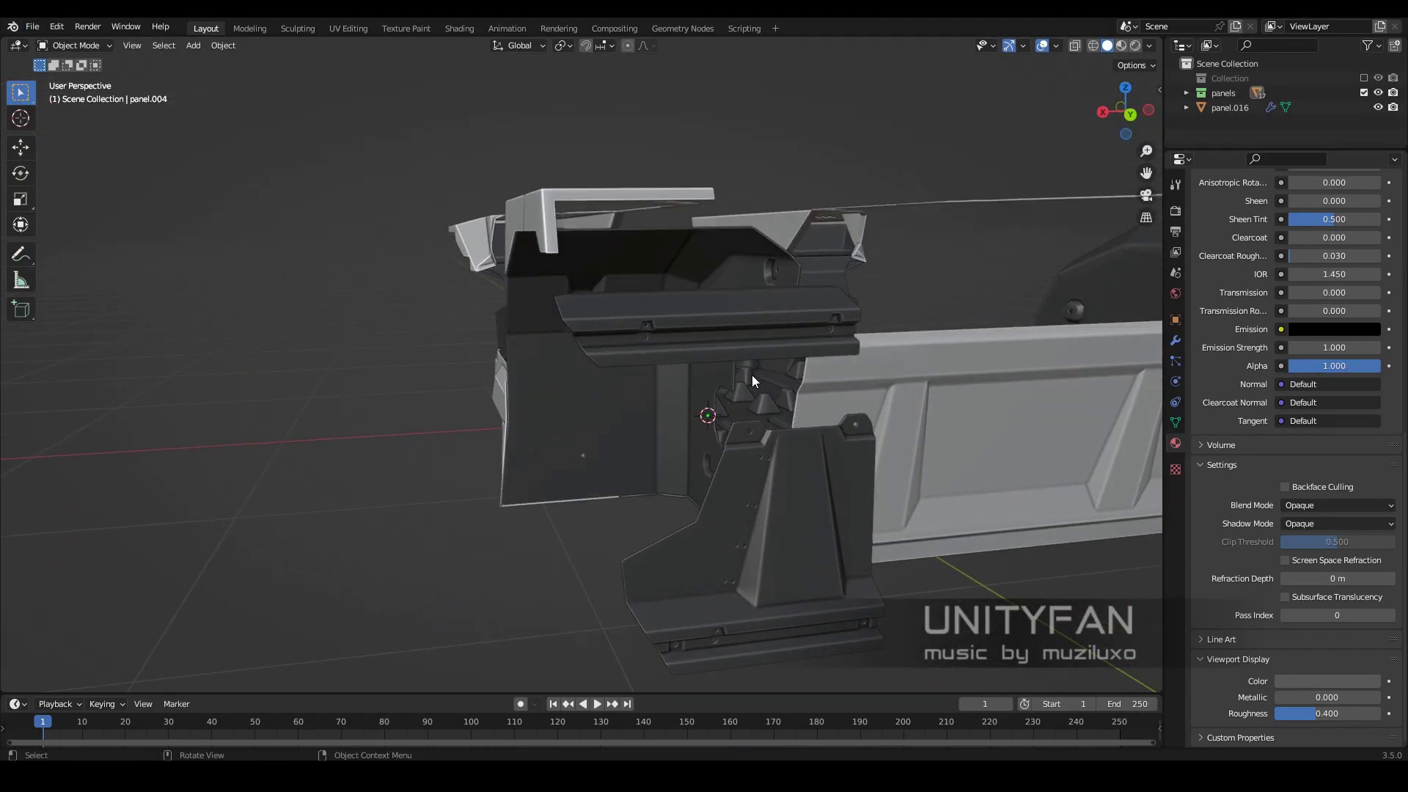
pyautogui.scroll(-5, 764, 345)
pyautogui.moveTo(666, 442)
pyautogui.mouseDown(button='middle')
pyautogui.moveTo(843, 442)
pyautogui.moveTo(676, 431)
pyautogui.moveTo(707, 409)
pyautogui.mouseUp(button='middle')
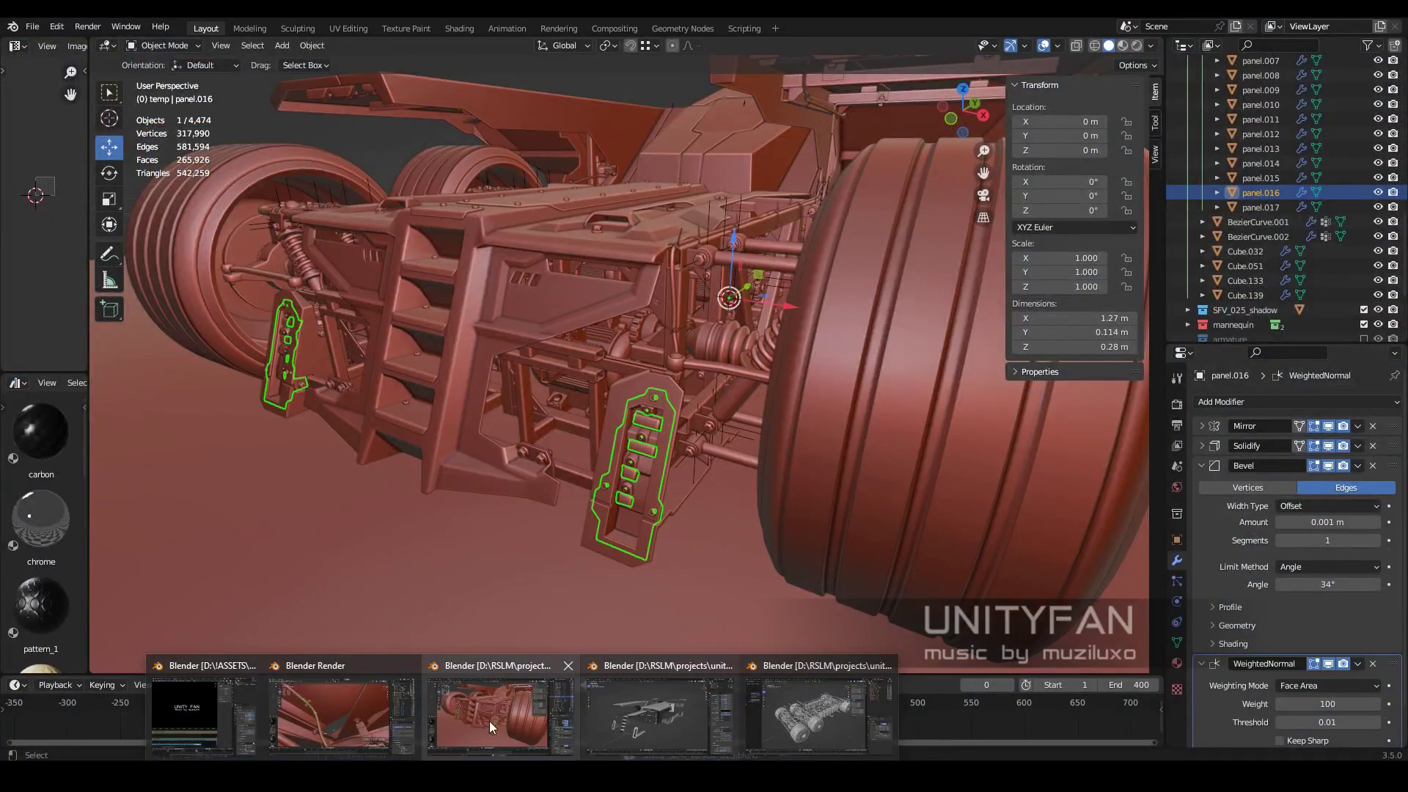
# - Return to the vehicle file, save it, and link the panels collection from panels.blend
pyautogui.hotkey('alt', 'Tab')
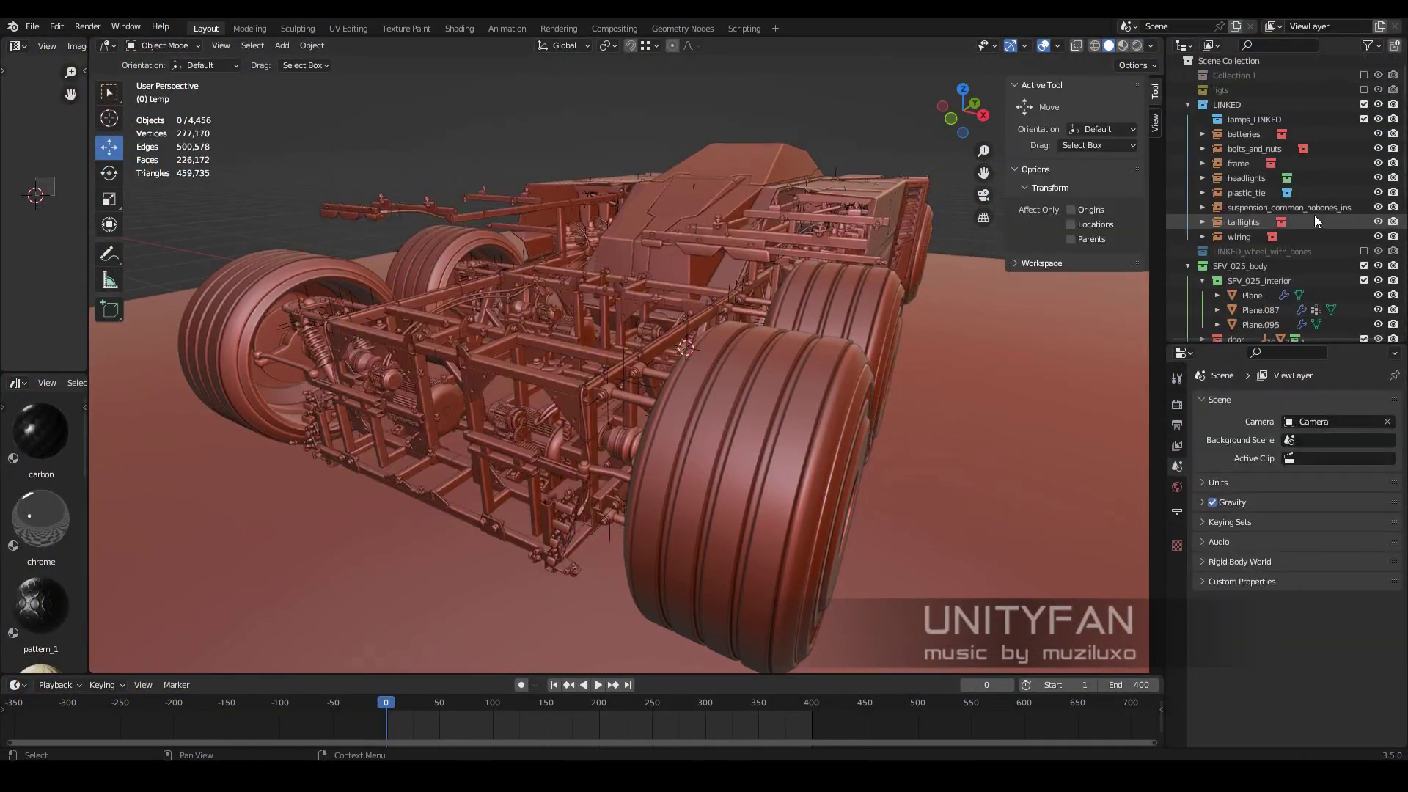
pyautogui.hotkey('ctrl', 's')
pyautogui.hotkey('ctrl', 'o')
pyautogui.click(546, 198)
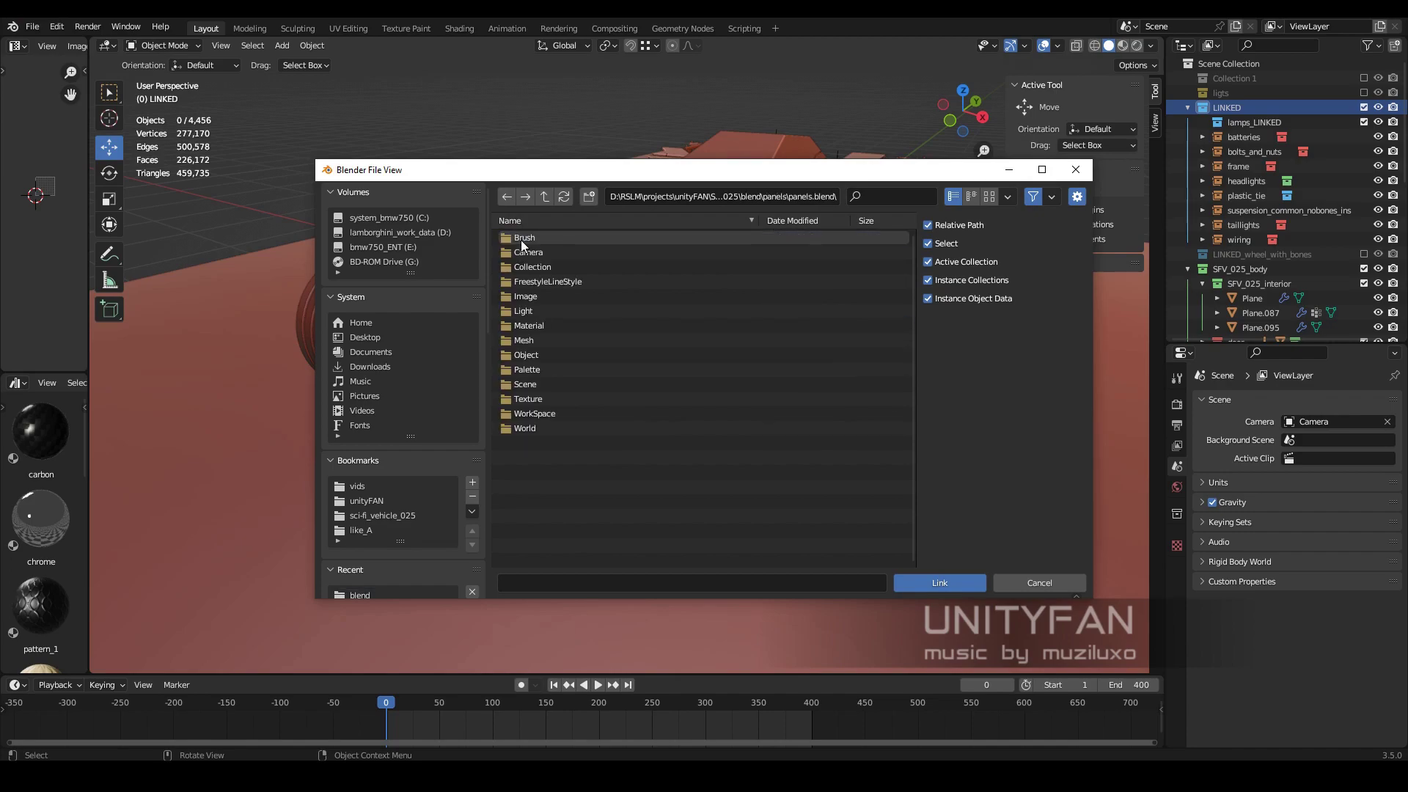
pyautogui.doubleClick(528, 253)
# - Delete the duplicate linked panel objects and their emptied panels collection
pyautogui.moveTo(614, 376)
pyautogui.mouseDown(button='middle')
pyautogui.moveTo(840, 283)
pyautogui.moveTo(781, 355)
pyautogui.moveTo(722, 309)
pyautogui.moveTo(1004, 314)
pyautogui.mouseUp(button='middle')
pyautogui.hotkey('alt', 'a')
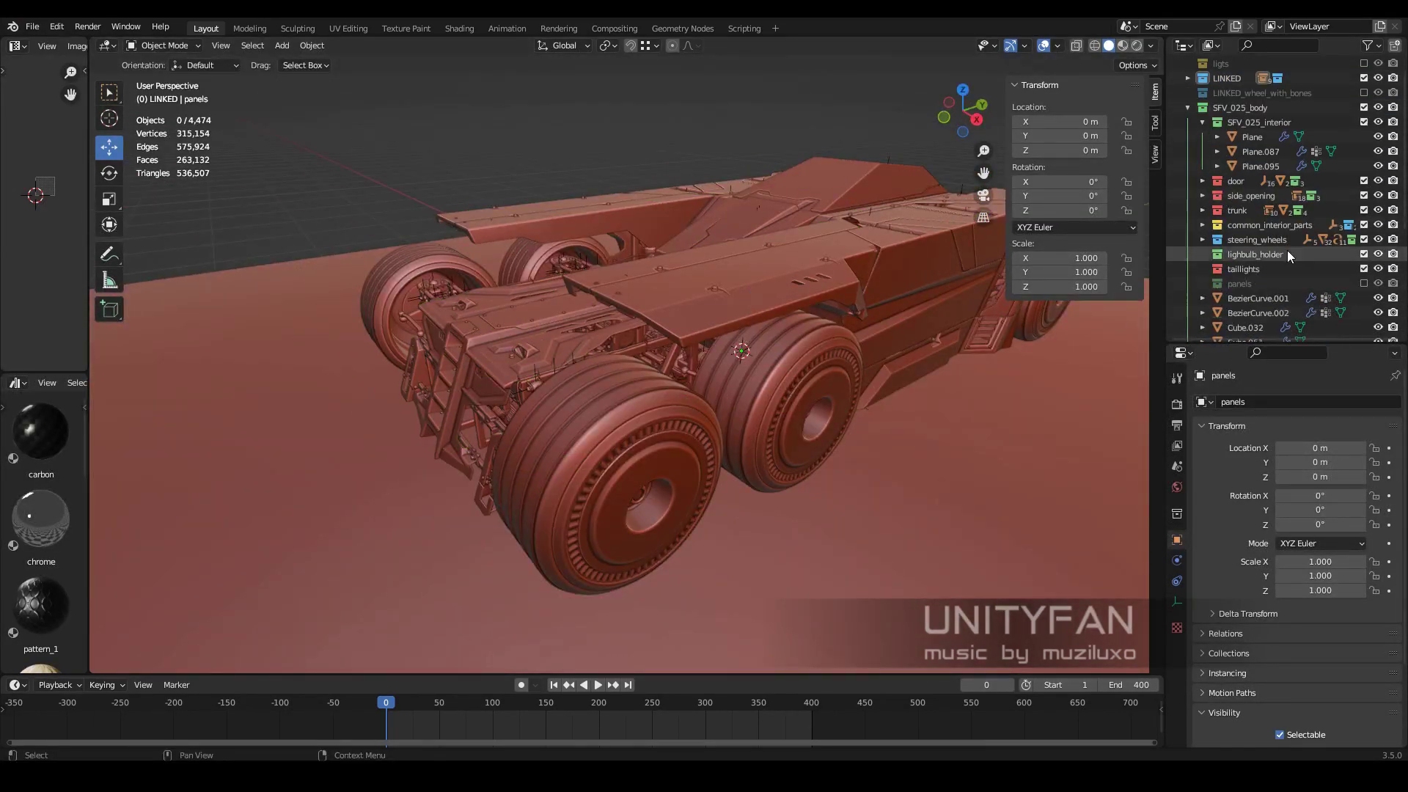
pyautogui.rightClick(1225, 232)
pyautogui.click(1133, 360)
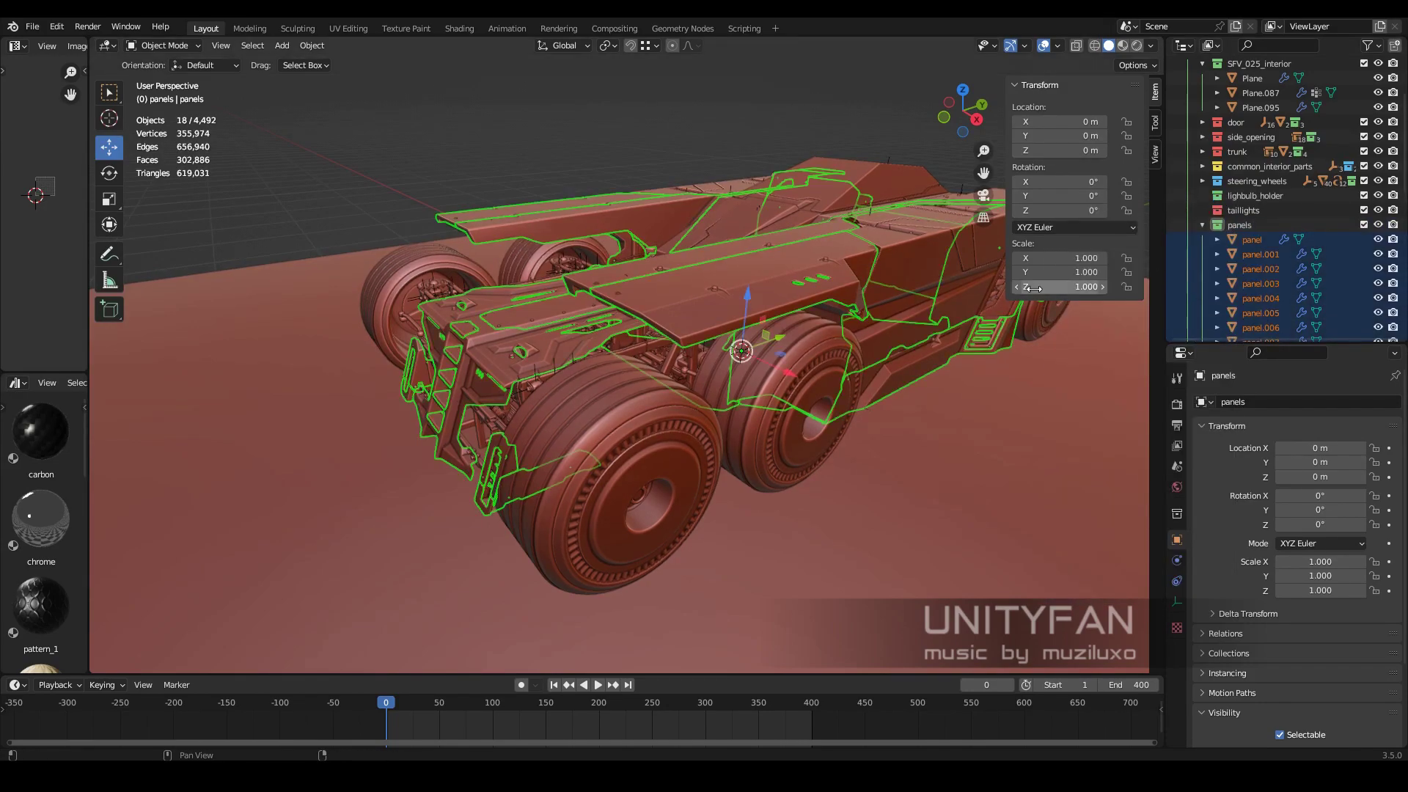
pyautogui.press('Delete')
pyautogui.rightClick(1225, 225)
pyautogui.click(1127, 190)
# - Delete another duplicate collection from the scene and save the vehicle file
pyautogui.moveTo(730, 292); pyautogui.dragTo(855, 402, button='middle')
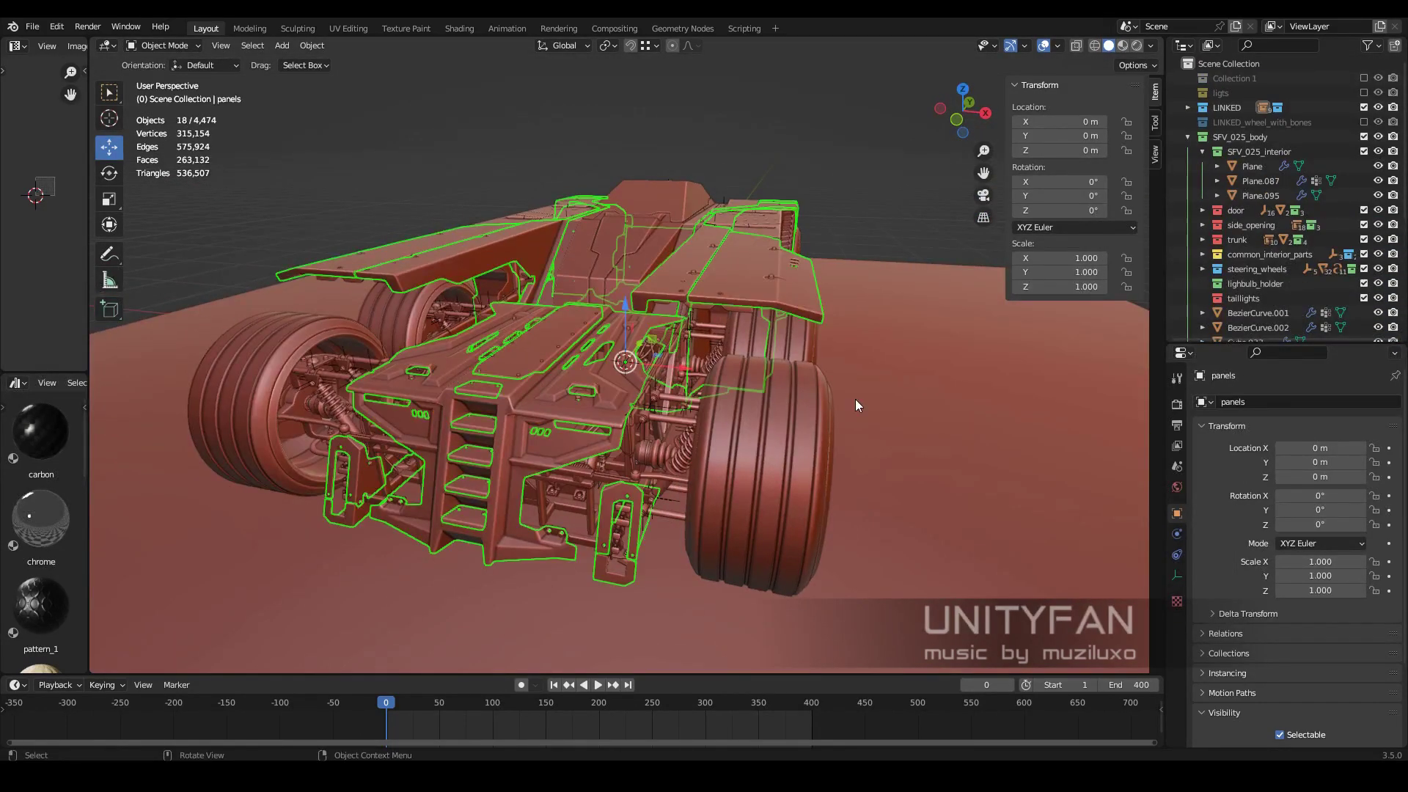
pyautogui.click(1243, 299)
pyautogui.moveTo(733, 366); pyautogui.dragTo(879, 366, button='middle')
pyautogui.rightClick(1217, 298)
pyautogui.click(1238, 292)
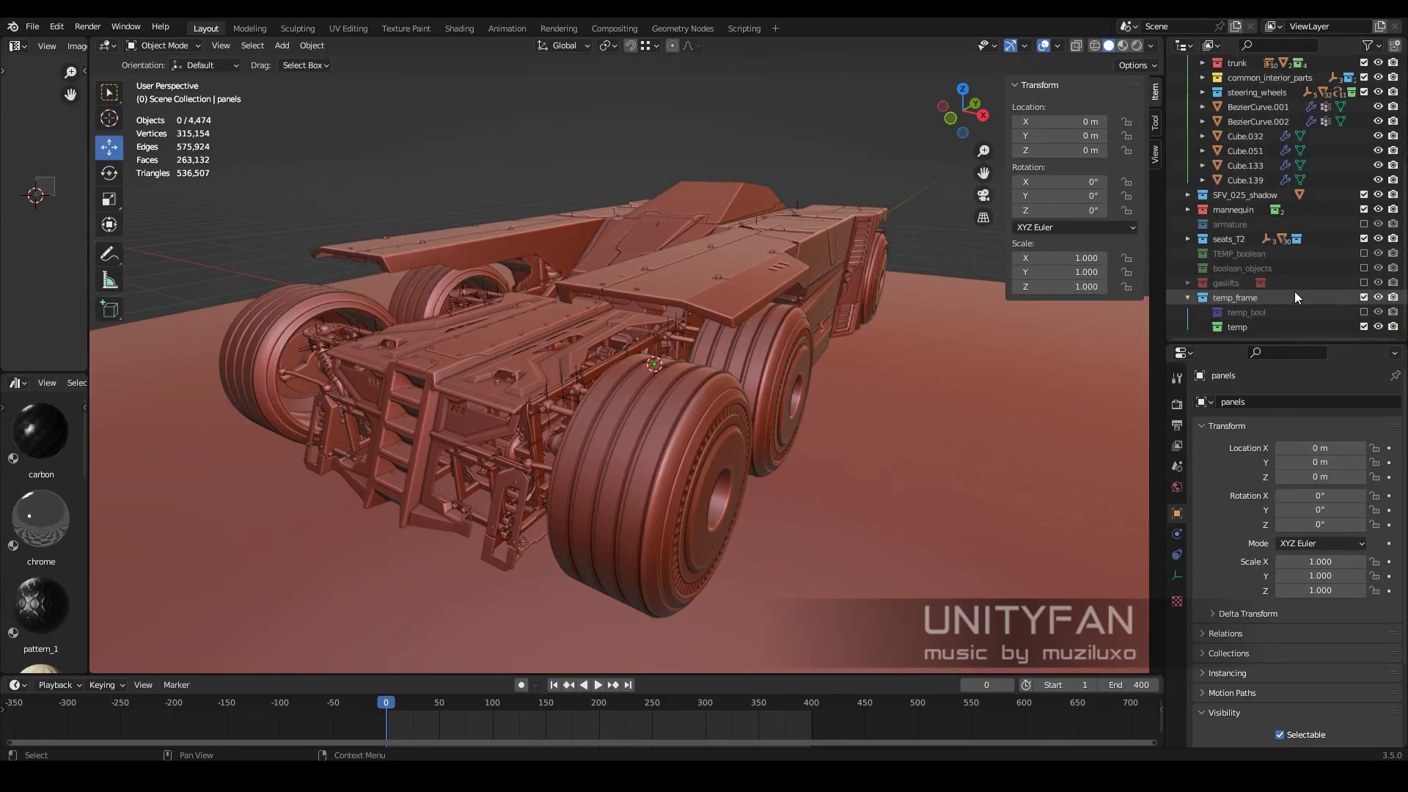
pyautogui.moveTo(855, 183); pyautogui.dragTo(660, 242, button='middle')
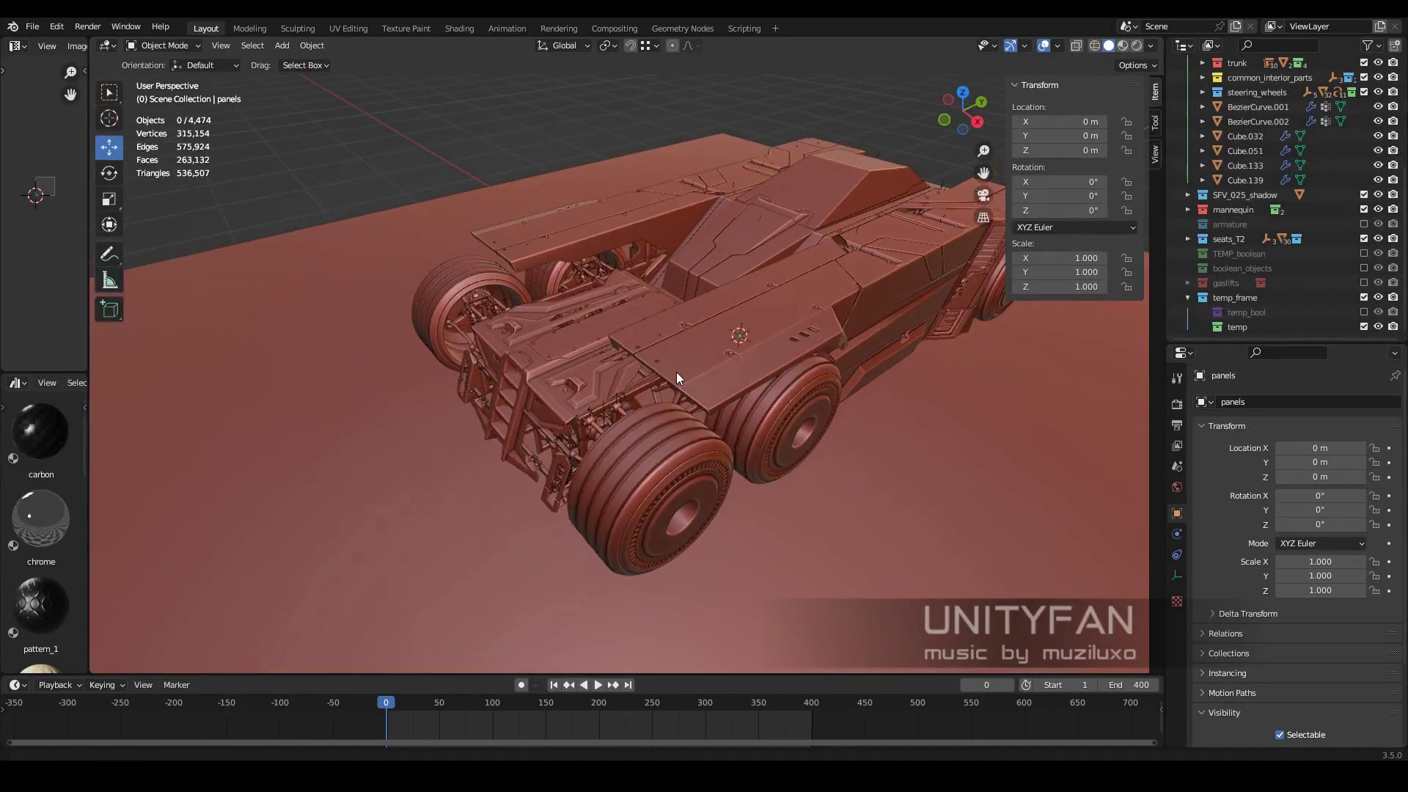
pyautogui.click(32, 27)
pyautogui.click(53, 123)
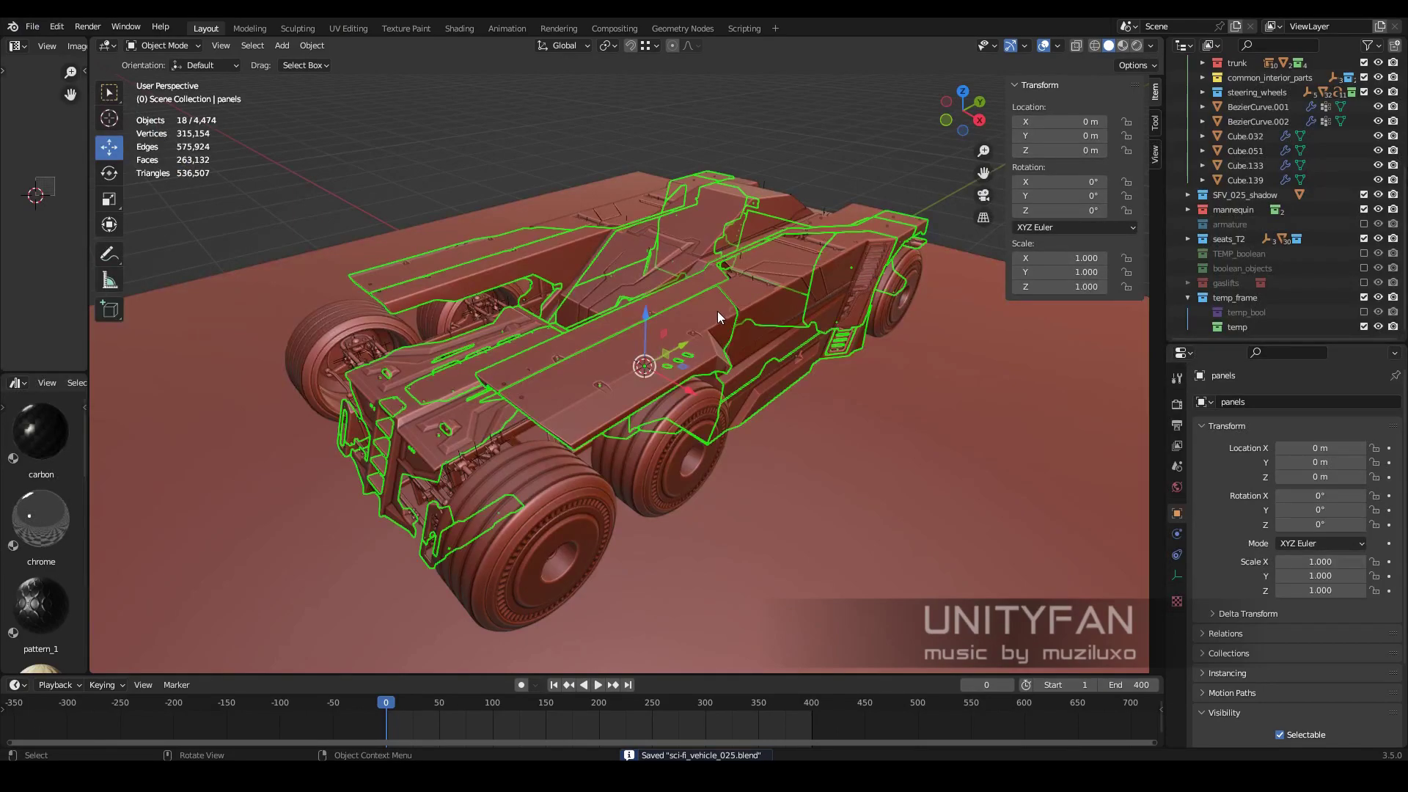
pyautogui.moveTo(718, 317)
pyautogui.mouseDown(button='middle')
pyautogui.moveTo(660, 344)
pyautogui.moveTo(638, 440)
pyautogui.mouseUp(button='middle')
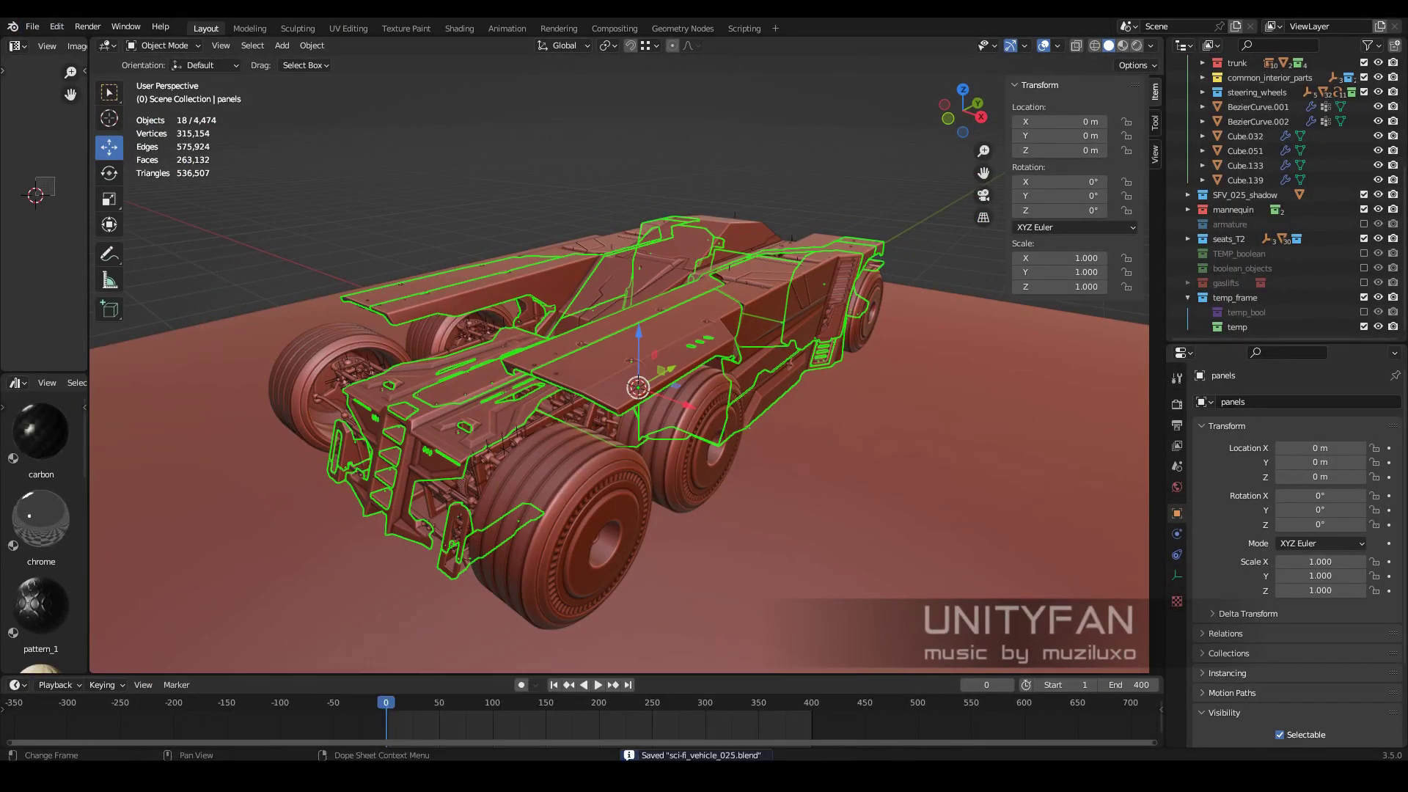
# - Frame the panels collection in panels.blend, save it, then save the vehicle file again
pyautogui.click(593, 682)
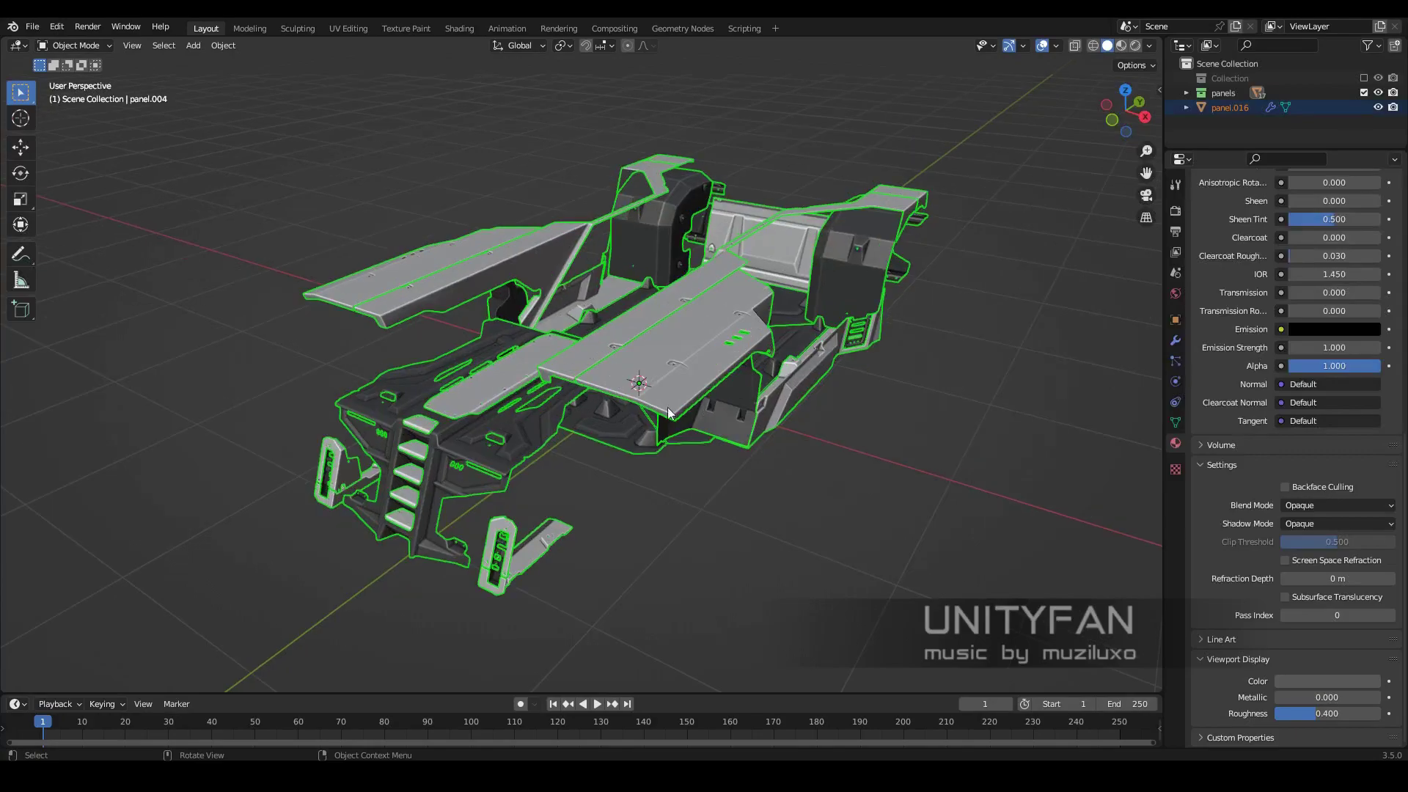
pyautogui.moveTo(667, 407)
pyautogui.mouseDown(button='middle')
pyautogui.moveTo(759, 341)
pyautogui.moveTo(737, 351)
pyautogui.mouseUp(button='middle')
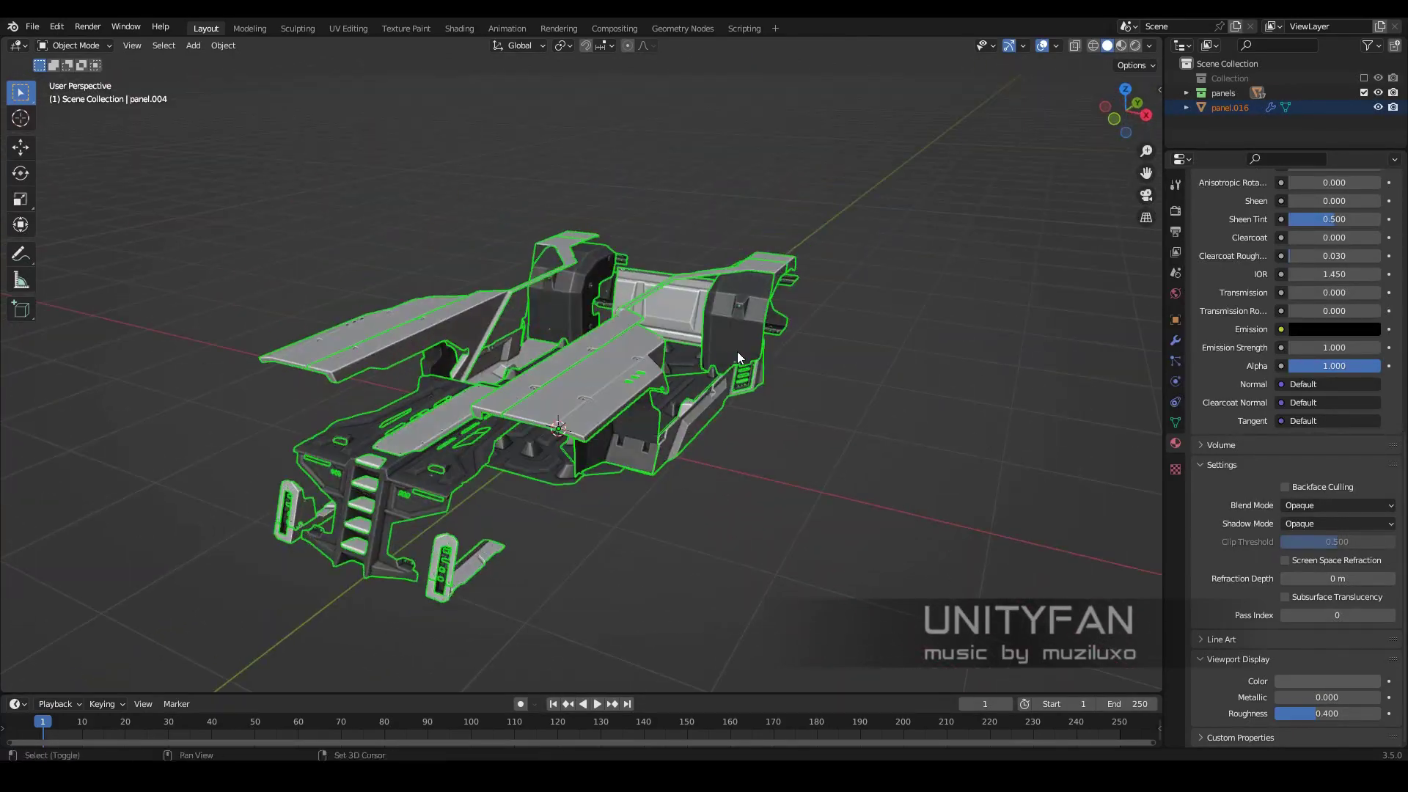
pyautogui.click(1221, 94)
pyautogui.press('Home')
pyautogui.click(32, 26)
pyautogui.click(56, 110)
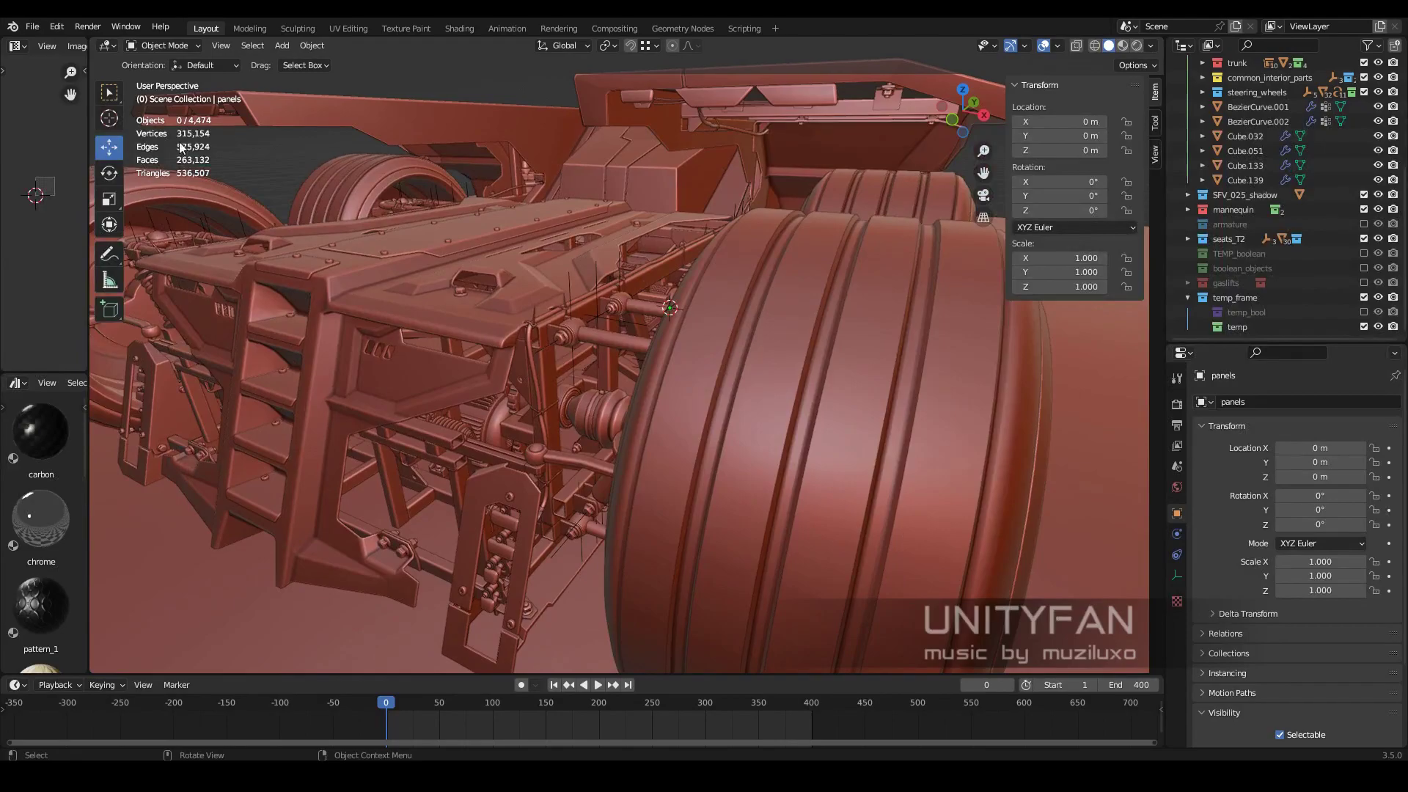
pyautogui.click(33, 26)
pyautogui.click(53, 123)
# - Preview the vehicle with materials and revert the vehicle file from disk
pyautogui.click(32, 26)
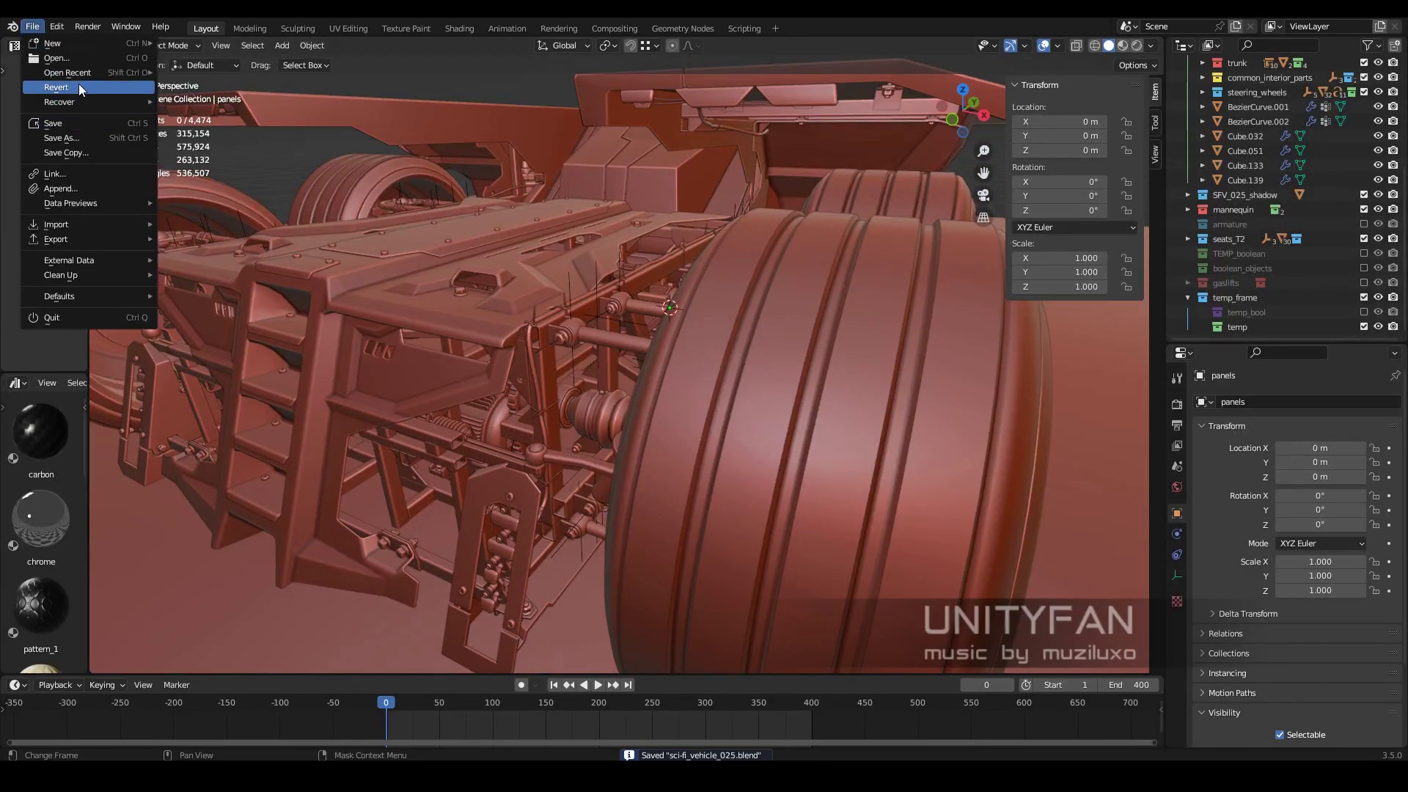
pyautogui.press('Escape')
pyautogui.moveTo(573, 452); pyautogui.dragTo(733, 367, button='middle')
pyautogui.scroll(-5, 733, 366)
pyautogui.press('z')
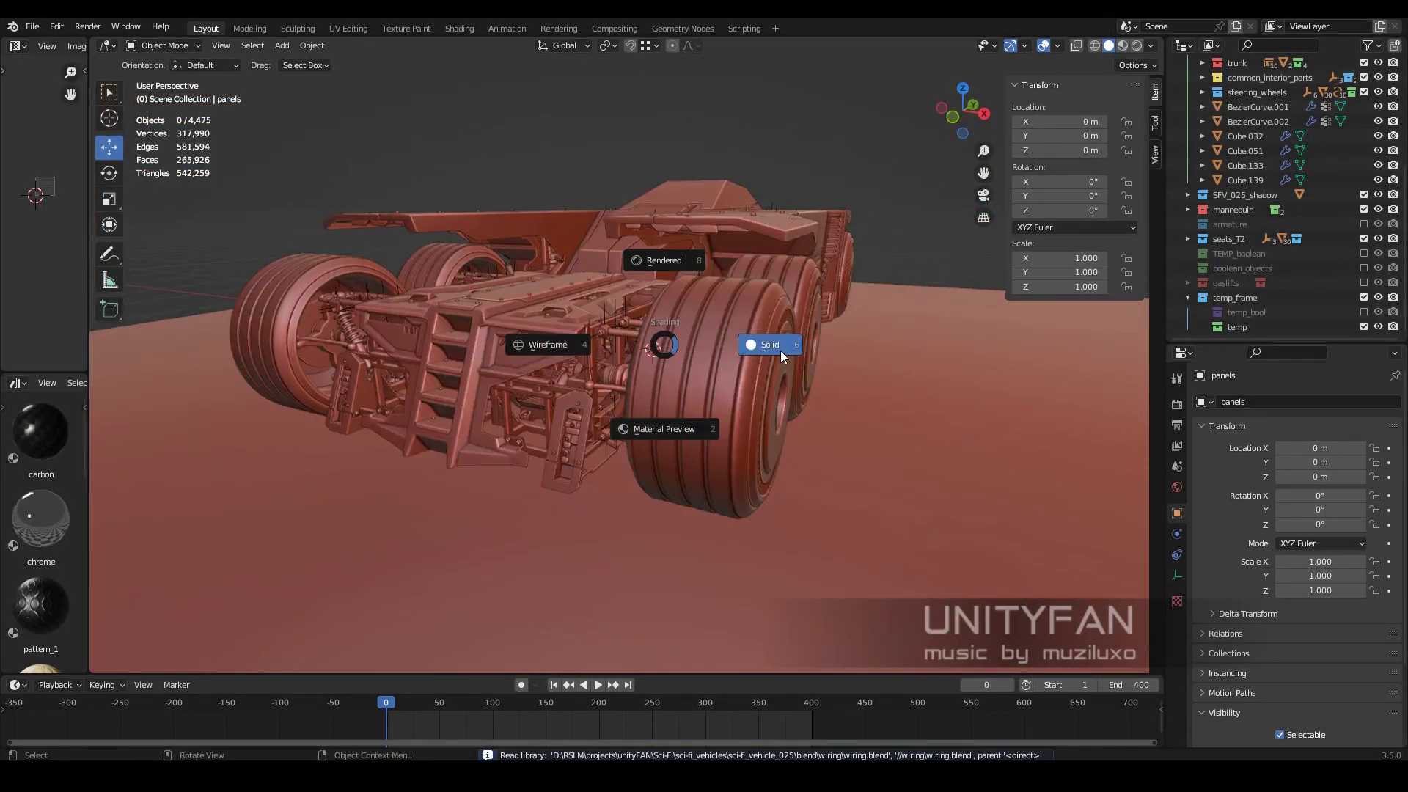
pyautogui.click(660, 442)
pyautogui.moveTo(702, 438); pyautogui.dragTo(632, 451, button='middle')
pyautogui.click(32, 27)
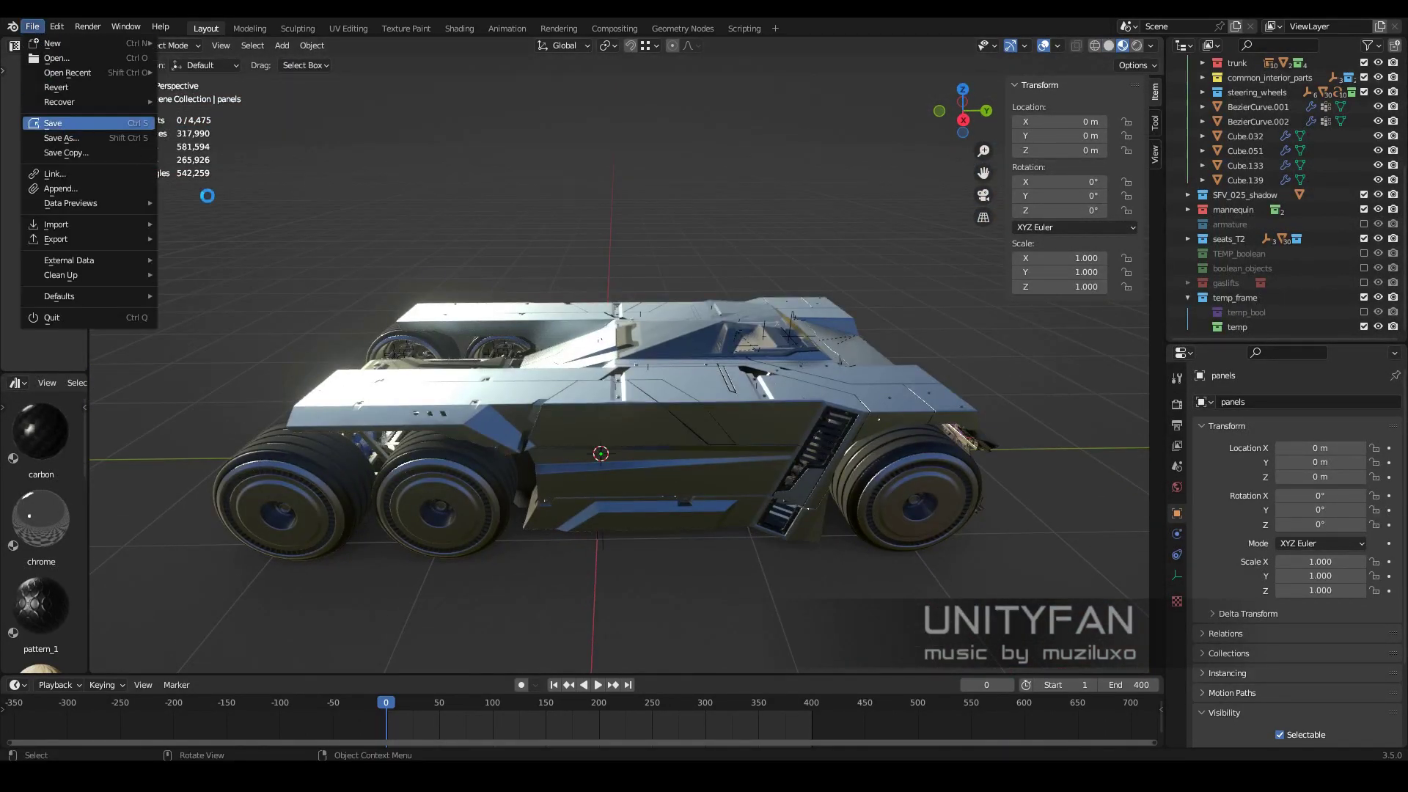
pyautogui.click(52, 121)
pyautogui.moveTo(499, 291); pyautogui.dragTo(626, 336, button='middle')
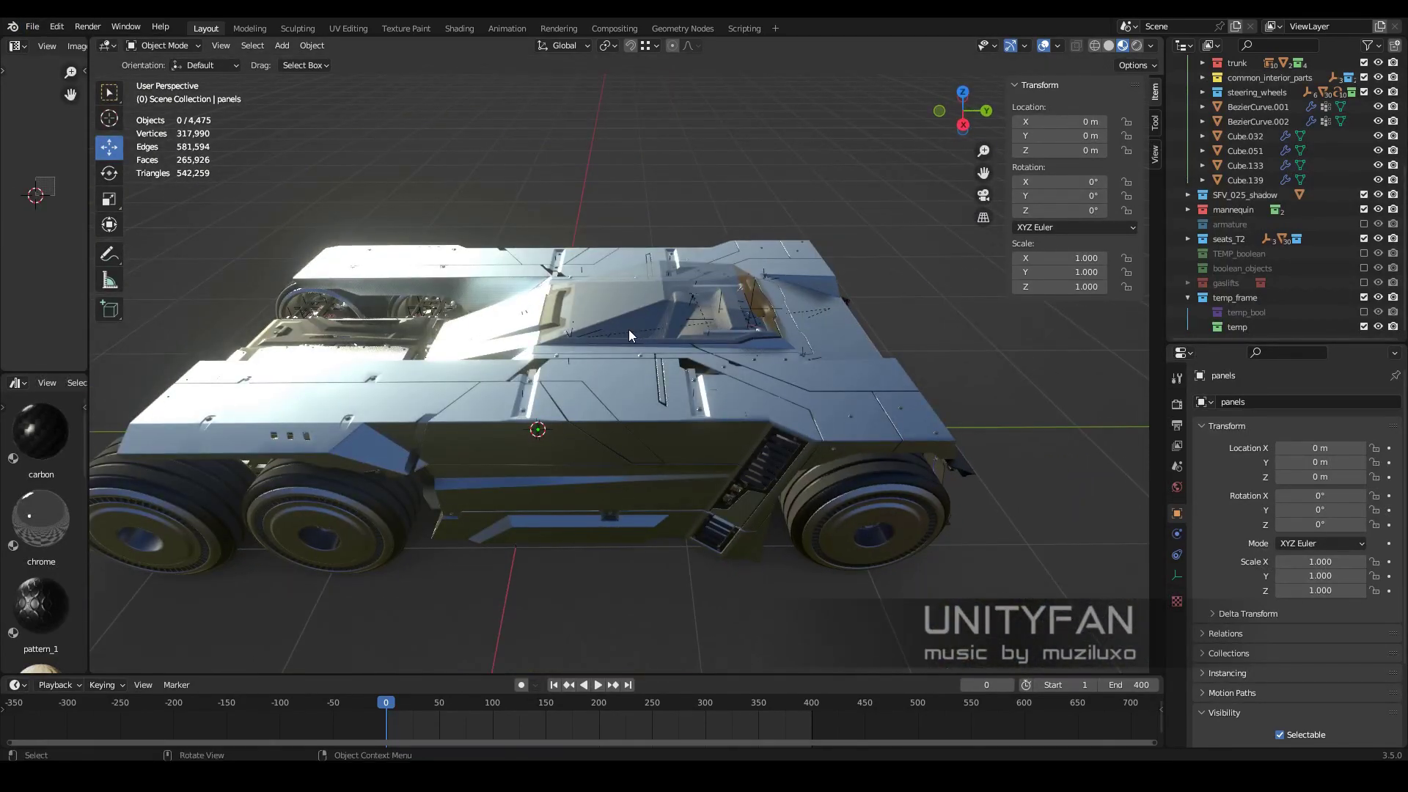
pyautogui.scroll(3, 628, 328)
pyautogui.moveTo(658, 396); pyautogui.dragTo(674, 383, button='middle')
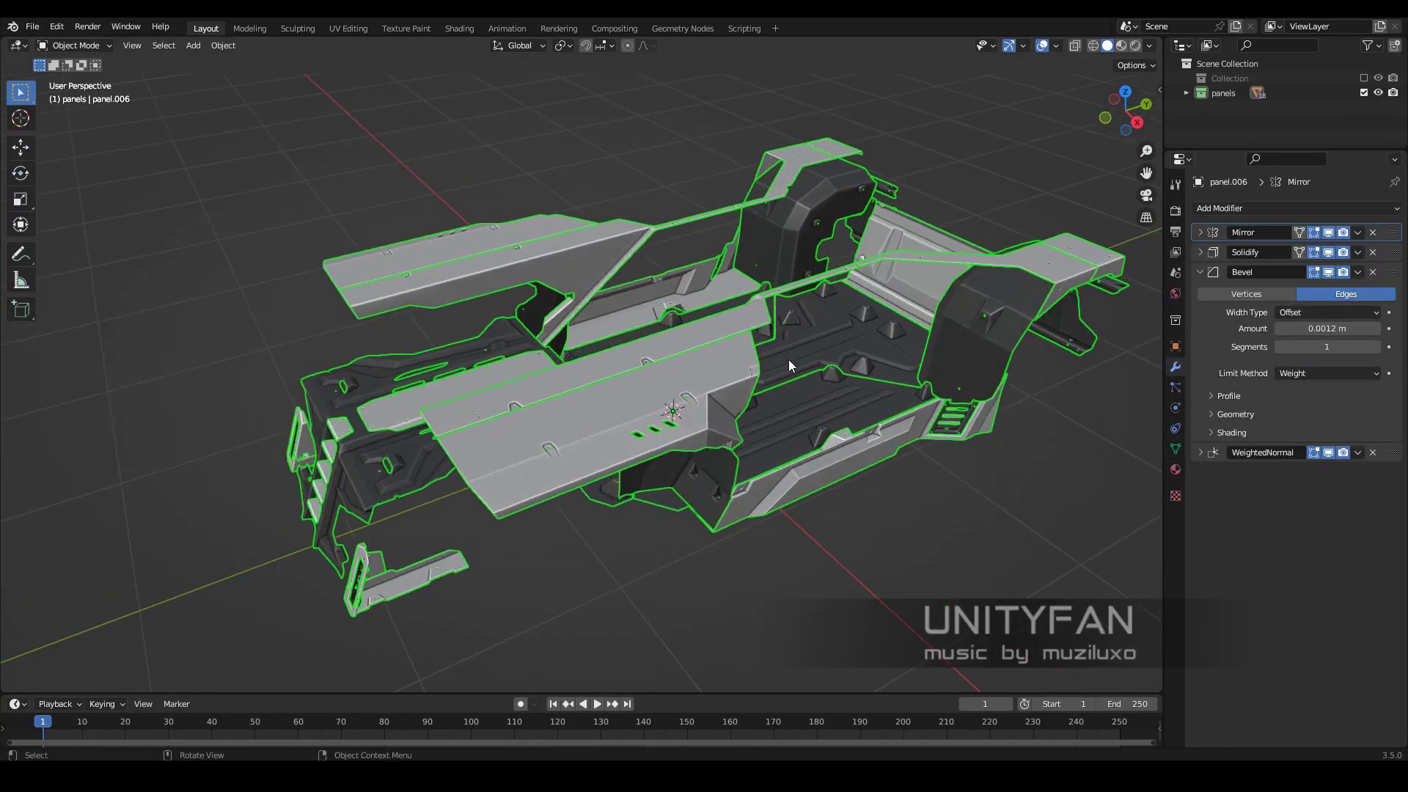
# - Set up an FBX export limited to Selected Objects, targeting the fbx folder
pyautogui.click(32, 26)
pyautogui.click(220, 370)
pyautogui.click(997, 315)
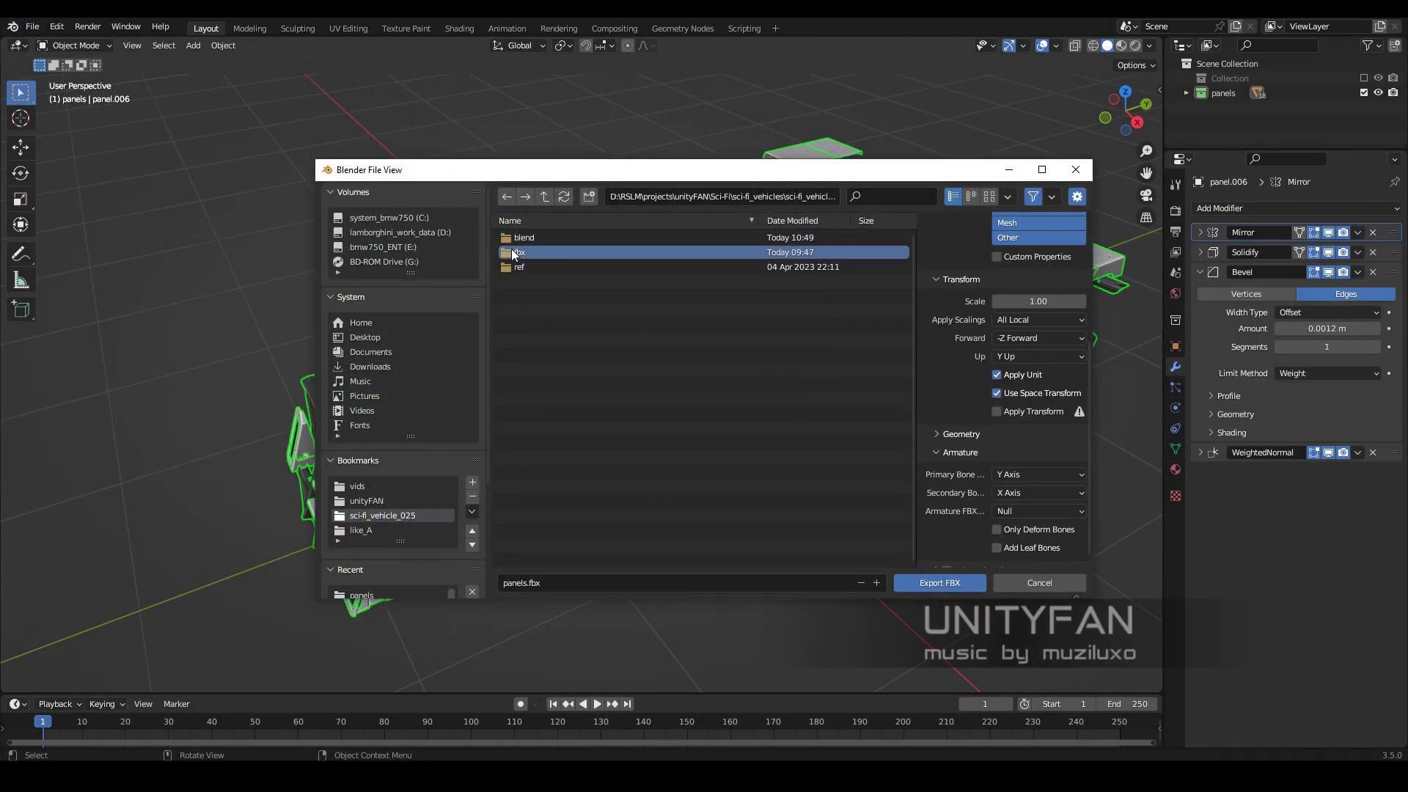
pyautogui.doubleClick(514, 253)
pyautogui.click(939, 582)
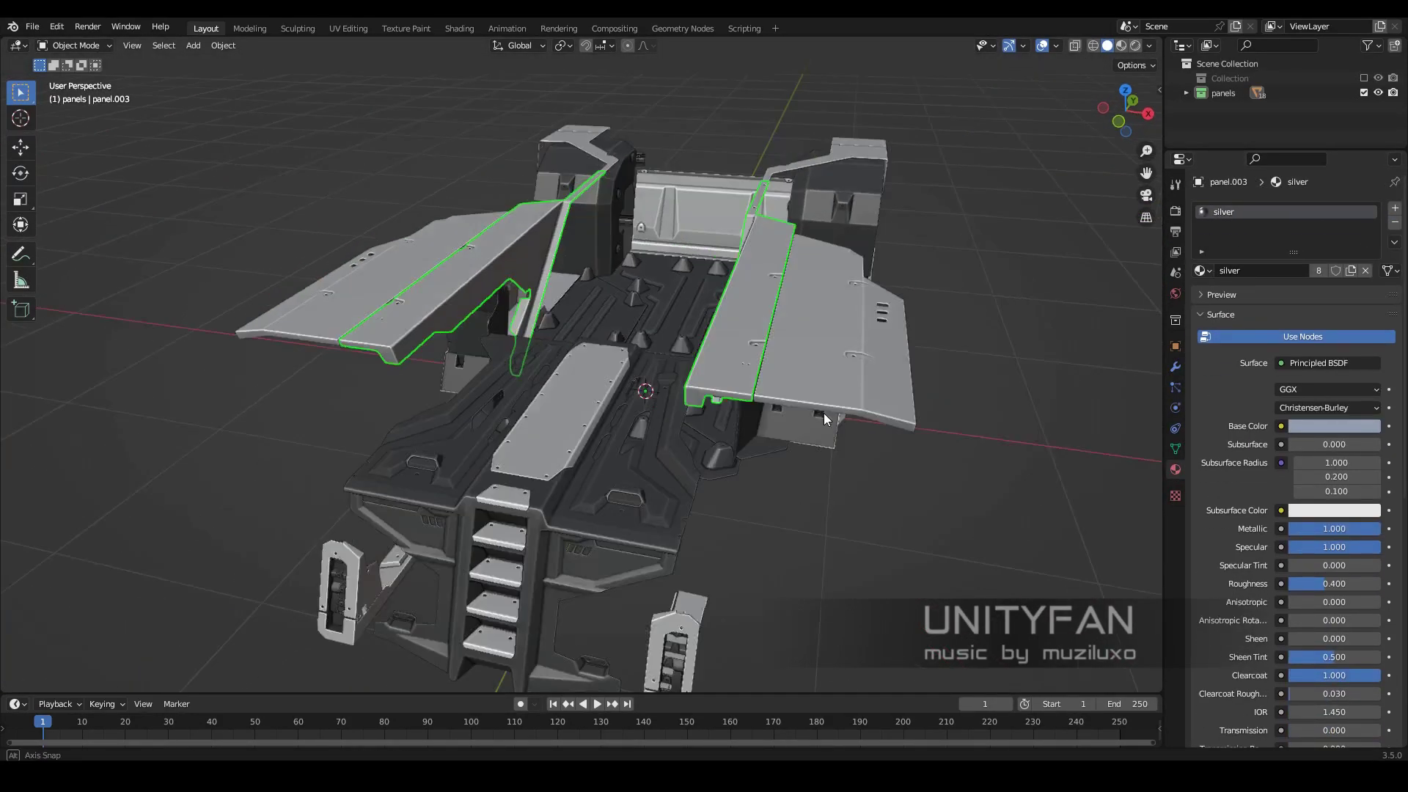
# - Select the centre ladder panel and save panels.blend
pyautogui.moveTo(824, 412); pyautogui.dragTo(635, 461, button='middle')
pyautogui.click(635, 462)
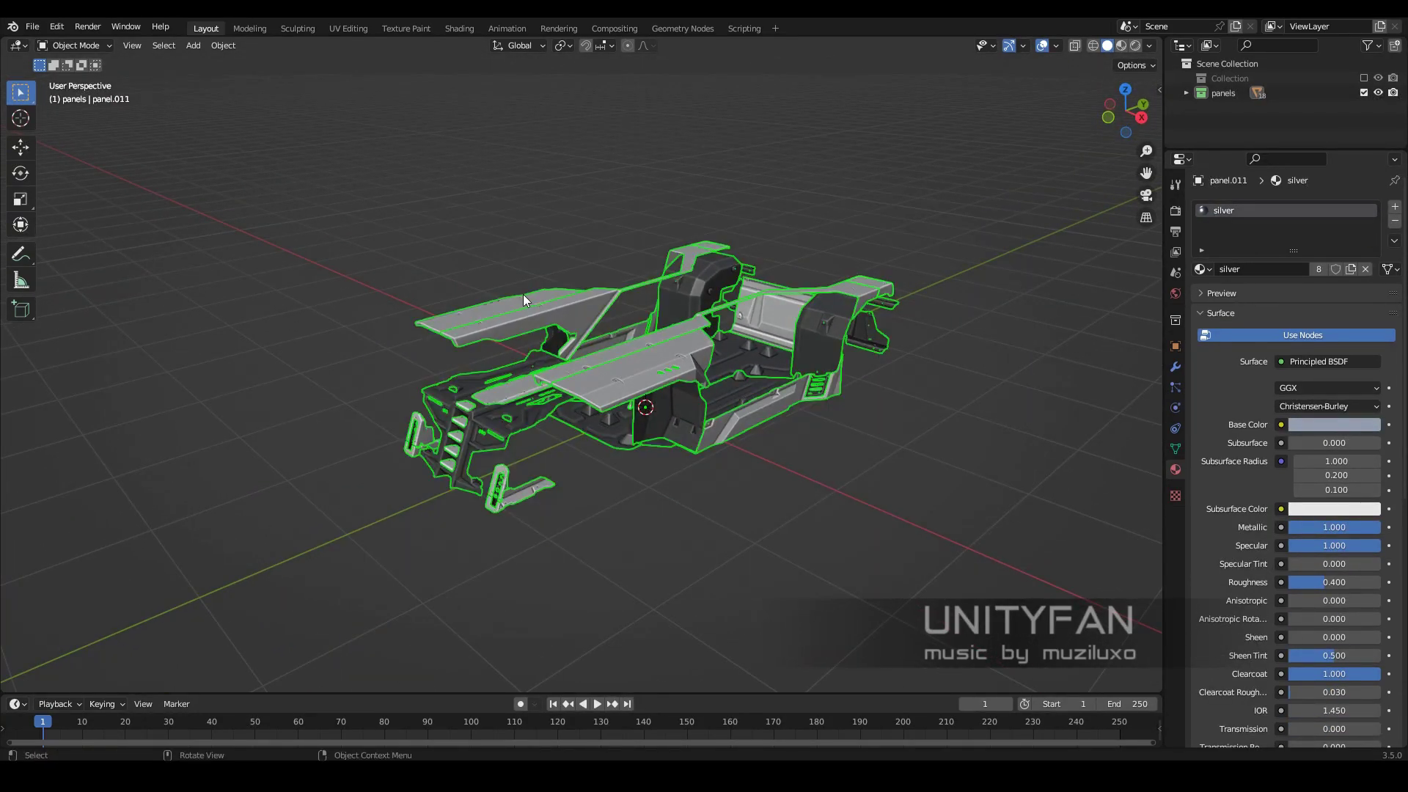
pyautogui.scroll(3, 524, 300)
pyautogui.scroll(3, 524, 299)
pyautogui.hotkey('ctrl', 's')
pyautogui.click(32, 26)
pyautogui.moveTo(55, 239)
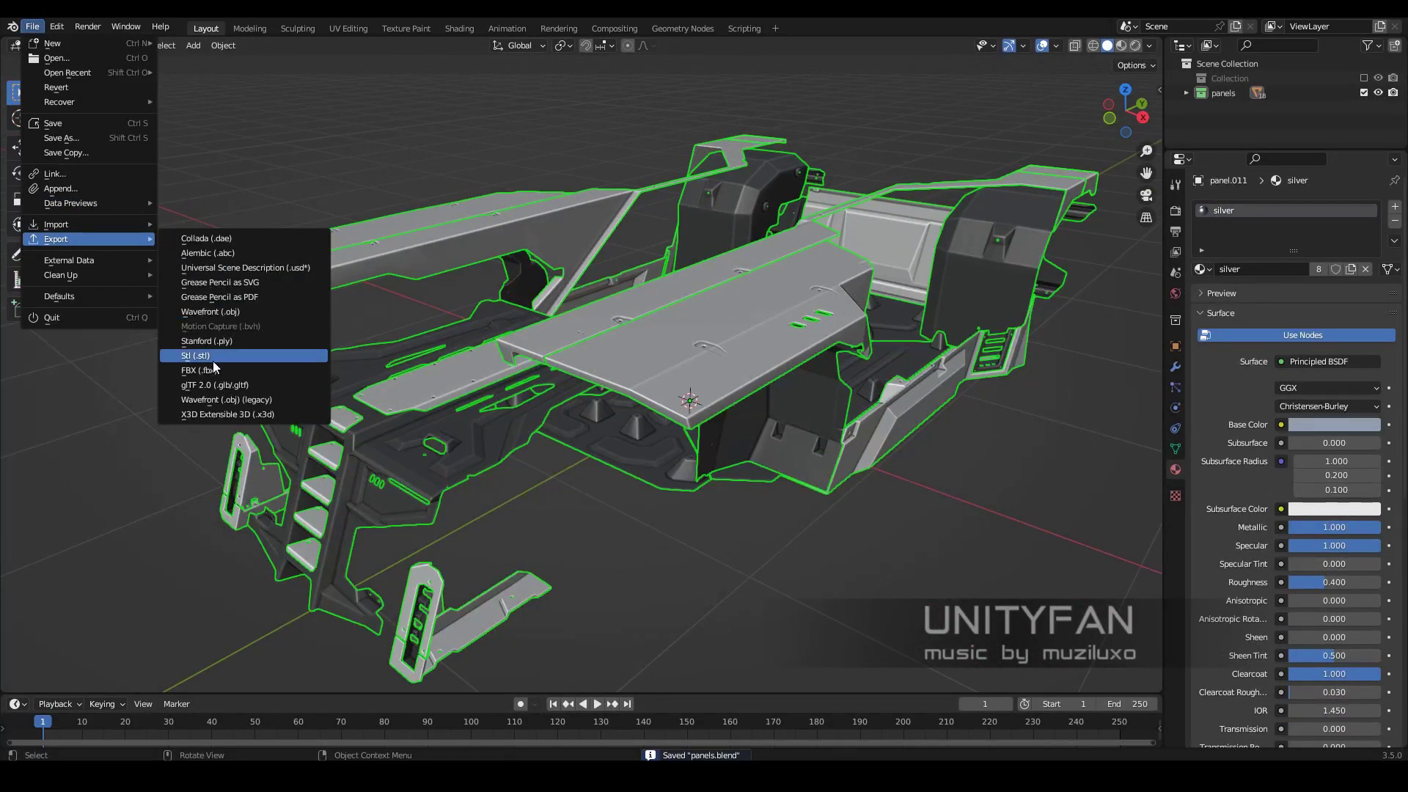
# - Export the selected side panels as panels.fbx
pyautogui.click(214, 370)
pyautogui.click(954, 581)
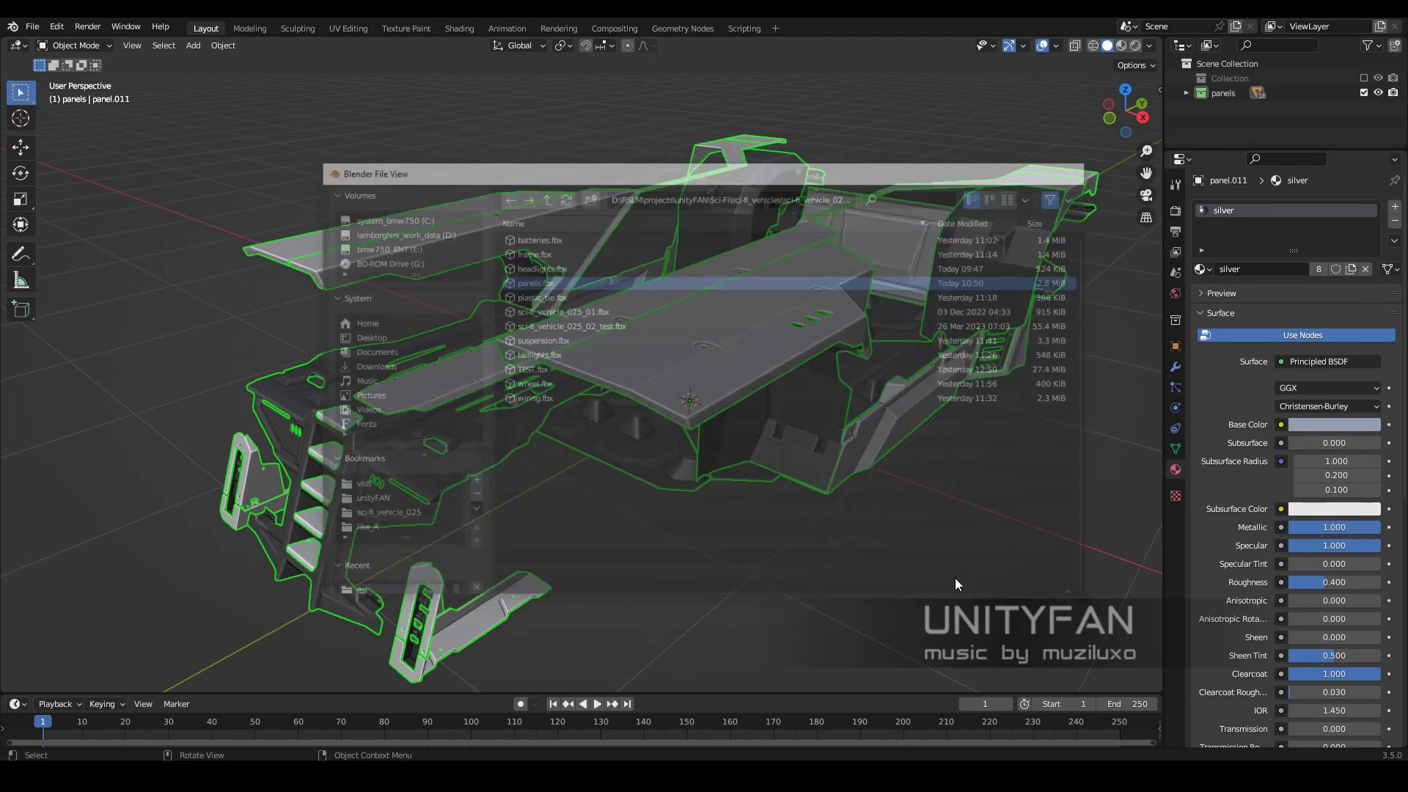
pyautogui.scroll(-3, 832, 551)
# - Purge unused data-blocks, deselect all and save panels.blend
pyautogui.click(32, 26)
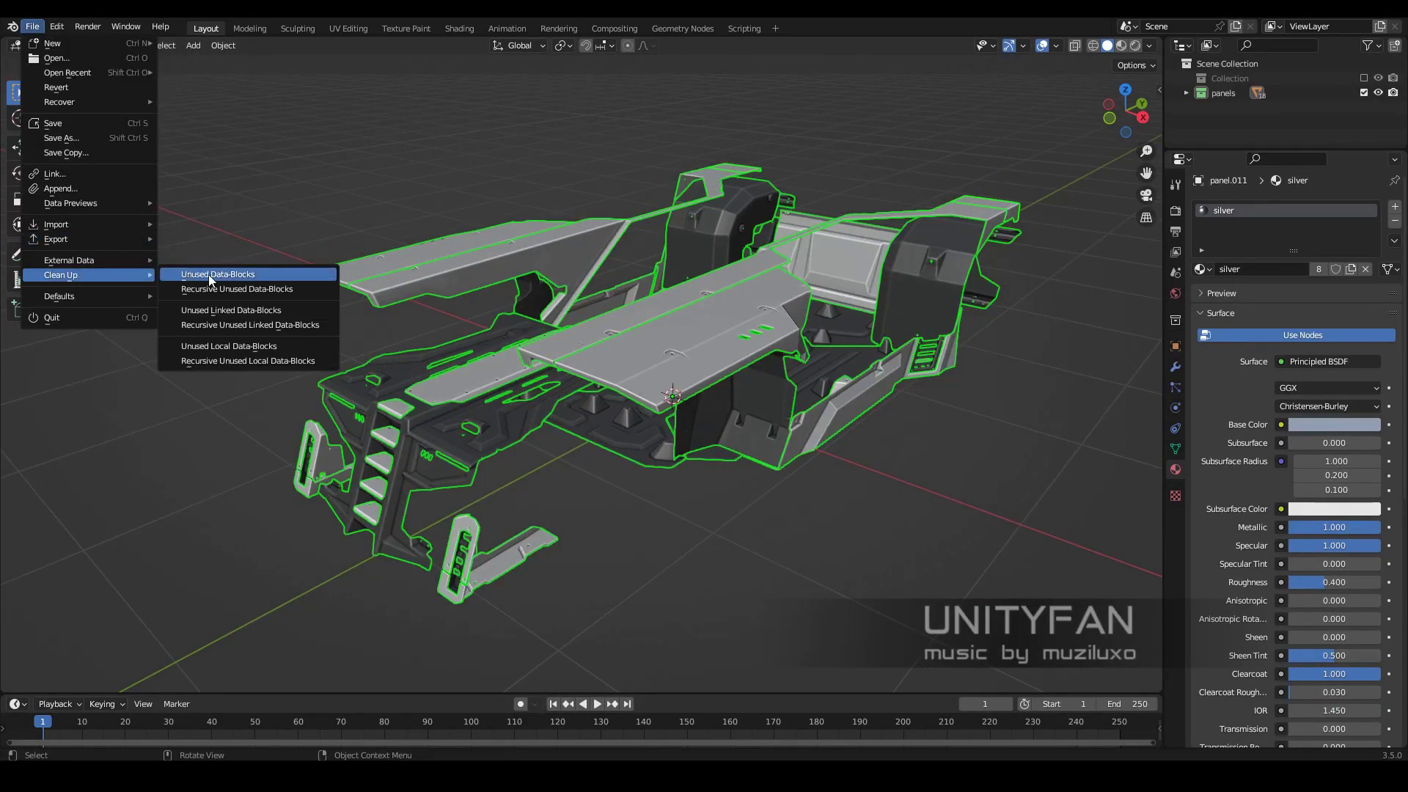
pyautogui.click(220, 275)
pyautogui.click(32, 26)
pyautogui.hotkey('ctrl', 's')
pyautogui.hotkey('alt', 'a')
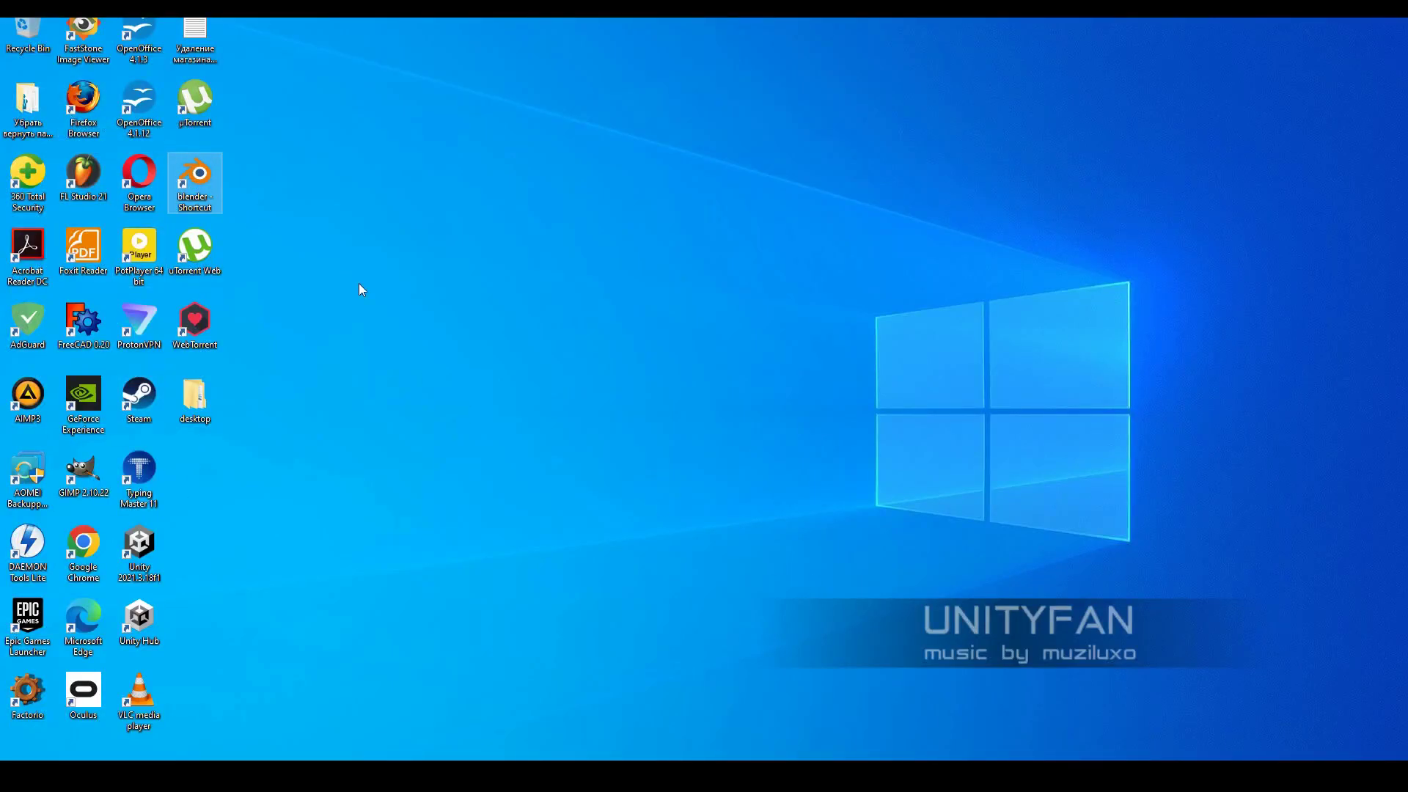
# - Relaunch Blender, remove the default cube and collection, and open the vehicle file without saving
pyautogui.press('Return')
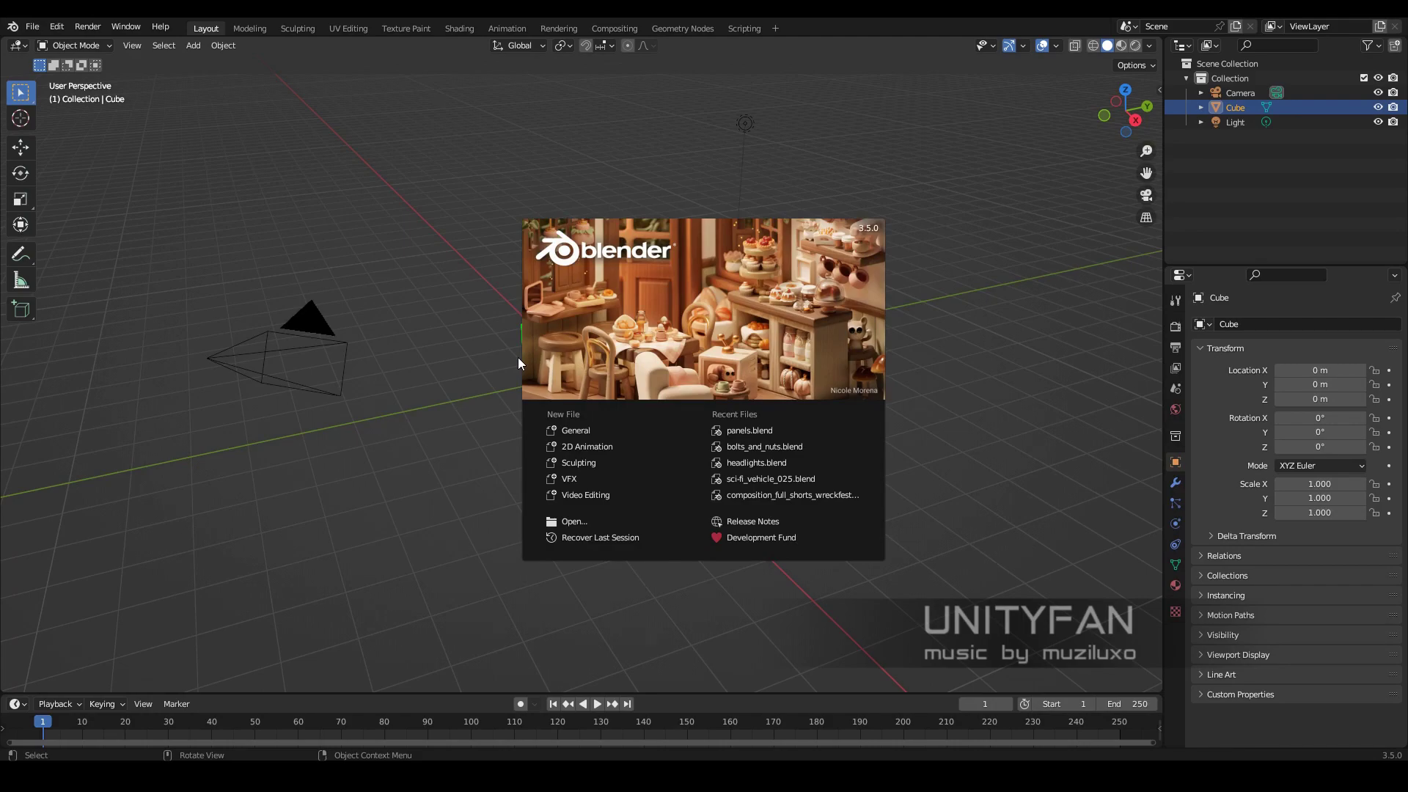
pyautogui.click(517, 358)
pyautogui.scroll(2, 660, 374)
pyautogui.press('x')
pyautogui.click(1365, 78)
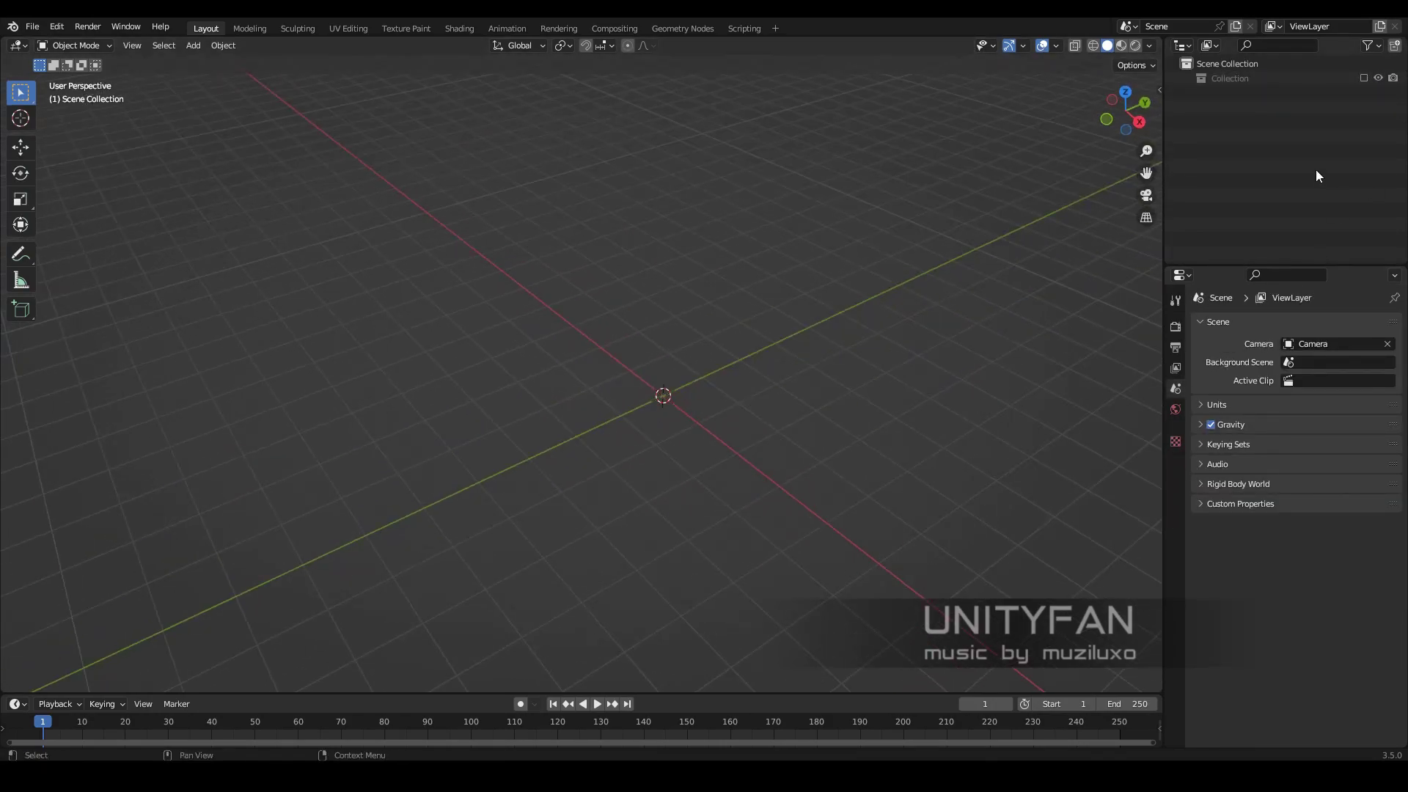
pyautogui.click(1399, 34)
pyautogui.click(736, 415)
# - Create a red-tagged panels collection placed above SFV_025_shadow
pyautogui.click(730, 724)
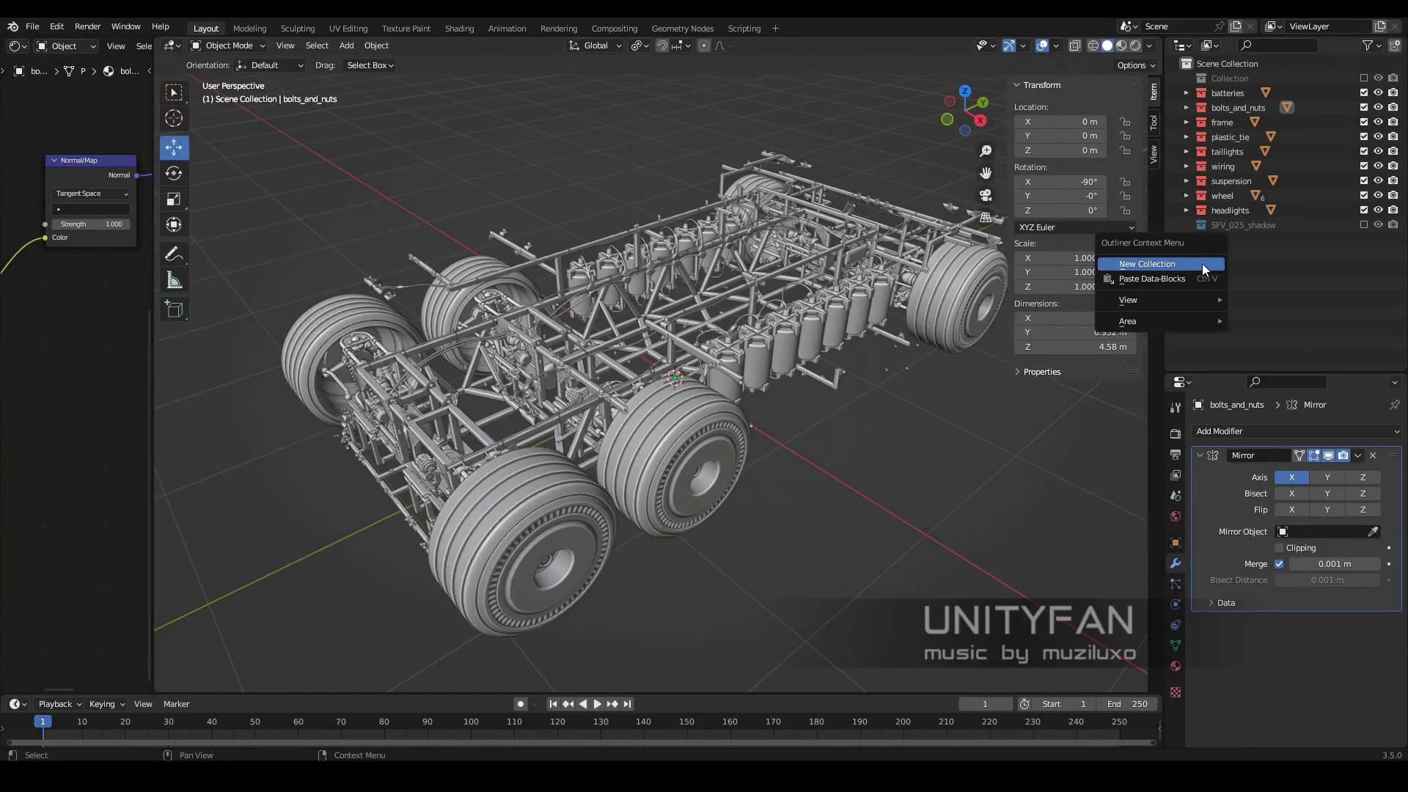
pyautogui.rightClick(1230, 242)
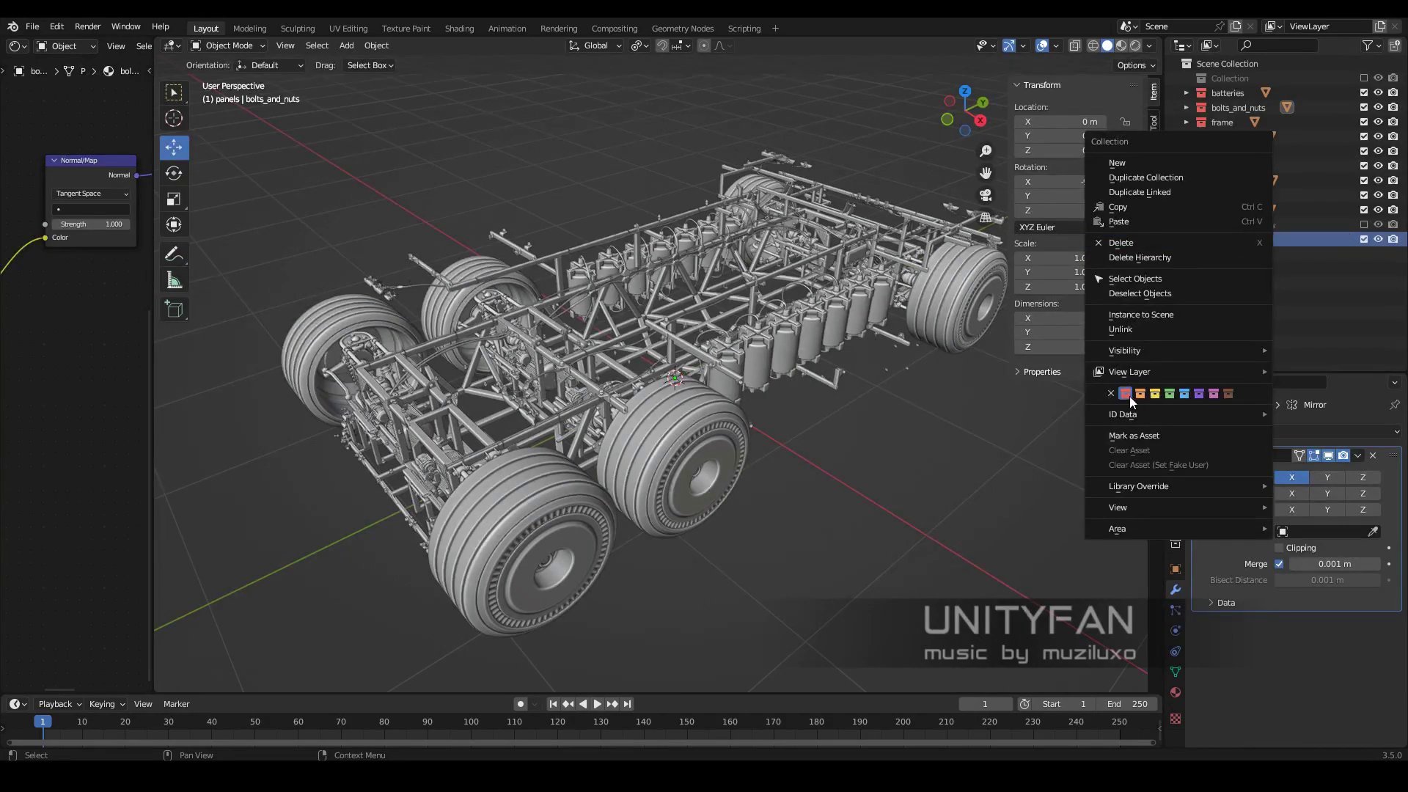
pyautogui.click(1129, 396)
pyautogui.moveTo(733, 440); pyautogui.dragTo(660, 433, button='middle')
# - Import panels.fbx into the panels collection
pyautogui.click(32, 26)
pyautogui.click(199, 370)
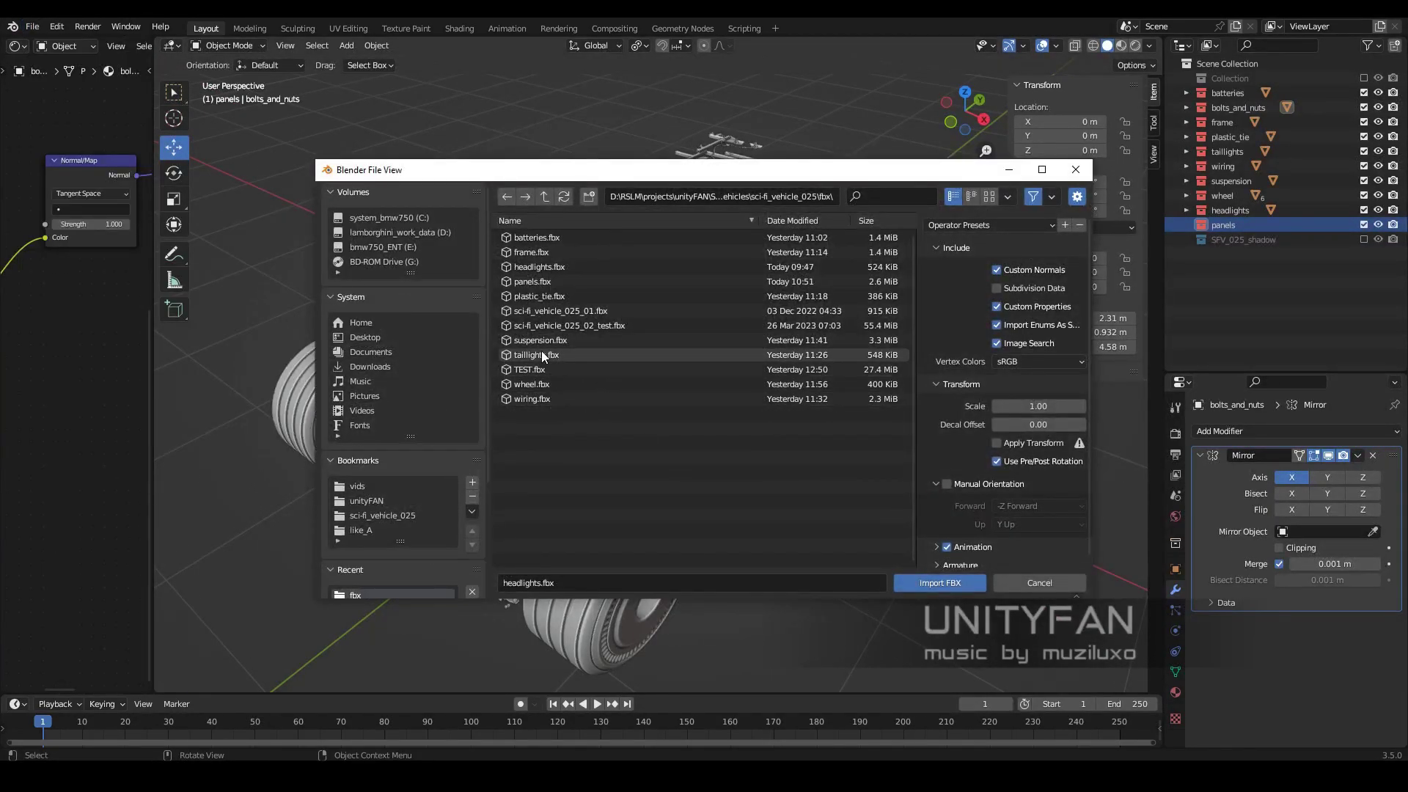
pyautogui.doubleClick(536, 284)
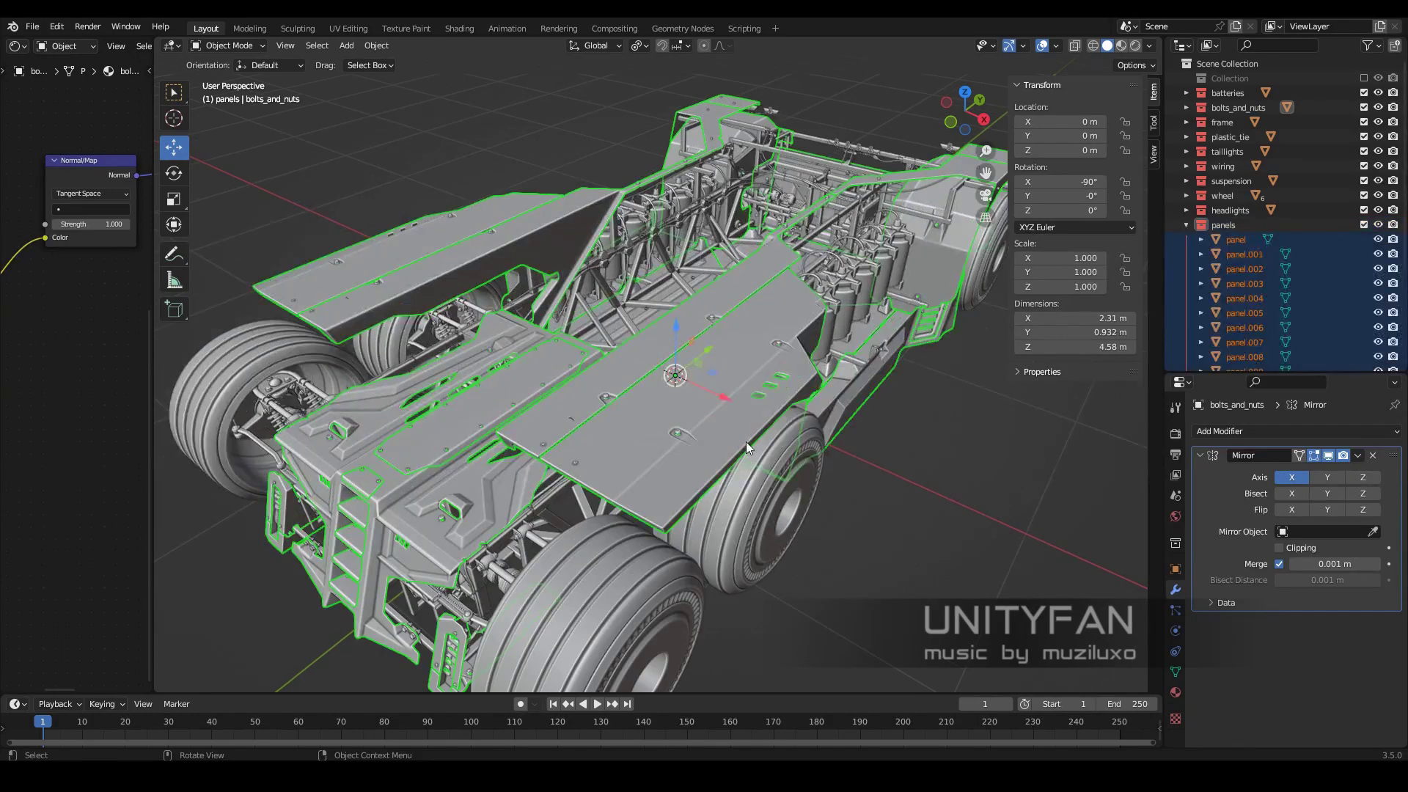
pyautogui.click(1185, 226)
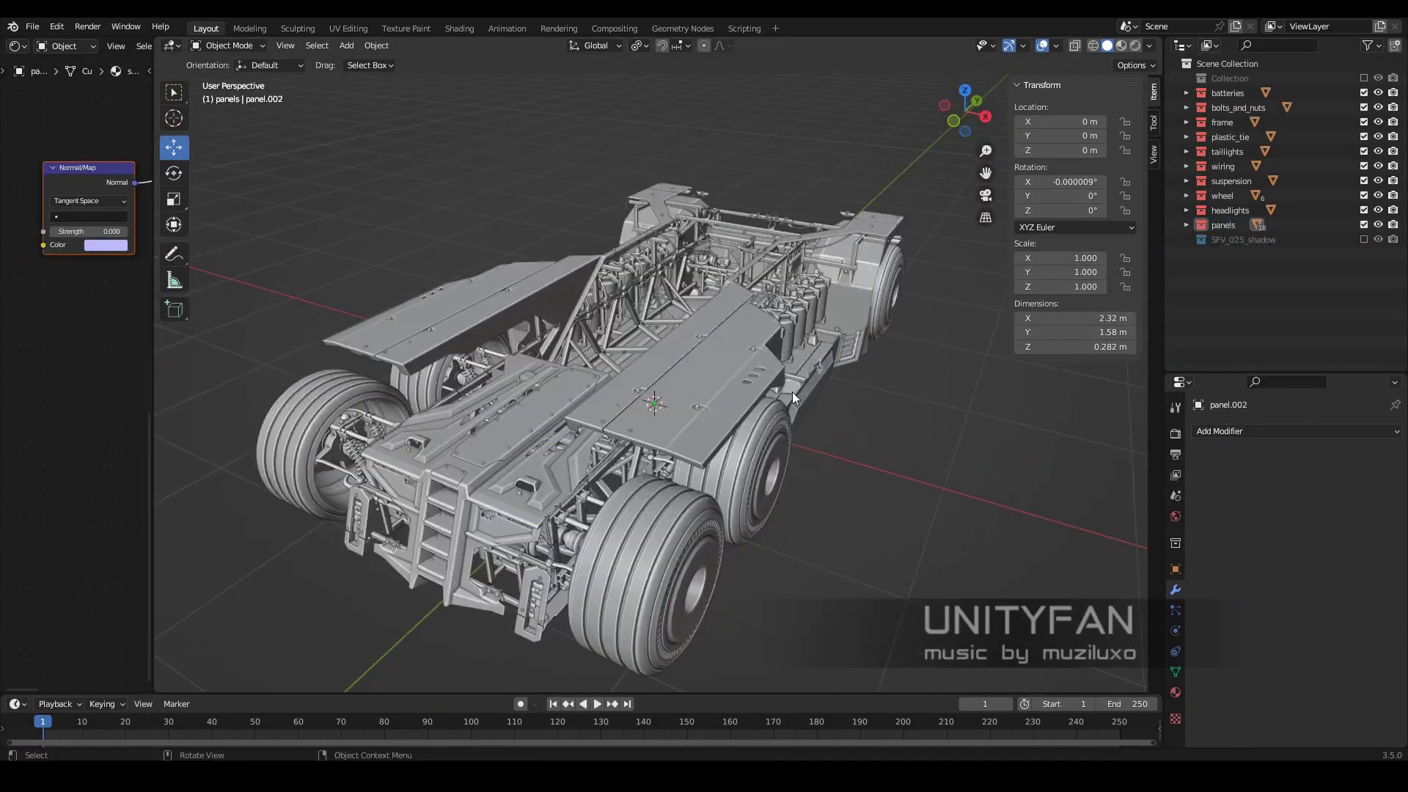
# - Switch to Material Preview and isolate all imported panels in local view
pyautogui.press('z')
pyautogui.click(740, 490)
pyautogui.click(1230, 241)
pyautogui.scroll(-5, 1244, 308)
pyautogui.keyDown('shift'); pyautogui.click(1244, 336); pyautogui.keyUp('shift')
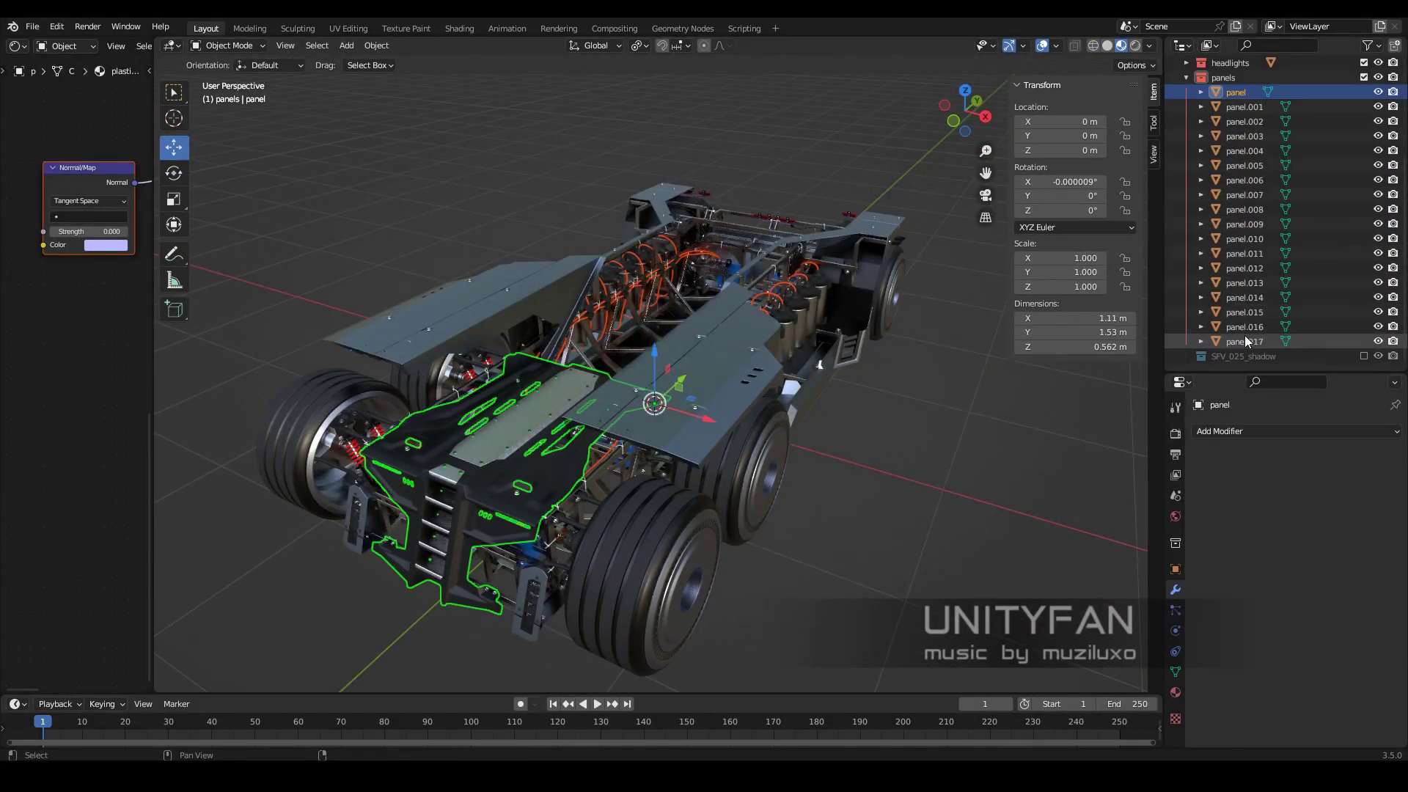
pyautogui.press('KP_Divide')
# - Box-select the panels and join them into one object named panel
pyautogui.hotkey('alt', 'a')
pyautogui.moveTo(874, 364)
pyautogui.mouseDown(button='middle')
pyautogui.moveTo(788, 439)
pyautogui.moveTo(657, 424)
pyautogui.moveTo(750, 433)
pyautogui.moveTo(458, 116)
pyautogui.mouseUp(button='middle')
pyautogui.click(657, 424)
pyautogui.moveTo(458, 116); pyautogui.dragTo(469, 124)
pyautogui.scroll(5, 701, 463)
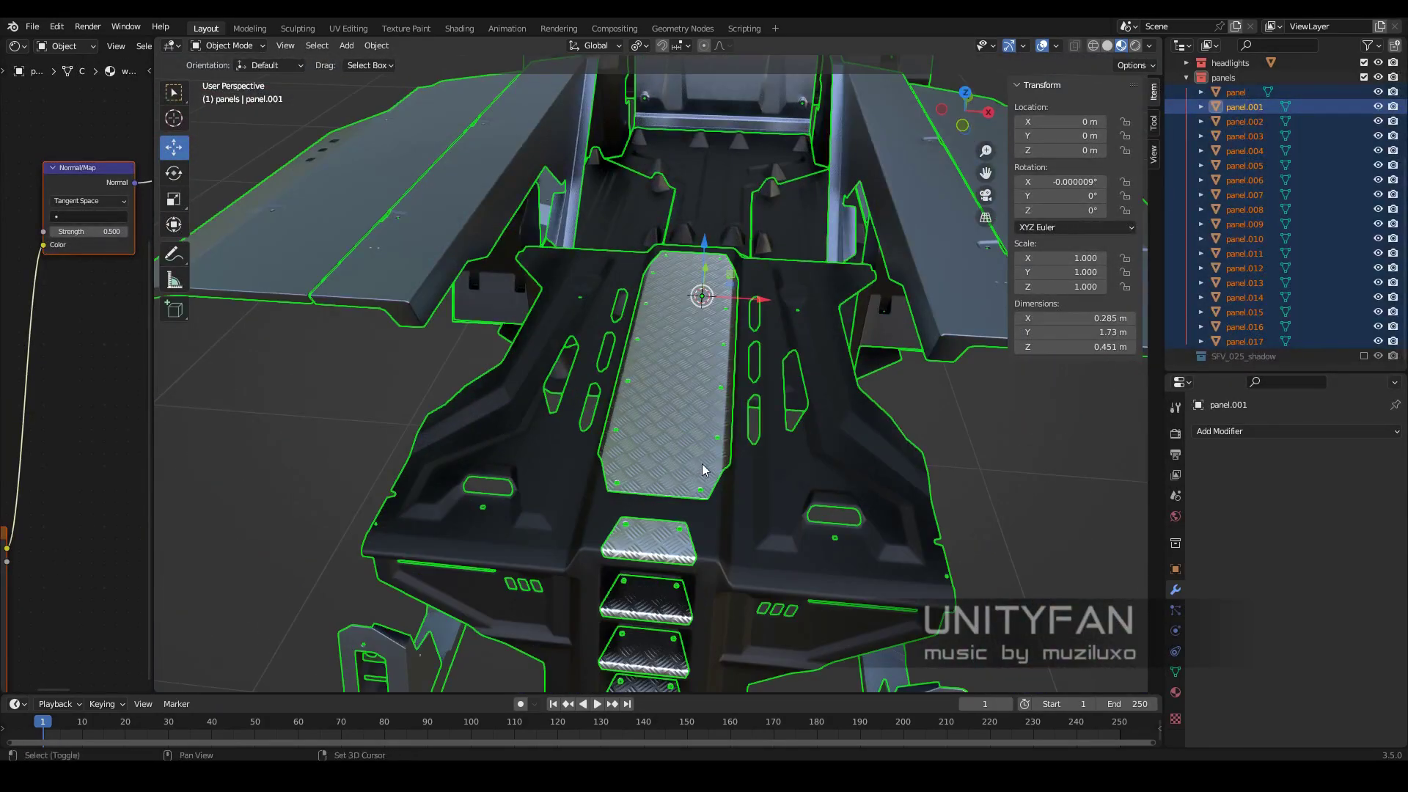
pyautogui.scroll(3, 715, 469)
pyautogui.scroll(-2, 758, 471)
pyautogui.keyDown('shift'); pyautogui.click(782, 515); pyautogui.keyUp('shift')
pyautogui.scroll(-5, 767, 460)
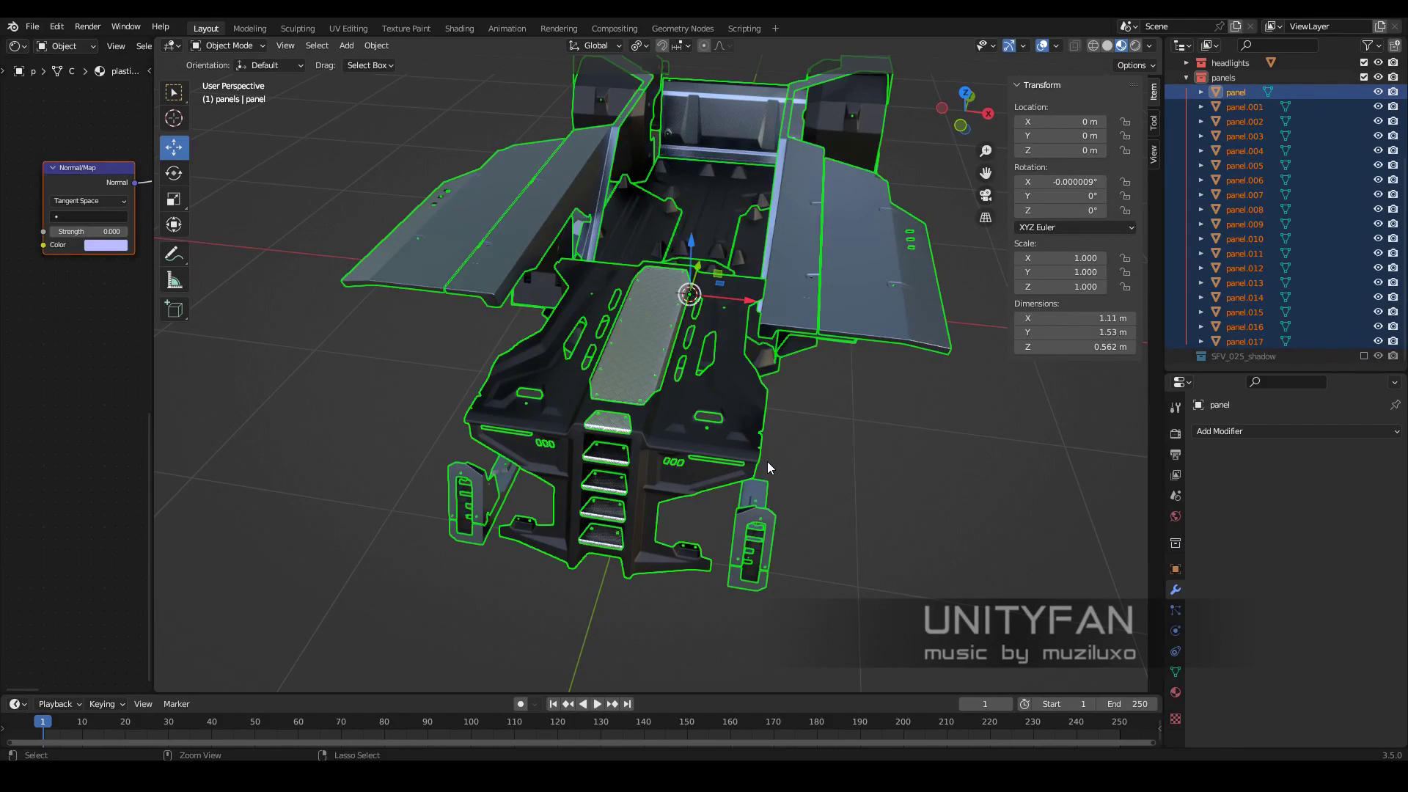
pyautogui.hotkey('ctrl', 'j')
# - Turn on the wireframe overlay for the joined panel
pyautogui.scroll(4, 767, 461)
pyautogui.moveTo(767, 461)
pyautogui.mouseDown(button='middle')
pyautogui.moveTo(834, 486)
pyautogui.moveTo(715, 524)
pyautogui.moveTo(644, 508)
pyautogui.moveTo(601, 470)
pyautogui.moveTo(631, 440)
pyautogui.mouseUp(button='middle')
pyautogui.click(1055, 46)
pyautogui.click(966, 310)
# - Add a Weighted Normal modifier to the panel with Keep Sharp enabled
pyautogui.press('n')
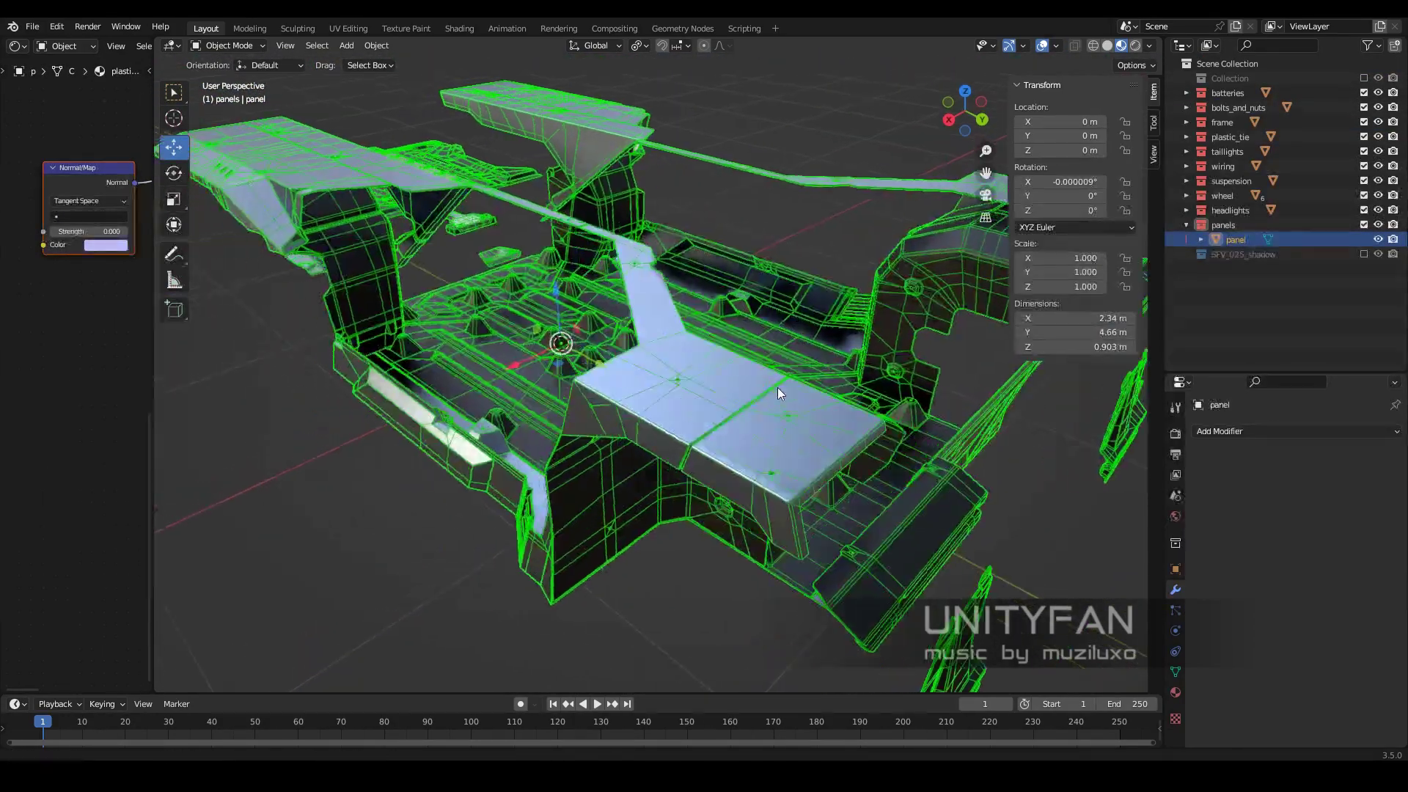
pyautogui.moveTo(777, 387); pyautogui.dragTo(663, 437, button='middle')
pyautogui.scroll(3, 762, 529)
pyautogui.scroll(2, 742, 461)
pyautogui.moveTo(742, 461)
pyautogui.mouseDown(button='middle')
pyautogui.moveTo(705, 526)
pyautogui.moveTo(688, 415)
pyautogui.mouseUp(button='middle')
pyautogui.scroll(2, 688, 415)
pyautogui.click(1256, 433)
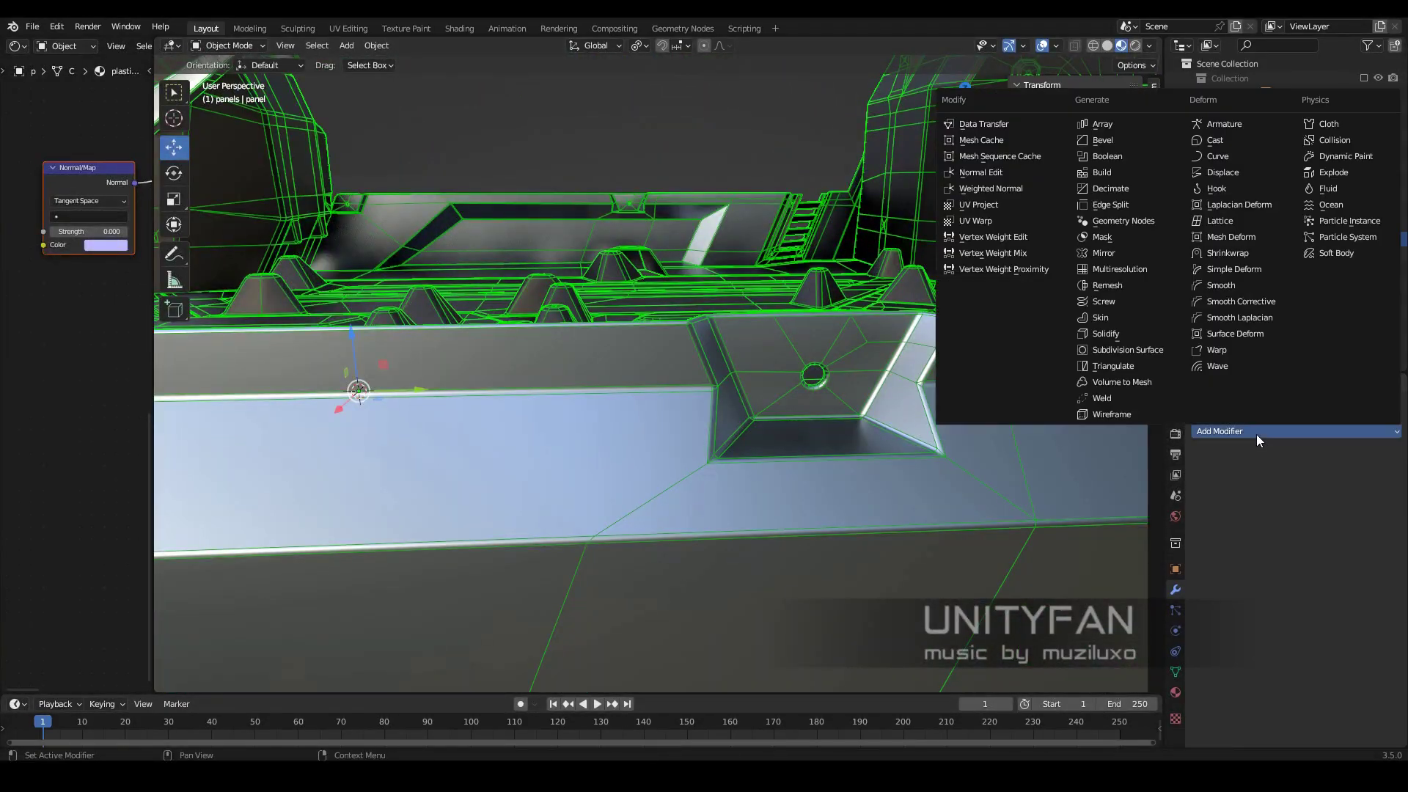
pyautogui.click(987, 191)
pyautogui.click(1292, 539)
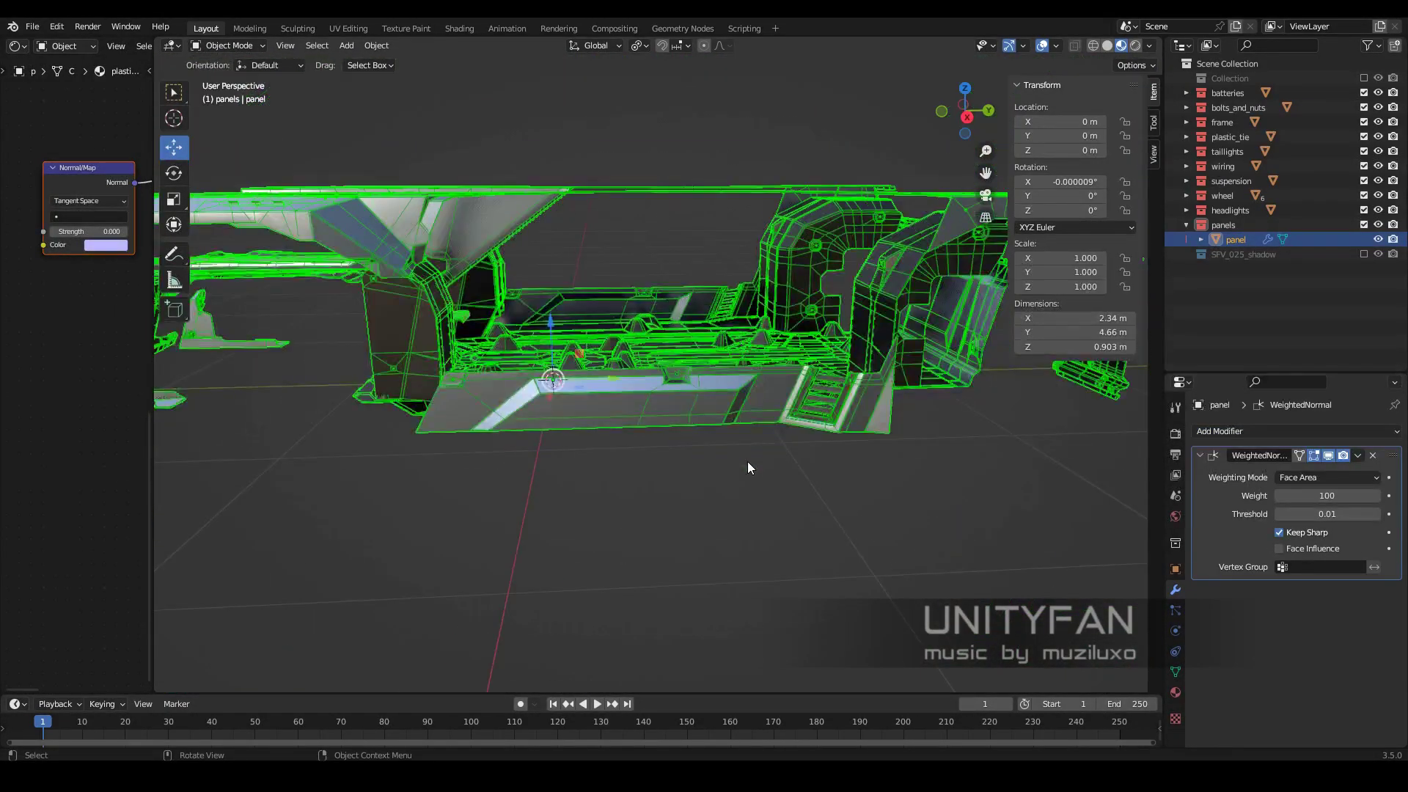
# - Add a Triangulate modifier with Minimum Vertices set to 5
pyautogui.scroll(-3, 746, 461)
pyautogui.moveTo(777, 442)
pyautogui.mouseDown(button='middle')
pyautogui.moveTo(790, 478)
pyautogui.moveTo(843, 455)
pyautogui.mouseUp(button='middle')
pyautogui.scroll(3, 806, 456)
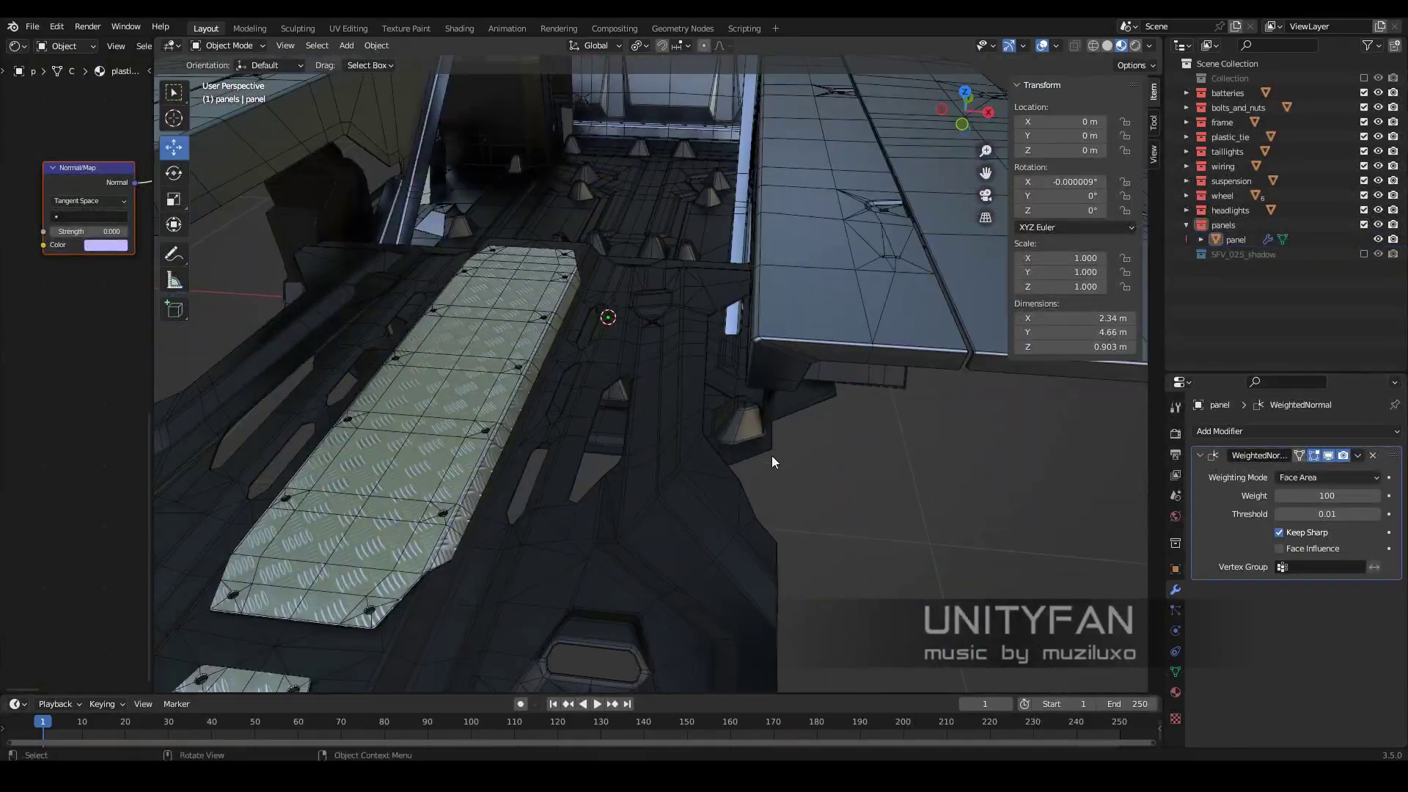
pyautogui.click(1256, 432)
pyautogui.click(1112, 366)
pyautogui.click(1280, 668)
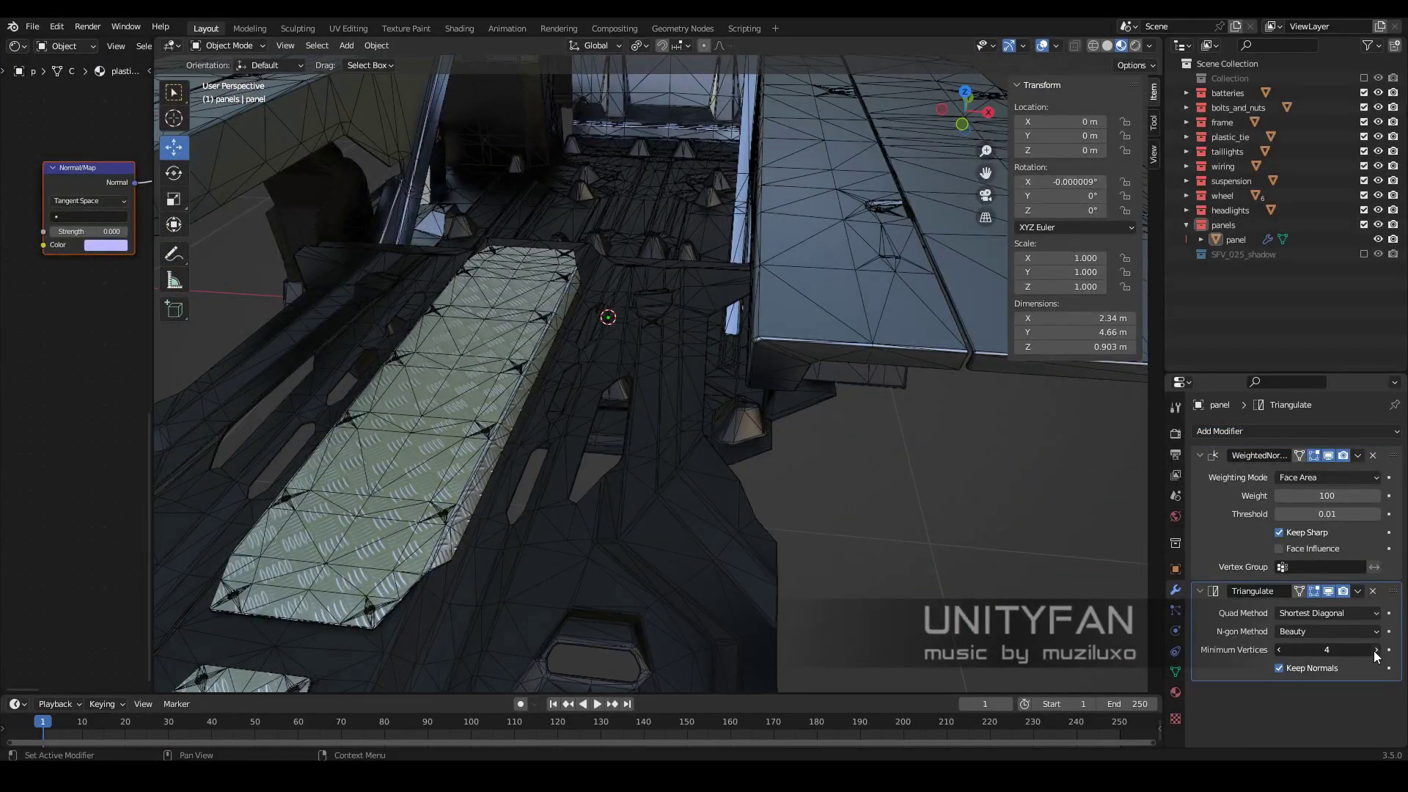
# - Disable the wireframe overlay, collapse the modifier panel, and switch to Solid shading
pyautogui.scroll(-3, 768, 554)
pyautogui.moveTo(768, 554); pyautogui.dragTo(744, 525, button='middle')
pyautogui.click(1056, 46)
pyautogui.click(966, 297)
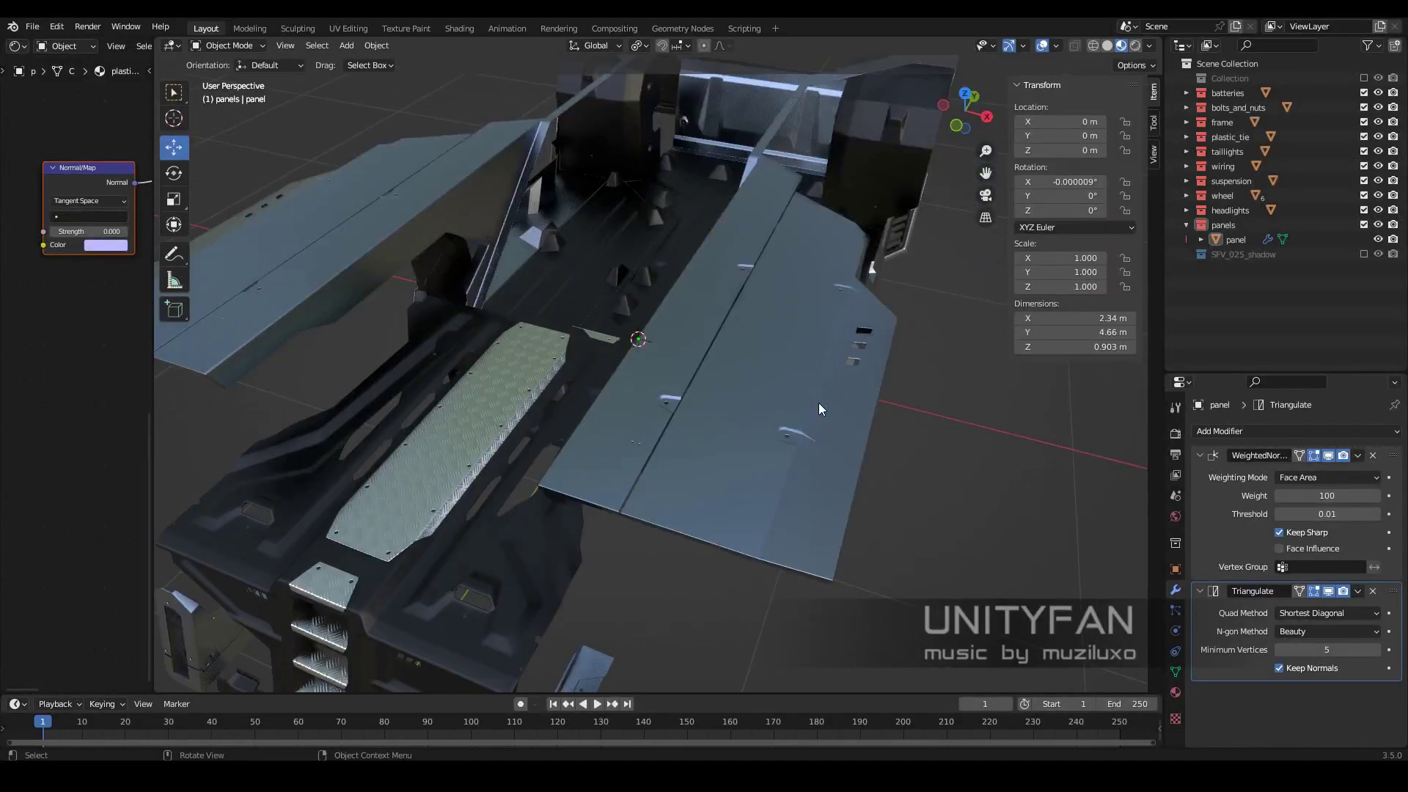
pyautogui.scroll(-2, 819, 403)
pyautogui.moveTo(818, 403)
pyautogui.mouseDown(button='middle')
pyautogui.moveTo(843, 410)
pyautogui.moveTo(925, 354)
pyautogui.moveTo(833, 333)
pyautogui.moveTo(824, 360)
pyautogui.mouseUp(button='middle')
pyautogui.click(1199, 455)
pyautogui.click(1236, 239)
pyautogui.scroll(3, 817, 376)
pyautogui.press('z')
pyautogui.click(900, 358)
# - Orbit around the whole vehicle to inspect the new joined panels
pyautogui.moveTo(811, 438); pyautogui.dragTo(680, 433, button='middle')
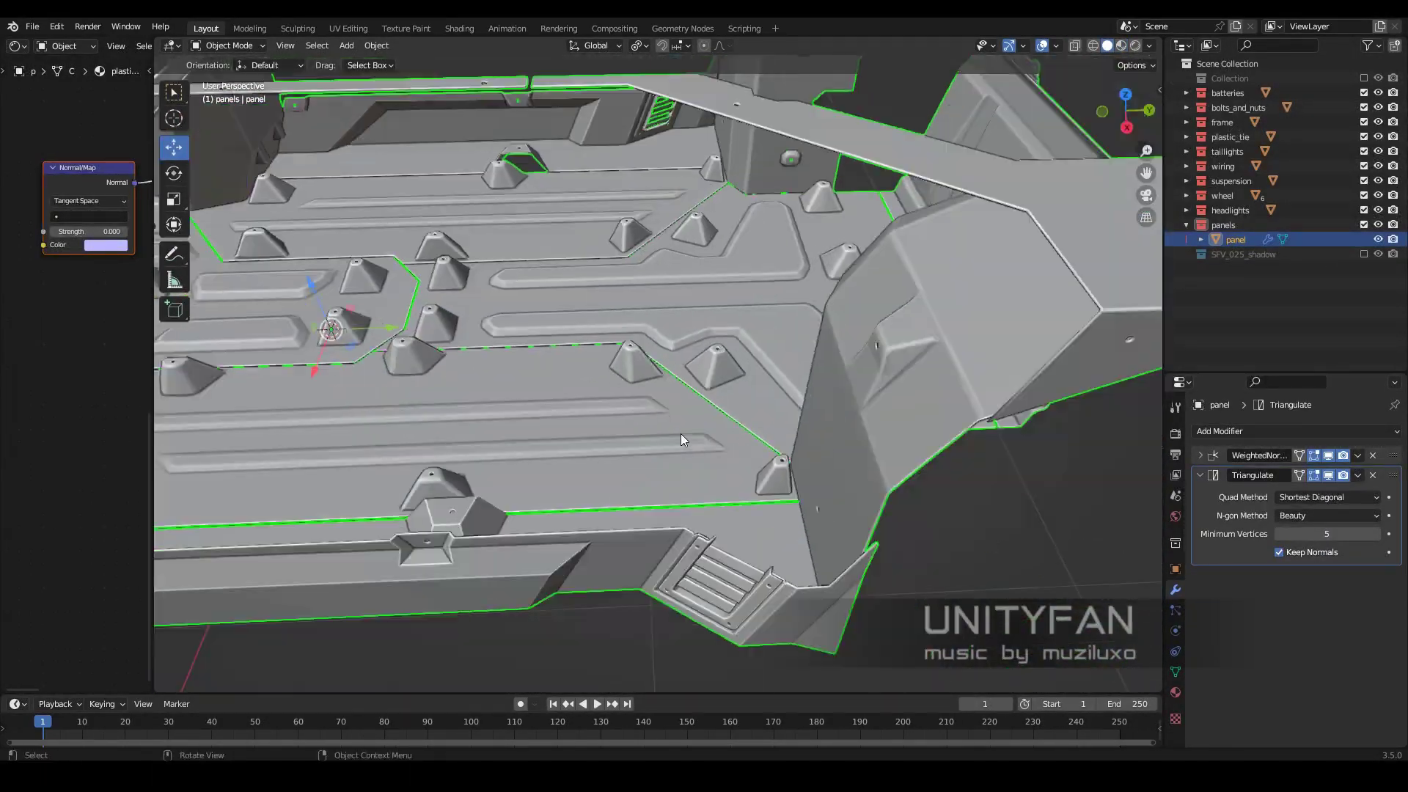
pyautogui.scroll(-4, 680, 433)
pyautogui.moveTo(767, 497); pyautogui.dragTo(1047, 473, button='middle')
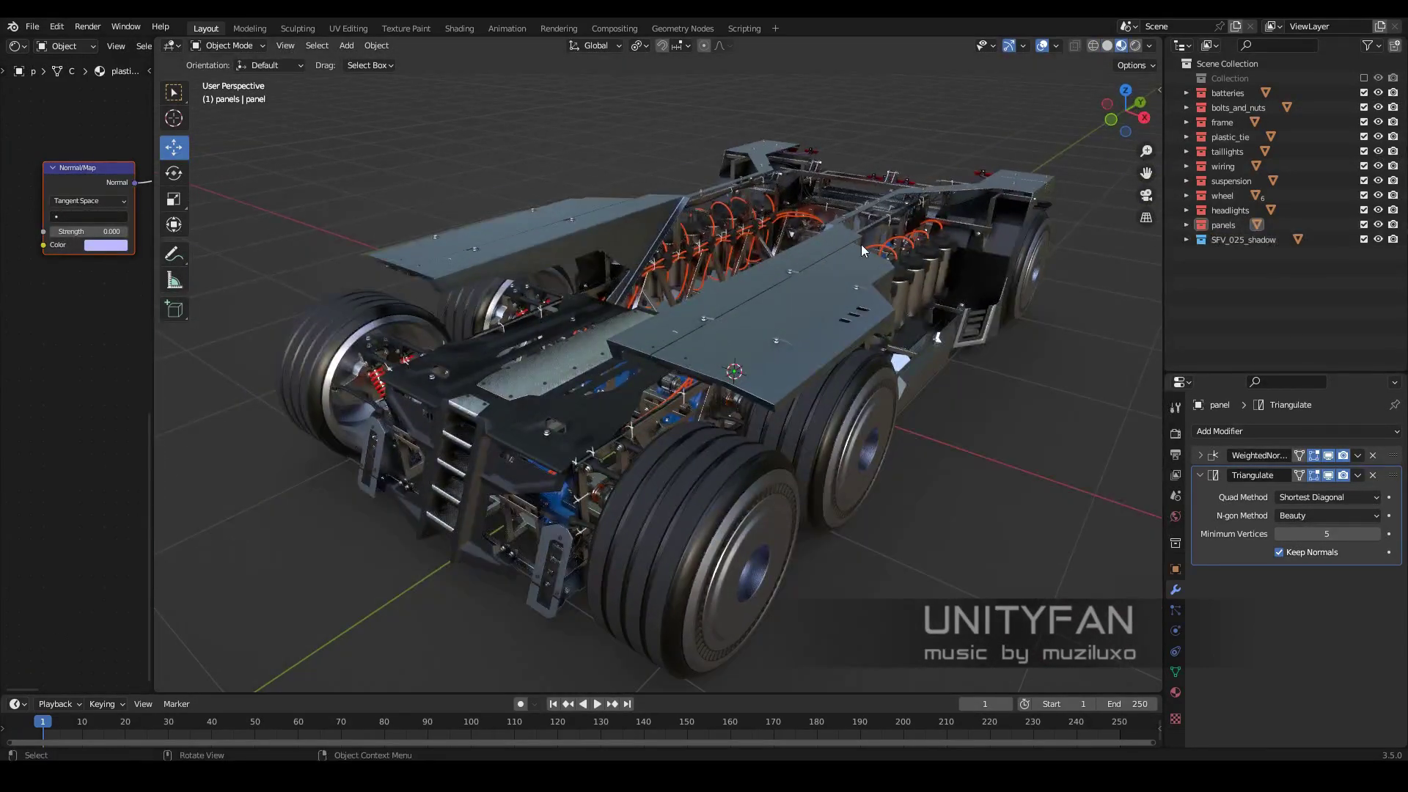
pyautogui.moveTo(861, 245)
pyautogui.mouseDown(button='middle')
pyautogui.moveTo(972, 286)
pyautogui.moveTo(939, 277)
pyautogui.moveTo(805, 327)
pyautogui.moveTo(613, 357)
pyautogui.moveTo(537, 333)
pyautogui.moveTo(651, 411)
pyautogui.moveTo(760, 415)
pyautogui.moveTo(718, 381)
pyautogui.mouseUp(button='middle')
pyautogui.scroll(5, 537, 333)
pyautogui.scroll(-4, 652, 415)
pyautogui.scroll(-3, 642, 426)
# - Save sci-fi_vehicle_025_collapsed.blend and hide the viewport overlays
pyautogui.click(32, 26)
pyautogui.click(51, 125)
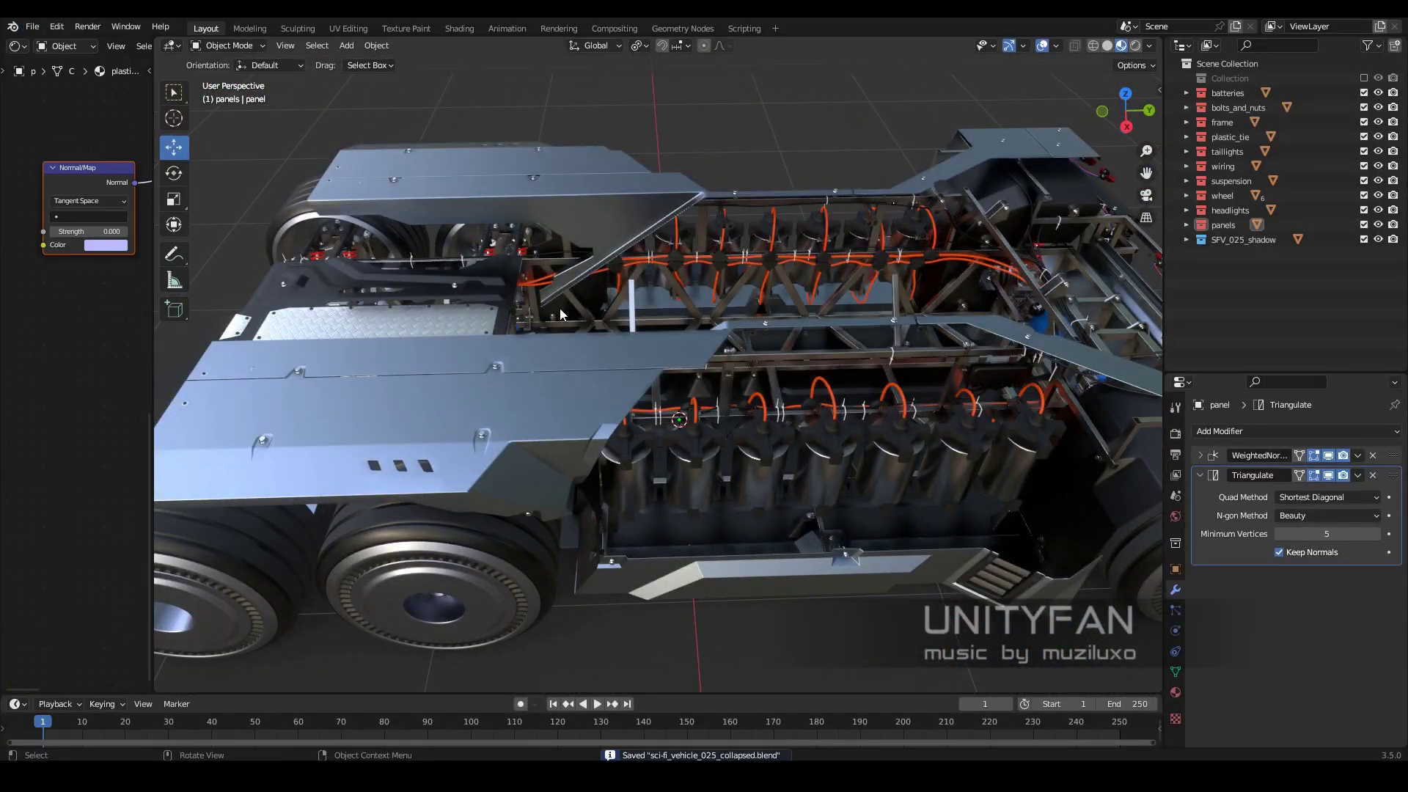
pyautogui.moveTo(560, 308); pyautogui.dragTo(737, 421, button='middle')
pyautogui.scroll(-4, 738, 421)
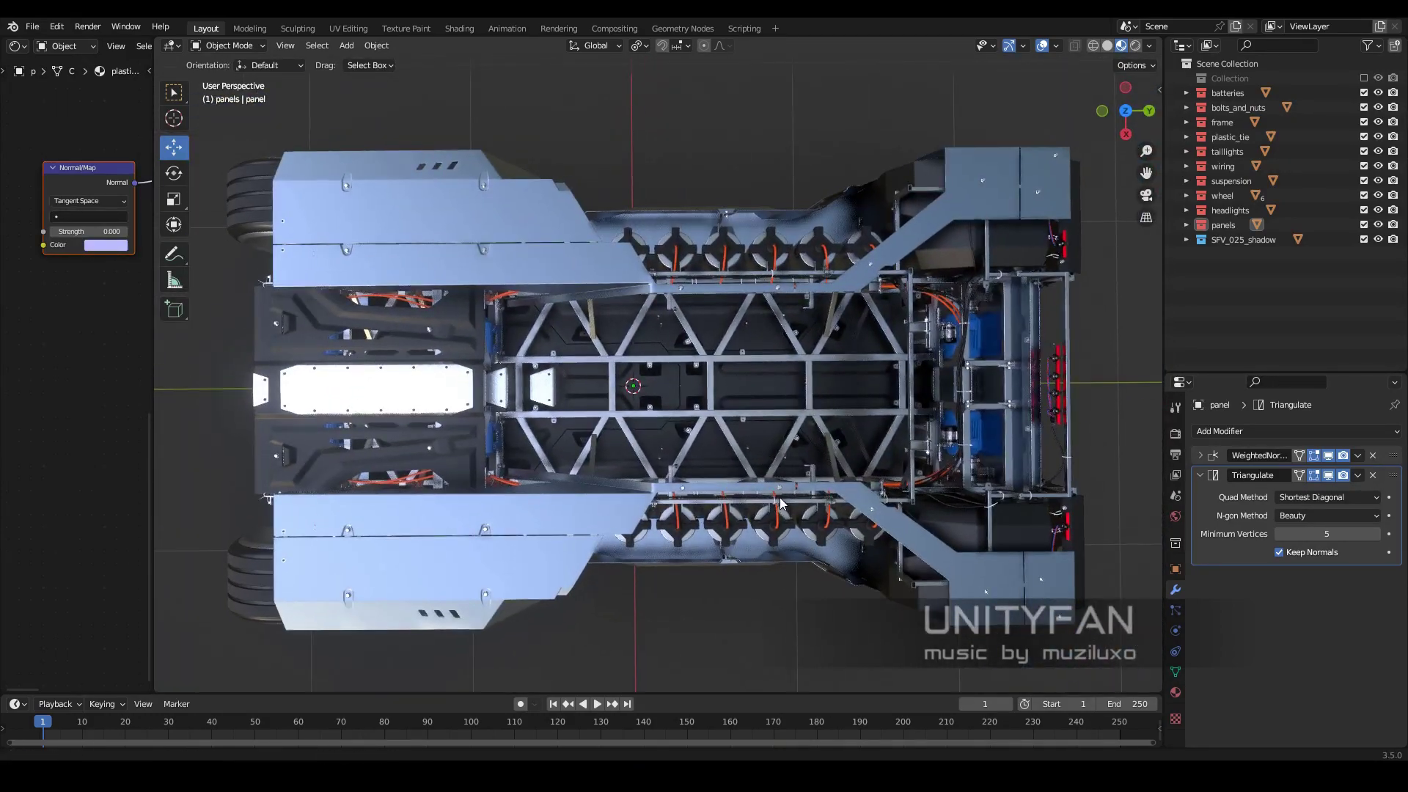
pyautogui.click(1041, 46)
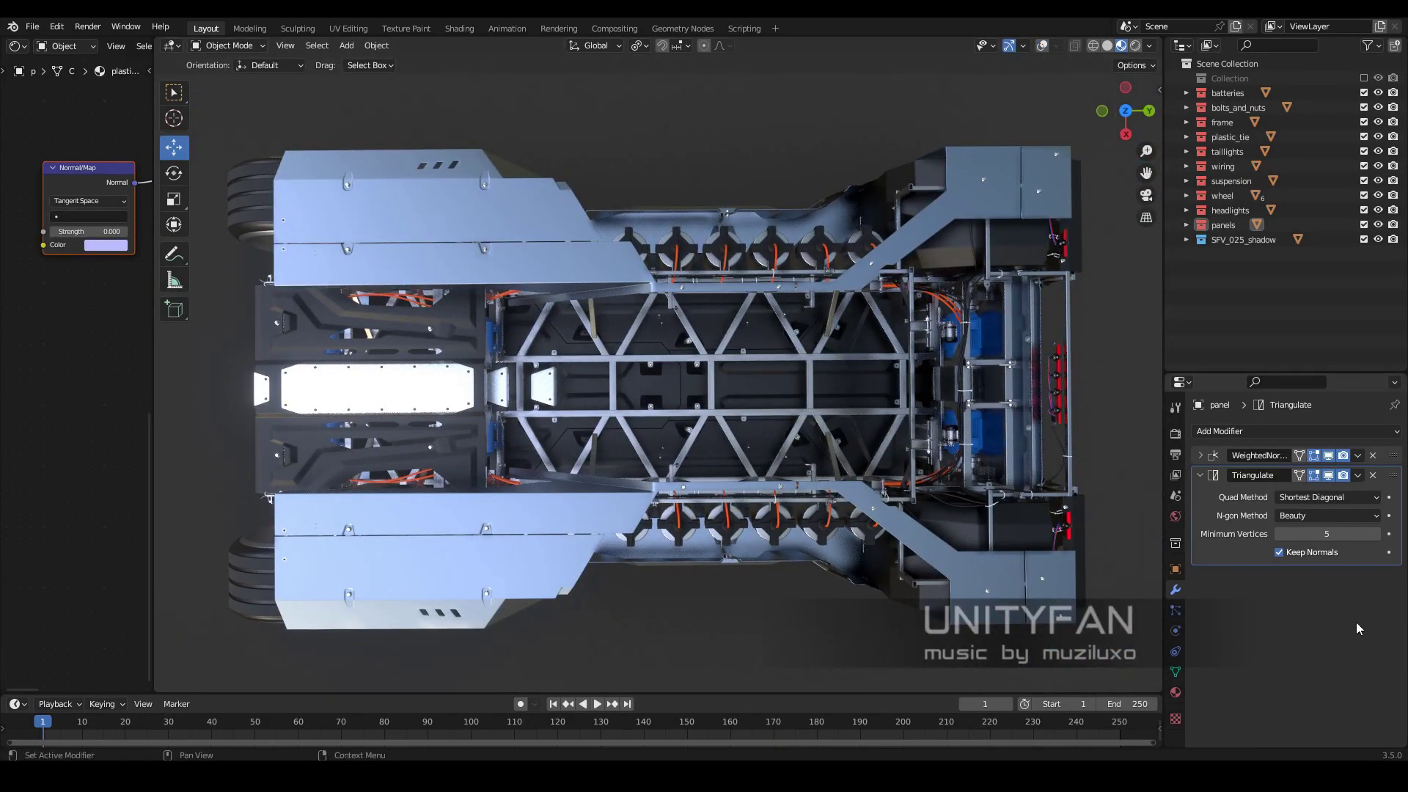